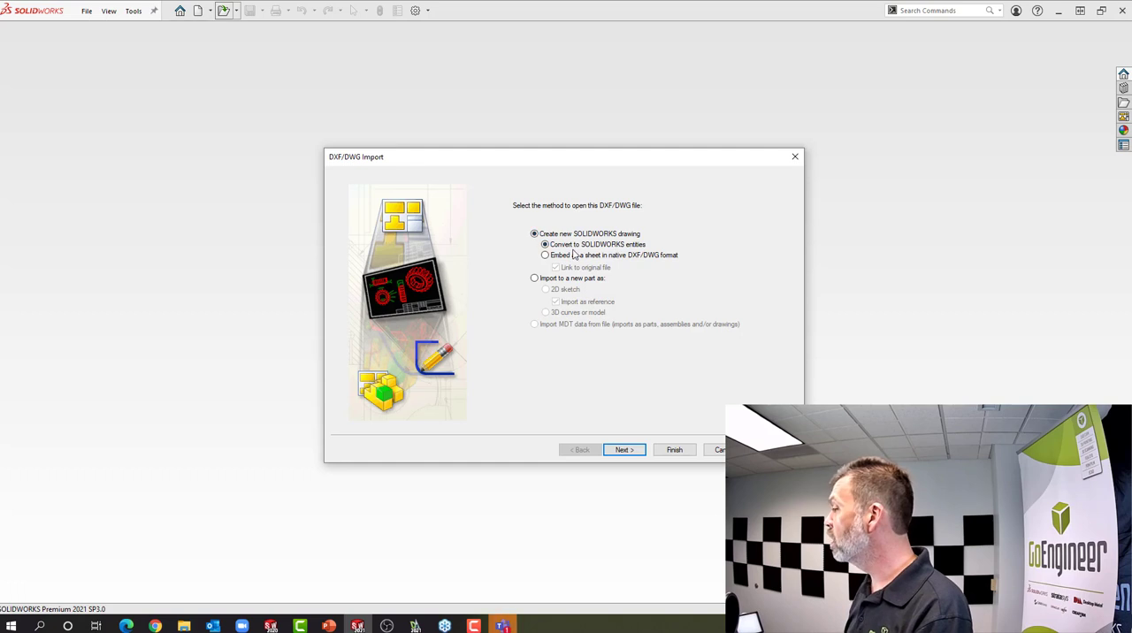
Accept conversion of the DWG to a new drawing with SOLIDWORKS entities and assign the BDR and BLOCK layers to the sheet format
click(630, 451)
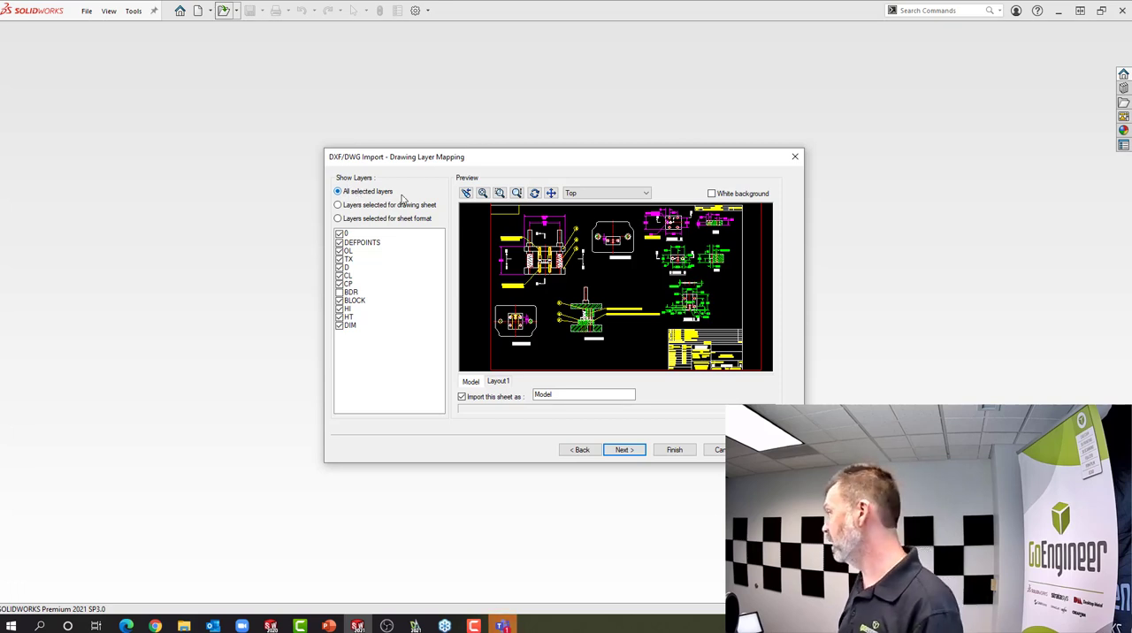
click(338, 219)
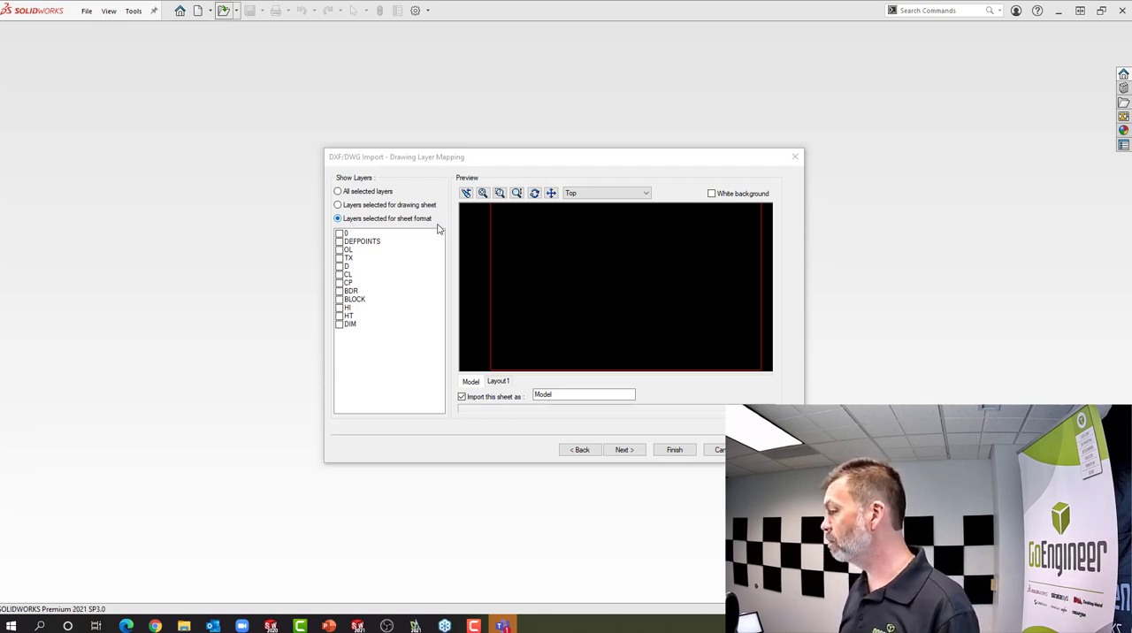
click(339, 291)
click(340, 300)
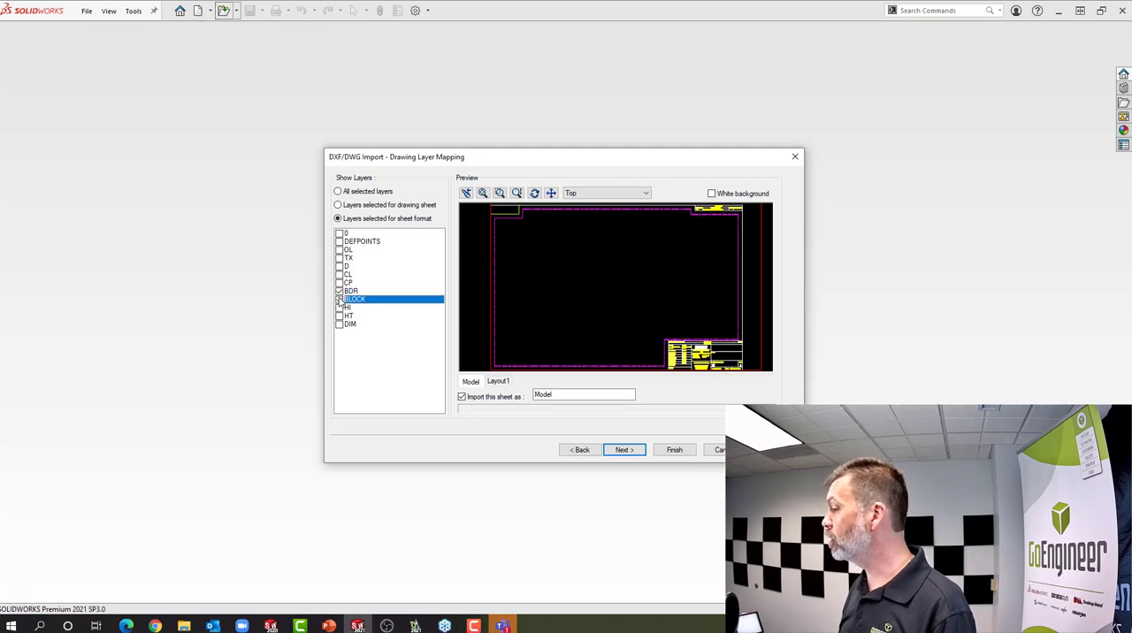
Try adding the CP, CL, D, TX, OL and DEFPOINTS layers to the sheet format and deselect them again
click(339, 283)
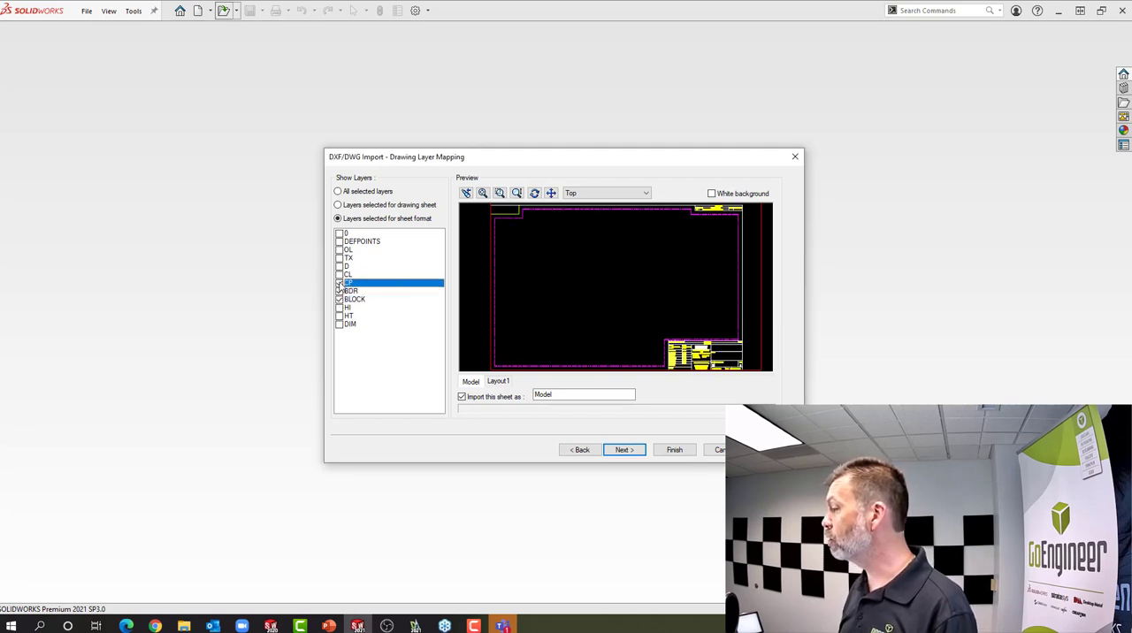
click(338, 274)
click(339, 267)
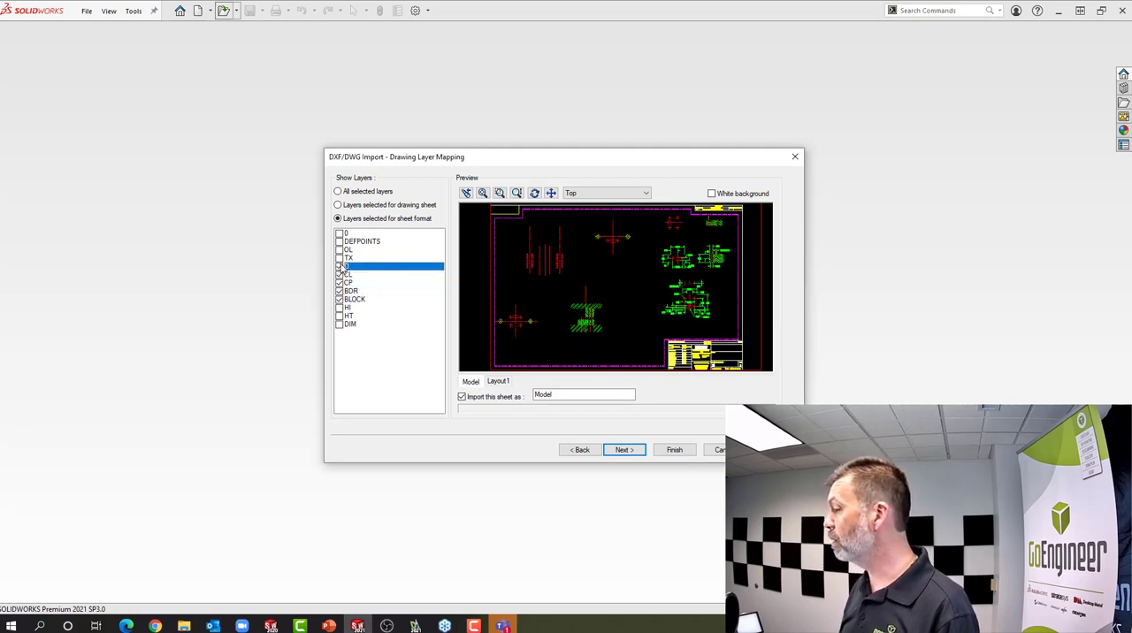
click(339, 258)
click(339, 250)
click(342, 242)
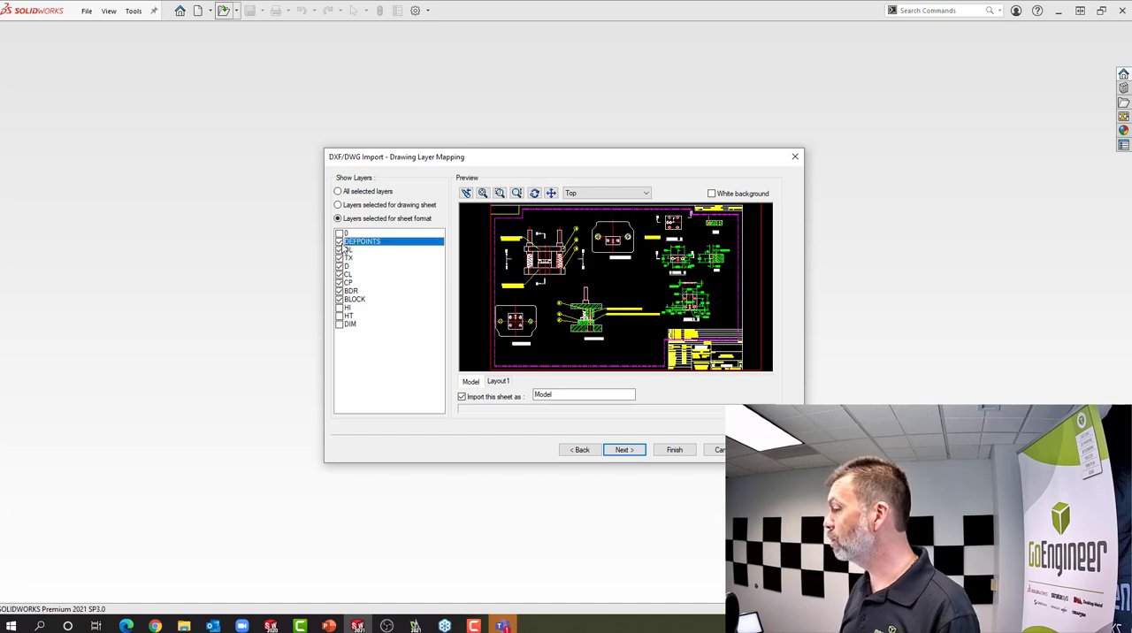
click(340, 242)
click(340, 250)
click(340, 258)
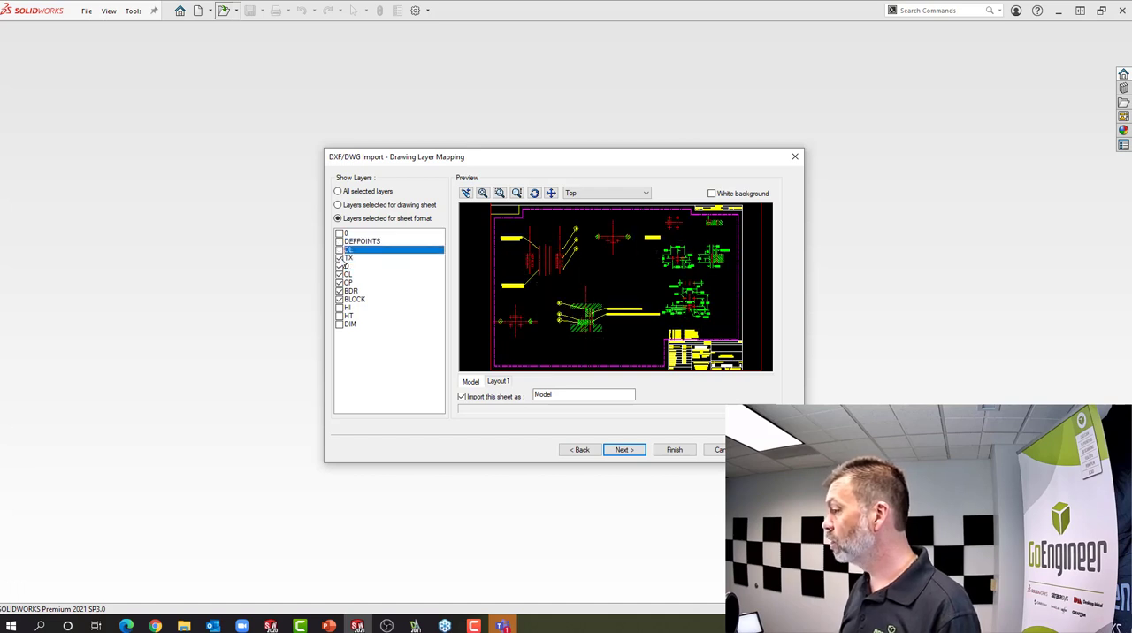
click(339, 266)
click(340, 274)
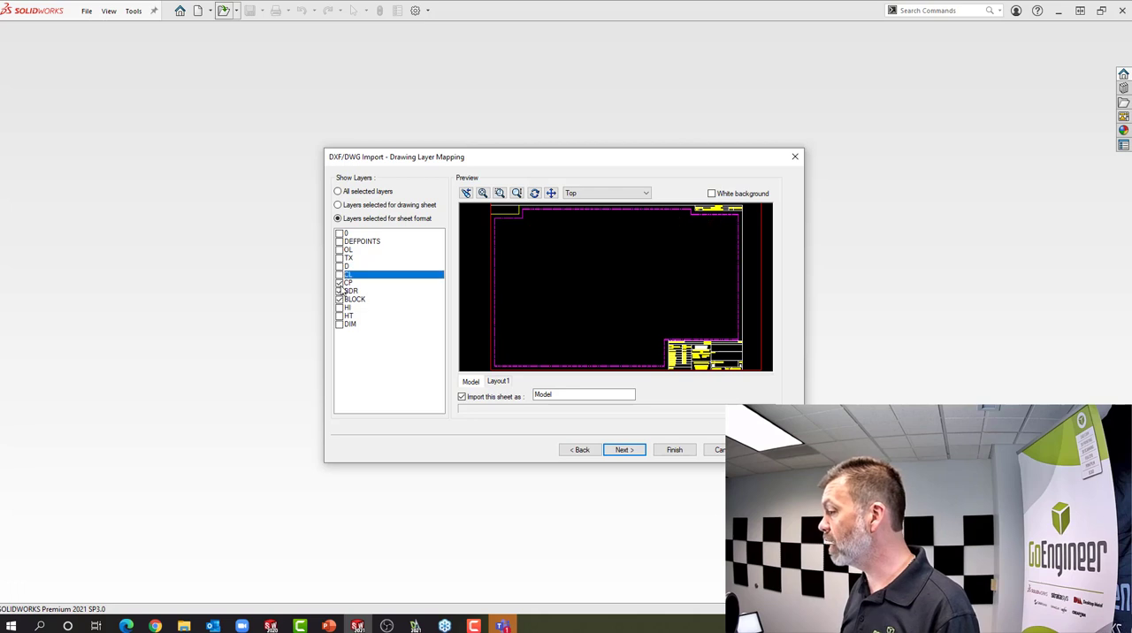
click(339, 282)
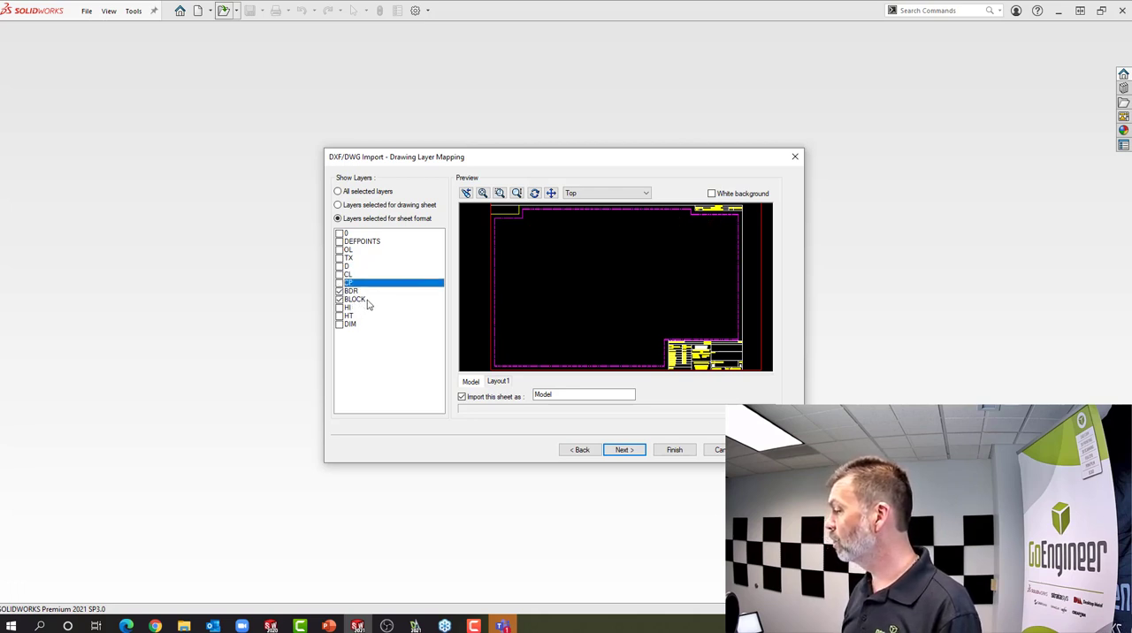
Center the geometry in the sheet and finish the import, ignoring the polyline width parameter
click(624, 451)
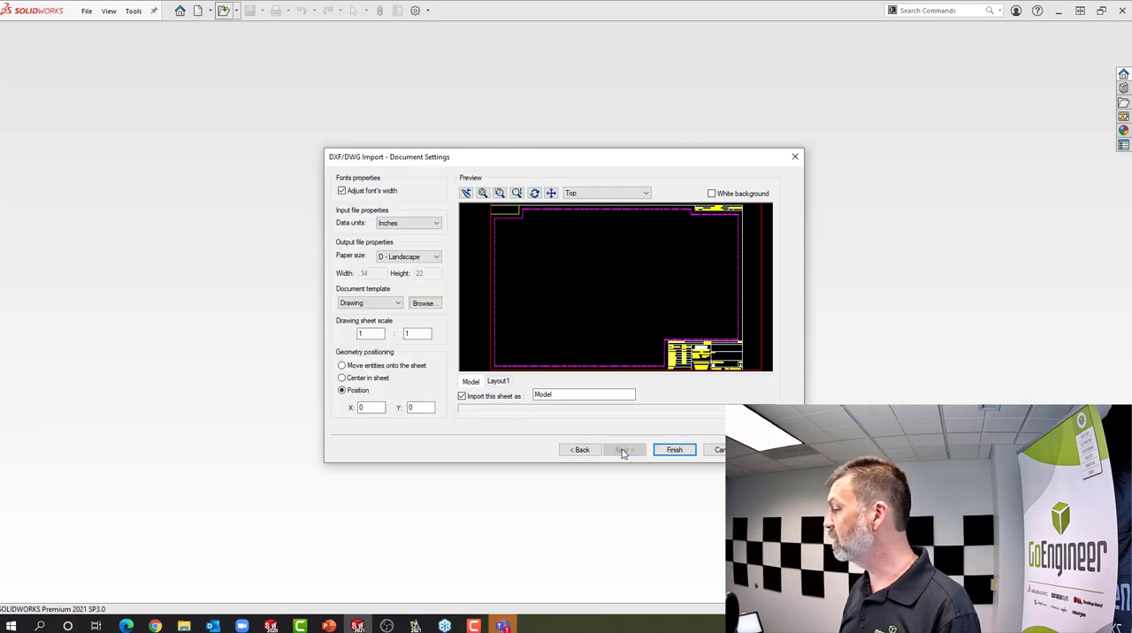
click(354, 380)
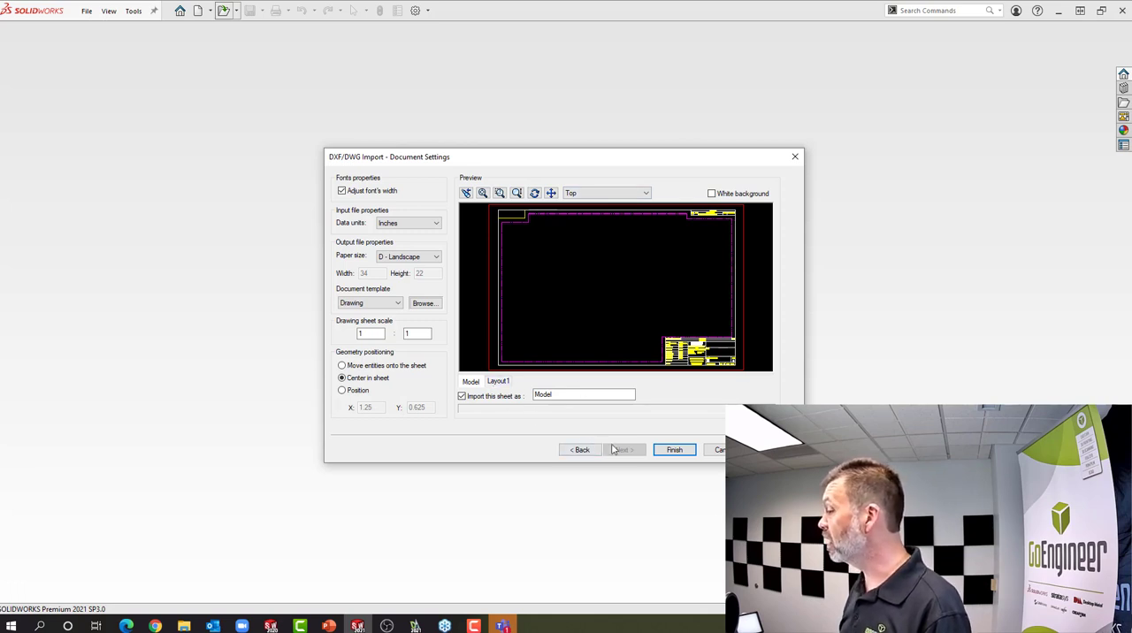
click(674, 451)
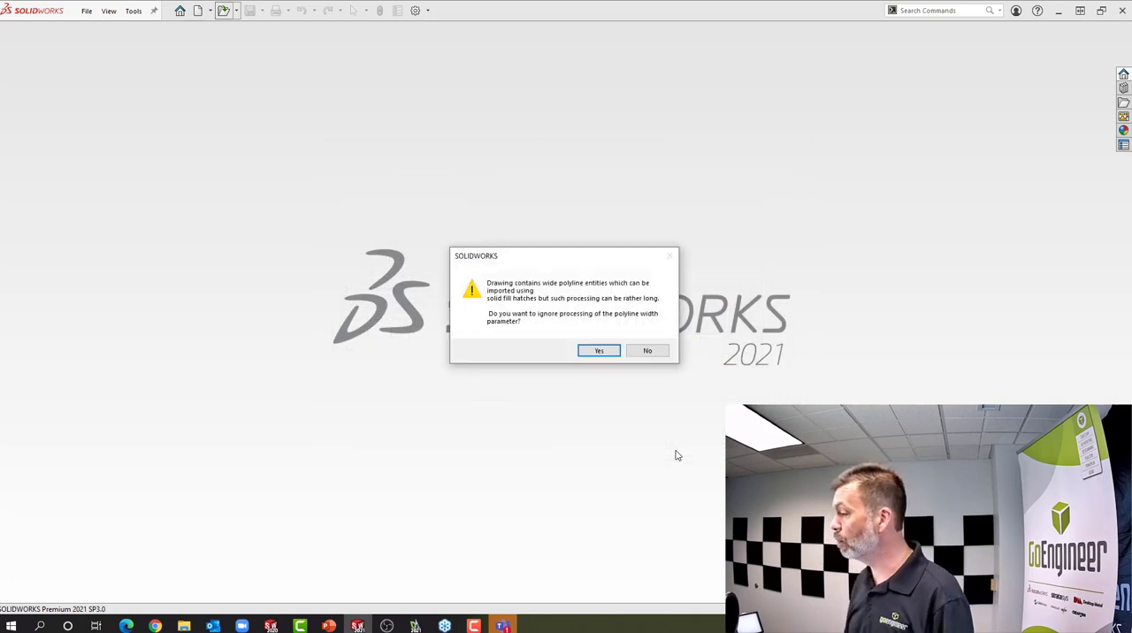
click(600, 351)
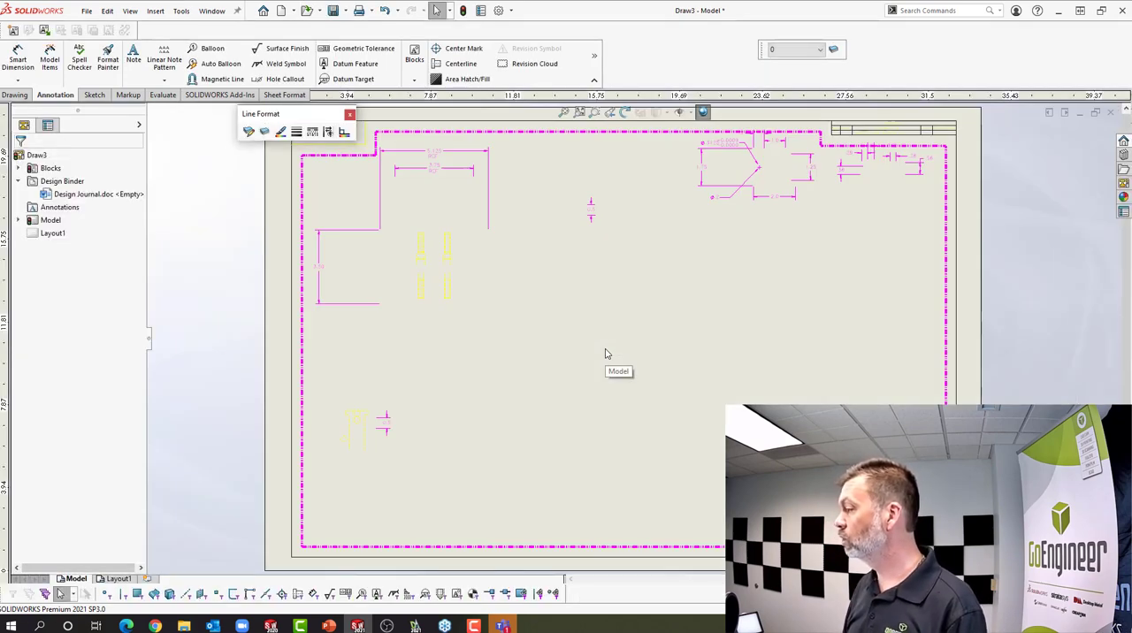
Start editing the Model sheet's format at the title block
right_click(645, 297)
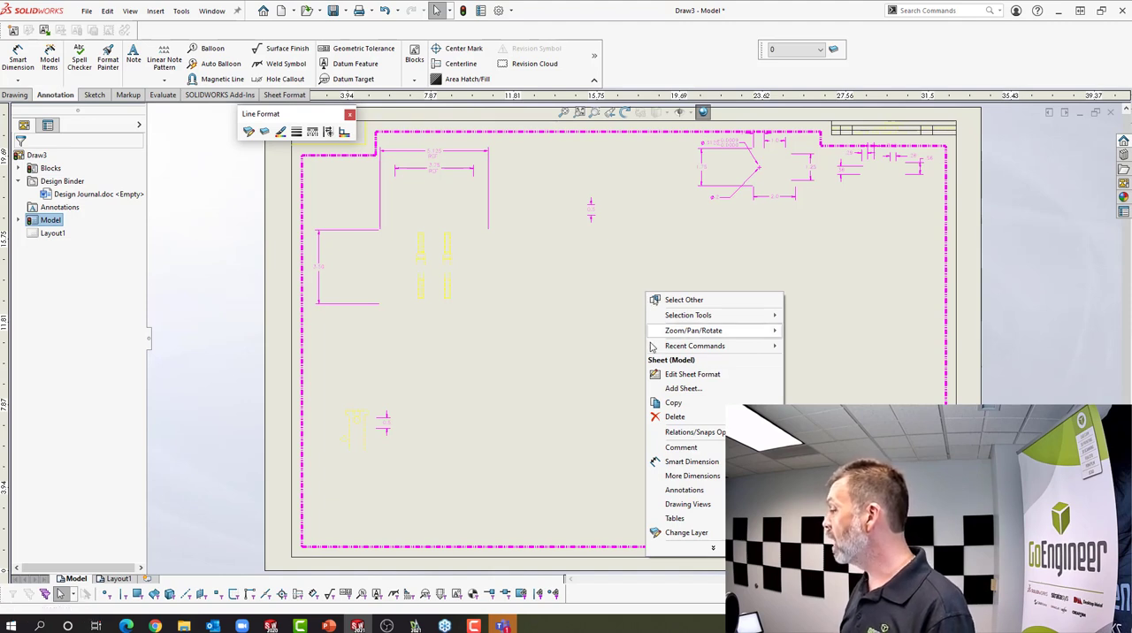
click(693, 374)
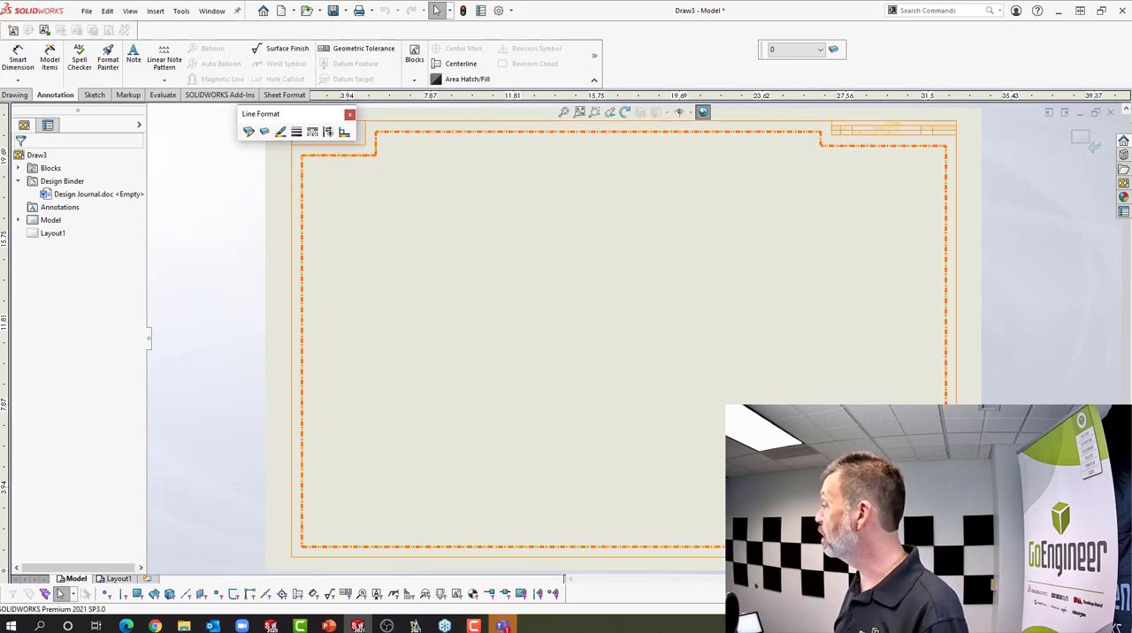
scroll(820, 393, down, 6)
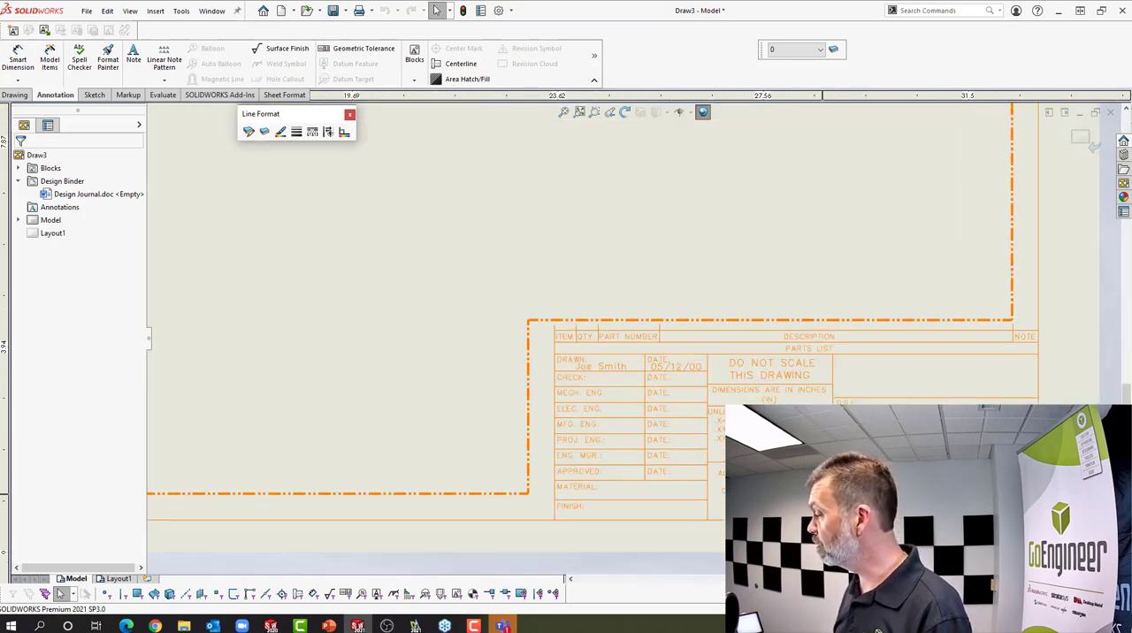
scroll(828, 389, up, 2)
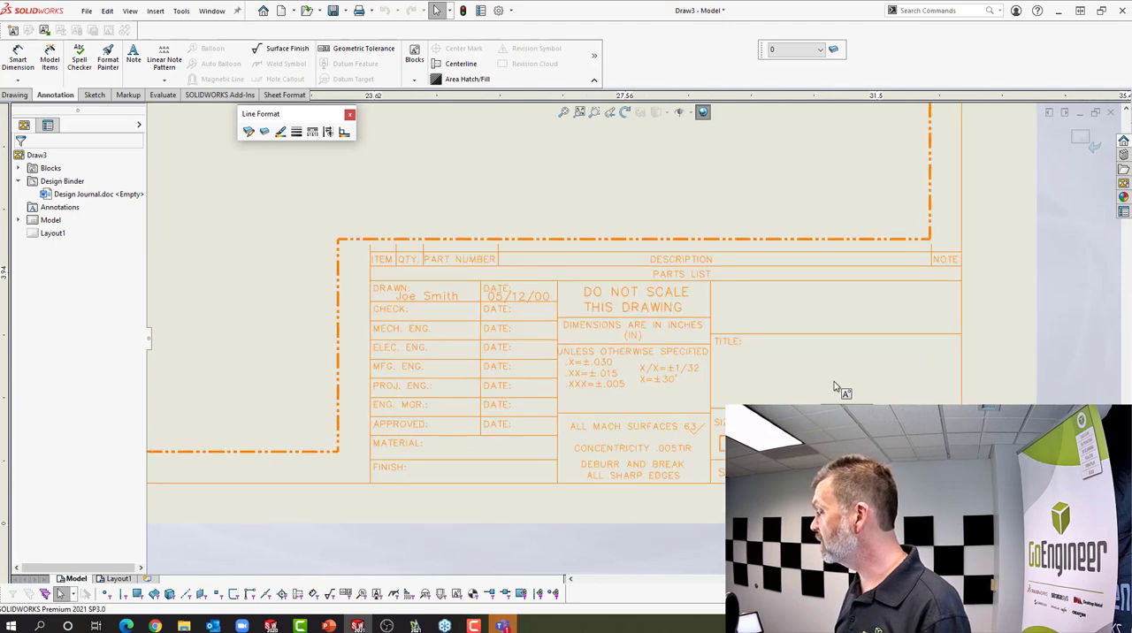
Open the drafter's name note in the title block's DRAWN cell for editing and leave it
click(834, 386)
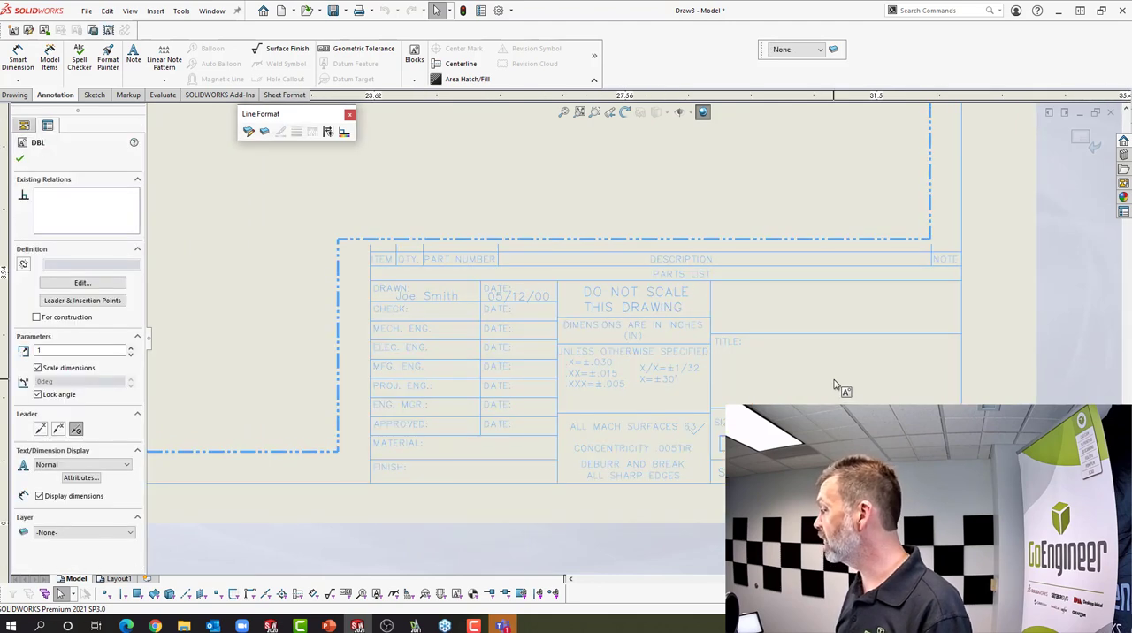
double_click(412, 295)
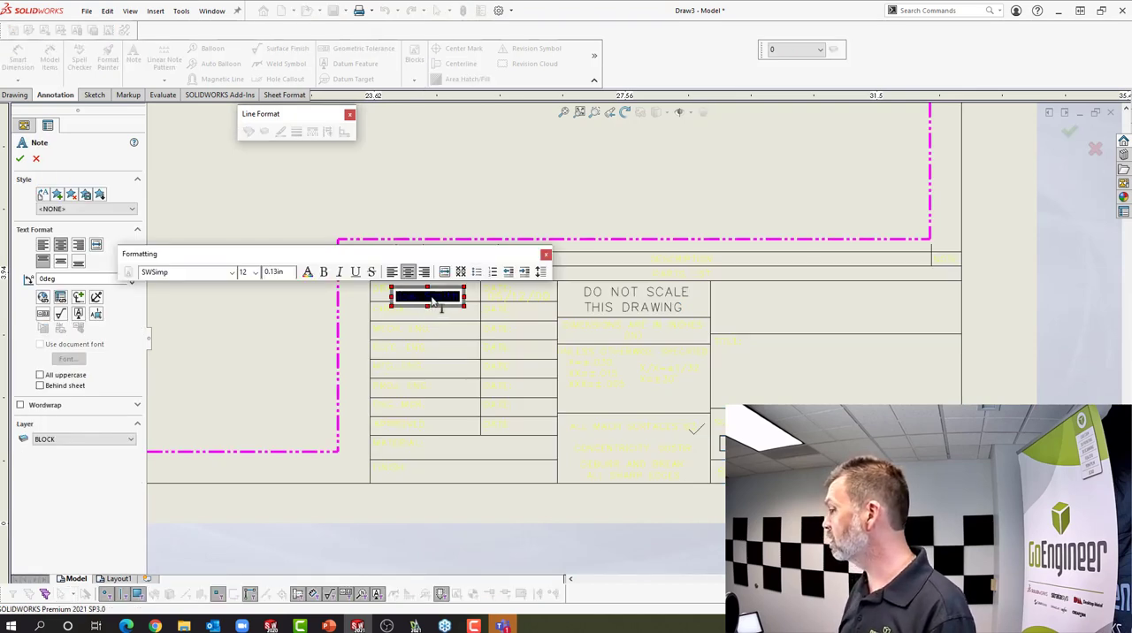
click(497, 191)
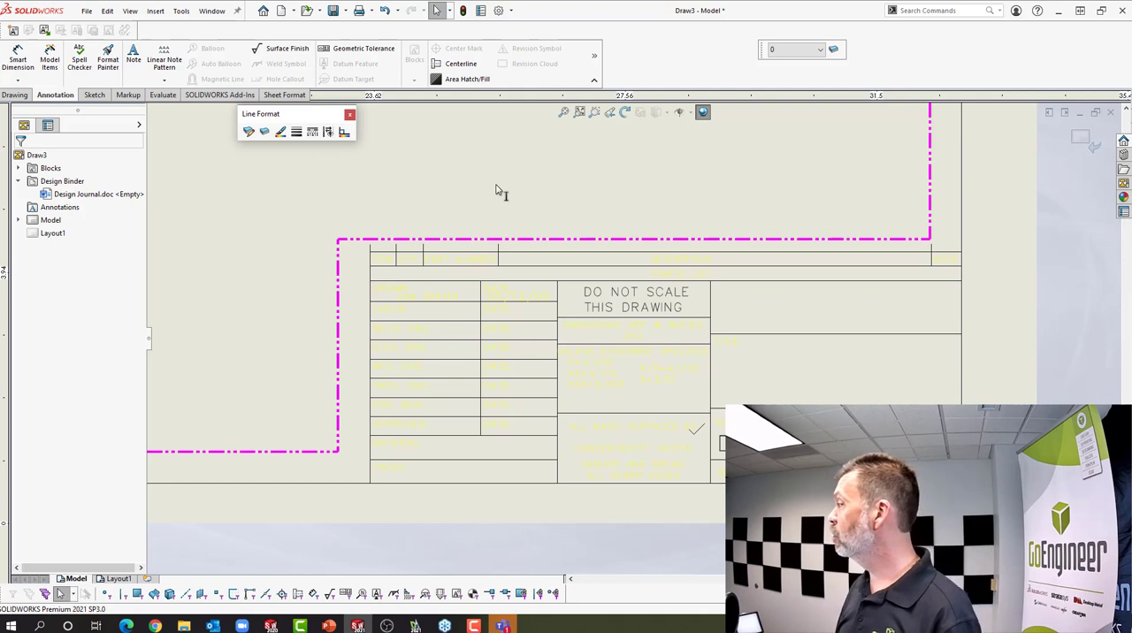
Add a DrawnBy custom property to the drawing's file properties with the drafter's initials as its value
click(481, 10)
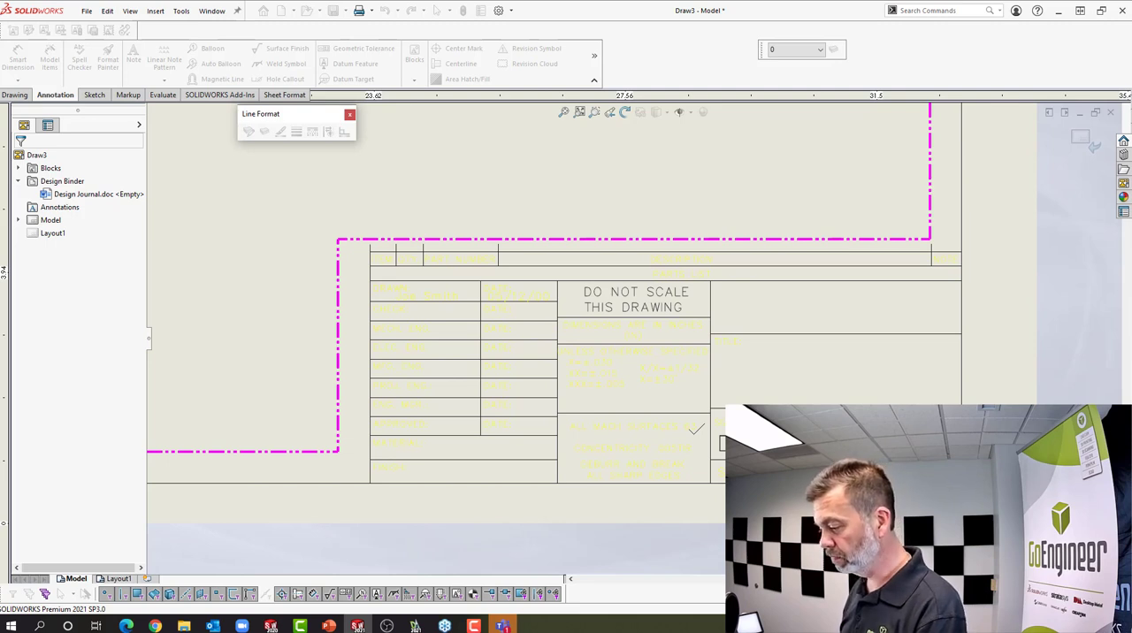
drag(398, 446, 422, 194)
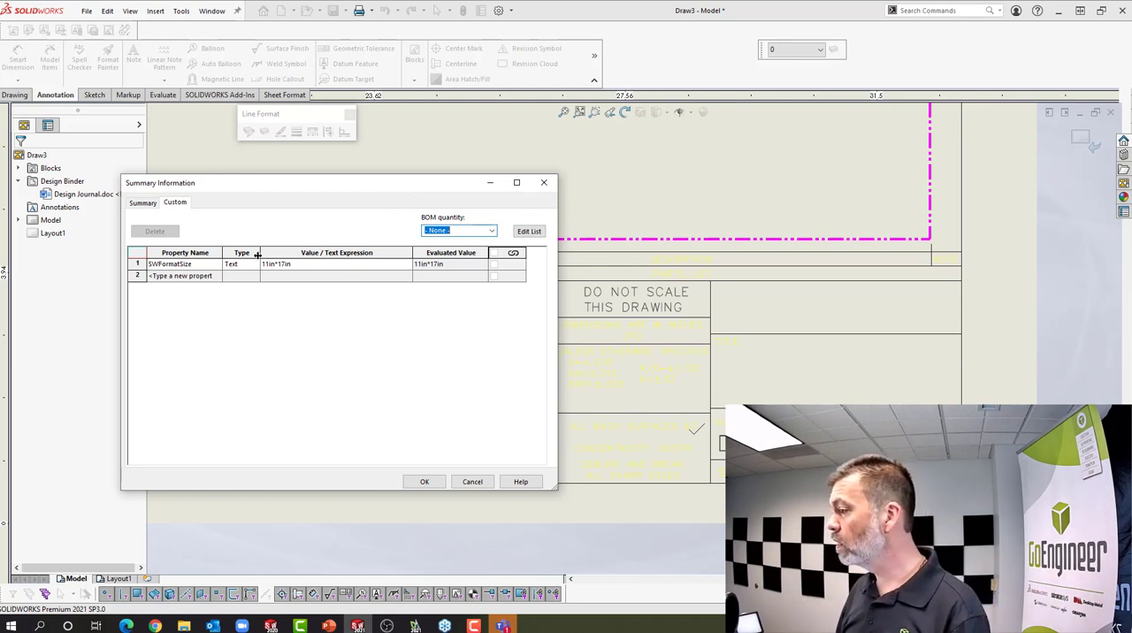
click(215, 277)
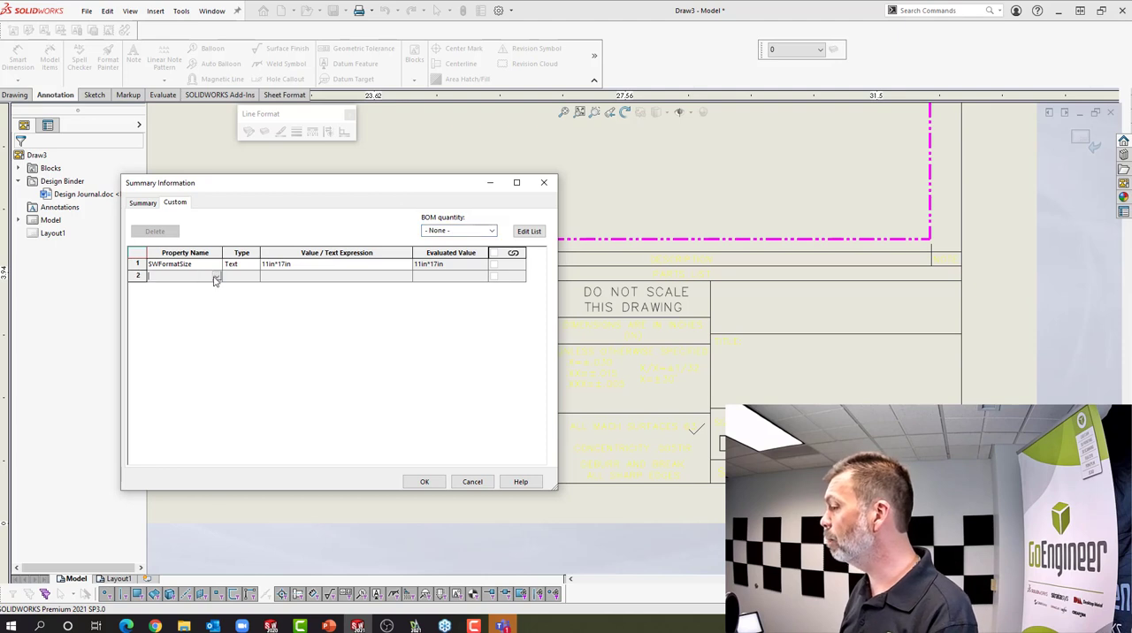
click(215, 278)
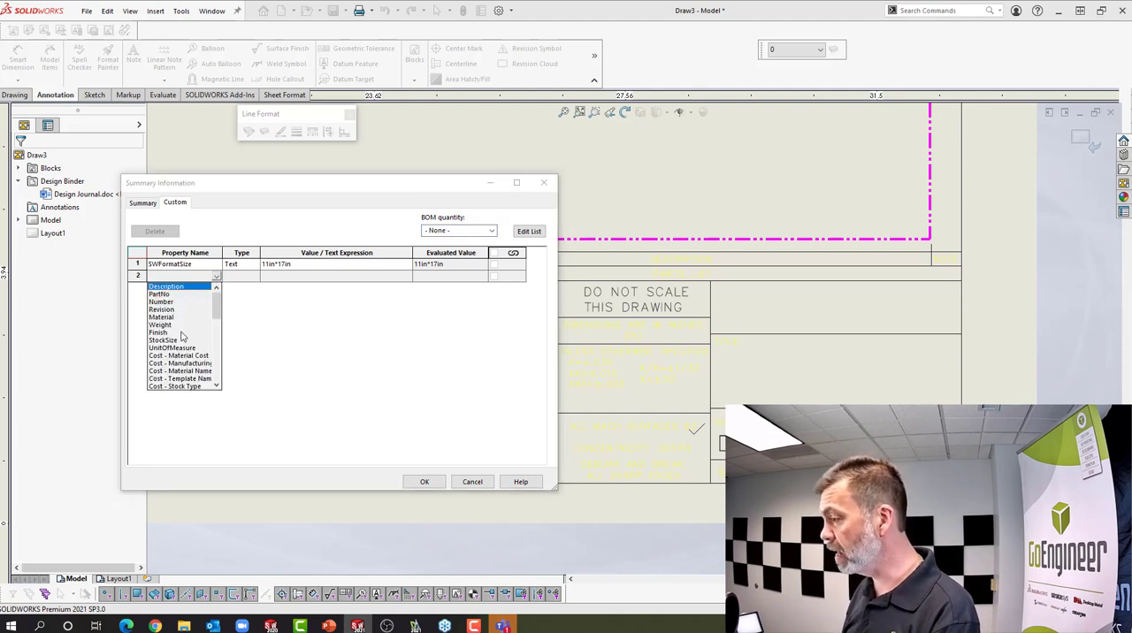
drag(216, 301, 217, 355)
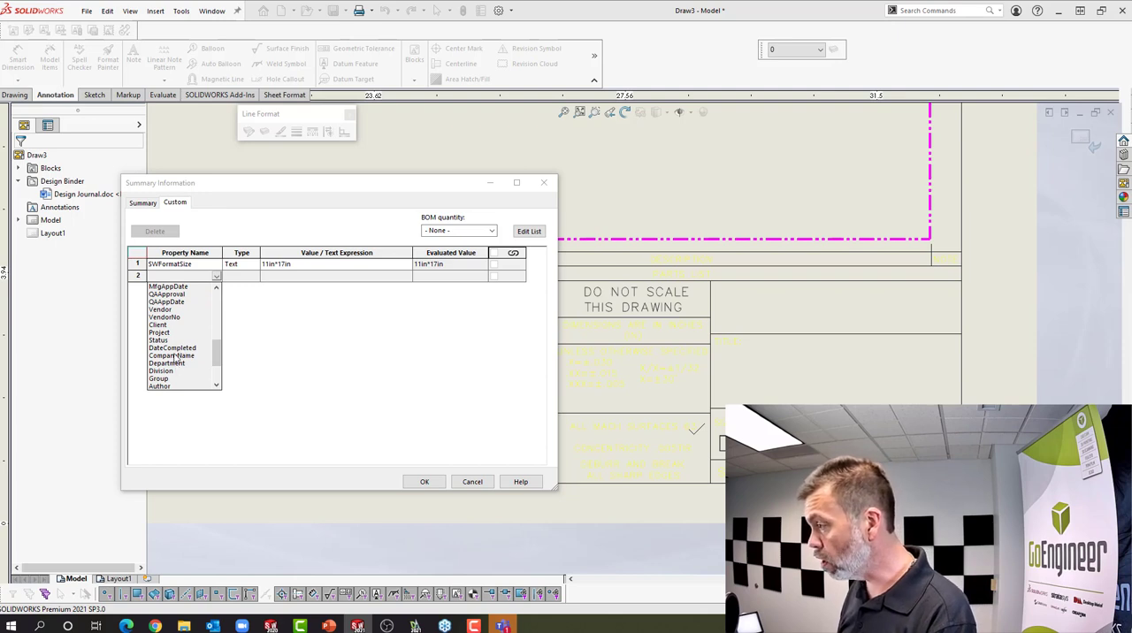
scroll(176, 370, up, 3)
scroll(176, 358, up, 1)
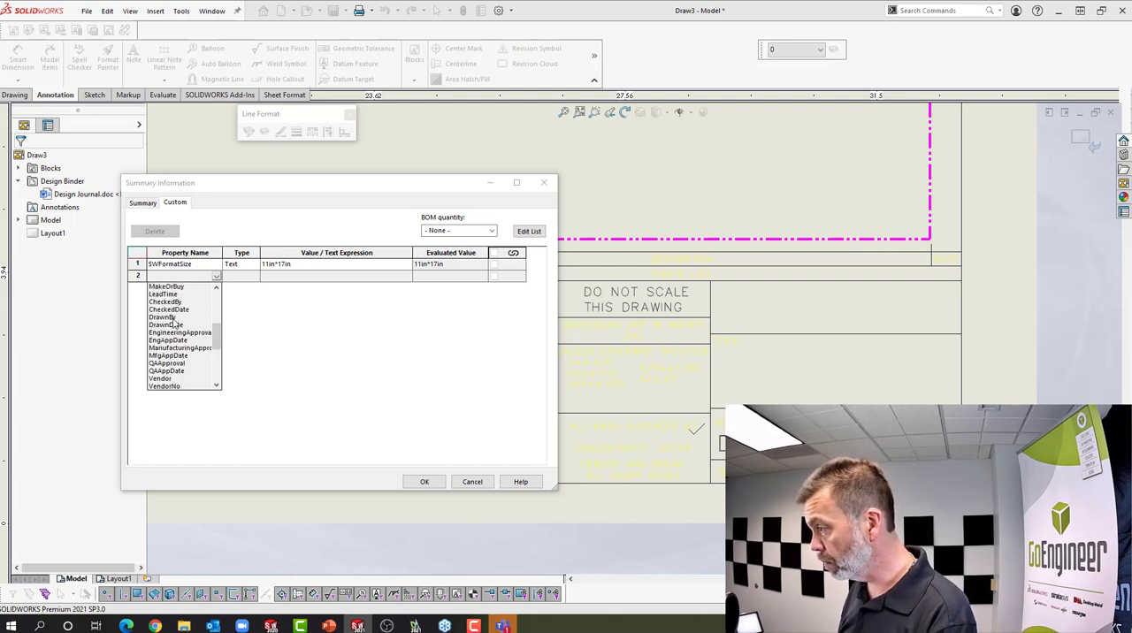
click(172, 318)
click(299, 279)
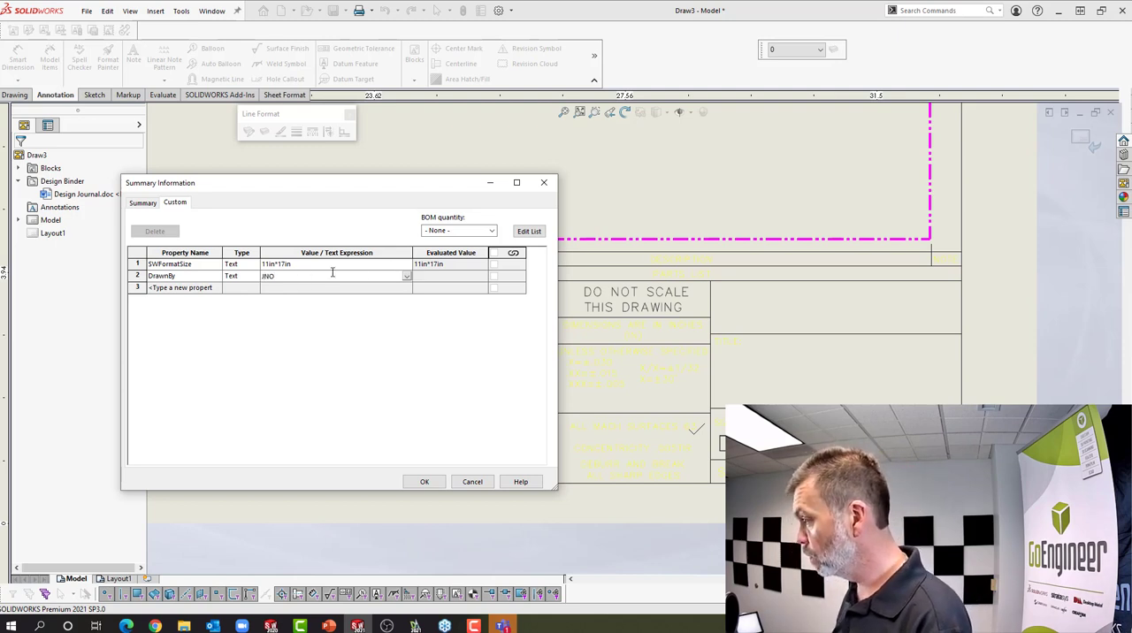
Add a DrawnDate custom property with the value MMDDYYYY and accept the file properties
click(216, 292)
click(217, 290)
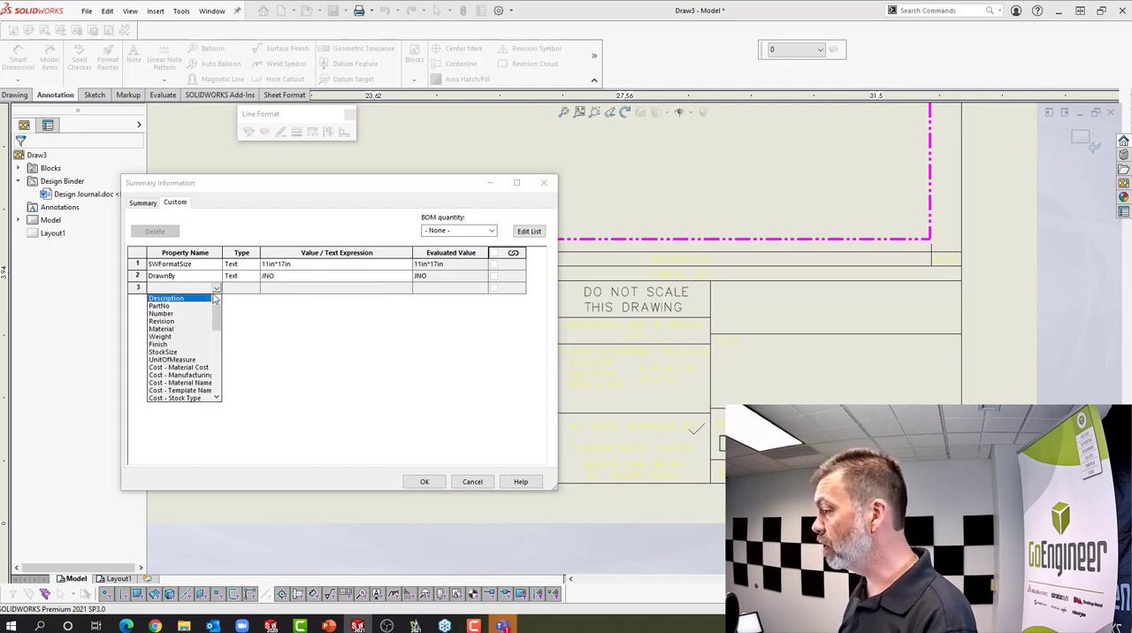
drag(217, 326, 216, 352)
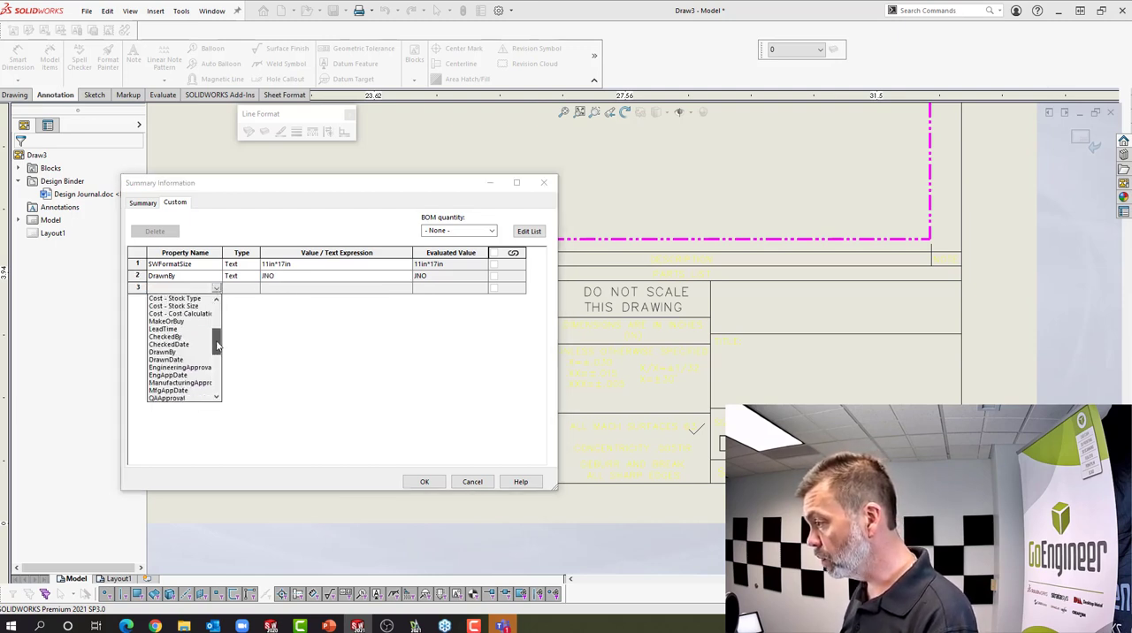
click(178, 361)
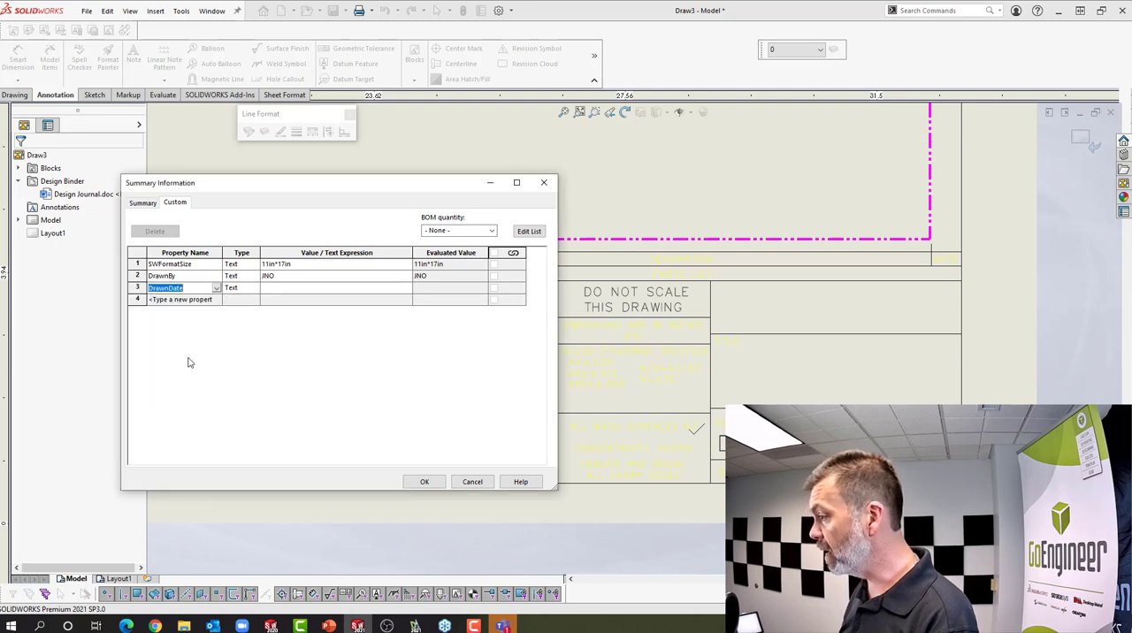
click(346, 287)
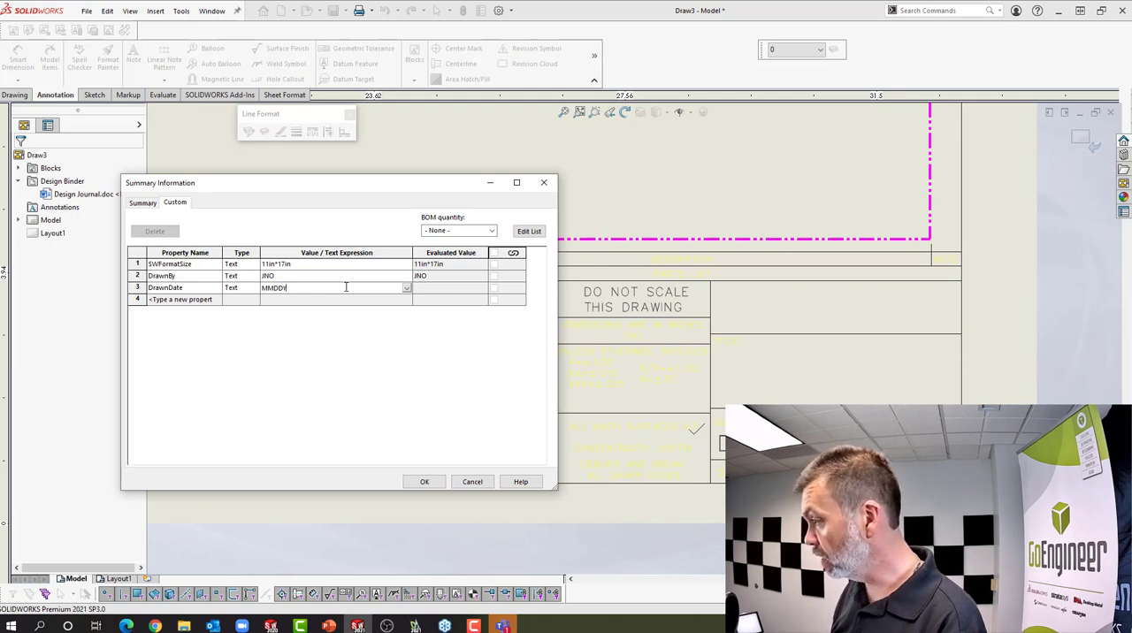
click(434, 291)
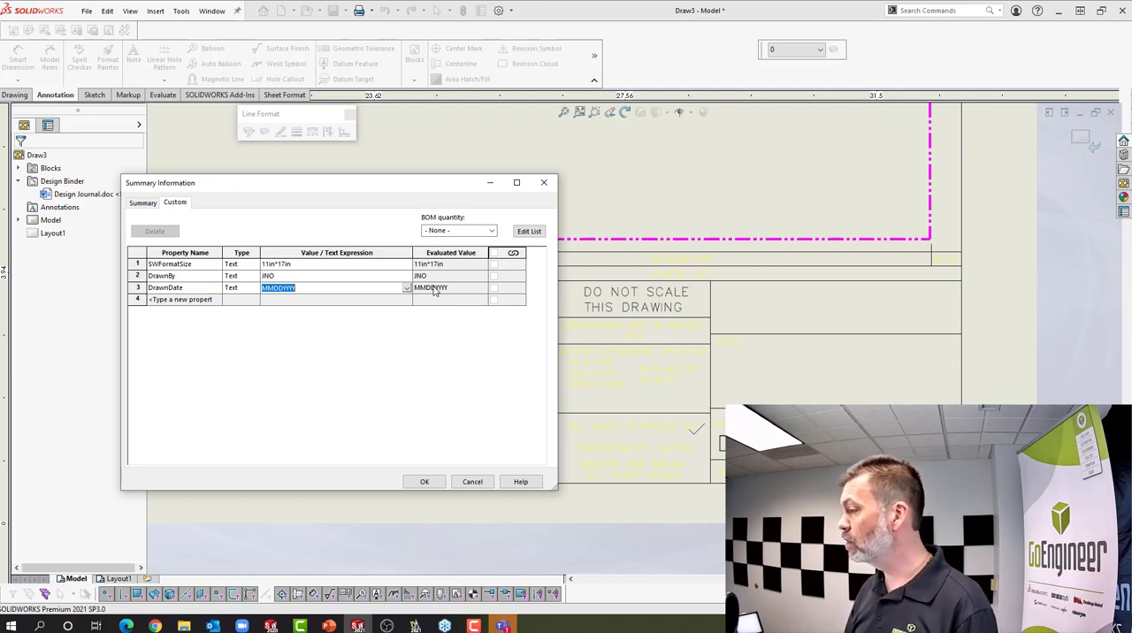
click(427, 482)
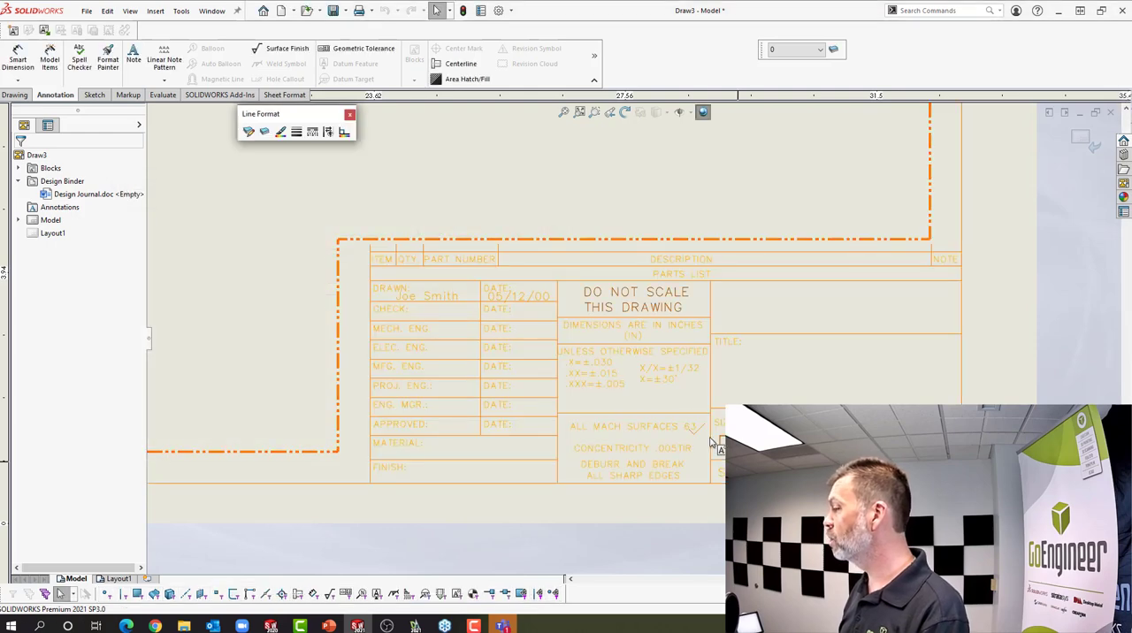
Leave the sheet format and return to editing the drawing sheet
right_click(475, 173)
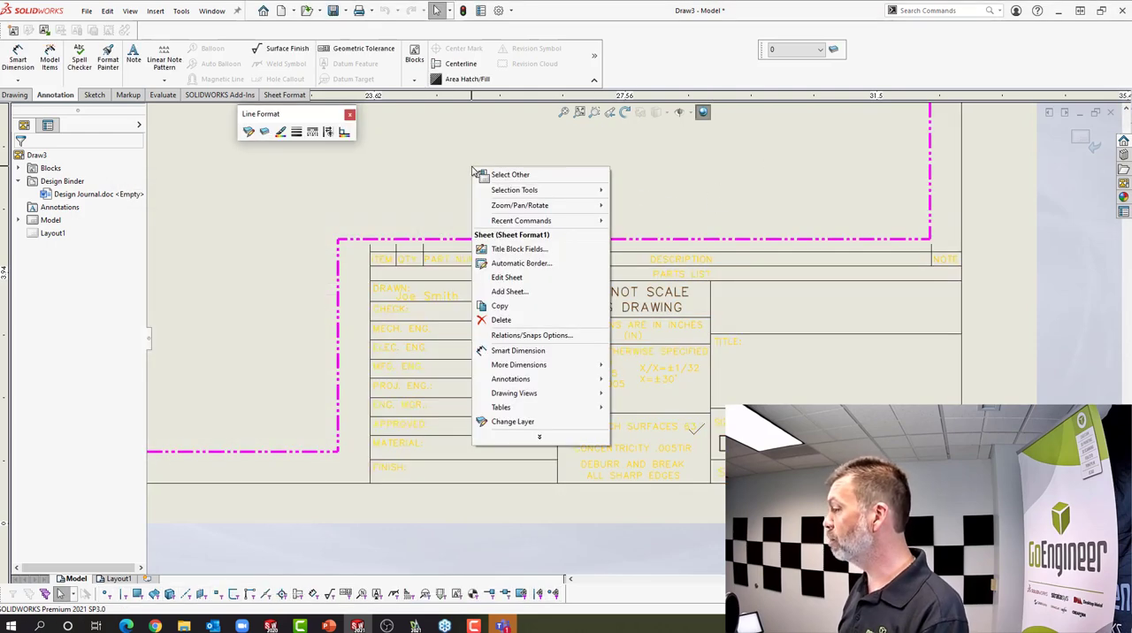
click(507, 278)
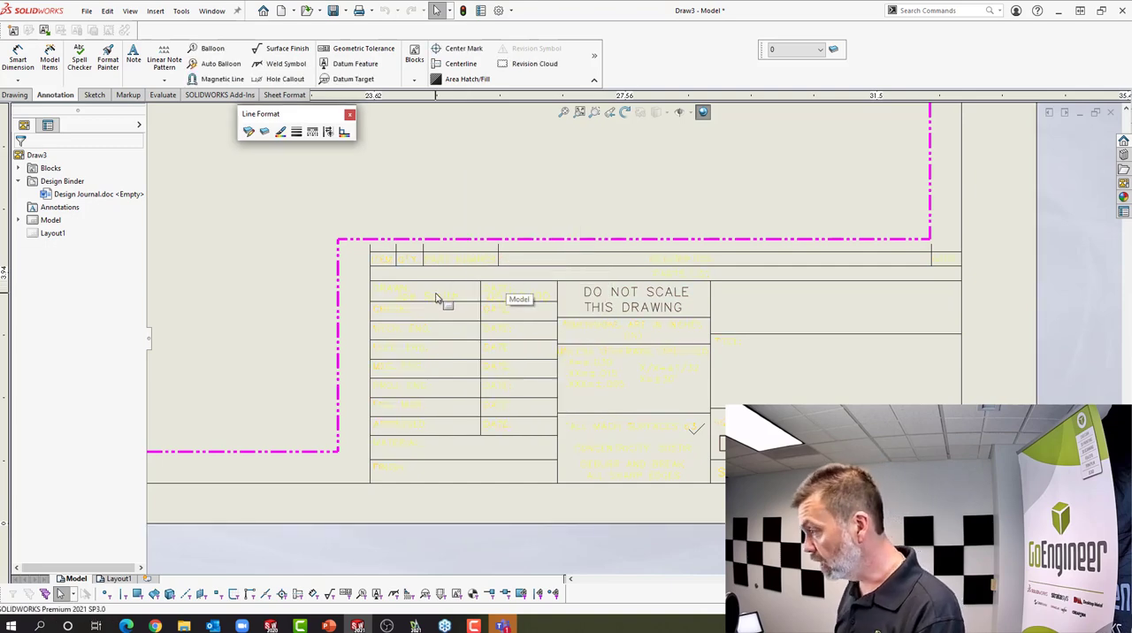
Switch the drawing from sheet editing to editing its sheet format
scroll(436, 298, down, 3)
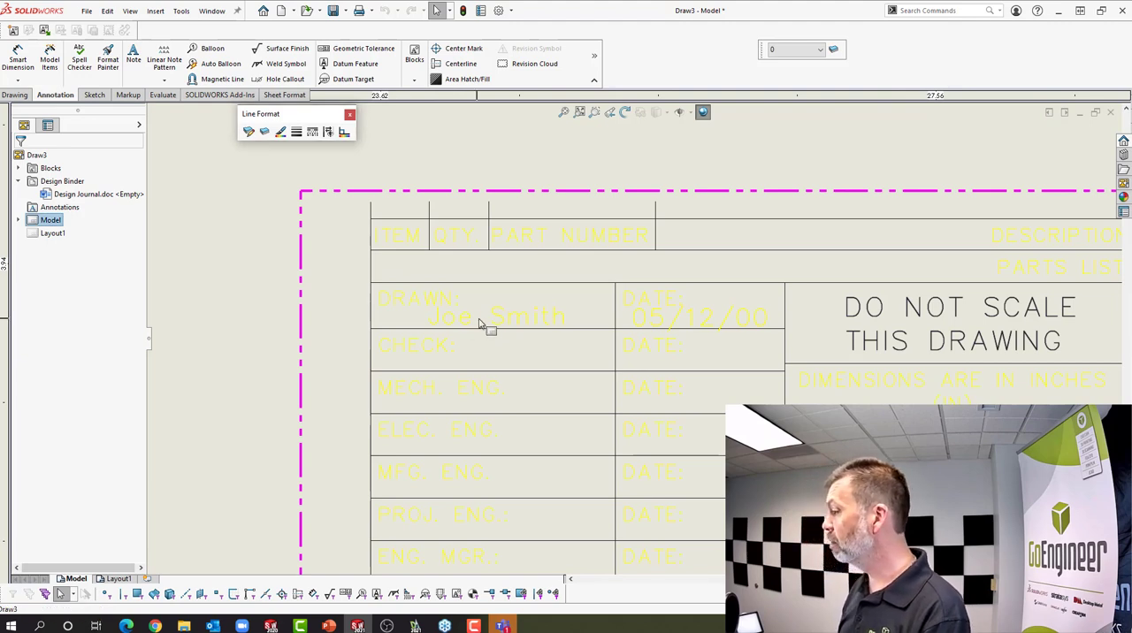
scroll(546, 338, up, 3)
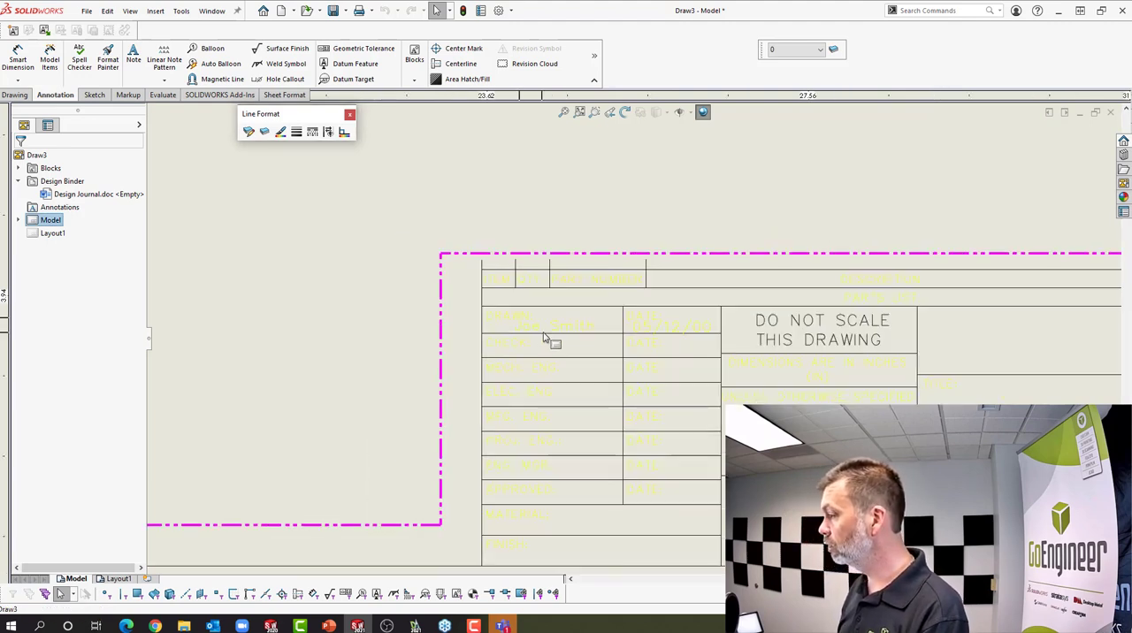
scroll(631, 339, up, 3)
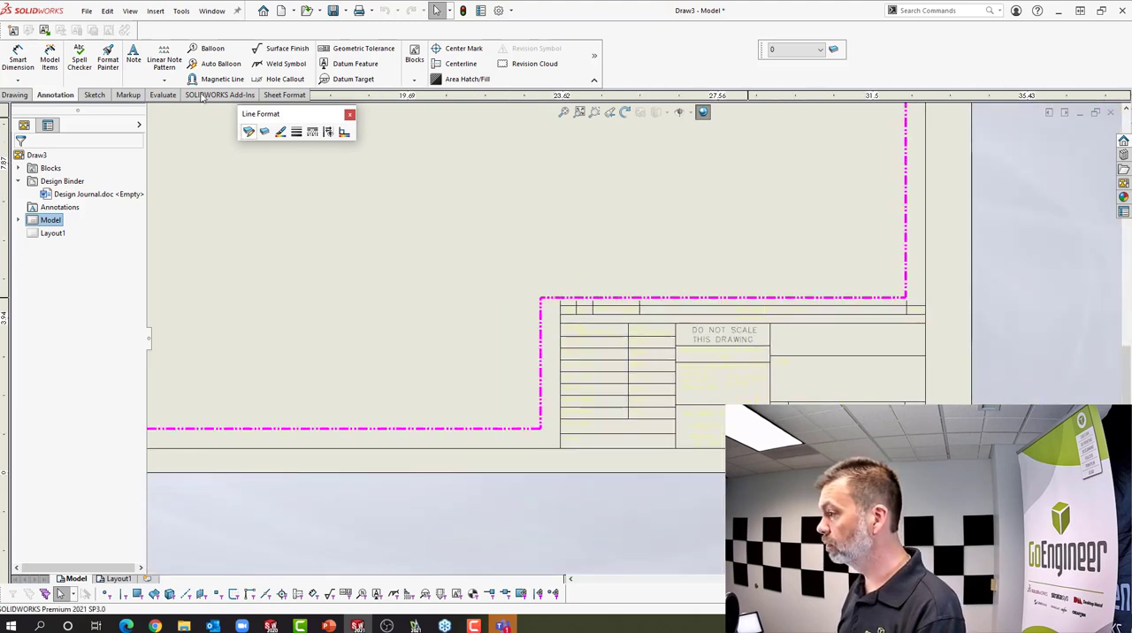
click(284, 94)
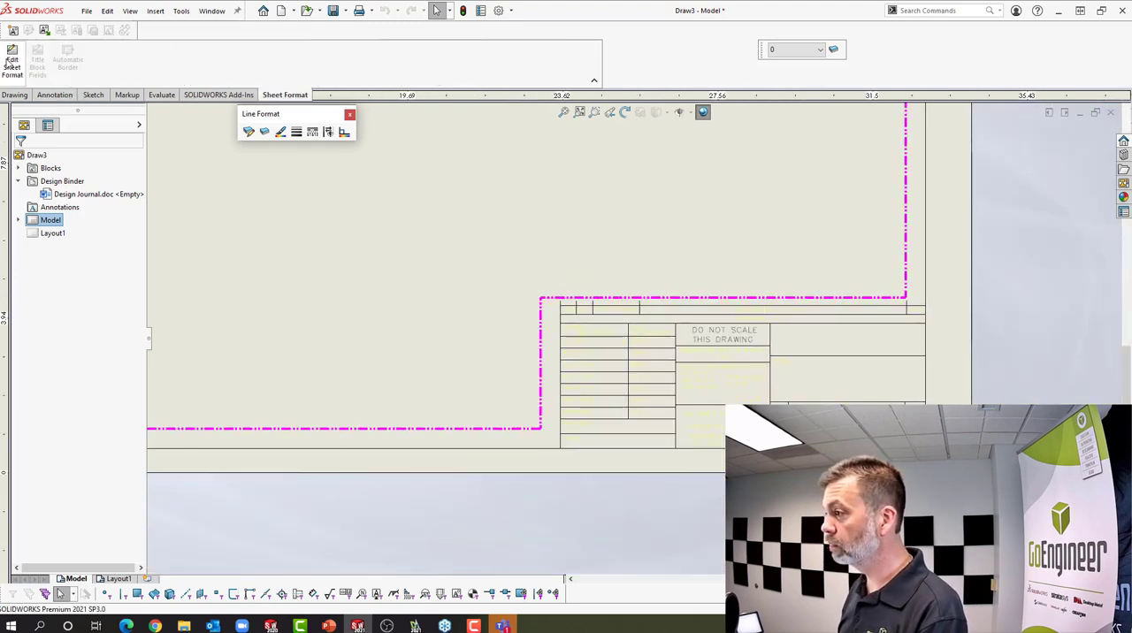
click(12, 64)
Link the drafter's name note in the title block's DRAWN cell to the current document's DrawnBy property and accept the note
scroll(601, 334, down, 3)
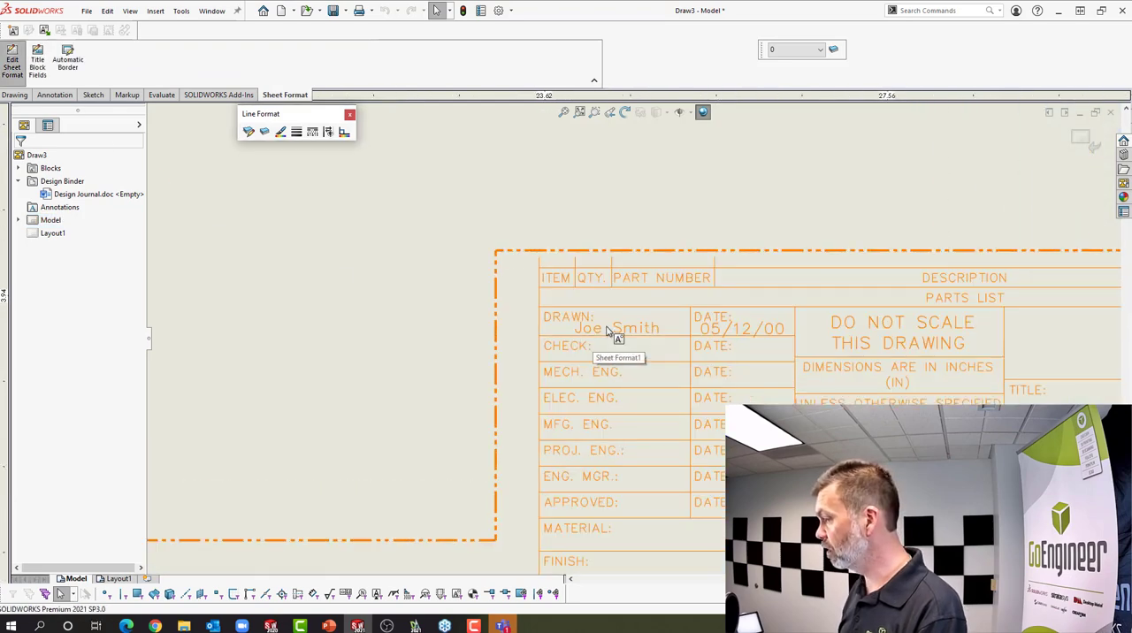
scroll(607, 331, down, 1)
click(590, 329)
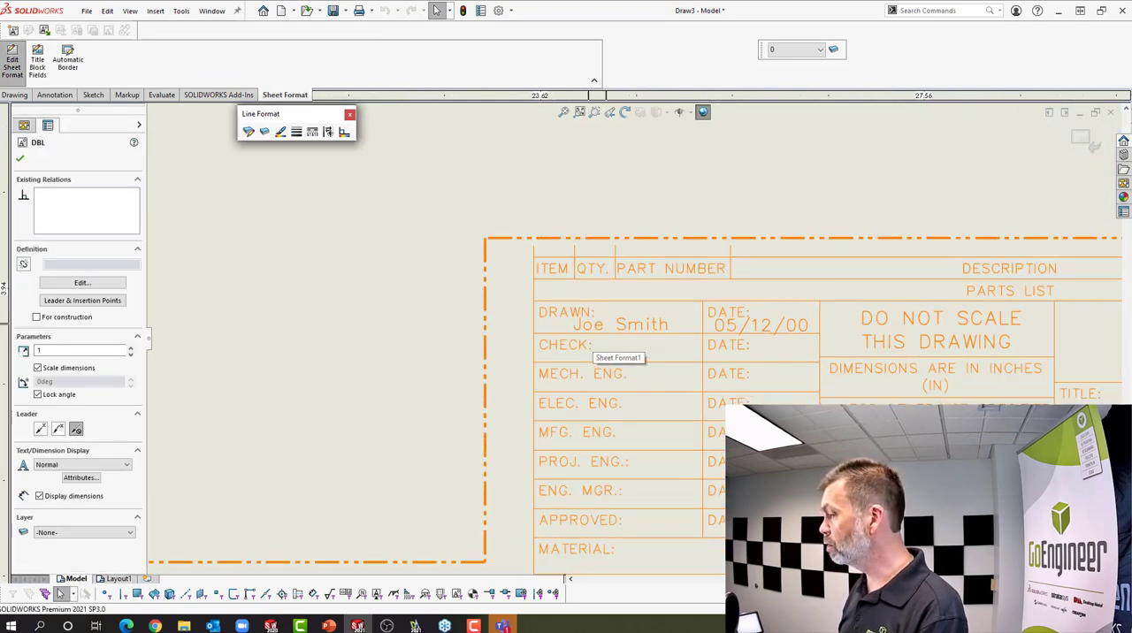
double_click(591, 329)
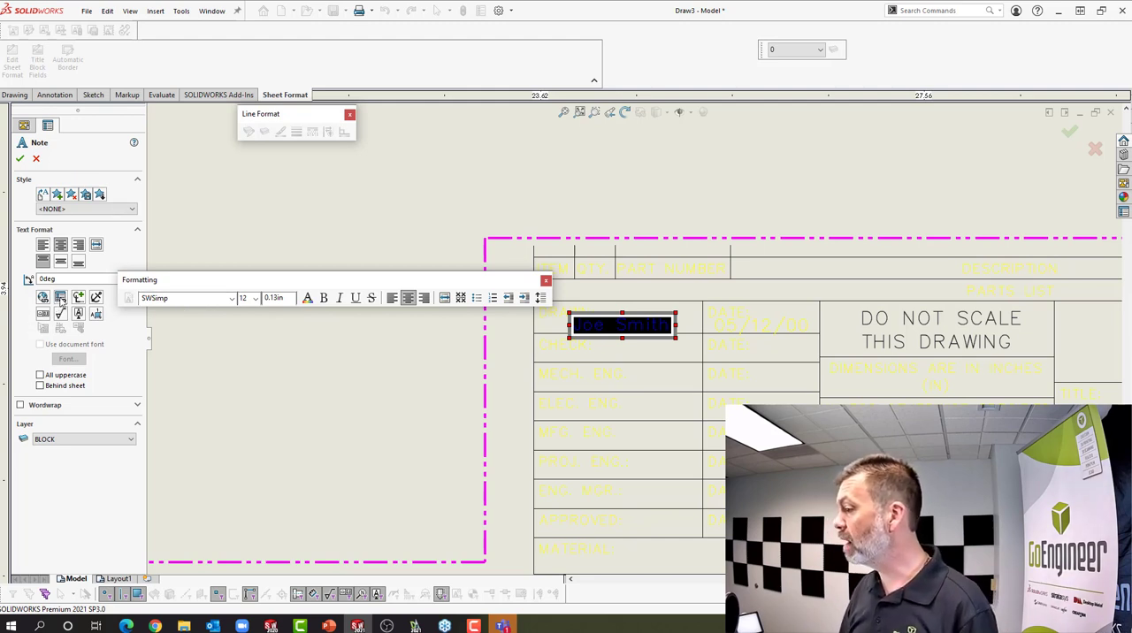
click(60, 298)
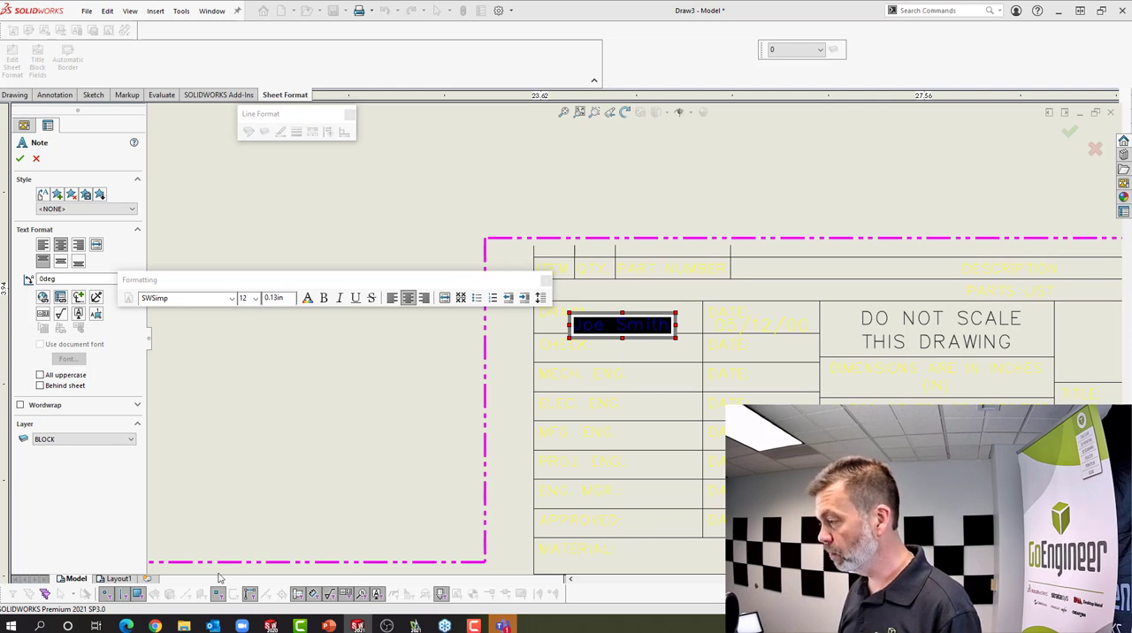
drag(220, 577, 369, 160)
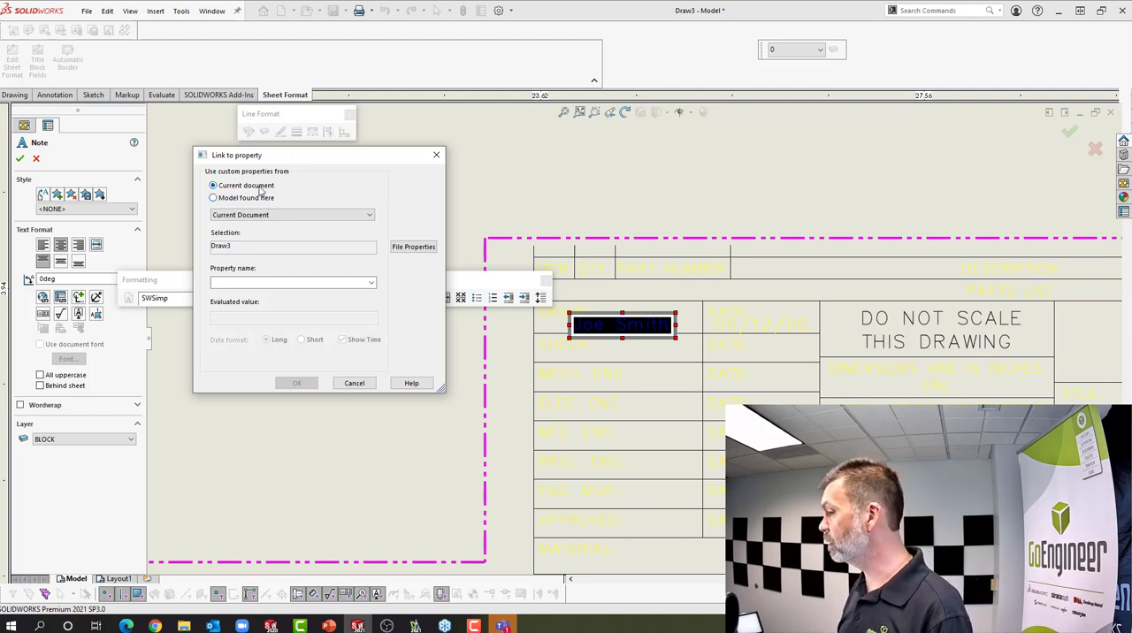
click(366, 285)
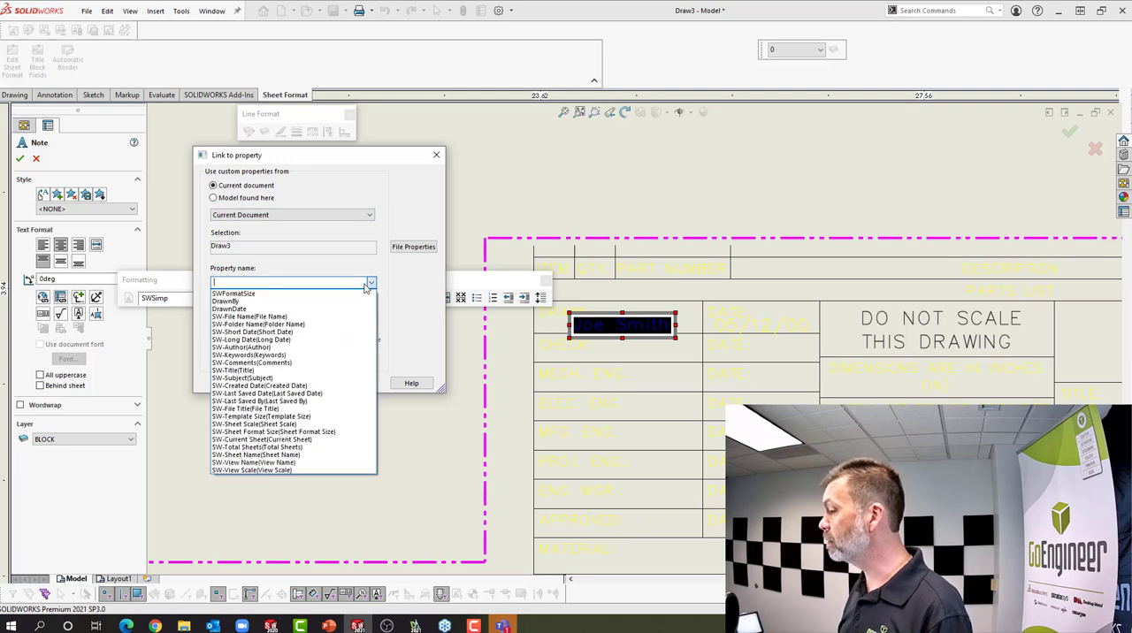
click(235, 302)
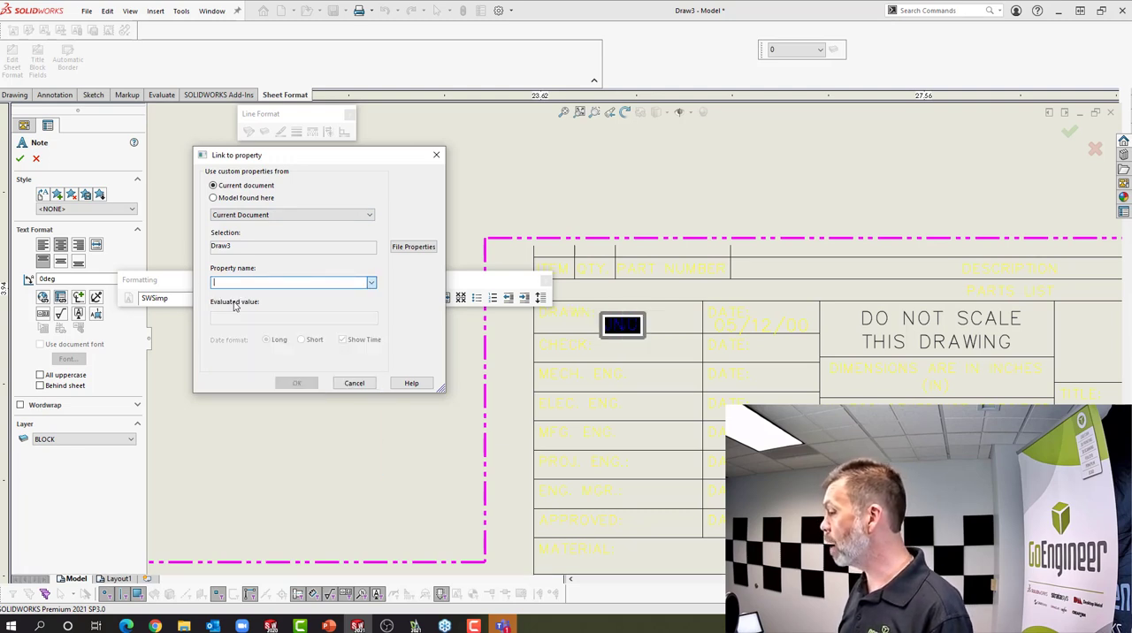
click(299, 384)
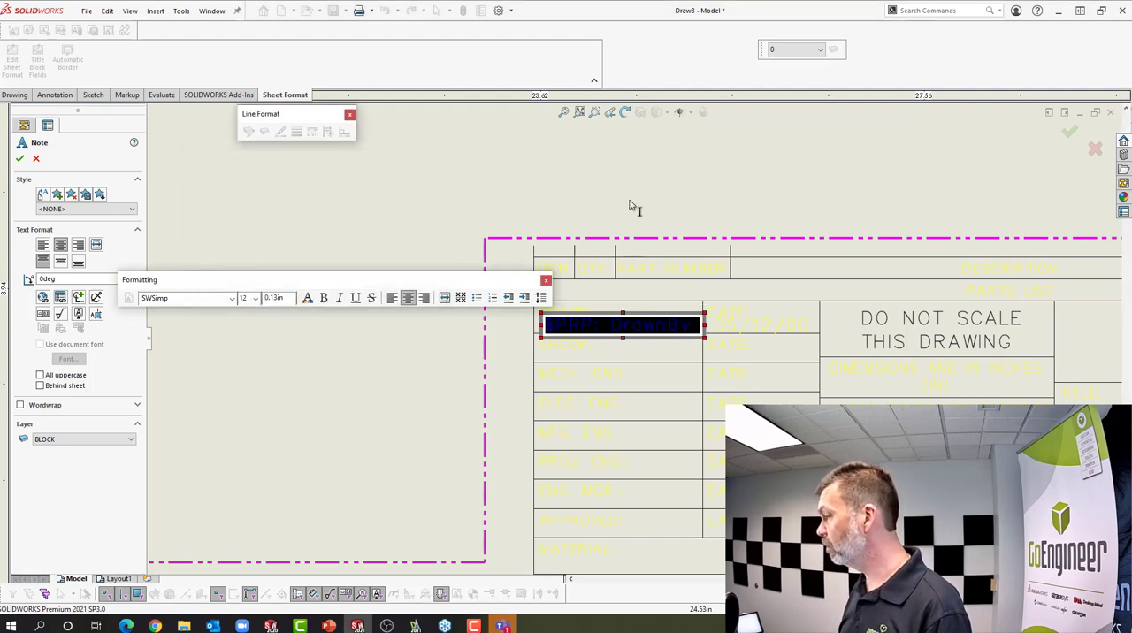
click(19, 158)
Link the date note beside the DRAWN cell to the current document's DrawnDate property and accept the note
scroll(612, 343, down, 4)
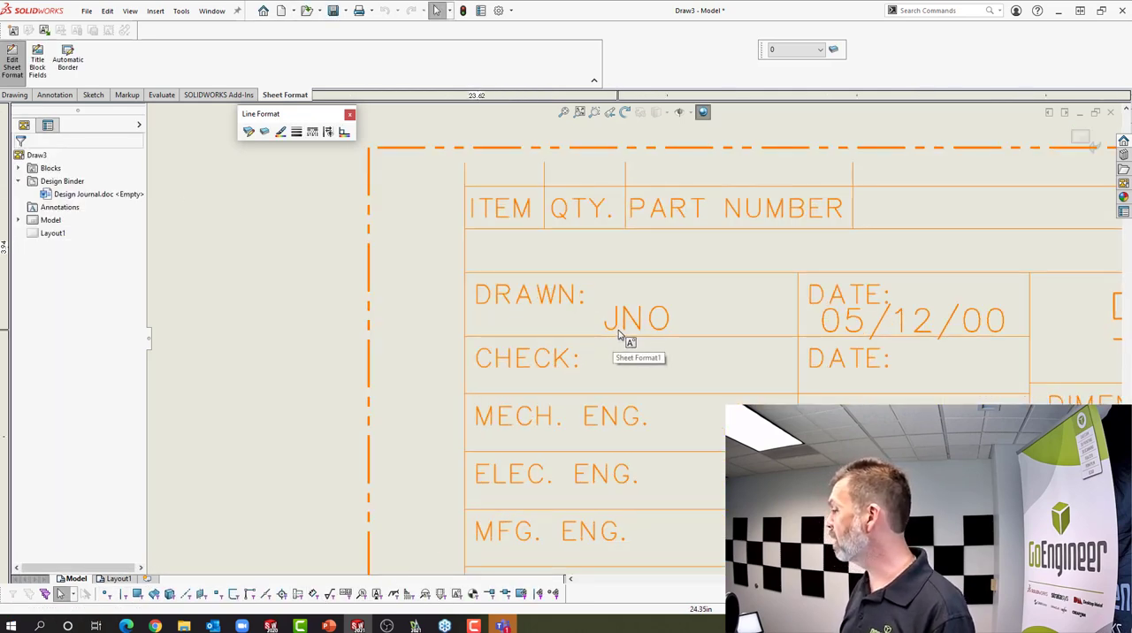
scroll(646, 338, up, 3)
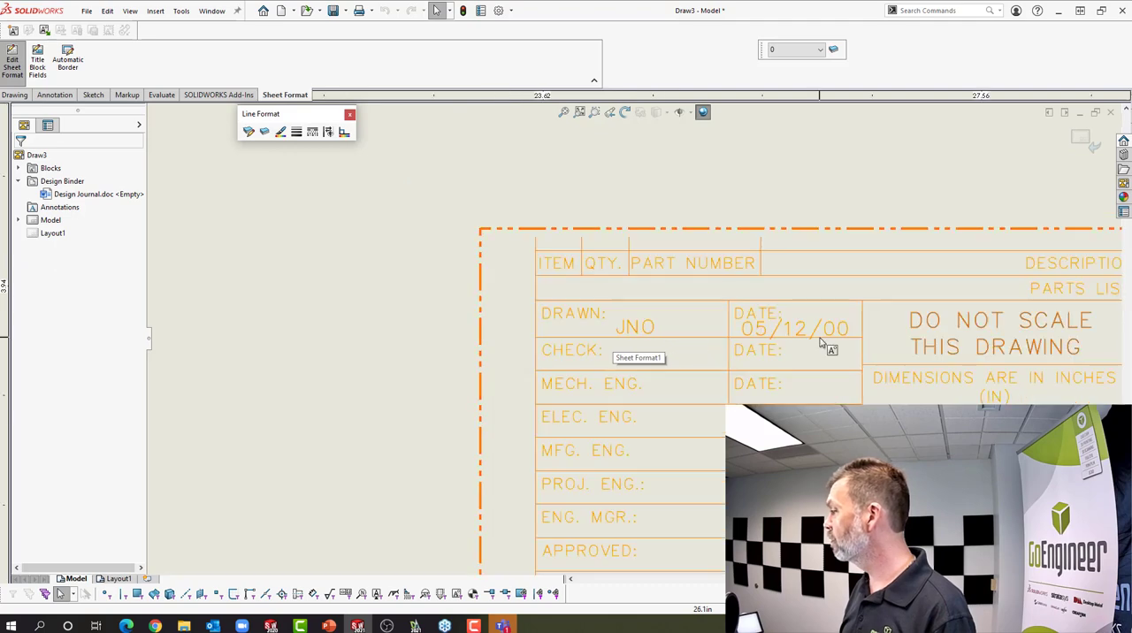
scroll(824, 349, down, 2)
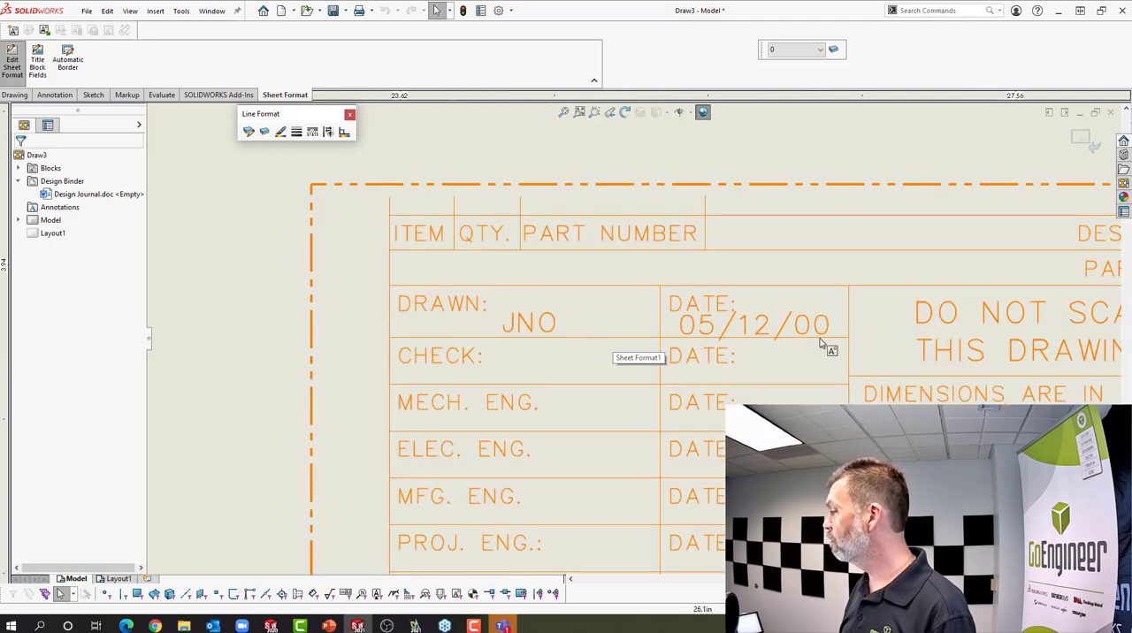
double_click(765, 327)
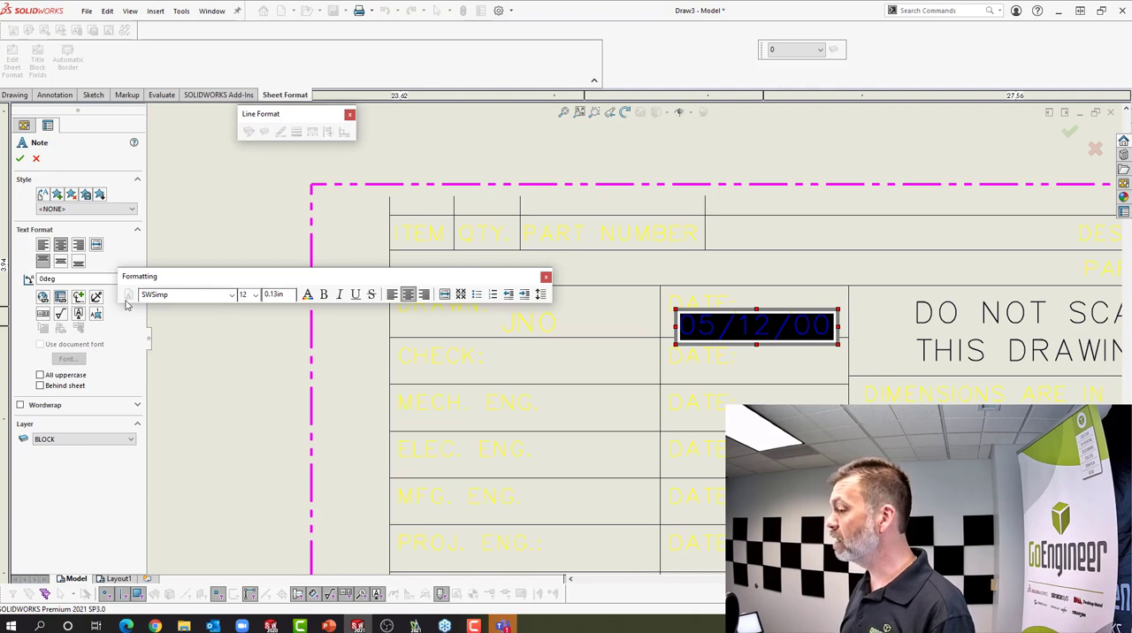
click(60, 298)
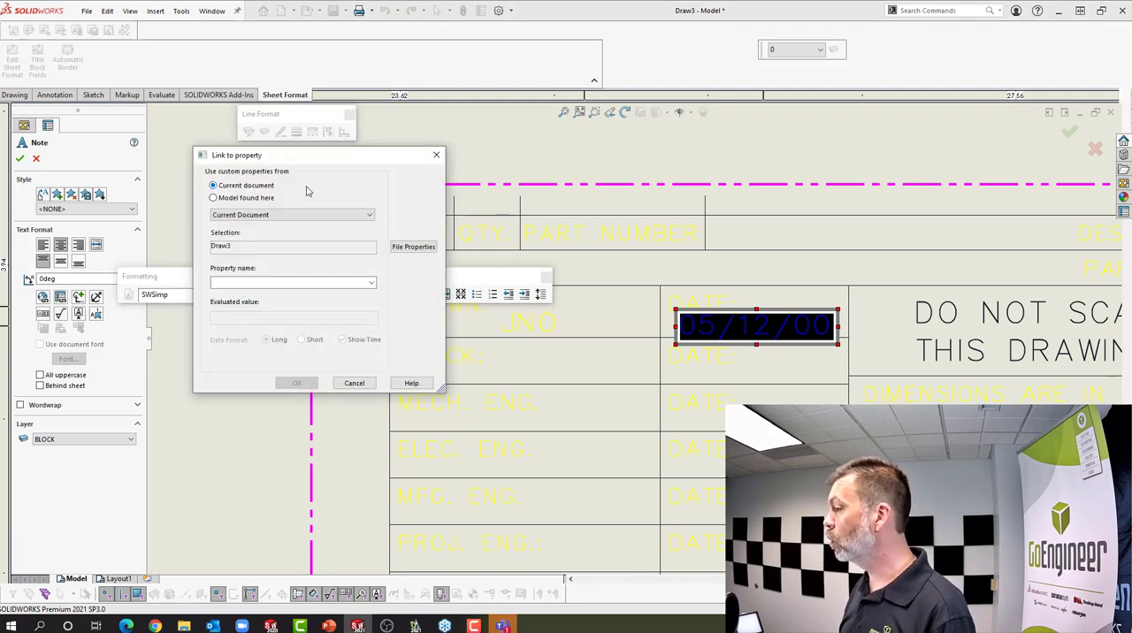
click(372, 283)
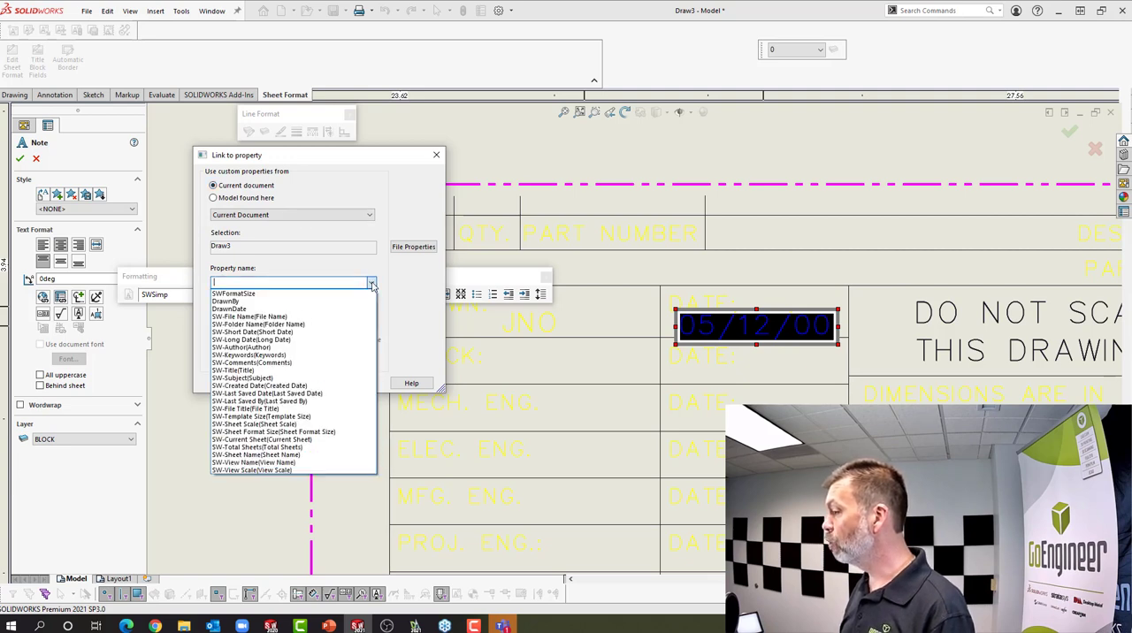
click(241, 308)
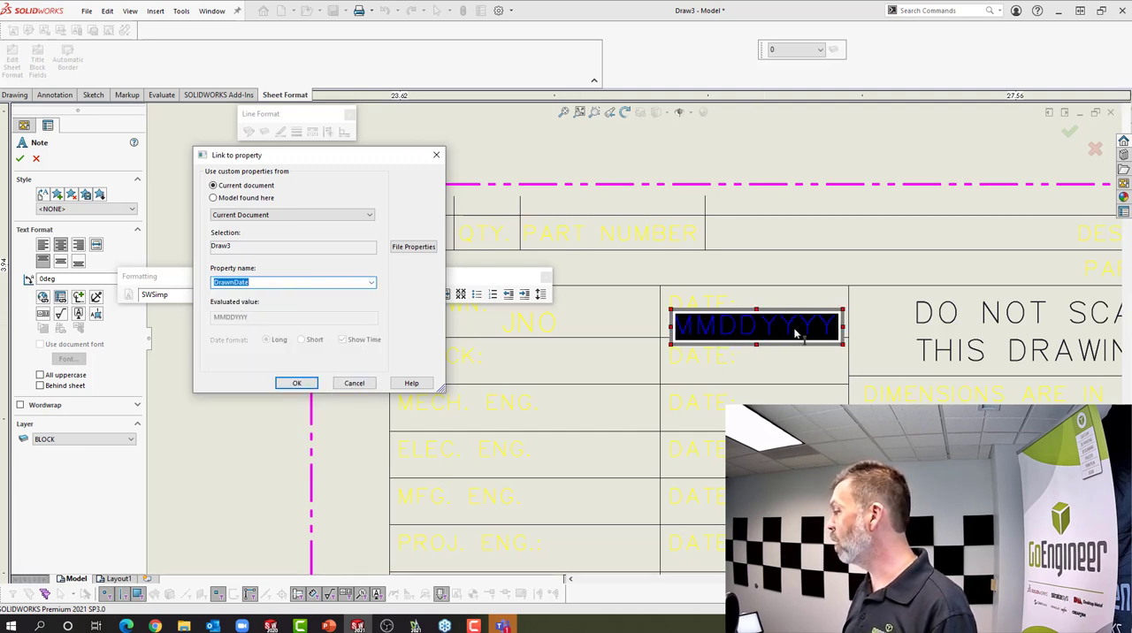
click(297, 384)
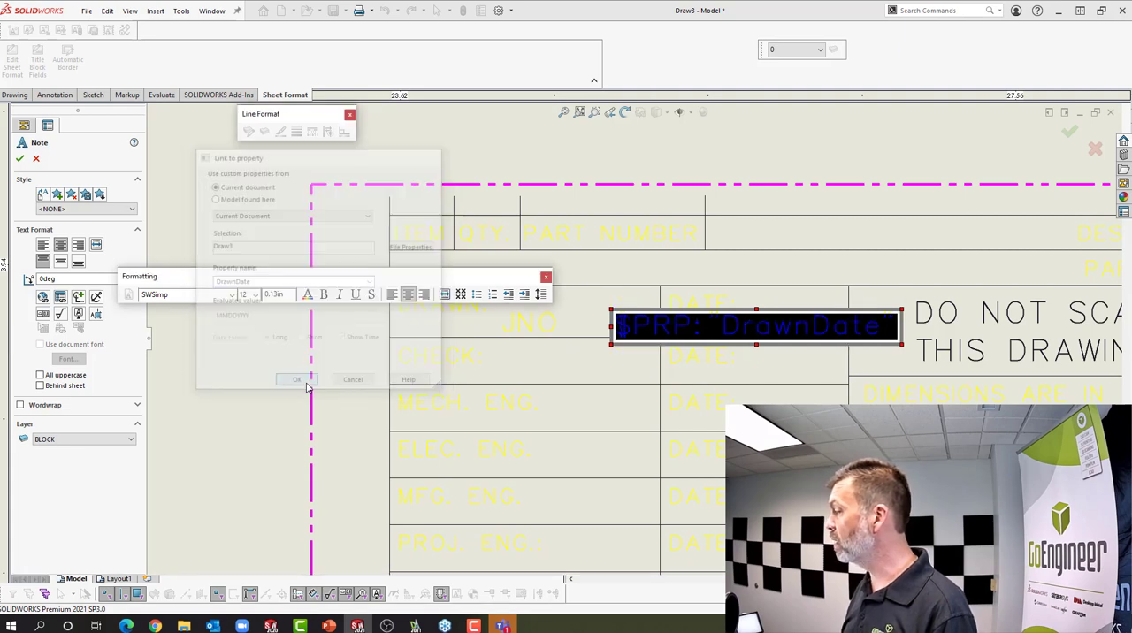
click(19, 158)
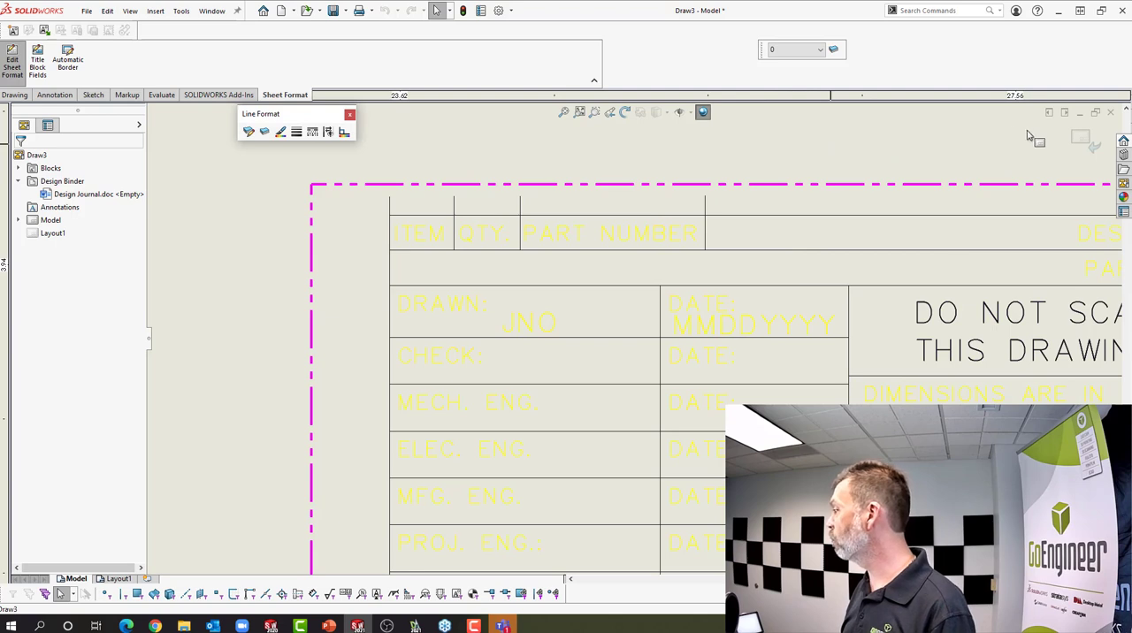
Return to editing the sheet and set the DrawnDate custom property to 06242021 in the file properties
click(1081, 140)
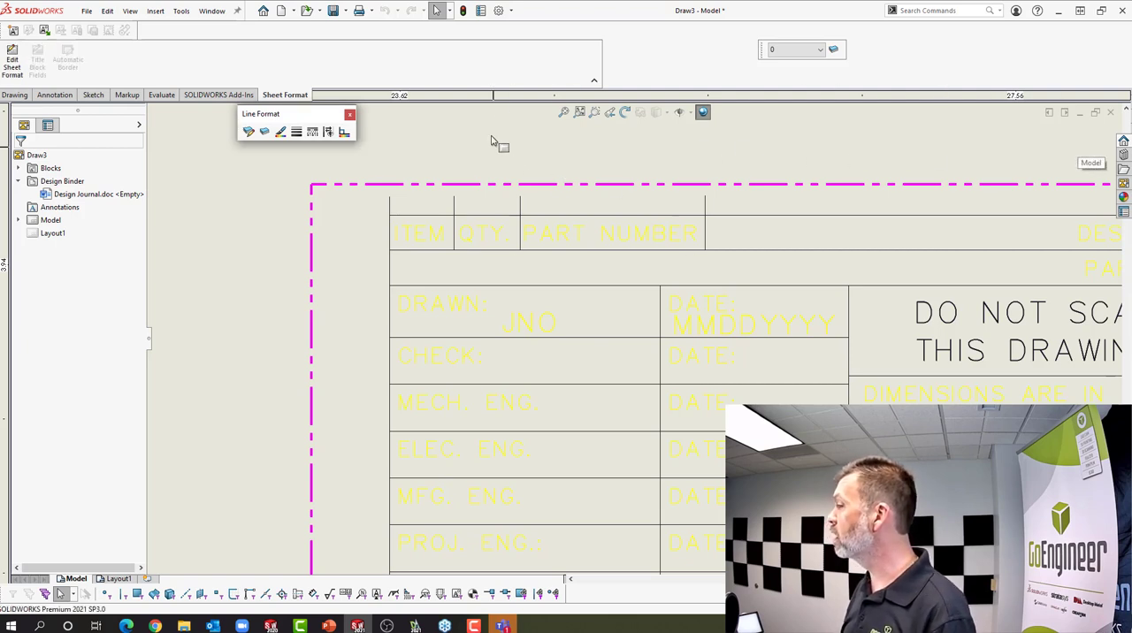
click(481, 12)
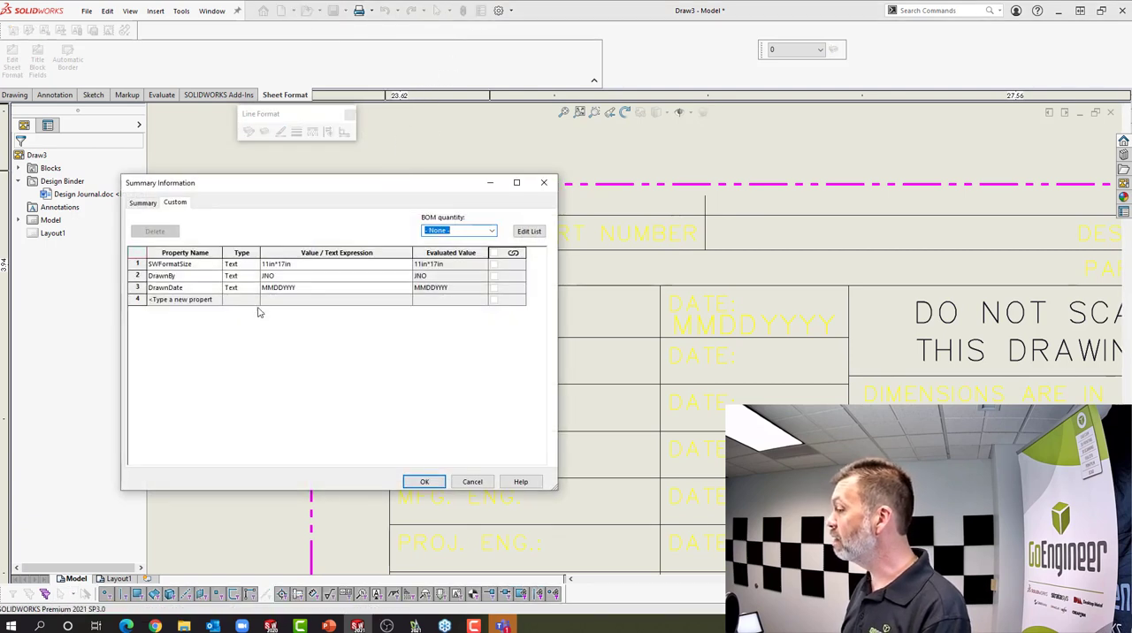
click(302, 288)
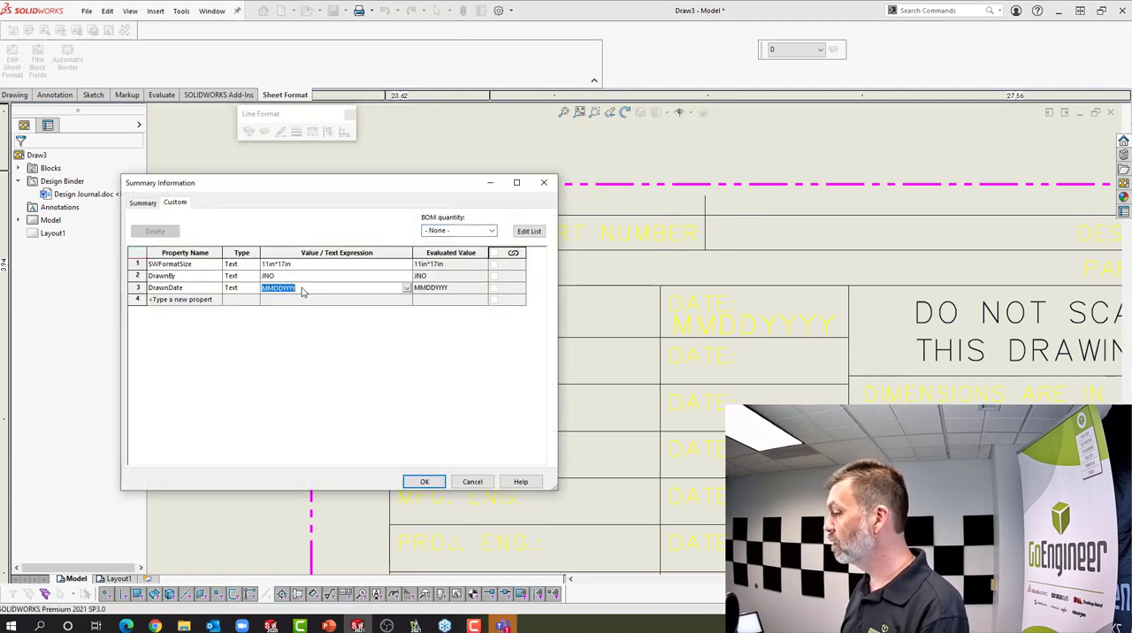
text(06242021)
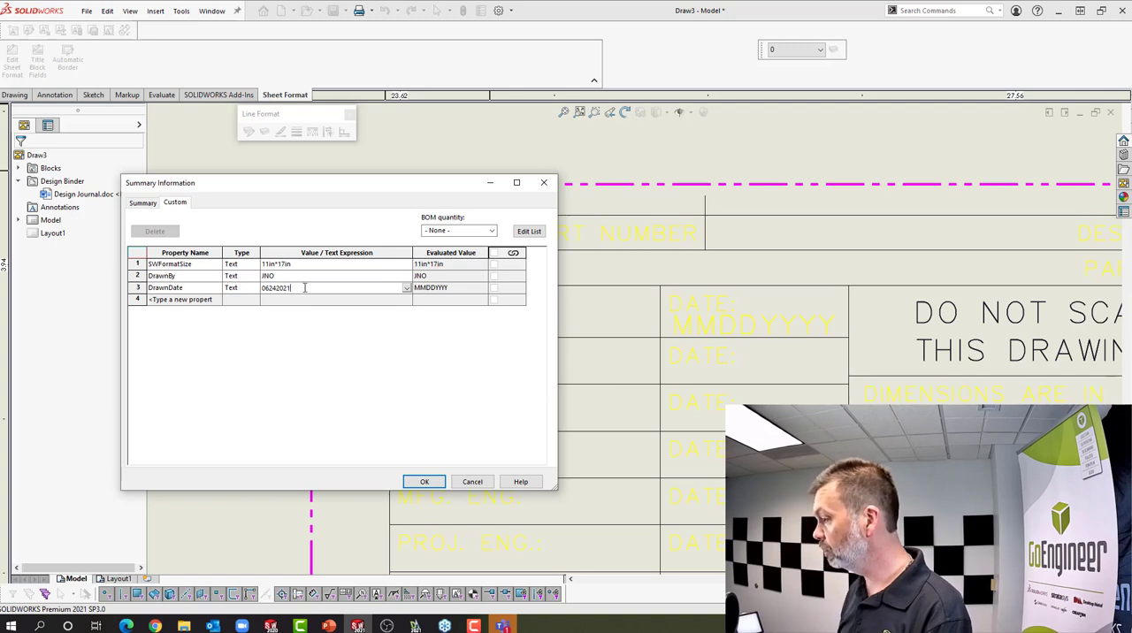
click(430, 288)
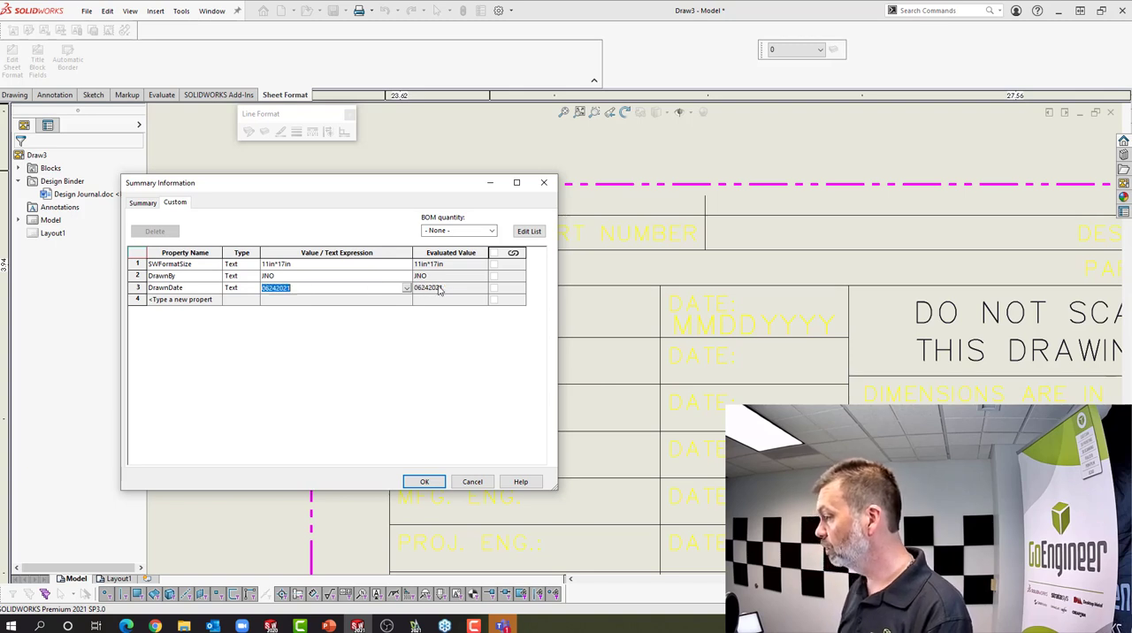
click(435, 482)
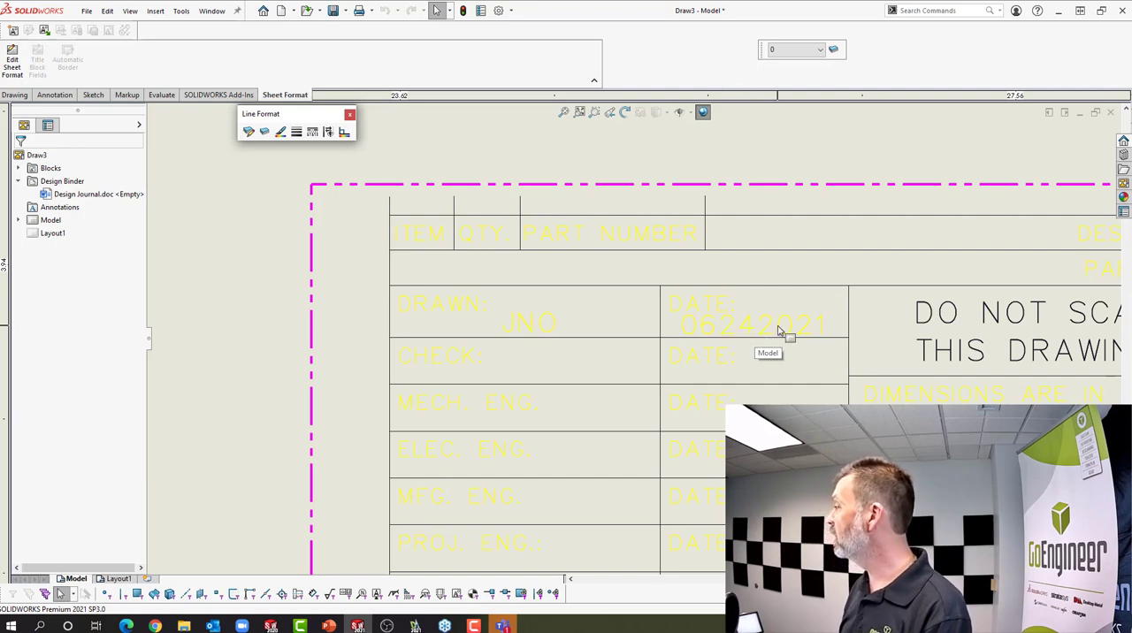
Start saving the sheet format to a file and browse to the Webinar folder on the Desktop
scroll(779, 329, up, 5)
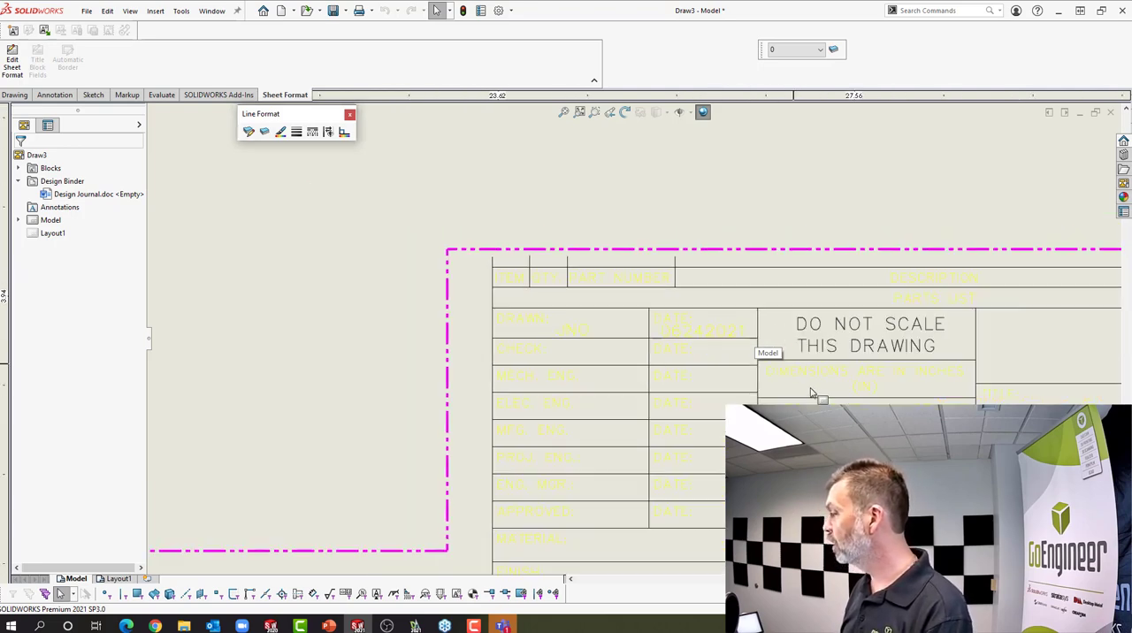
scroll(839, 390, down, 3)
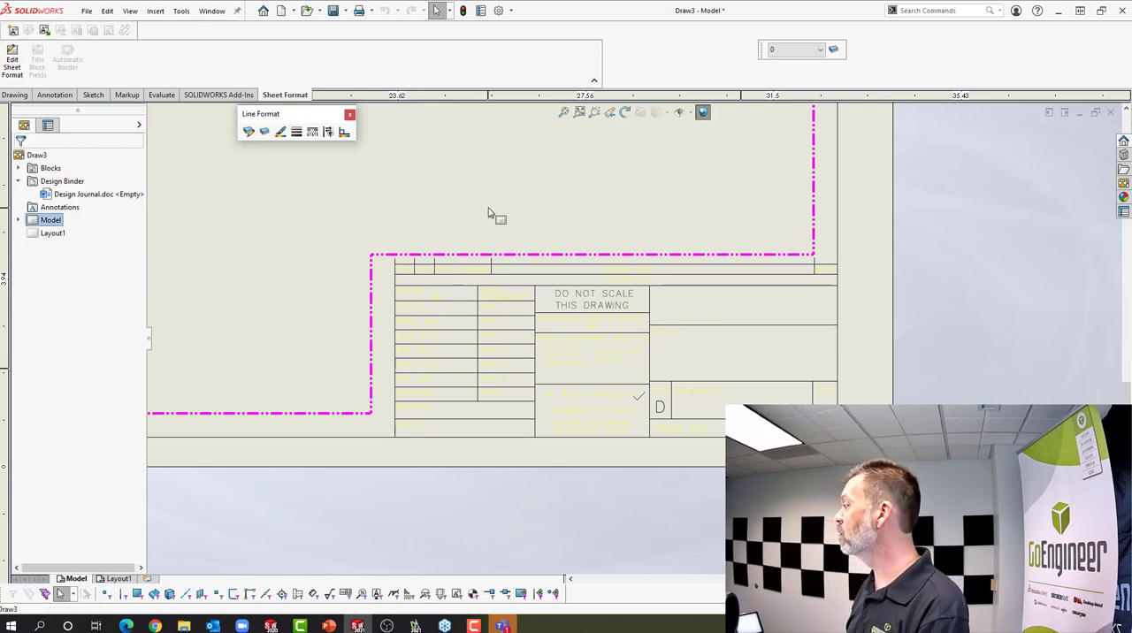
scroll(487, 213, up, 6)
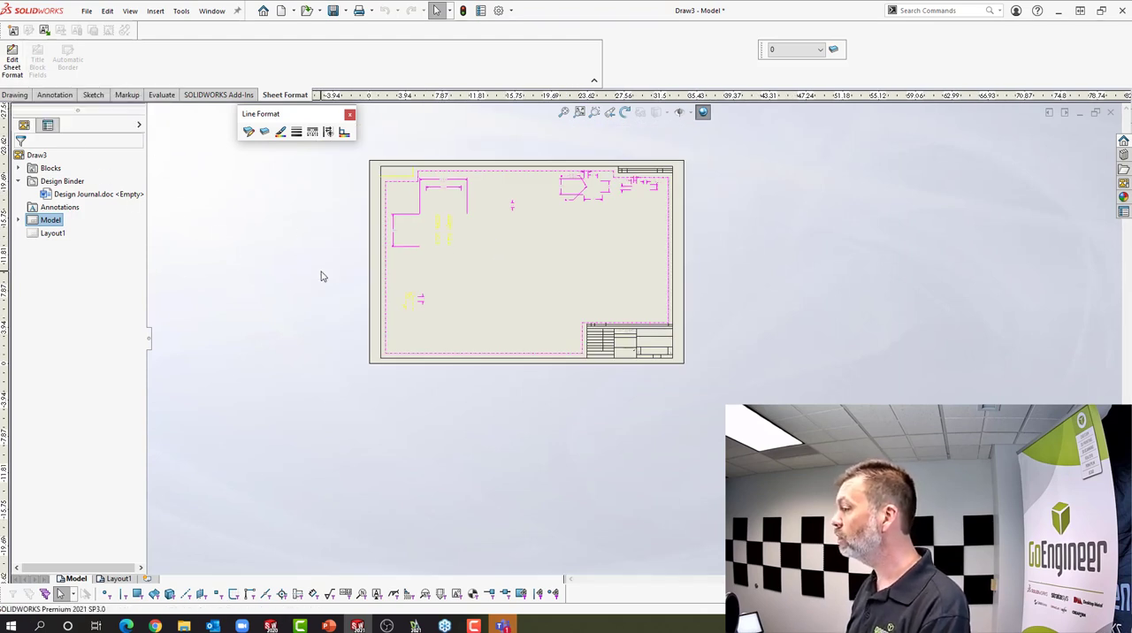
click(326, 183)
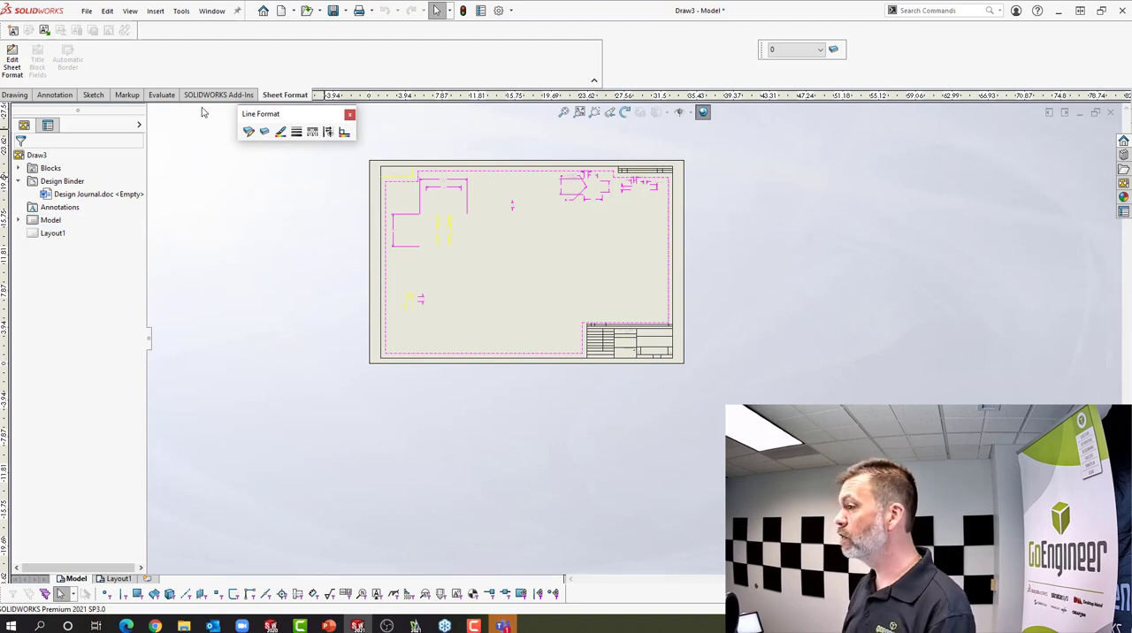
click(88, 12)
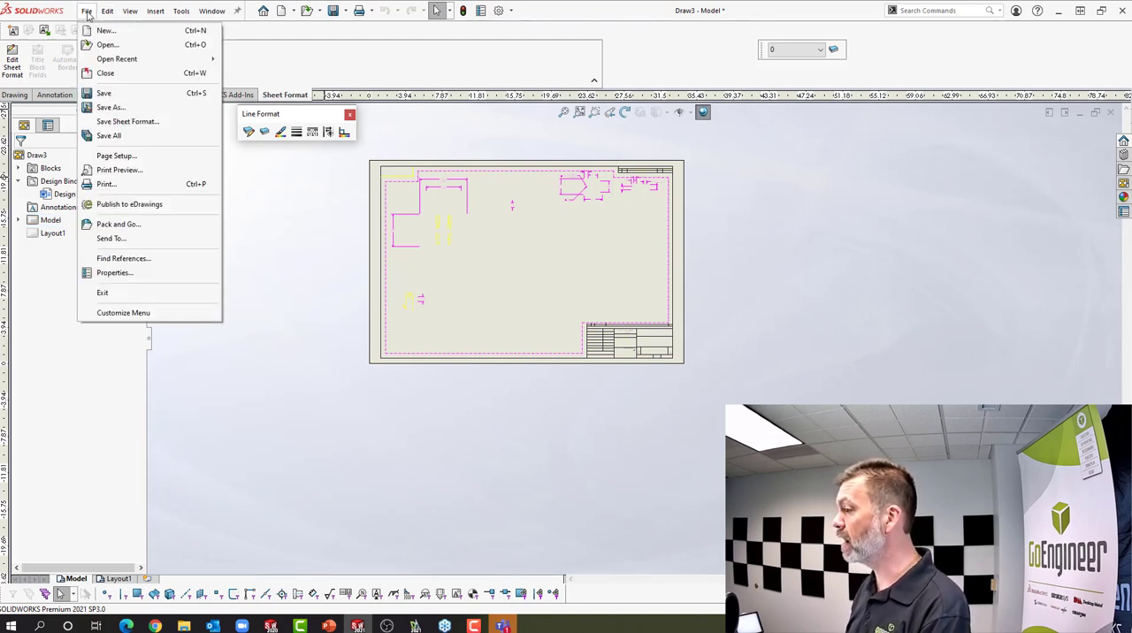
click(116, 122)
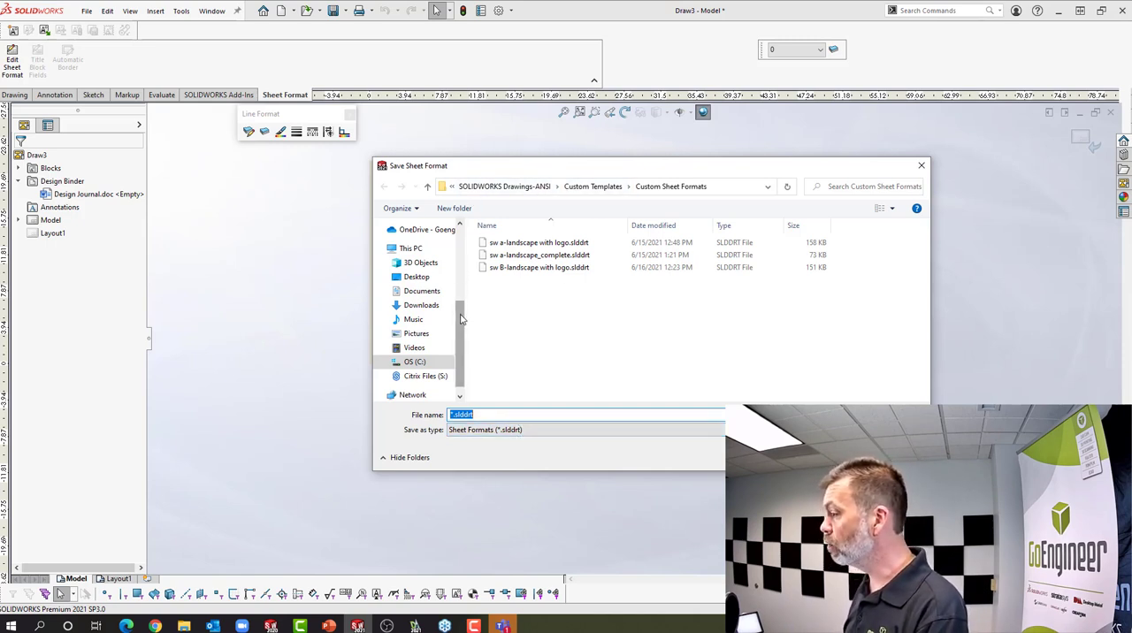
scroll(459, 320, down, 2)
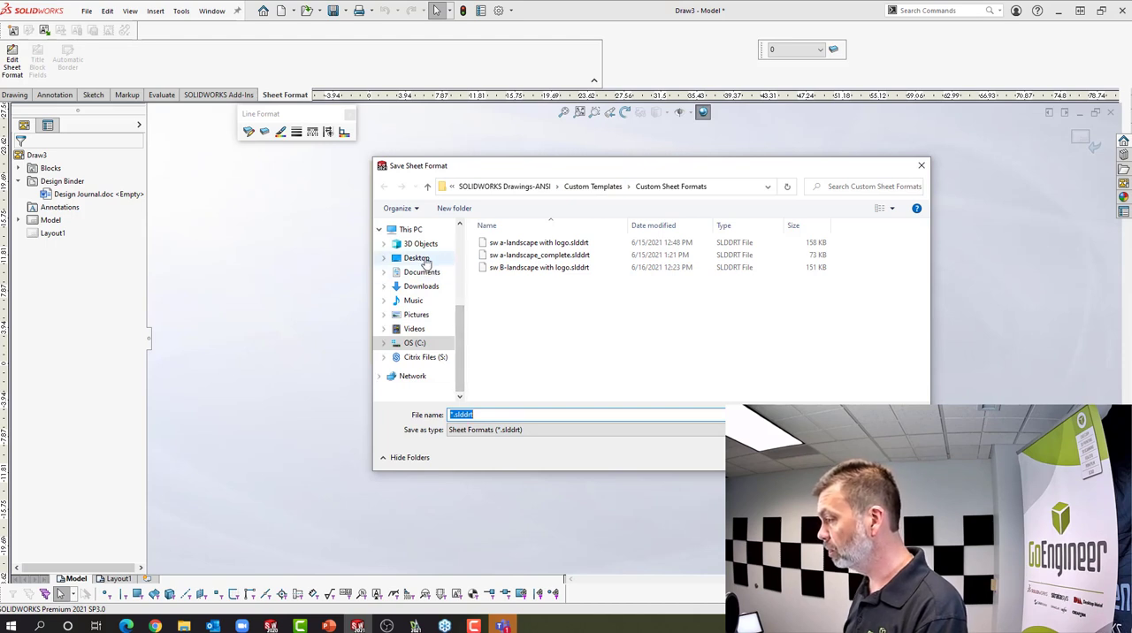
click(423, 263)
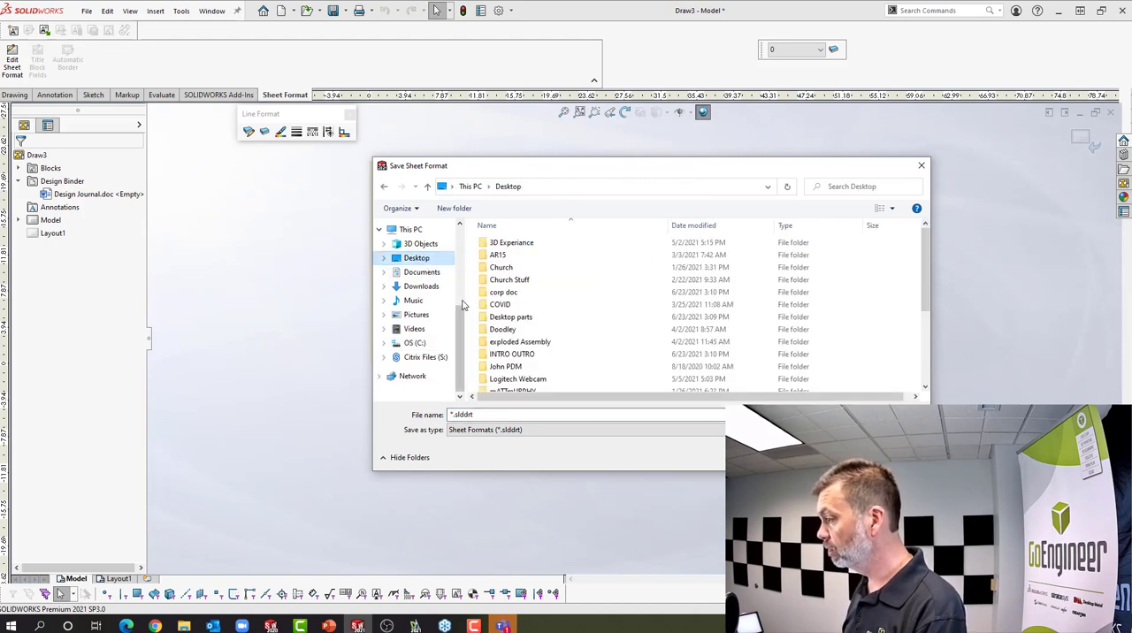
scroll(589, 334, down, 5)
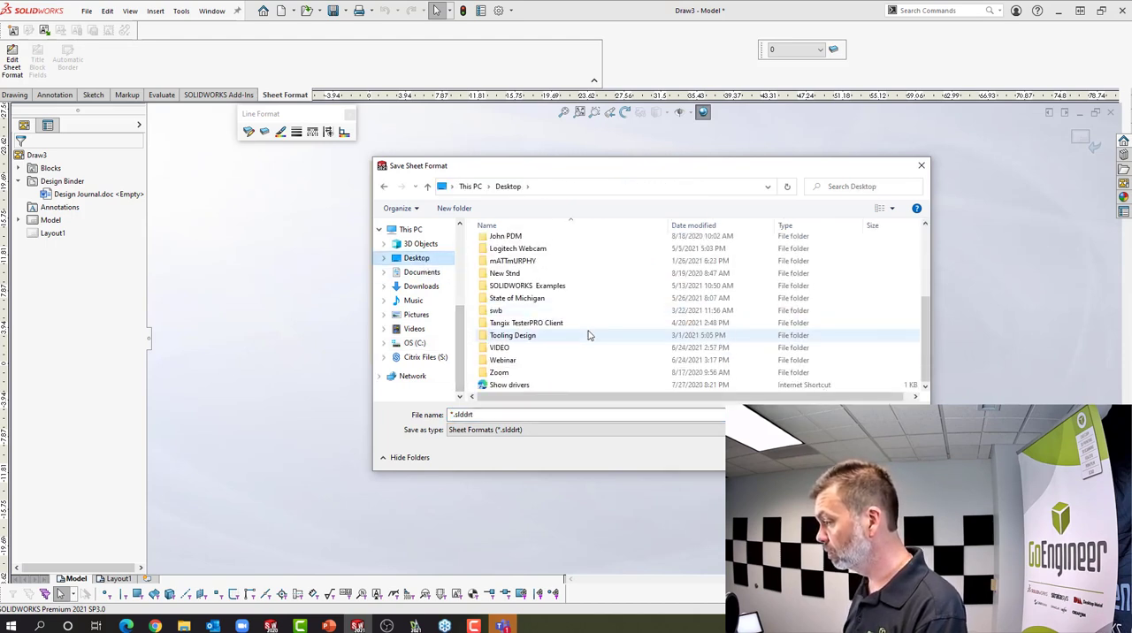
double_click(509, 361)
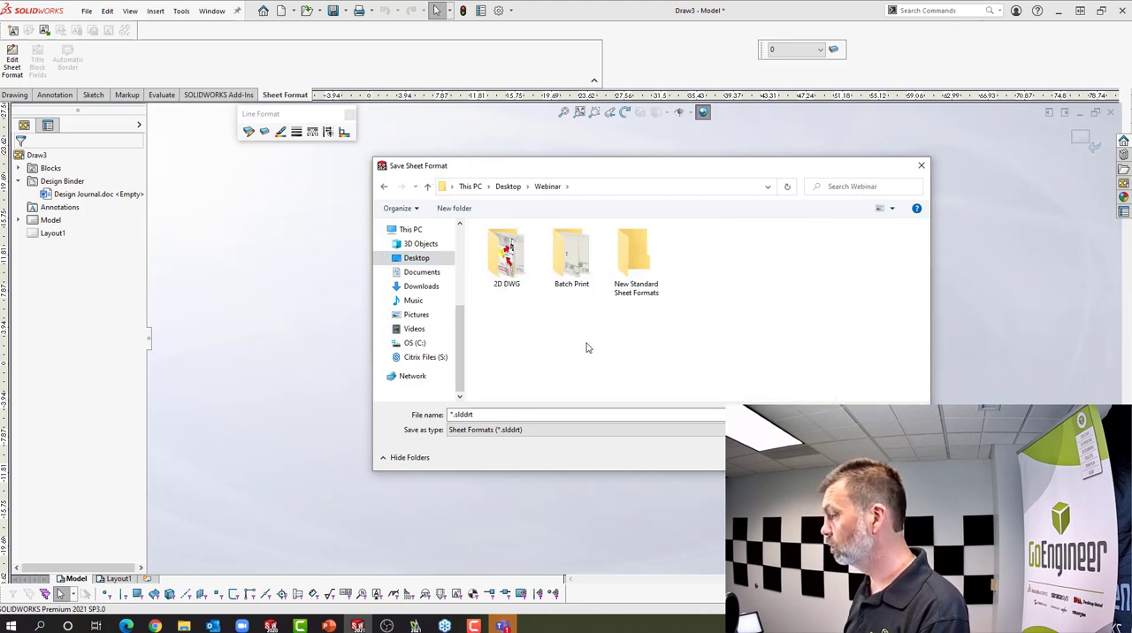
Create a new folder named Sheet Formats inside the Webinar folder and open it
click(454, 209)
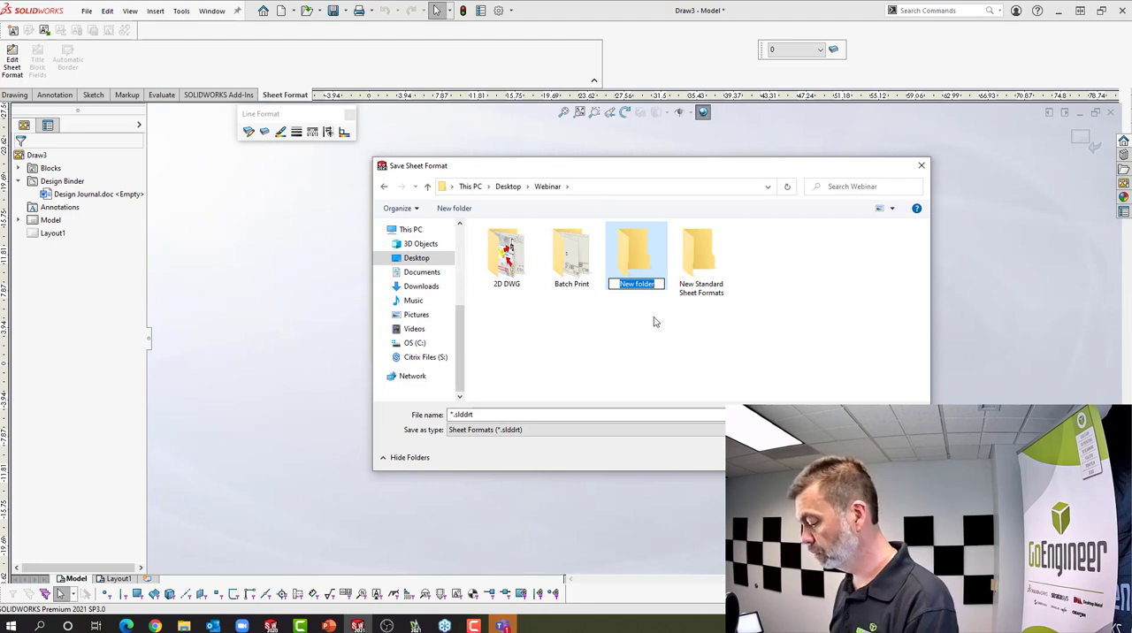
text(Shee)
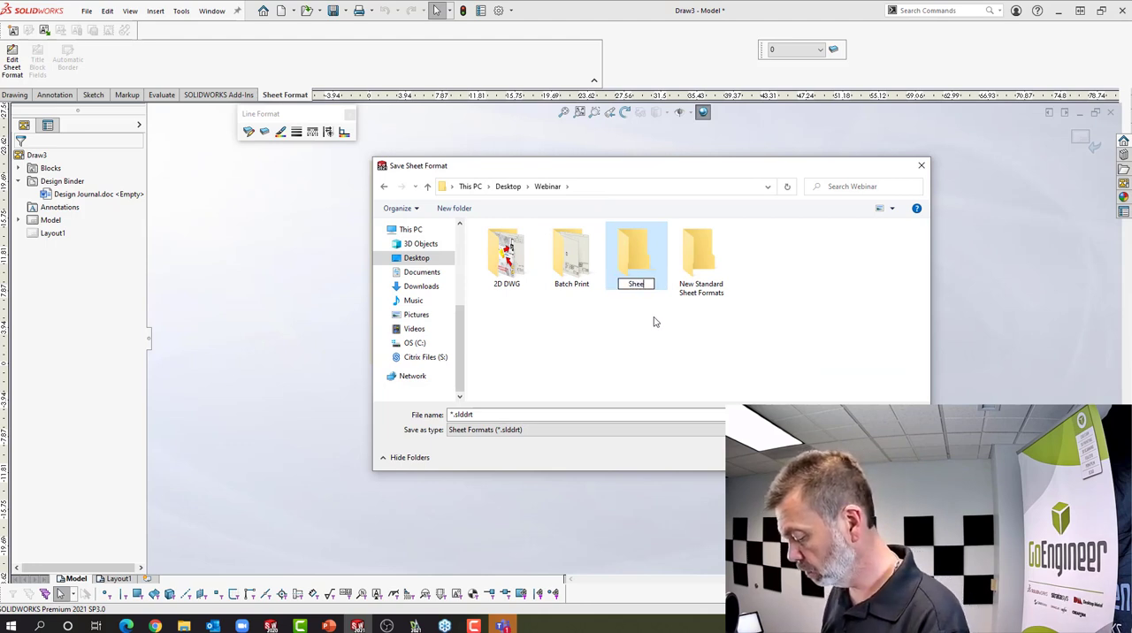
text(t For)
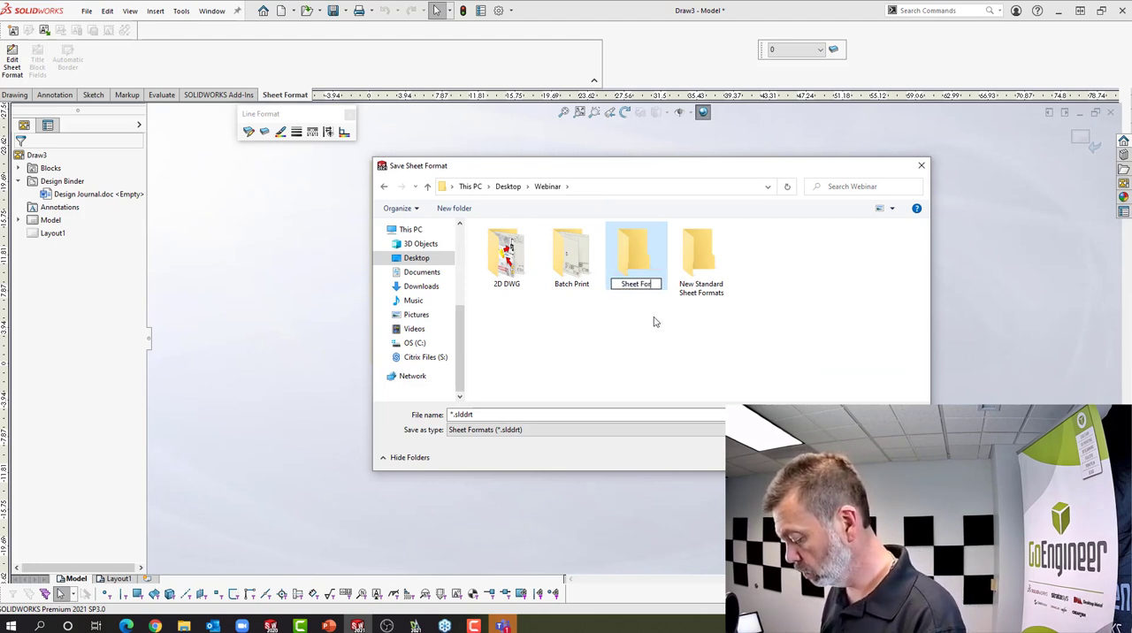
text(mats)
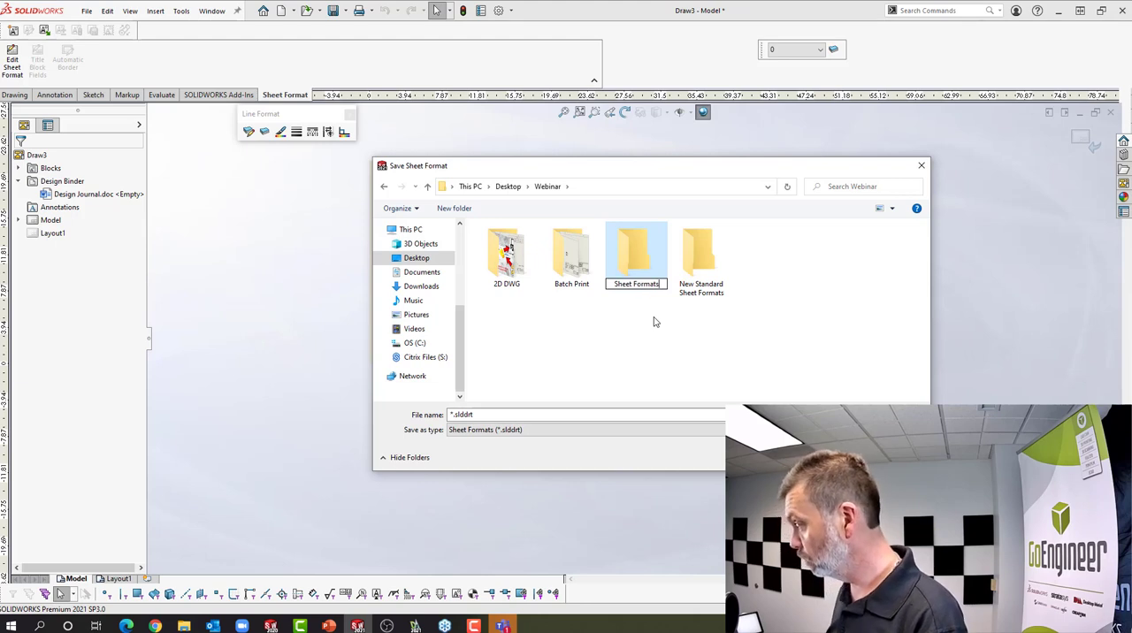
key(Return)
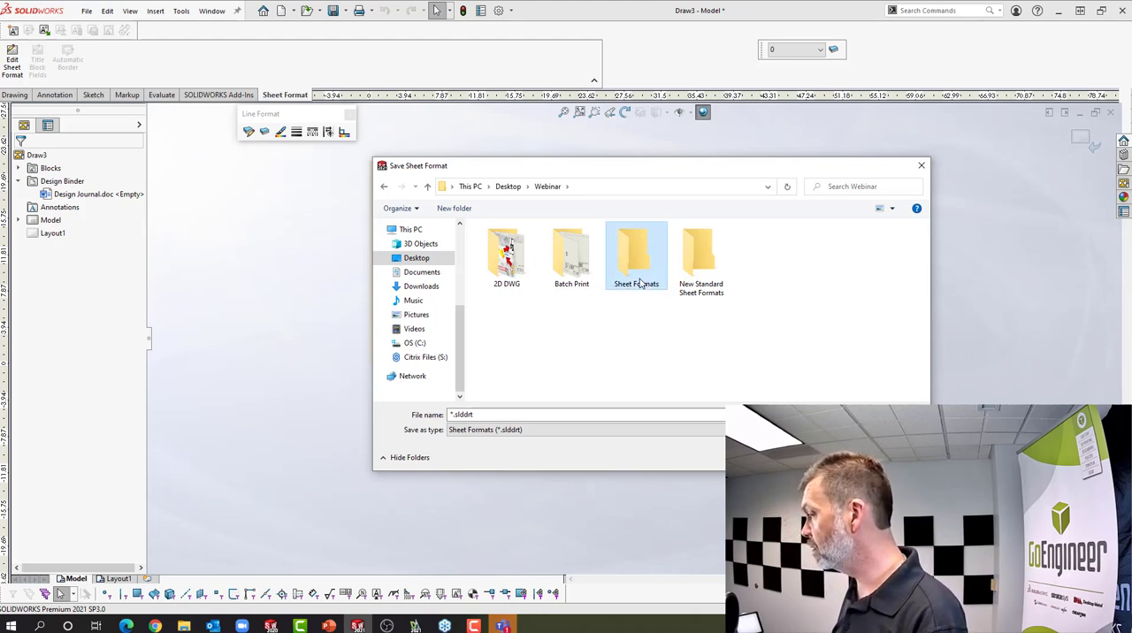
double_click(650, 286)
Save the sheet format as D Size in the Sheet Formats folder, and close the drawing without saving it
double_click(550, 413)
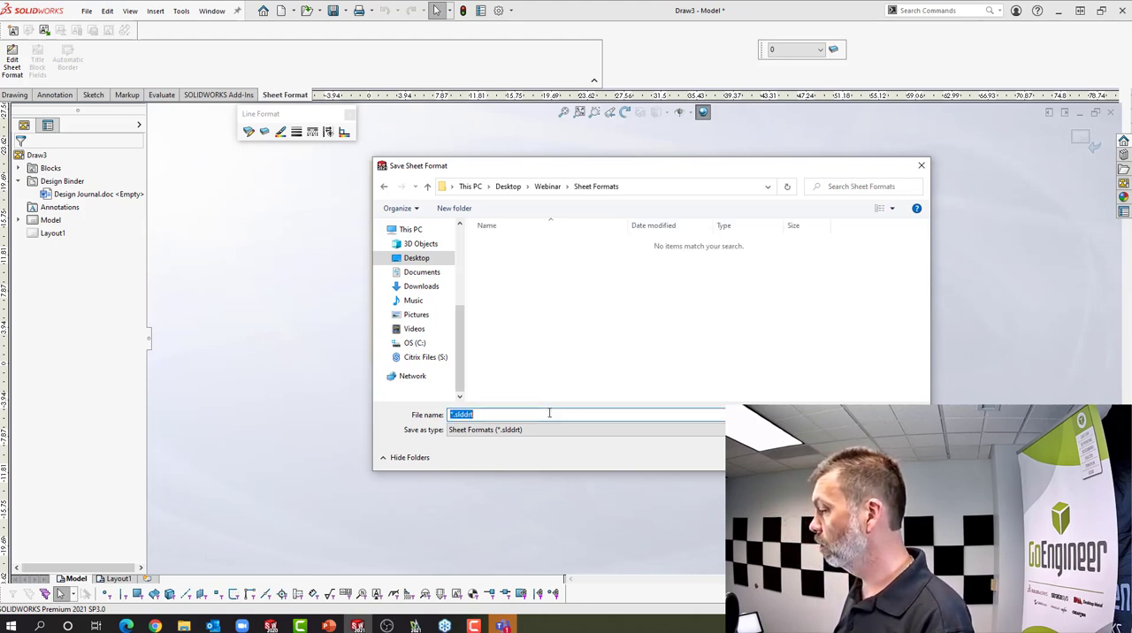
text(D Size)
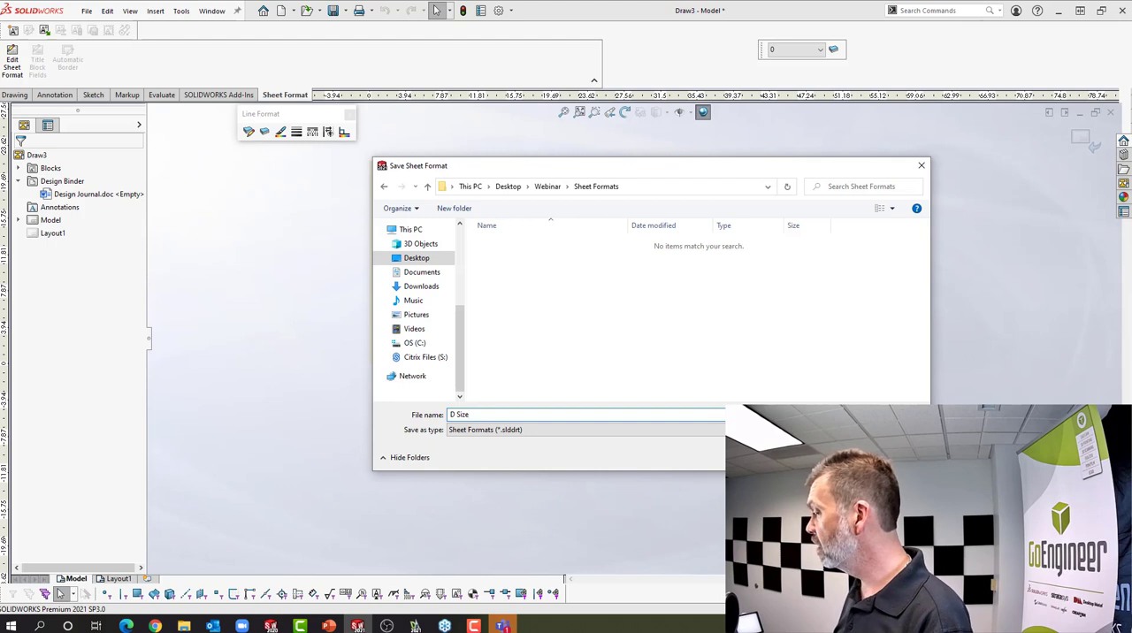
click(838, 457)
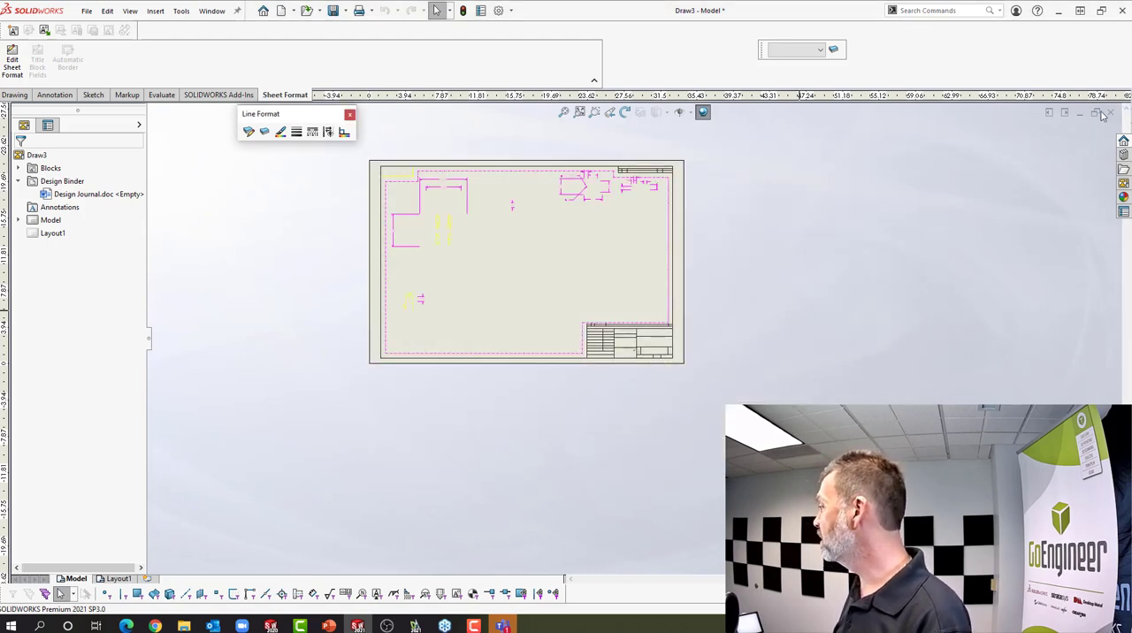
click(1112, 113)
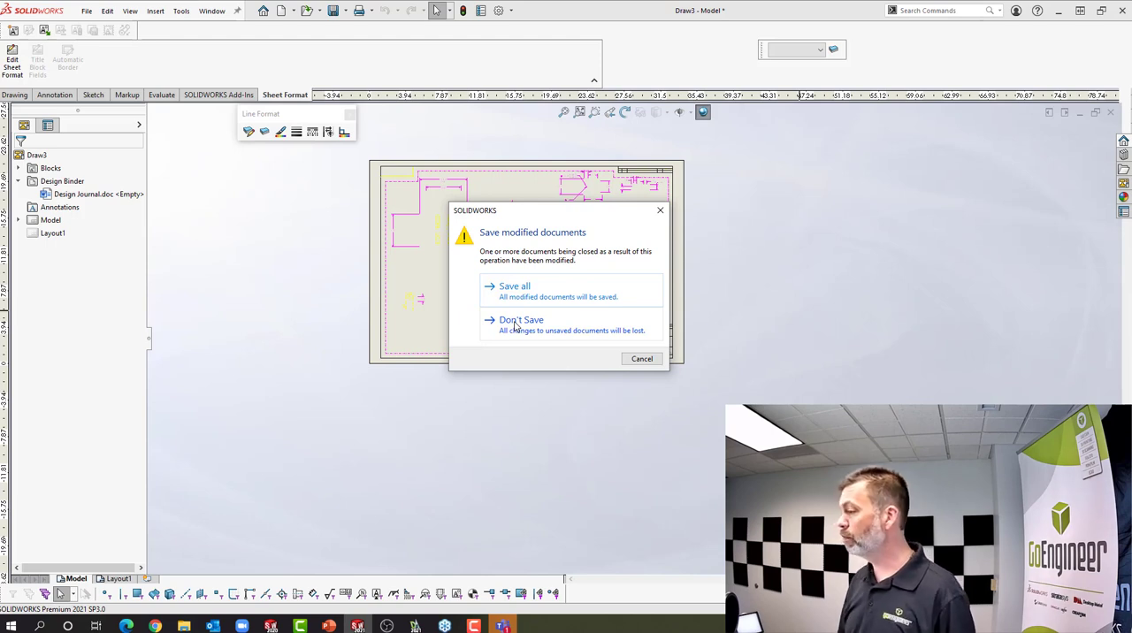
click(516, 324)
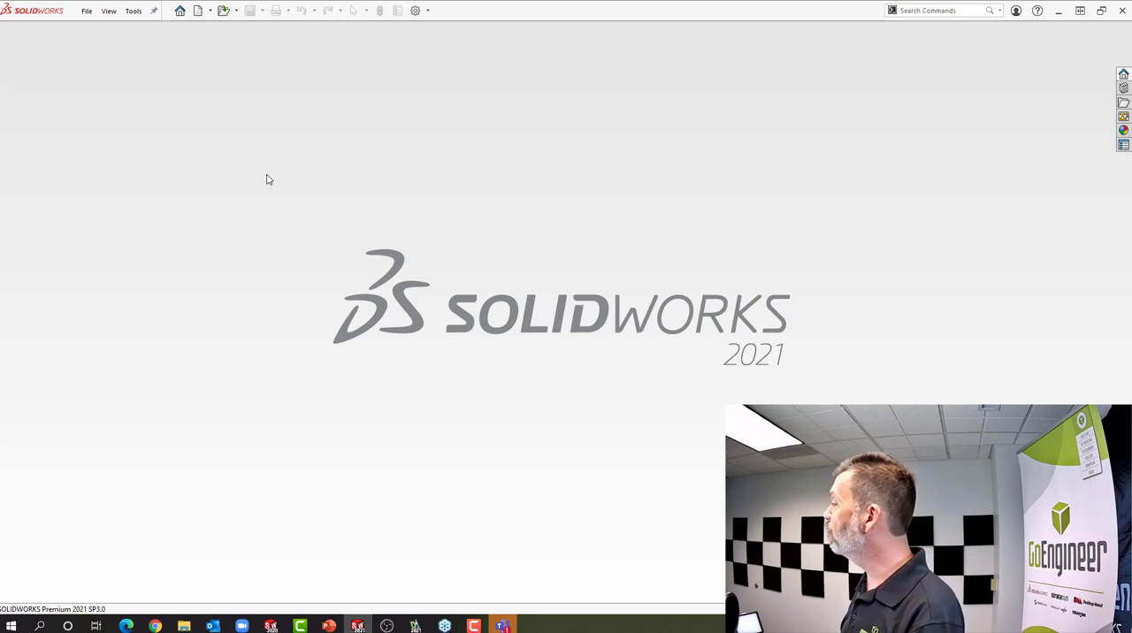
Create a new drawing document and restrict its sheet size list to standard formats only
click(200, 12)
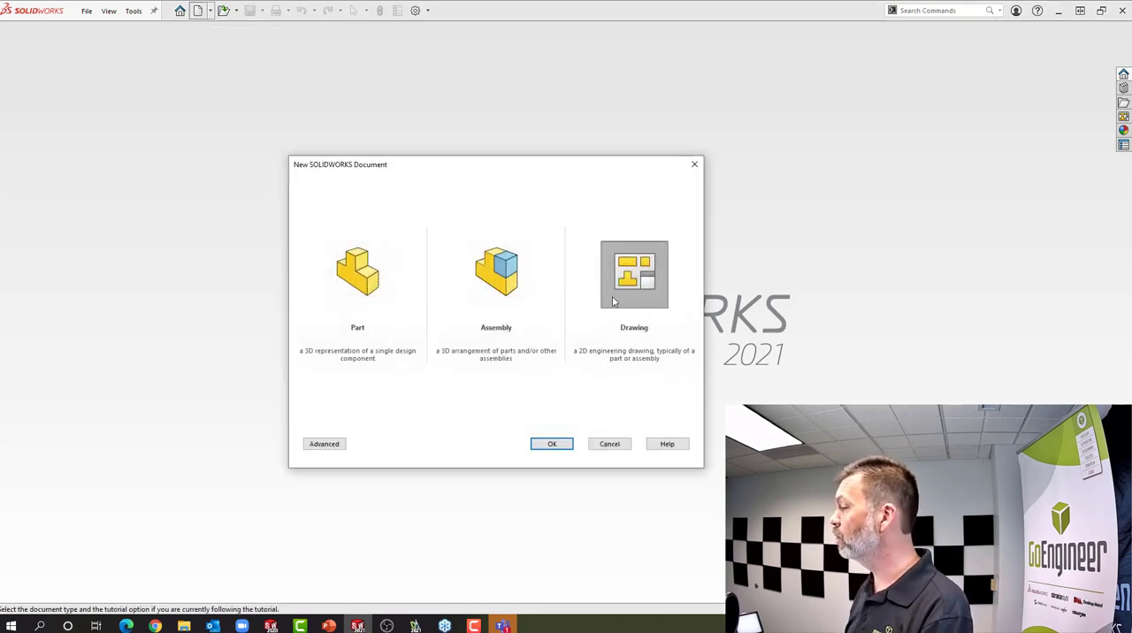
double_click(625, 288)
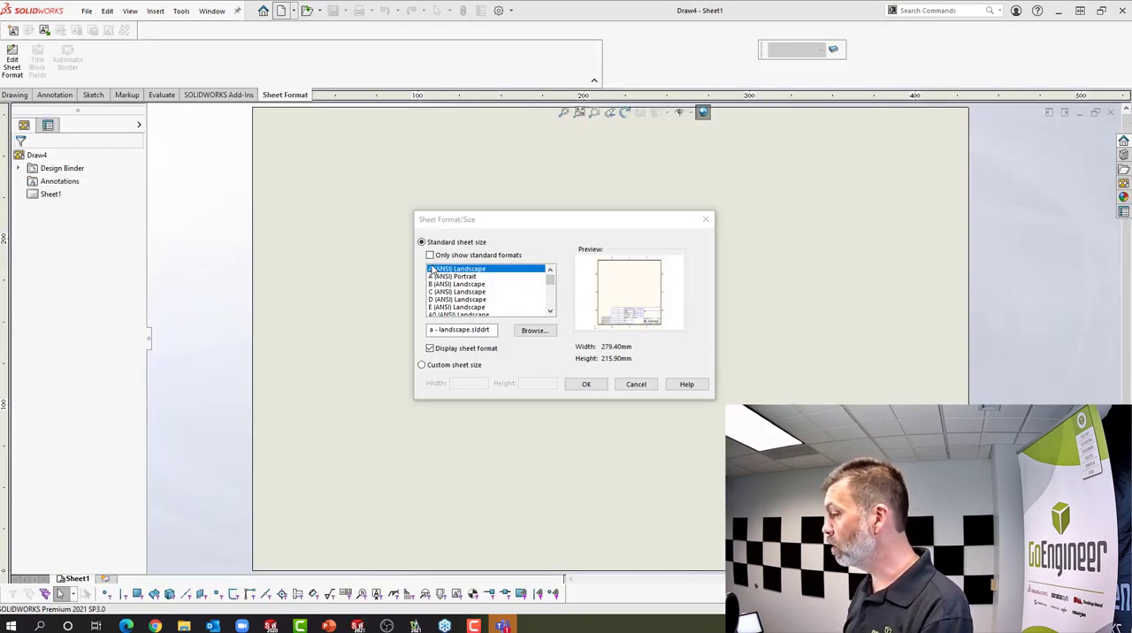
click(429, 255)
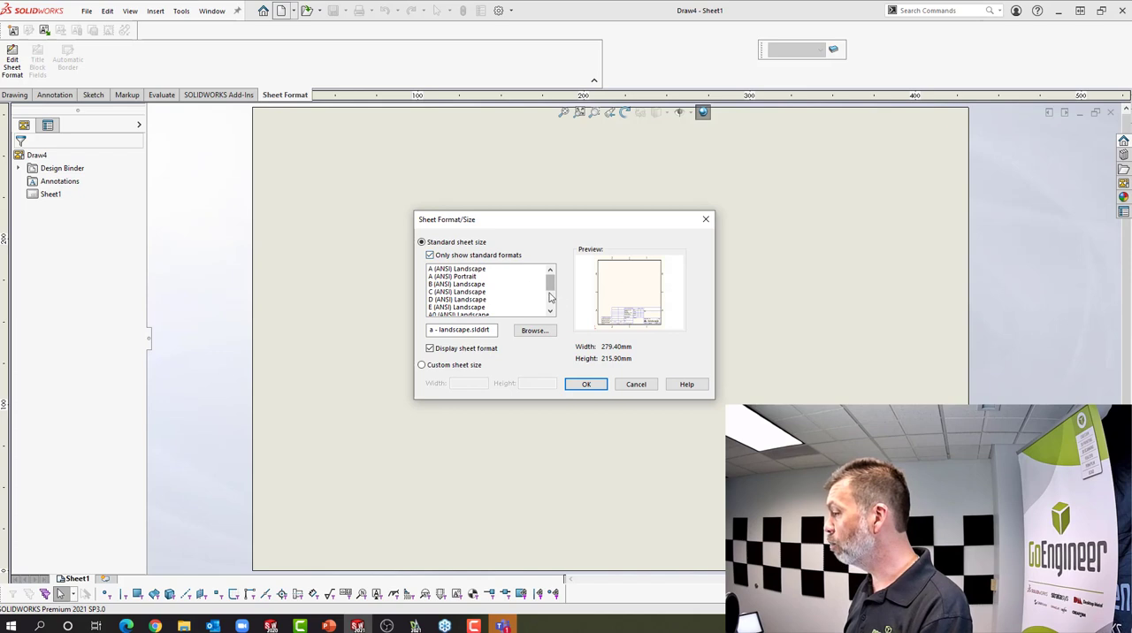
drag(550, 285, 550, 309)
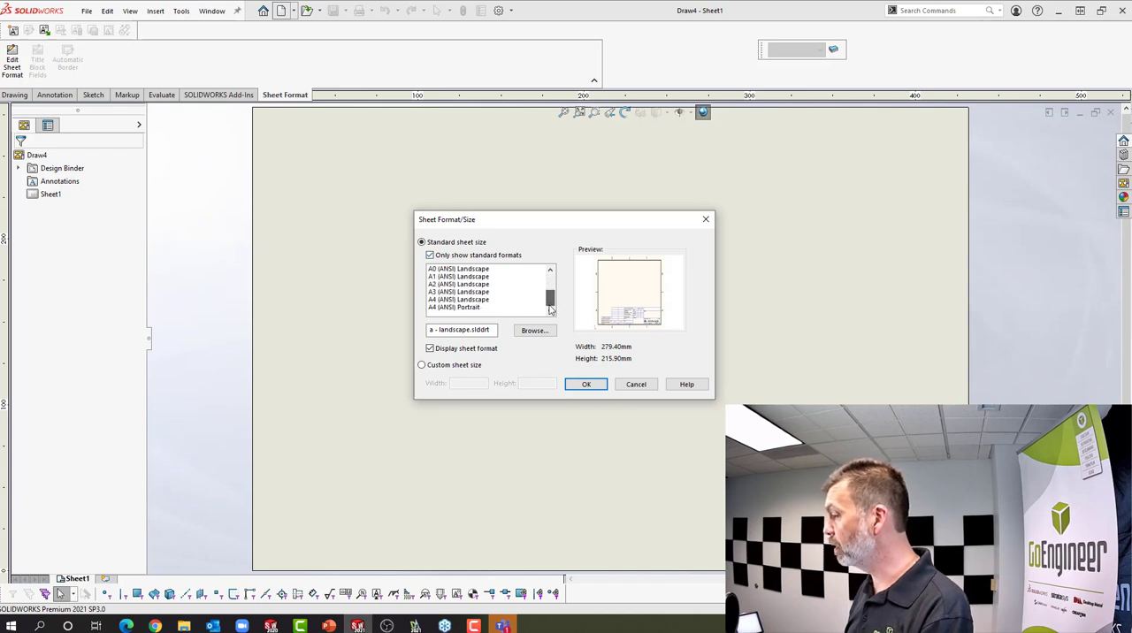
Apply D Size.slddrt from the Desktop's Webinar > Sheet Formats folder to the new drawing, without inserting a model view
click(533, 331)
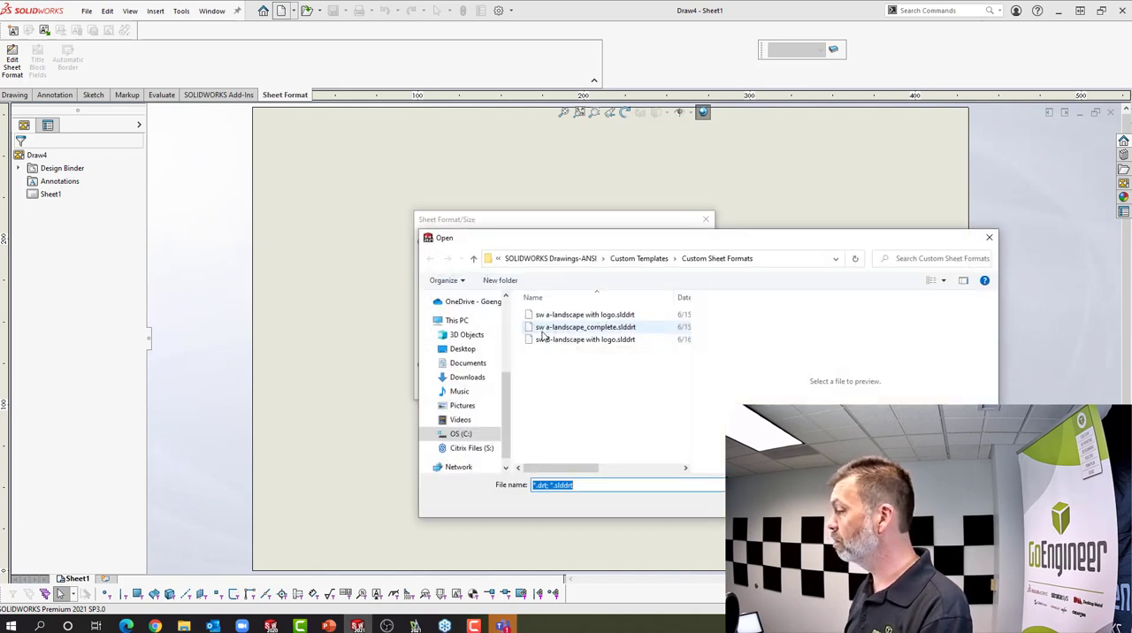
click(464, 350)
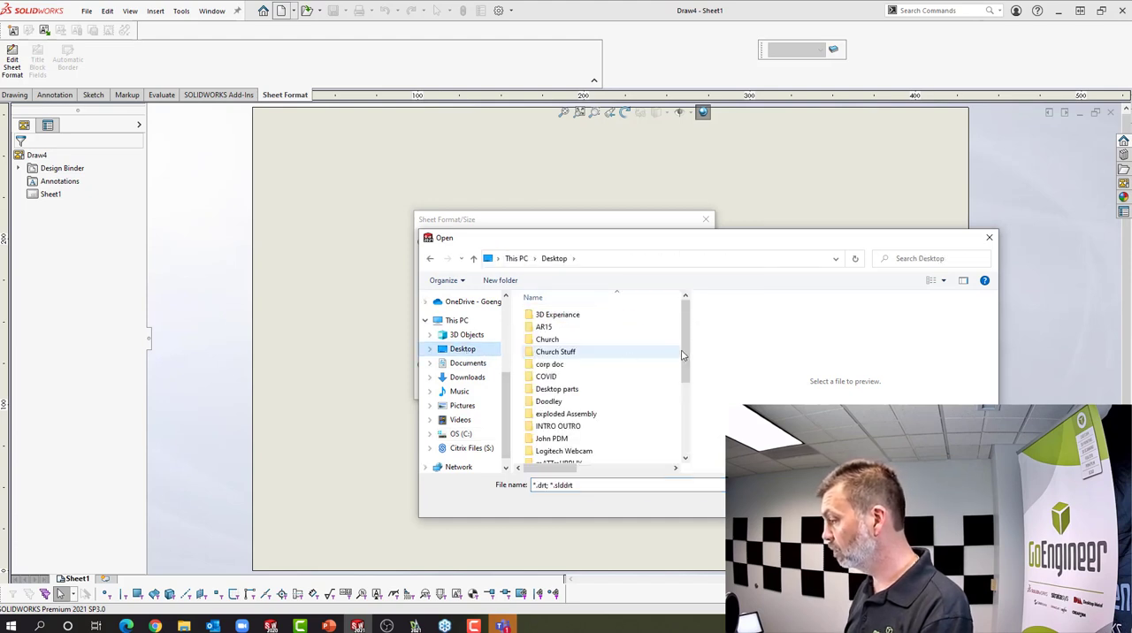
scroll(684, 348, down, 4)
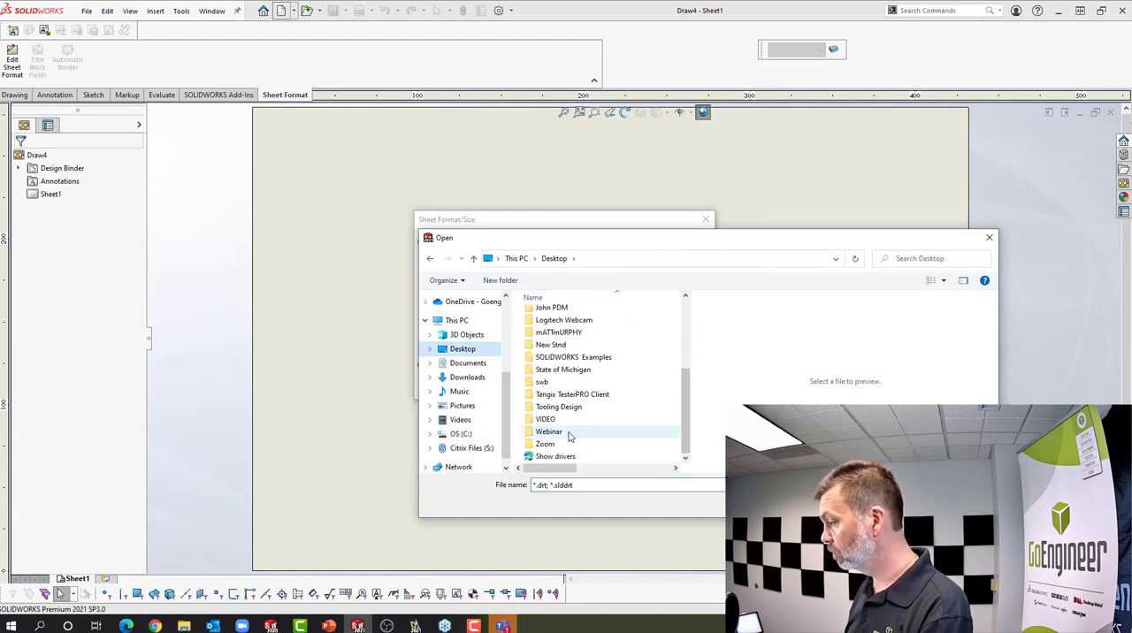
click(569, 433)
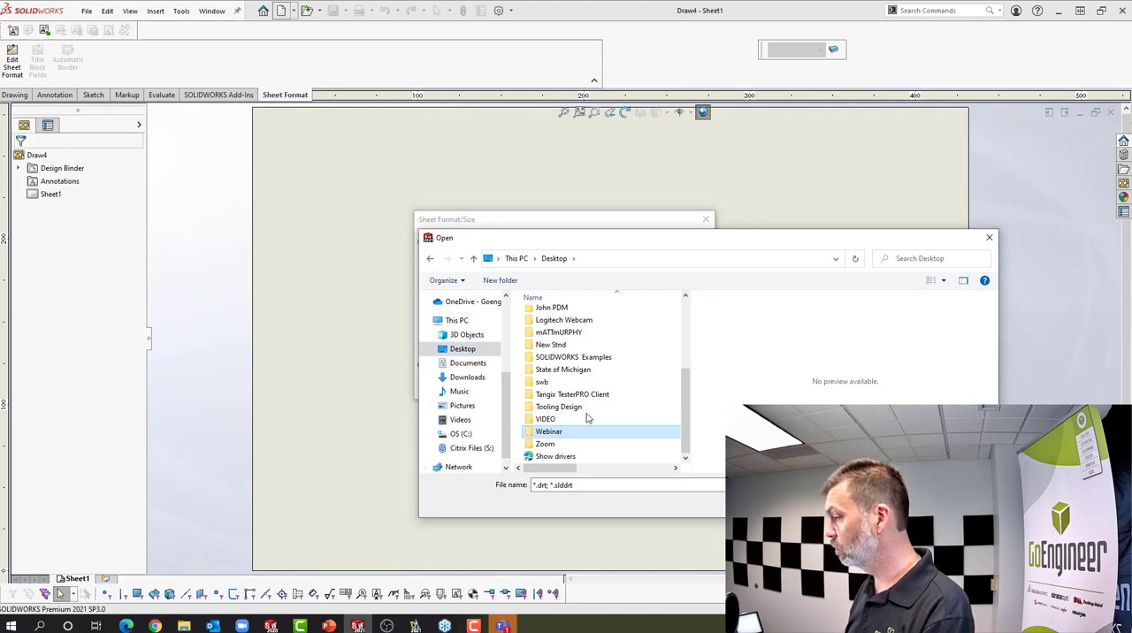
double_click(575, 432)
double_click(636, 403)
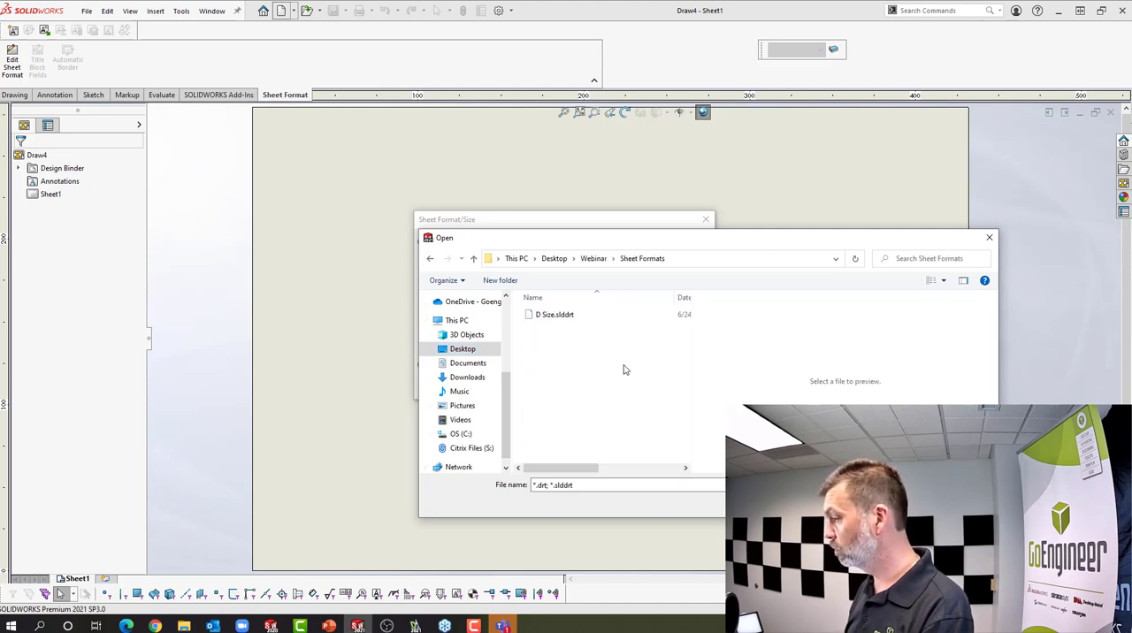
double_click(553, 316)
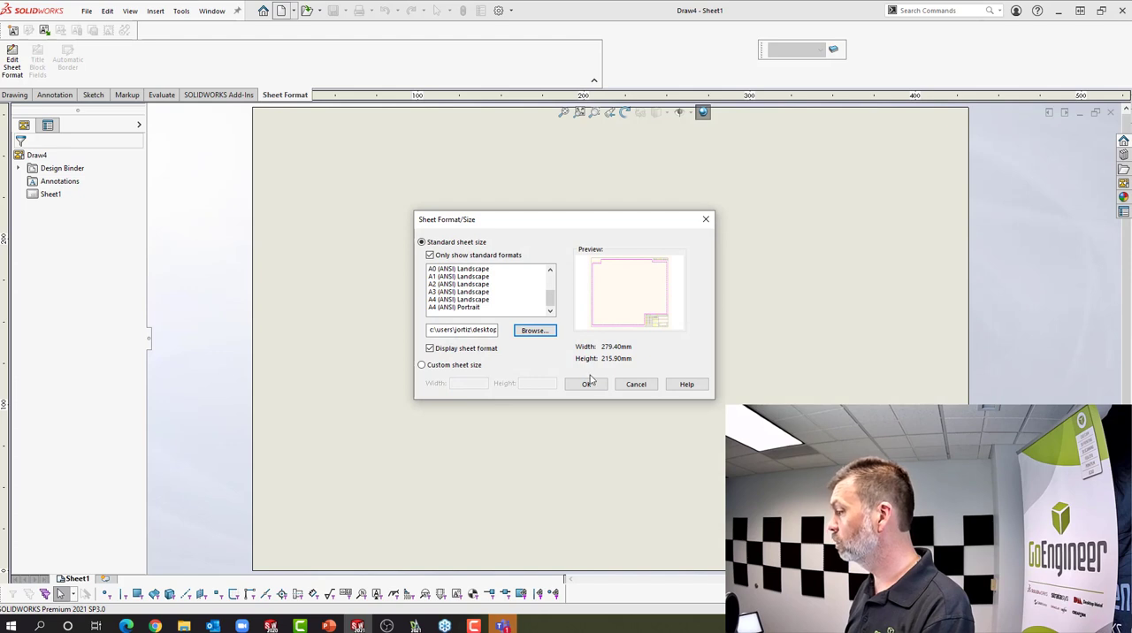
click(587, 384)
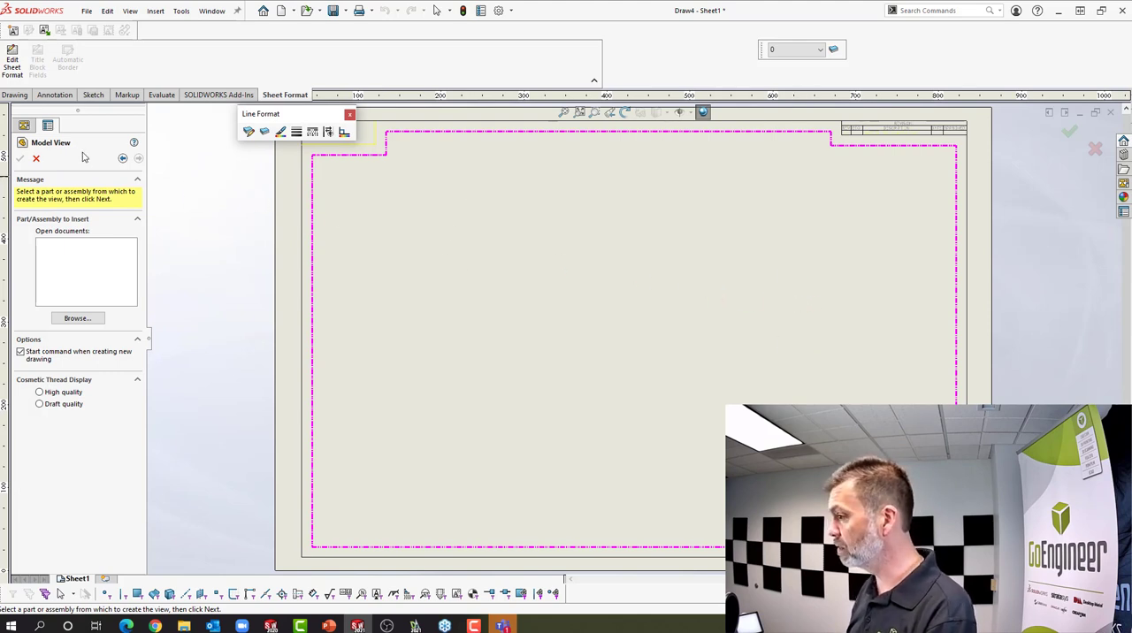
click(36, 158)
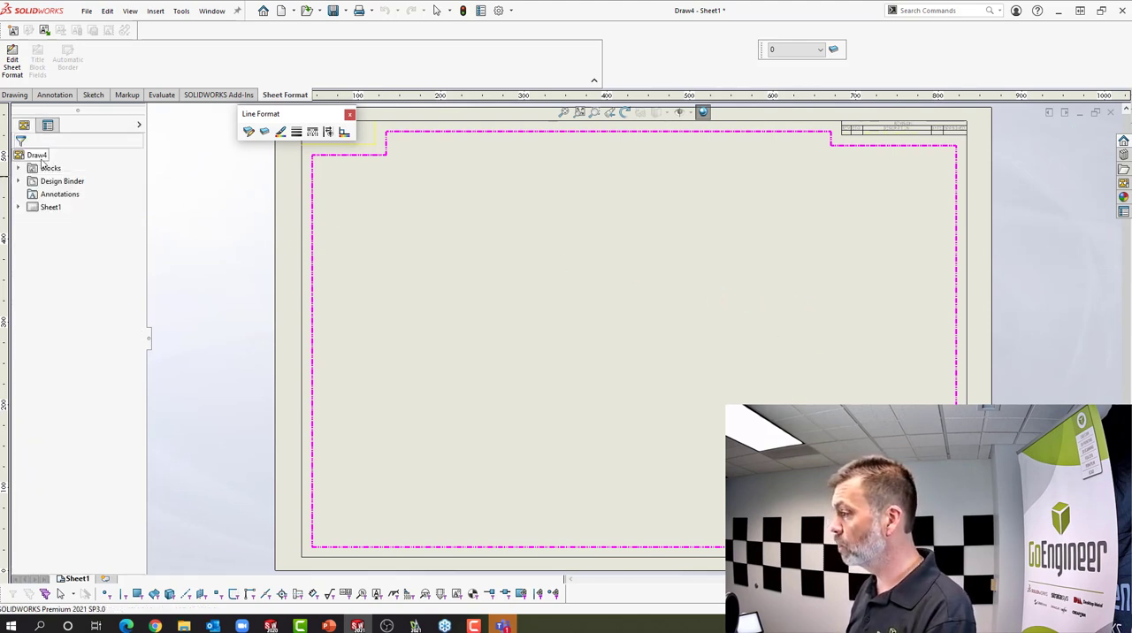
Set the drawing's custom properties DrawnBy to CAO and DrawnDate to 06252021, and check both entries in the title block
click(479, 12)
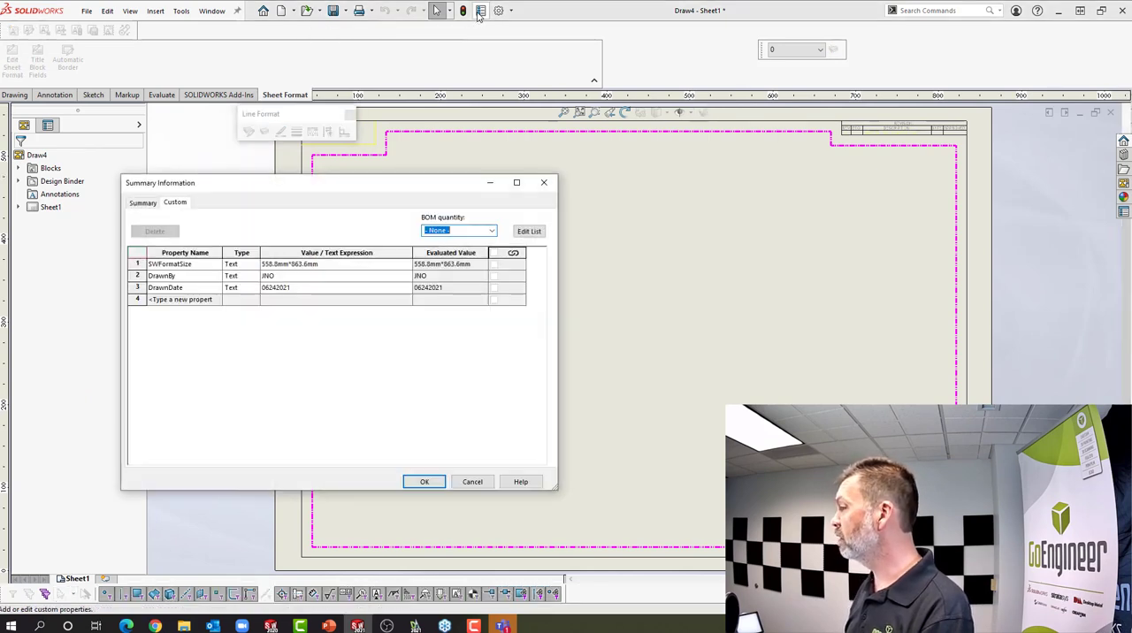
click(297, 276)
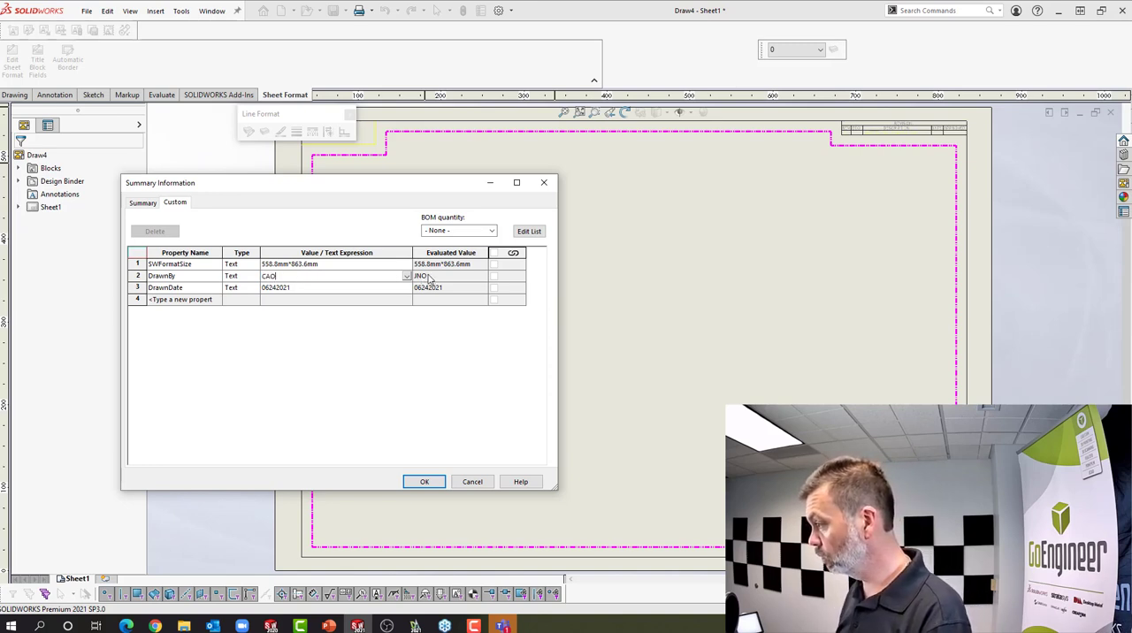
click(287, 288)
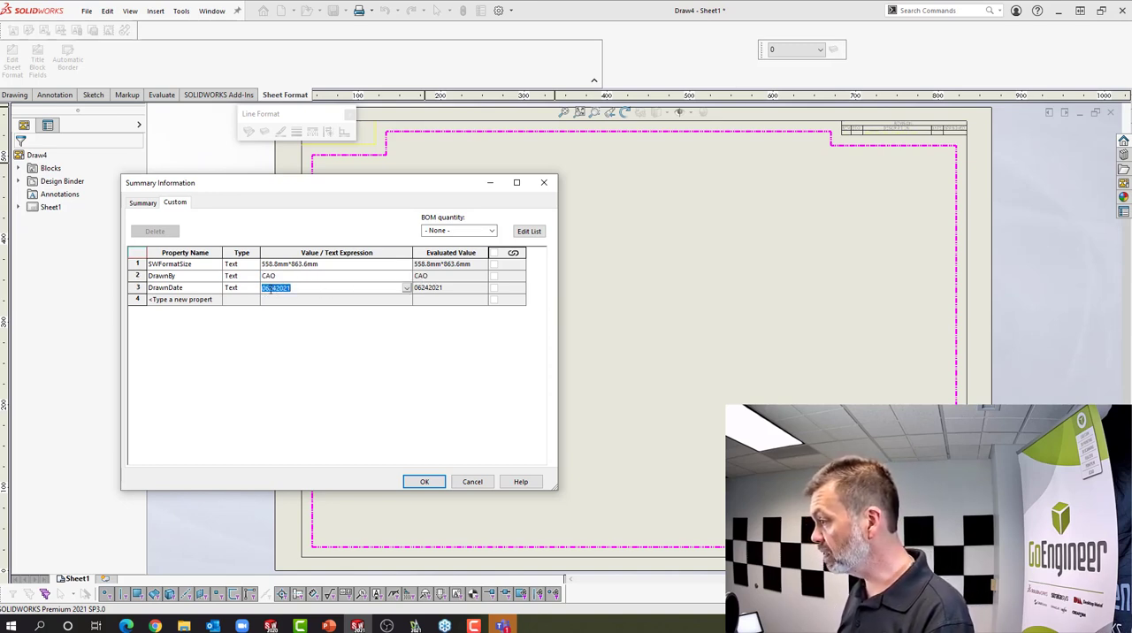
click(274, 288)
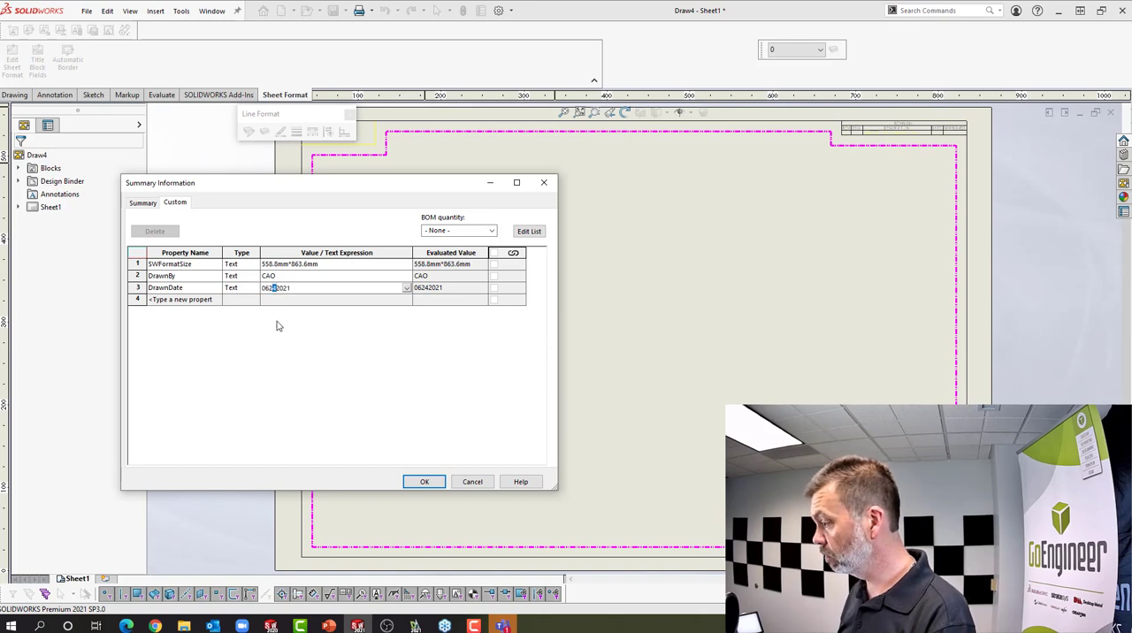
text(5)
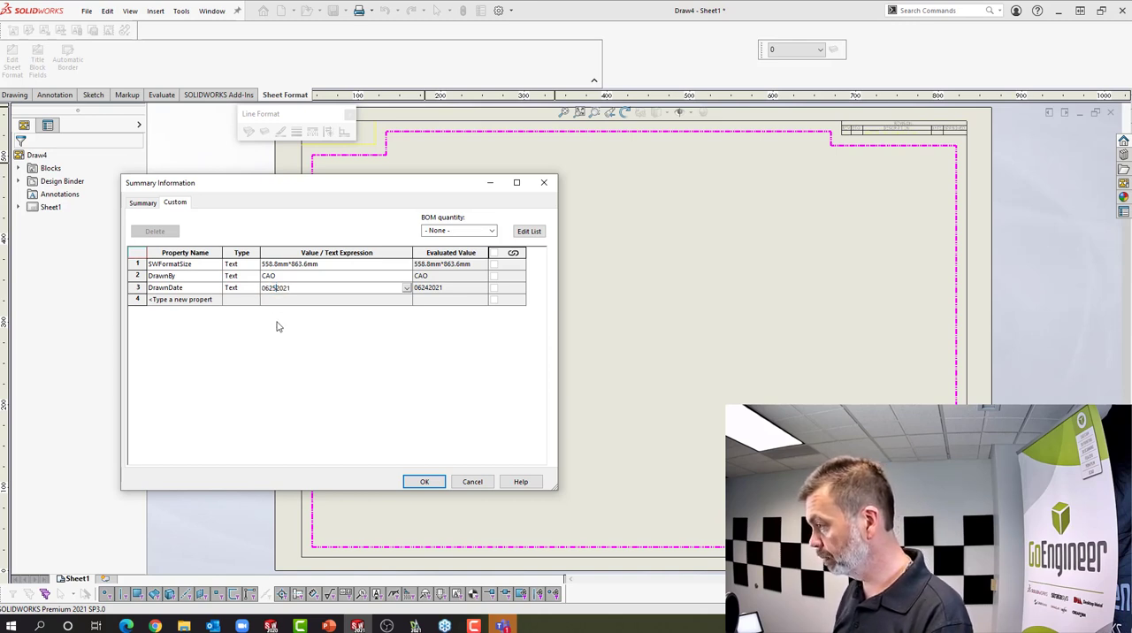
key(Return)
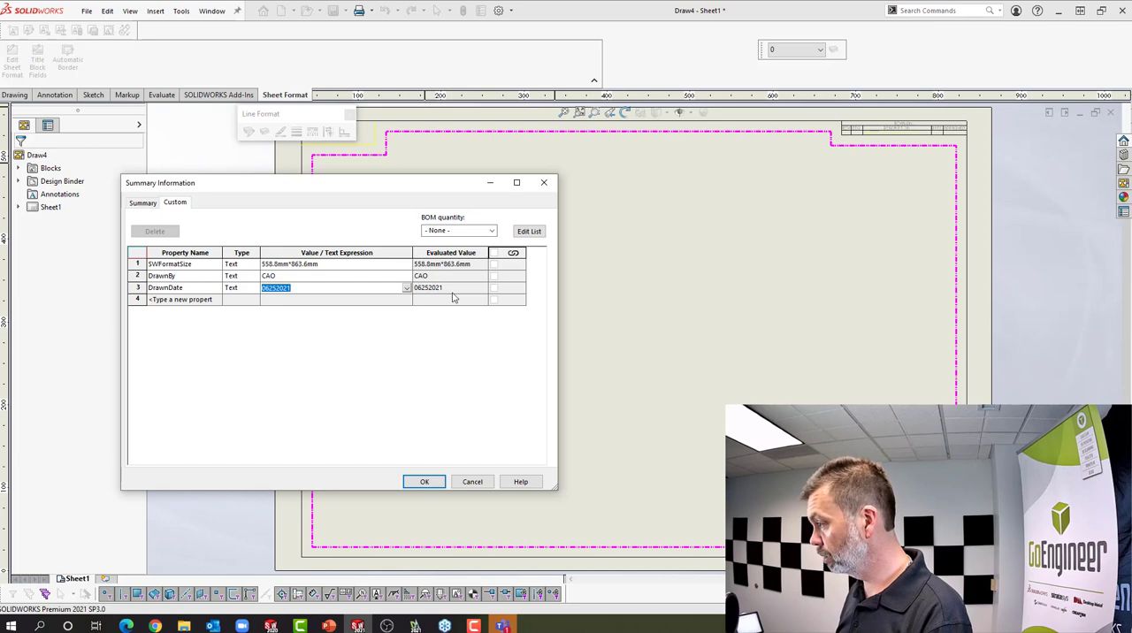
click(425, 481)
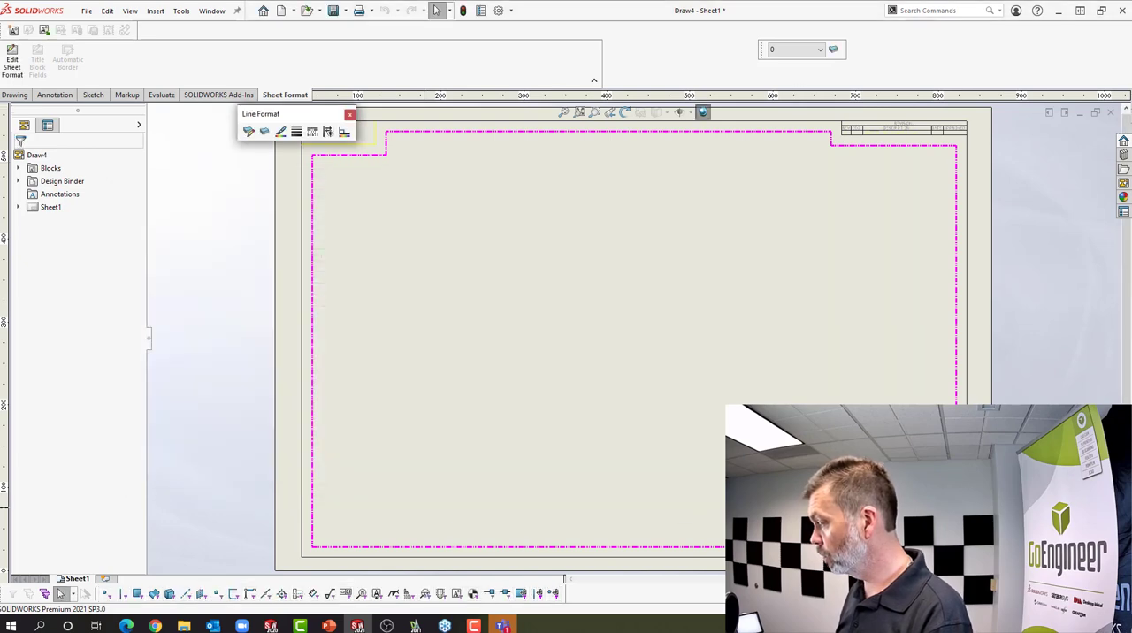
scroll(710, 438, down, 5)
scroll(698, 425, down, 3)
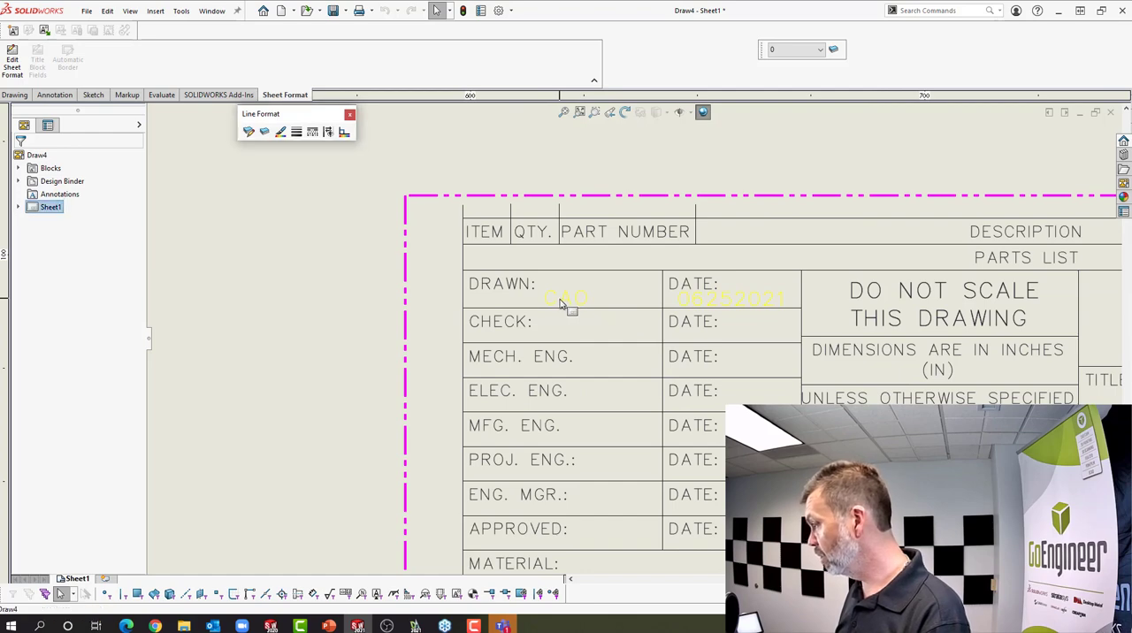
scroll(768, 305, up, 5)
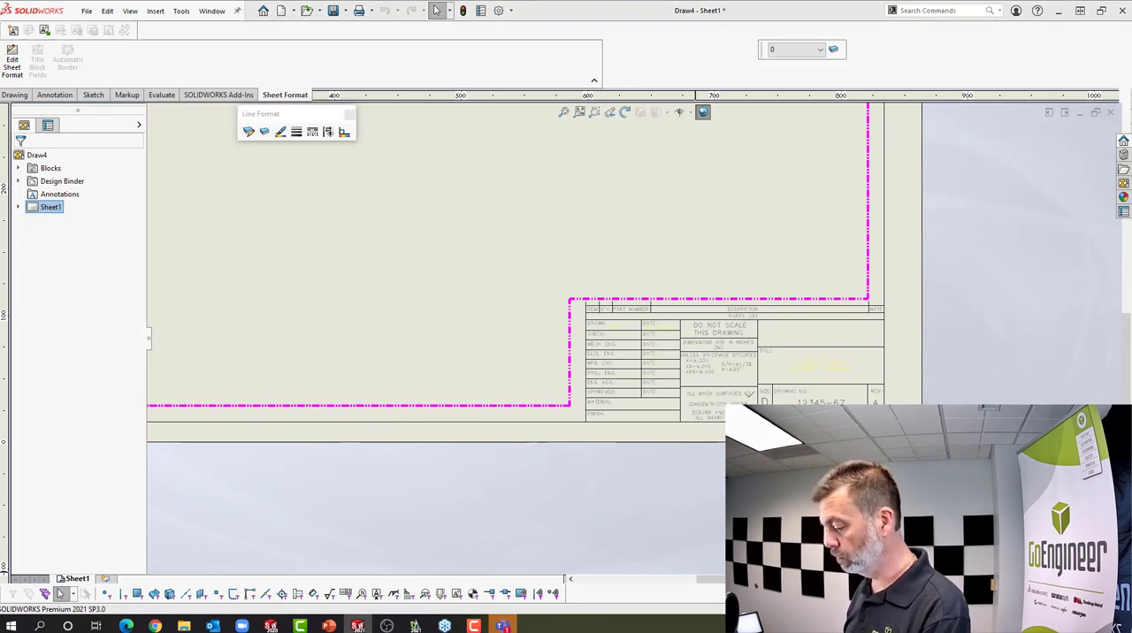
key(alt+Tab)
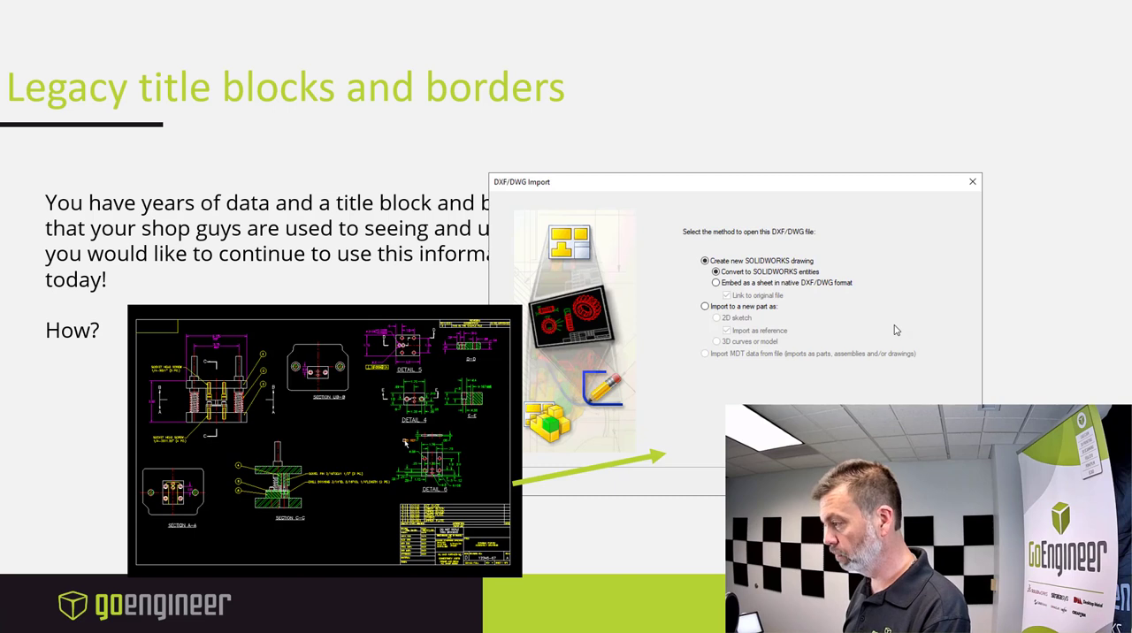
click(336, 183)
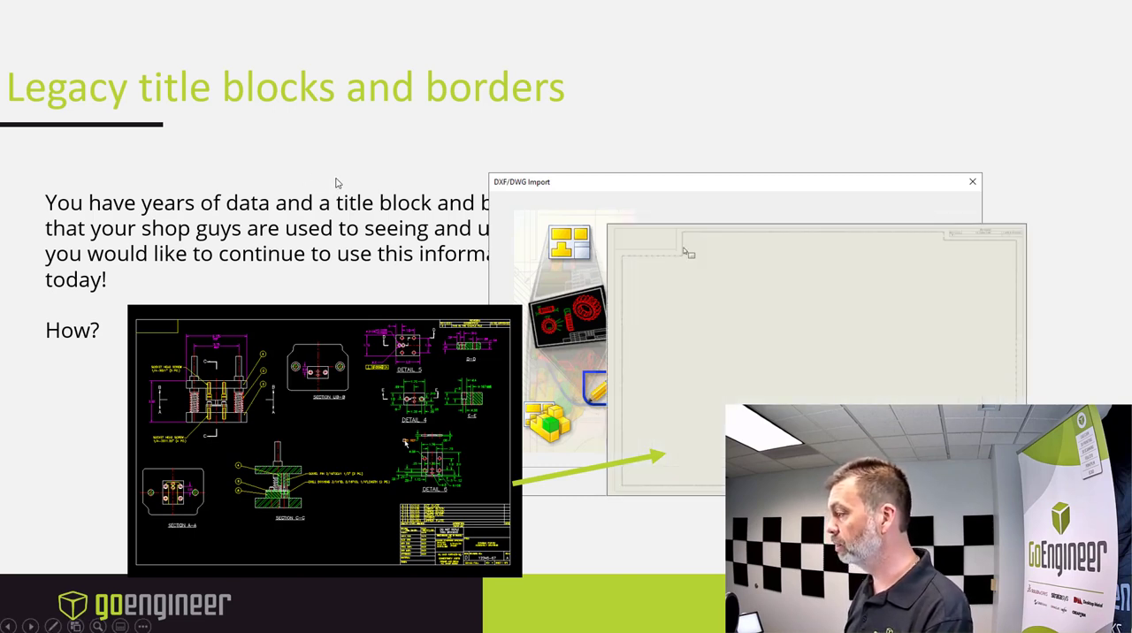
click(337, 183)
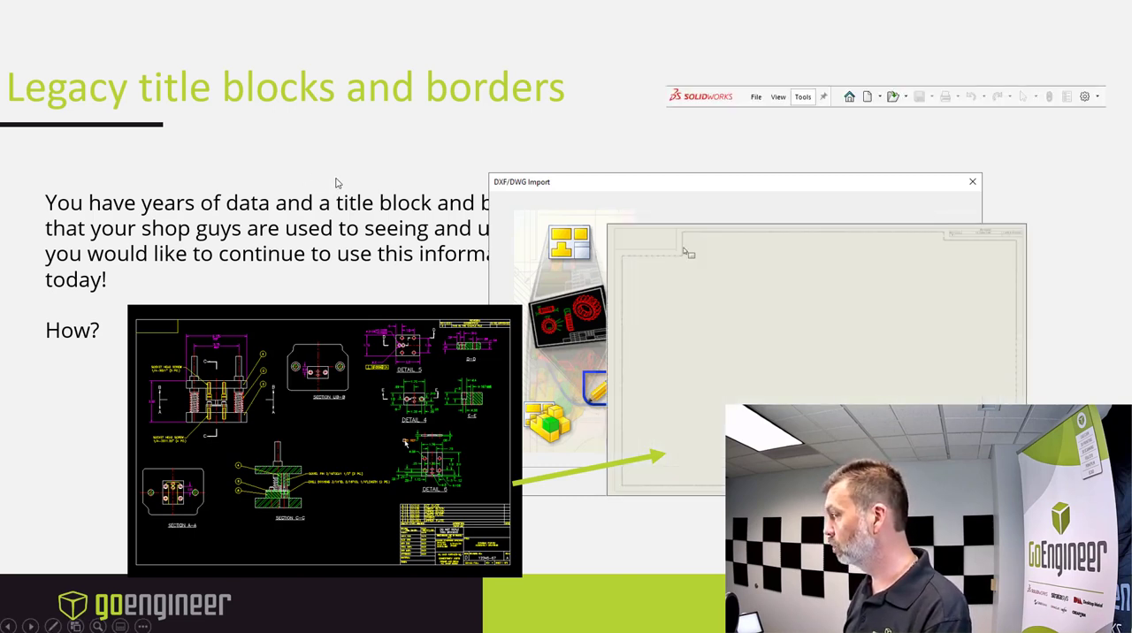
click(336, 183)
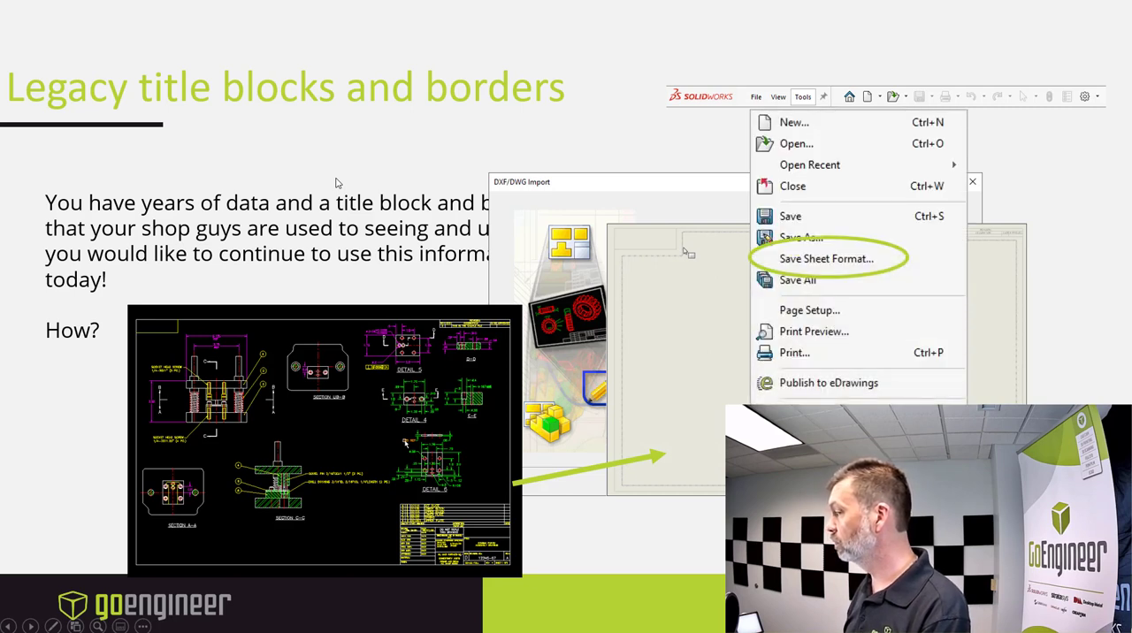
click(336, 183)
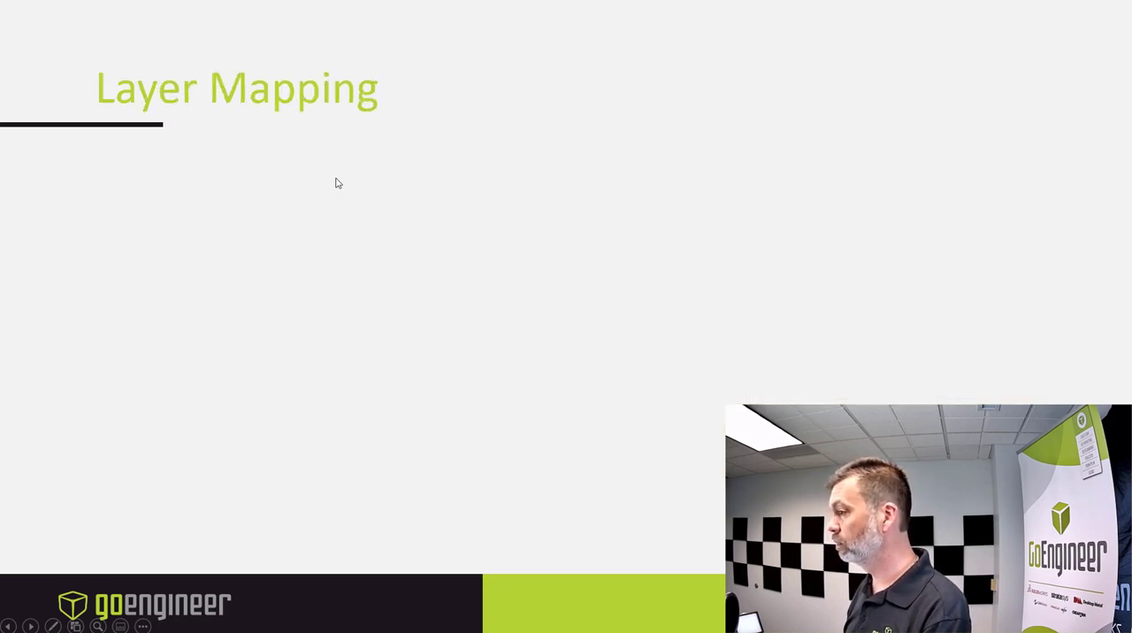
click(336, 183)
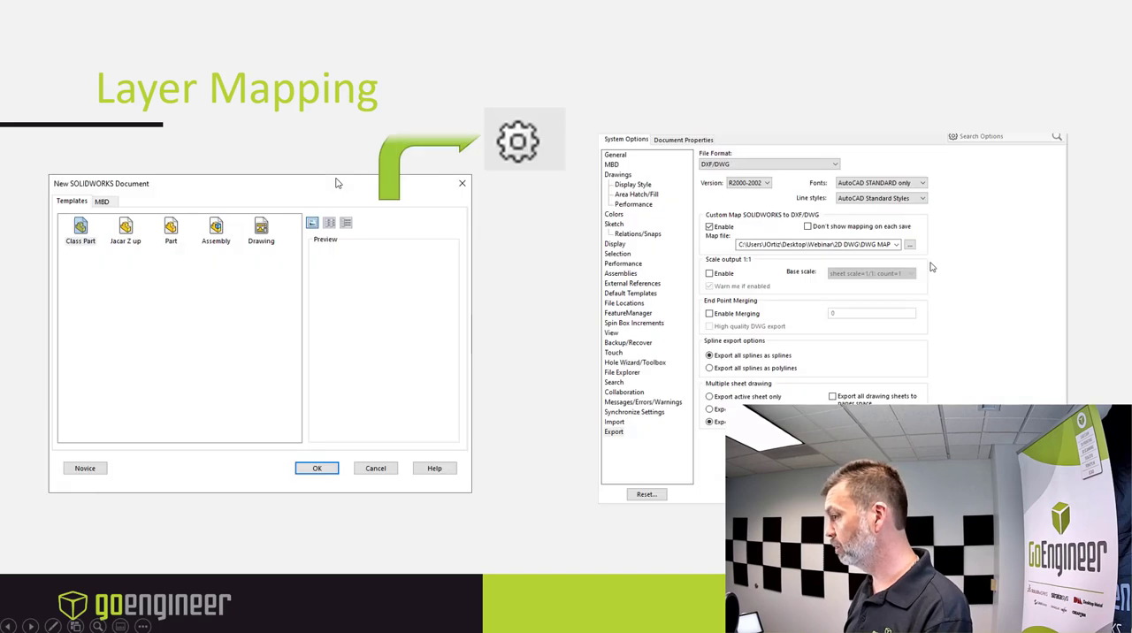
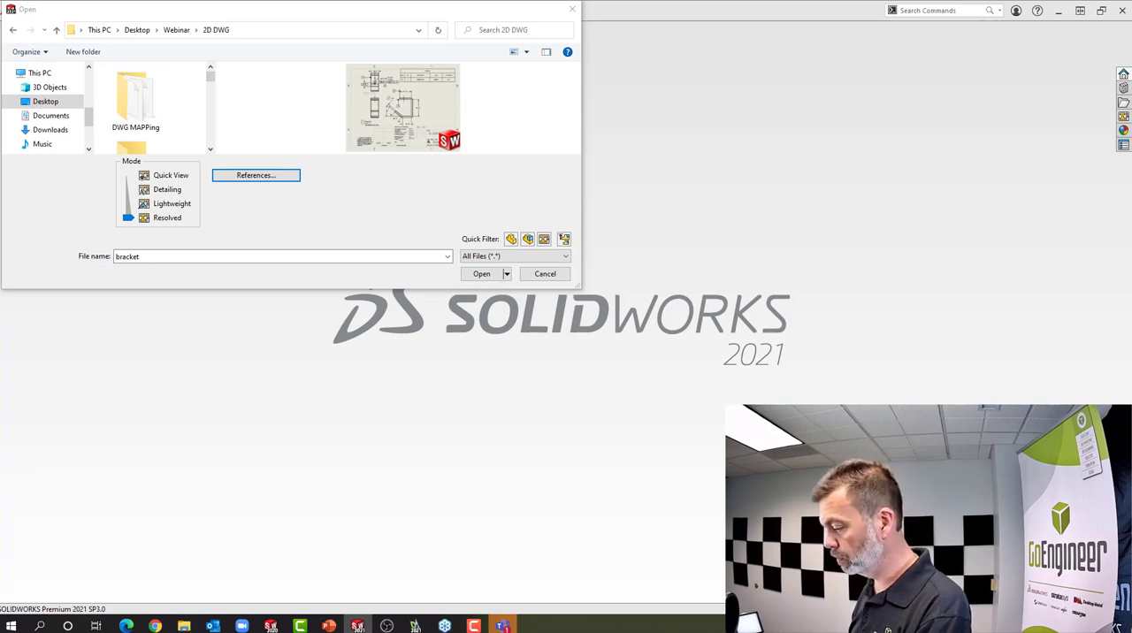
Open the bracket drawing from the 2D DWG folder and enable custom SOLIDWORKS mapping in the DXF/DWG export options
click(359, 627)
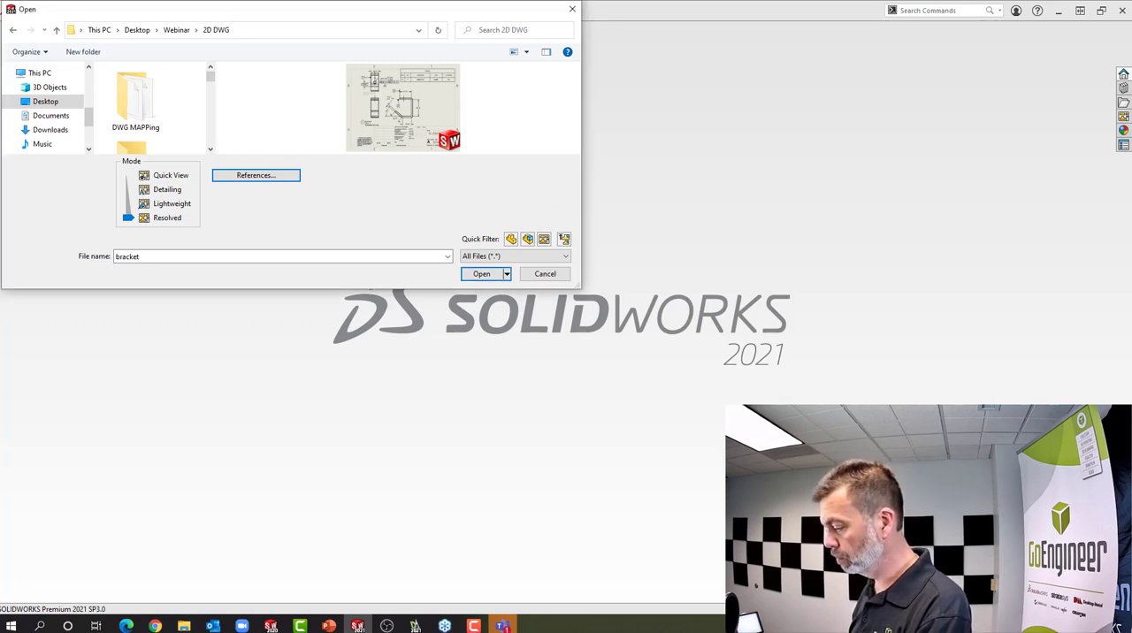
click(485, 275)
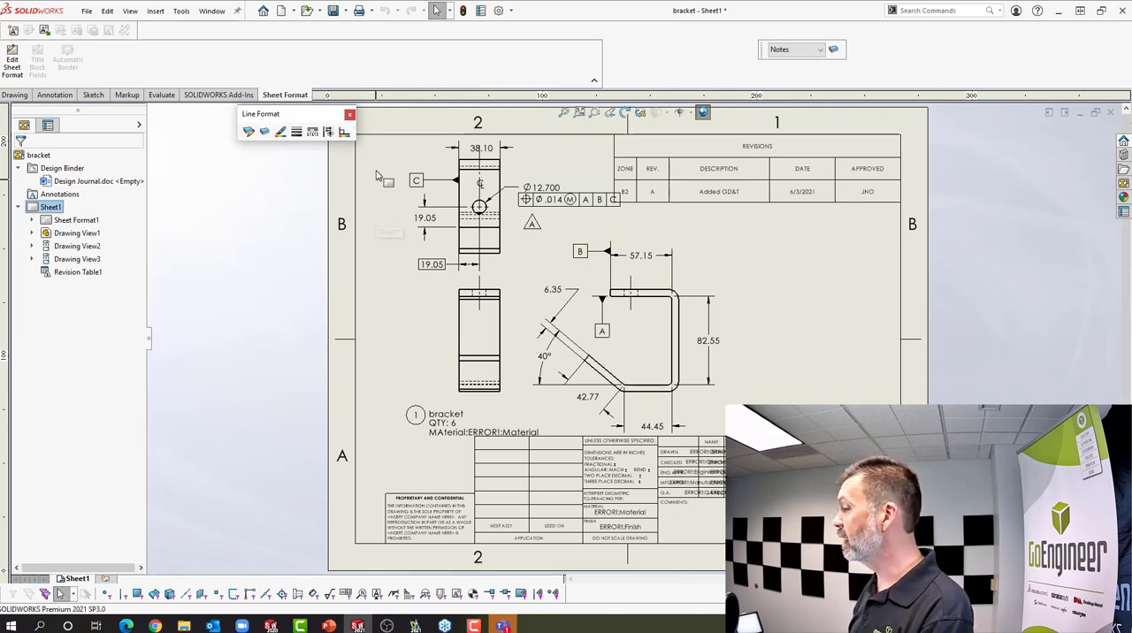
click(500, 10)
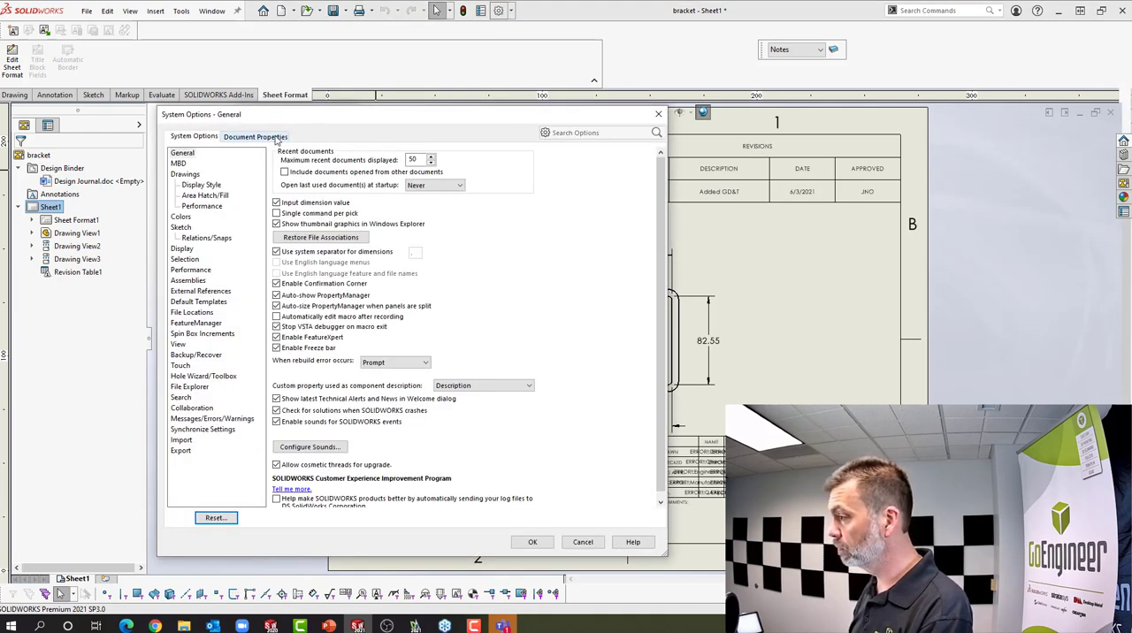
click(182, 451)
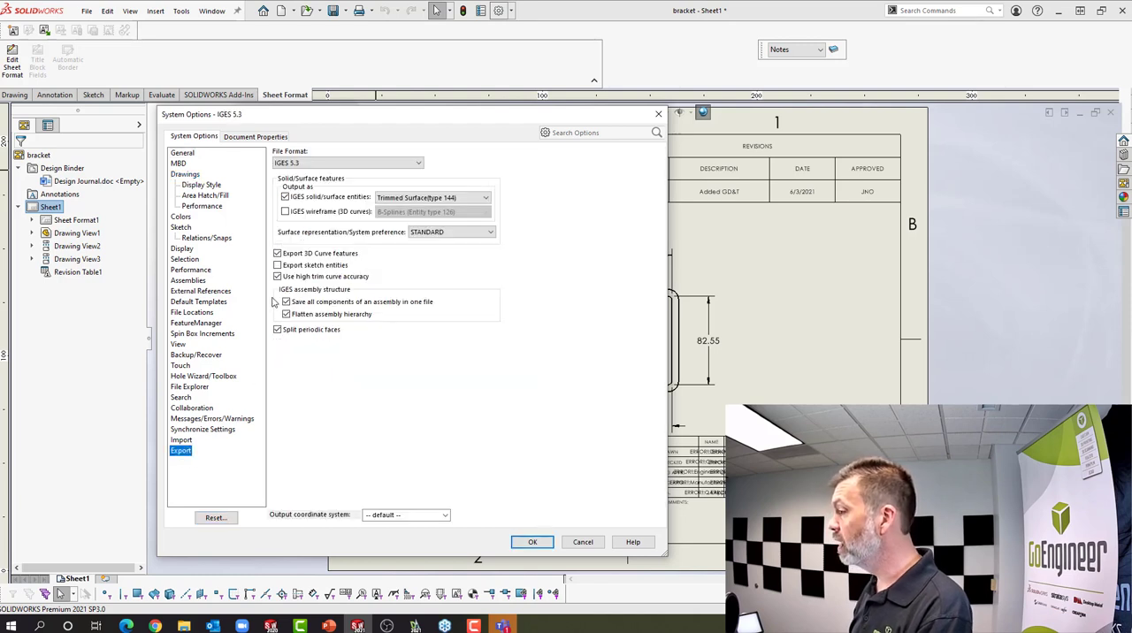
click(303, 165)
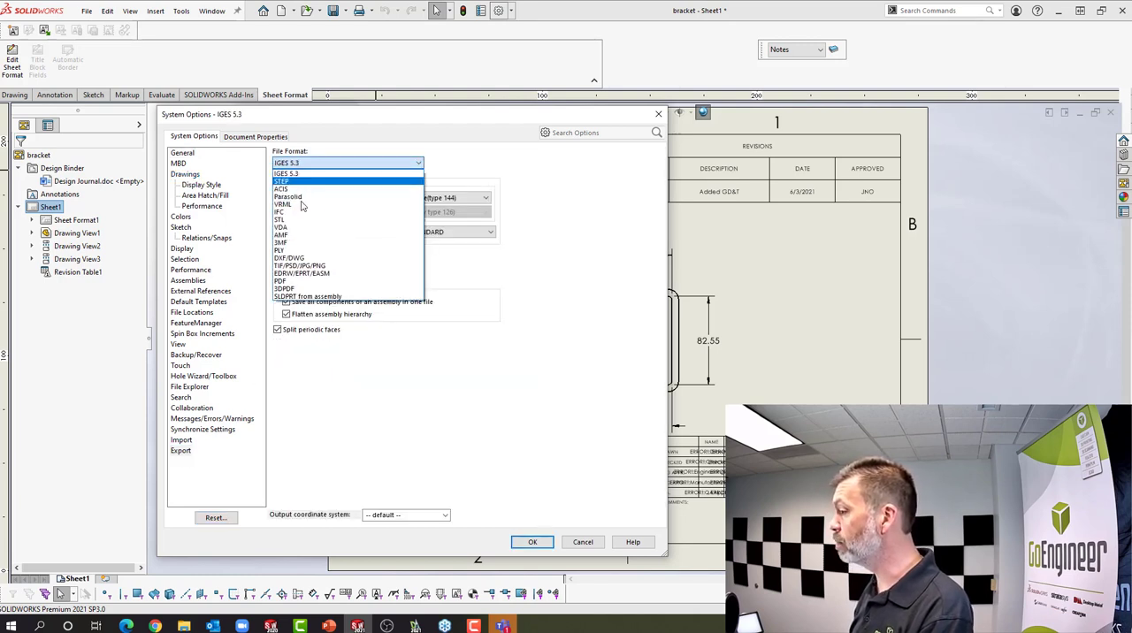
click(301, 259)
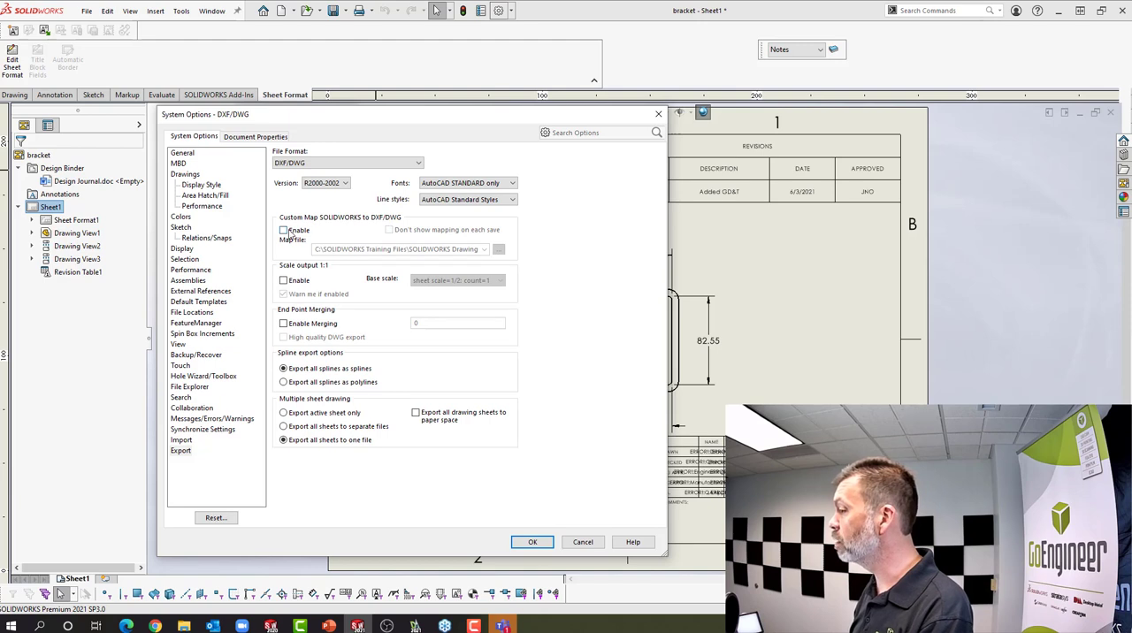
click(284, 230)
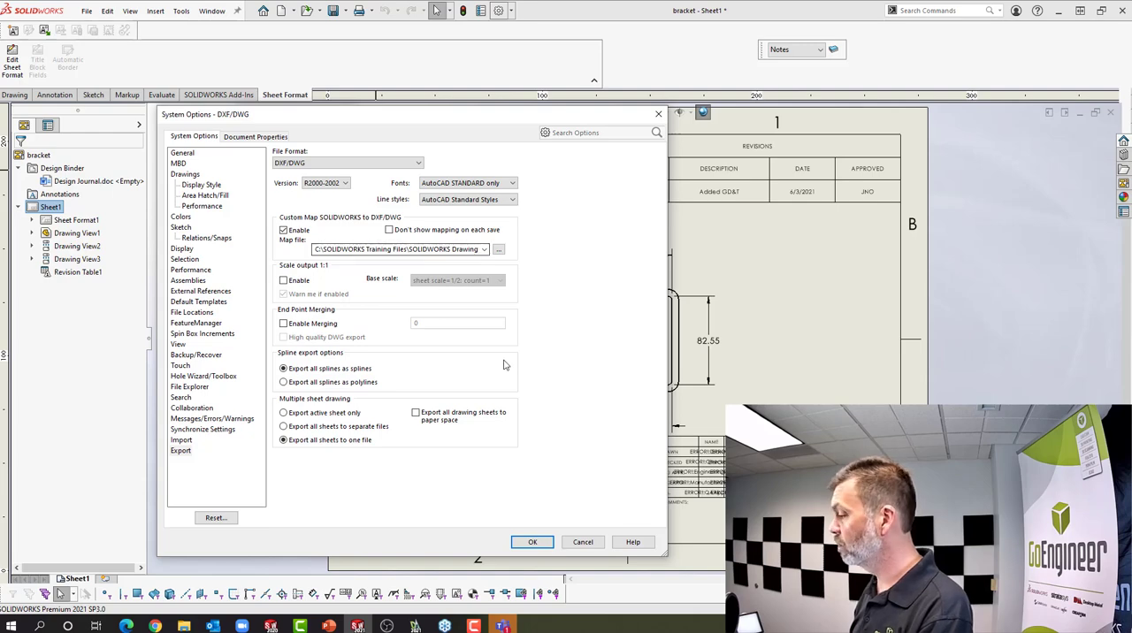
click(534, 543)
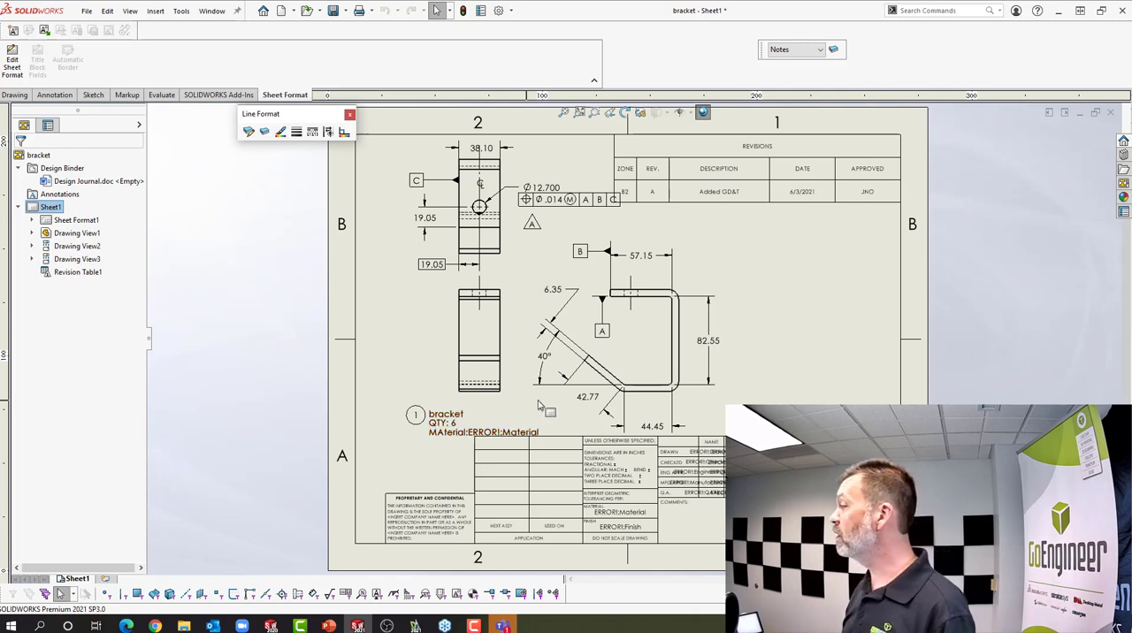
Review the bracket drawing's layers with their visibility, colour, line style and thickness in the layer properties
click(751, 177)
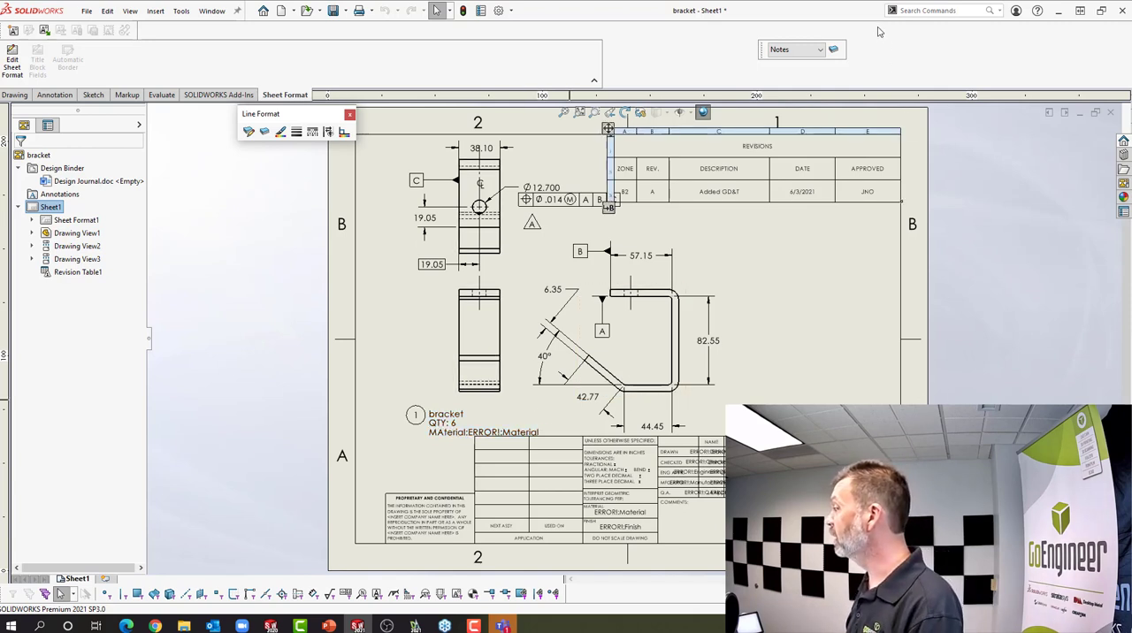
click(834, 52)
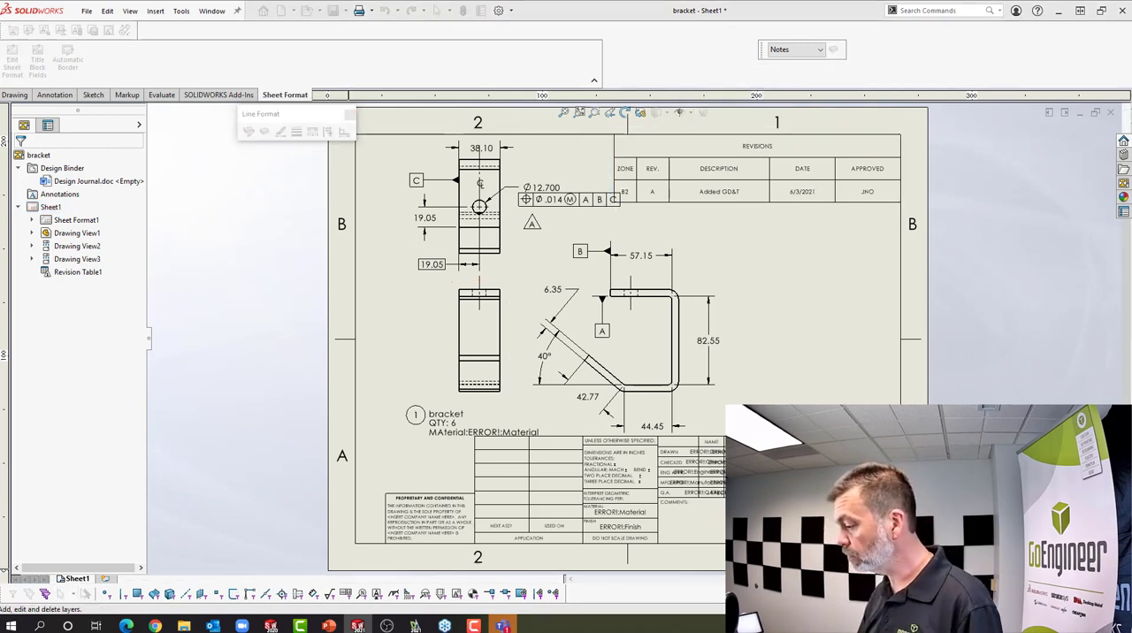
drag(252, 536, 316, 245)
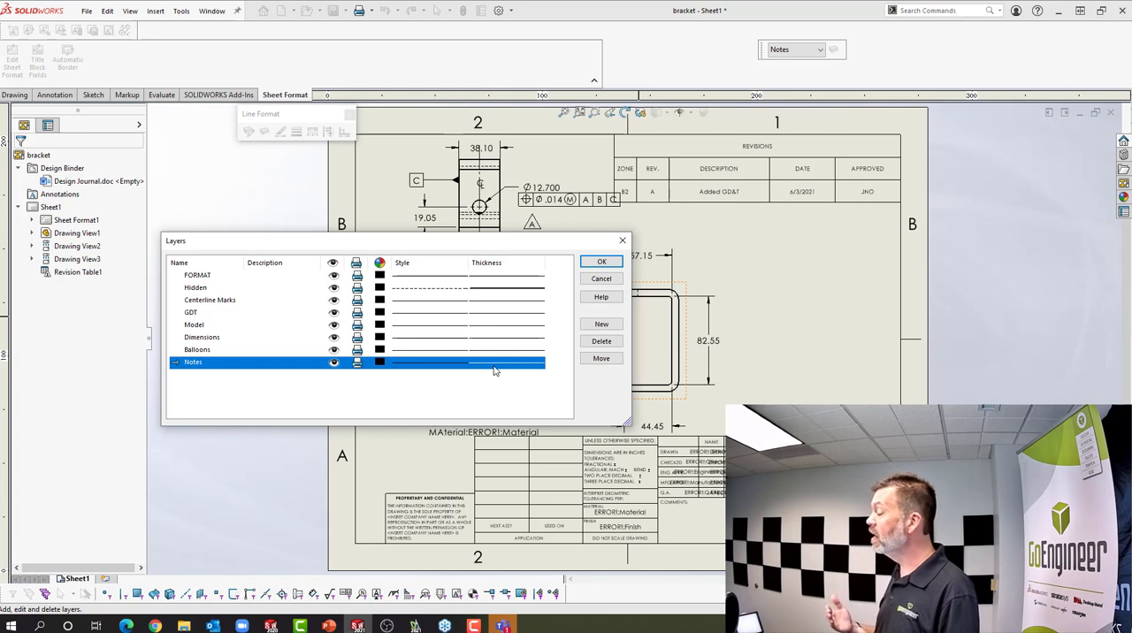
click(601, 265)
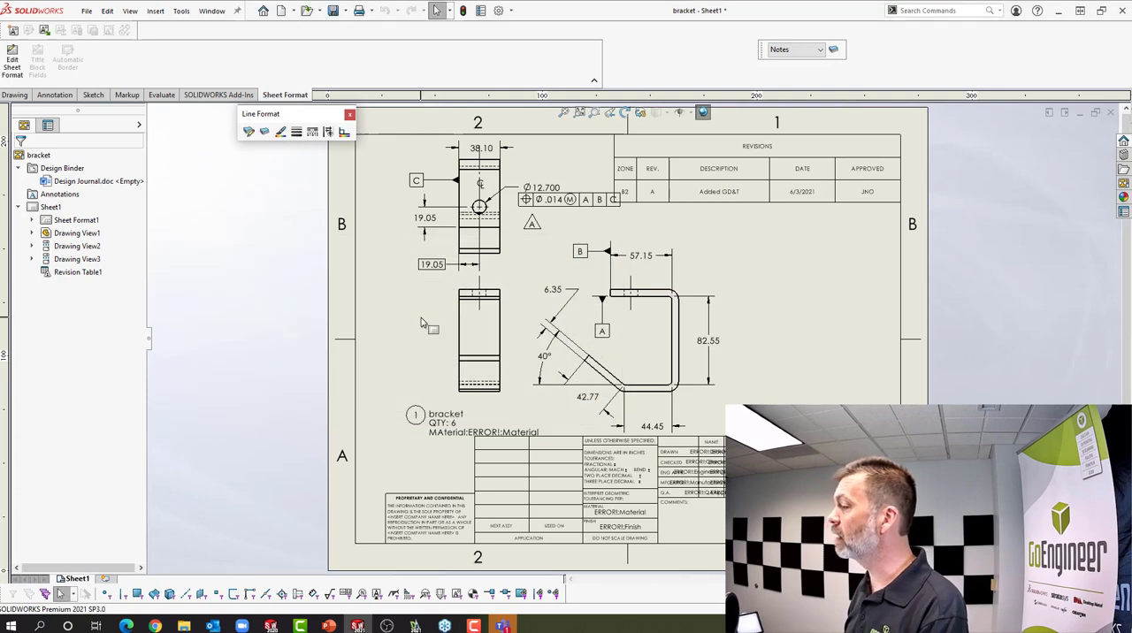
click(410, 328)
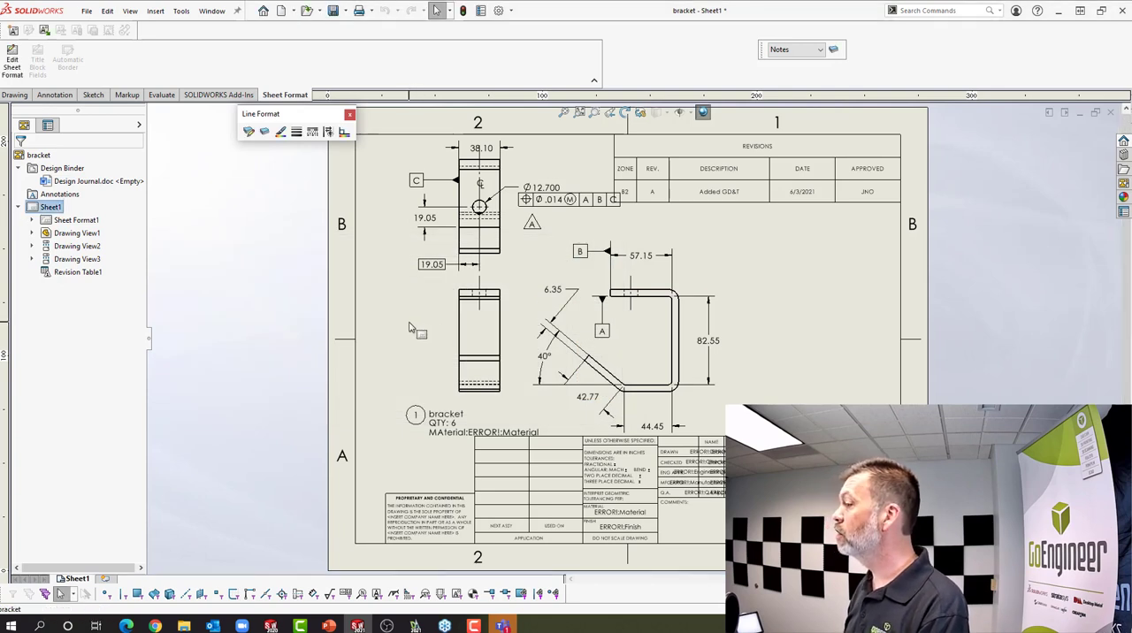
click(266, 293)
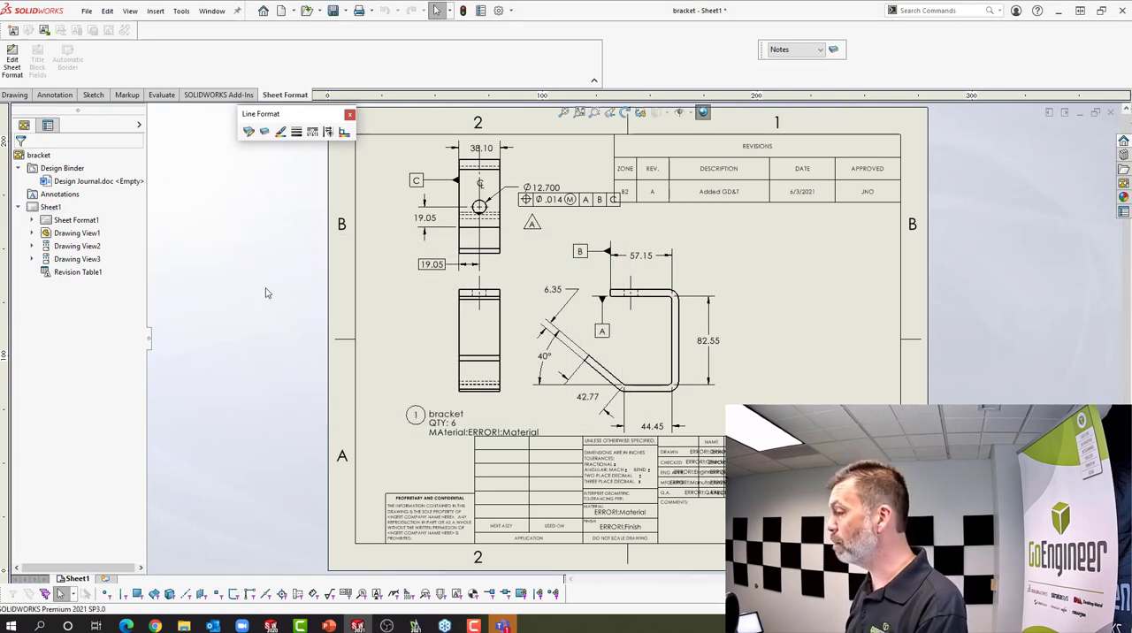
Save the drawing as a DWG file named bracket2D in the DWG MAPPing folder
click(346, 11)
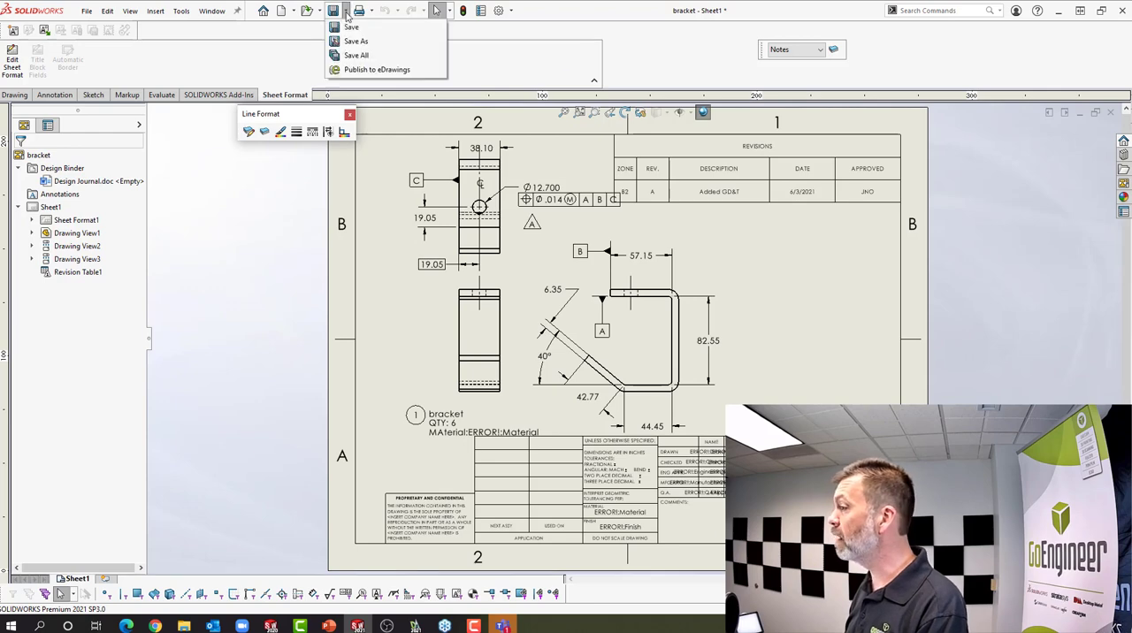
click(348, 43)
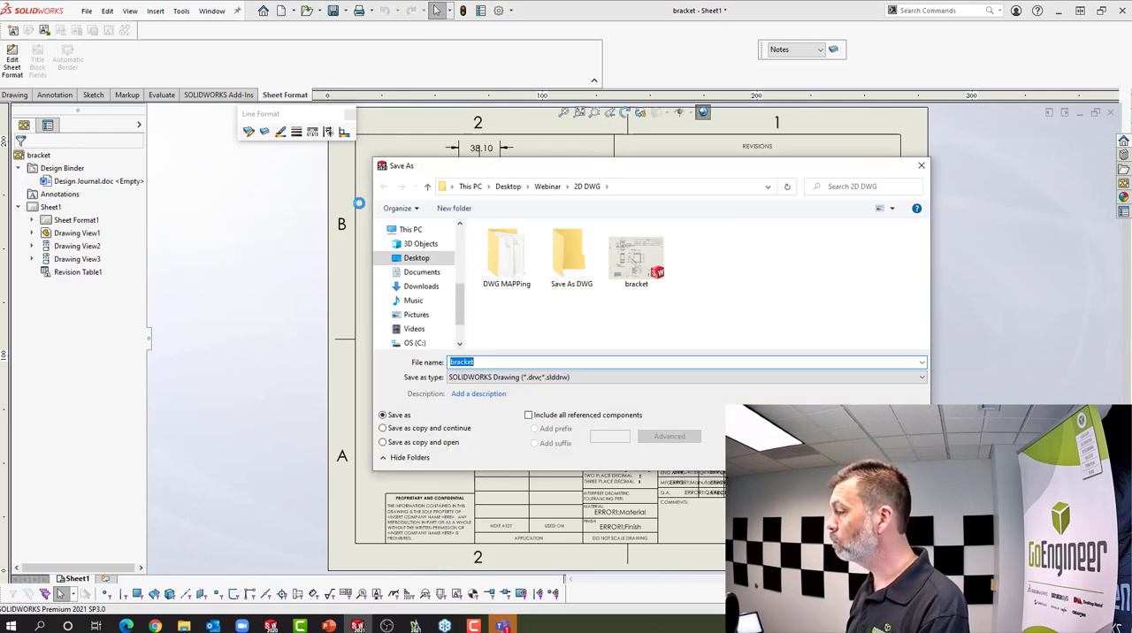
click(516, 273)
double_click(517, 272)
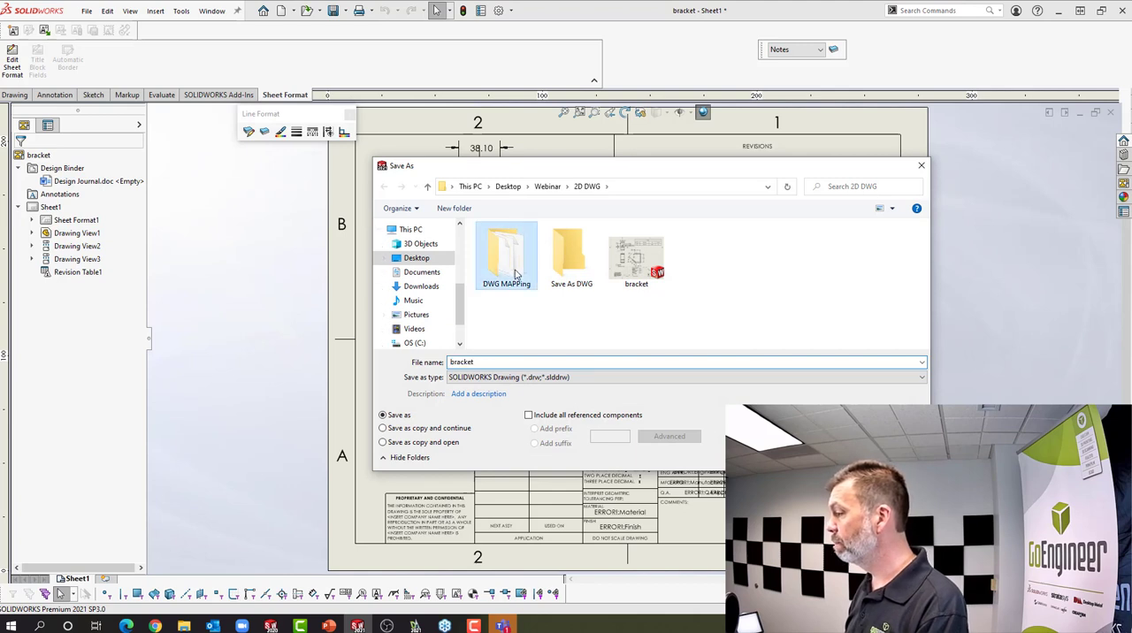
click(510, 361)
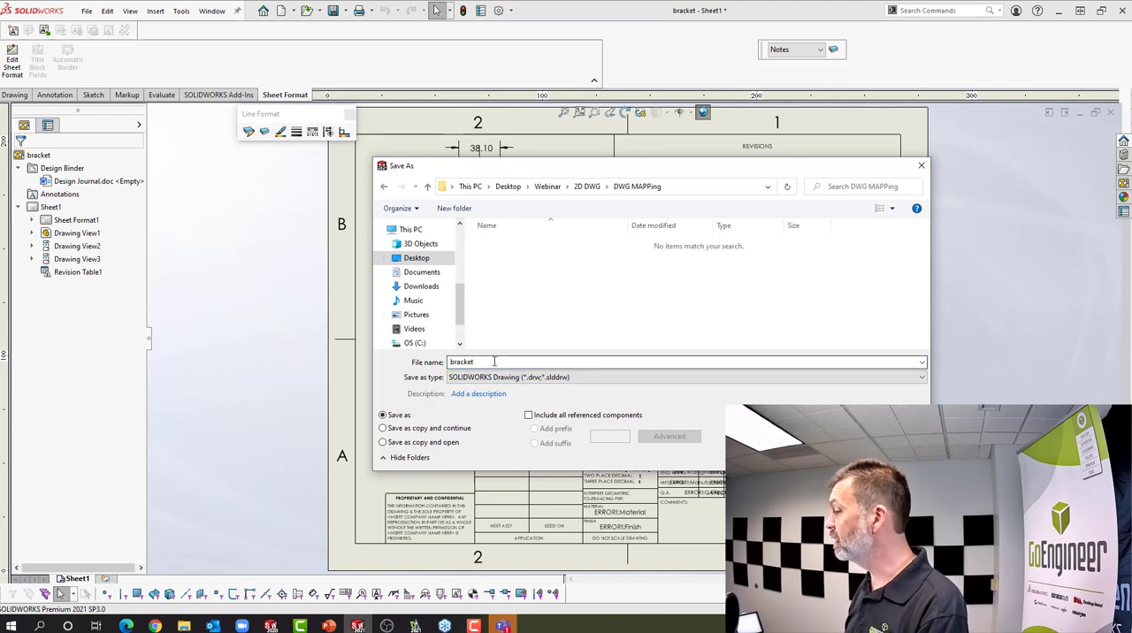
click(503, 377)
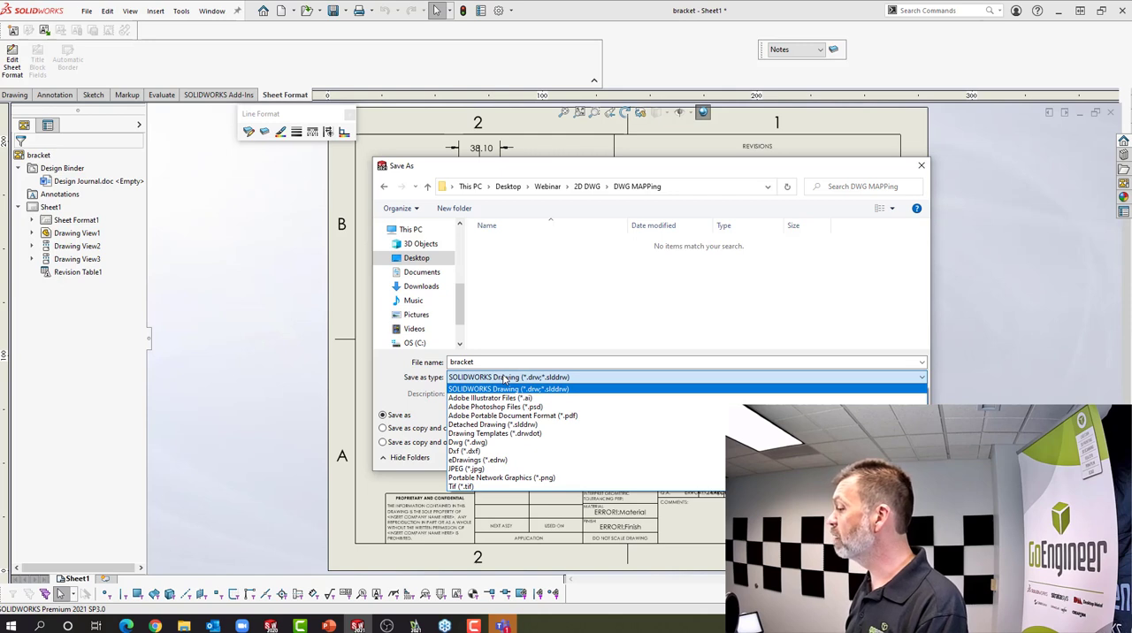
click(491, 442)
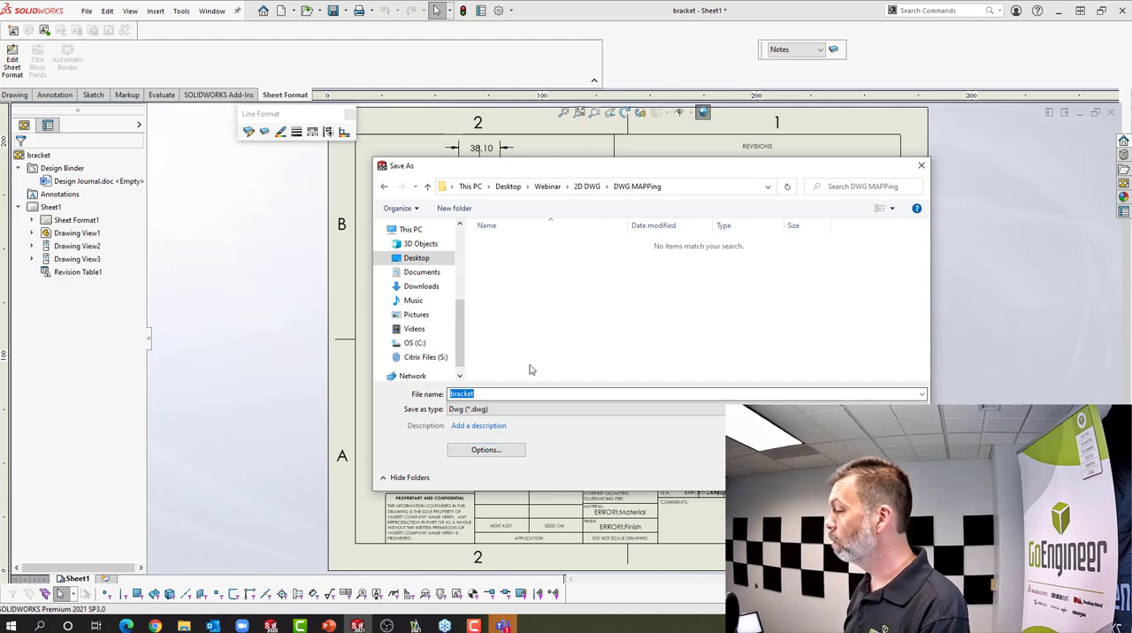
click(486, 393)
text(2D)
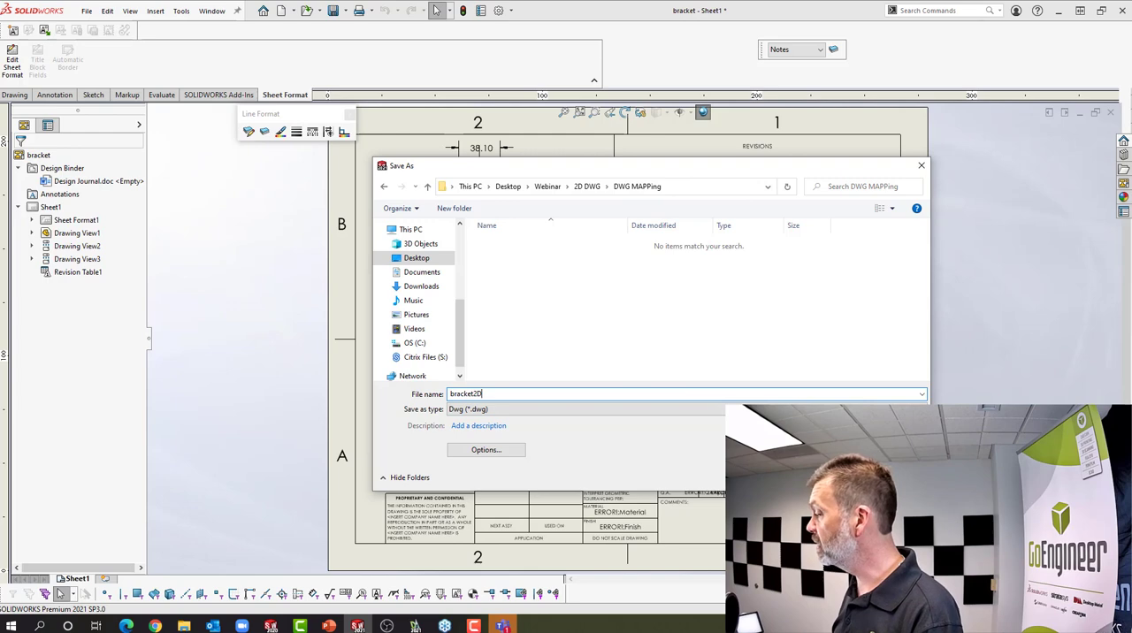
key(Return)
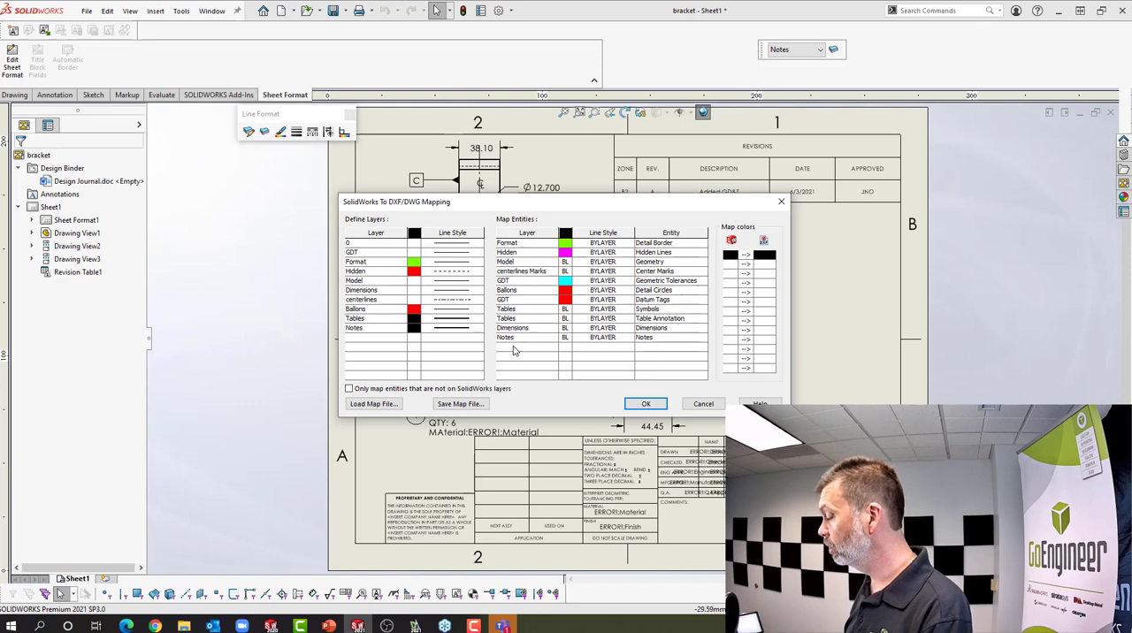
Map the Notes entity type to the Notes layer in the SOLIDWORKS to DXF/DWG entity mapping
click(362, 329)
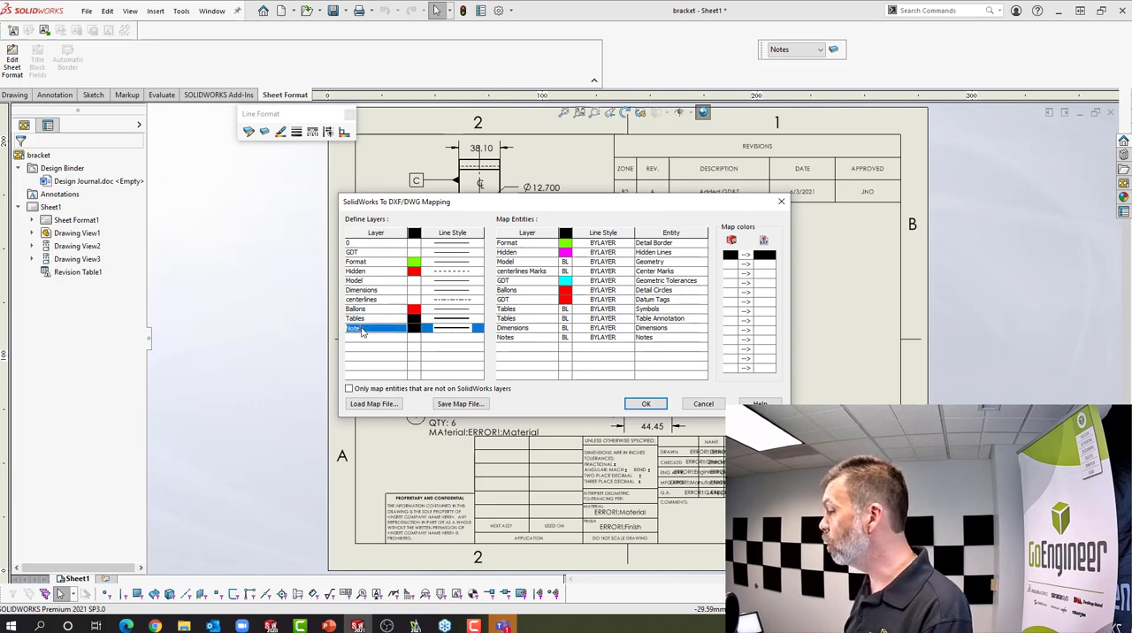
click(521, 341)
click(551, 339)
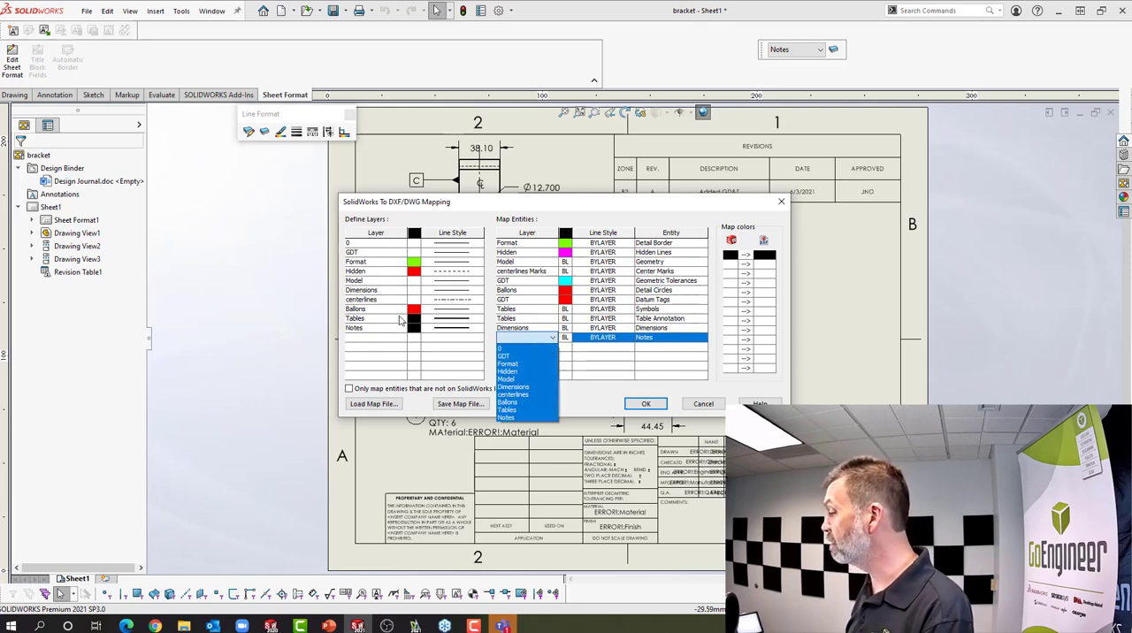
click(511, 418)
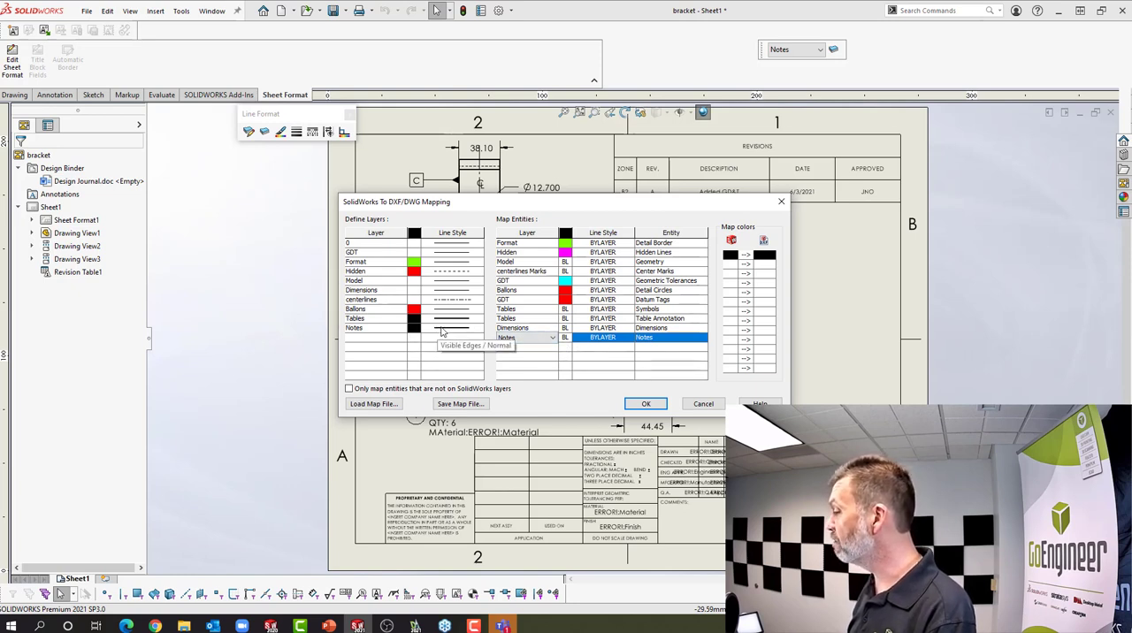
click(651, 338)
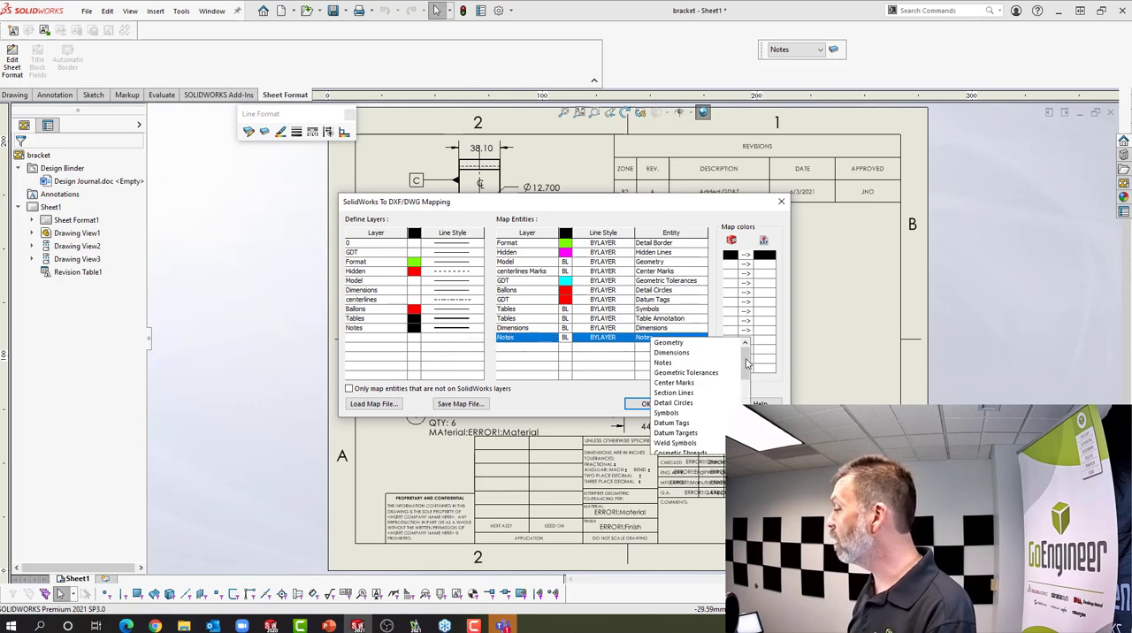
mouse_move(747, 364)
mouse_down()
mouse_move(747, 431)
mouse_move(750, 354)
mouse_up()
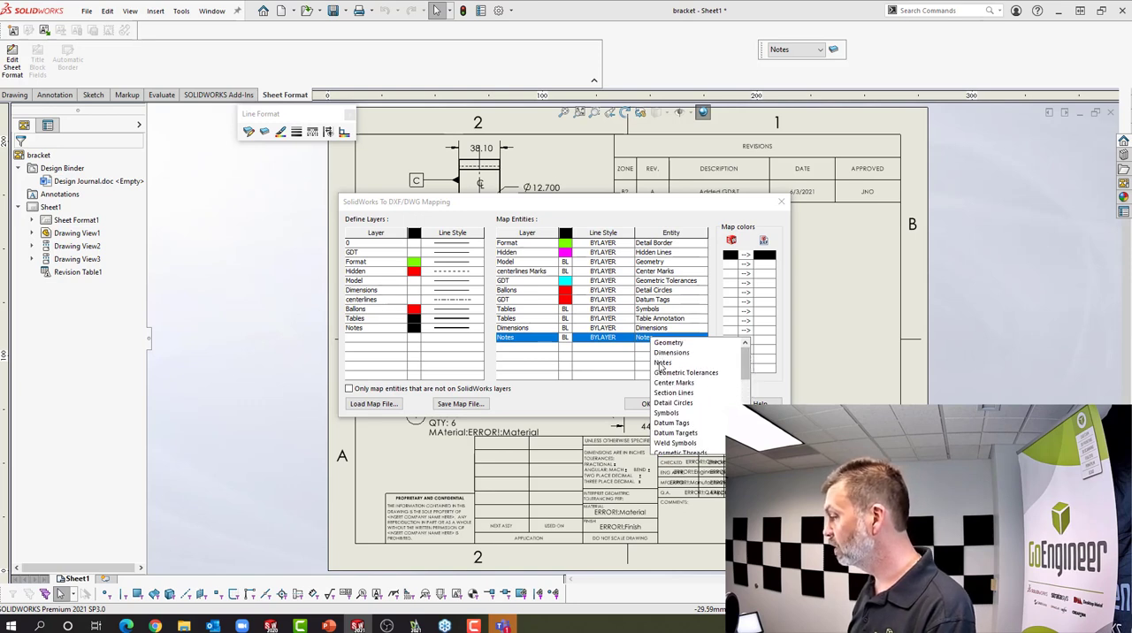
click(662, 368)
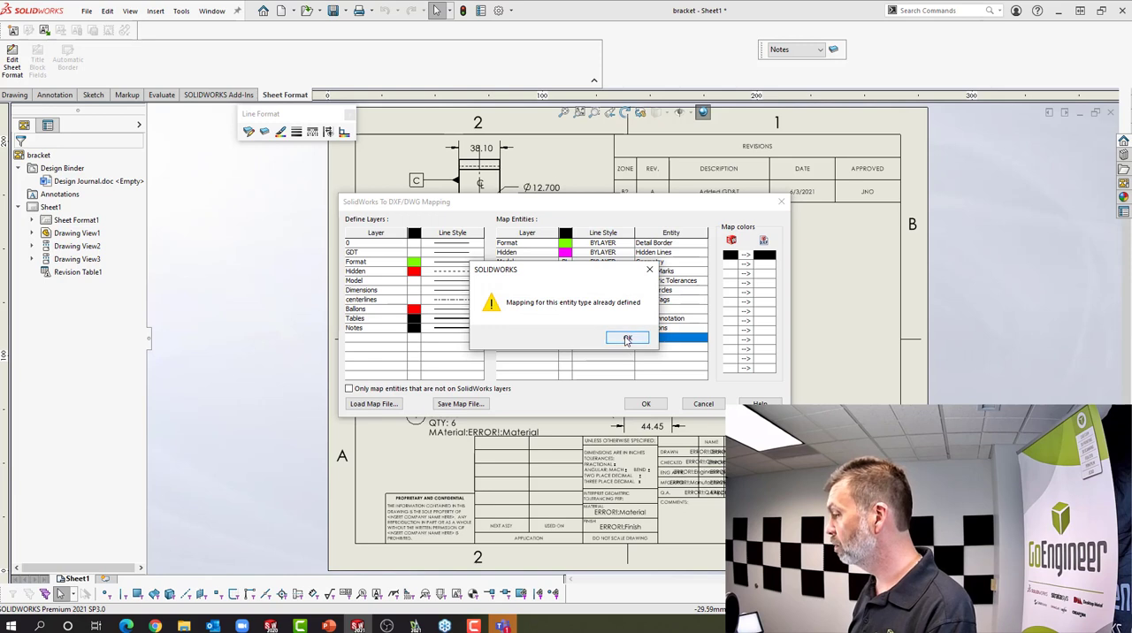
click(626, 339)
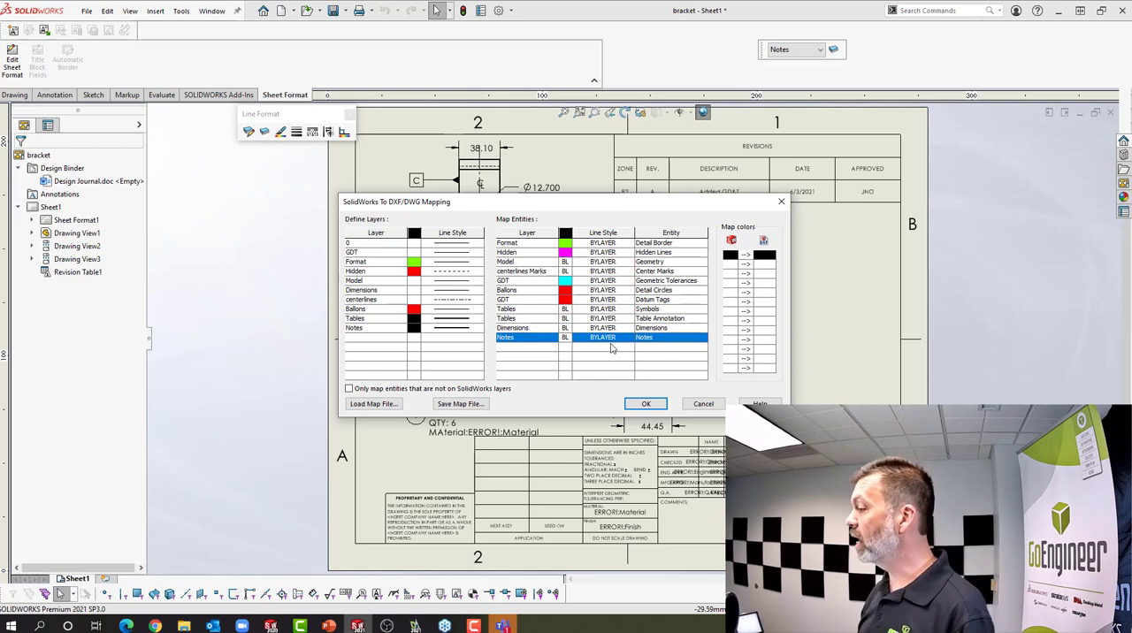
Start saving the mapping as a map file and create a DWG LAYERS folder inside the Webinar folder as its location
click(467, 405)
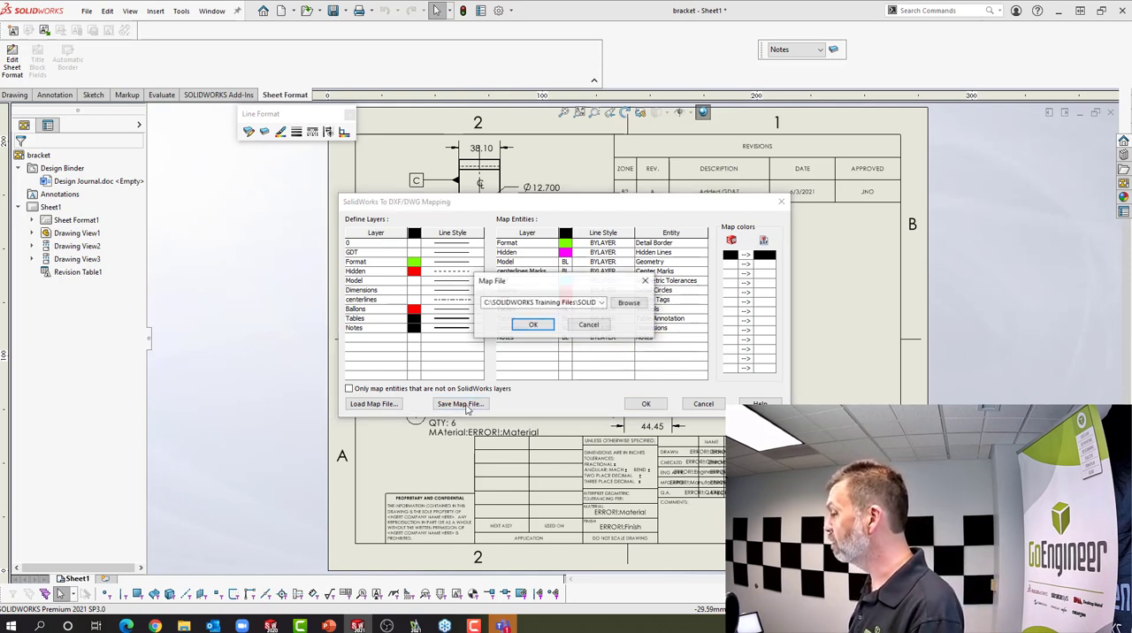
click(625, 304)
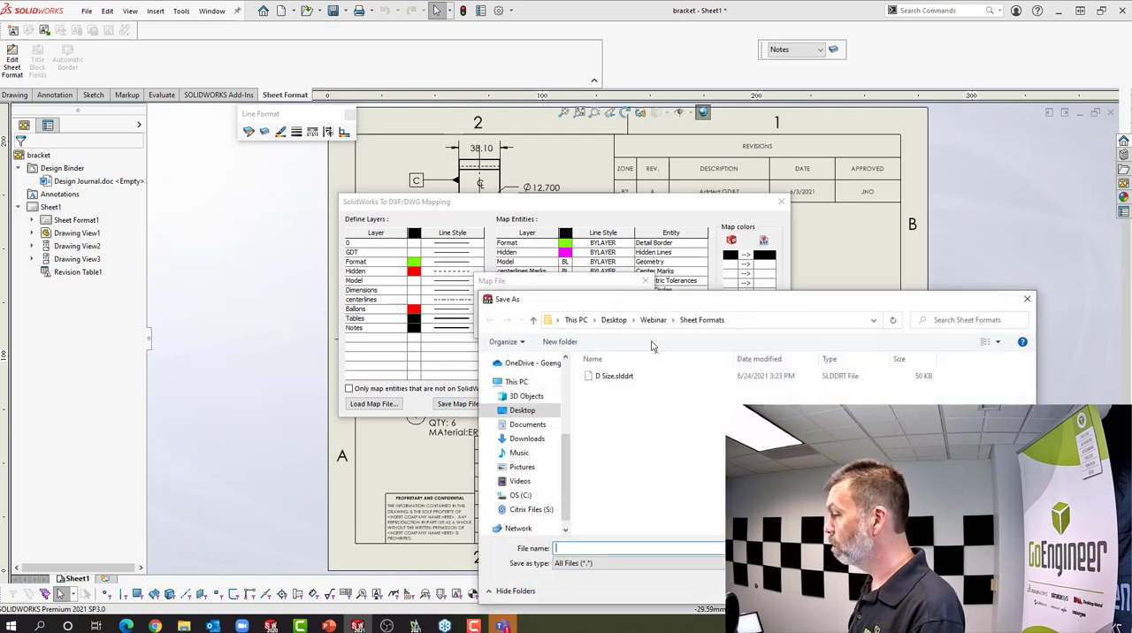
click(661, 322)
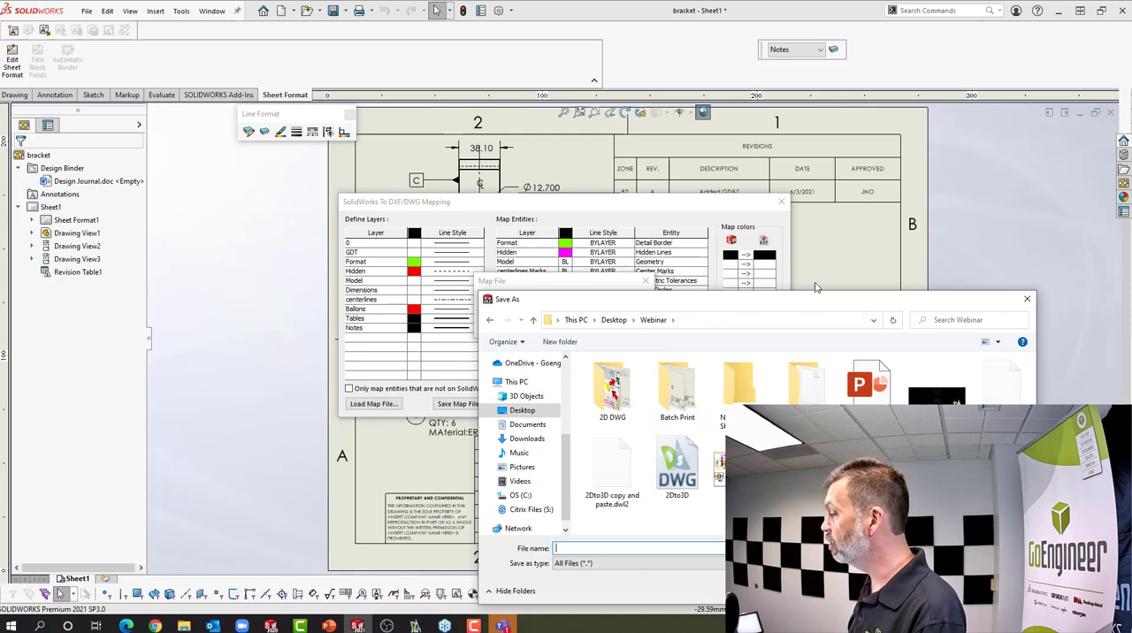
drag(847, 305, 670, 206)
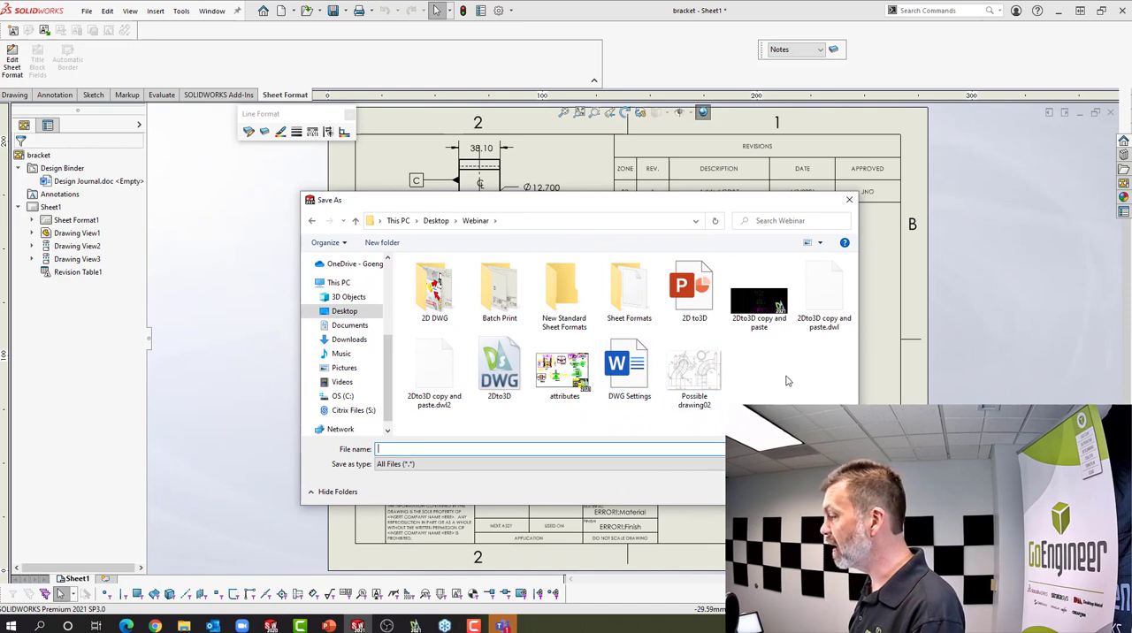
click(387, 243)
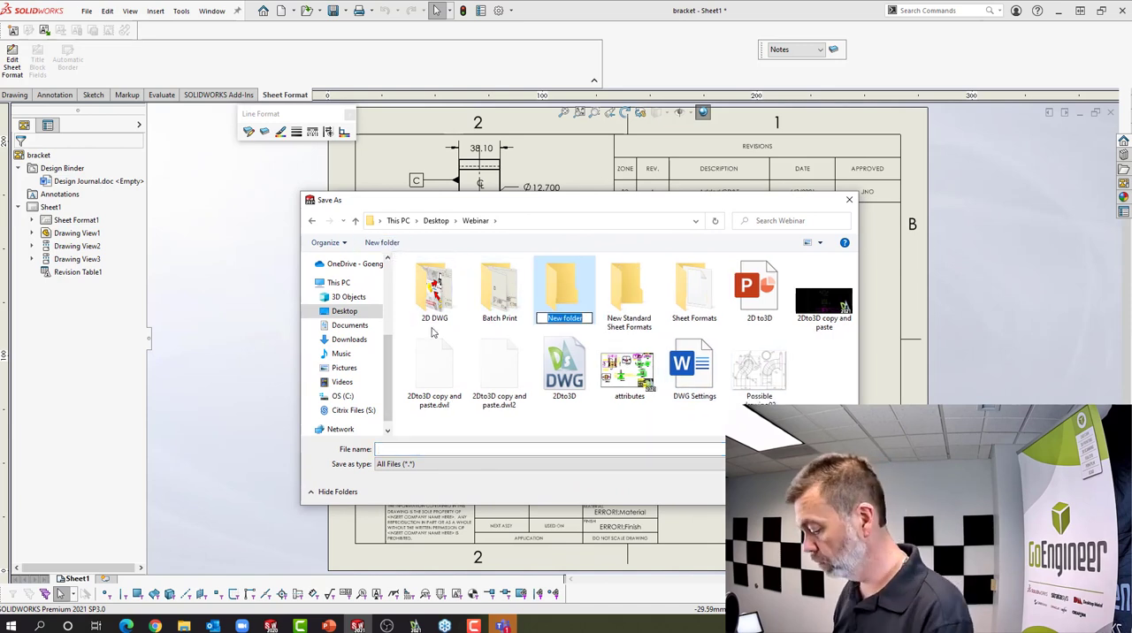
text(DWG)
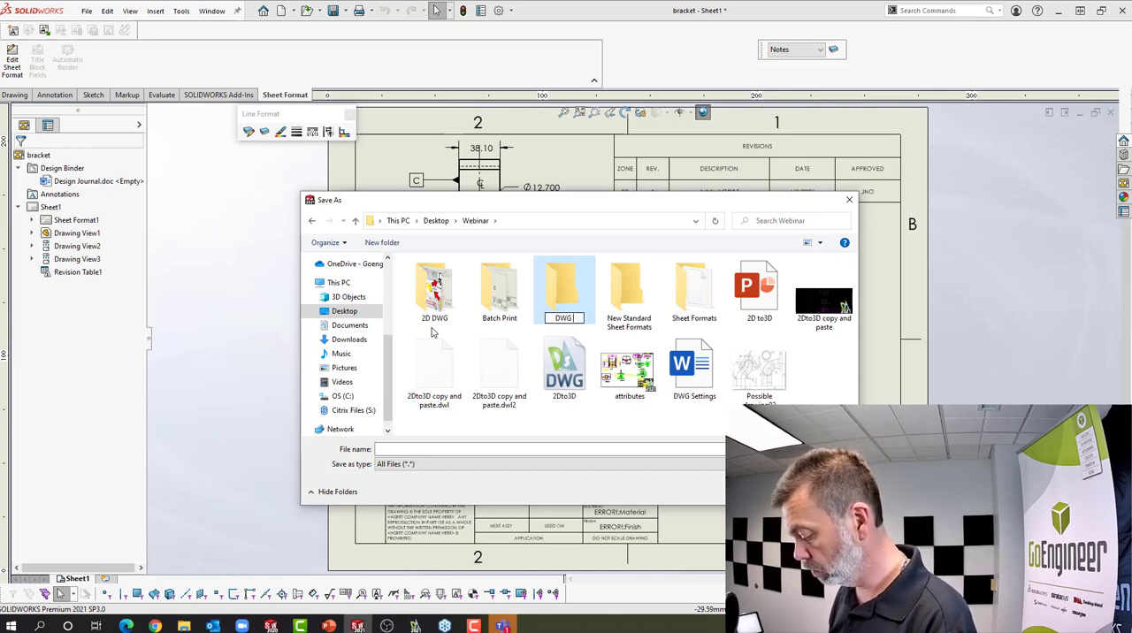
text( LAYERS)
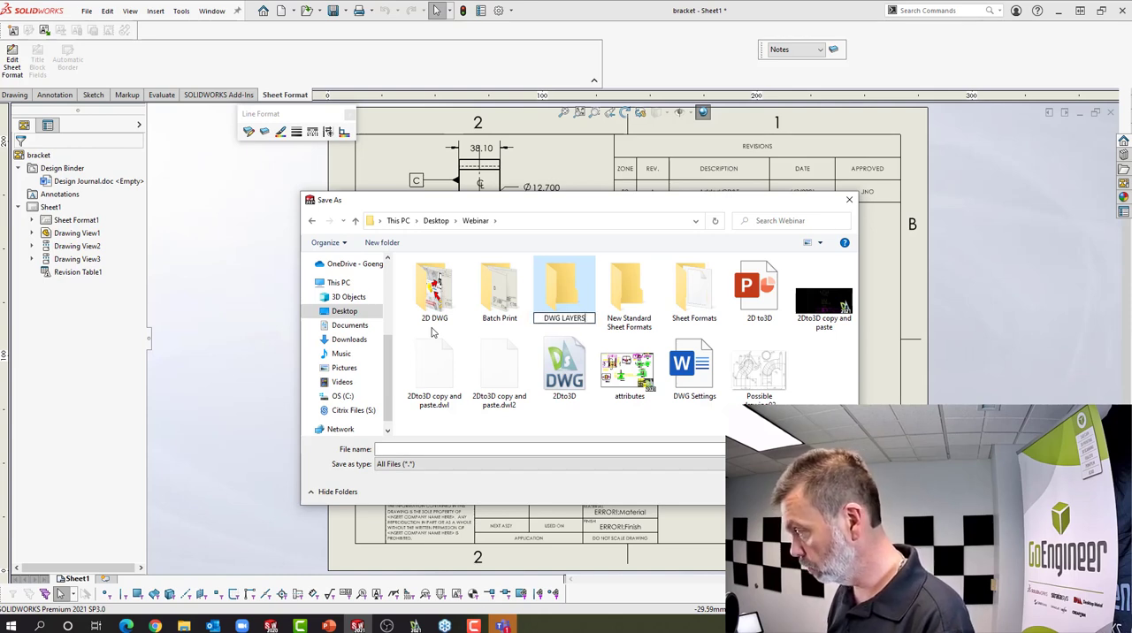
click(564, 414)
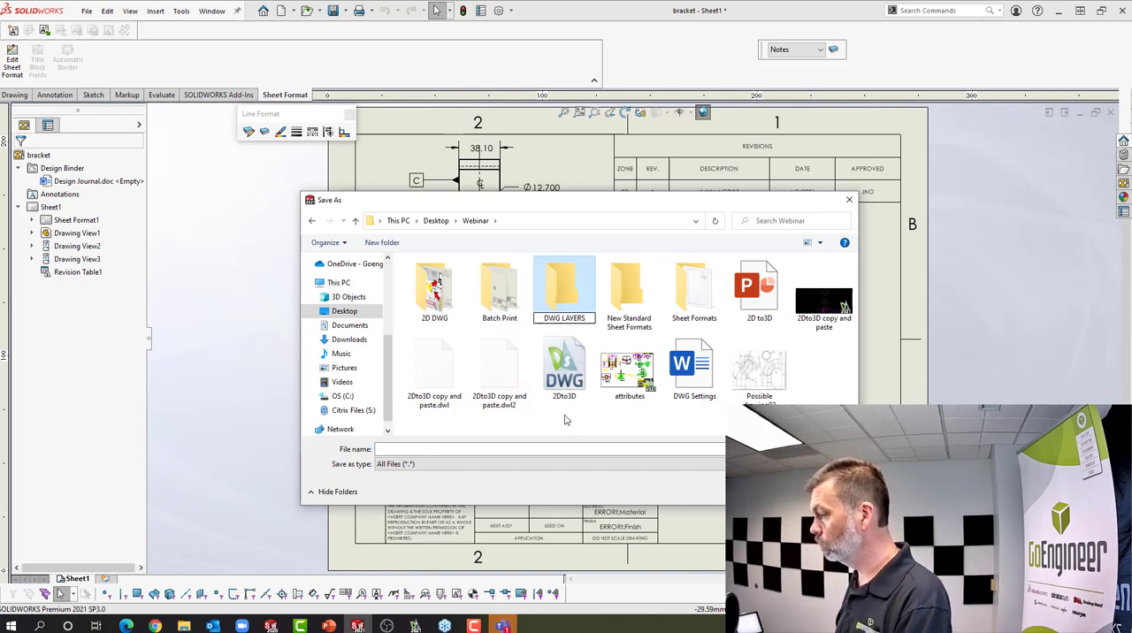
double_click(565, 296)
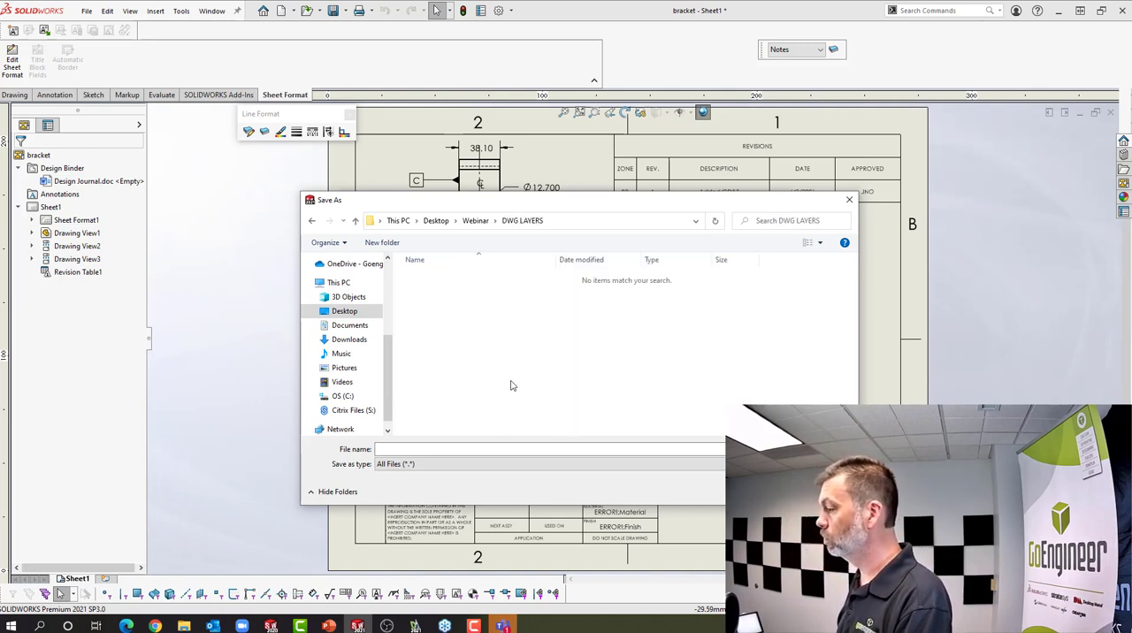
Save the map file as 2D to 3D in the DWG LAYERS folder and accept the DXF/DWG mapping
click(496, 450)
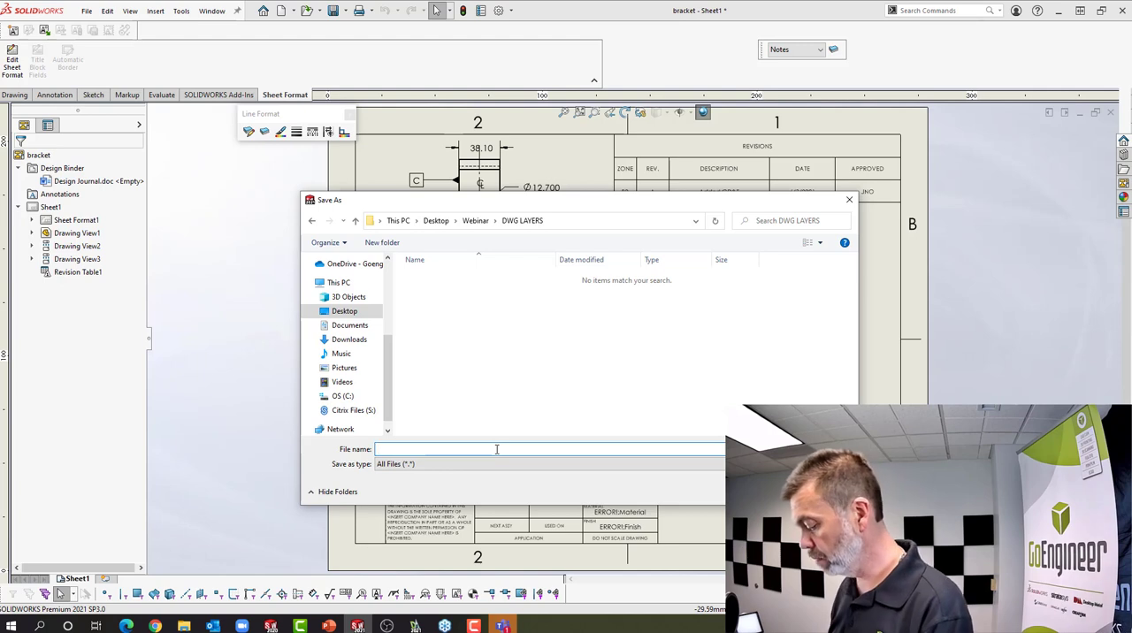
text(2D to 3D)
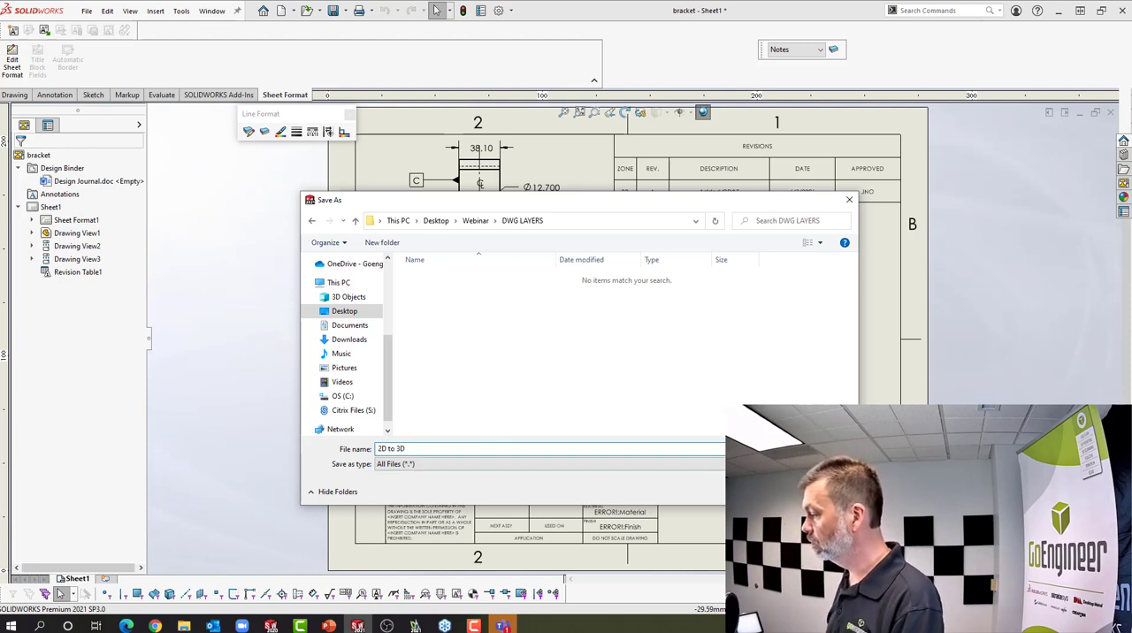
key(Return)
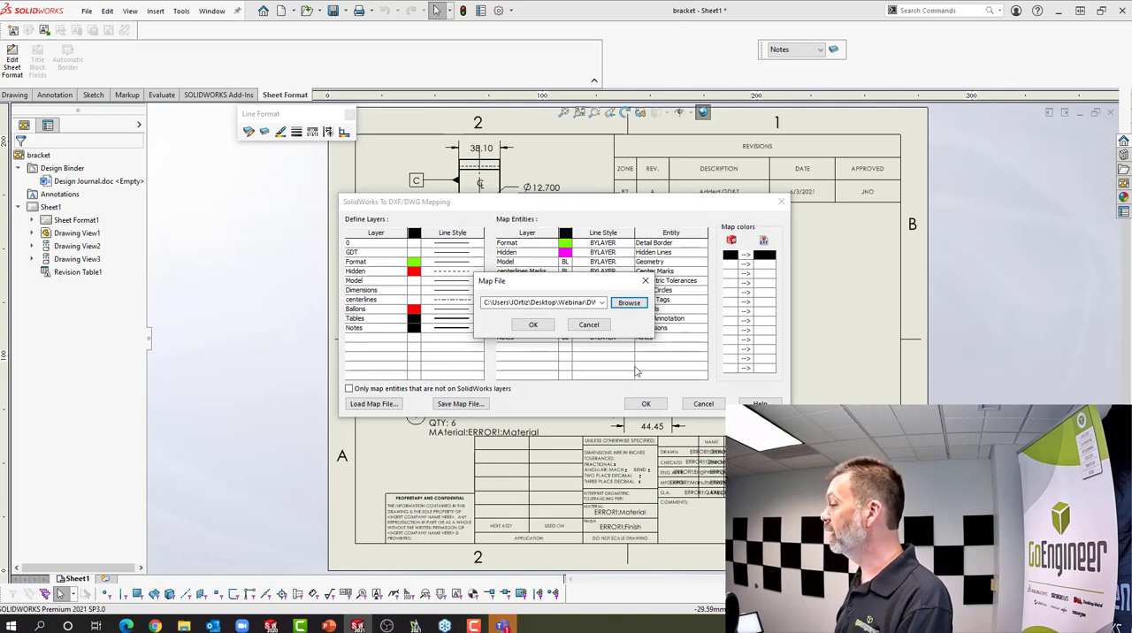
click(534, 326)
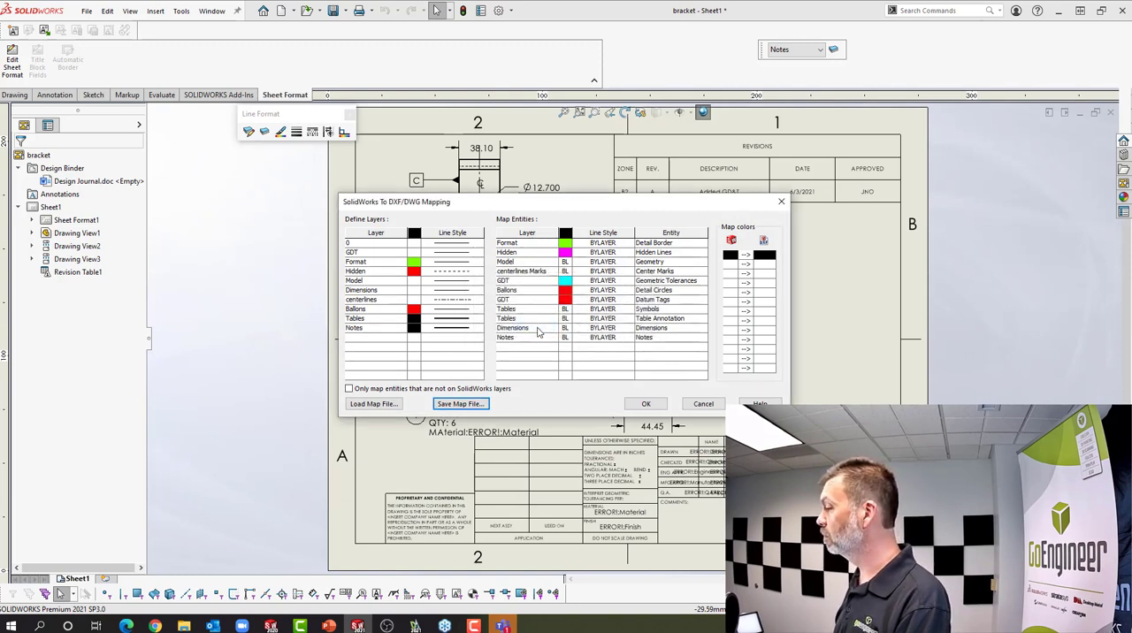
click(646, 404)
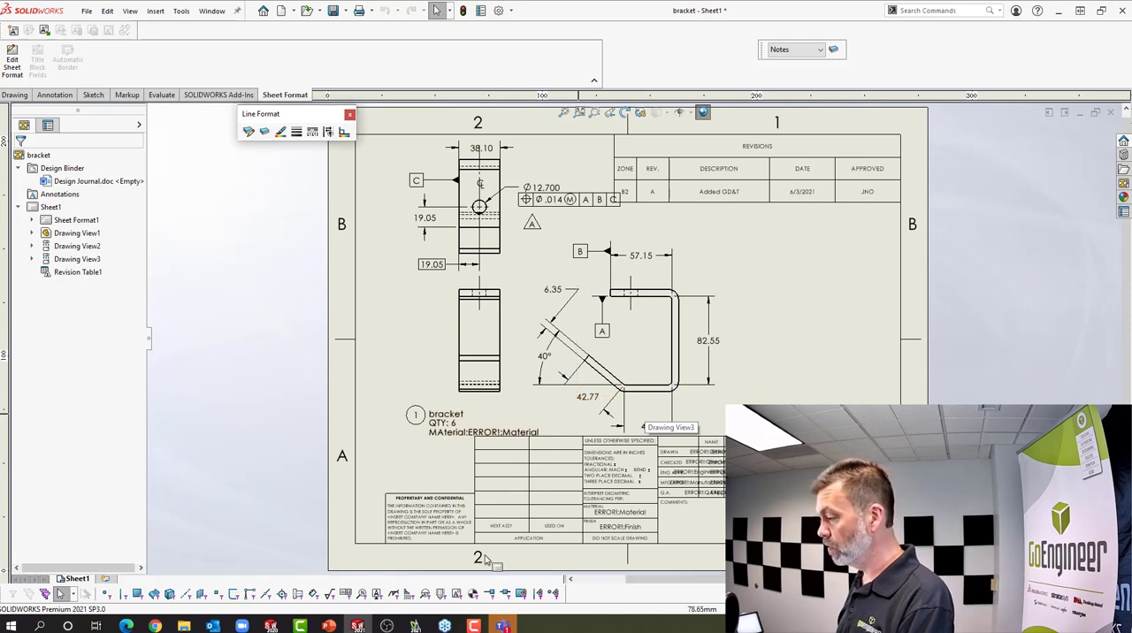
Switch to DraftSight and open the bracket2D drawing from the DWG MAPPing folder inside Webinar's 2D DWG folder
click(414, 626)
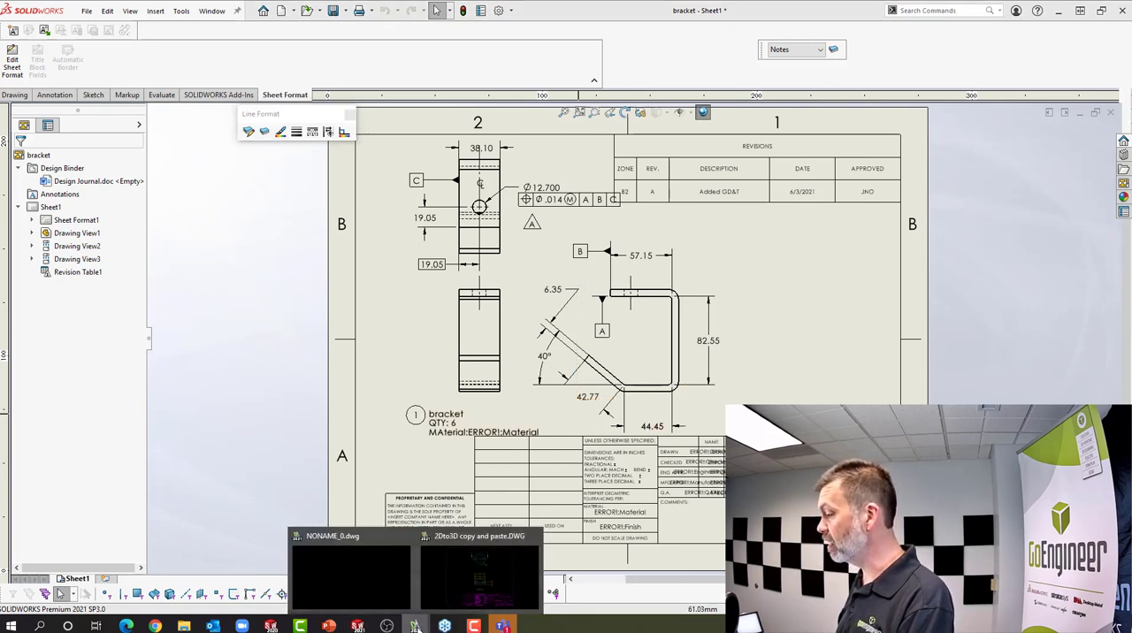
click(396, 589)
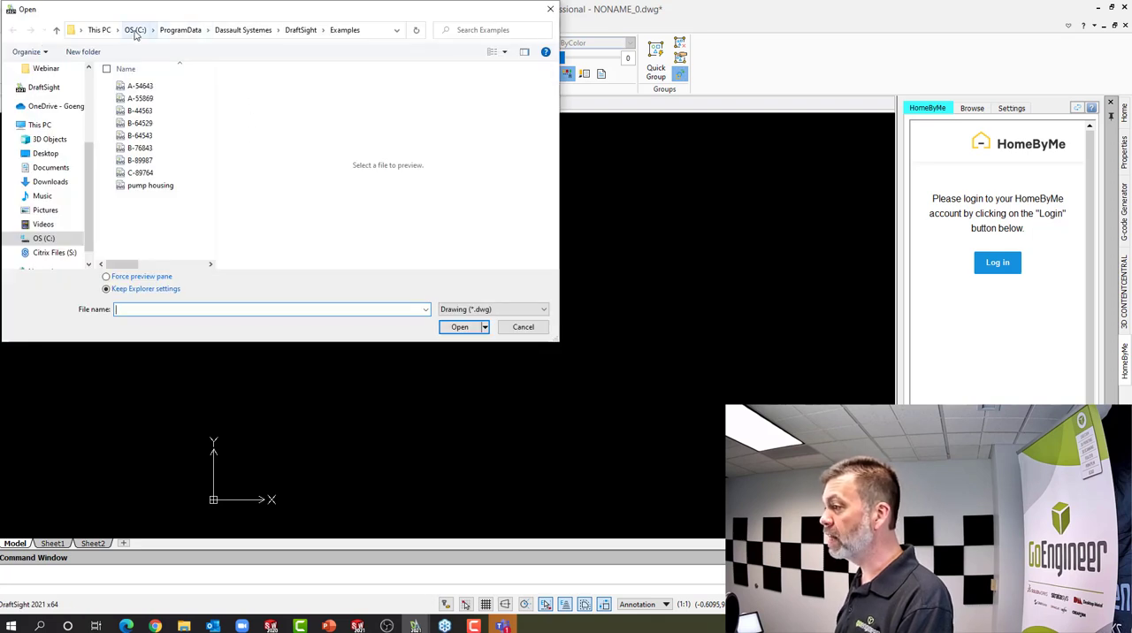
click(135, 30)
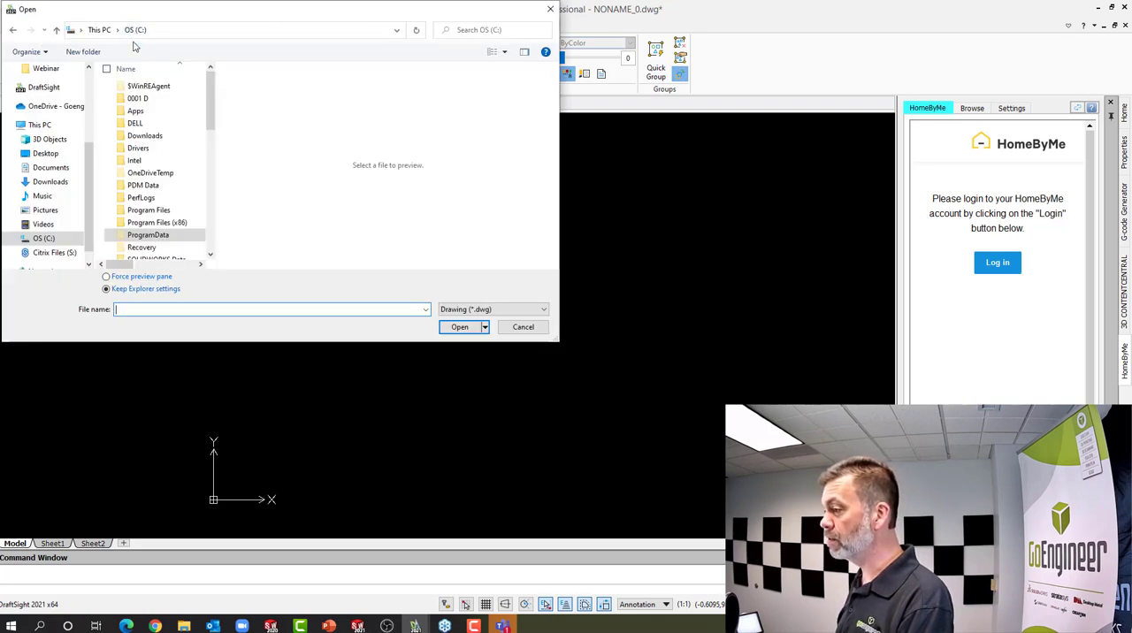
click(45, 154)
scroll(210, 206, down, 3)
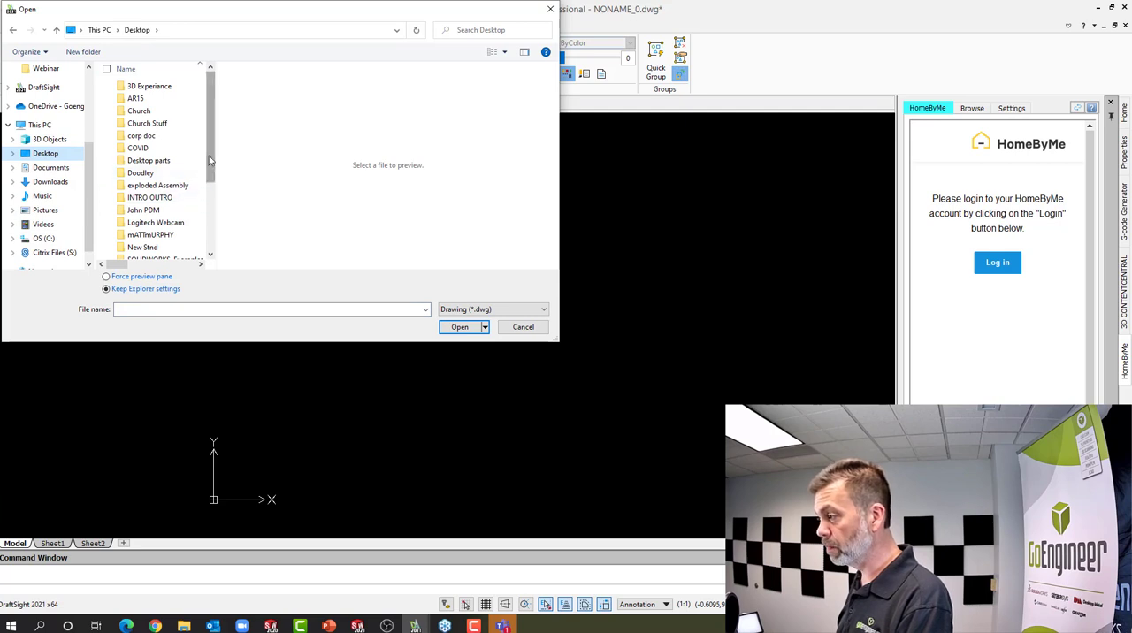
scroll(209, 206, down, 3)
double_click(144, 229)
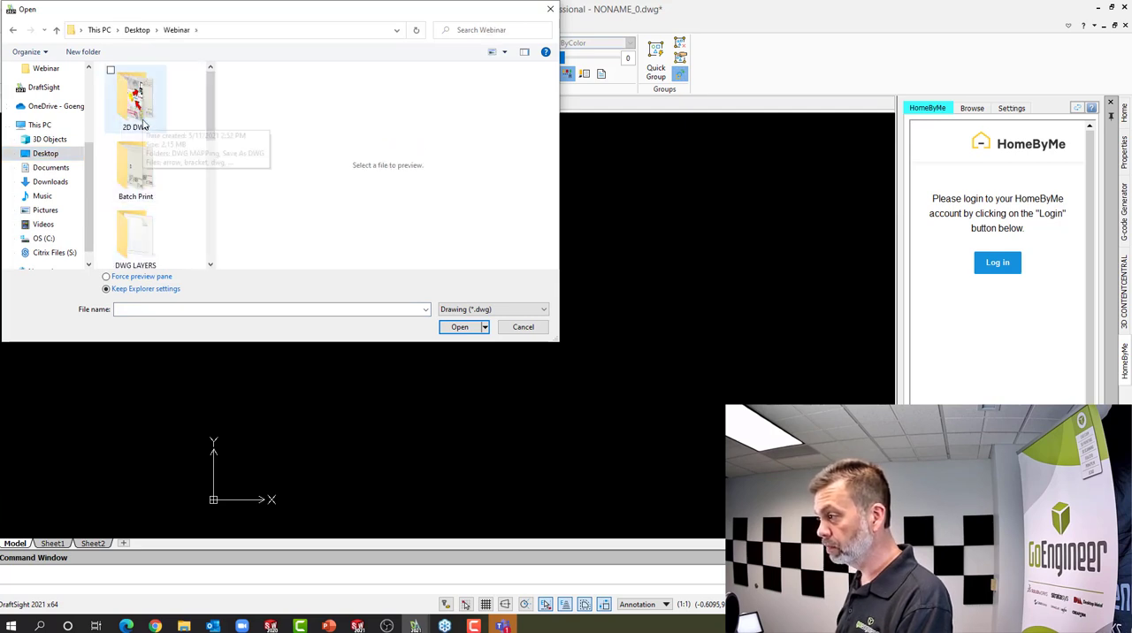
double_click(142, 111)
double_click(141, 113)
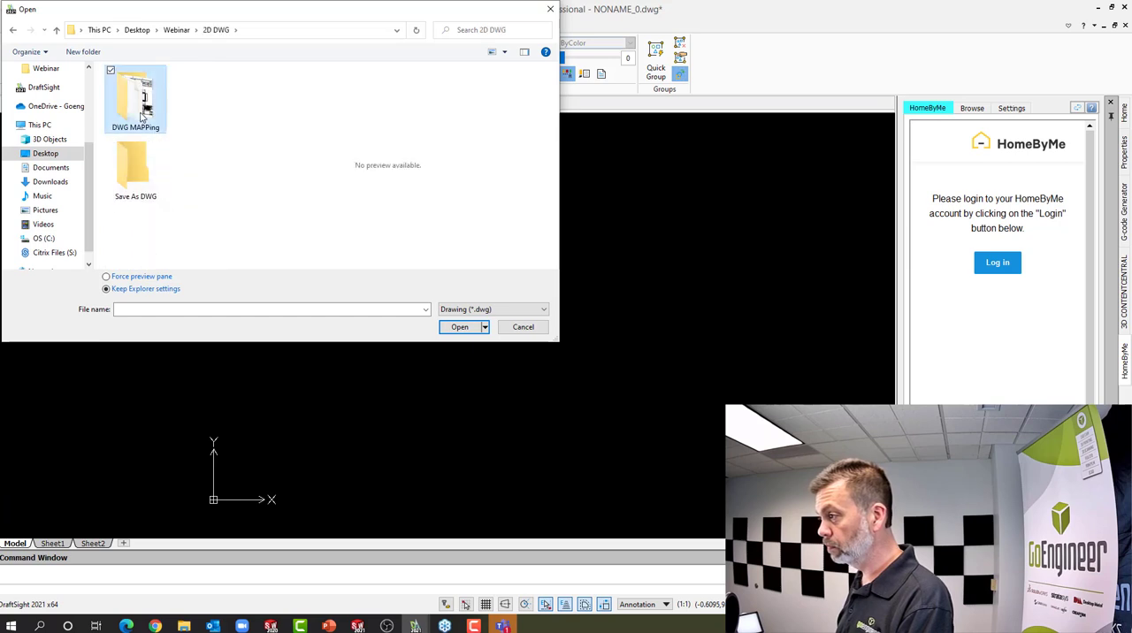
click(142, 87)
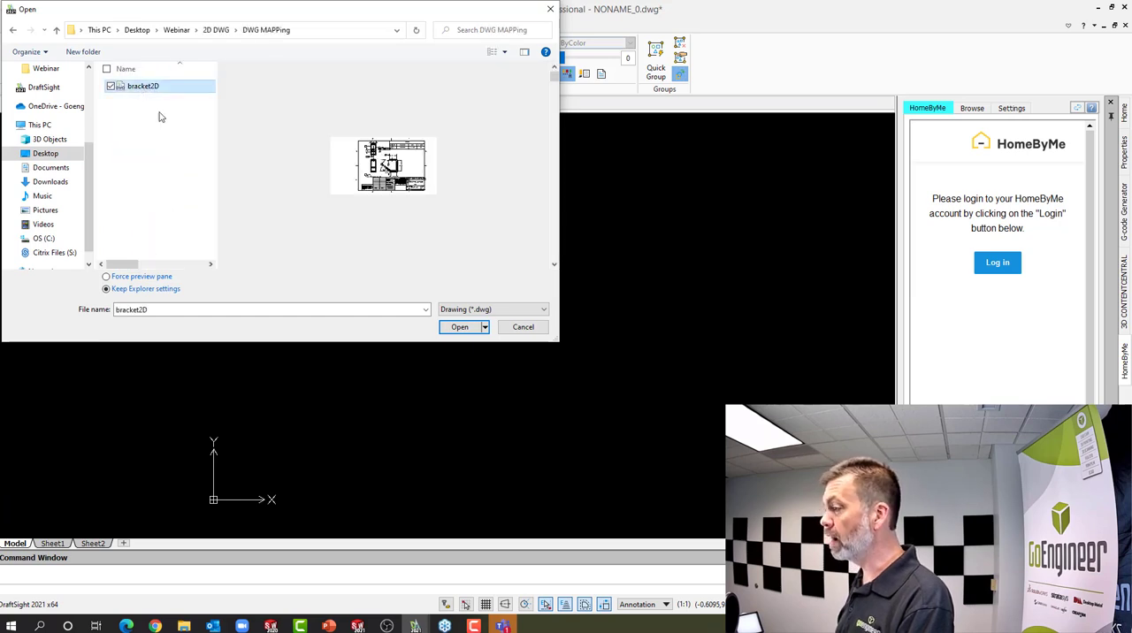
click(461, 328)
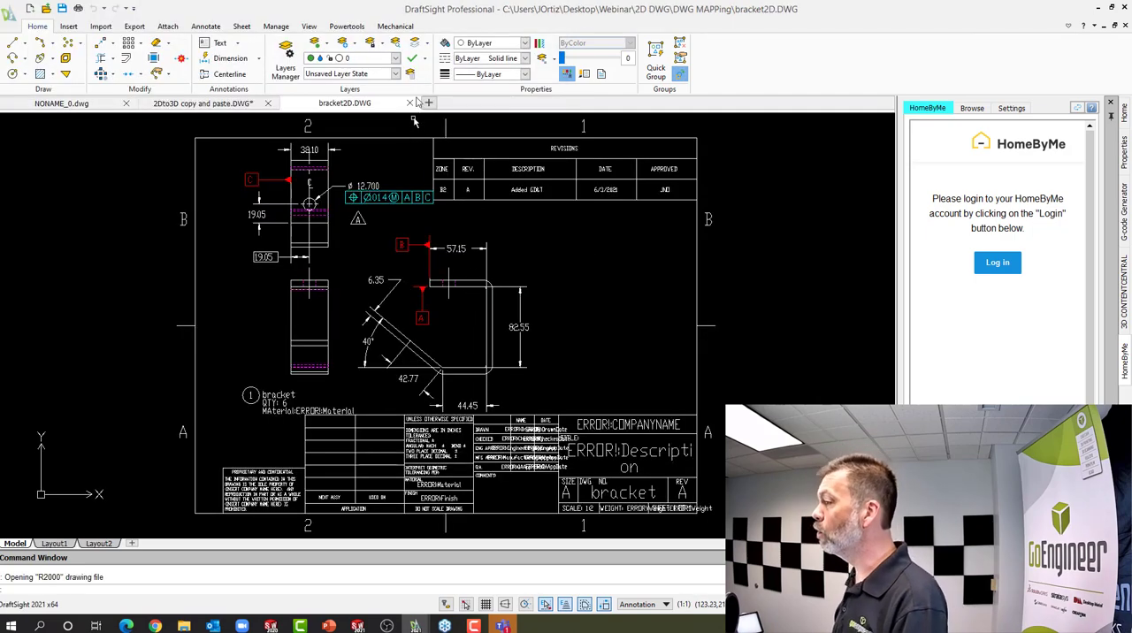
Hide the layers 0, BALLONS, CENTERLINES, DIMENSIONS, FORMAT, GDT, HIDDEN, MODEL and NOTES one after another
click(395, 58)
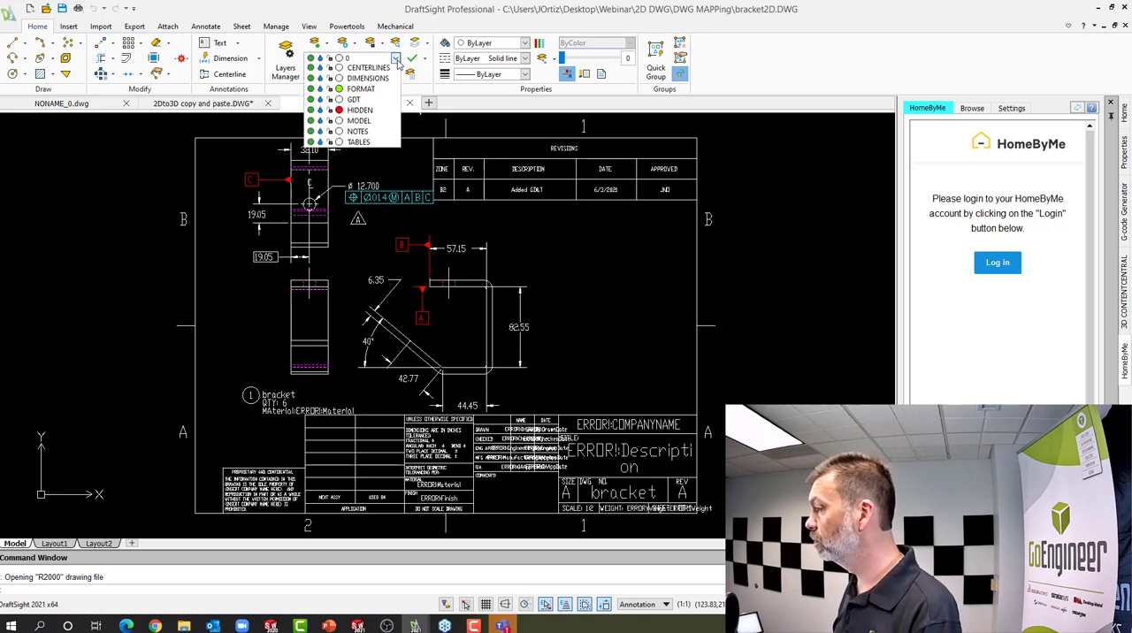
click(311, 71)
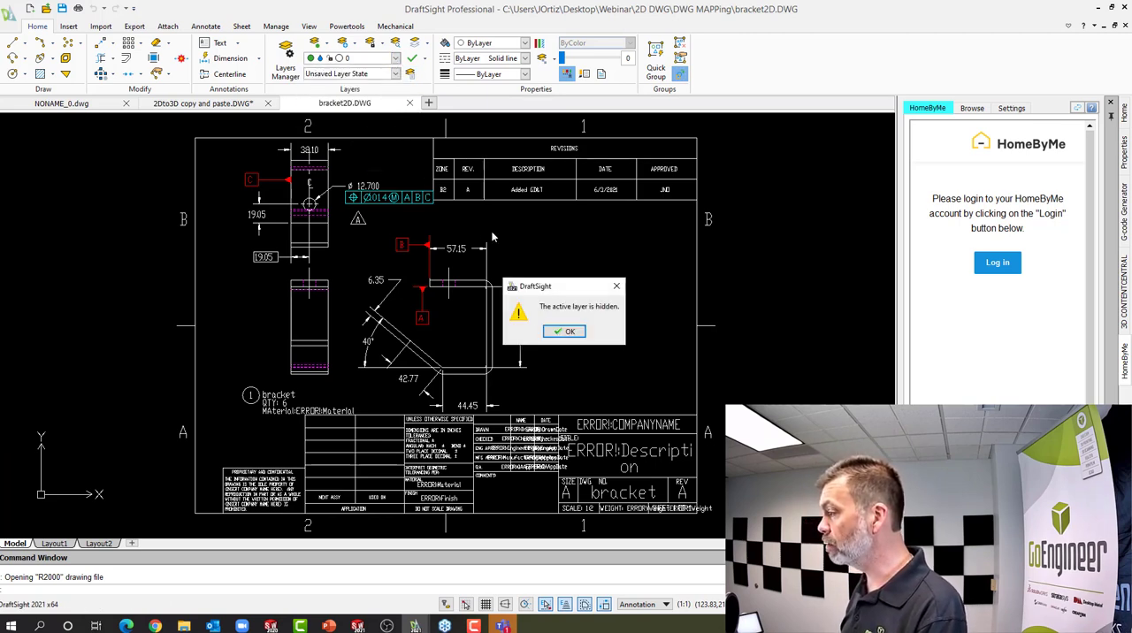
click(570, 332)
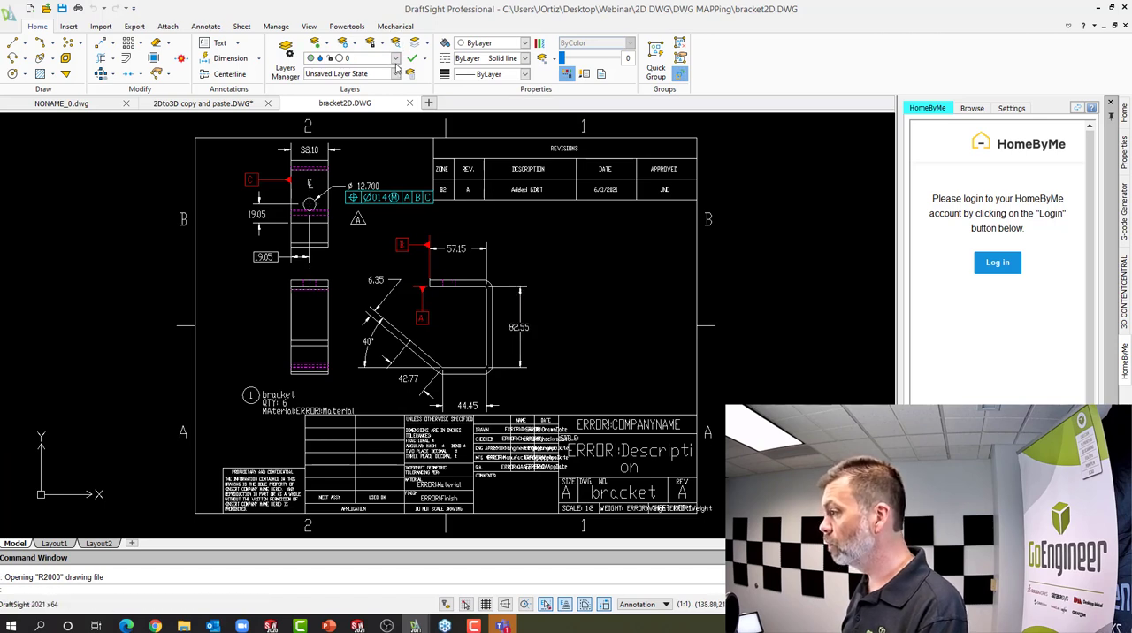
click(396, 59)
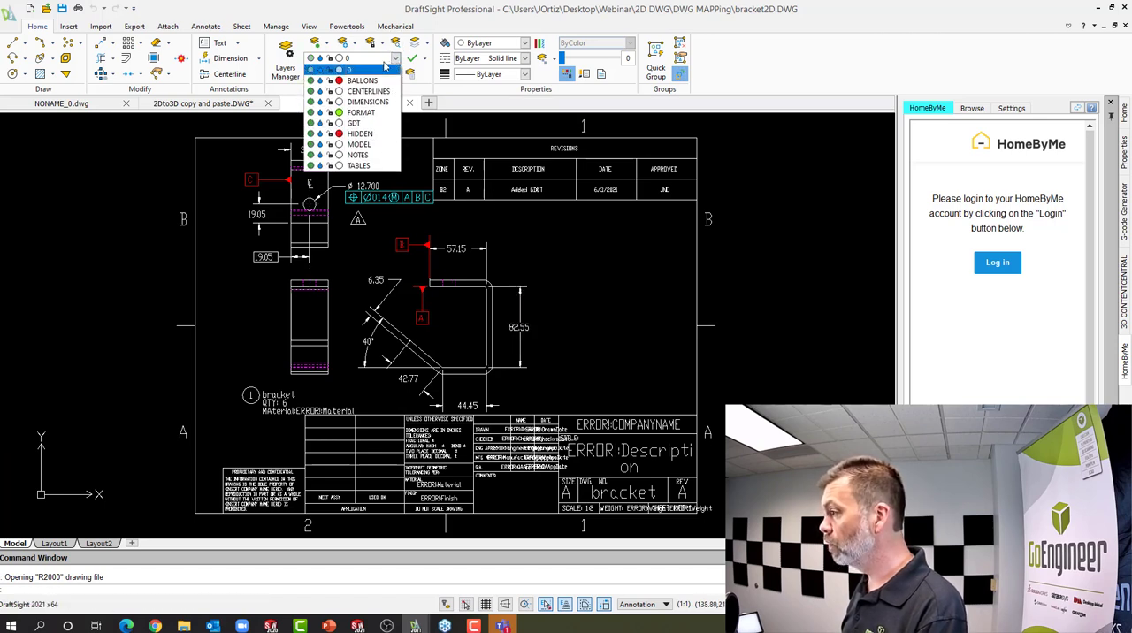
click(310, 80)
click(310, 91)
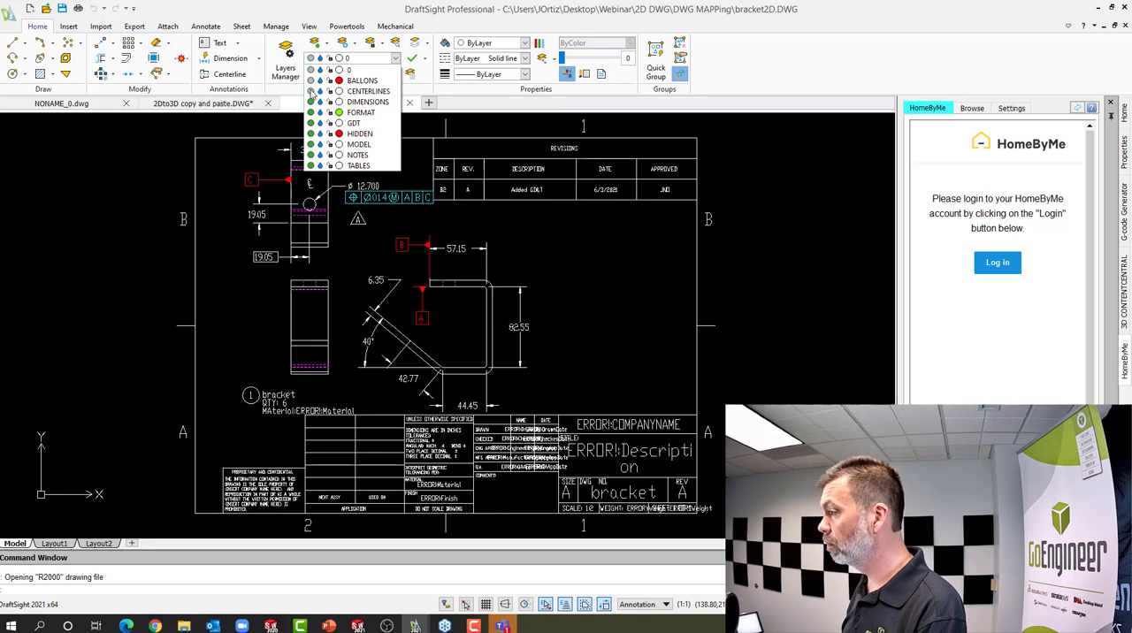
click(310, 102)
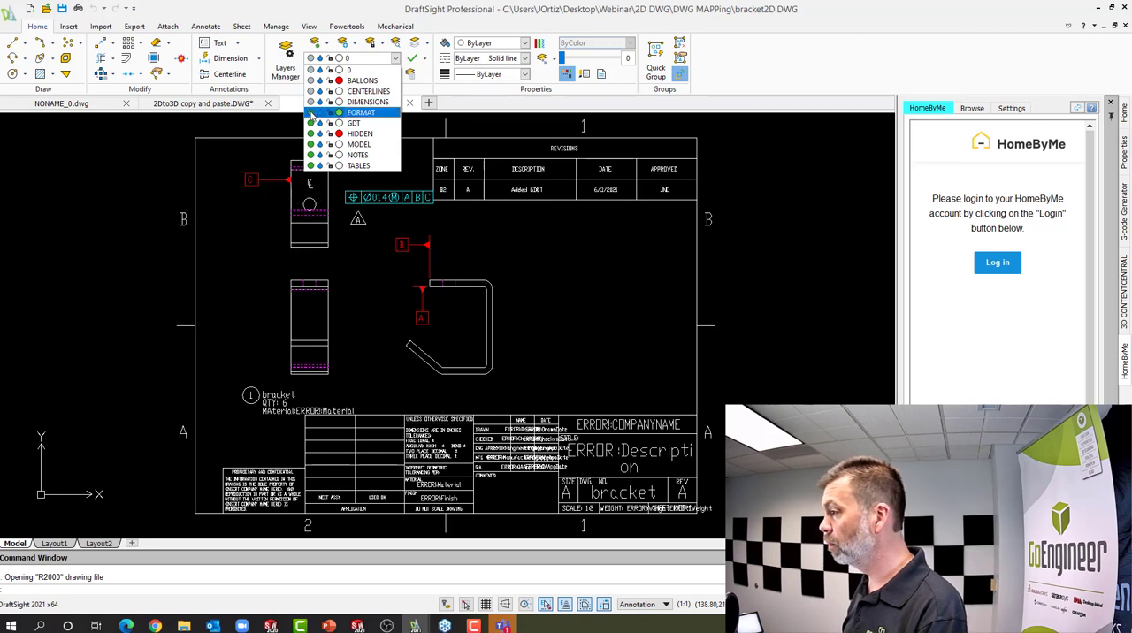
click(310, 113)
click(310, 123)
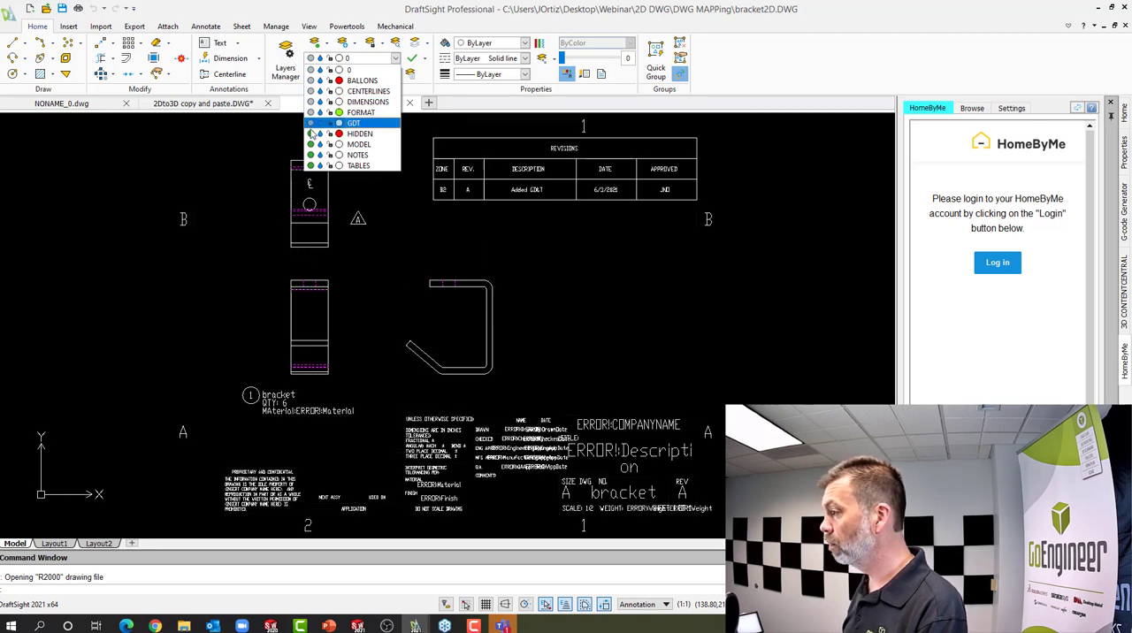
click(310, 134)
click(310, 144)
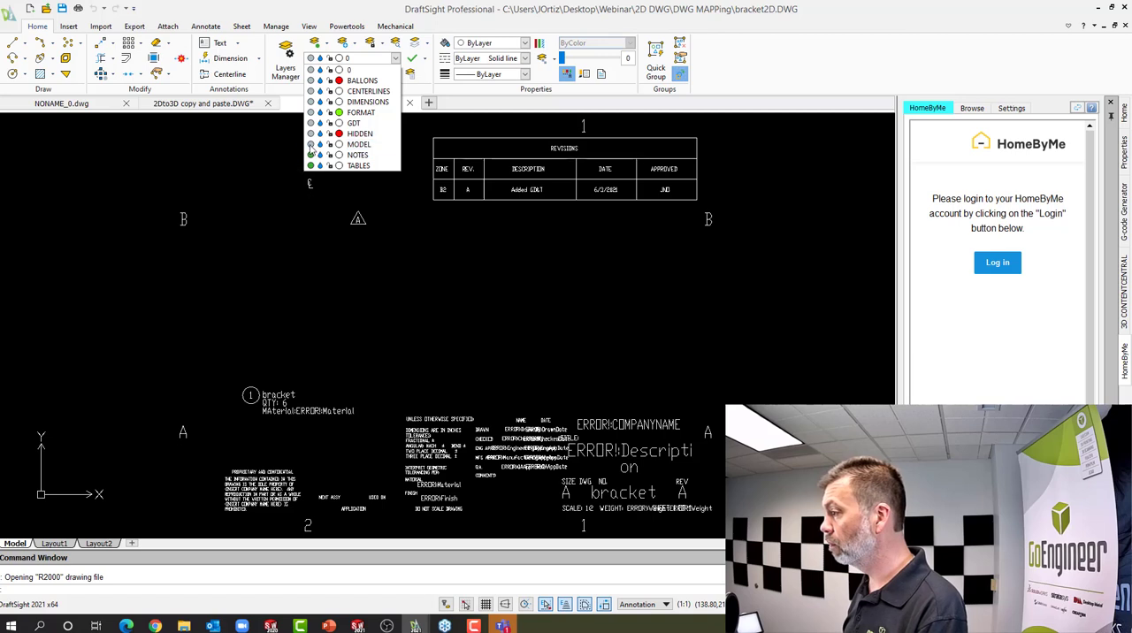
click(310, 155)
Show the layers MODEL, HIDDEN, GDT, FORMAT, DIMENSIONS, CENTERLINES, BALLONS and 0 again
click(310, 144)
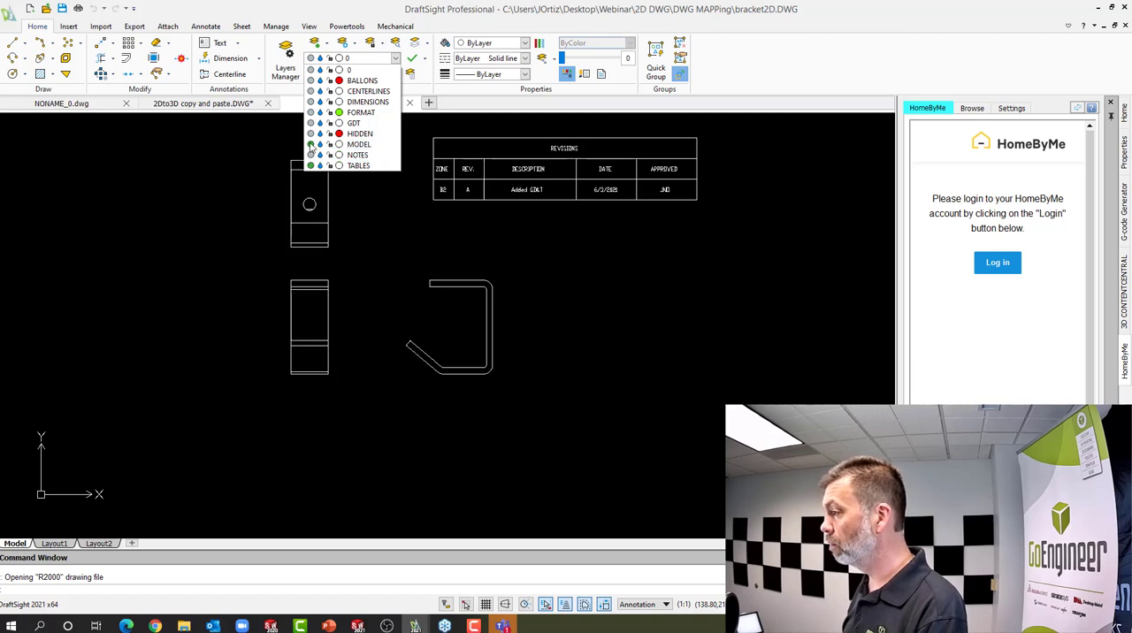
click(310, 133)
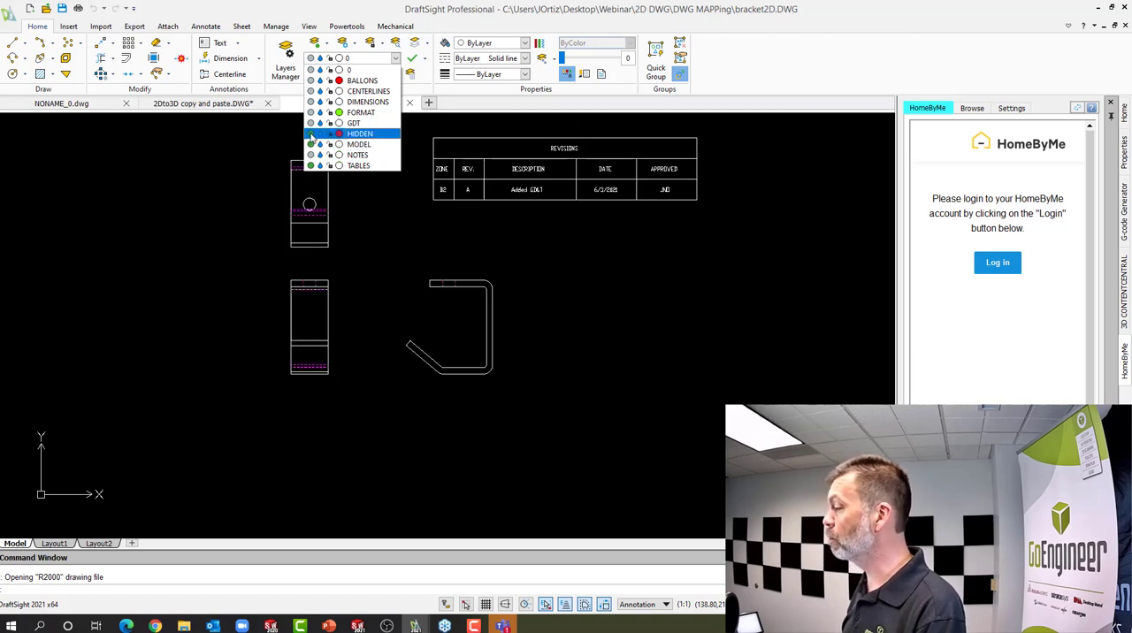
click(311, 123)
click(311, 112)
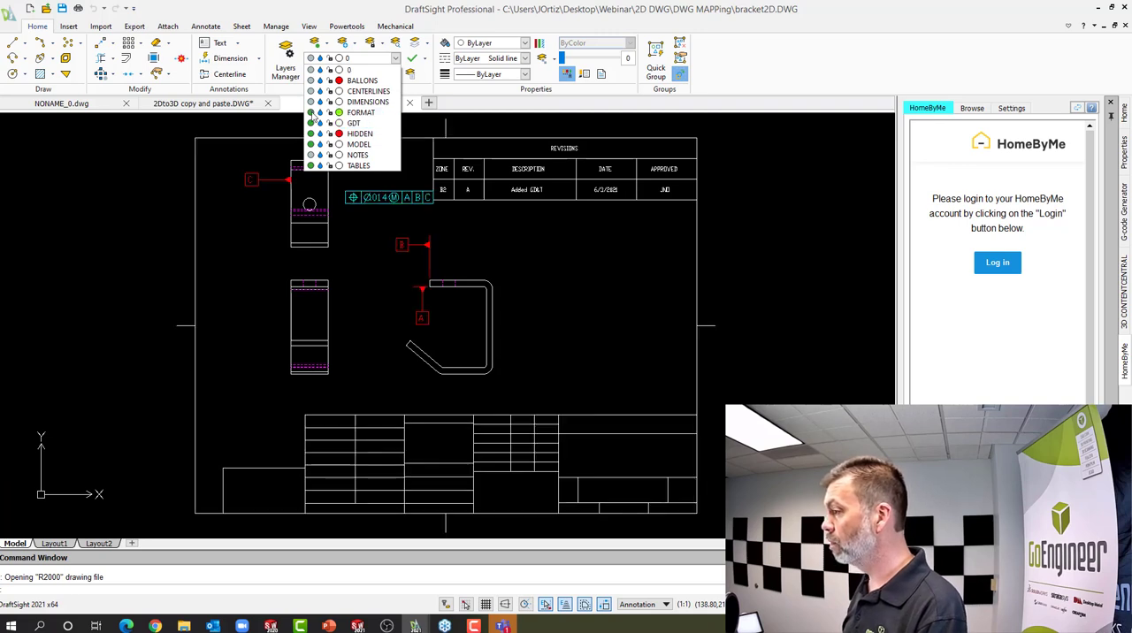
click(311, 102)
click(312, 91)
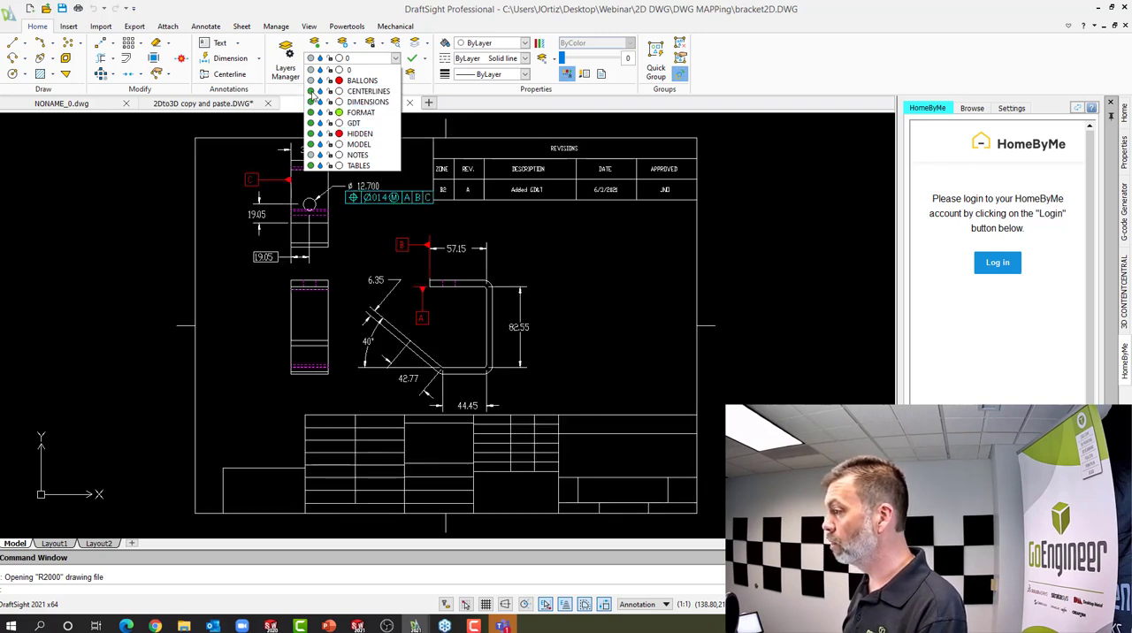
click(311, 81)
click(311, 70)
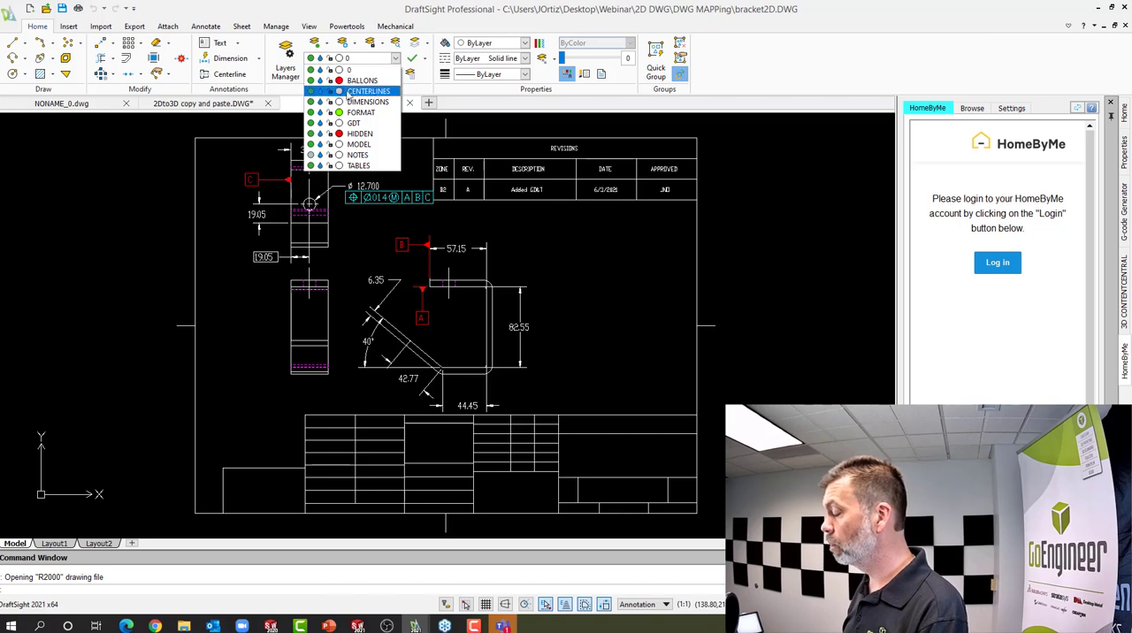
Close the layer list and switch to the running 2D to 3D slide show in PowerPoint
click(829, 77)
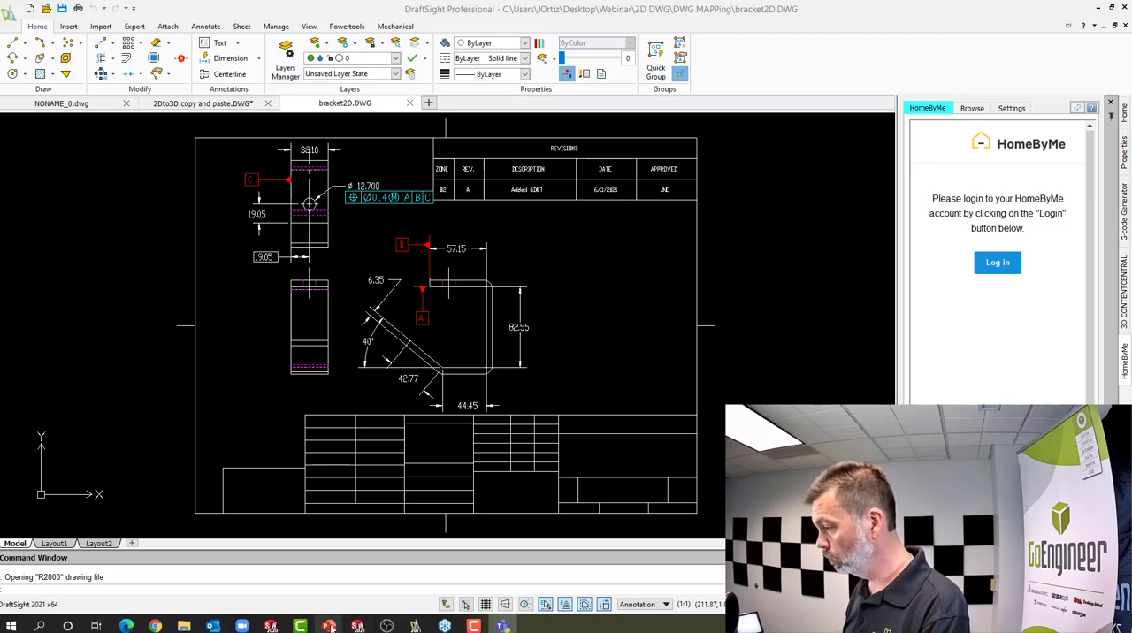
mouse_move(328, 626)
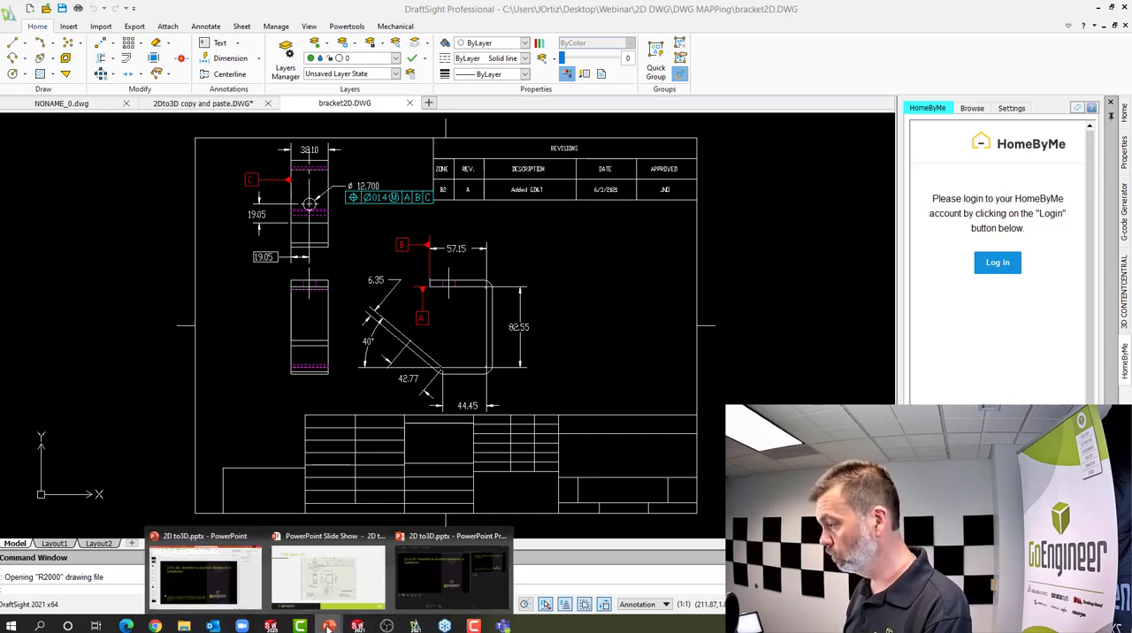
click(375, 593)
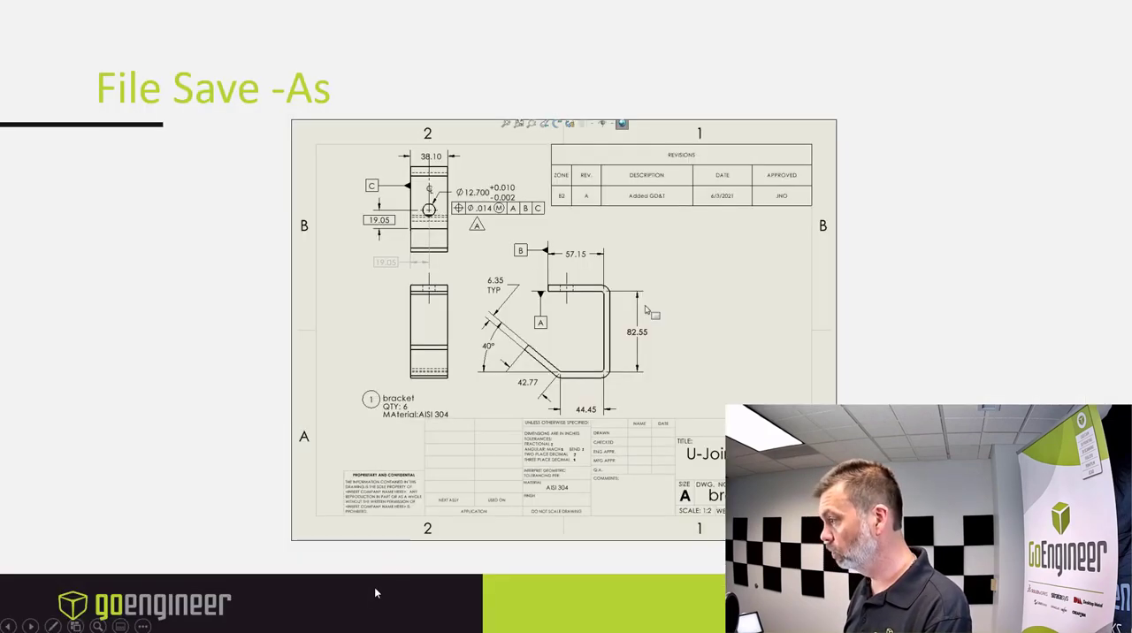
click(254, 307)
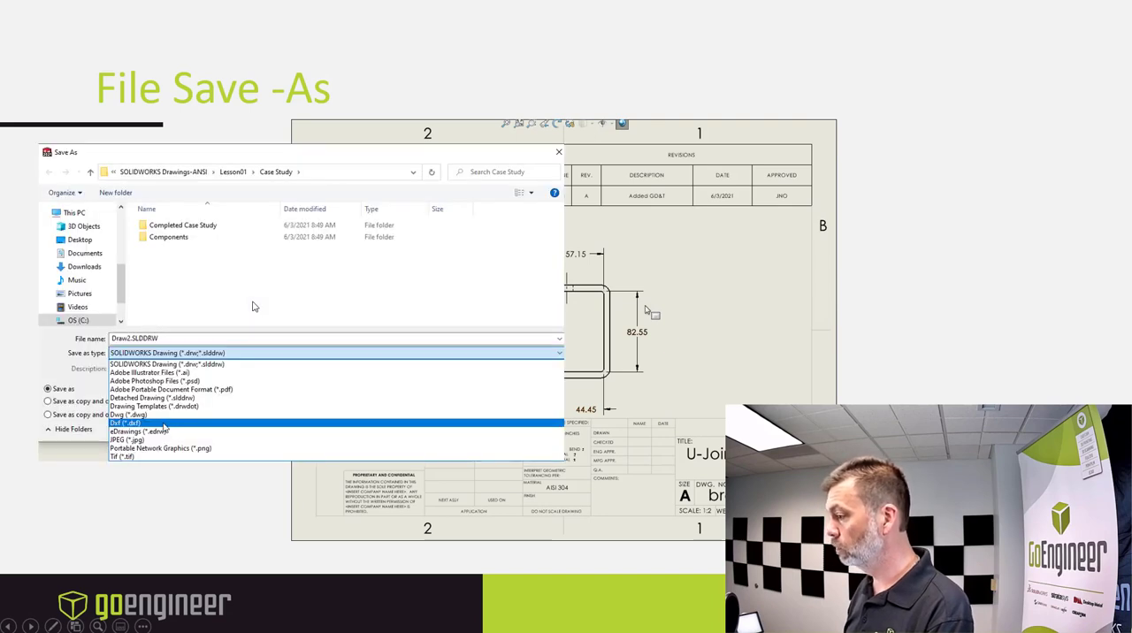
click(864, 320)
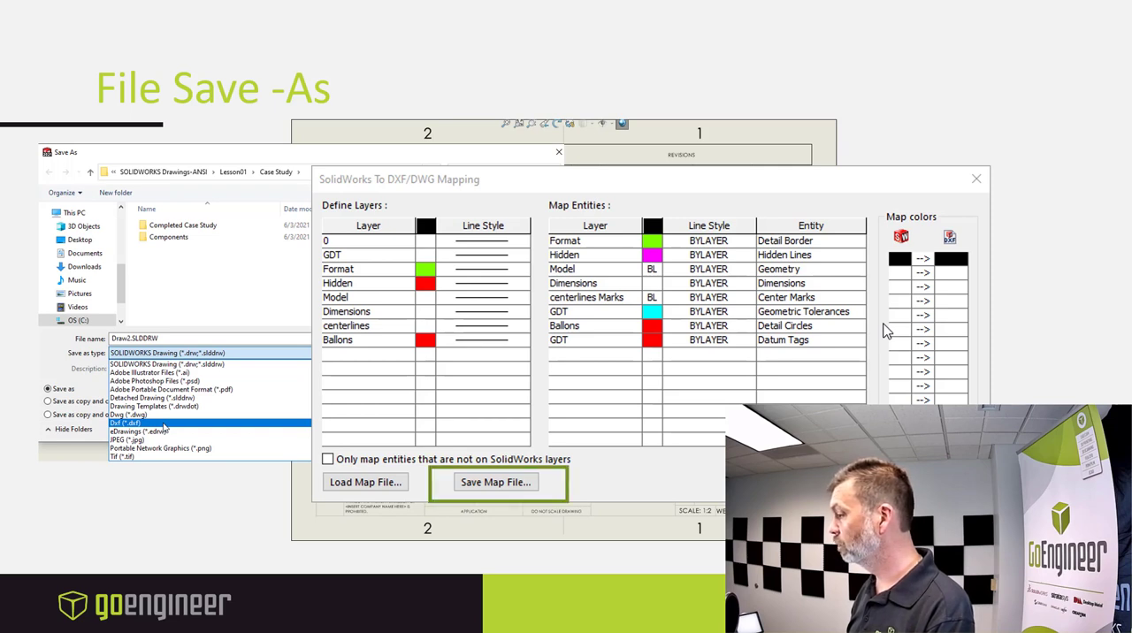
key(Right)
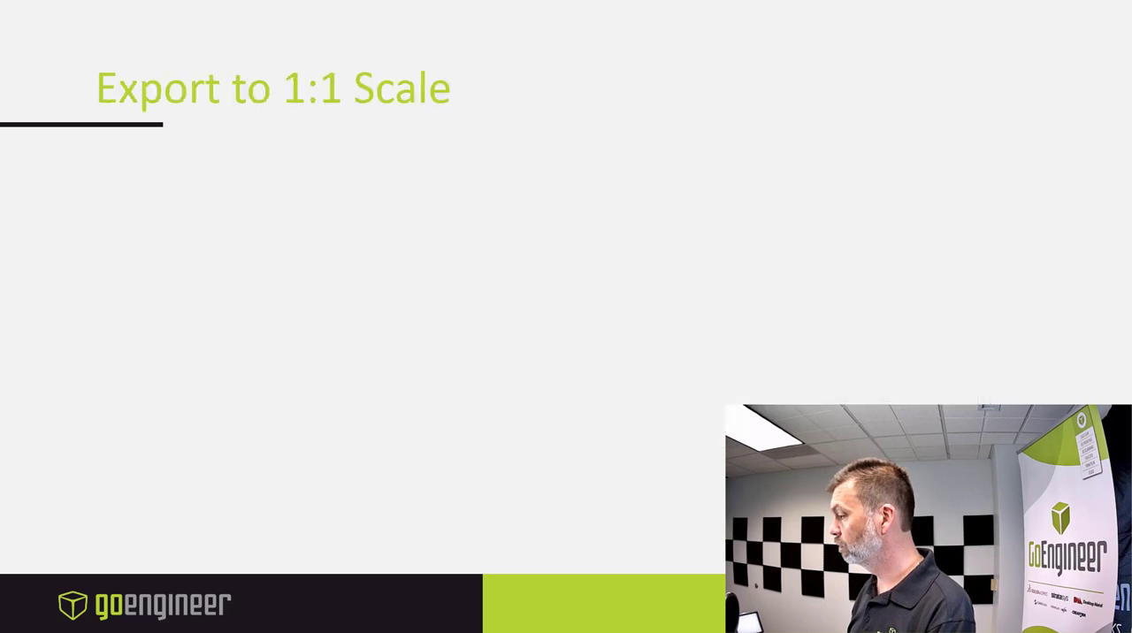
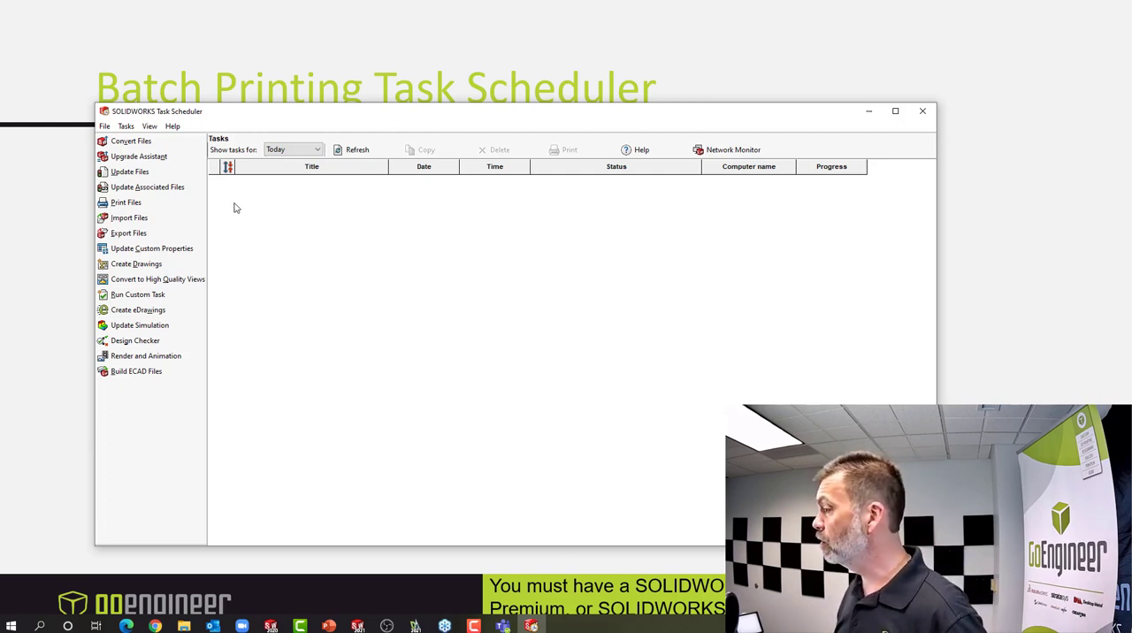
Start a new Print Files task and title it "Late night Print Files"
click(126, 203)
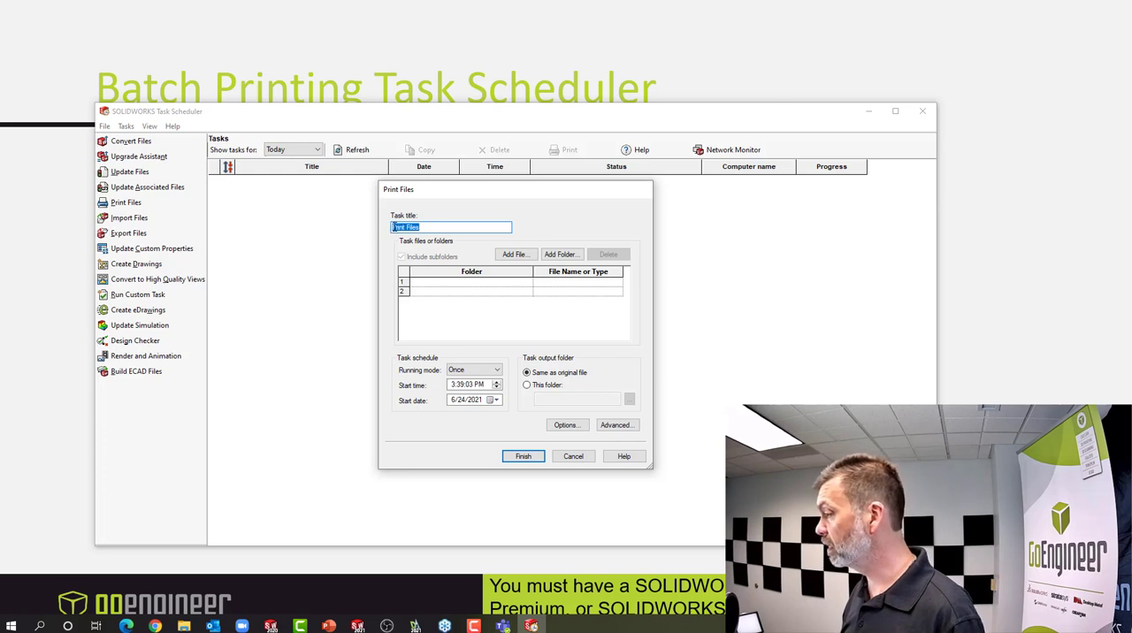
click(392, 227)
text(Late n)
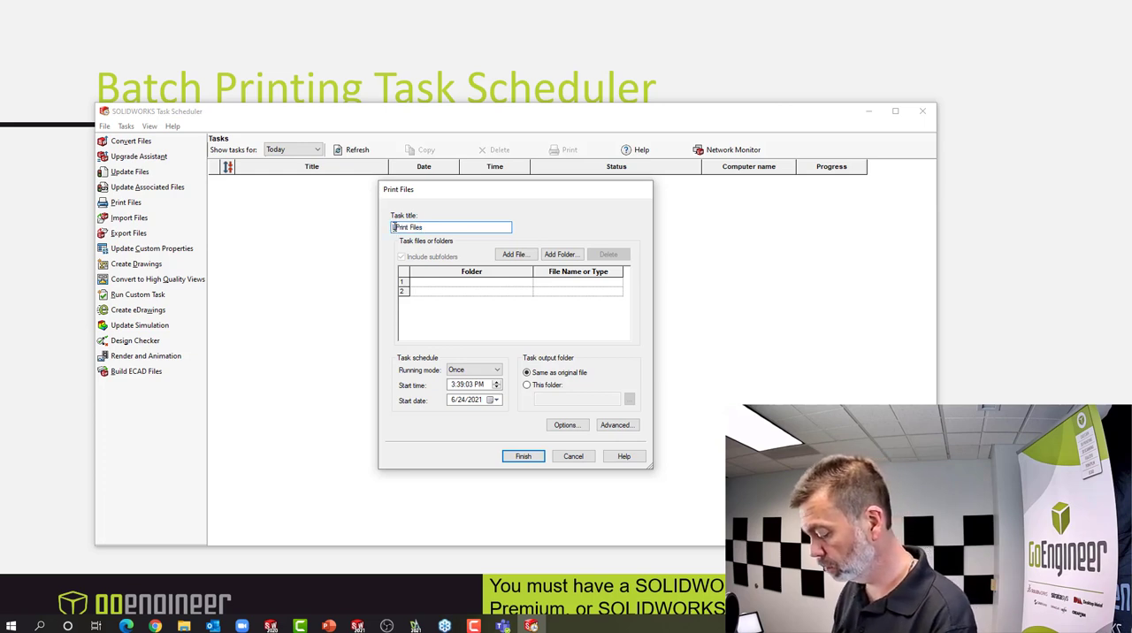
text(ight)
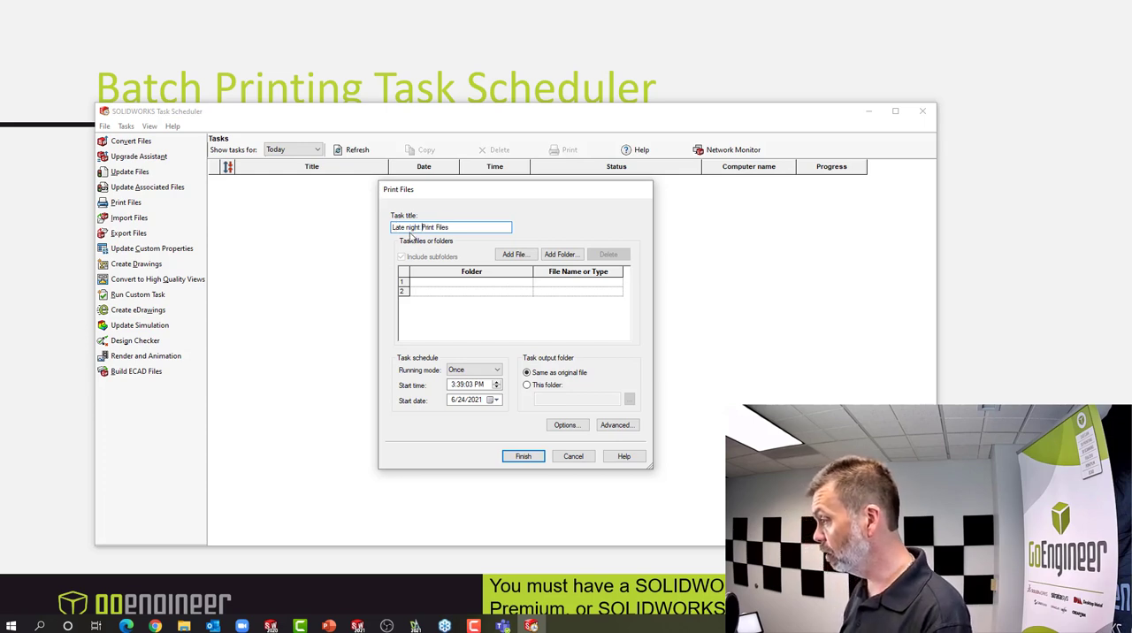
Add the Batch Print folder from the desktop's Webinar folder to the print task
click(552, 256)
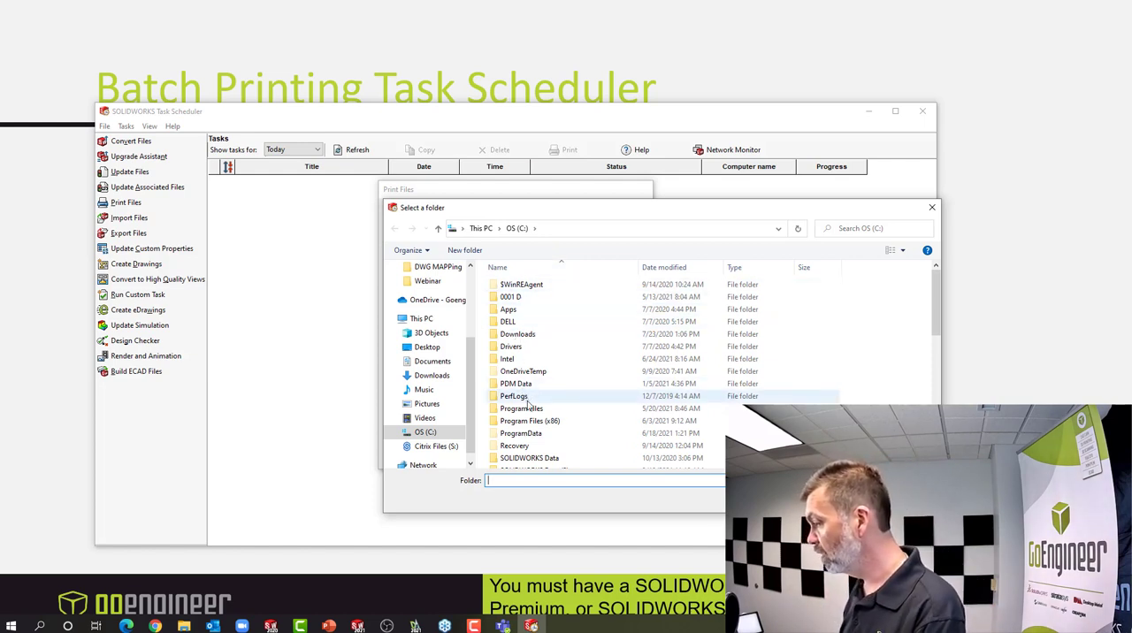
click(429, 347)
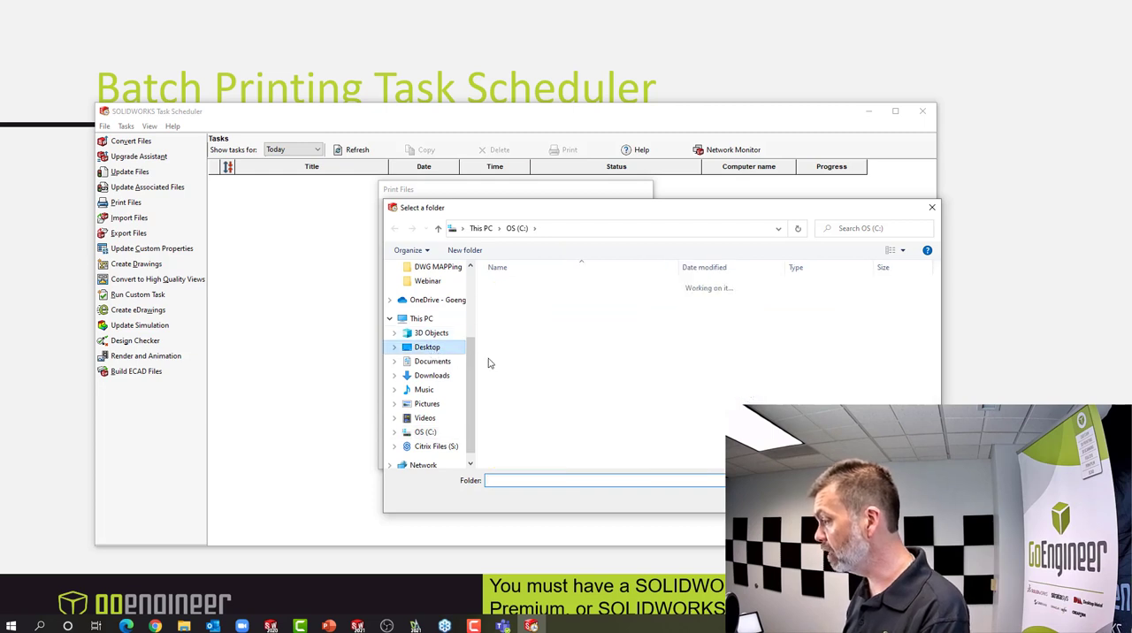
scroll(544, 416, down, 3)
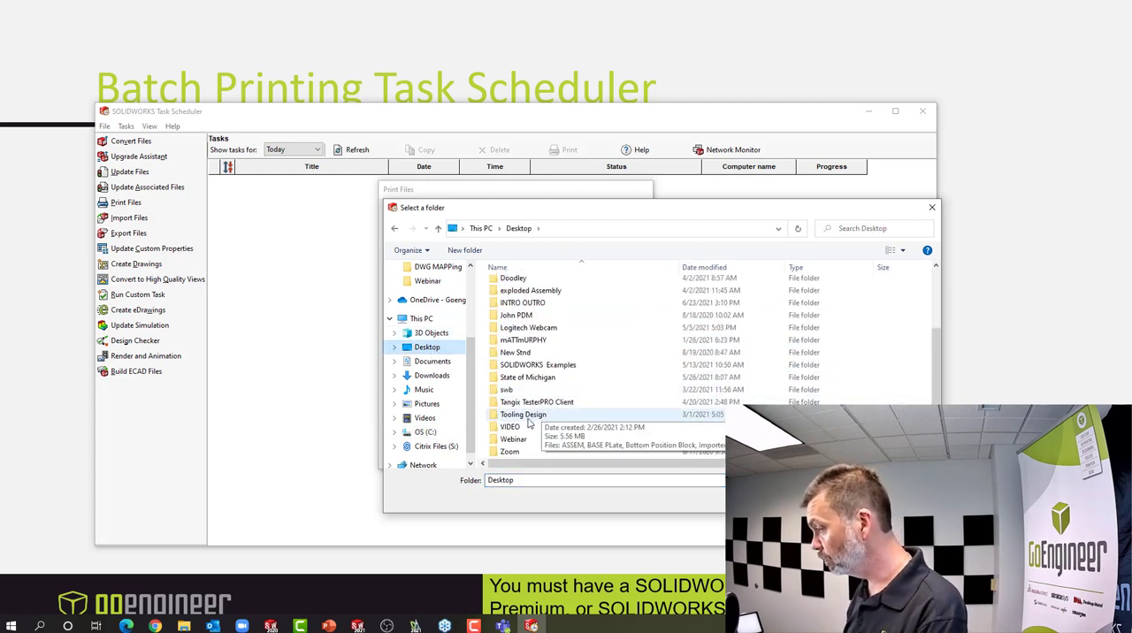
double_click(518, 439)
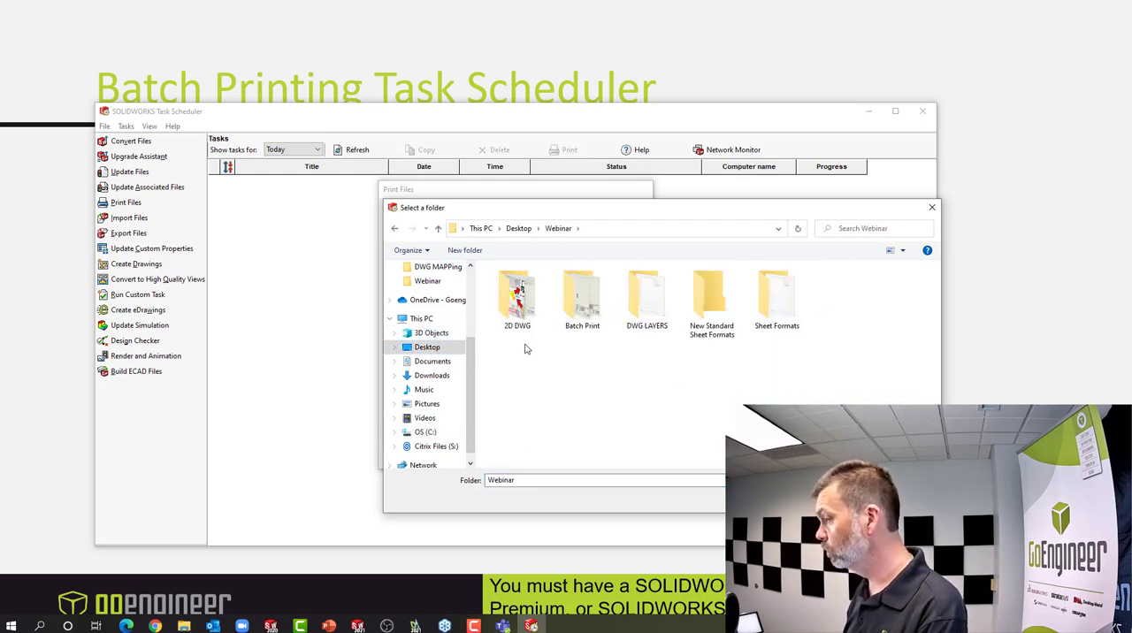
double_click(590, 305)
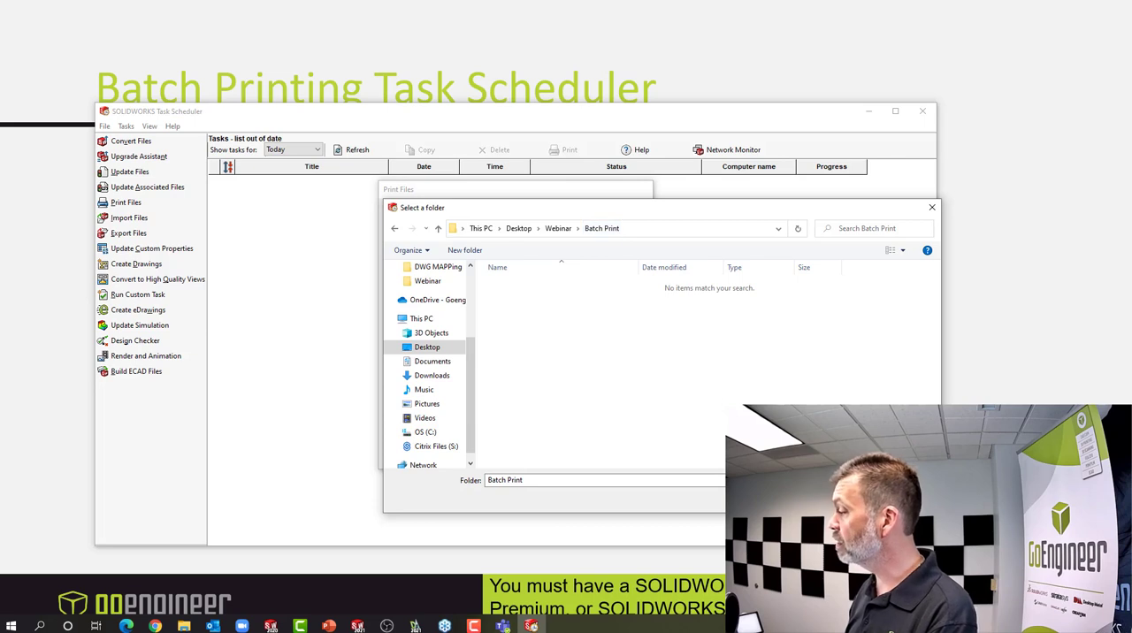
click(842, 500)
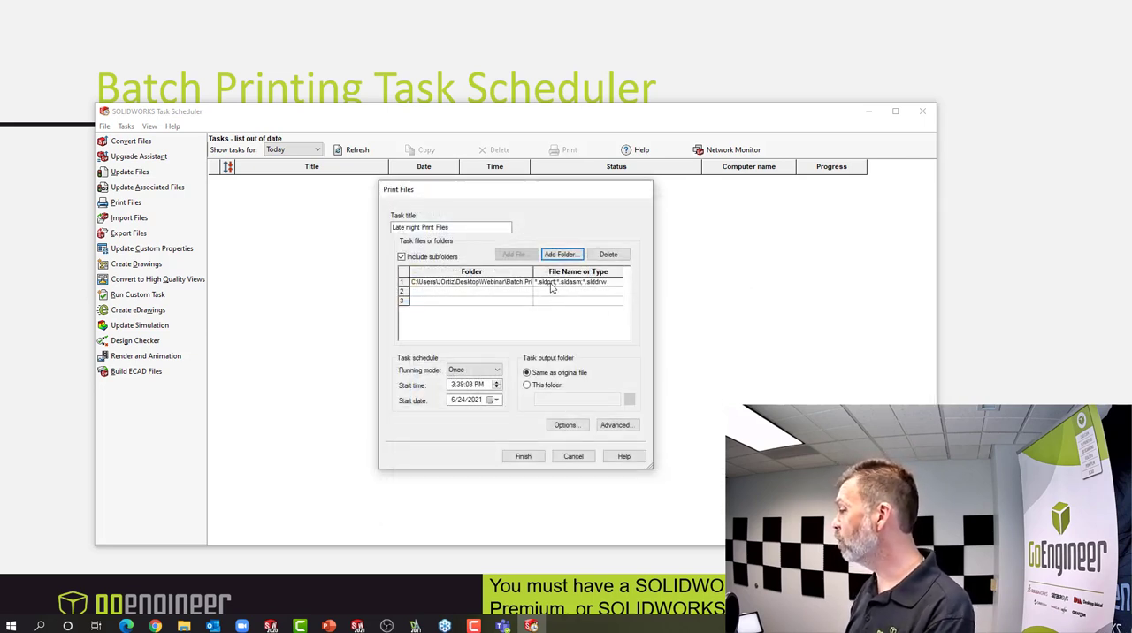
Limit the task's file type to *.drw;*.slddrw and schedule it for 5:39:03 PM on 6/25/2021
click(550, 283)
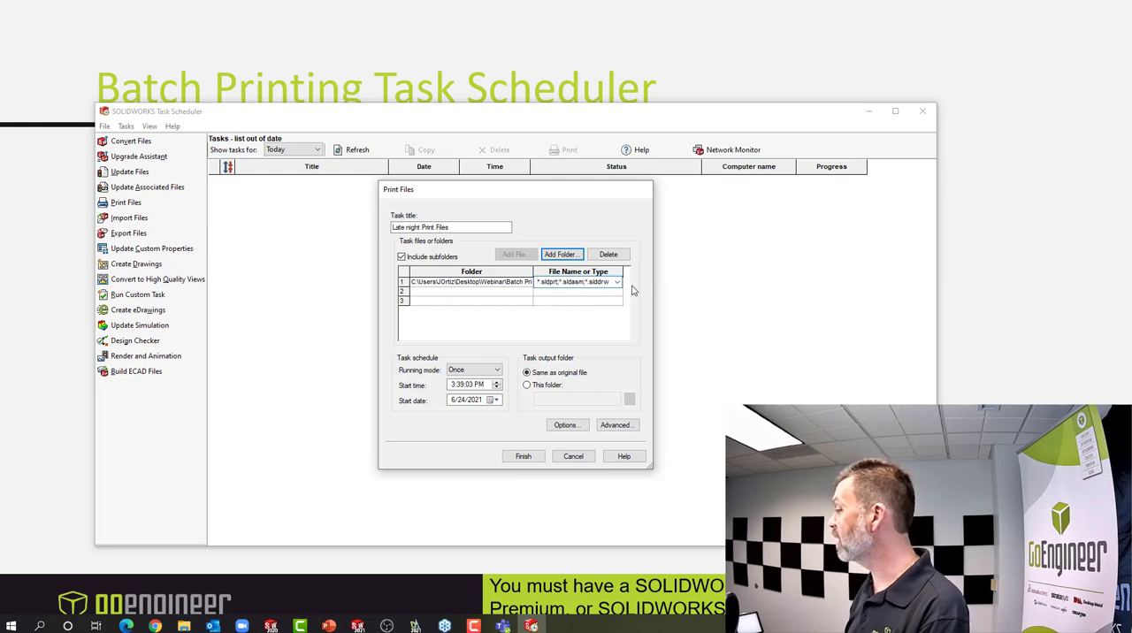
click(618, 283)
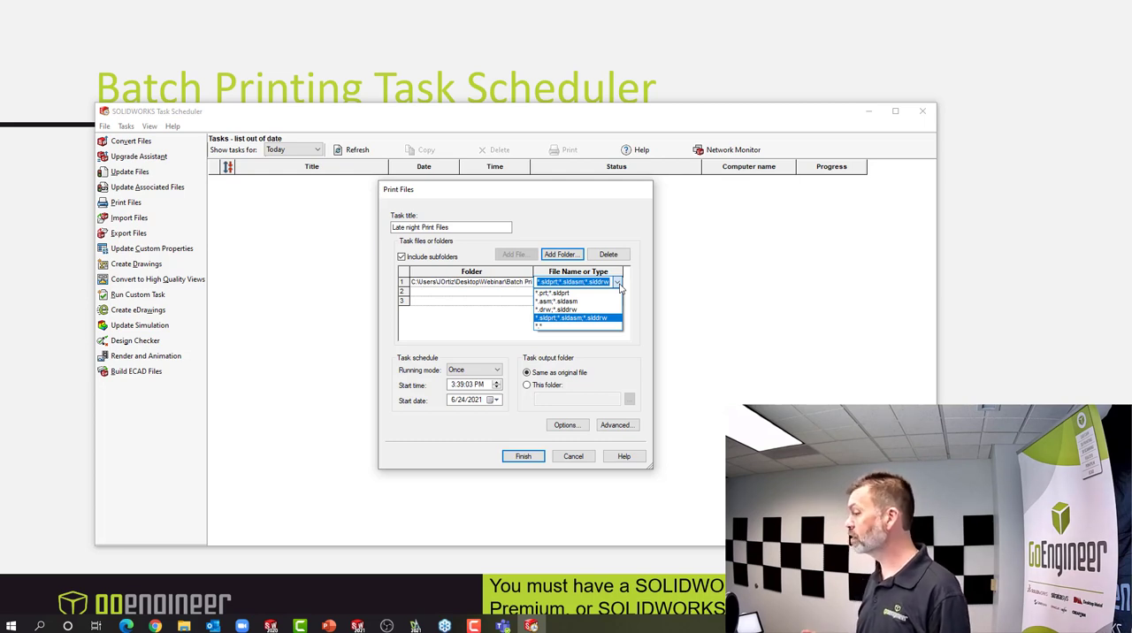
click(574, 311)
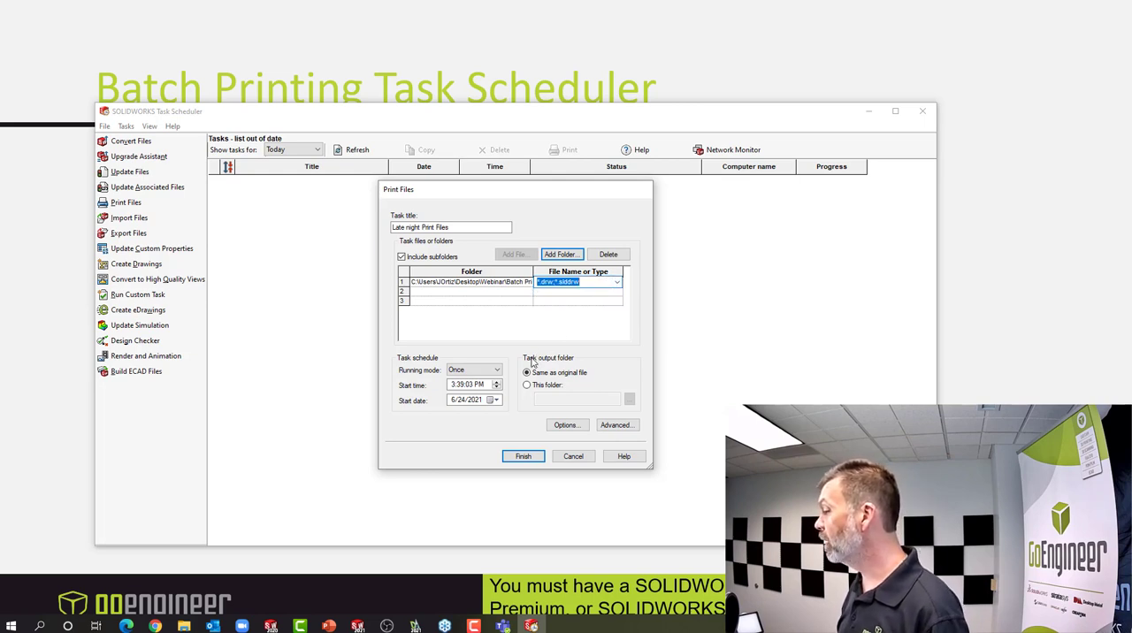
click(452, 384)
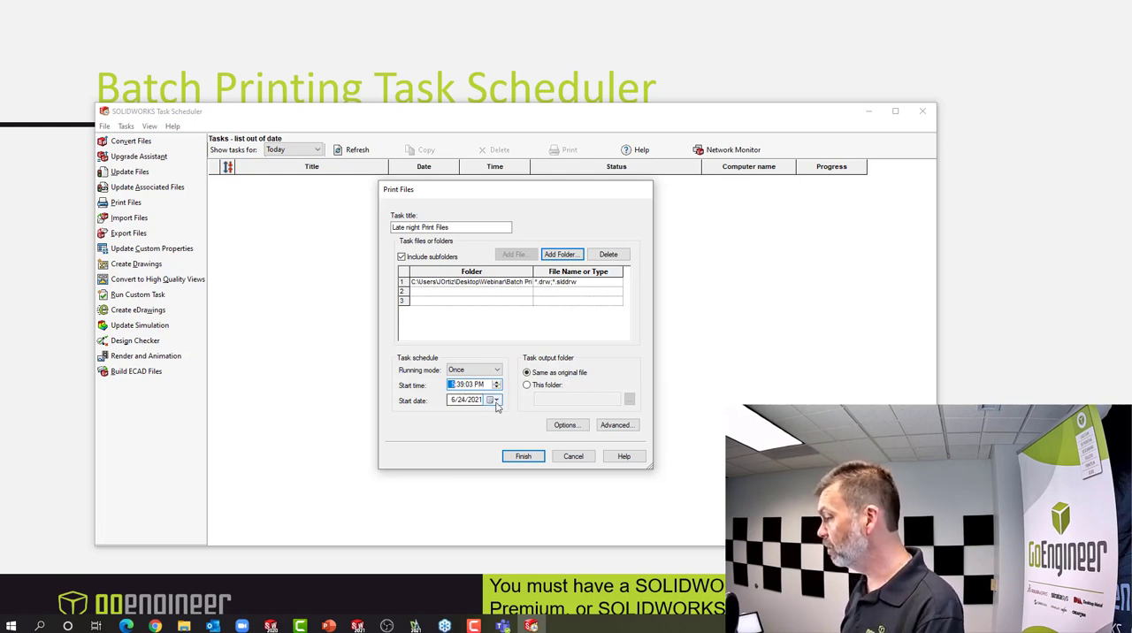
click(497, 400)
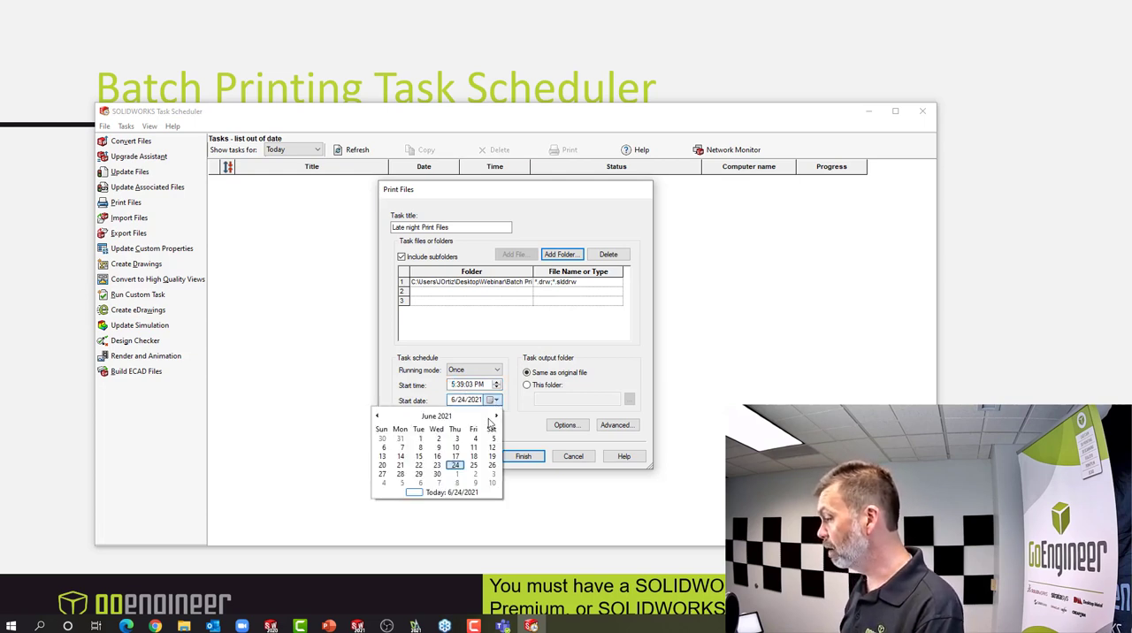
click(474, 465)
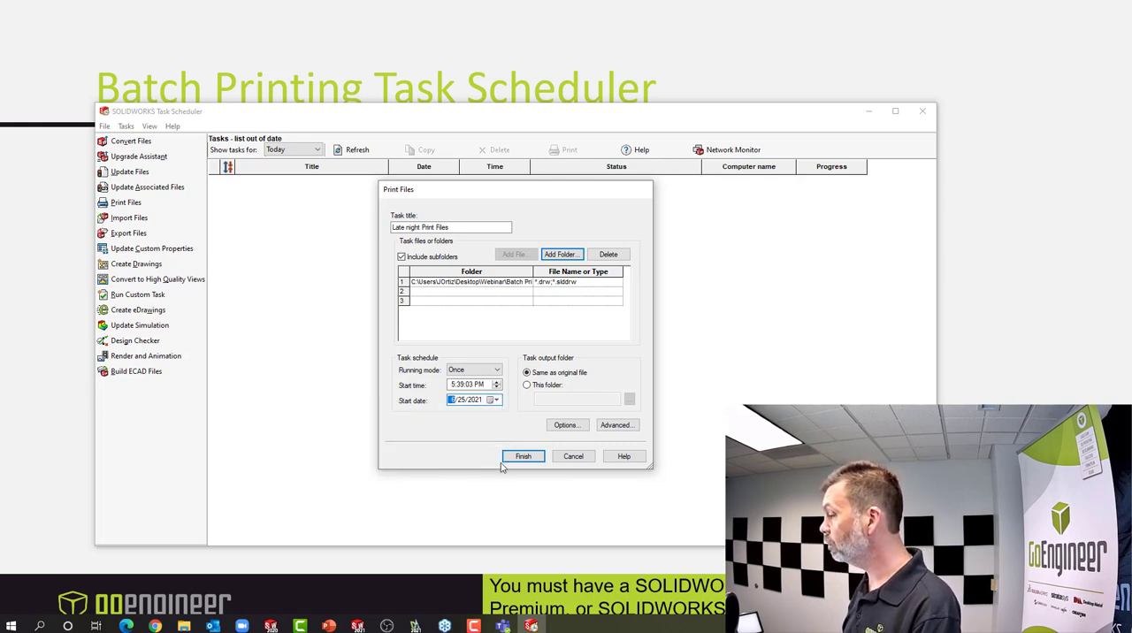
Accept the print options with all sheets and one copy, and finish the scheduled print task
click(575, 427)
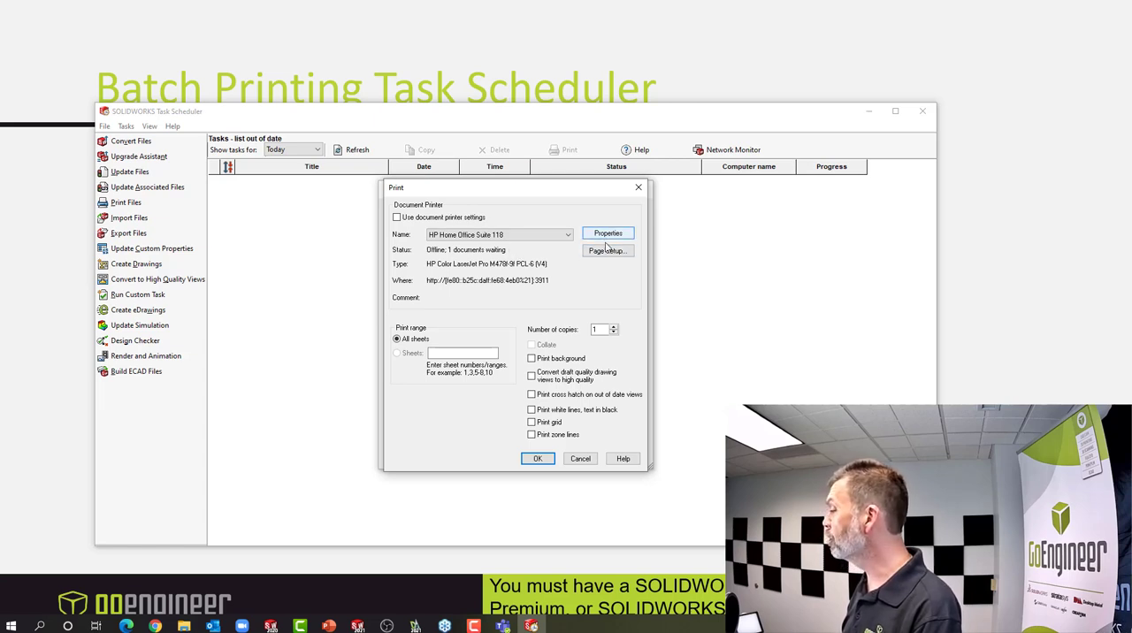
click(537, 459)
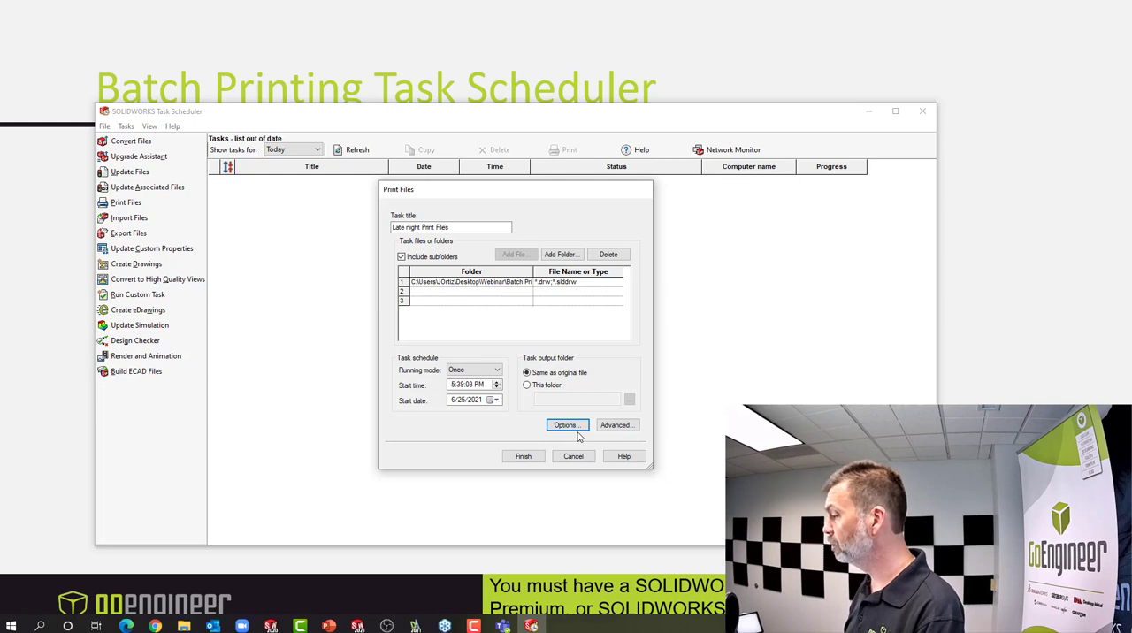
click(524, 456)
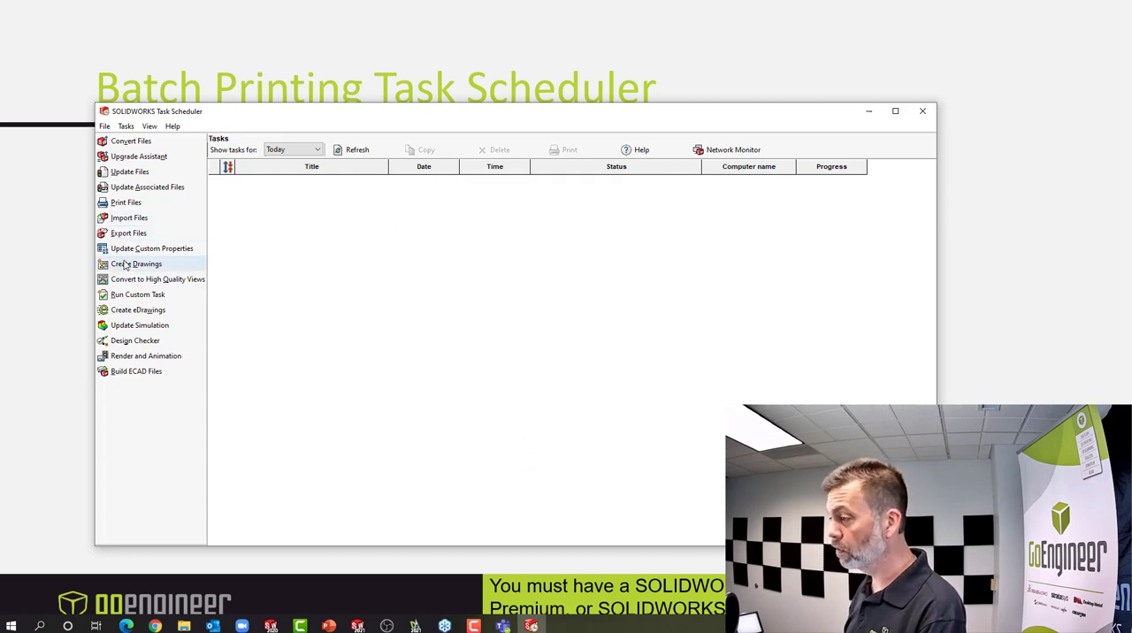
Create another Print Files task for the Batch Print folder with the default title, file types and schedule
click(126, 203)
click(560, 254)
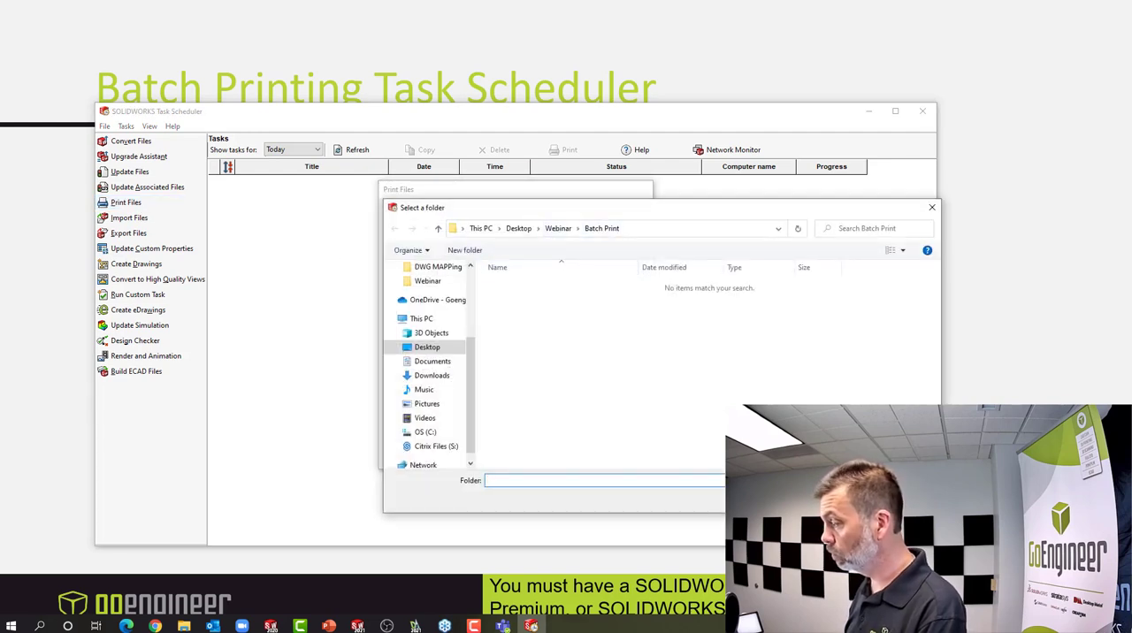
click(835, 500)
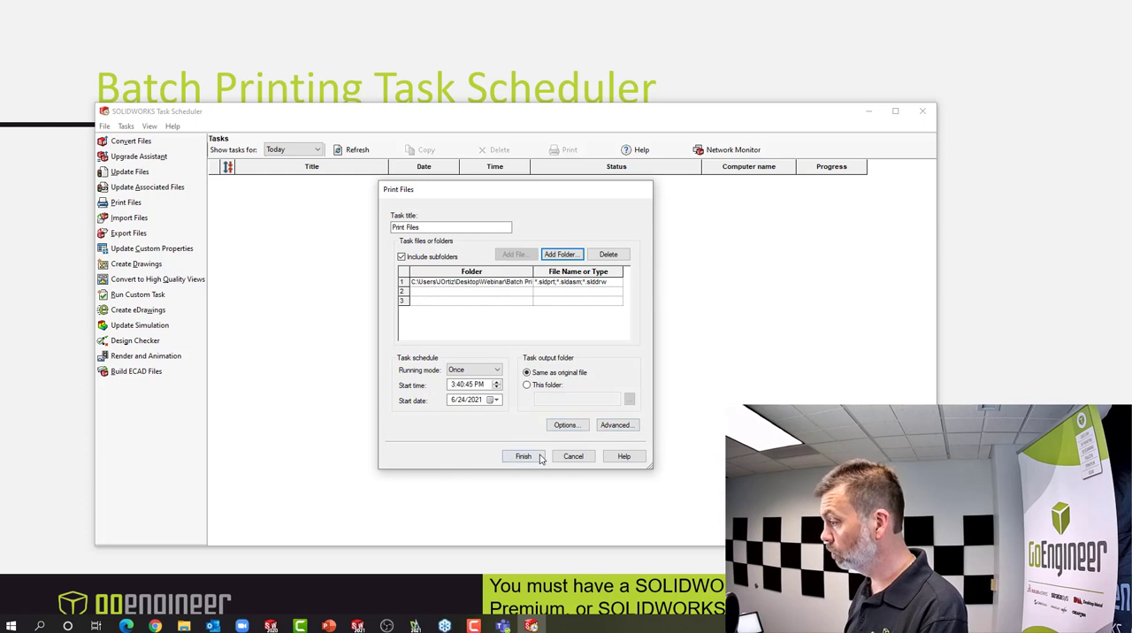
click(523, 457)
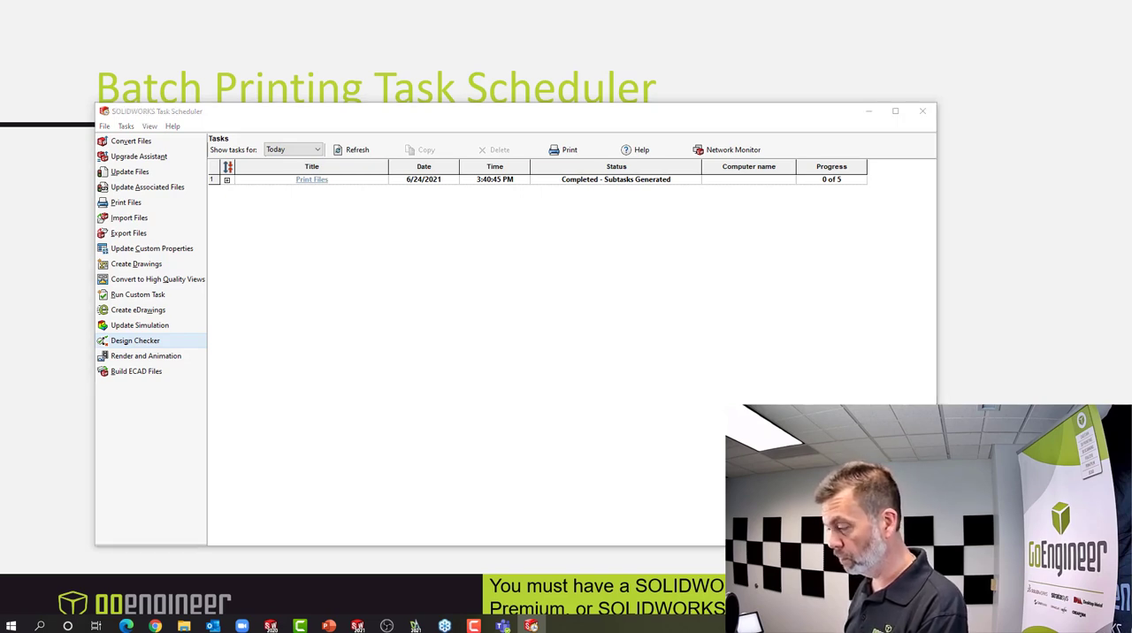
Open the Batch Print folder inside Webinar in File Explorer, examine its drawing files and close the window
key(super+e)
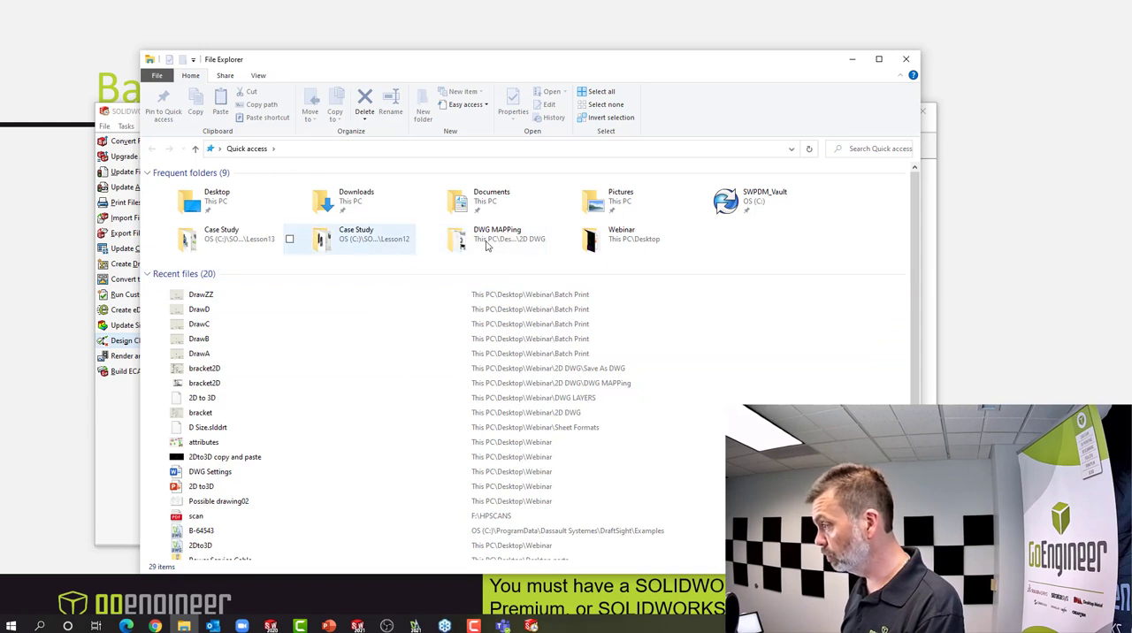
double_click(609, 242)
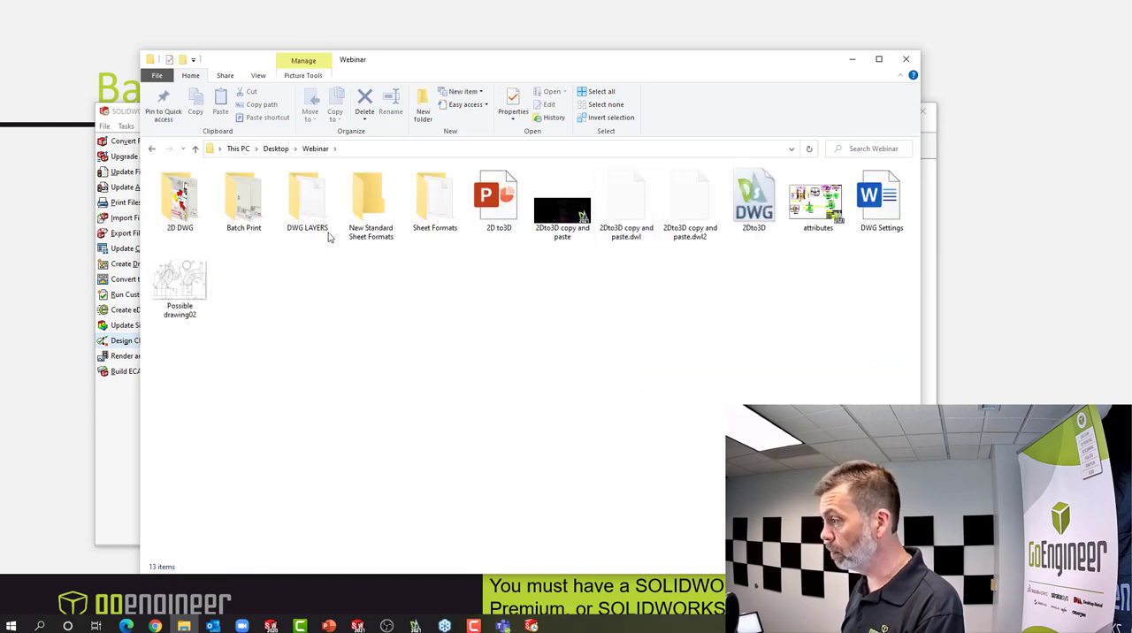
double_click(257, 216)
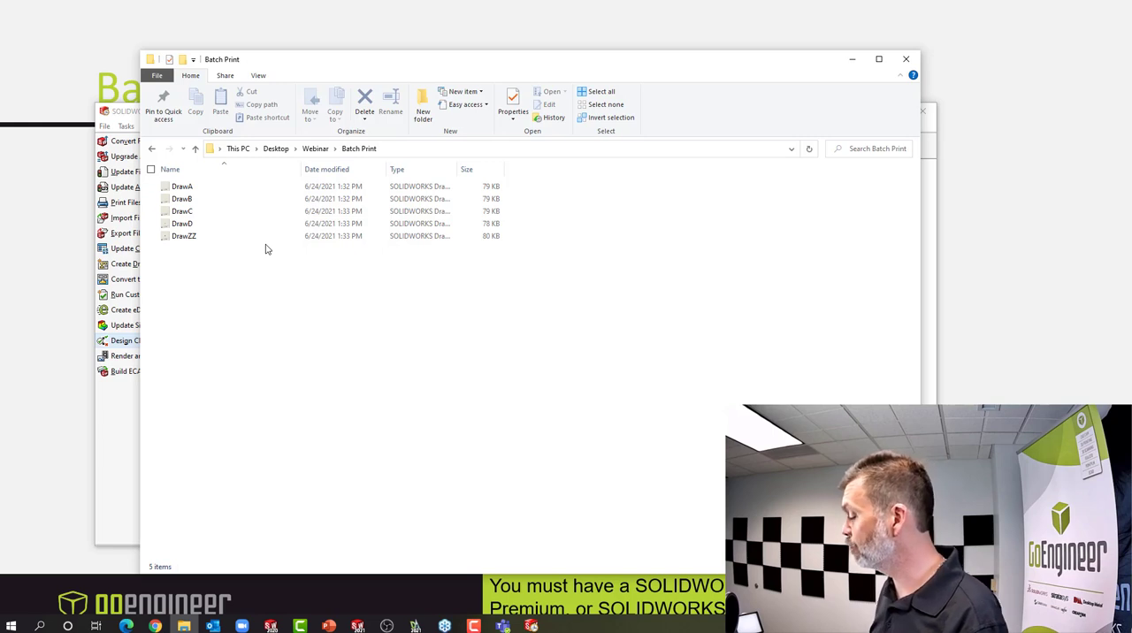
click(908, 60)
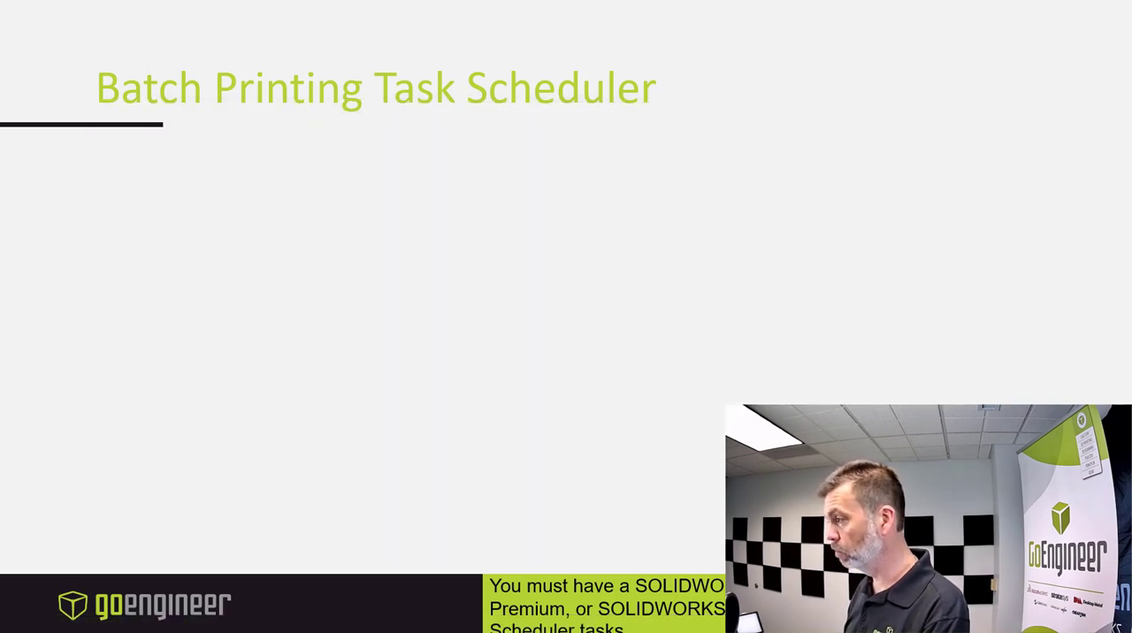
Advance the PowerPoint slide show through the Batch Printing Task Scheduler and 2D to 3D slides to "PDF to picture file"
click(268, 516)
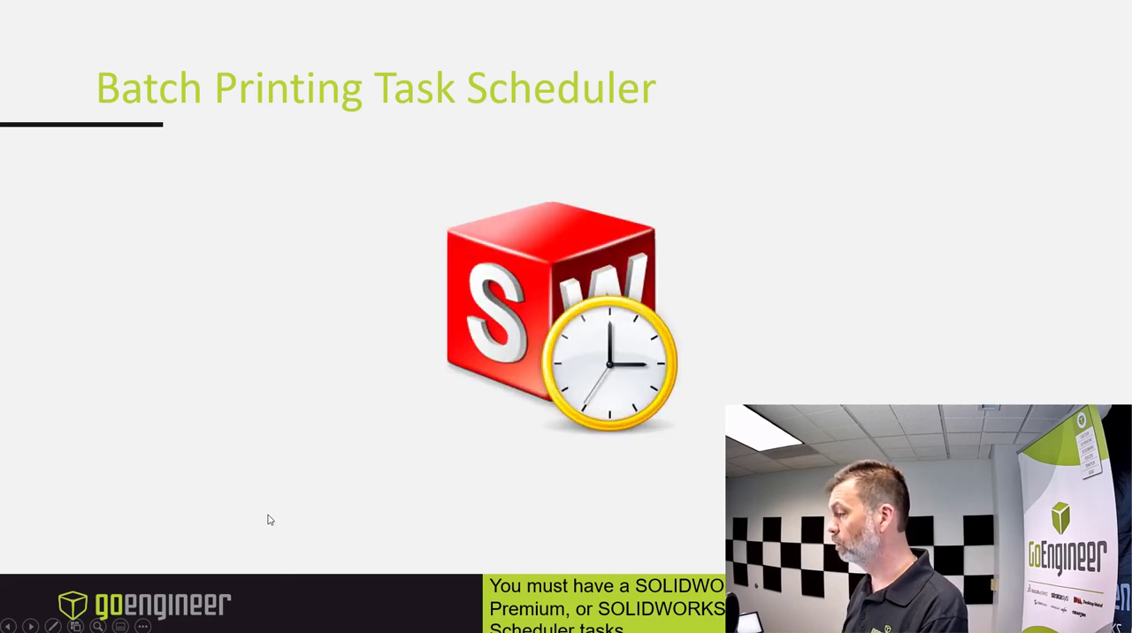
click(270, 520)
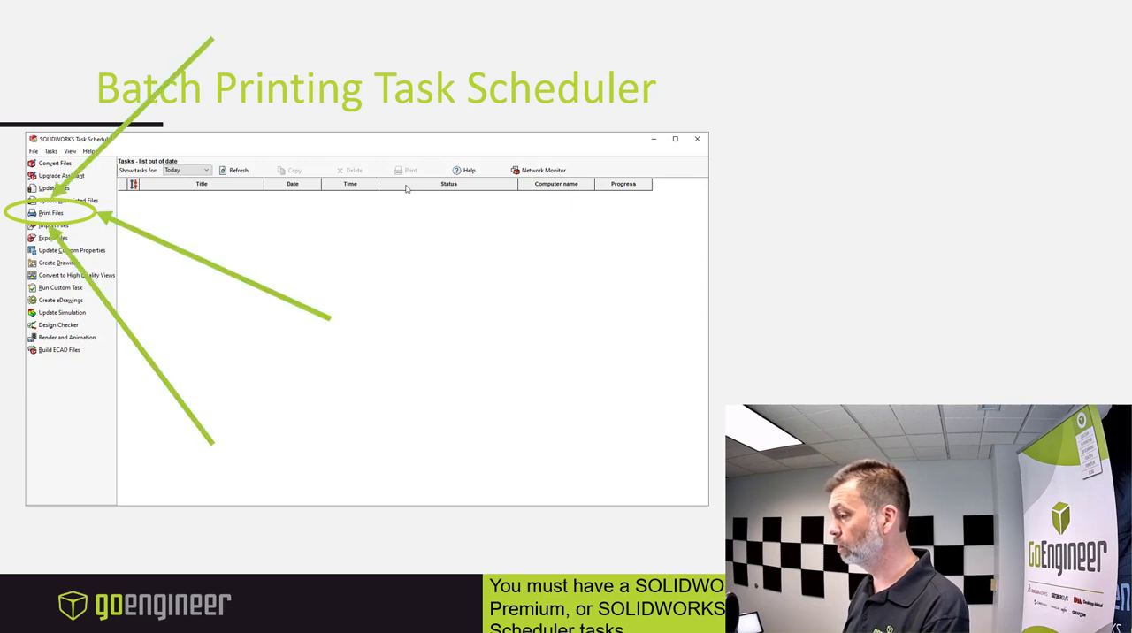
key(Right)
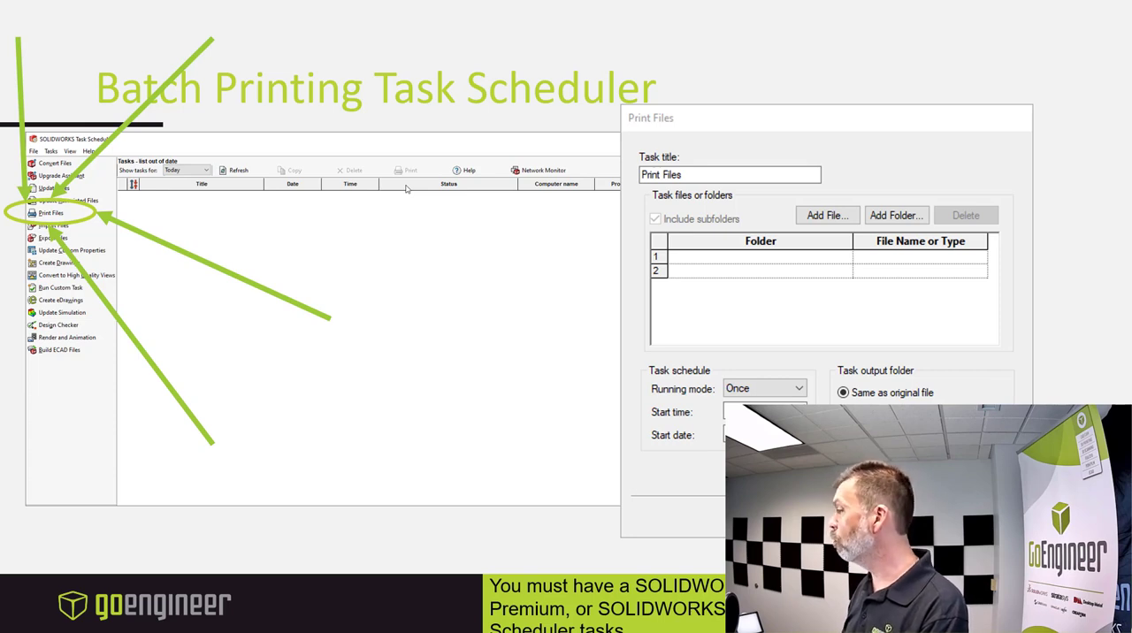
key(Right)
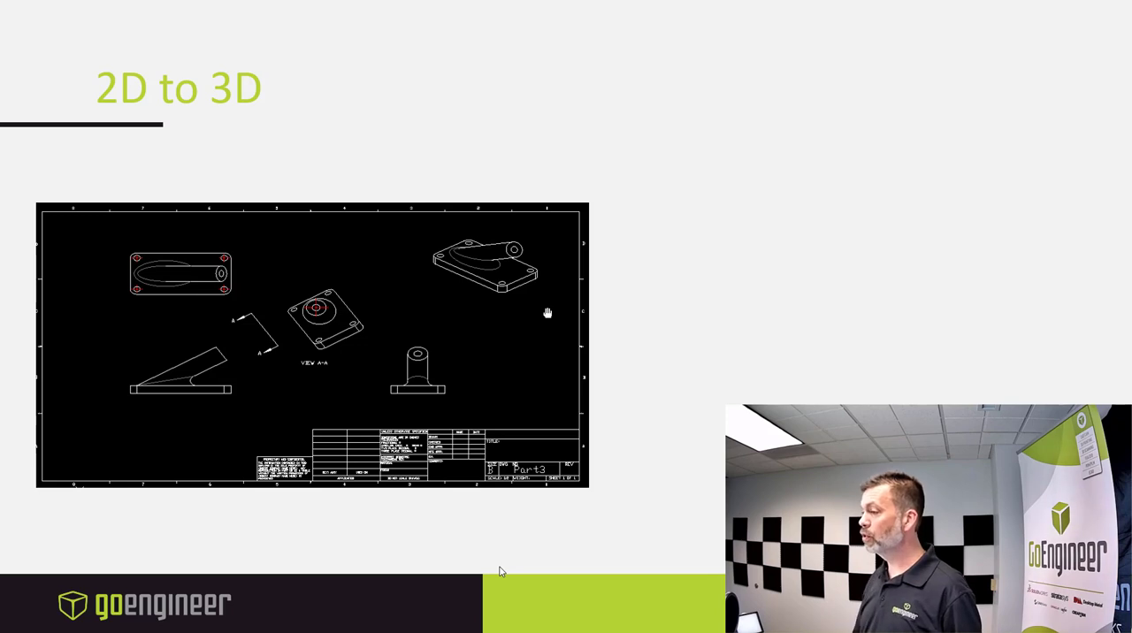
click(671, 501)
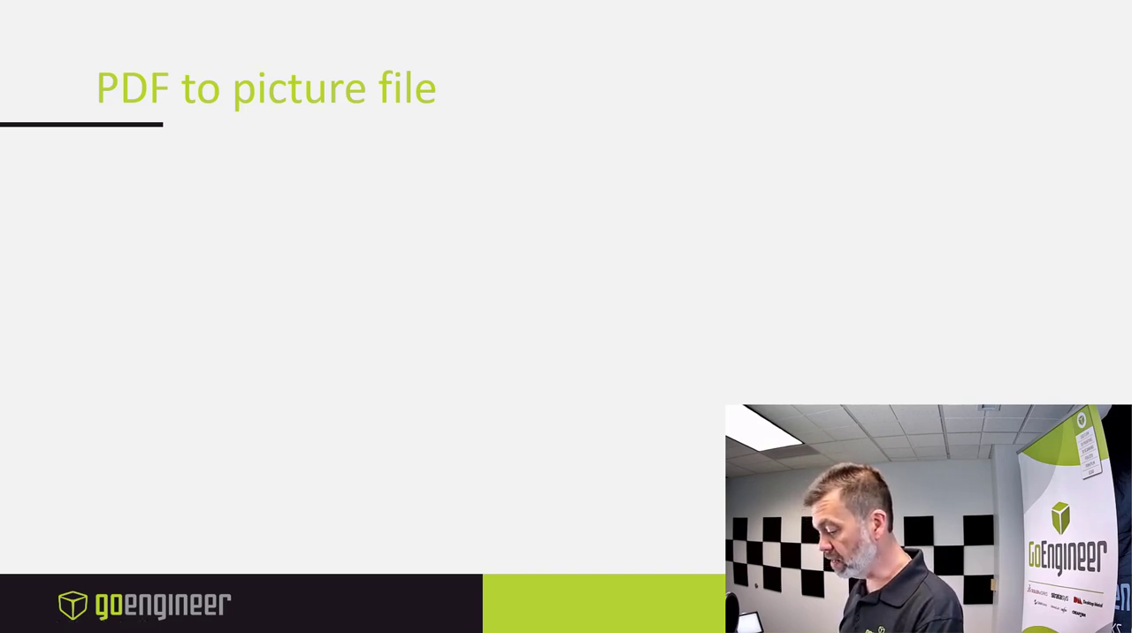
key(alt+Tab)
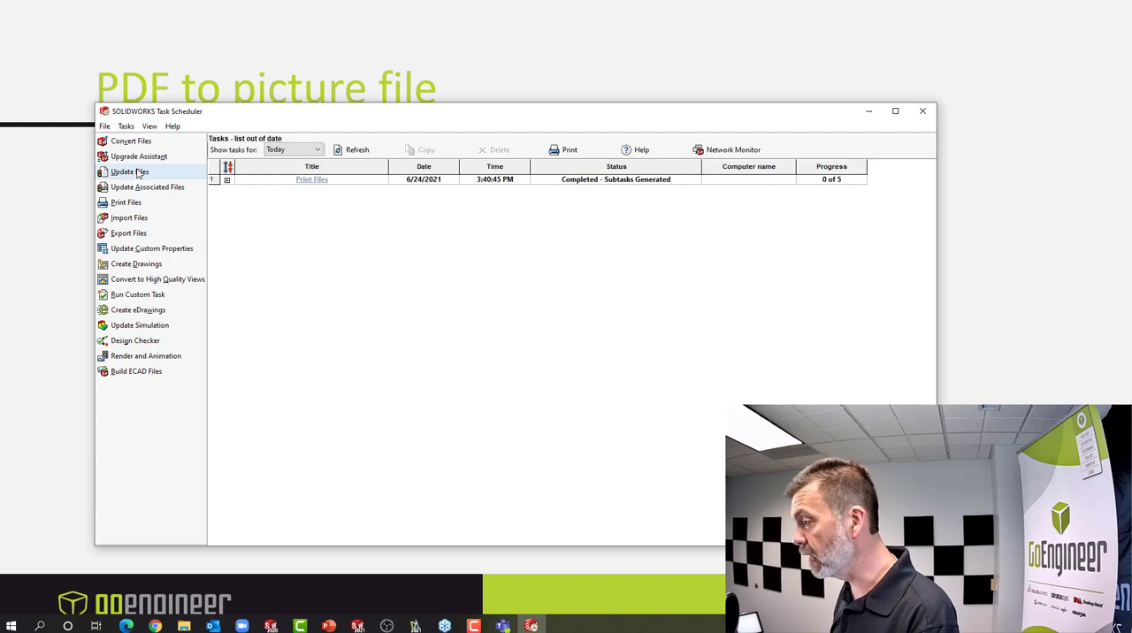
click(129, 233)
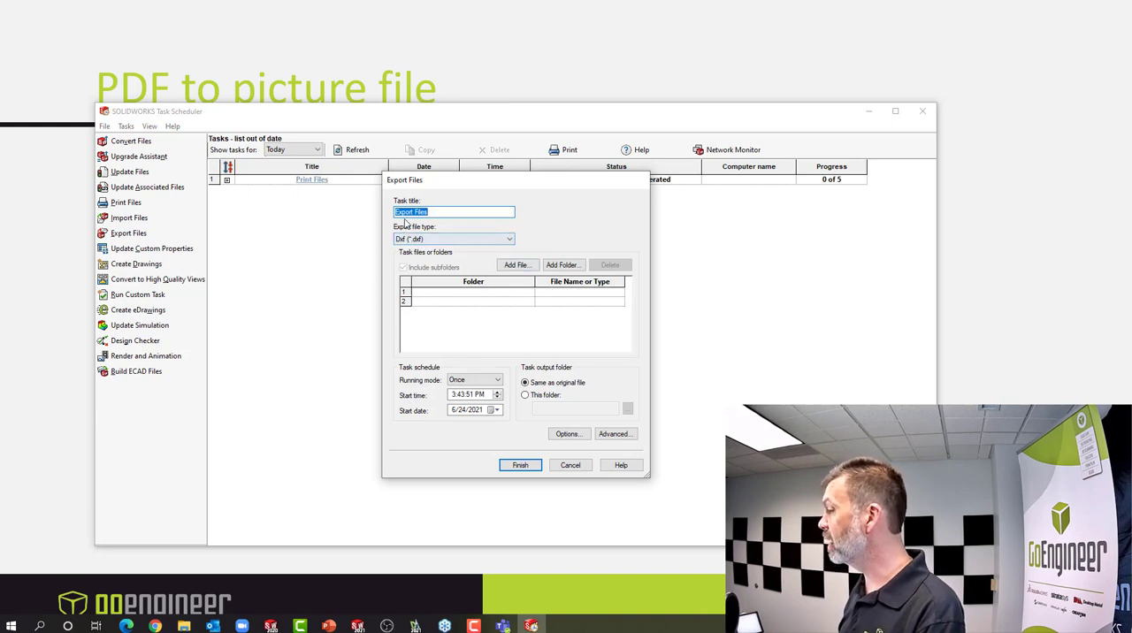
click(454, 240)
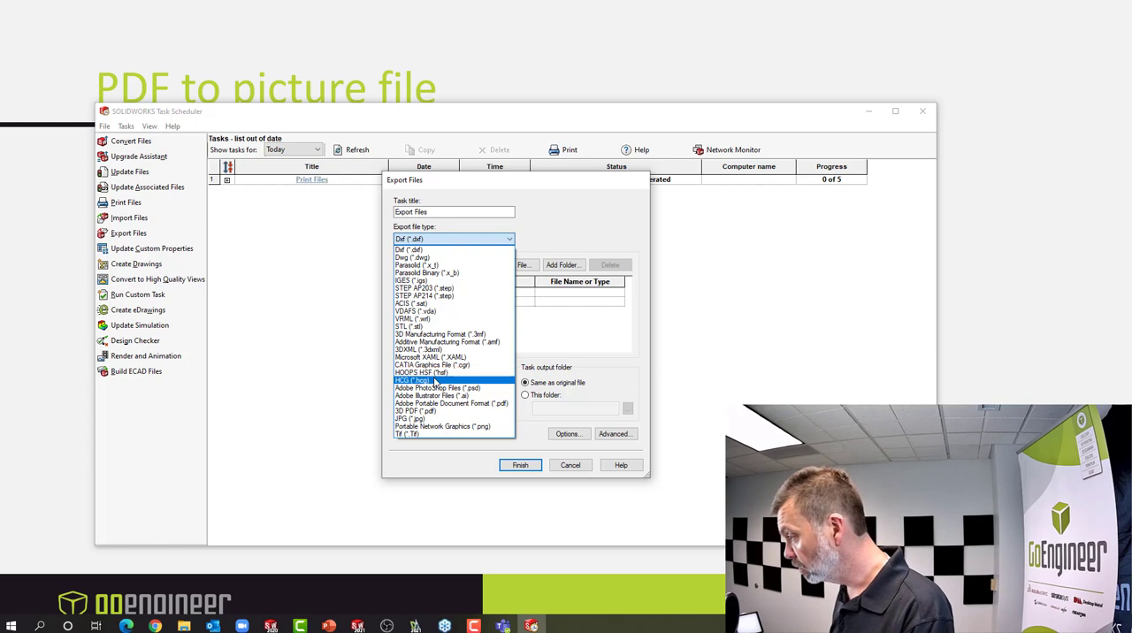
click(451, 403)
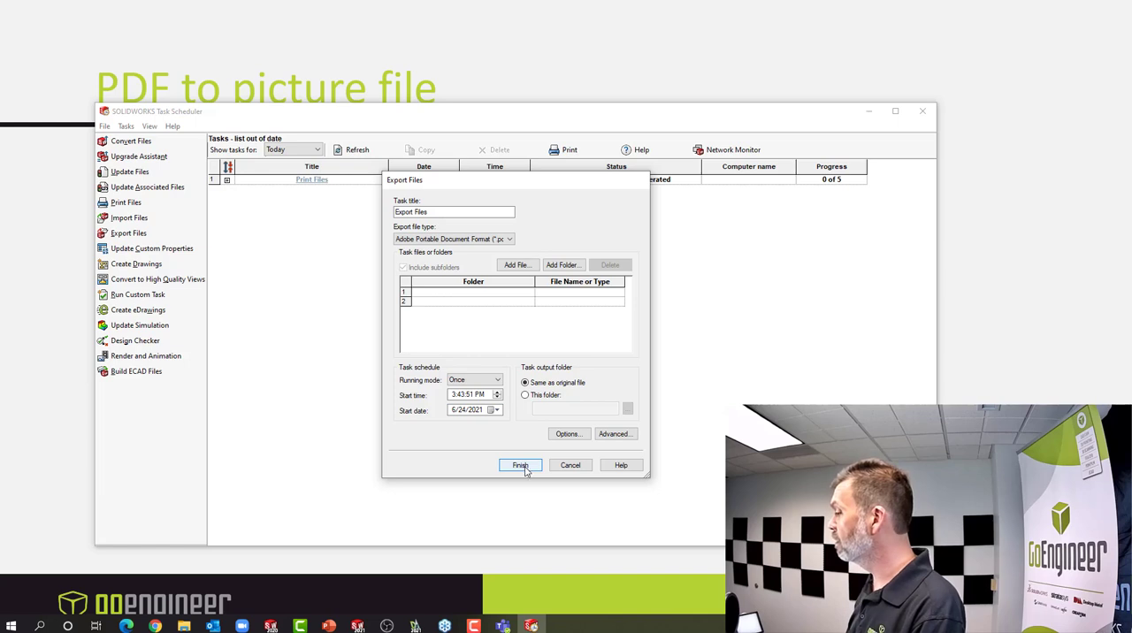
click(570, 466)
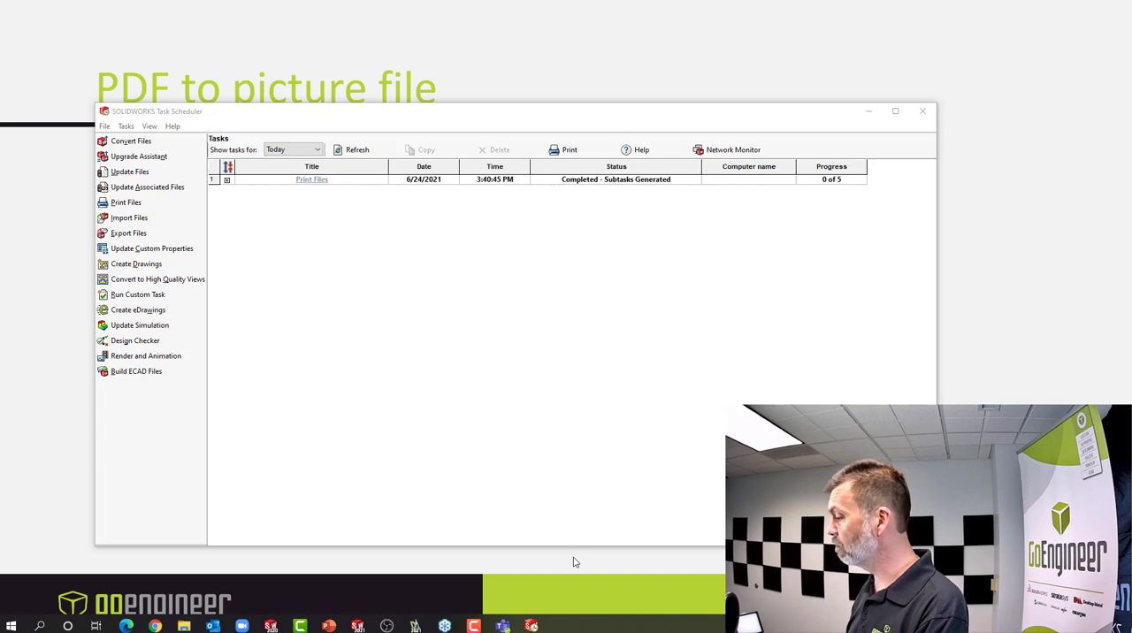
Switch to SOLIDWORKS and close the open bracket2D drawing
click(357, 627)
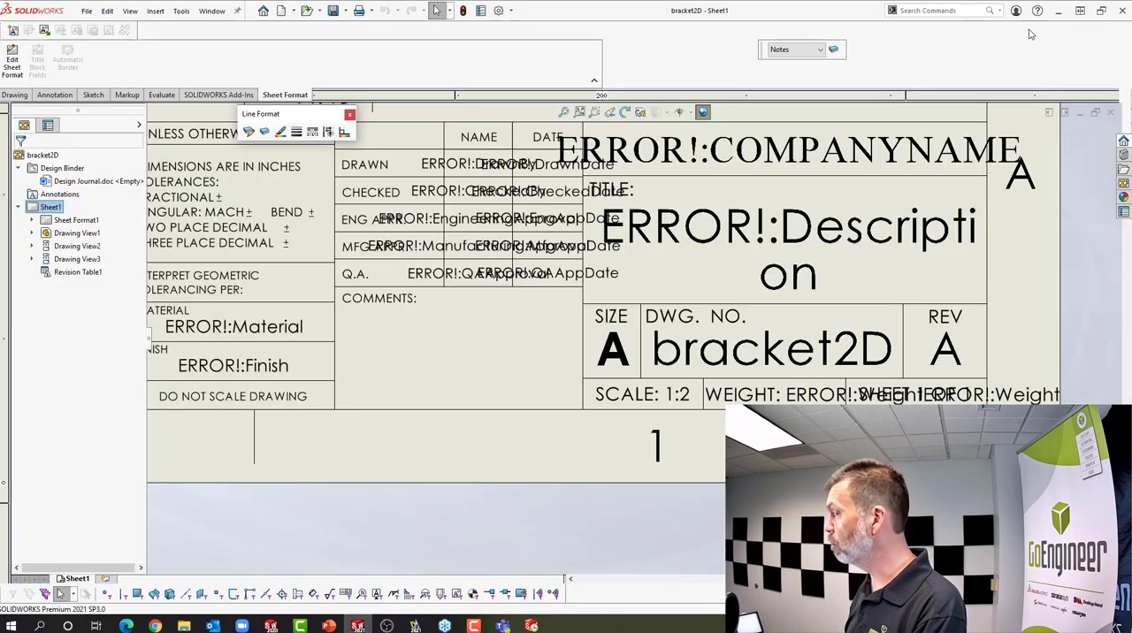
click(1110, 112)
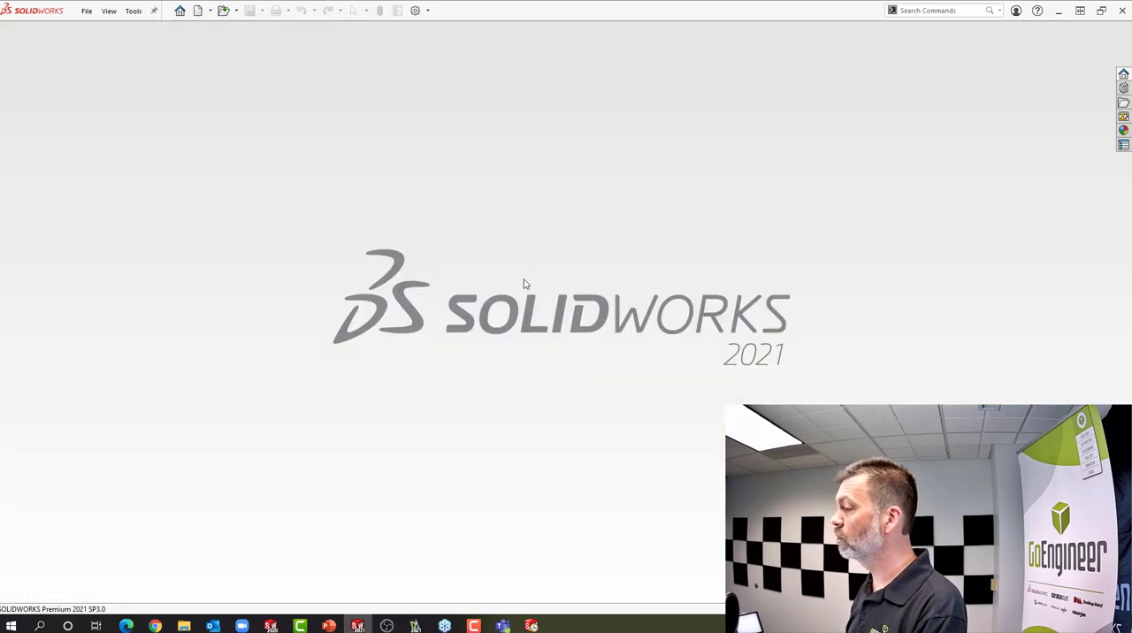
Open the 2Dto3D DWG file from the Webinar folder
click(224, 11)
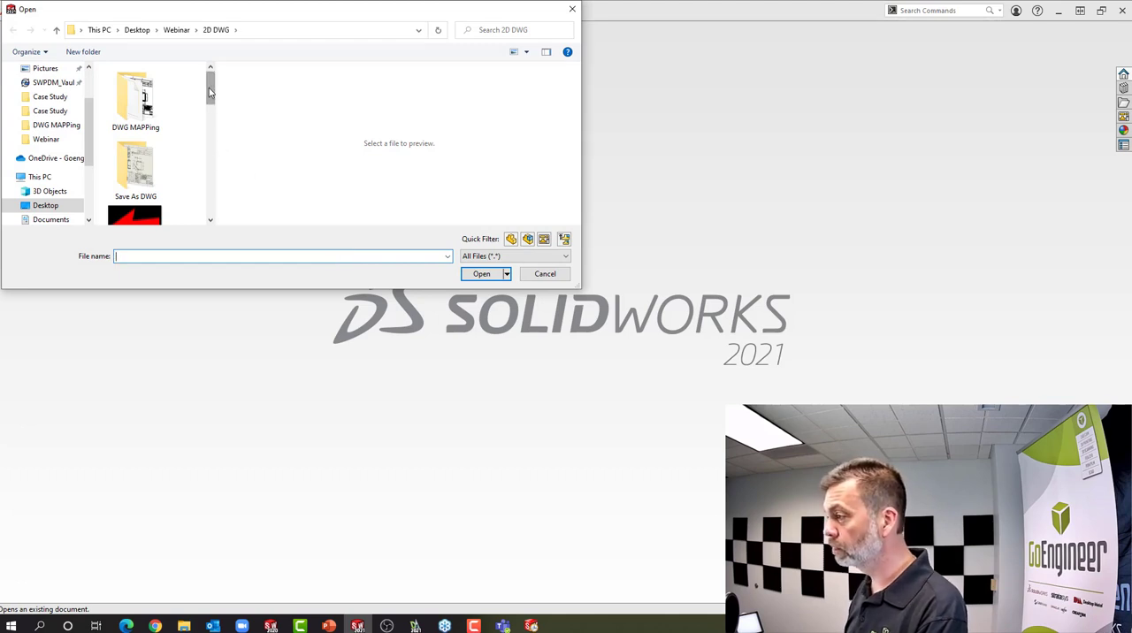
drag(210, 92, 209, 177)
drag(211, 183, 211, 74)
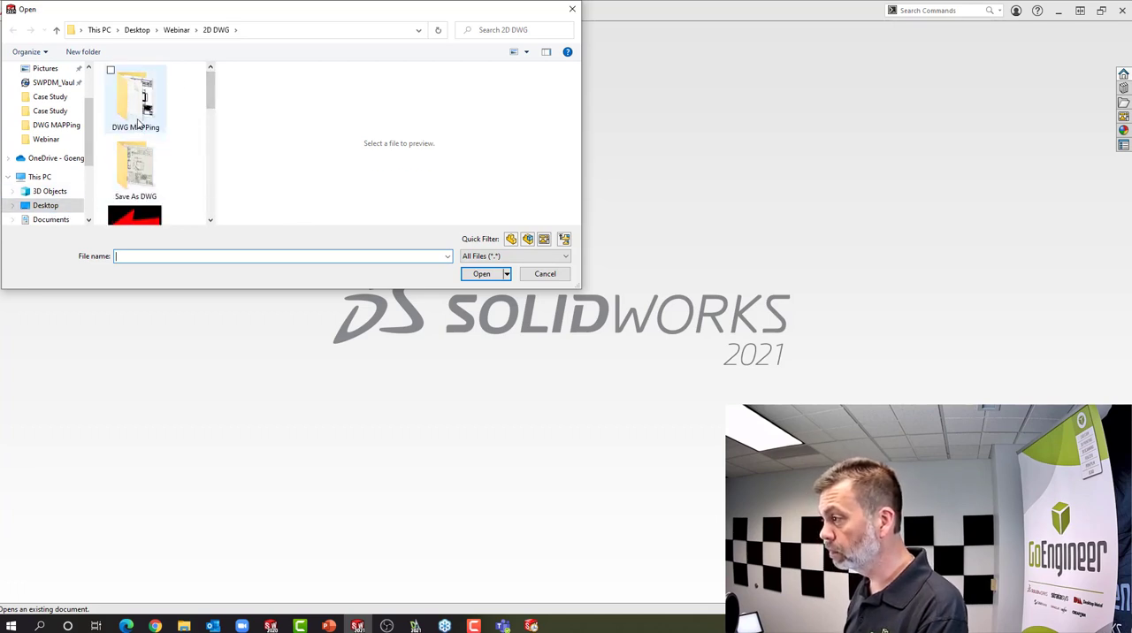
click(176, 30)
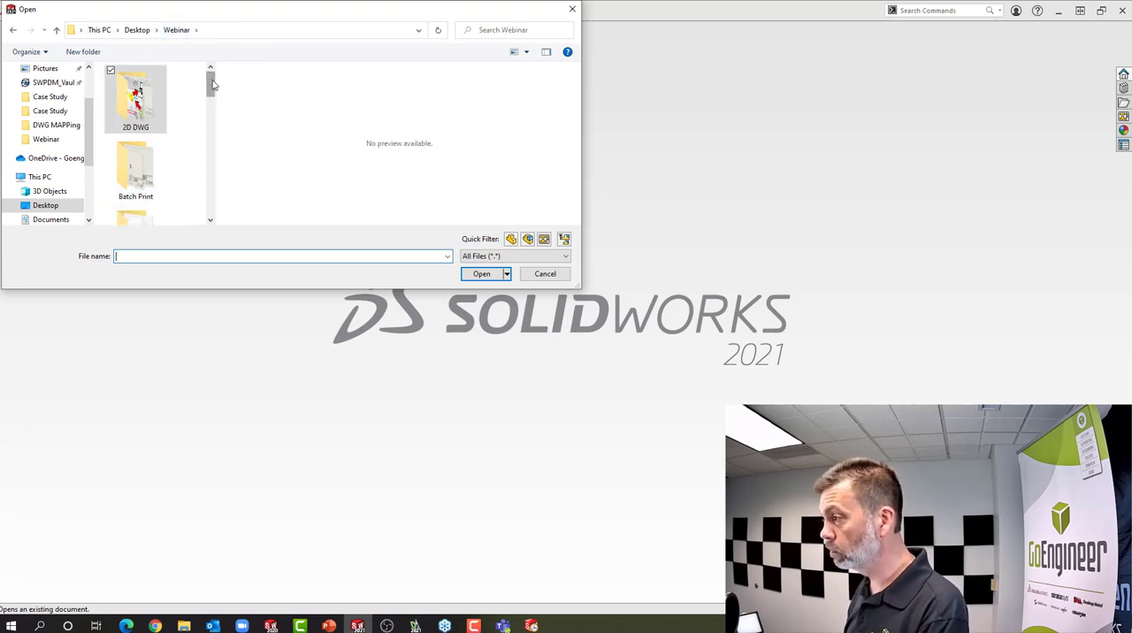
drag(209, 84, 213, 175)
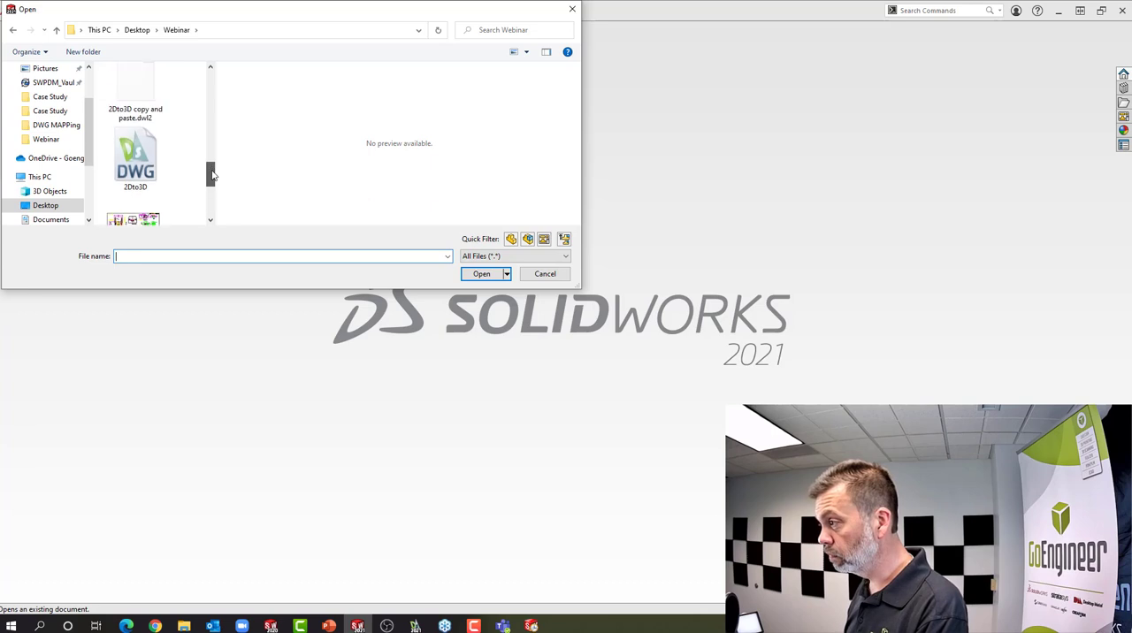
click(142, 163)
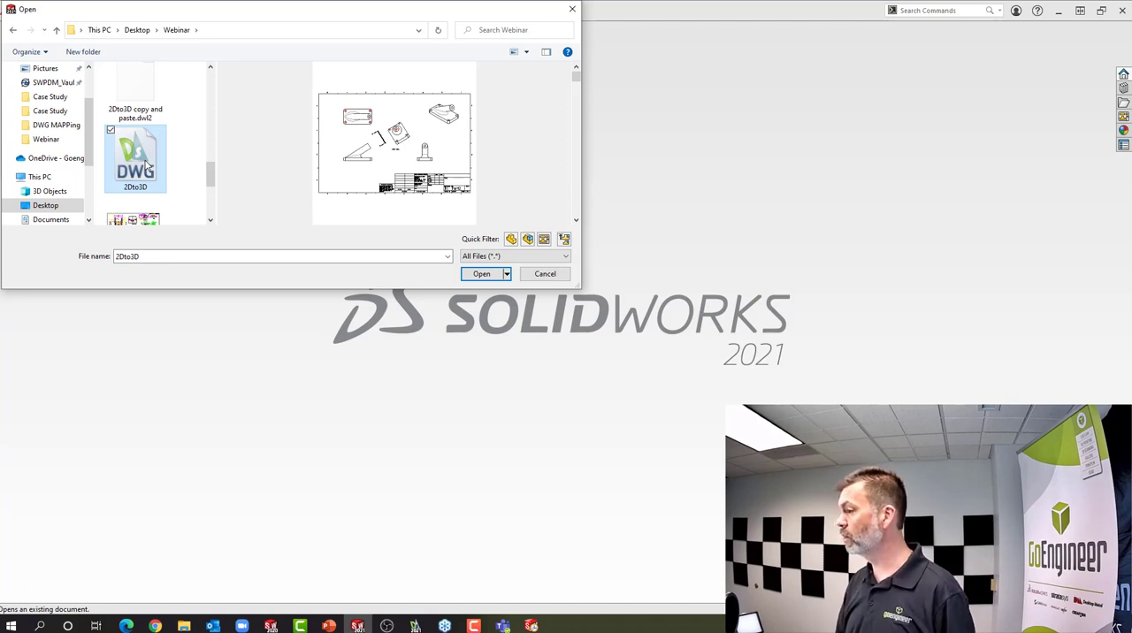
double_click(141, 164)
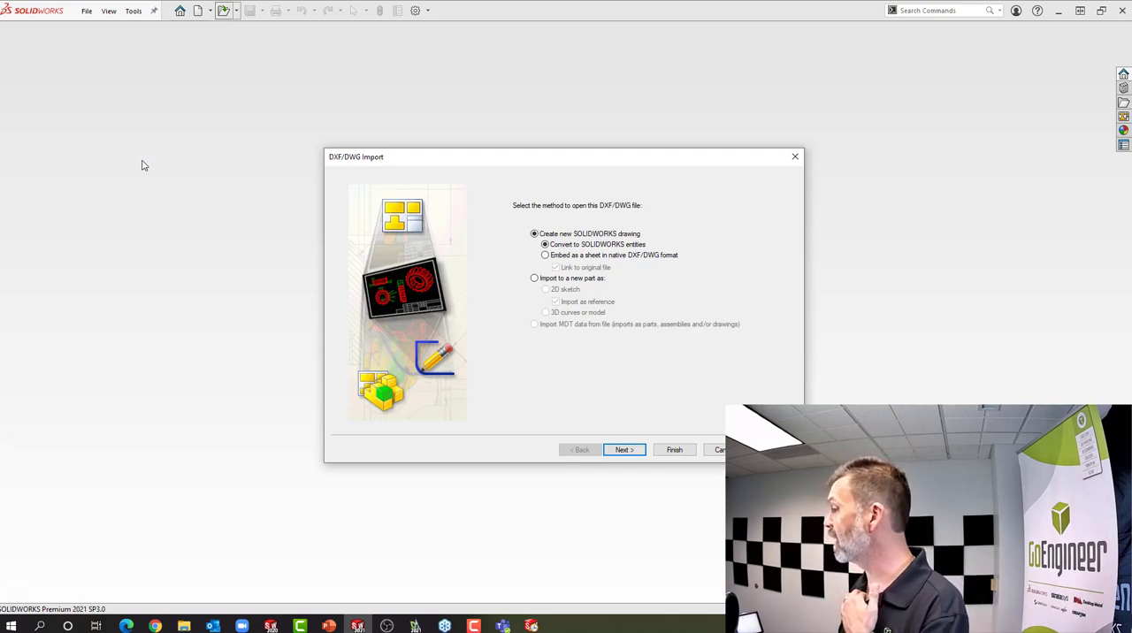
Import the DWG into a new part as a non-reference 2D sketch in millimeters, with points merged within 0.001 and blocks exploded
click(536, 279)
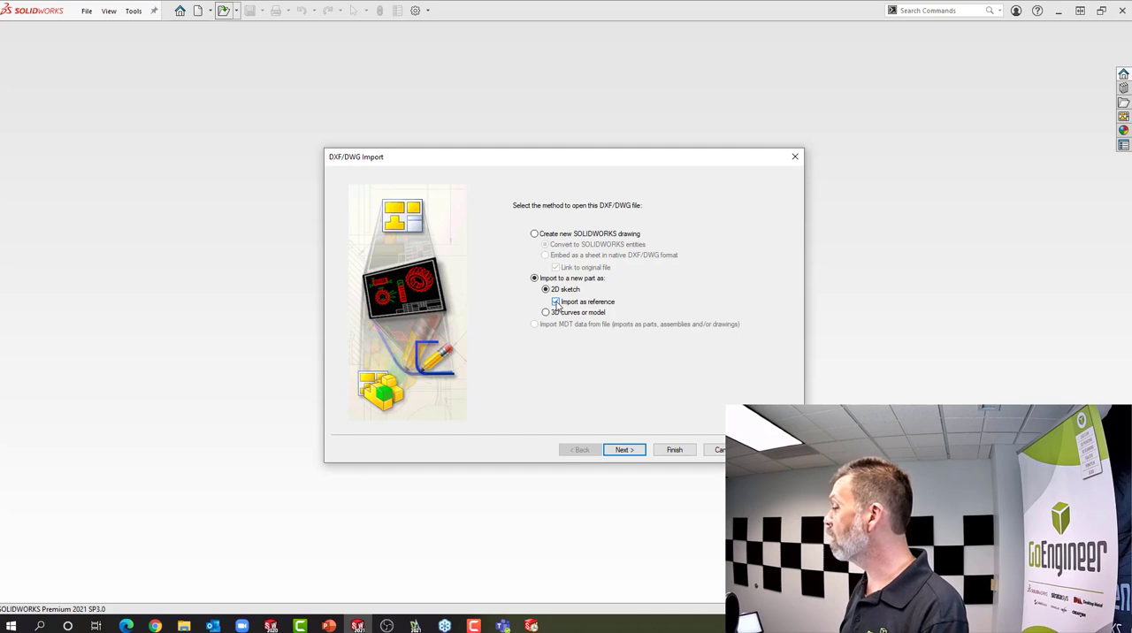
click(556, 303)
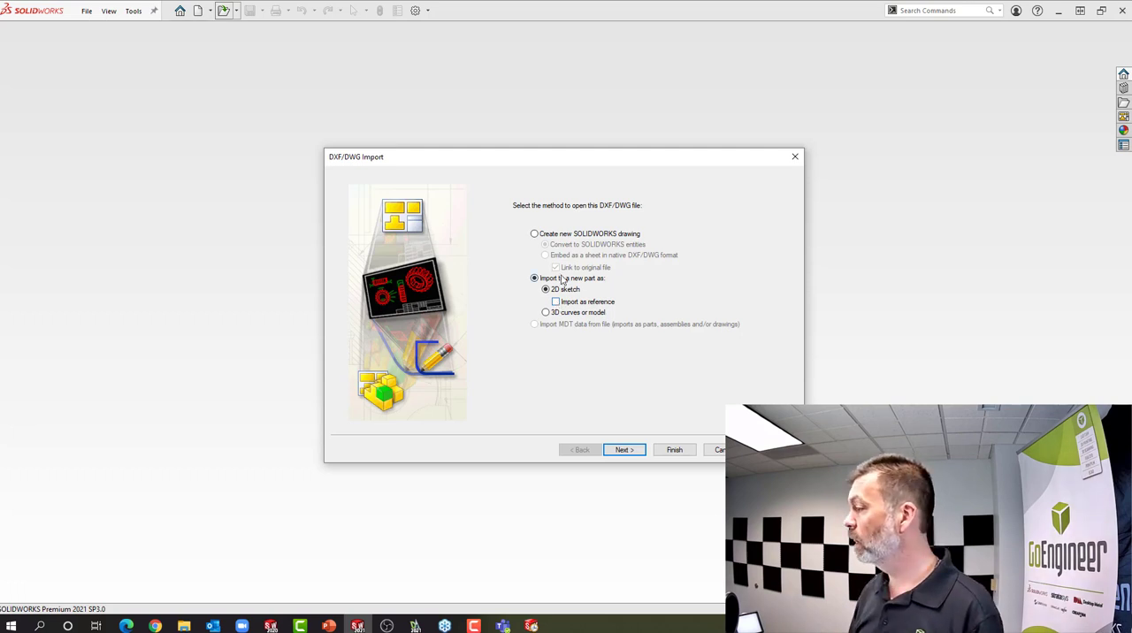
click(619, 450)
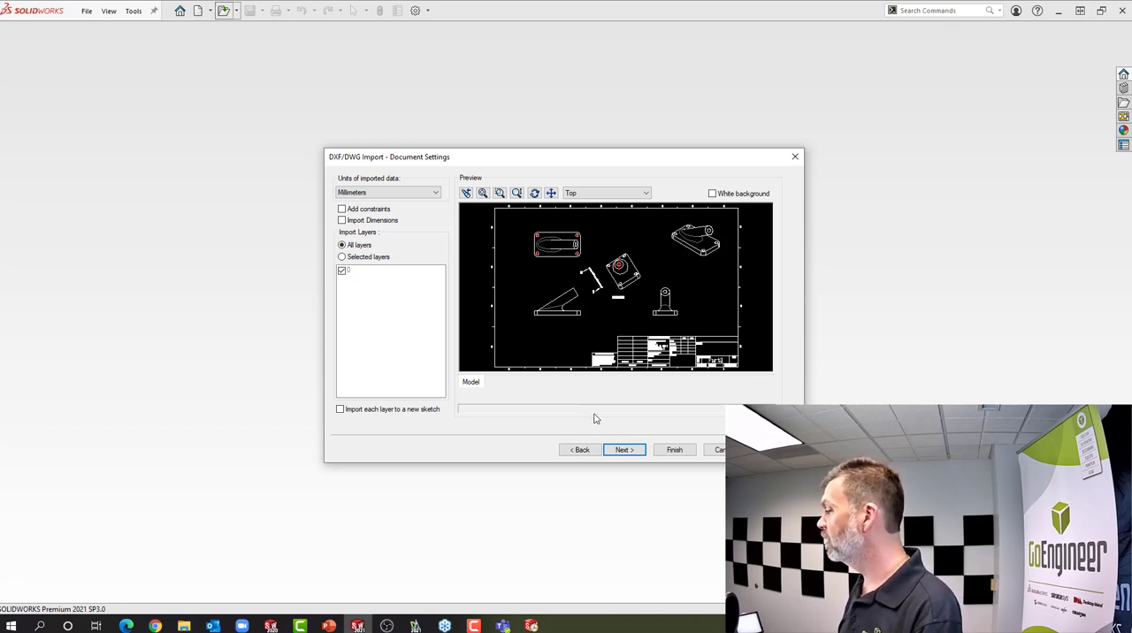
click(623, 450)
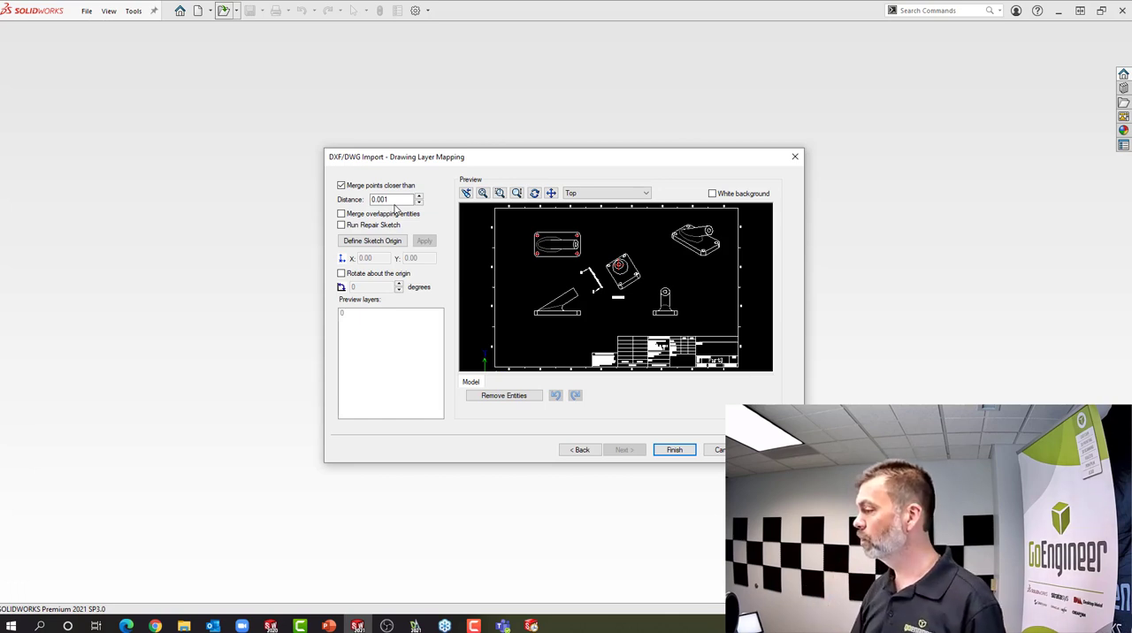
click(670, 450)
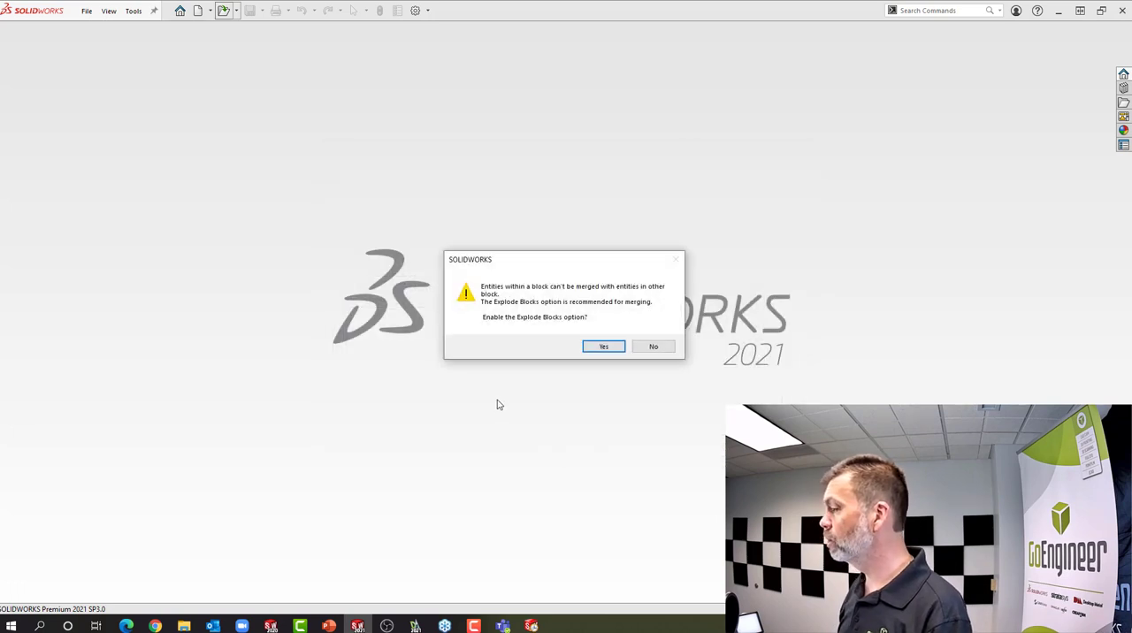
click(597, 346)
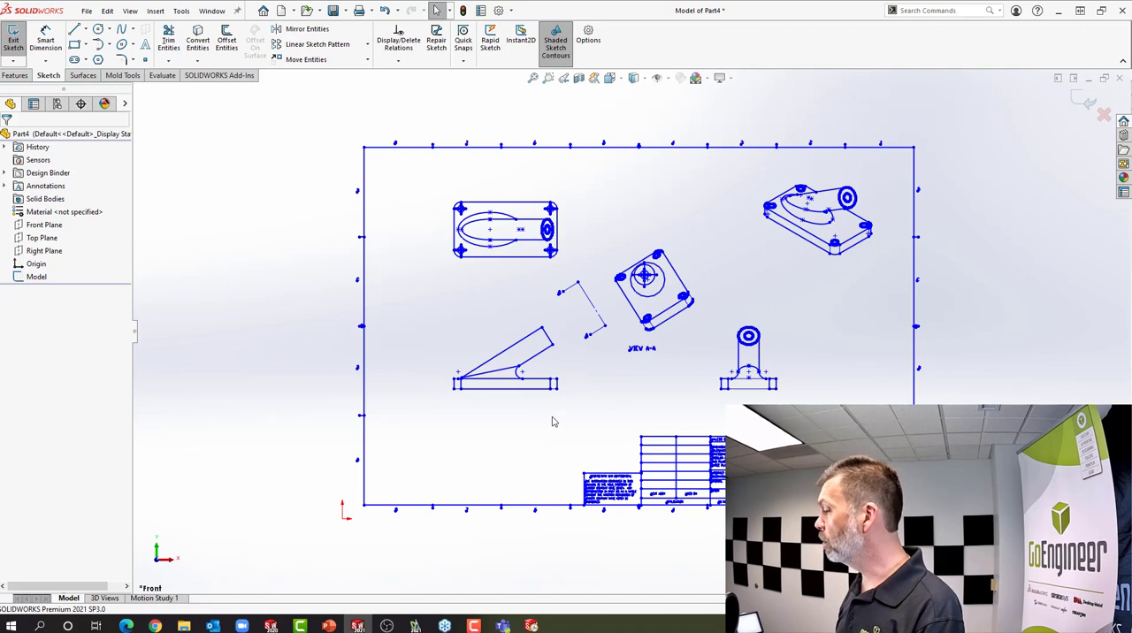
Delete the title block, sheet border and zone markings from the imported sketch, keeping only the part views
mouse_move(551, 417)
mouse_down()
mouse_move(760, 517)
mouse_move(770, 535)
mouse_up()
mouse_move(942, 537)
mouse_down()
mouse_move(488, 431)
mouse_move(328, 424)
mouse_move(328, 406)
mouse_up()
key(Delete)
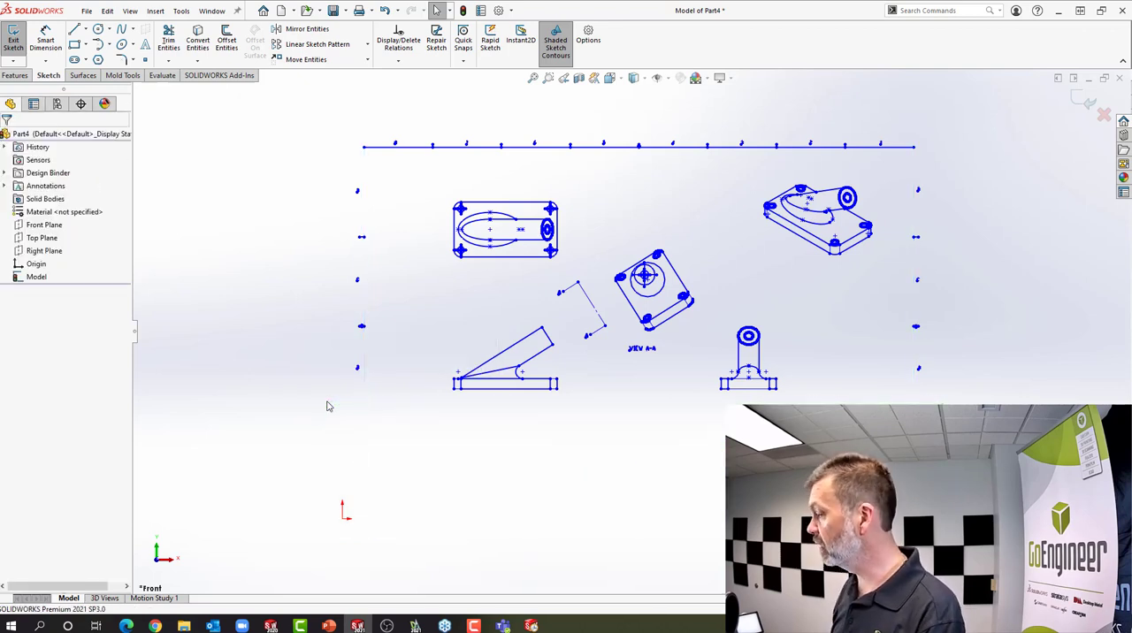
mouse_move(976, 425)
mouse_down()
mouse_move(935, 168)
mouse_move(892, 130)
mouse_move(402, 135)
mouse_move(377, 161)
mouse_move(333, 420)
mouse_up()
key(Delete)
key(Delete)
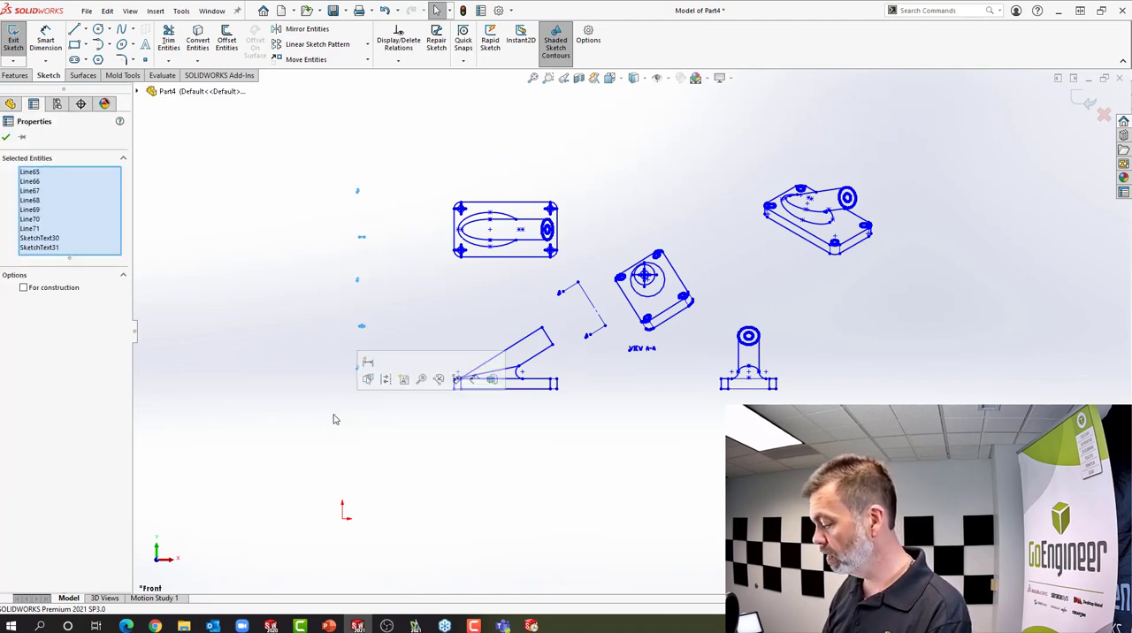
key(Delete)
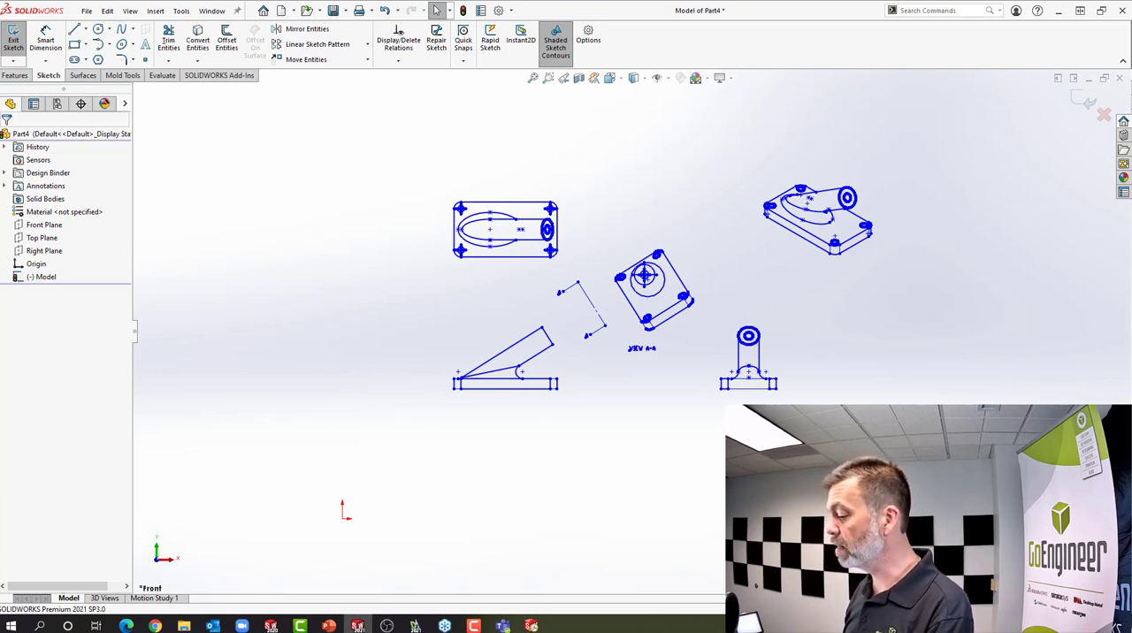
Make the side-profile view with the angled arm the front sketch, using the 2D to 3D tools
mouse_move(101, 222)
mouse_down()
mouse_move(233, 195)
mouse_move(302, 151)
mouse_up()
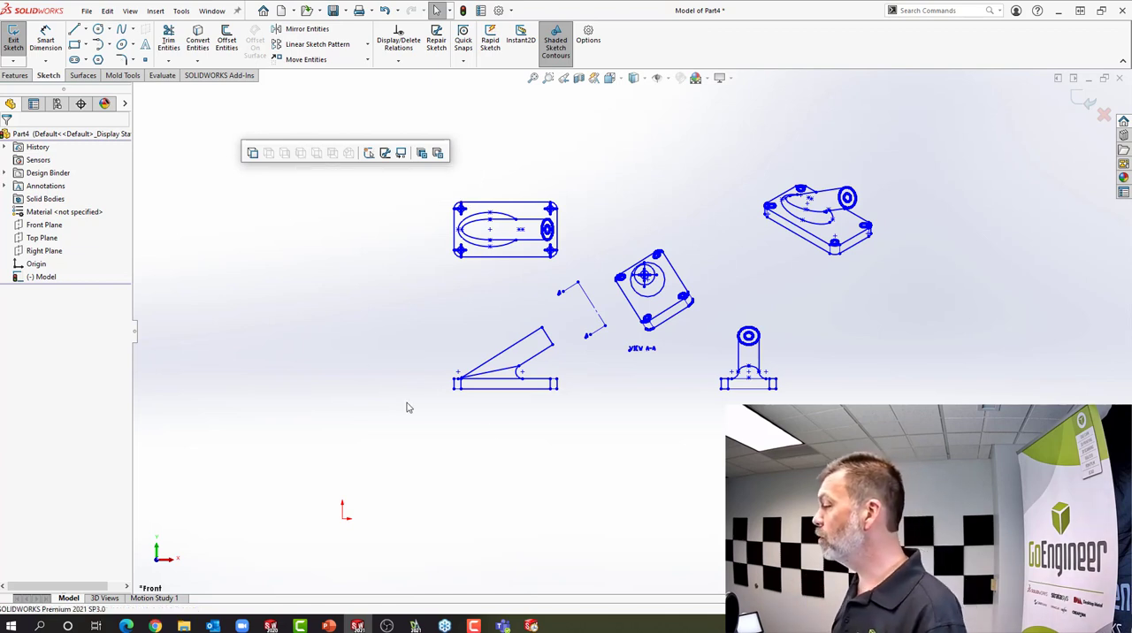
mouse_move(562, 399)
mouse_down()
mouse_move(463, 328)
mouse_move(430, 326)
mouse_up()
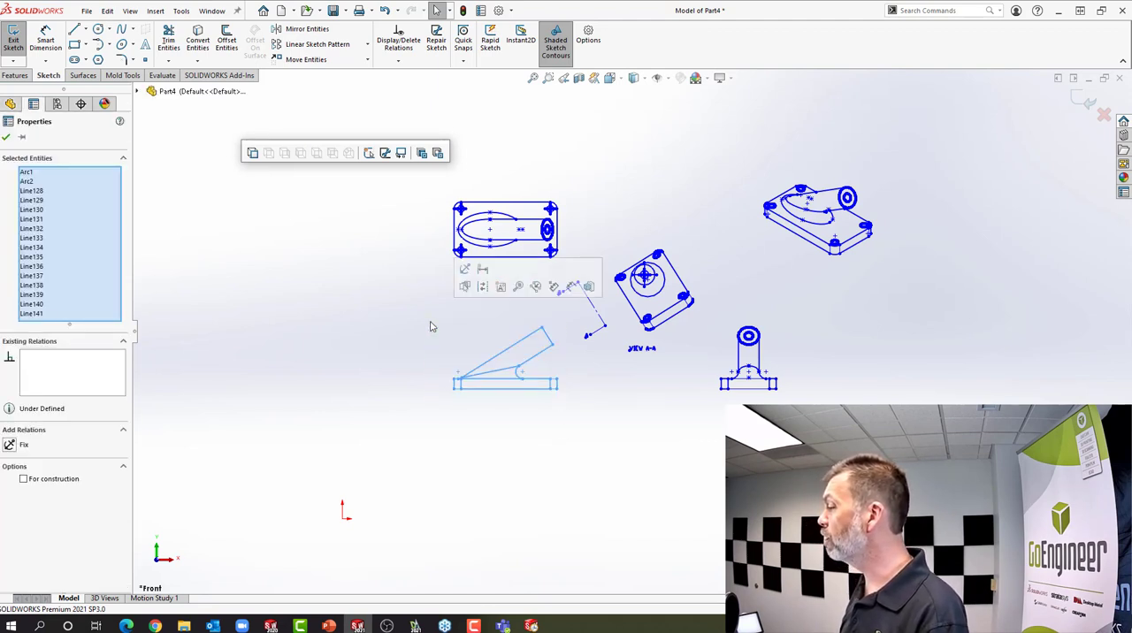
click(252, 154)
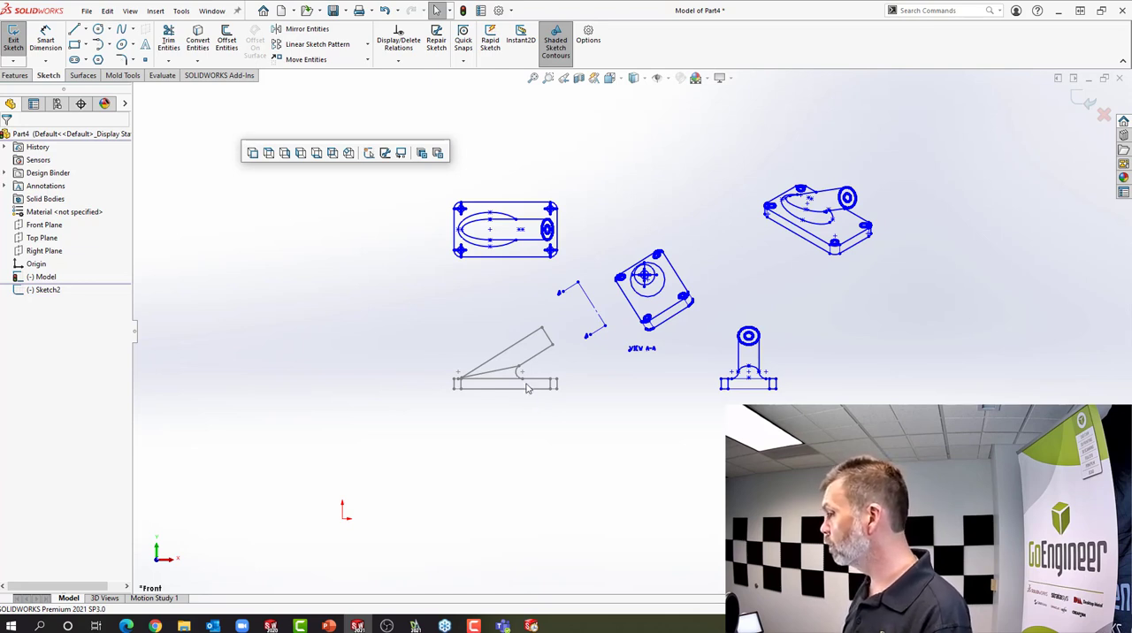
Add the plan view's entities to the top sketch and the end view's entities to the right sketch of the 3D part
mouse_move(566, 225)
mouse_down()
mouse_move(518, 263)
mouse_move(432, 277)
mouse_up()
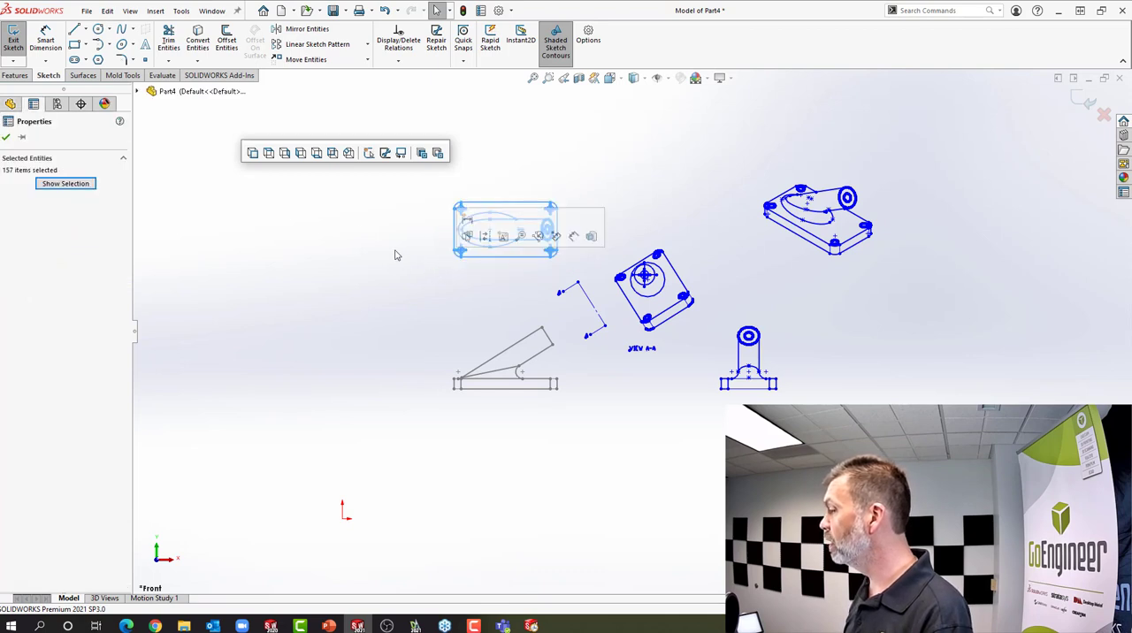
click(269, 153)
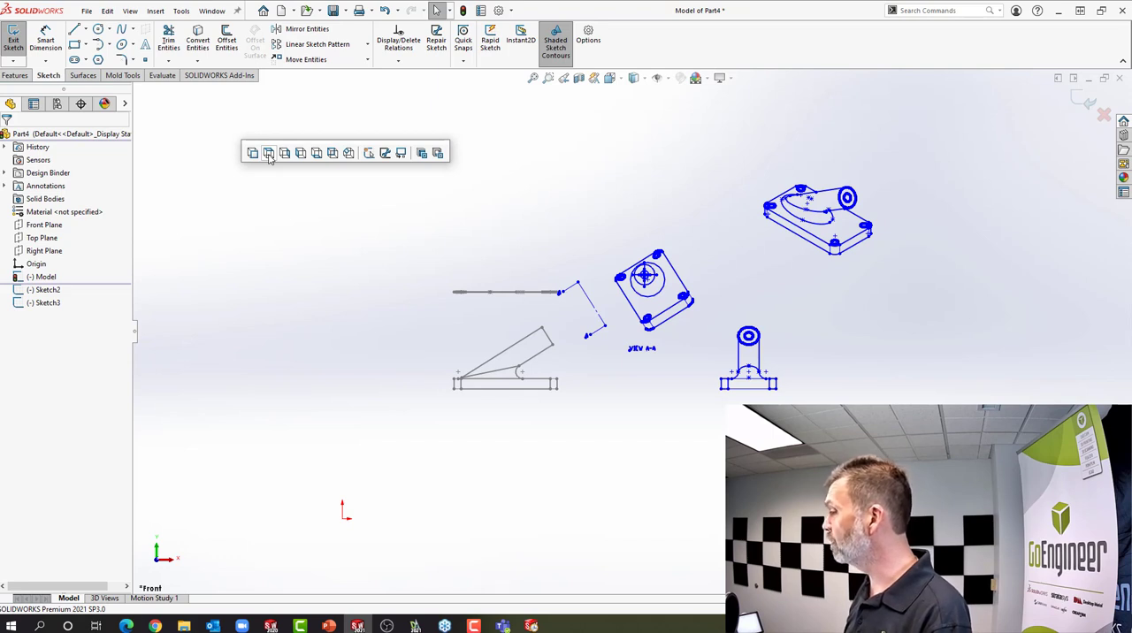
mouse_move(785, 400)
mouse_down()
mouse_move(753, 331)
mouse_move(715, 310)
mouse_up()
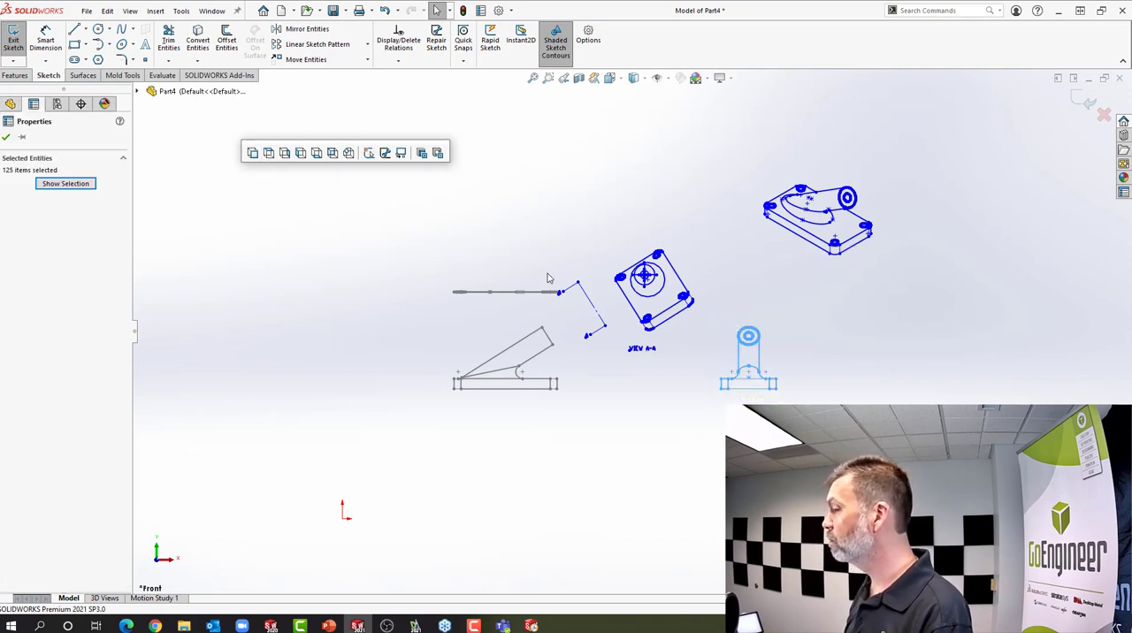
click(285, 156)
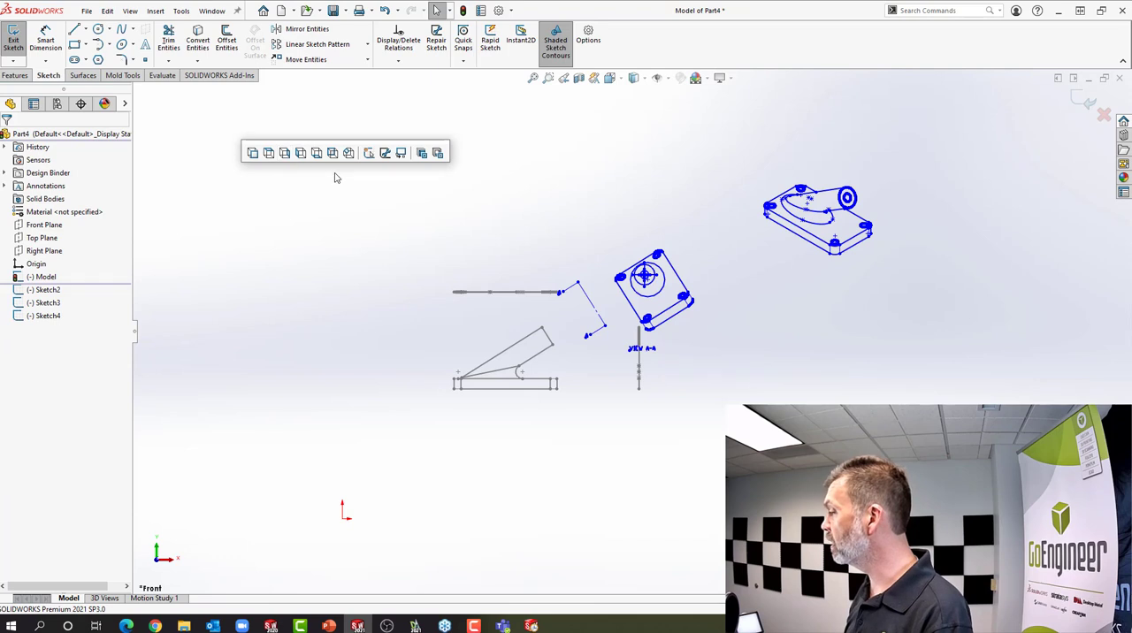
Create an auxiliary sketch from the View A-A geometry, using the angled arm's end edge in the front sketch as reference
scroll(715, 309, down, 3)
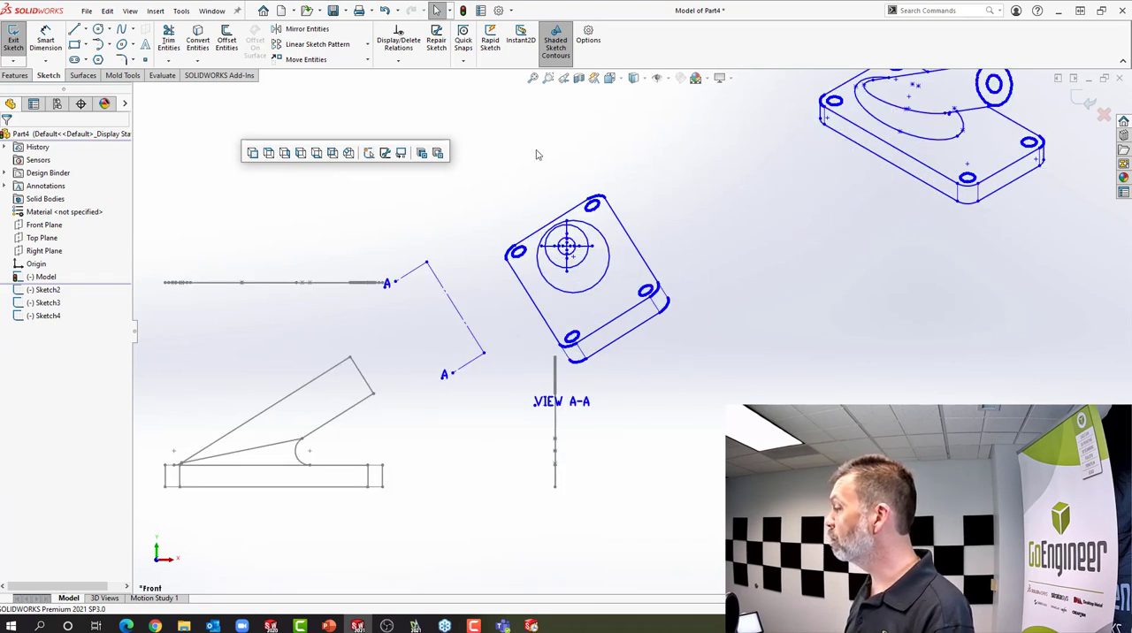
mouse_move(710, 375)
mouse_down()
mouse_move(576, 216)
mouse_move(490, 172)
mouse_up()
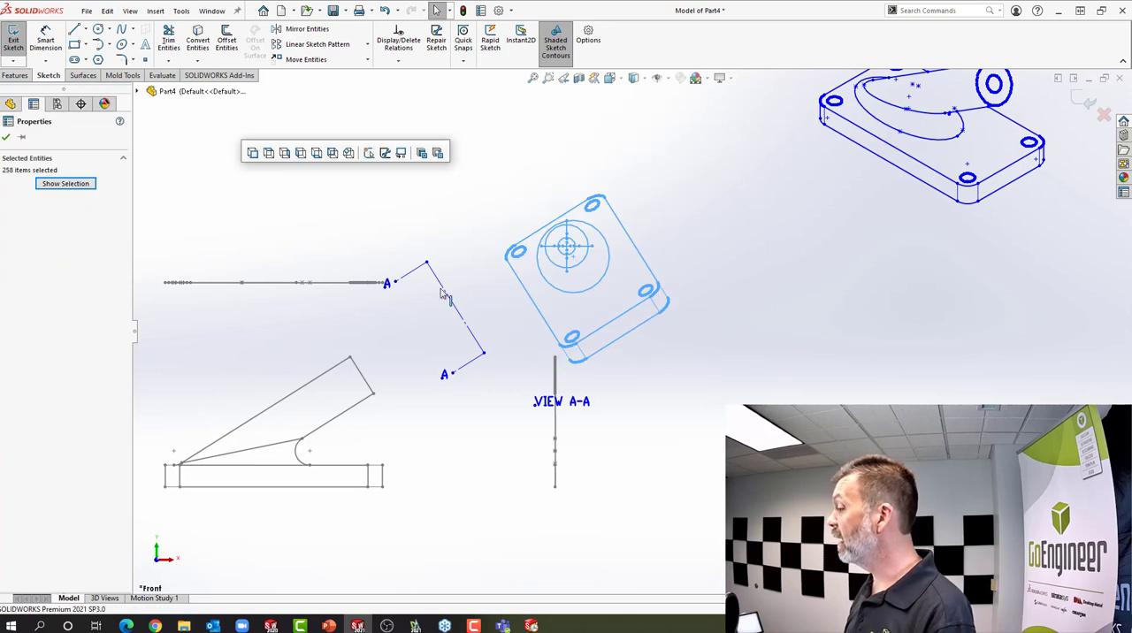
ctrl+click(369, 386)
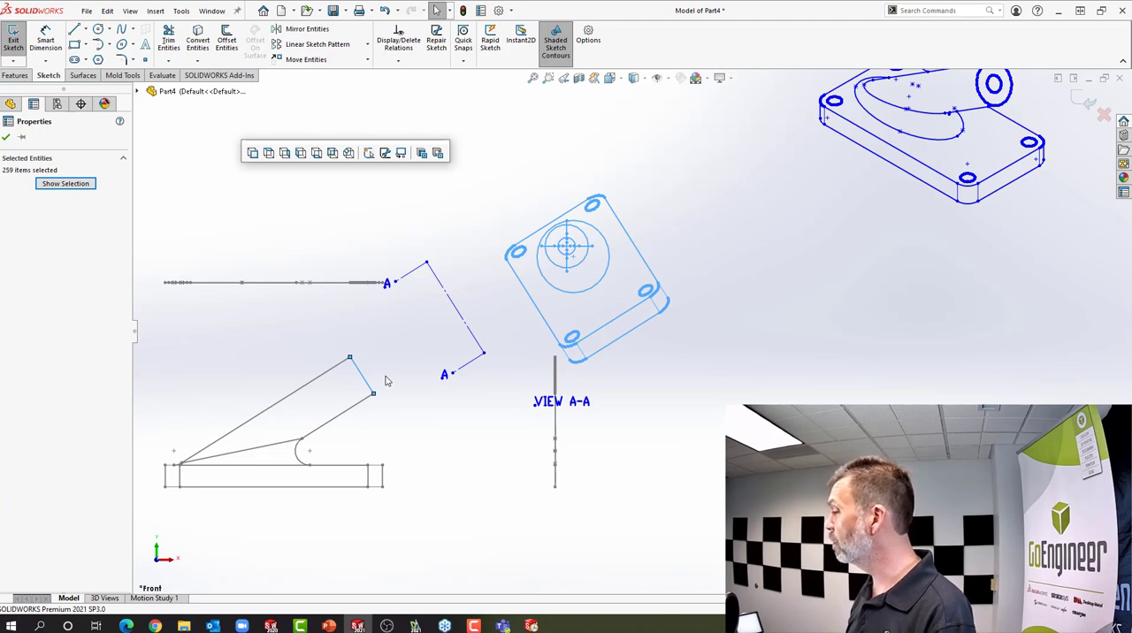
click(350, 154)
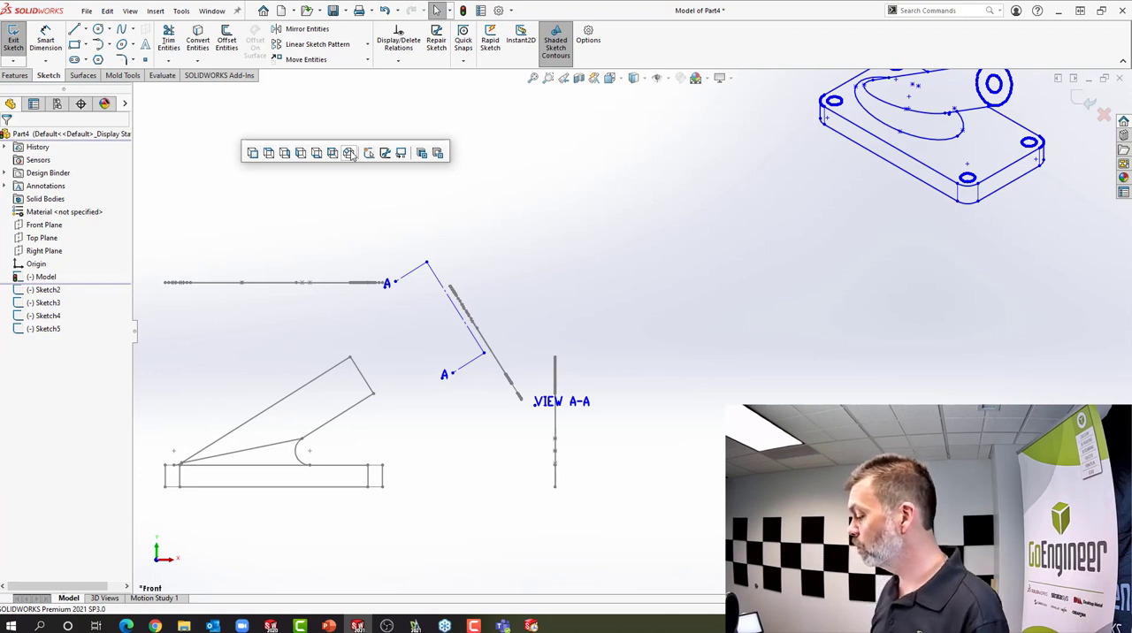
Align the near long edge of the top sketch with the base's upper corner point in the front sketch using Align Sketch
click(618, 80)
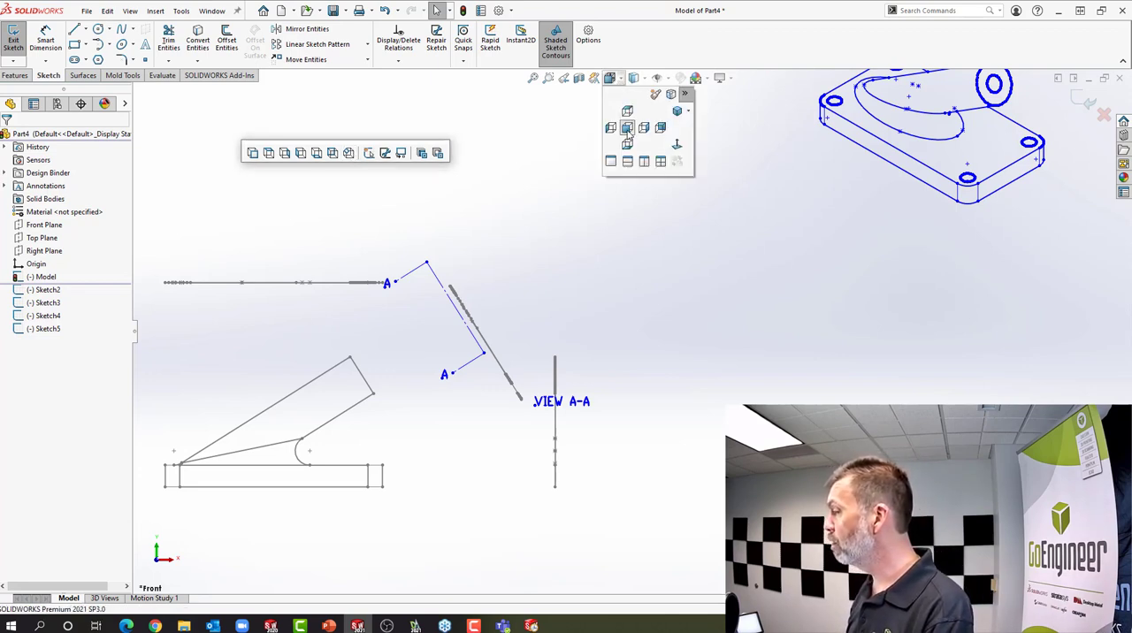
click(627, 113)
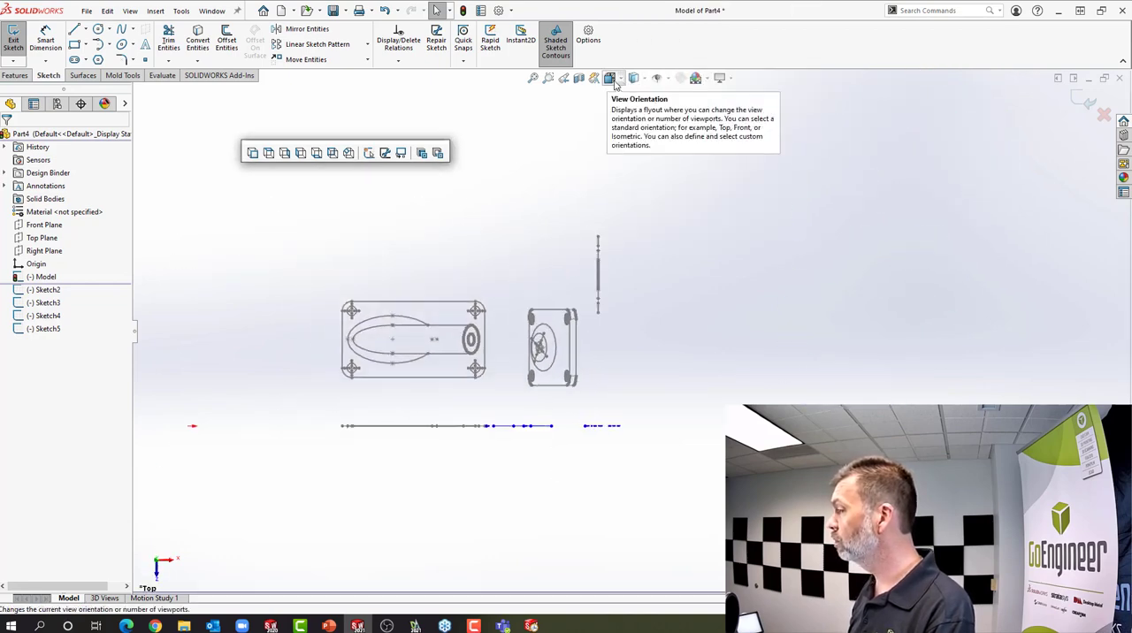
click(611, 77)
click(643, 130)
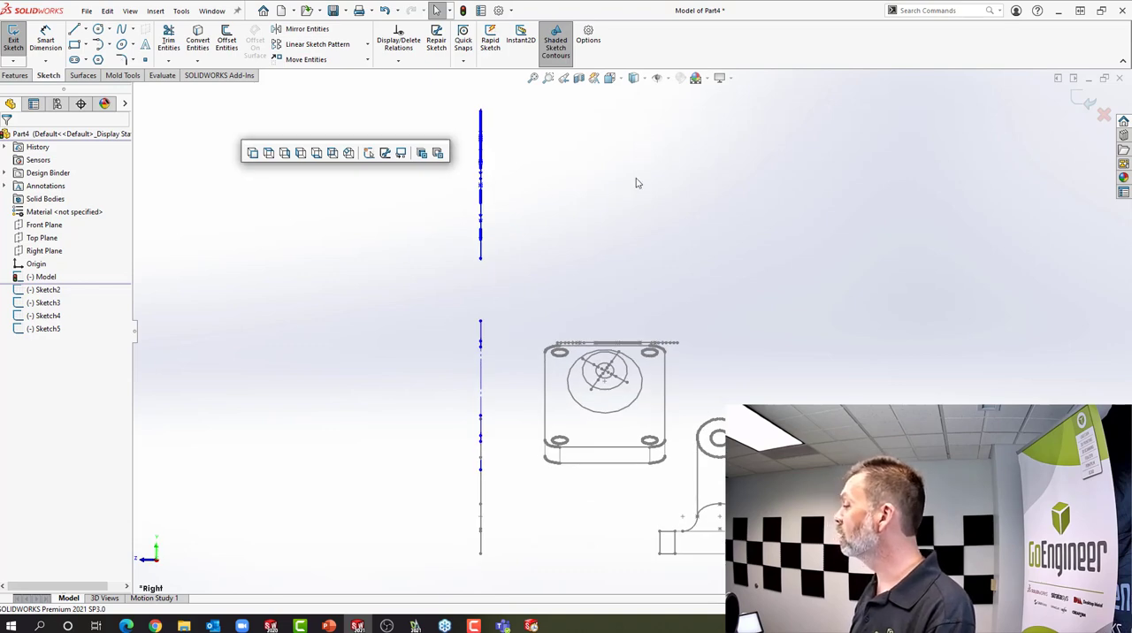
middle_drag(579, 286, 643, 341)
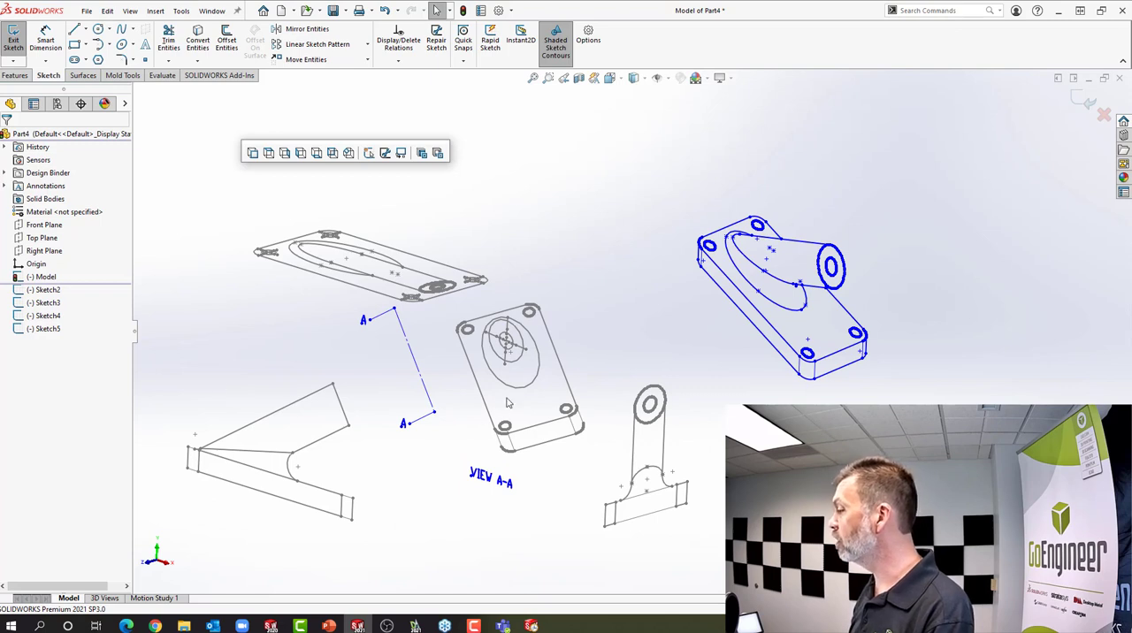
click(386, 301)
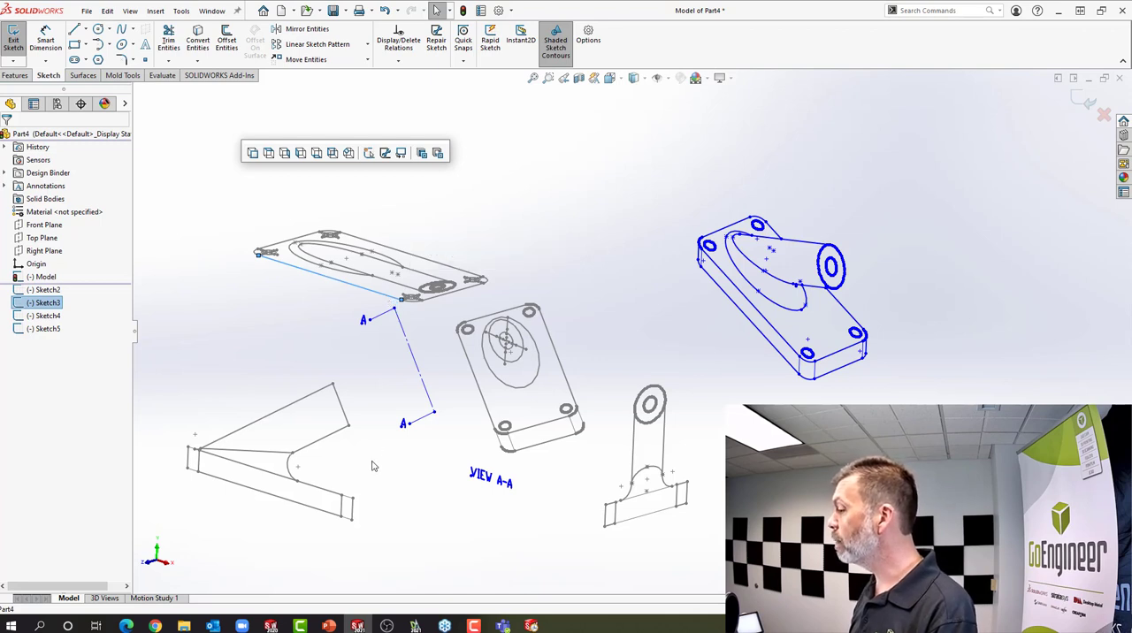
ctrl+click(343, 498)
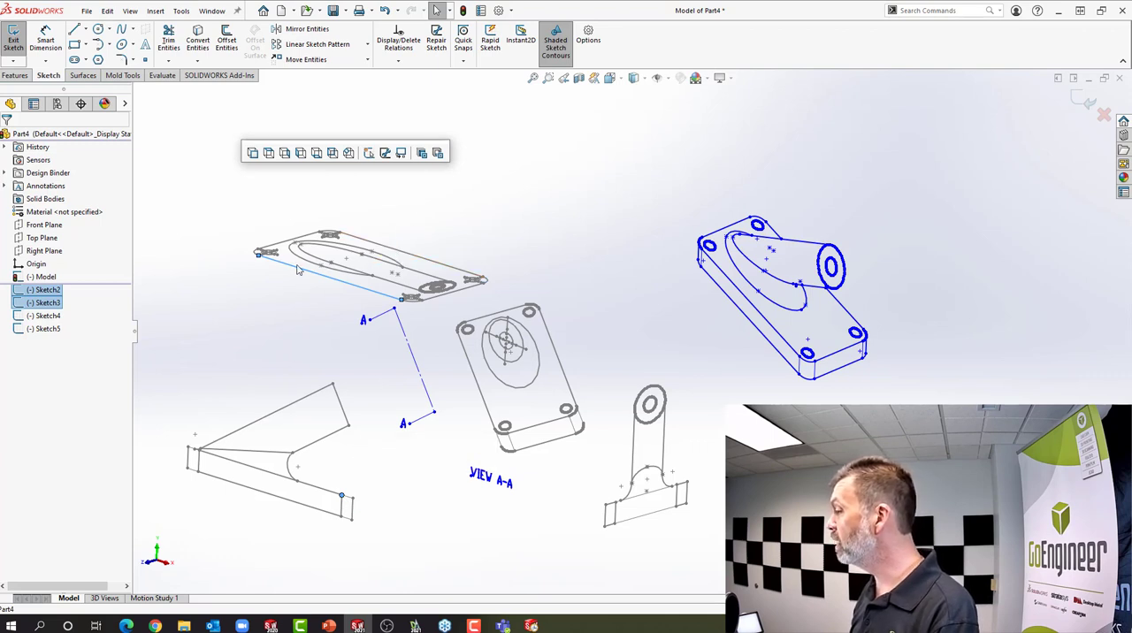
click(401, 154)
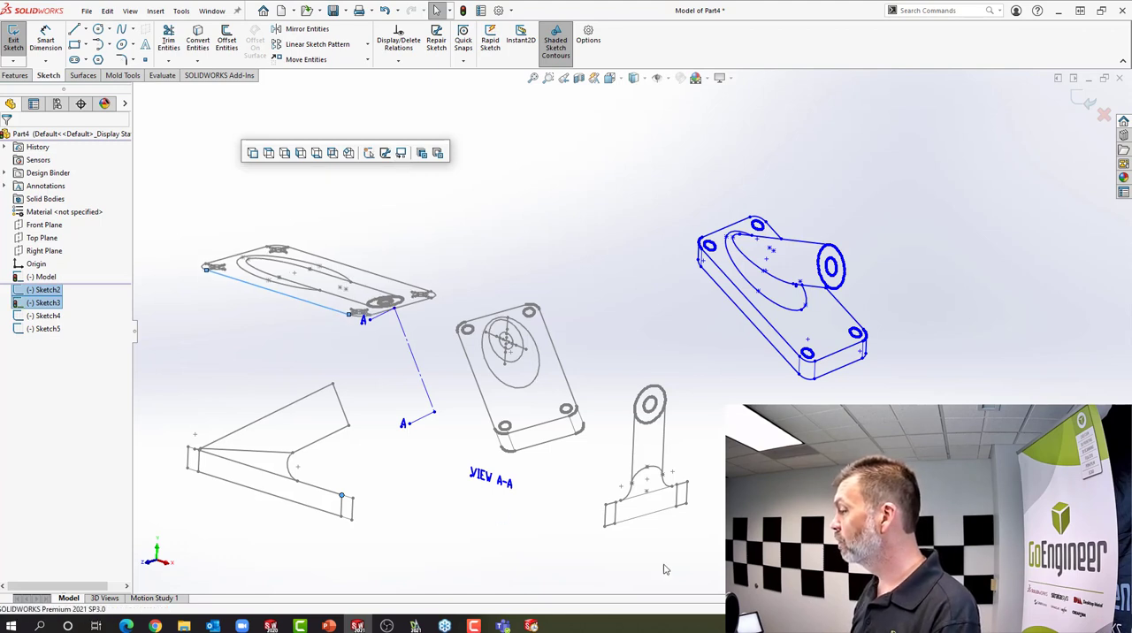
Align the base's vertical end edge in the right sketch with the base's lower corner point in the front sketch using Align Sketch
click(607, 526)
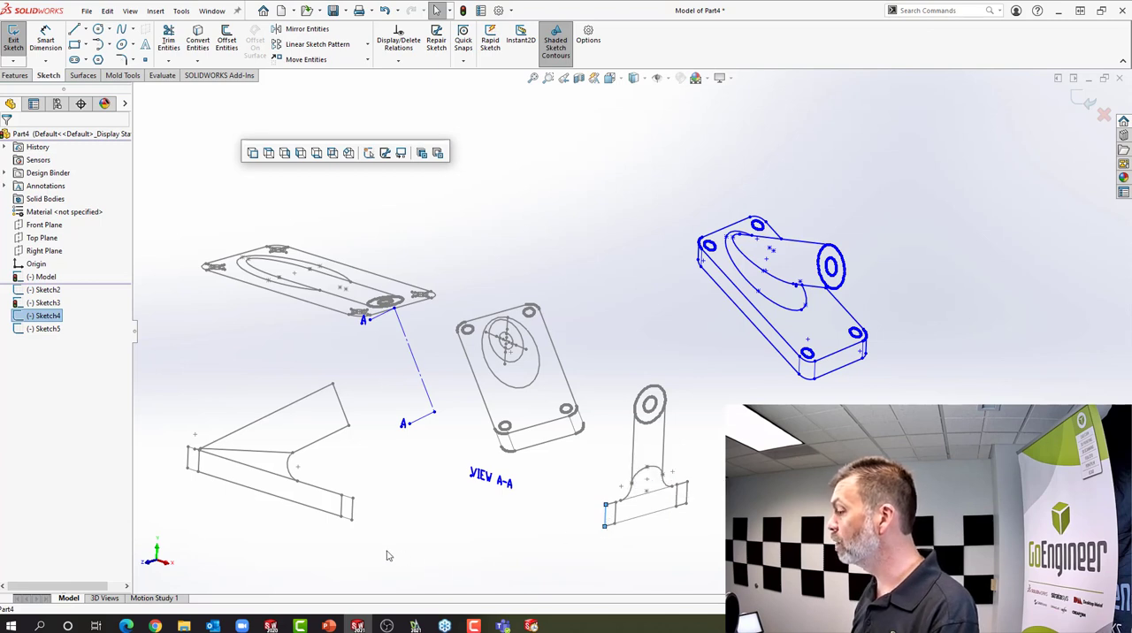
ctrl+click(351, 521)
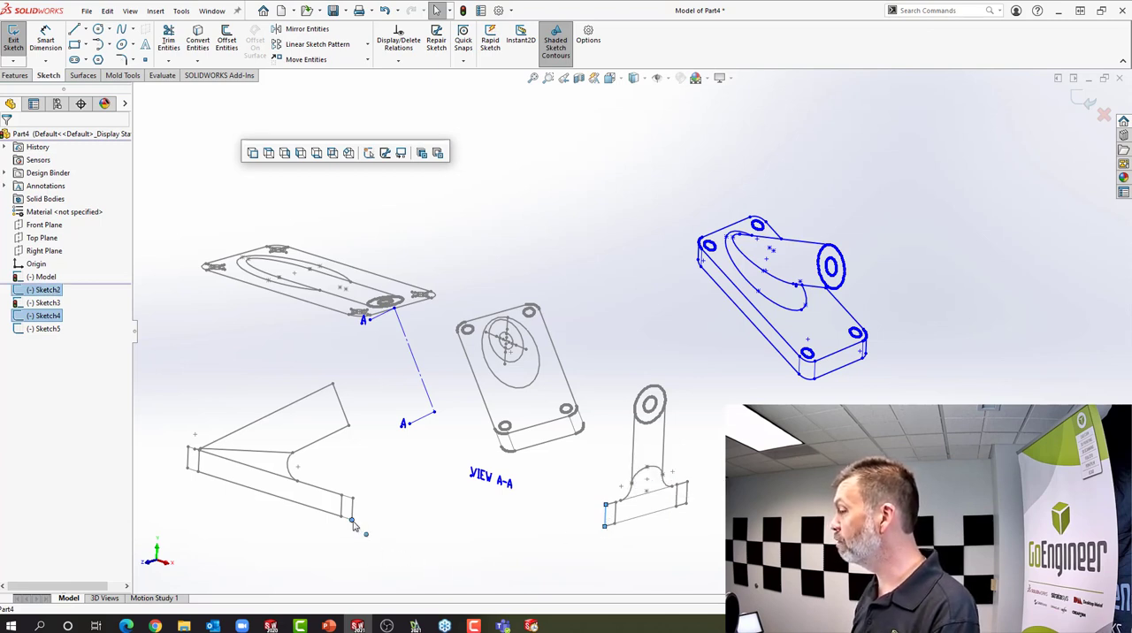
click(402, 154)
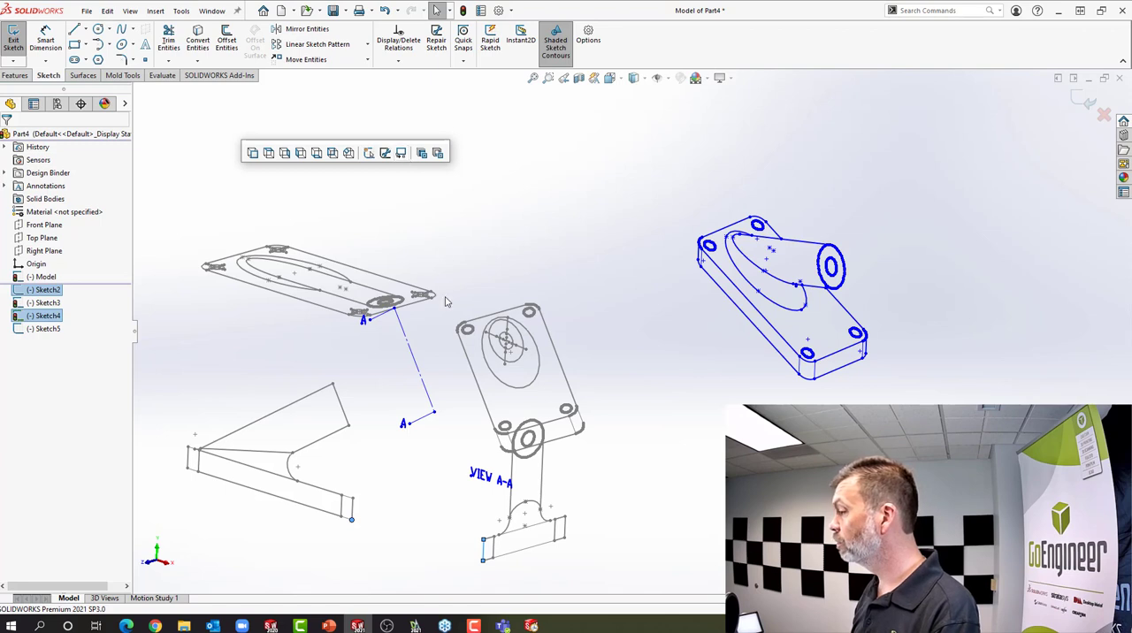
Align the plate's long edge in the View A-A auxiliary sketch with the near-edge corner point of the top sketch using Align Sketch
click(467, 357)
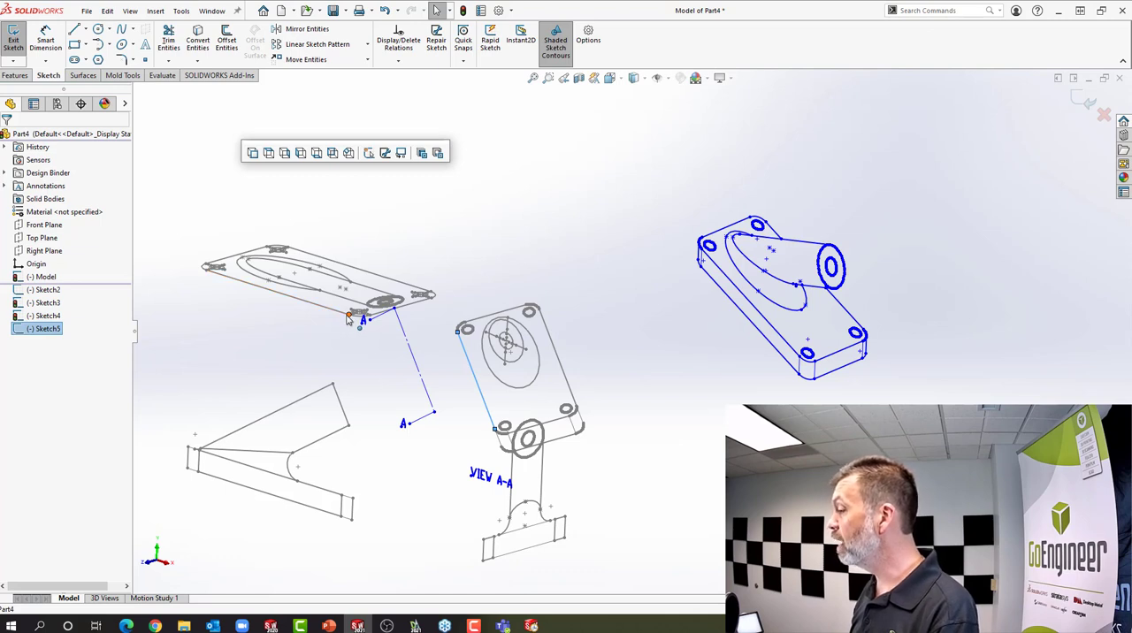
ctrl+click(349, 320)
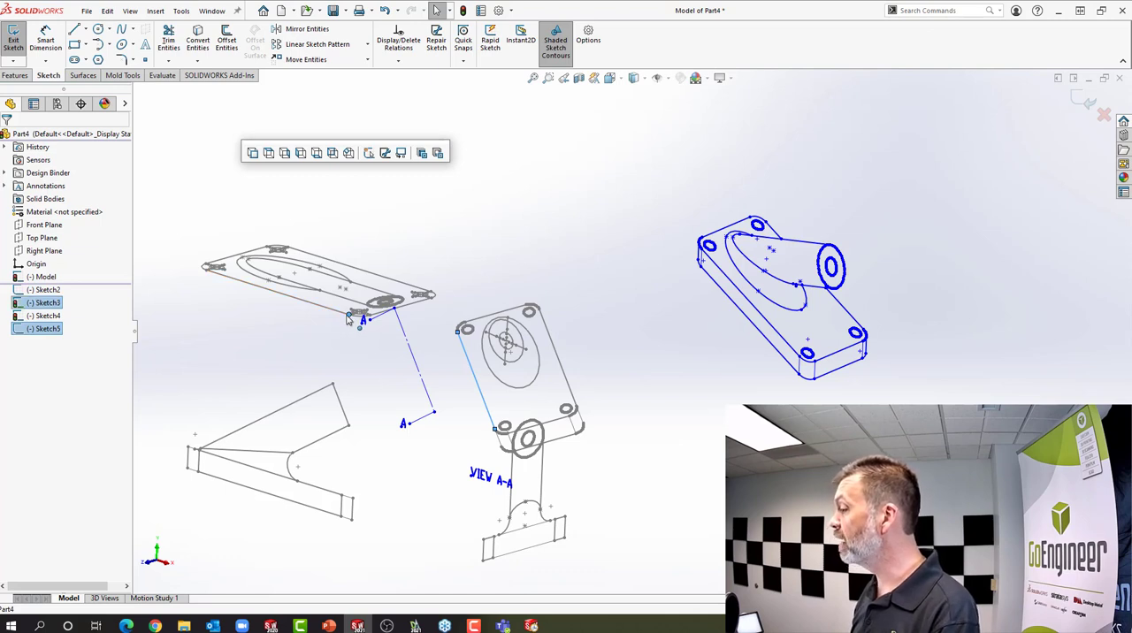
click(402, 154)
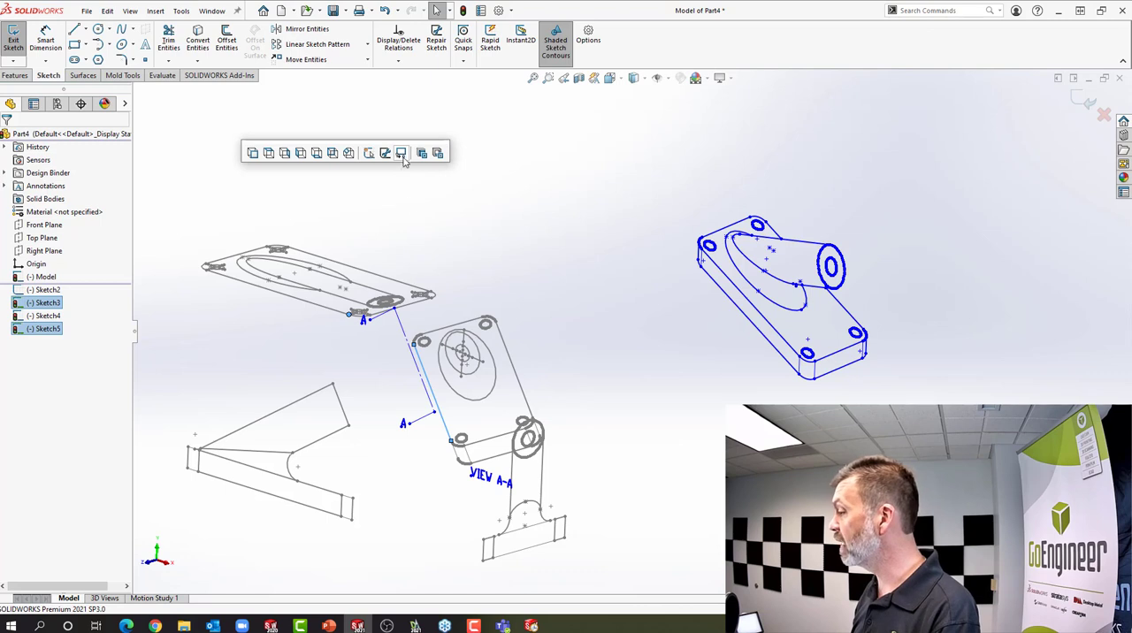
click(472, 179)
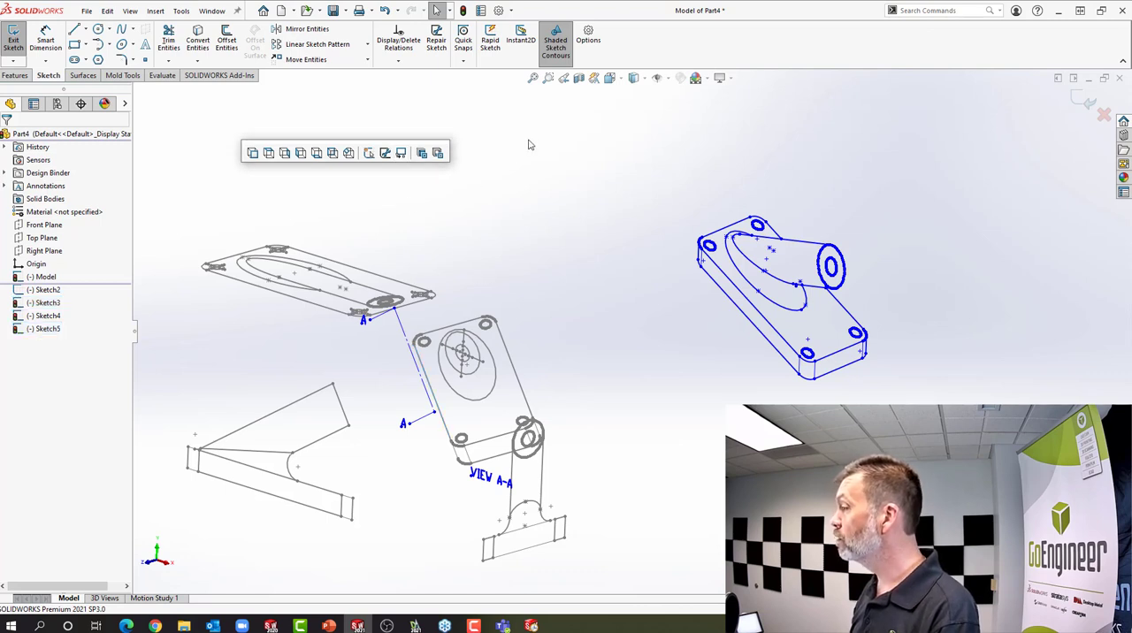
Check the alignment of the positioned sketches in the front, top and right views and normal to the auxiliary sketch
click(618, 81)
click(629, 136)
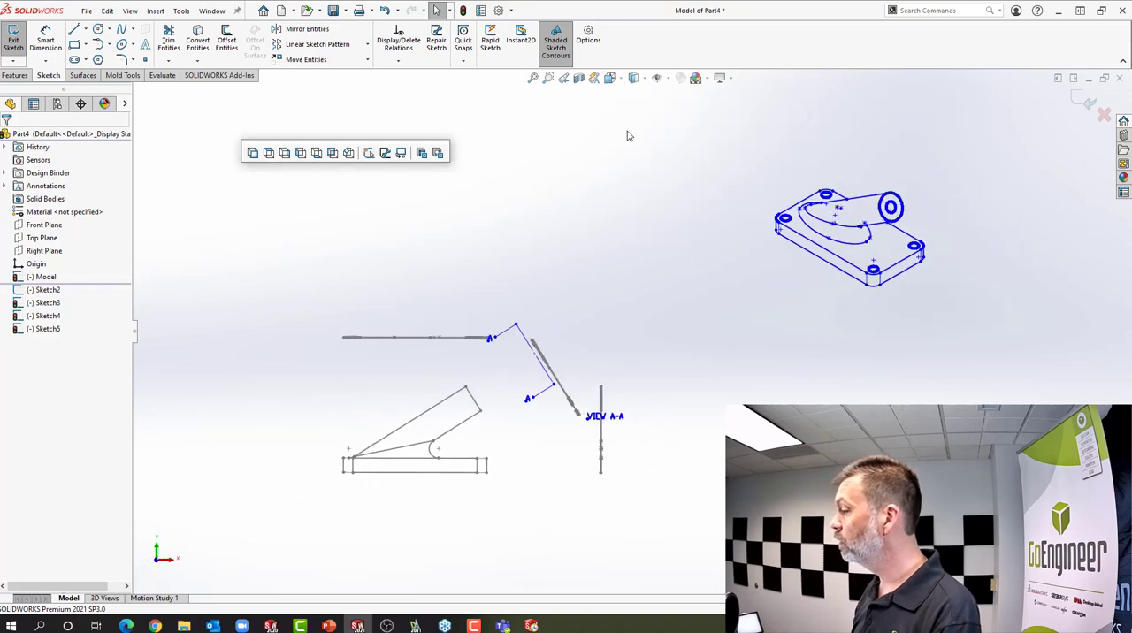
click(615, 78)
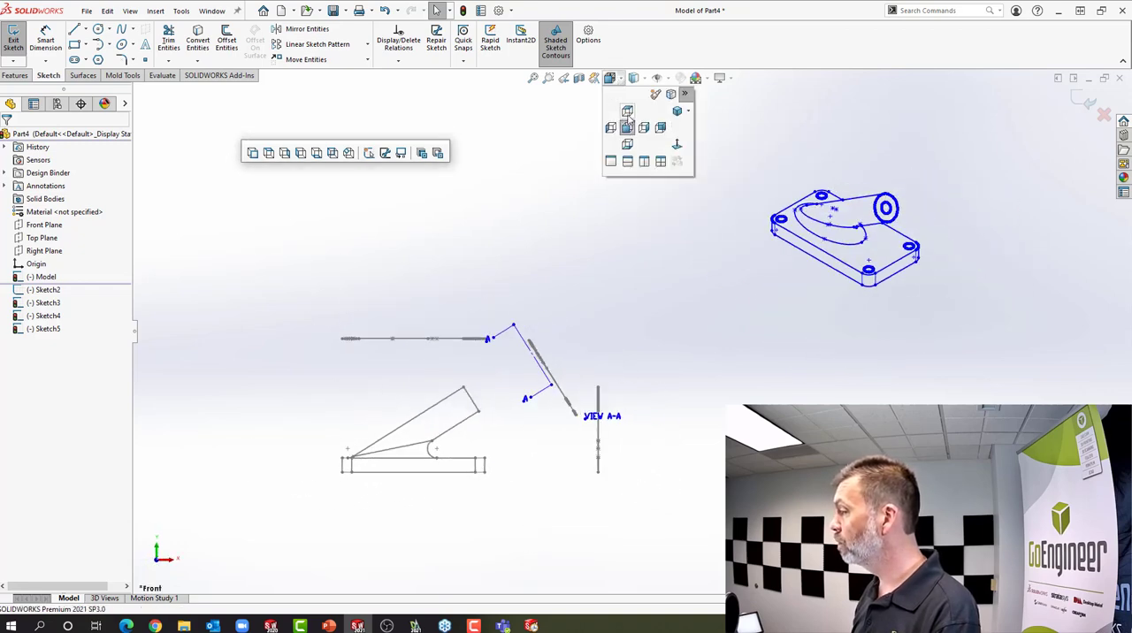
click(627, 114)
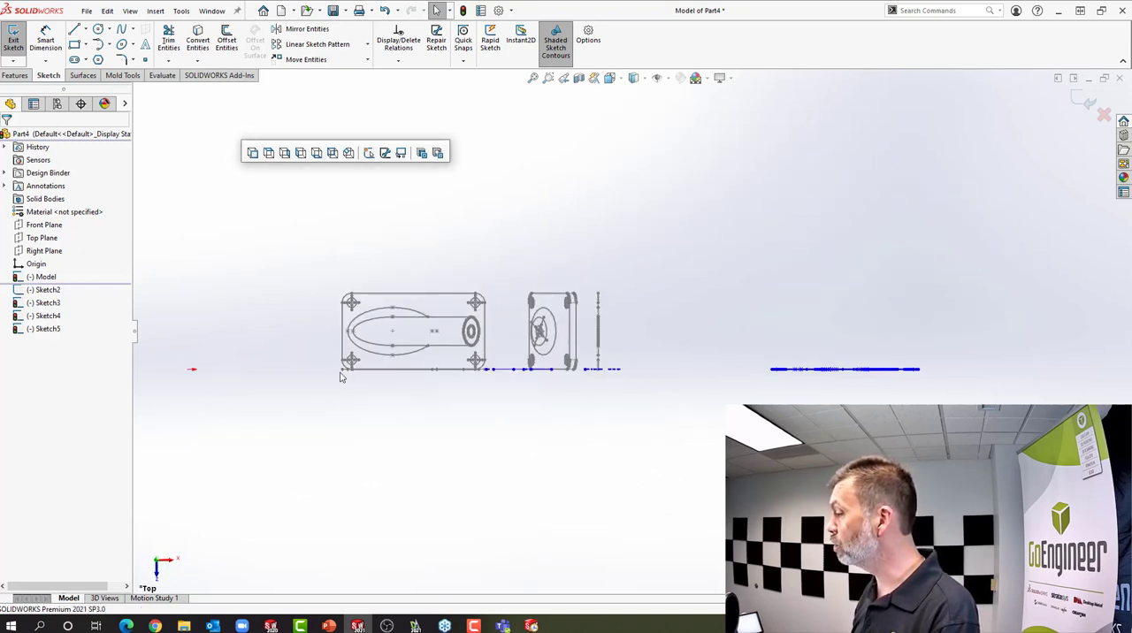
click(616, 78)
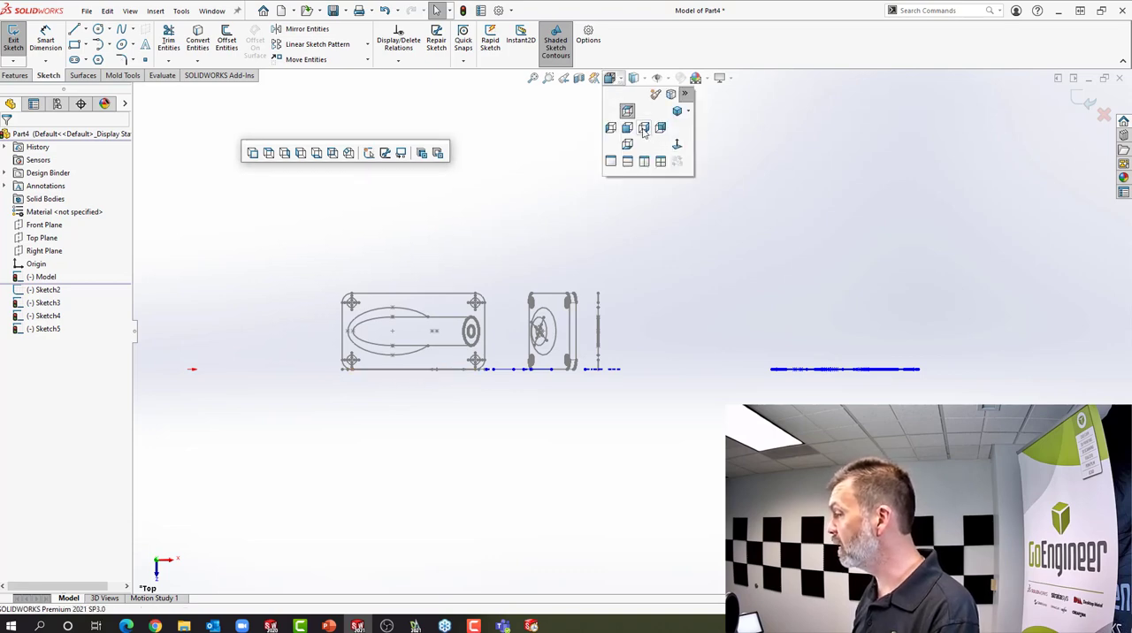
click(644, 129)
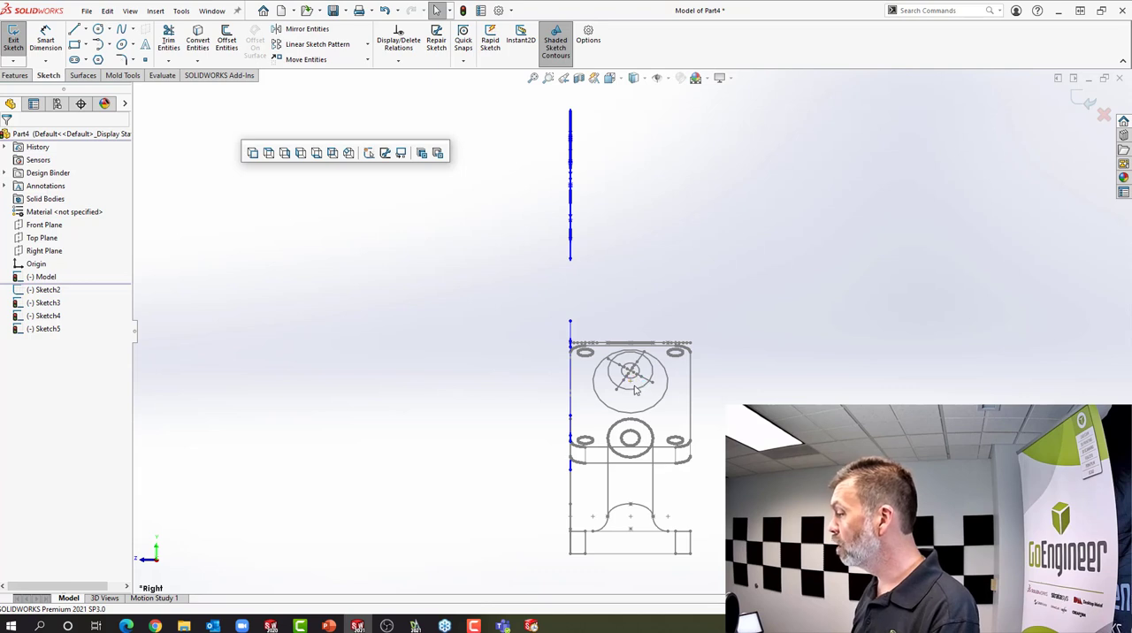
click(635, 392)
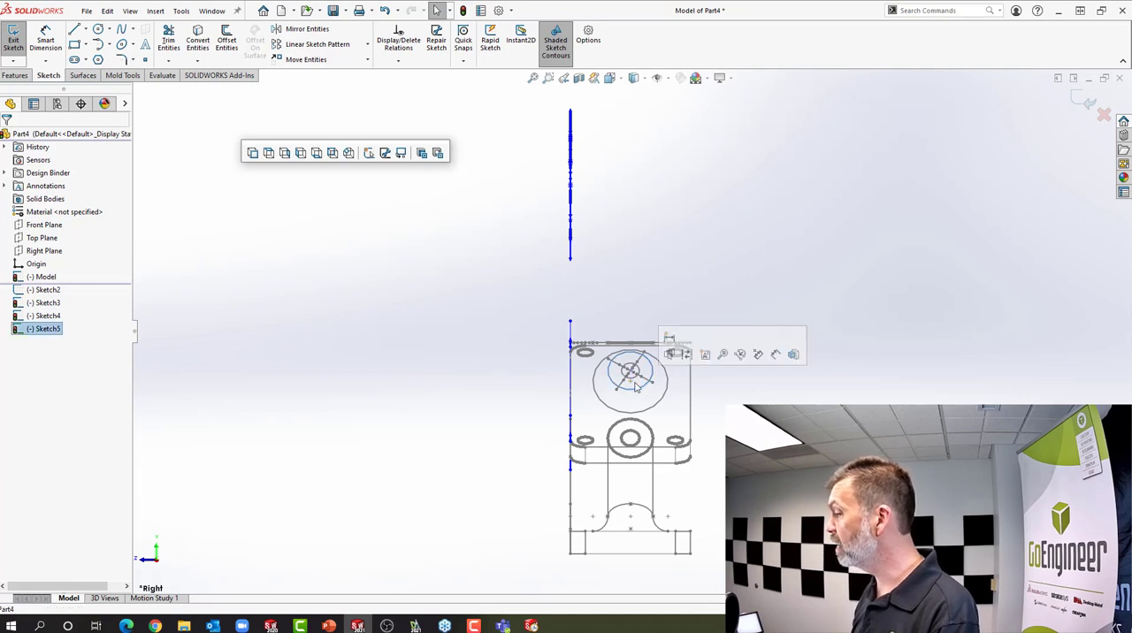
click(619, 80)
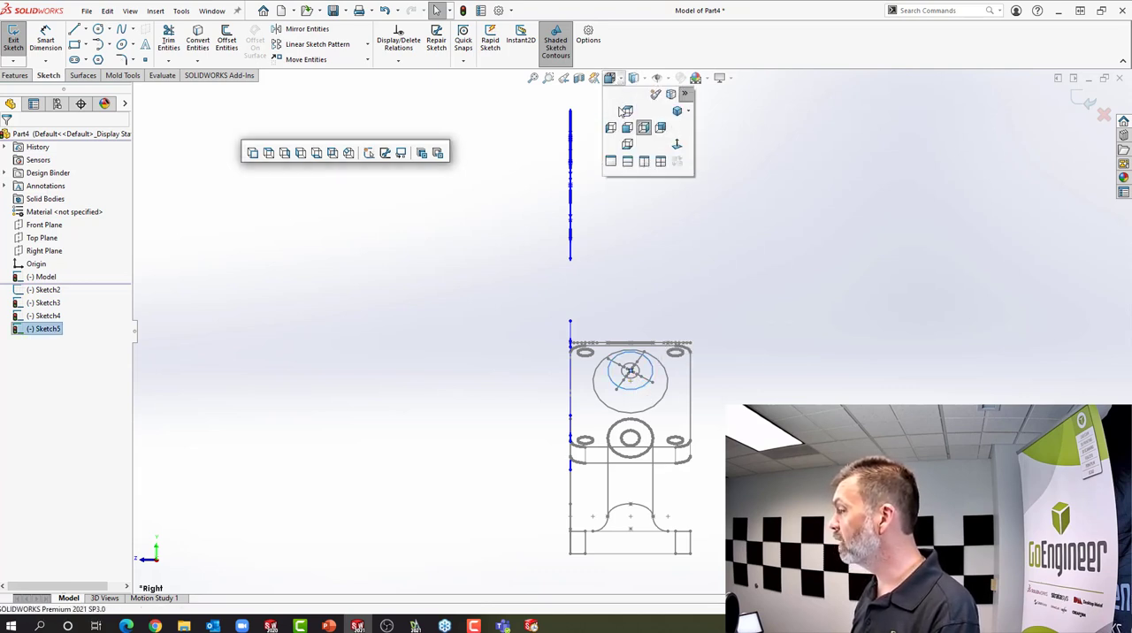
click(677, 149)
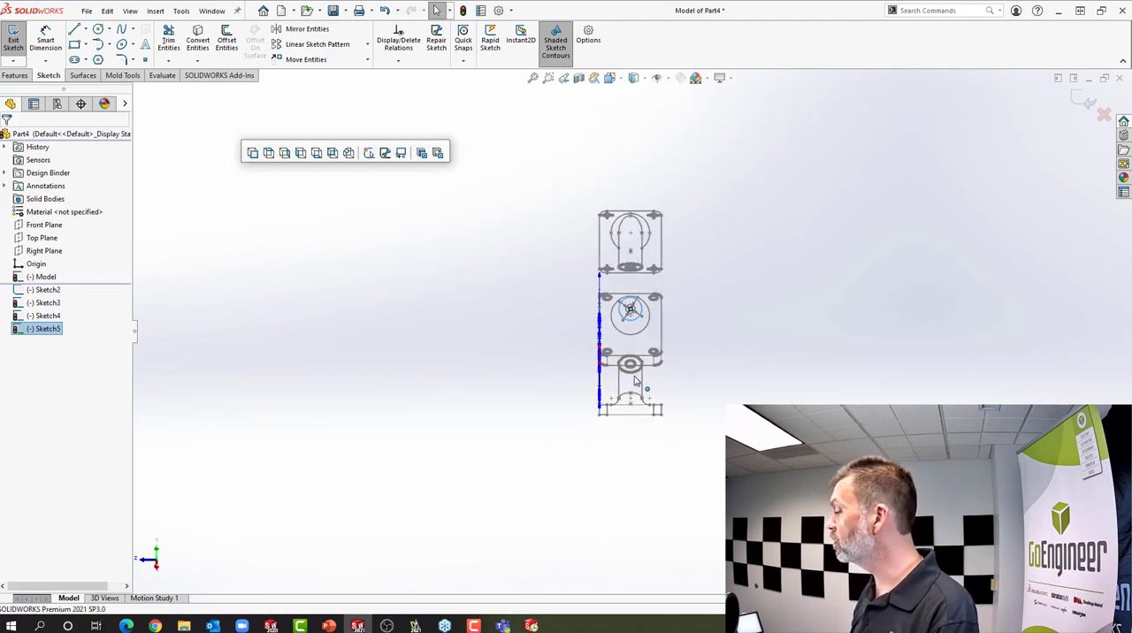
middle_drag(715, 298, 796, 279)
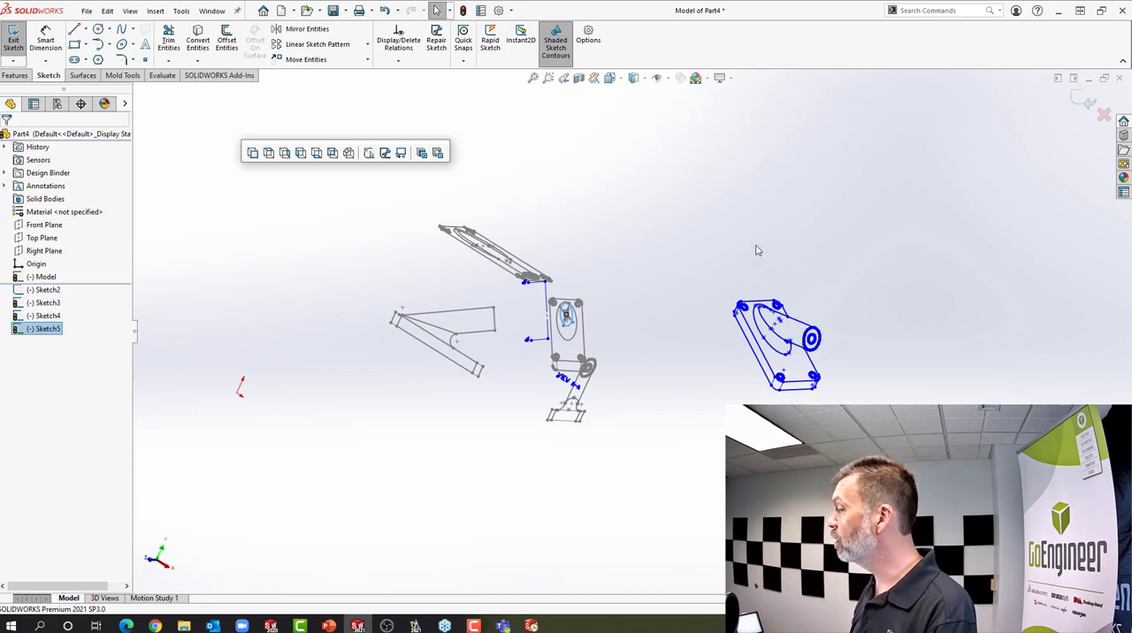
click(737, 174)
Exit the sketch with a rebuild and hide the imported Model sketch
click(463, 13)
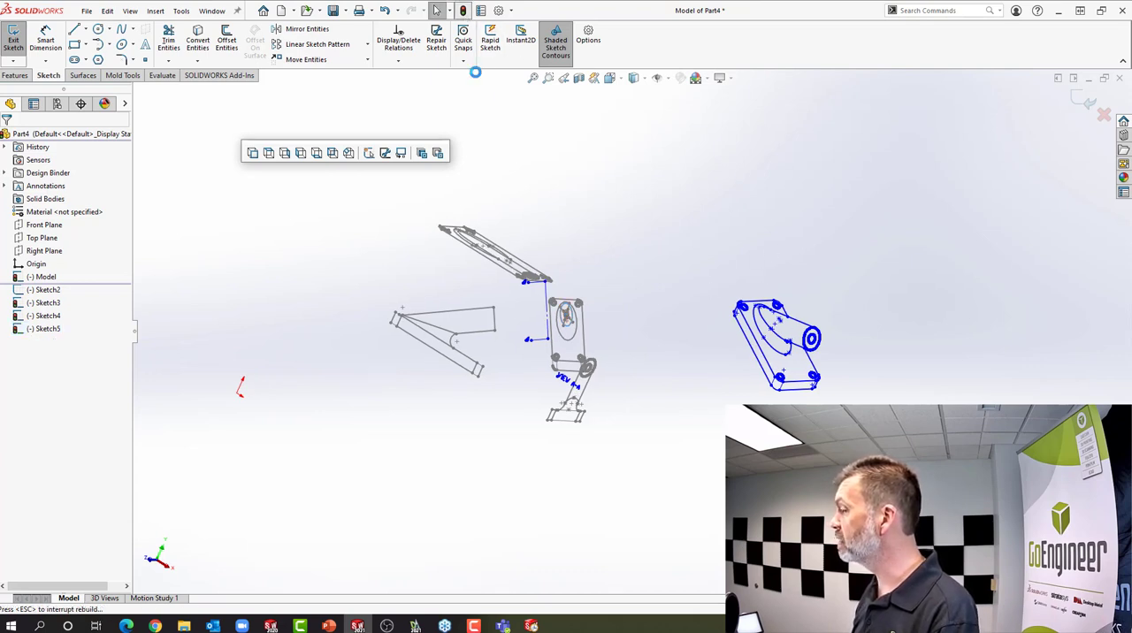
click(53, 281)
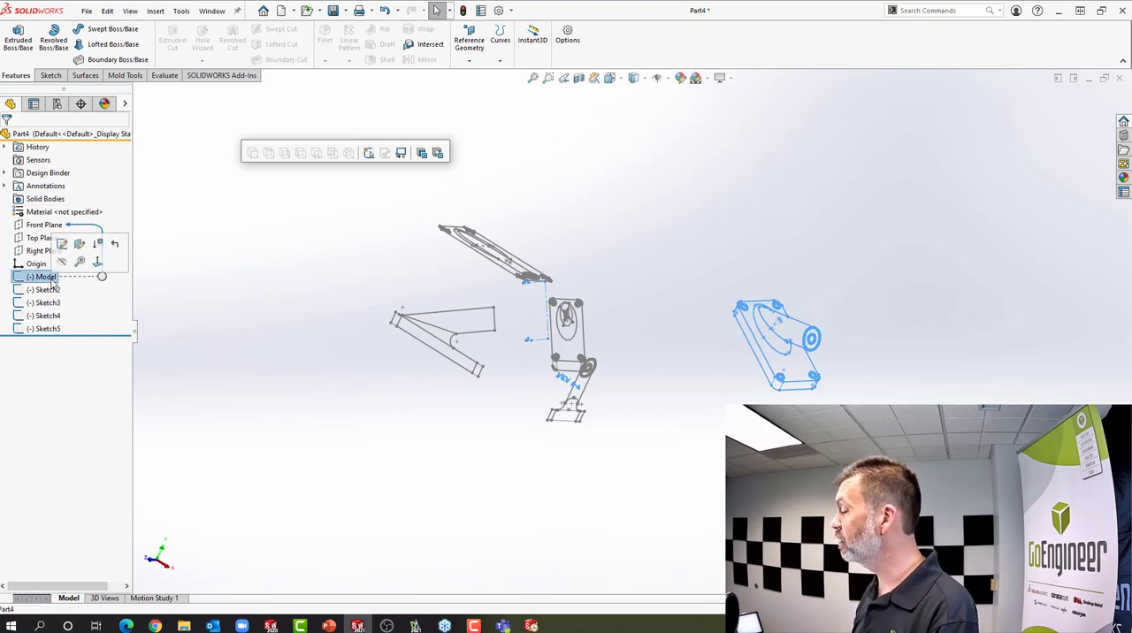
click(62, 262)
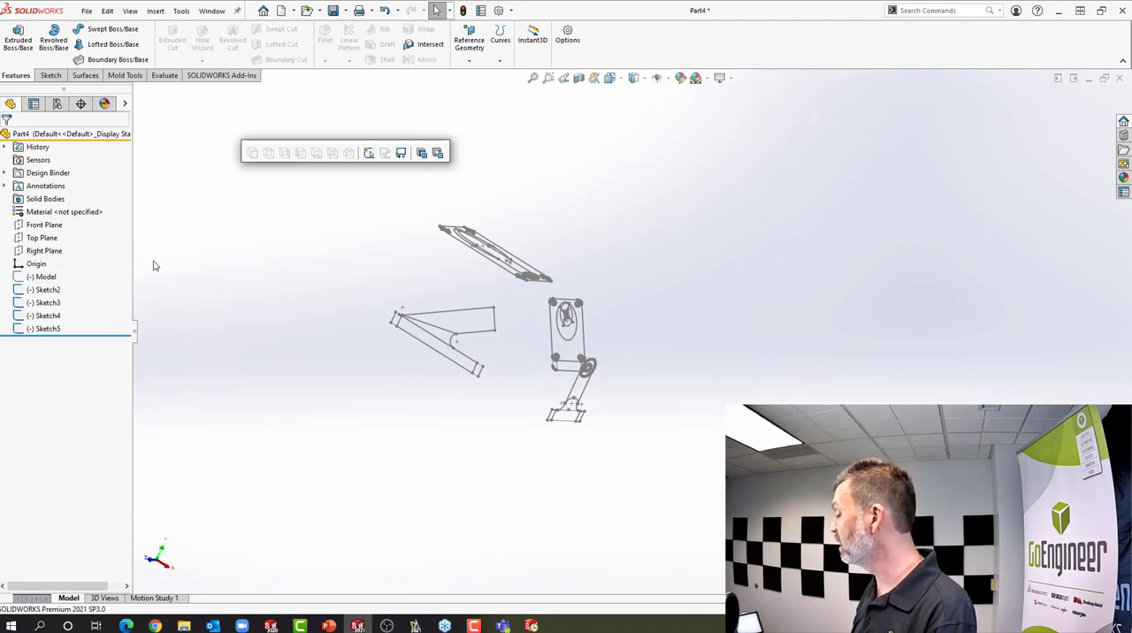
Set up a boss extrusion of the top sketch's outer plate outline, starting from the base's lower corner vertex in the front sketch
mouse_move(436, 256)
middle_down()
mouse_move(463, 313)
mouse_move(462, 410)
mouse_move(451, 412)
middle_up()
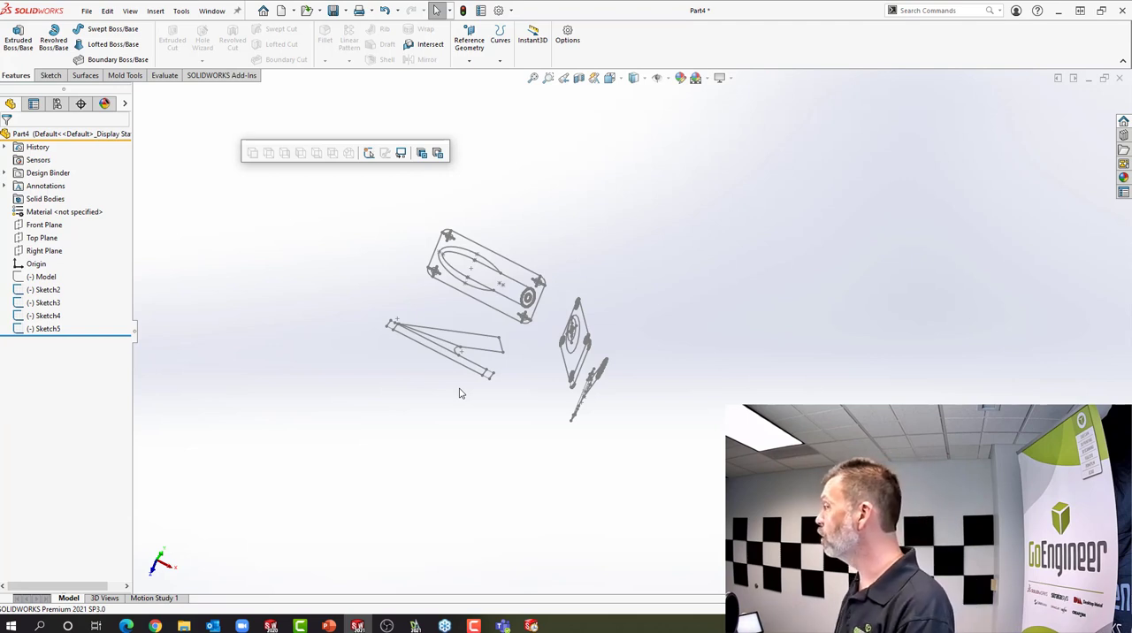
right_click(504, 318)
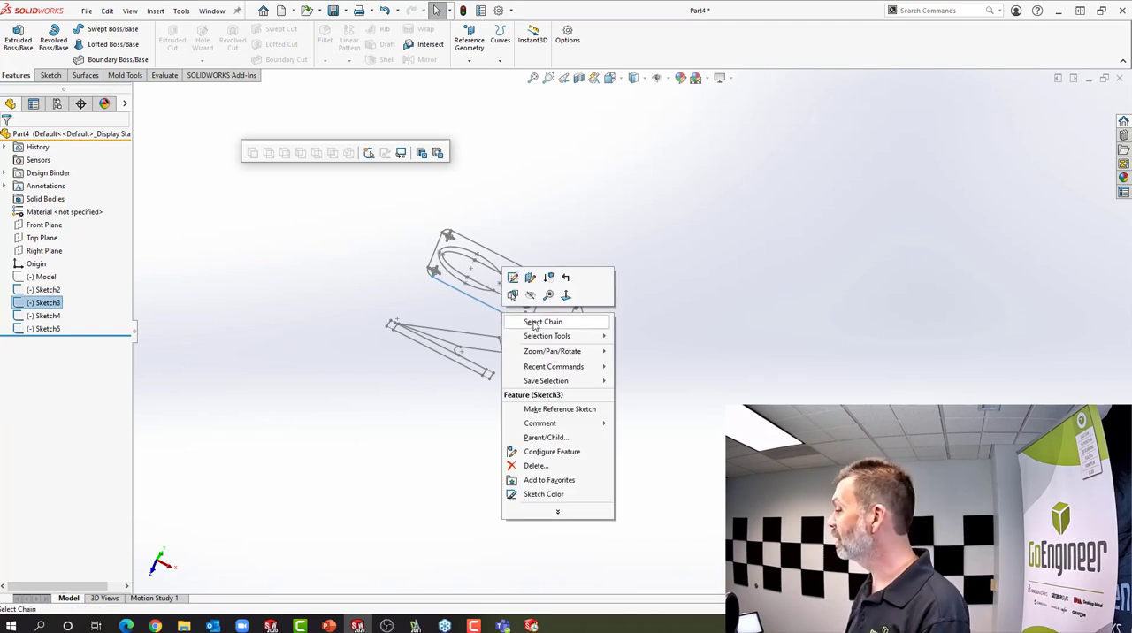
click(541, 321)
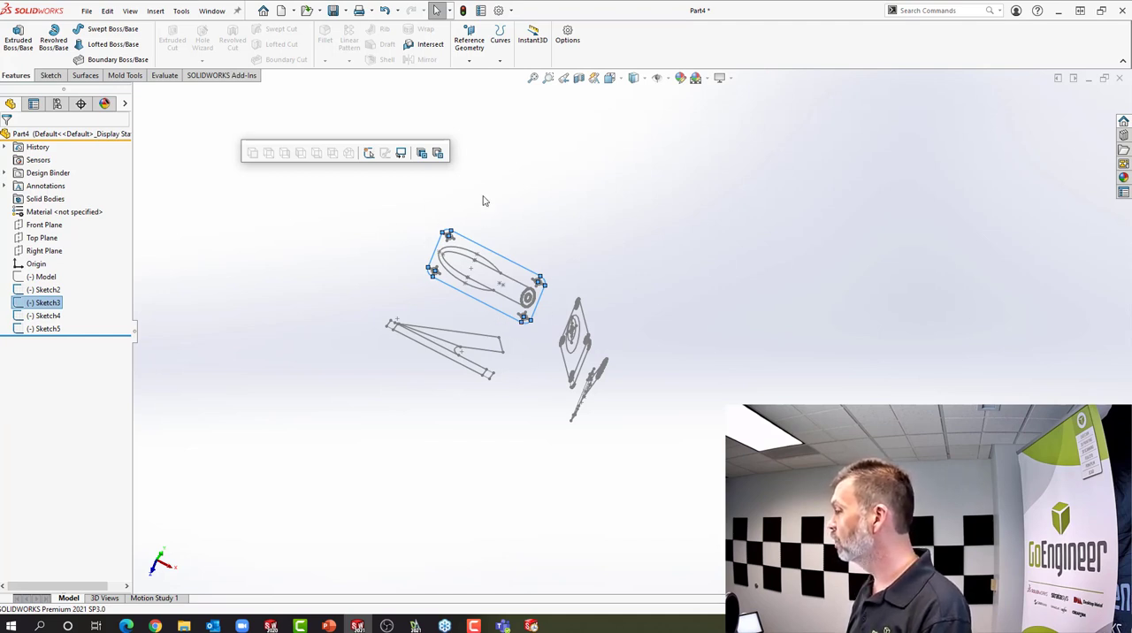
click(423, 154)
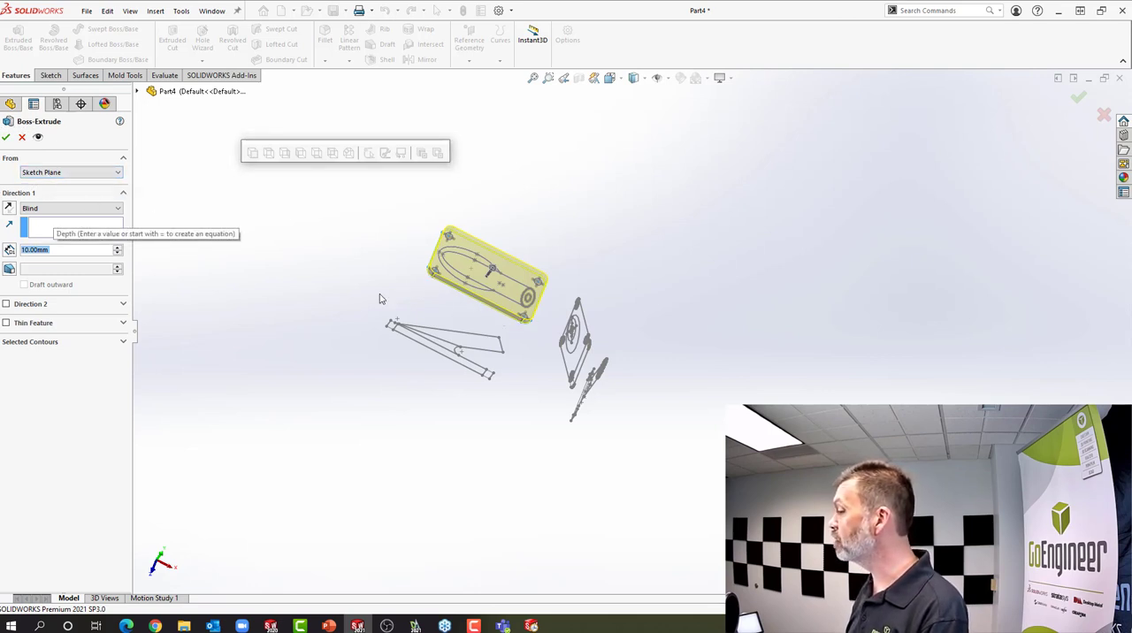
click(116, 172)
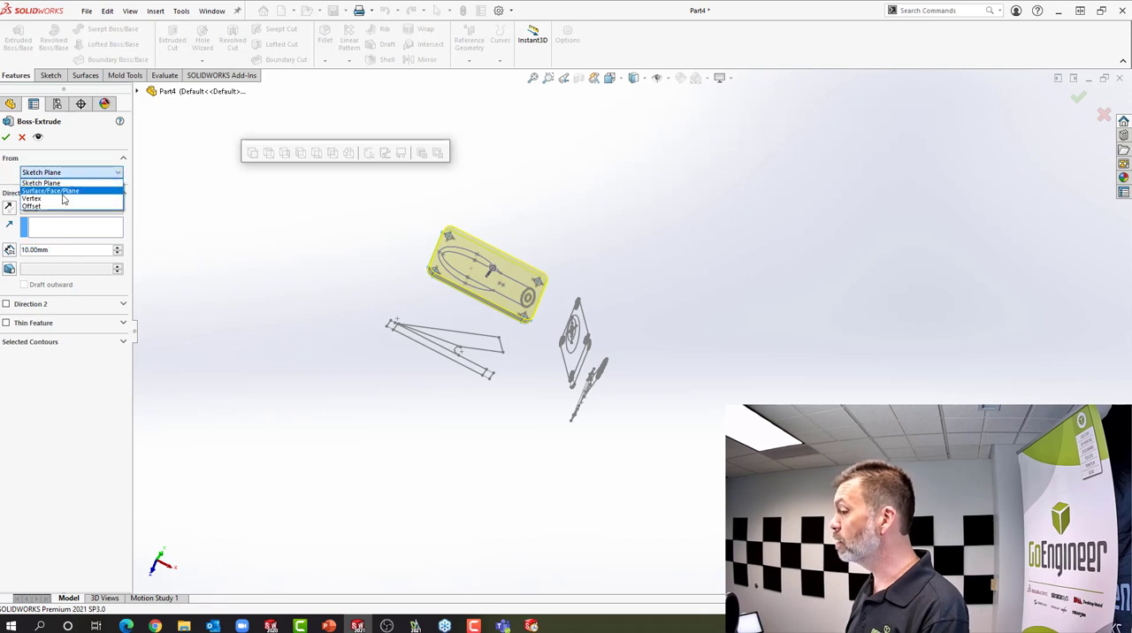
click(32, 198)
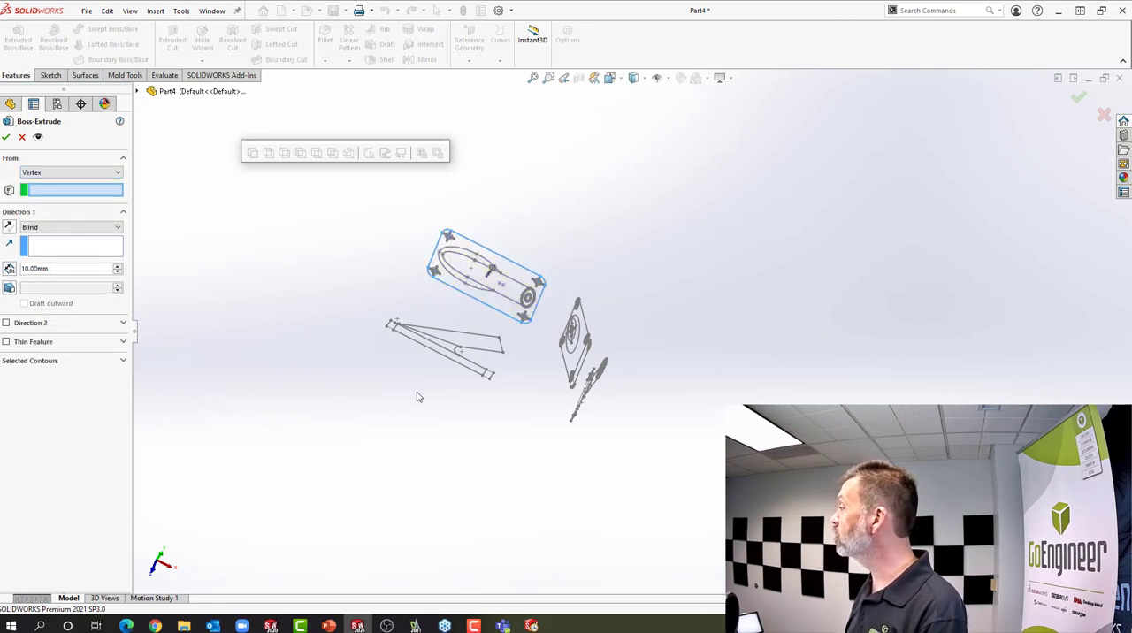
click(489, 378)
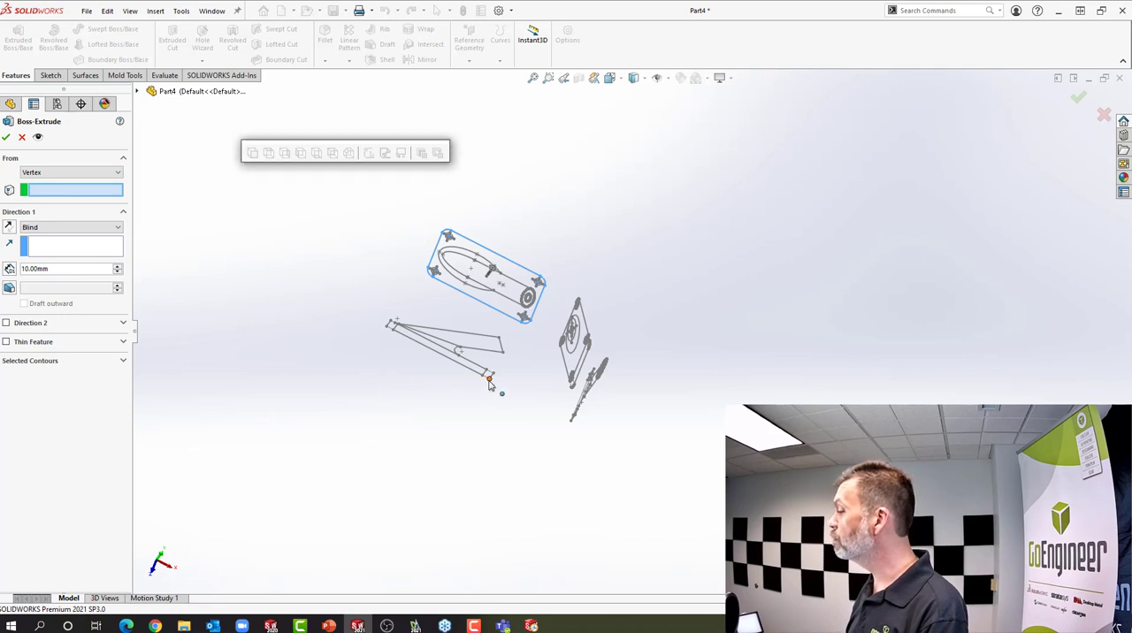
middle_drag(473, 440, 496, 377)
scroll(497, 376, down, 5)
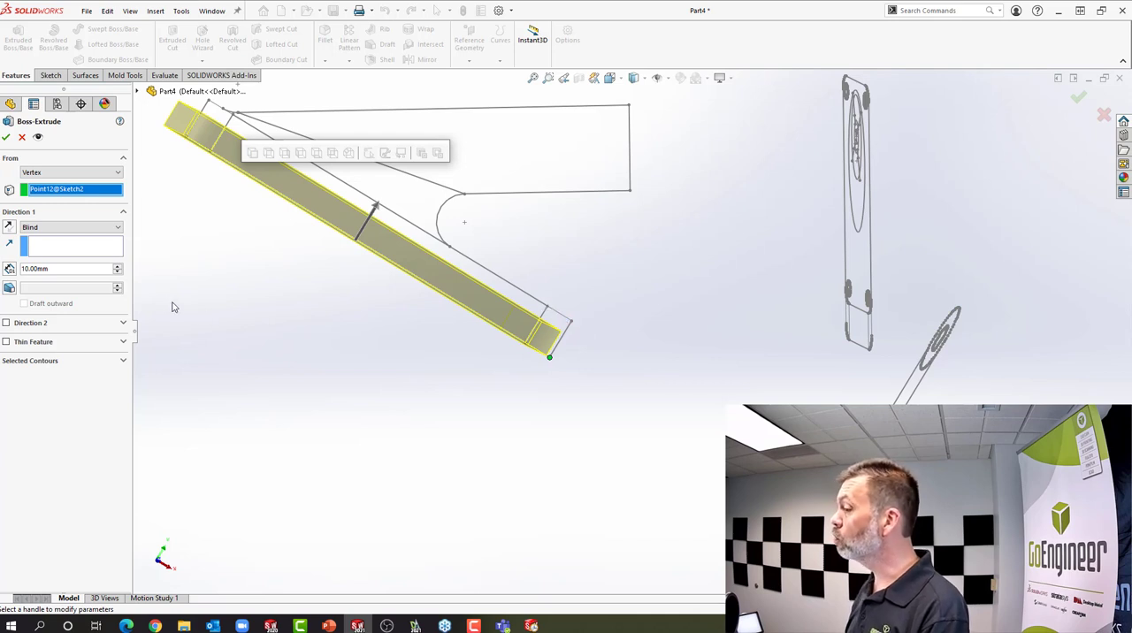
End the plate extrusion with Up To Vertex at the base's upper corner point in the front sketch and create the feature
click(92, 228)
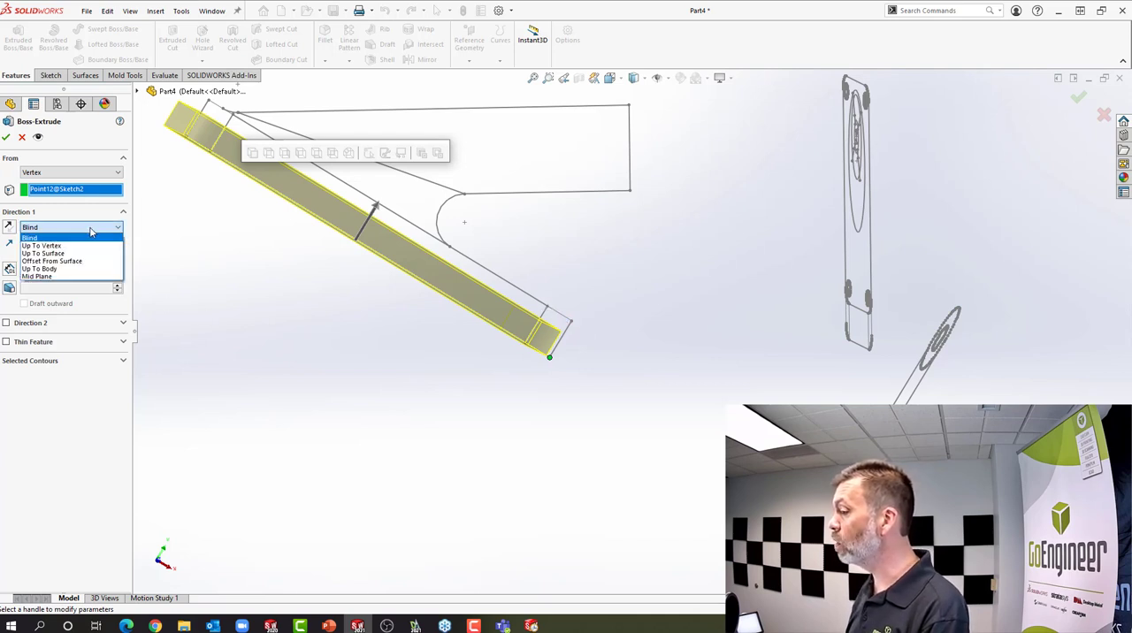
click(69, 246)
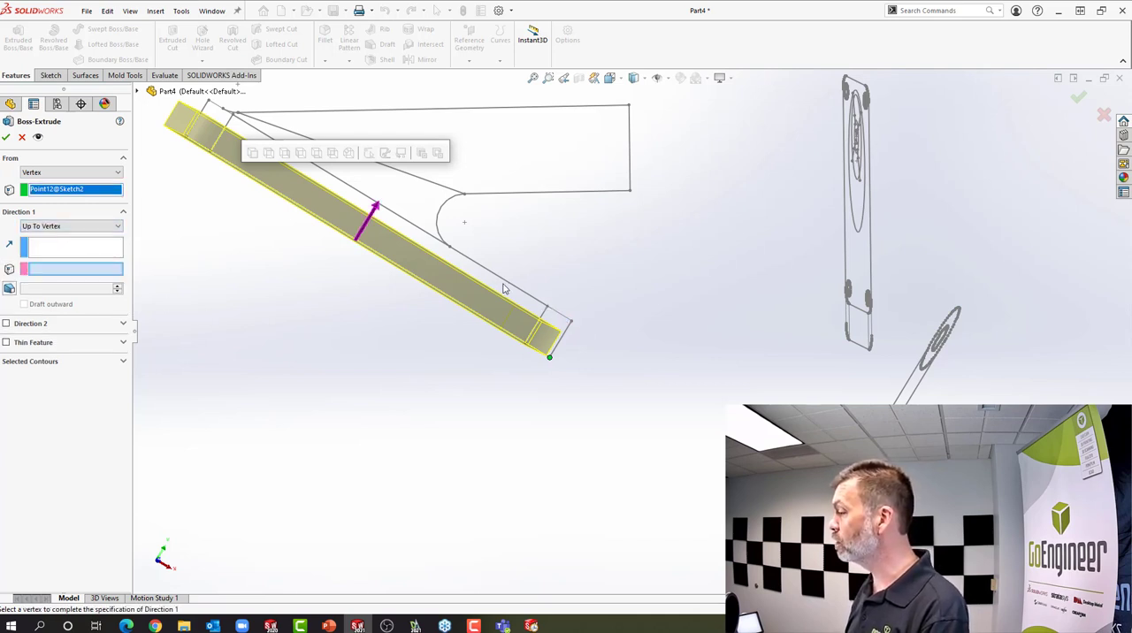
click(572, 323)
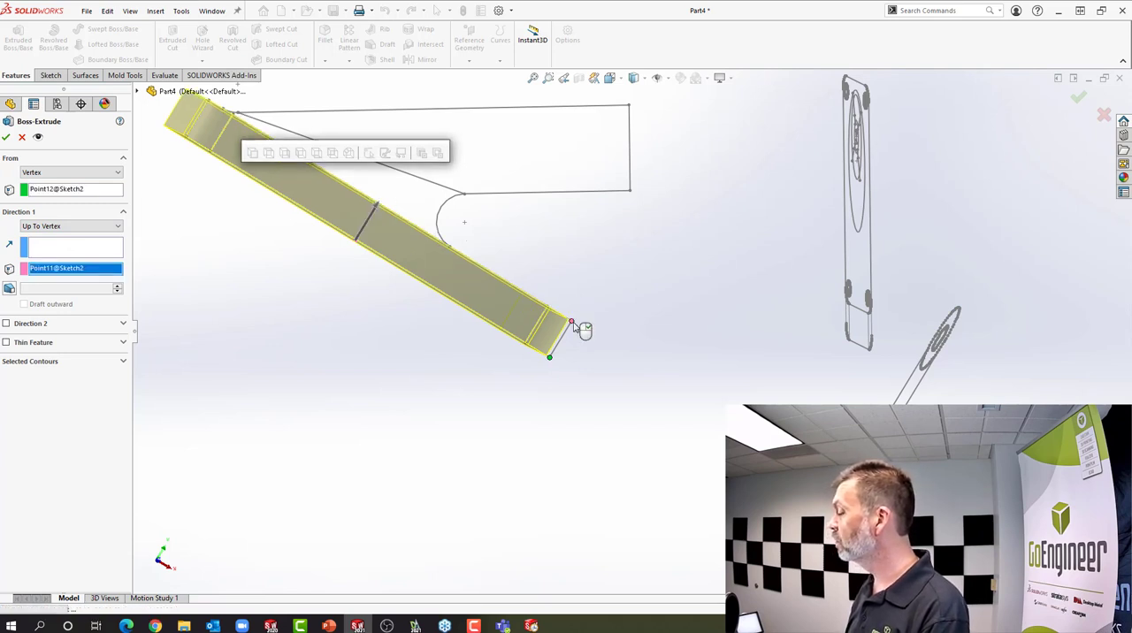
right_click(579, 325)
mouse_move(571, 321)
middle_down()
mouse_move(598, 337)
mouse_move(573, 404)
mouse_move(581, 364)
middle_up()
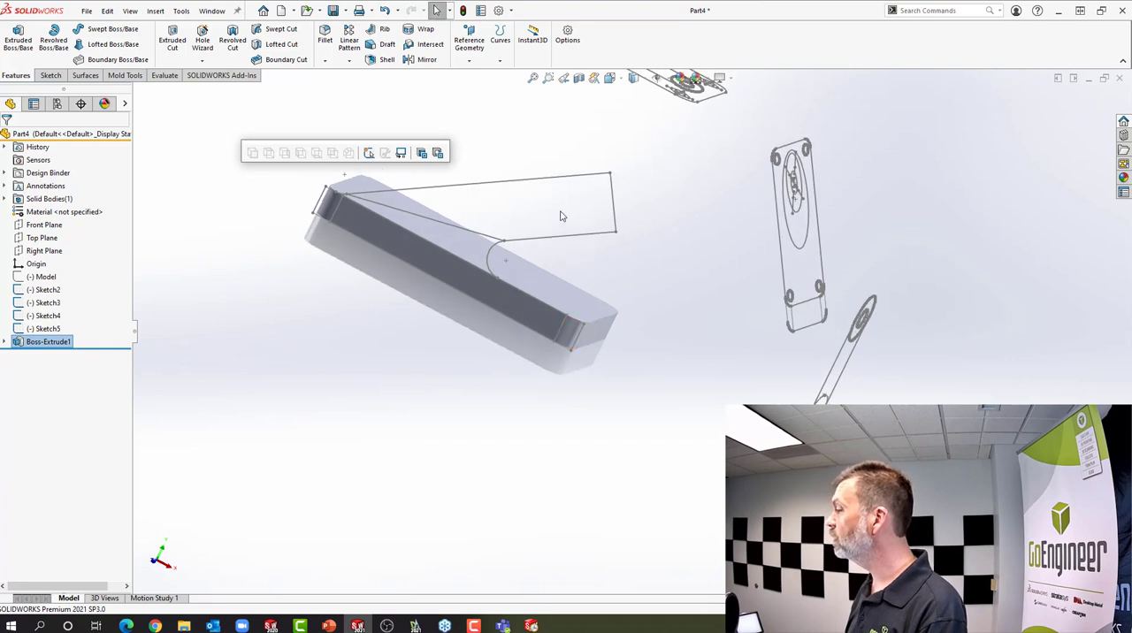
Set up a boss extrusion of the auxiliary sketch's outer tube circle, starting from the tube end's lower corner vertex in the front sketch
middle_drag(622, 222, 591, 228)
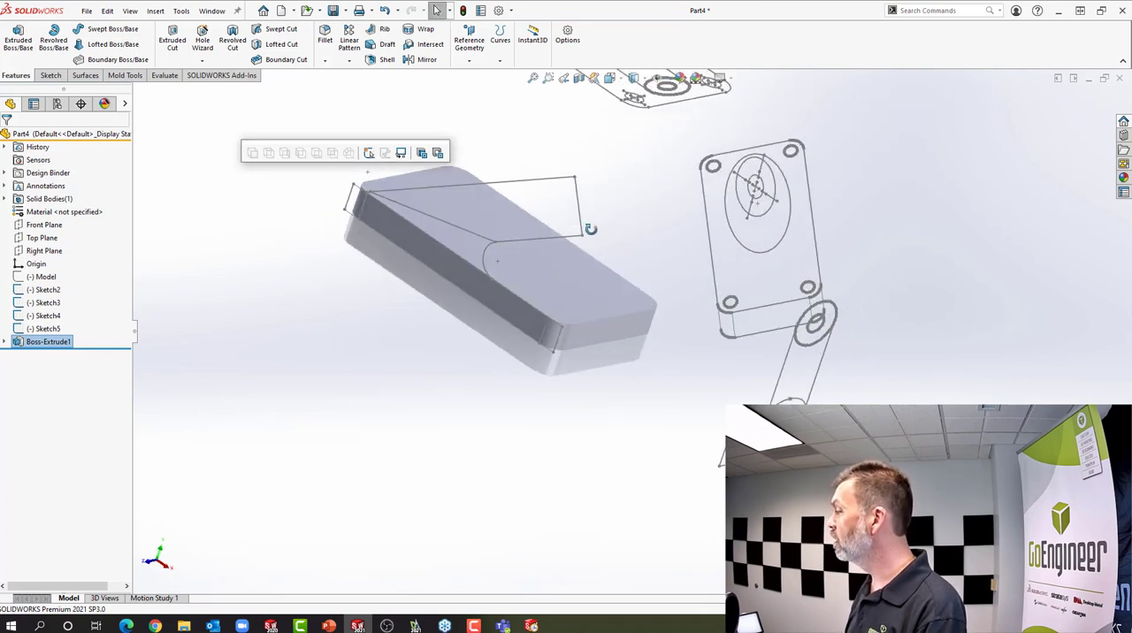
click(766, 221)
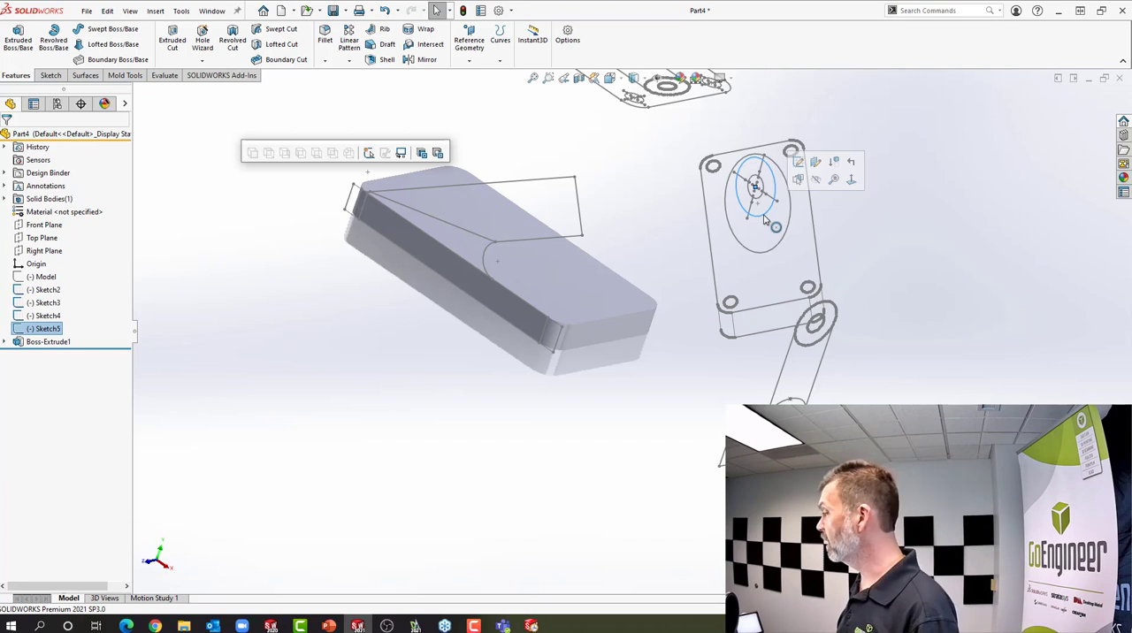
click(423, 154)
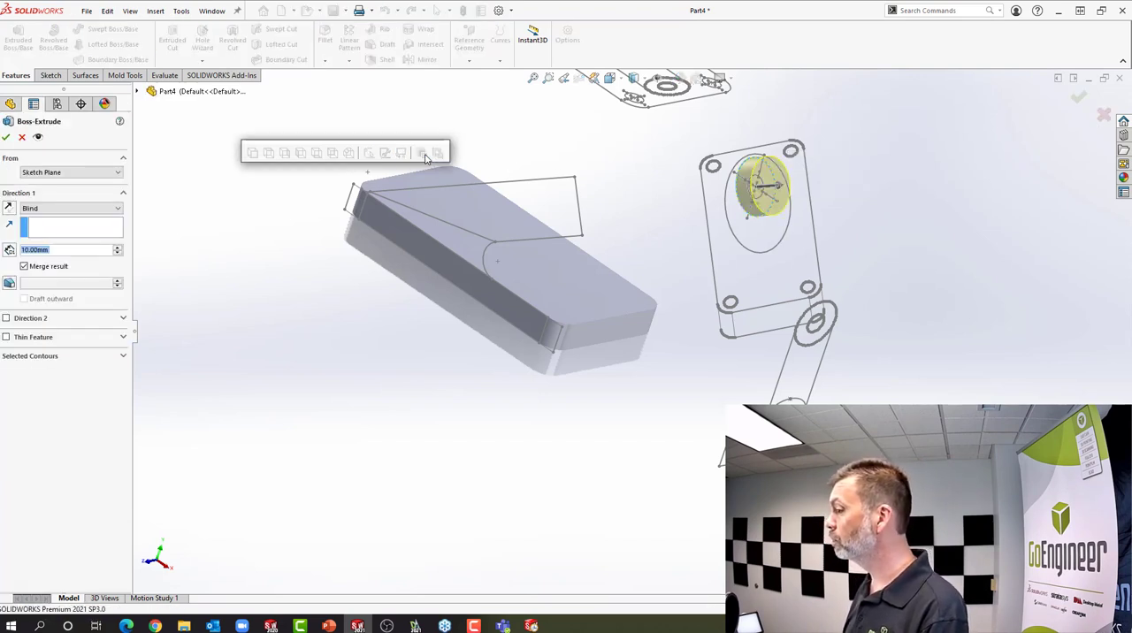
click(97, 173)
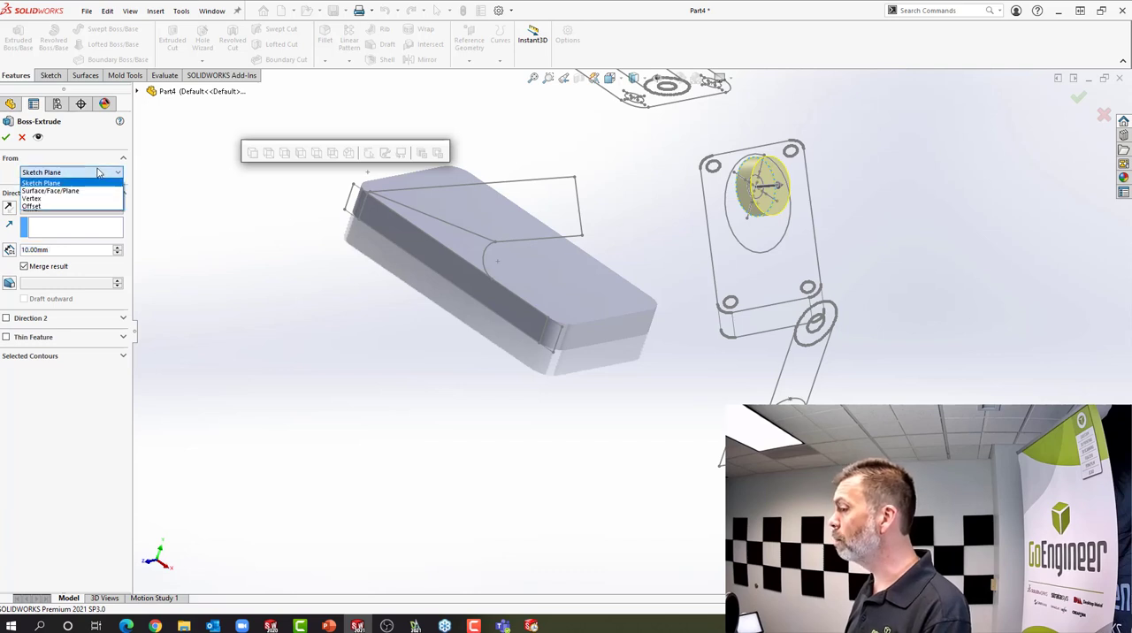
click(32, 198)
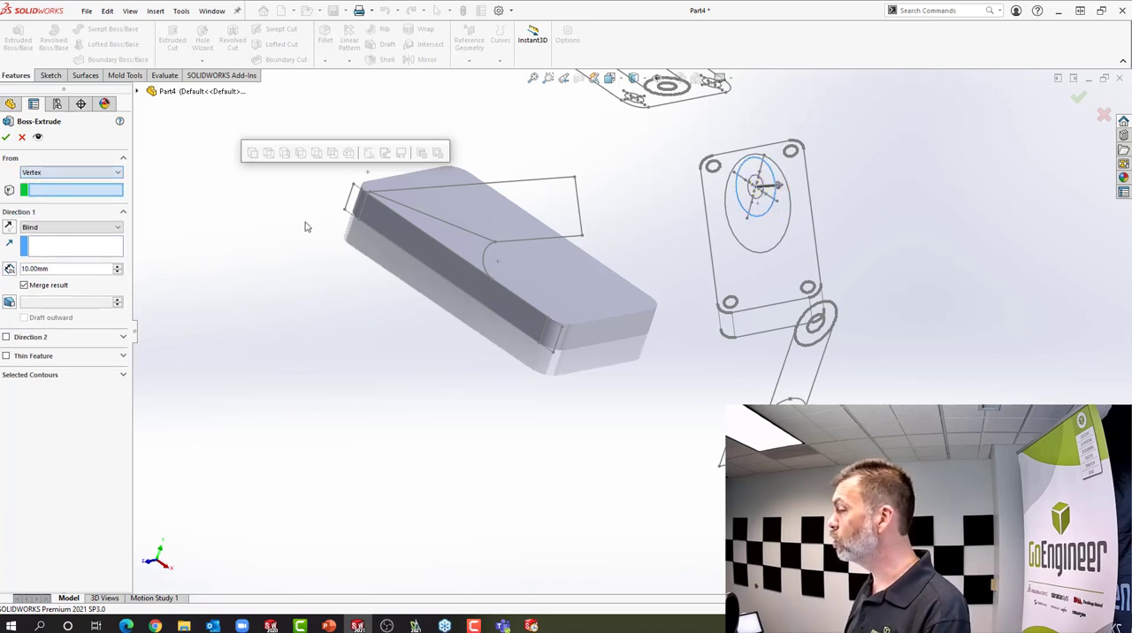
click(582, 236)
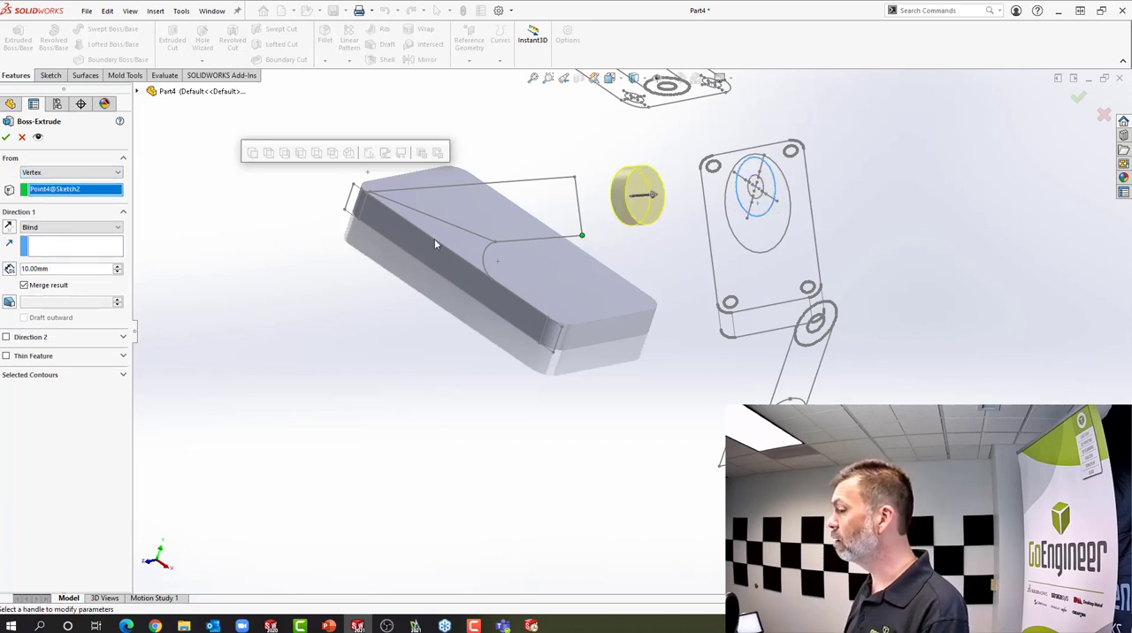
Reverse the tube extrusion toward the plate, end it with Up To Next and create the feature
click(9, 228)
click(76, 229)
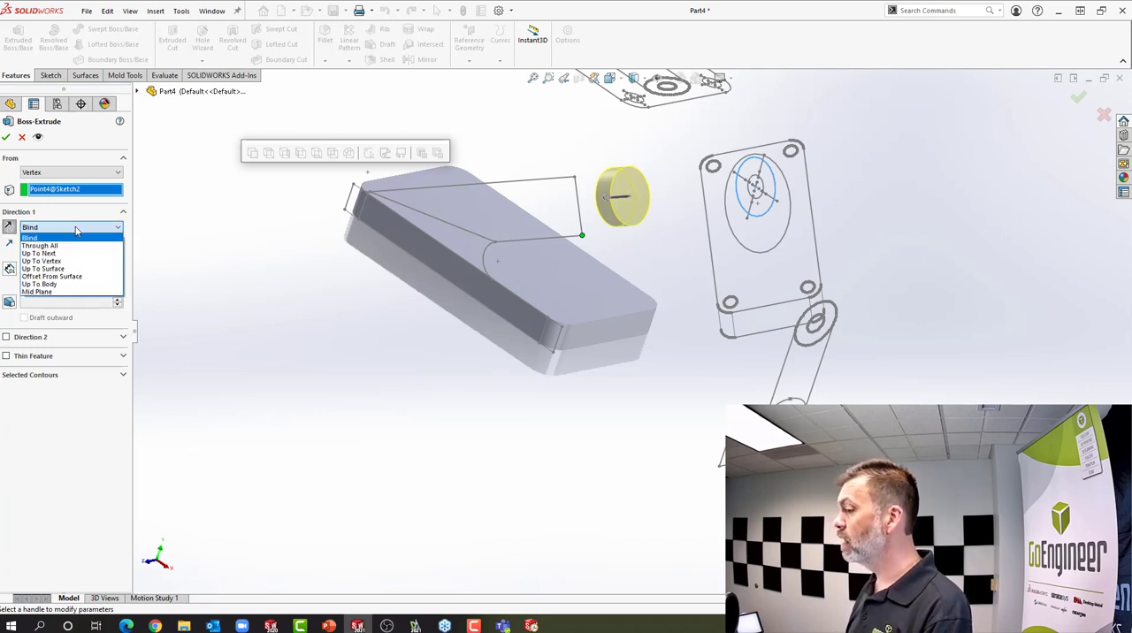
click(66, 254)
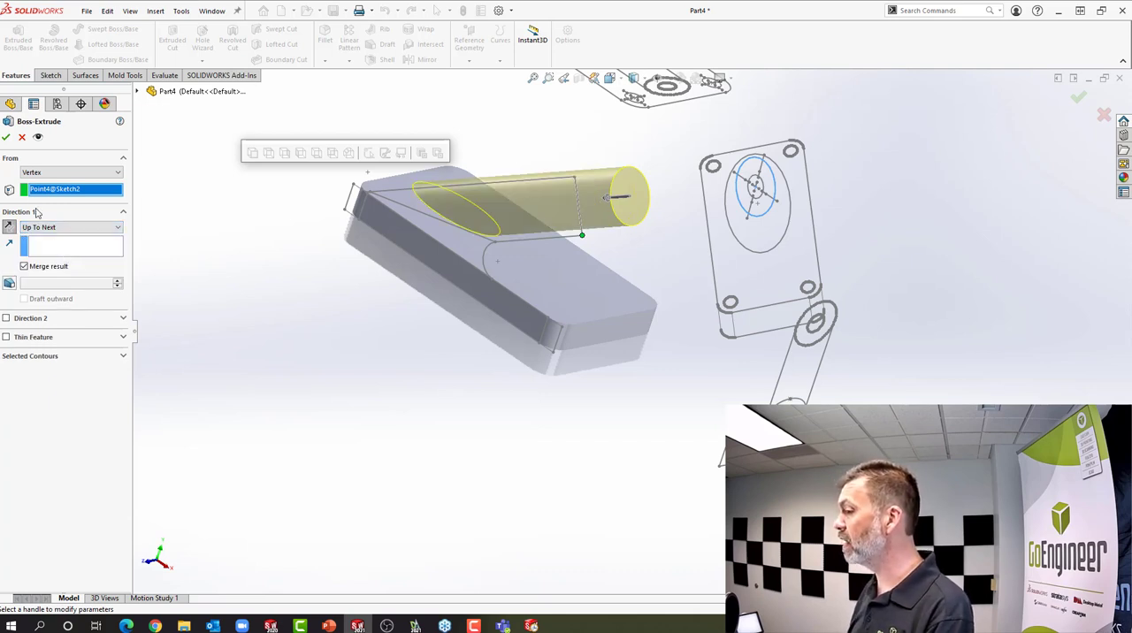
click(7, 137)
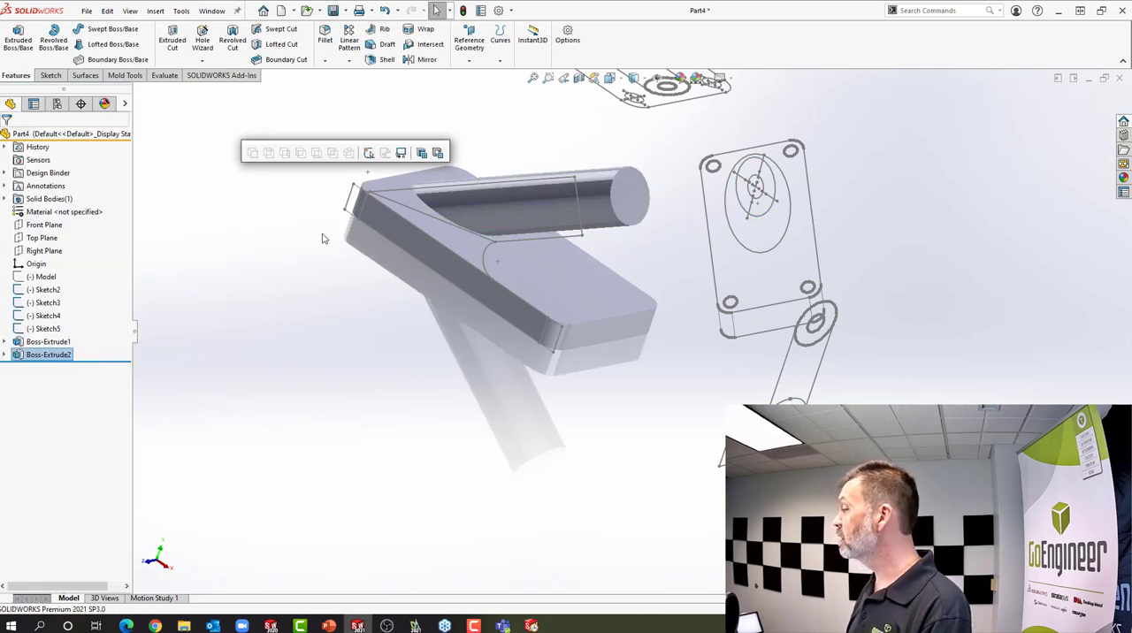
Cut the bore from the auxiliary sketch's inner circle with a Through All extruded cut
click(759, 202)
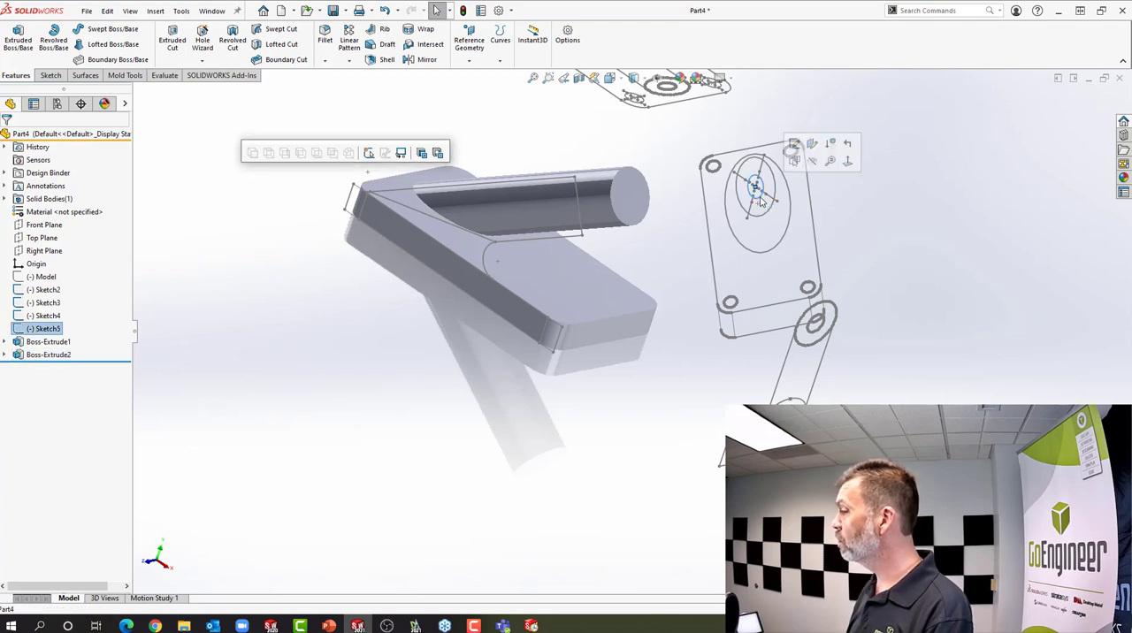
click(438, 154)
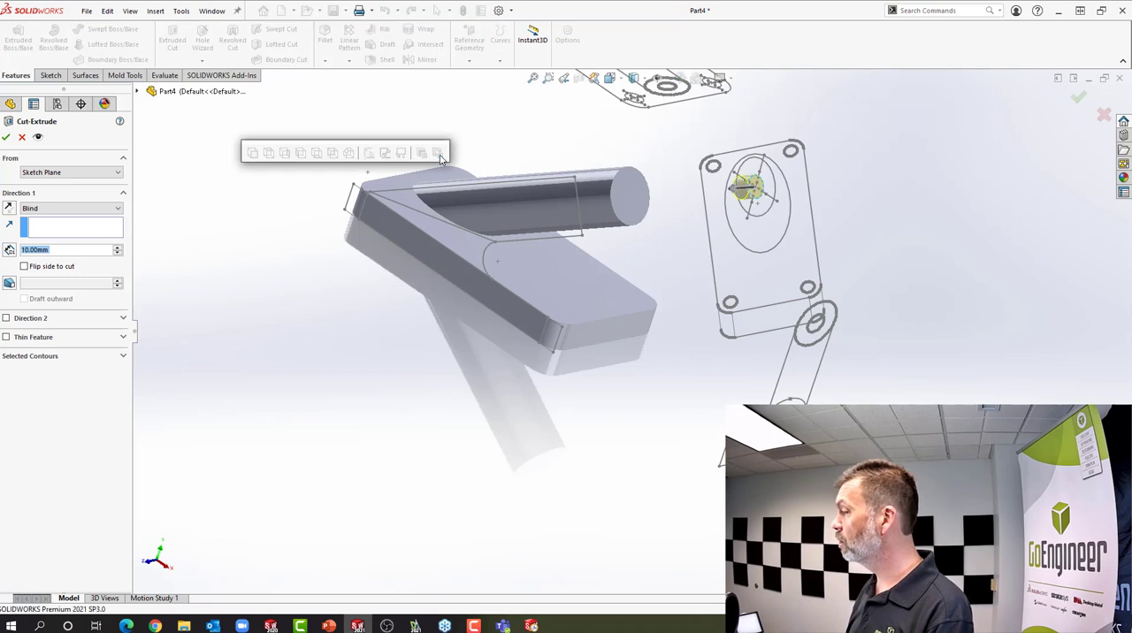
click(96, 209)
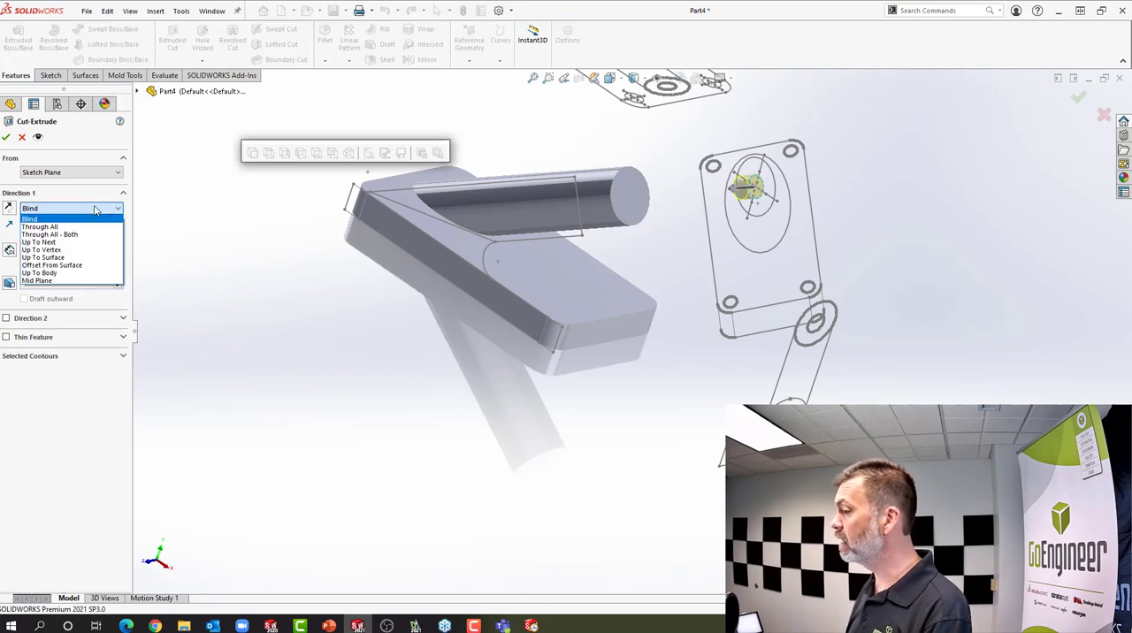
click(91, 228)
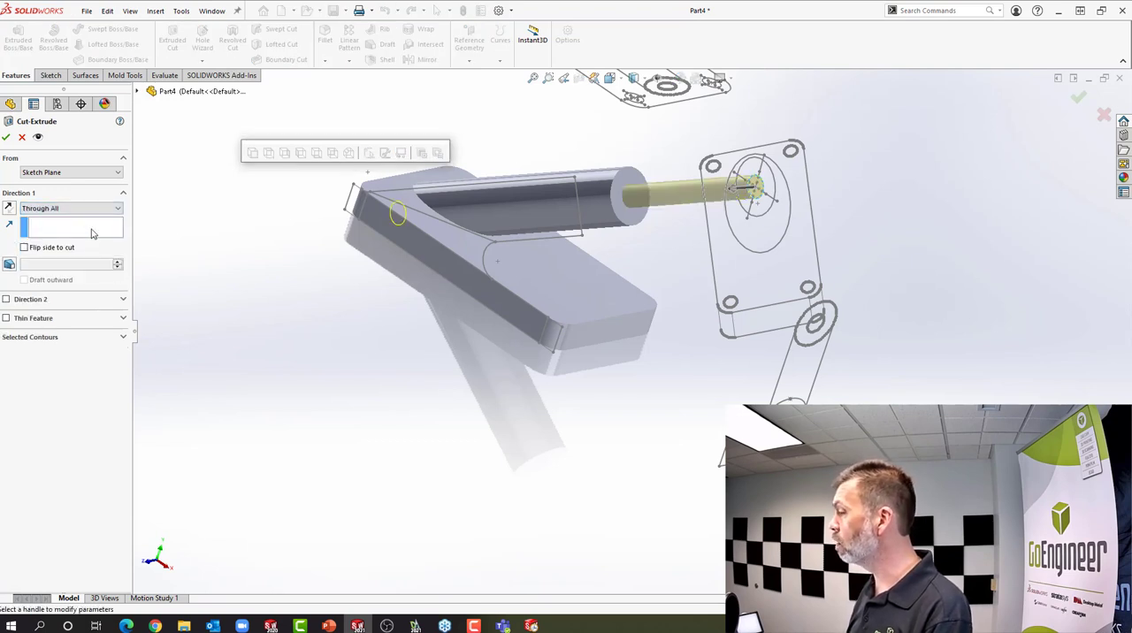
click(6, 137)
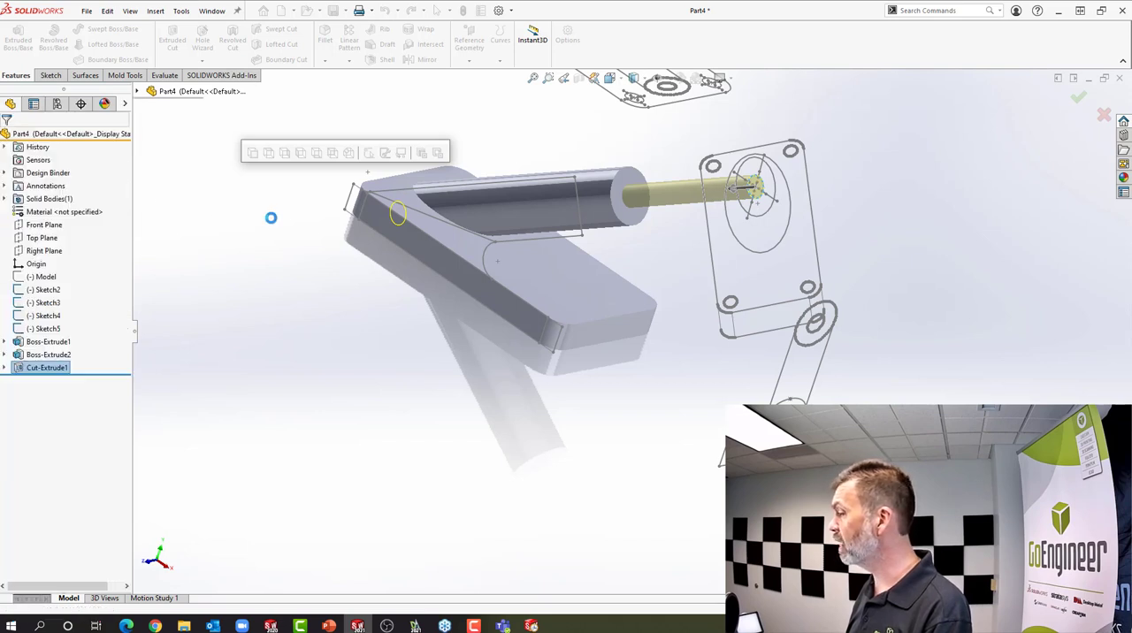
Cut the plate's four corner holes from the top sketch's corner circles with one Through All extruded cut
key(f)
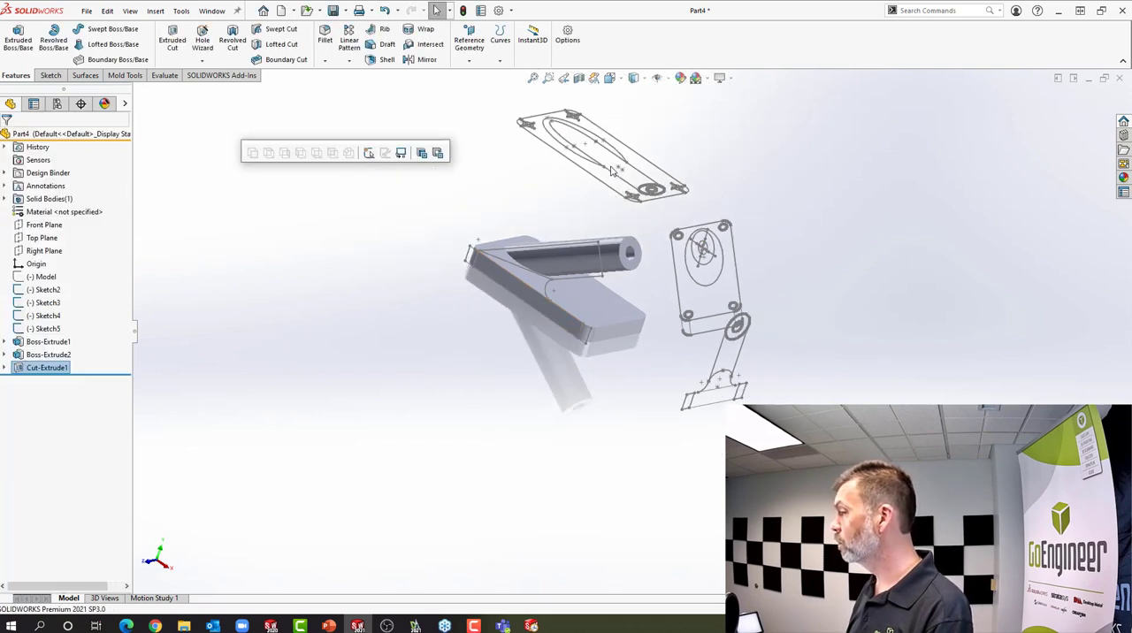
scroll(610, 175, down, 3)
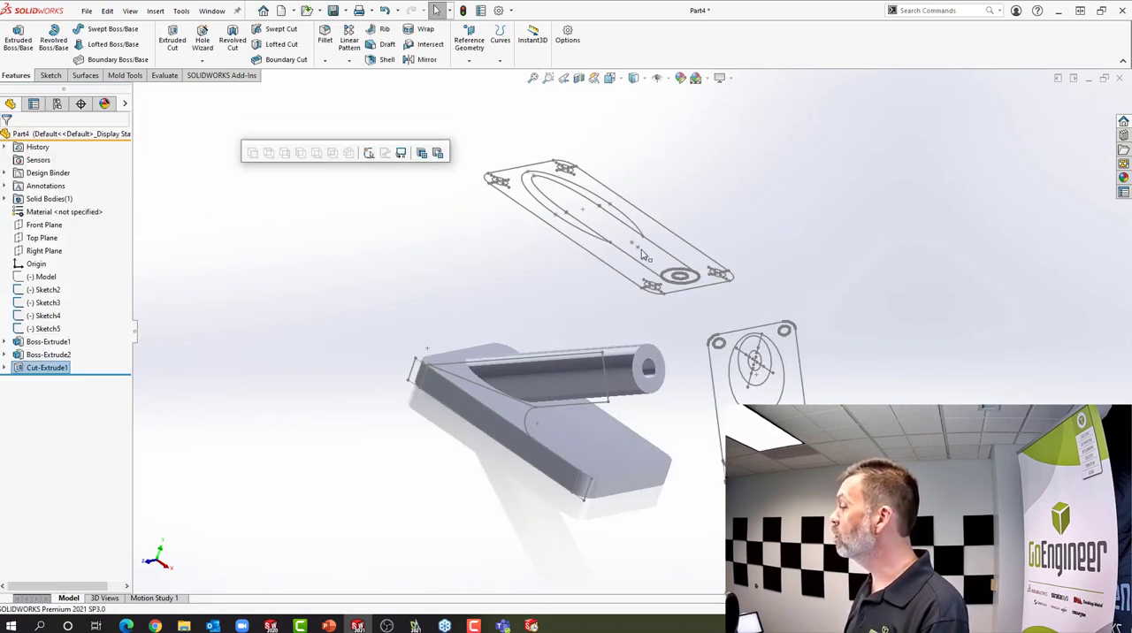
middle_drag(646, 264, 657, 371)
scroll(664, 364, down, 3)
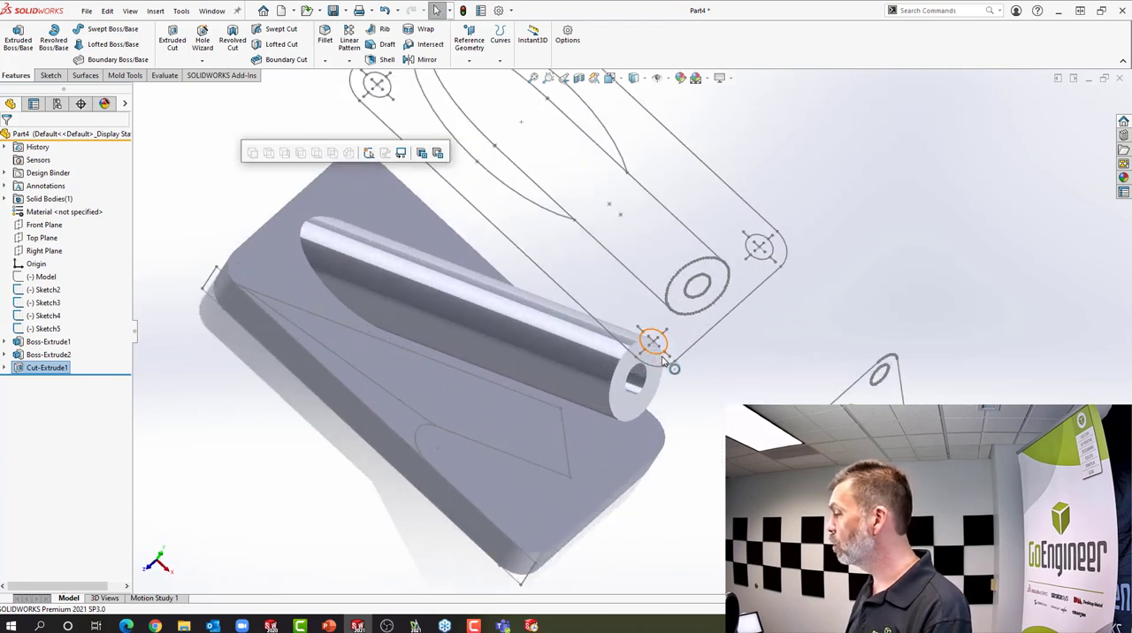
click(661, 346)
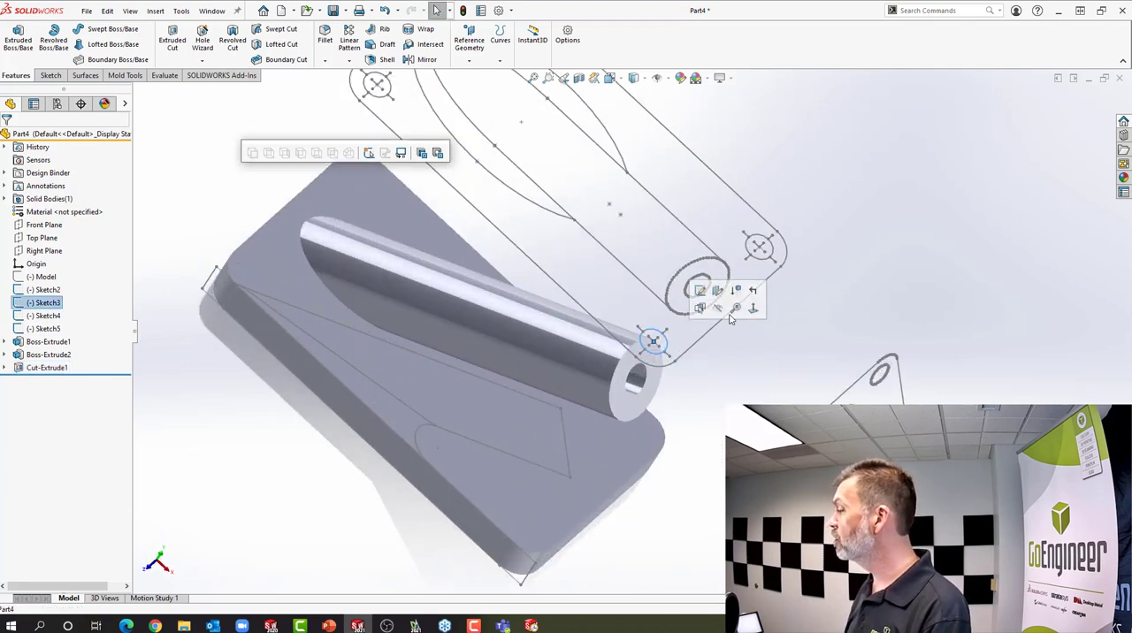
ctrl+click(756, 264)
scroll(716, 272, up, 2)
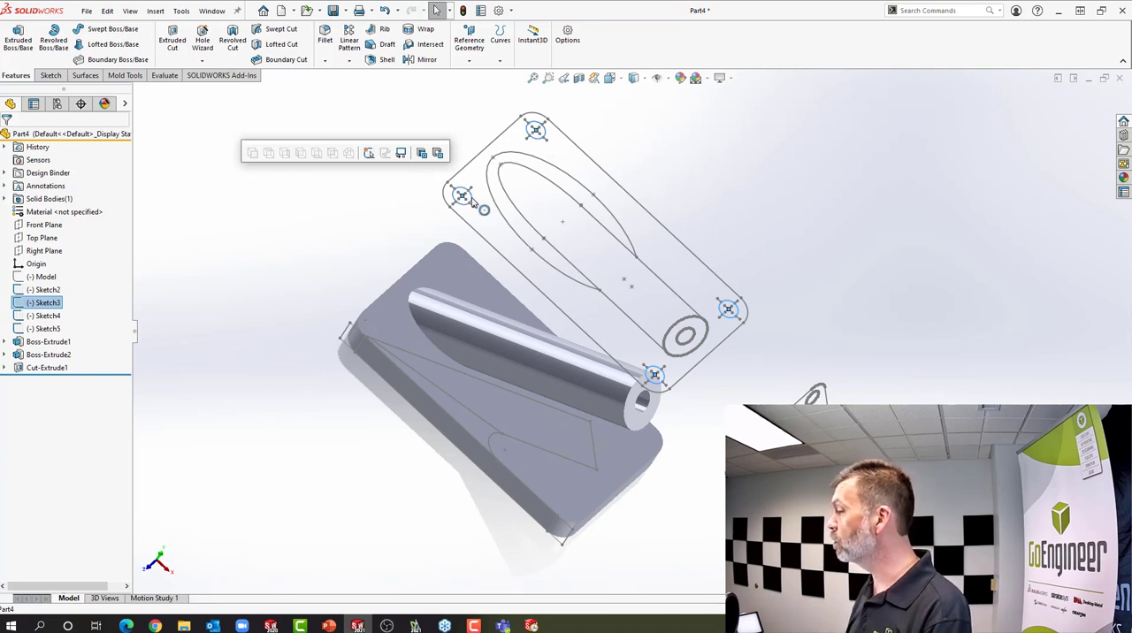
click(435, 156)
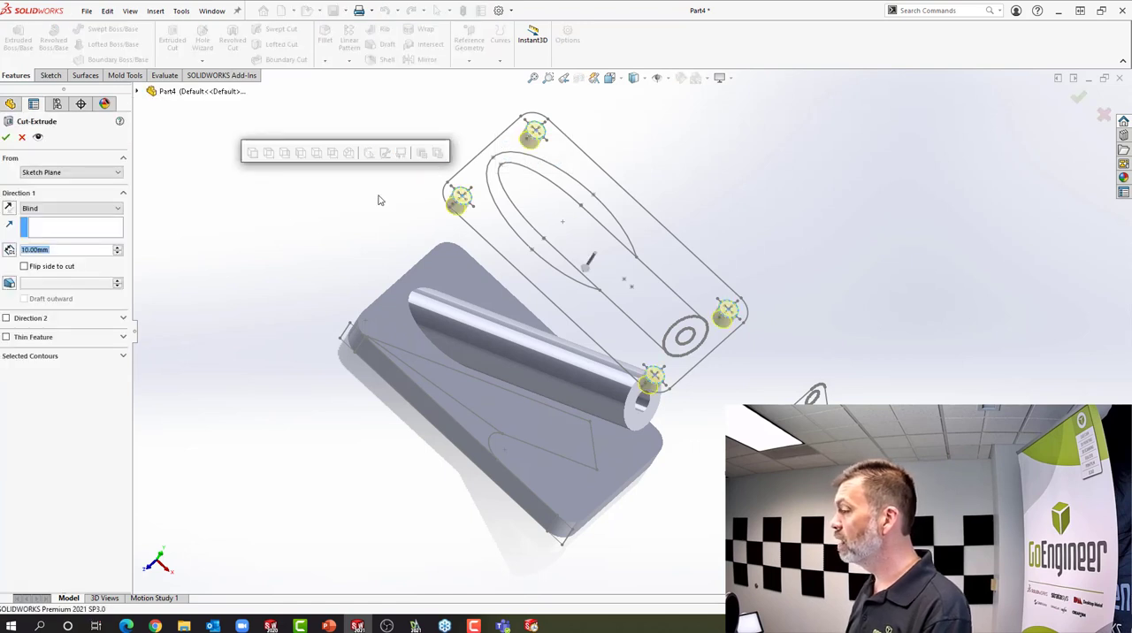
click(93, 209)
click(88, 229)
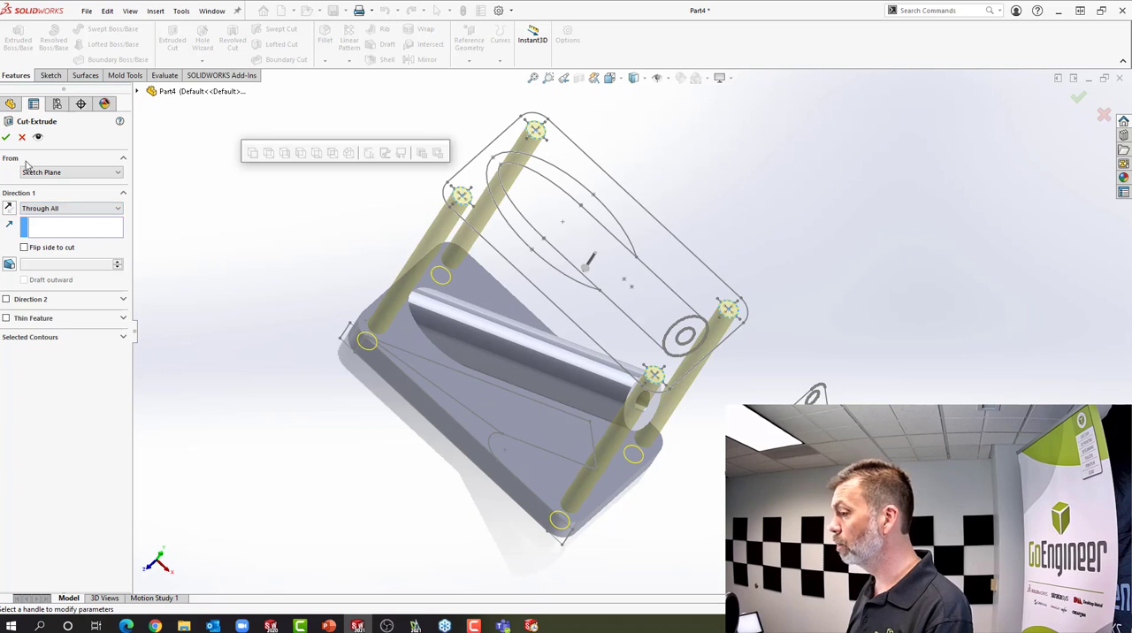
click(6, 138)
Inspect the model from the side and examine the front sketch's arc where the tube meets the plate
scroll(600, 425, up, 3)
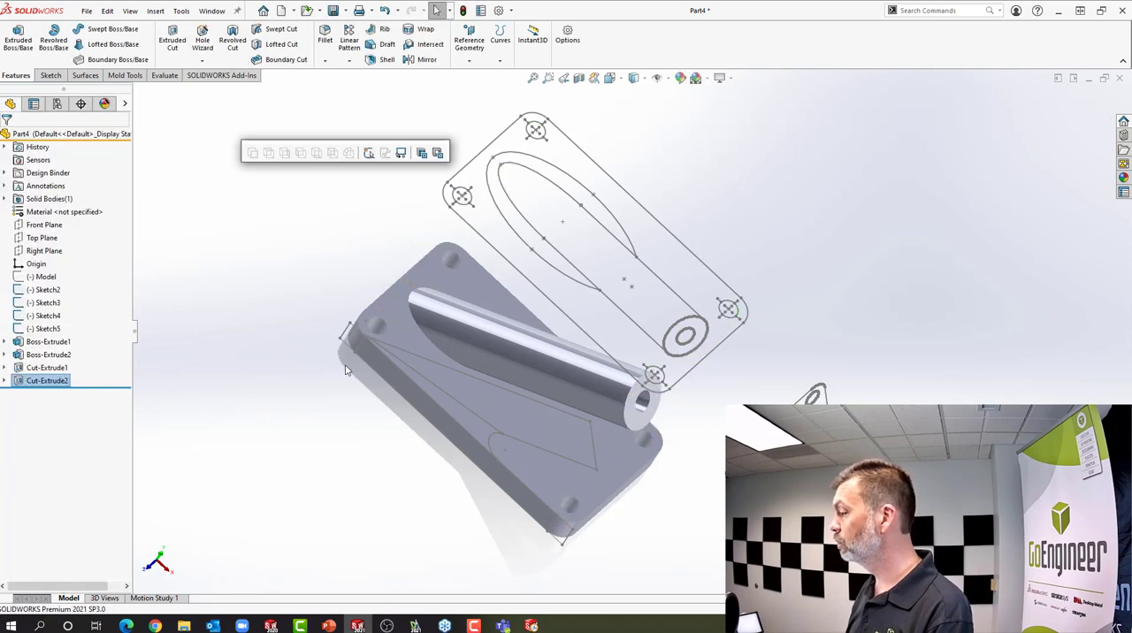
mouse_move(601, 426)
middle_down()
mouse_move(589, 327)
mouse_move(569, 324)
mouse_move(645, 328)
middle_up()
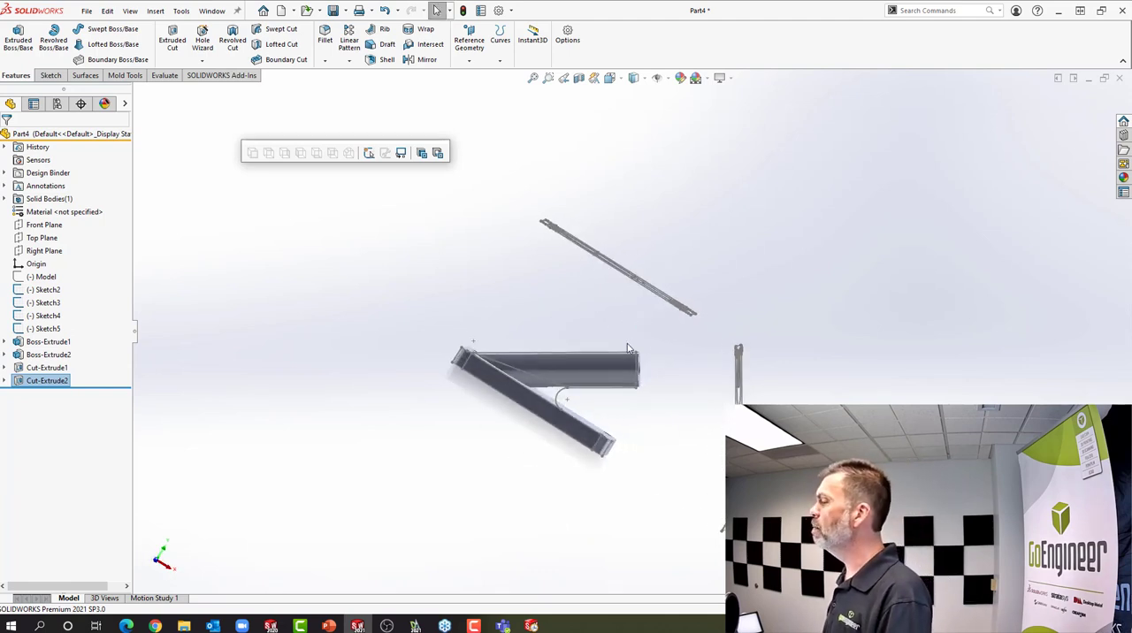
scroll(626, 424, up, 2)
scroll(627, 424, down, 2)
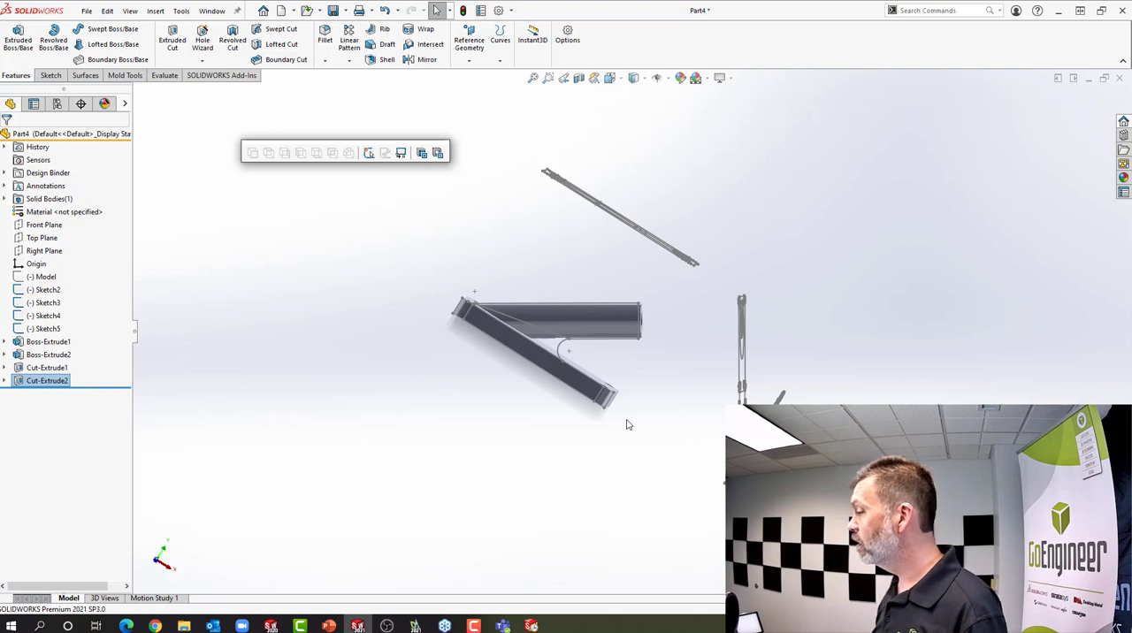
click(627, 379)
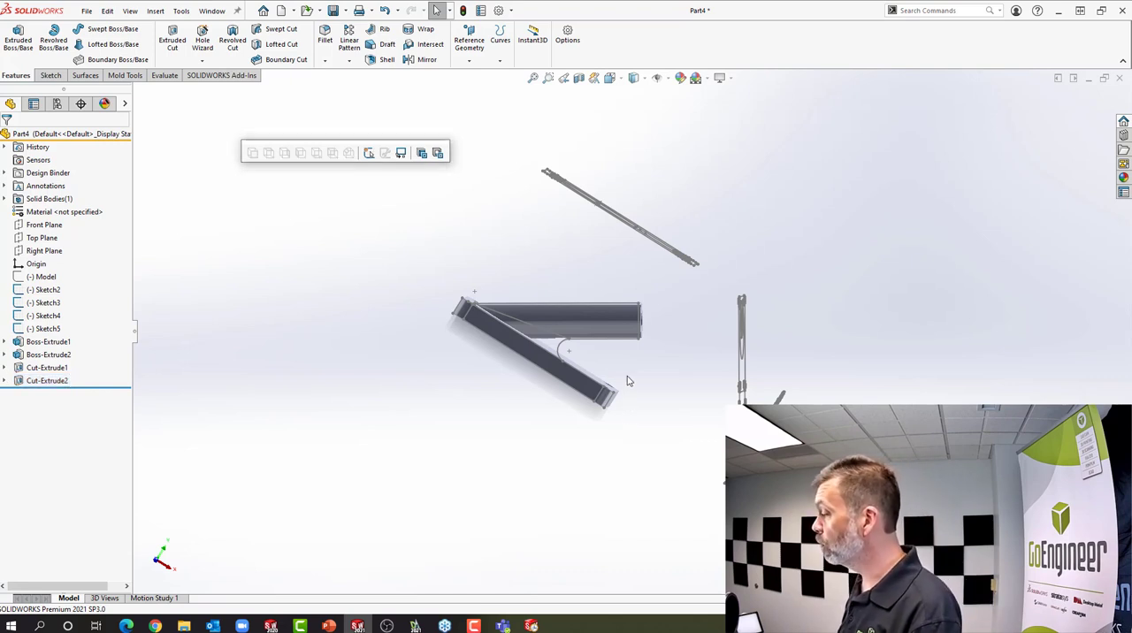
click(560, 352)
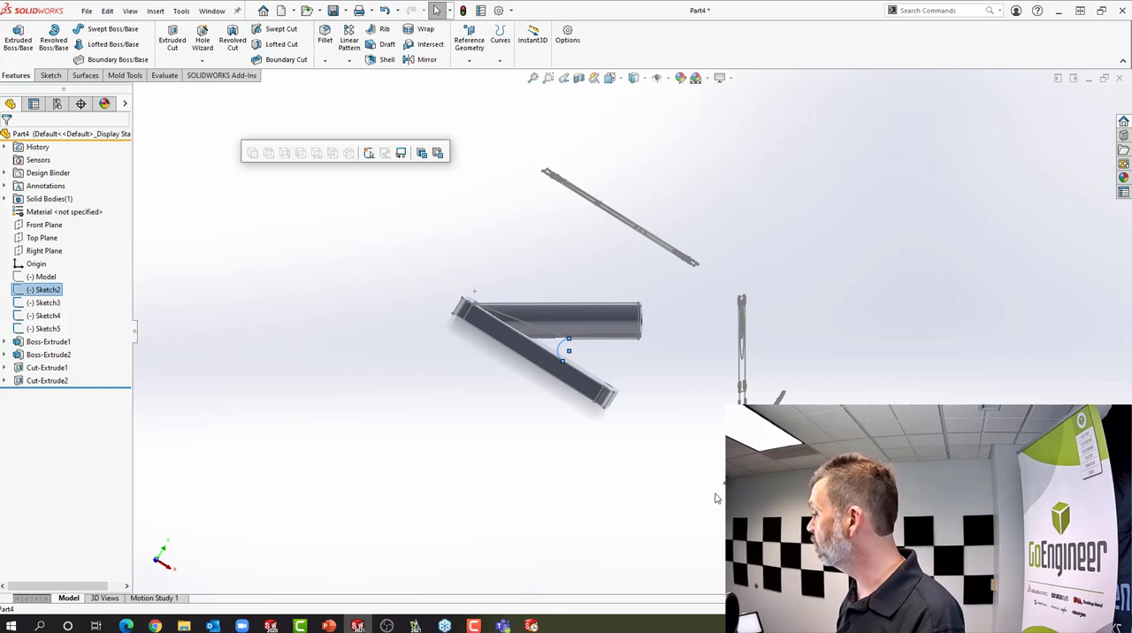
click(696, 395)
Add a symmetric 10 mm fillet along the edge where the angled tube meets the plate
middle_drag(576, 366, 552, 414)
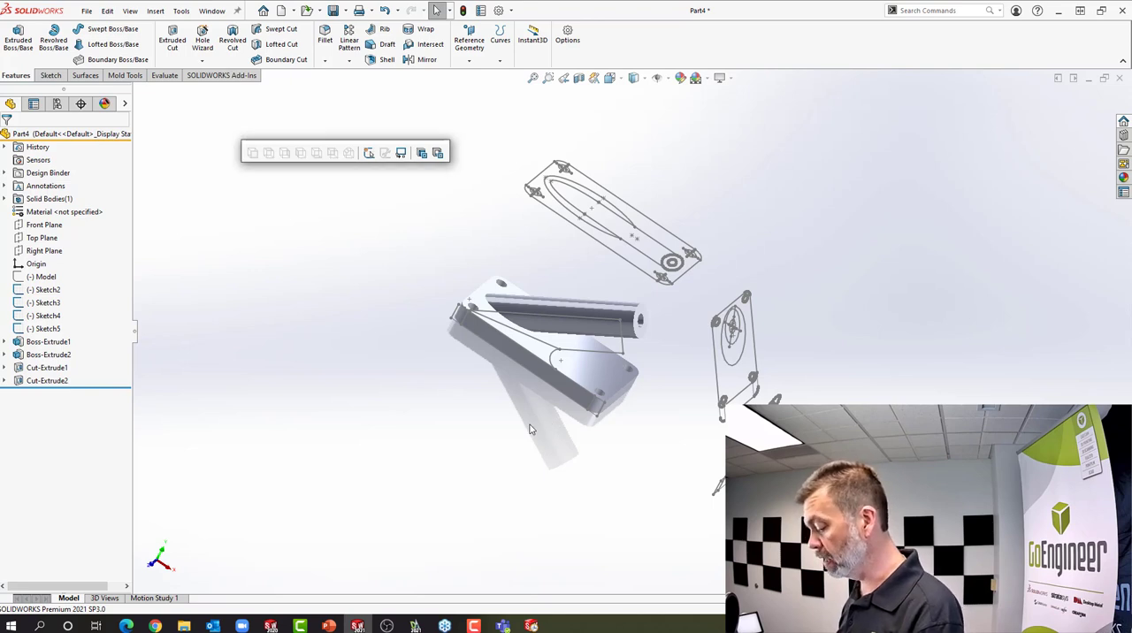
click(530, 429)
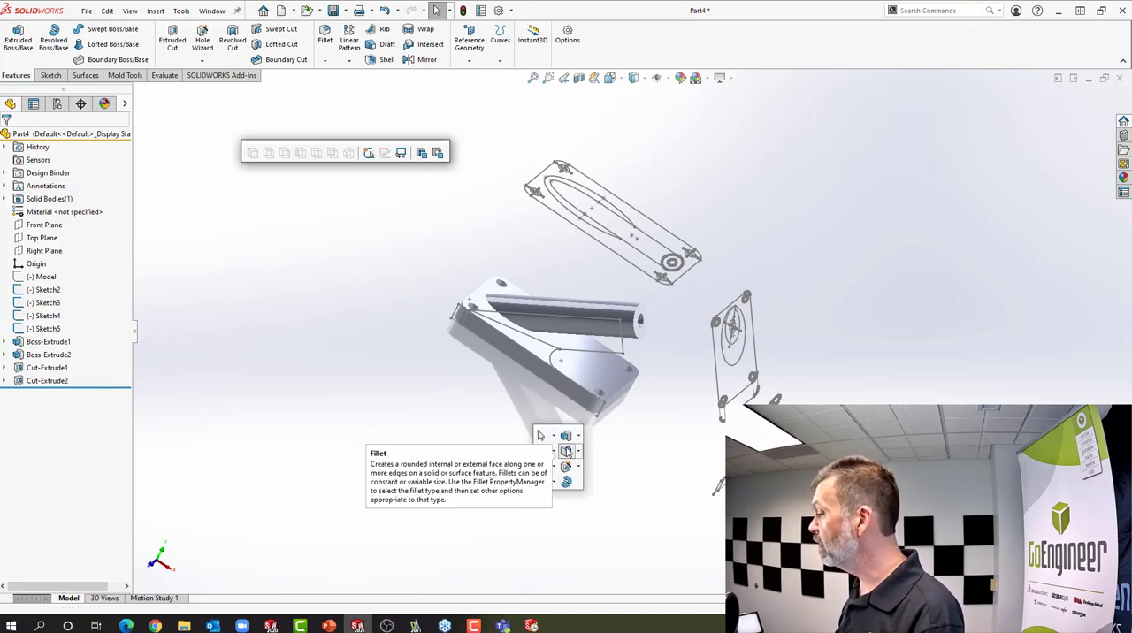
click(566, 451)
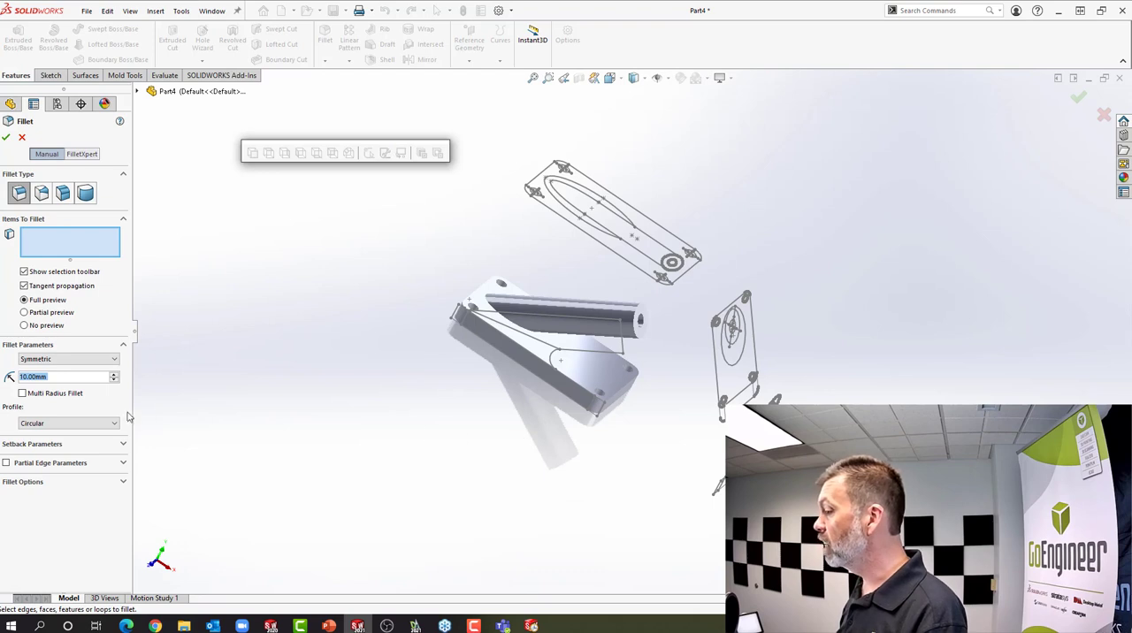
click(529, 332)
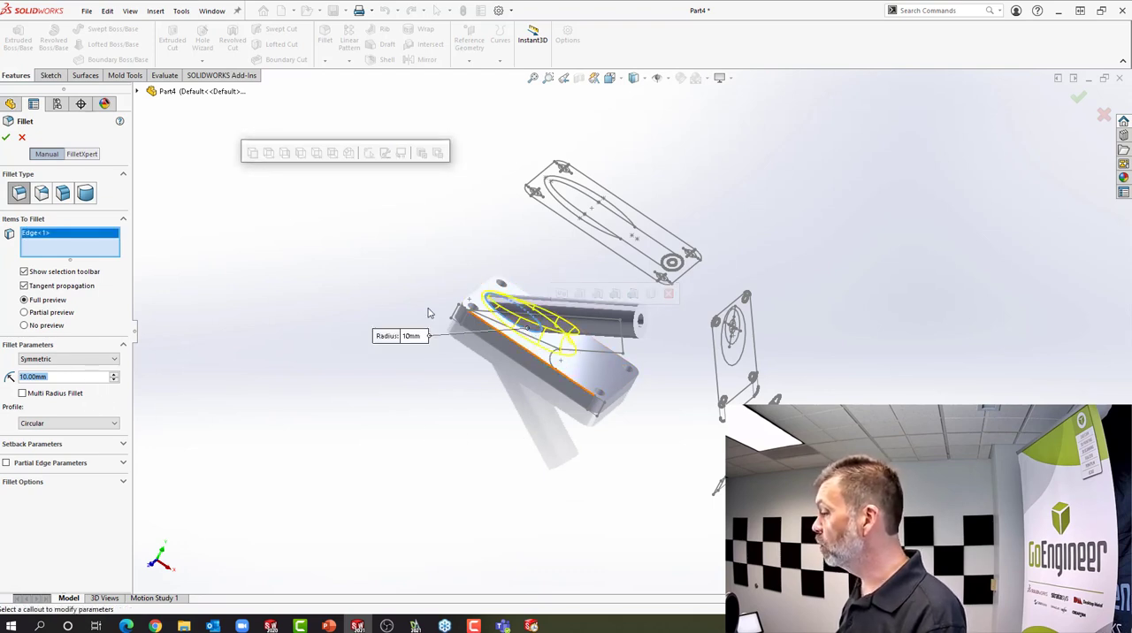
click(6, 139)
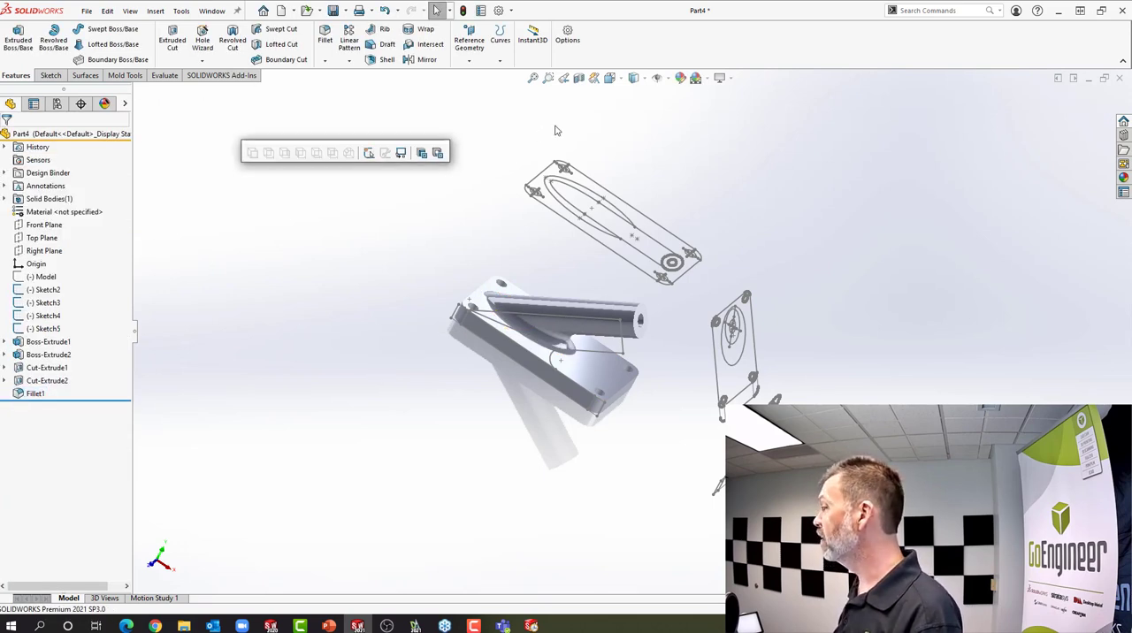
Compare the model with its front and top sketches in the matching standard views
click(610, 79)
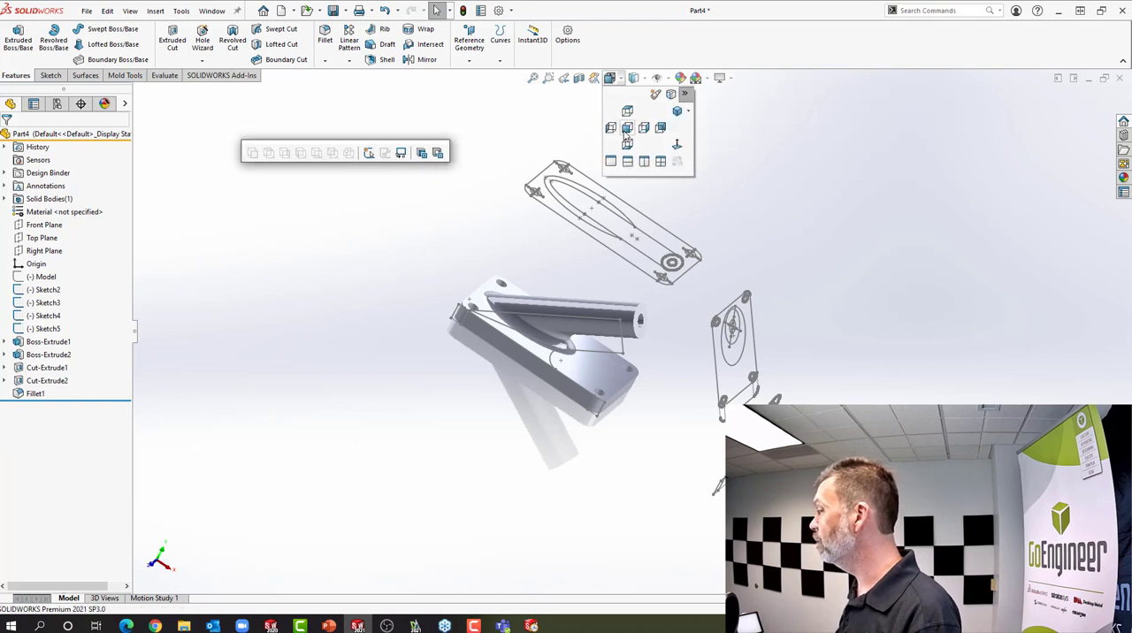
click(617, 163)
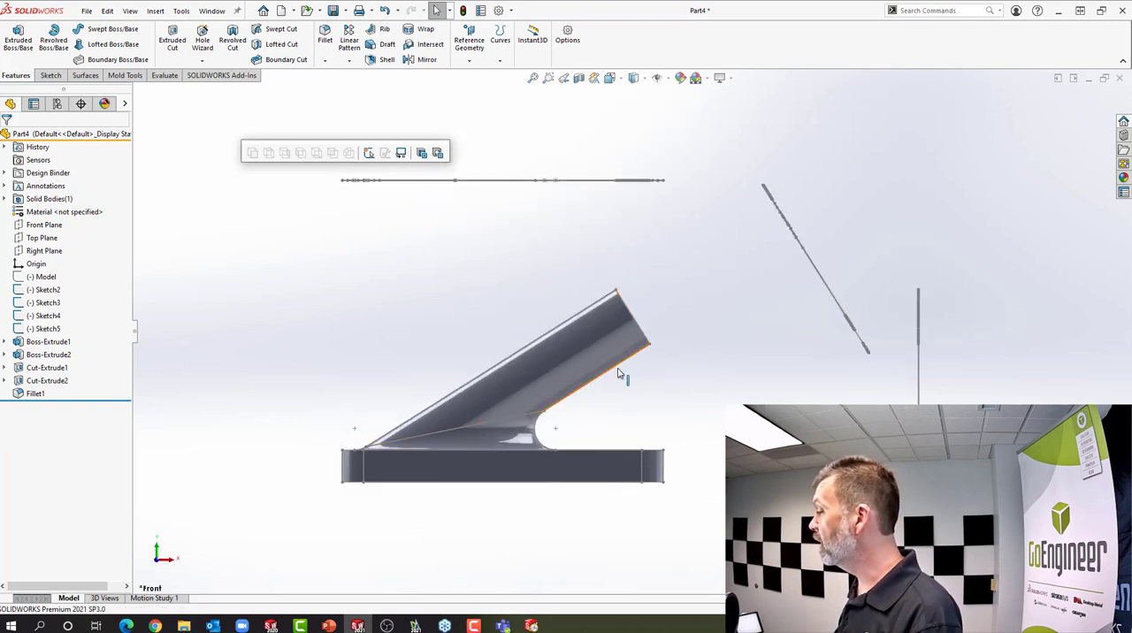
click(46, 291)
click(204, 316)
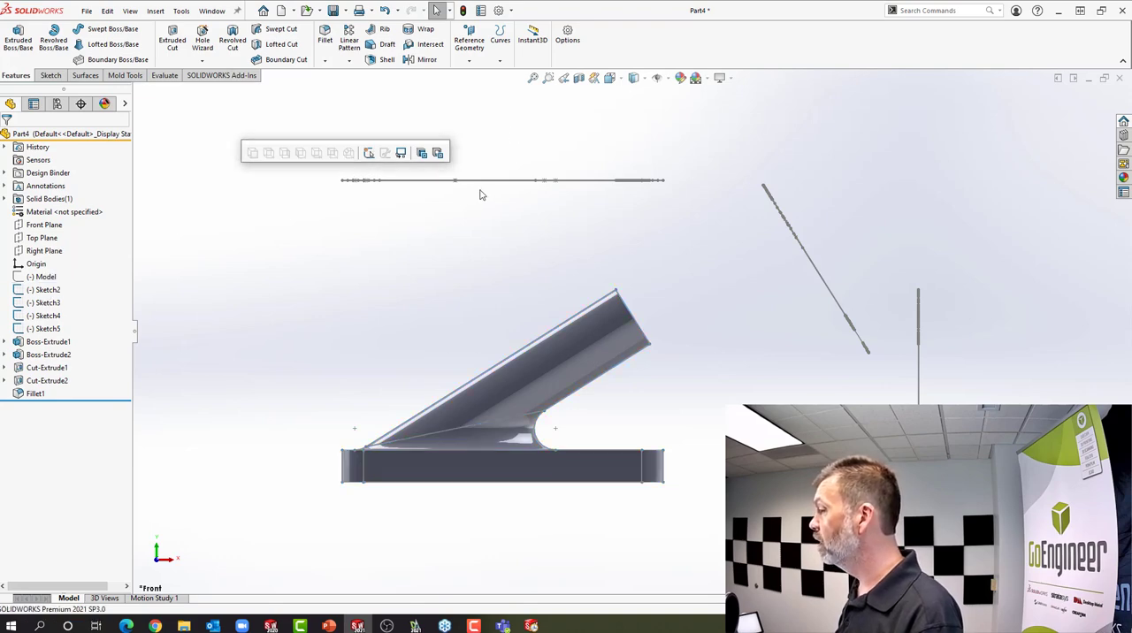
click(612, 79)
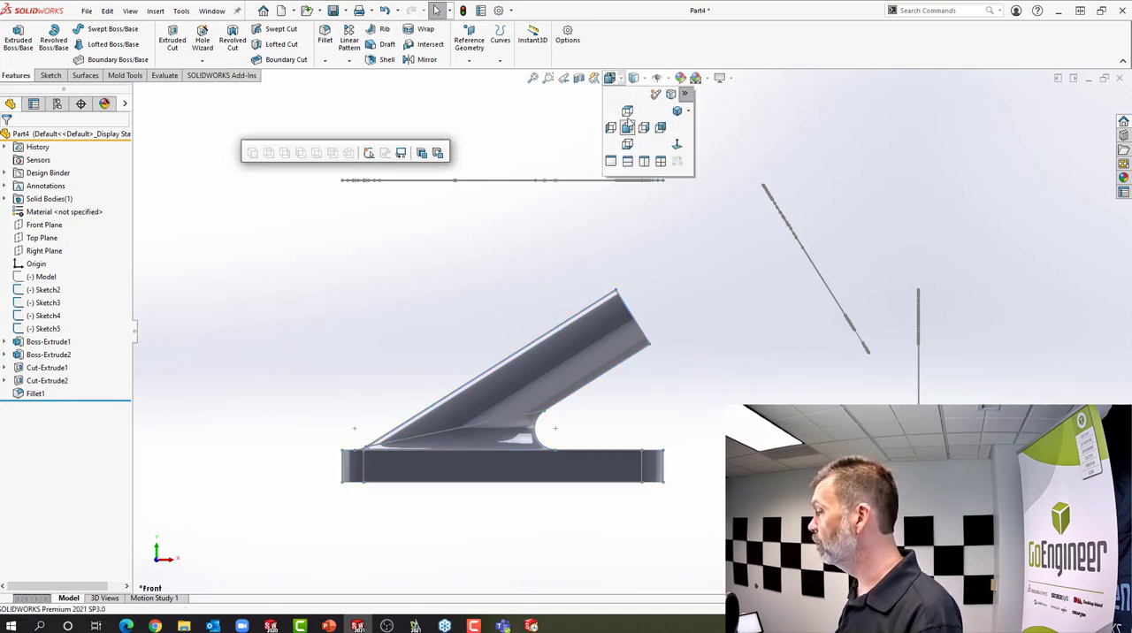
click(623, 125)
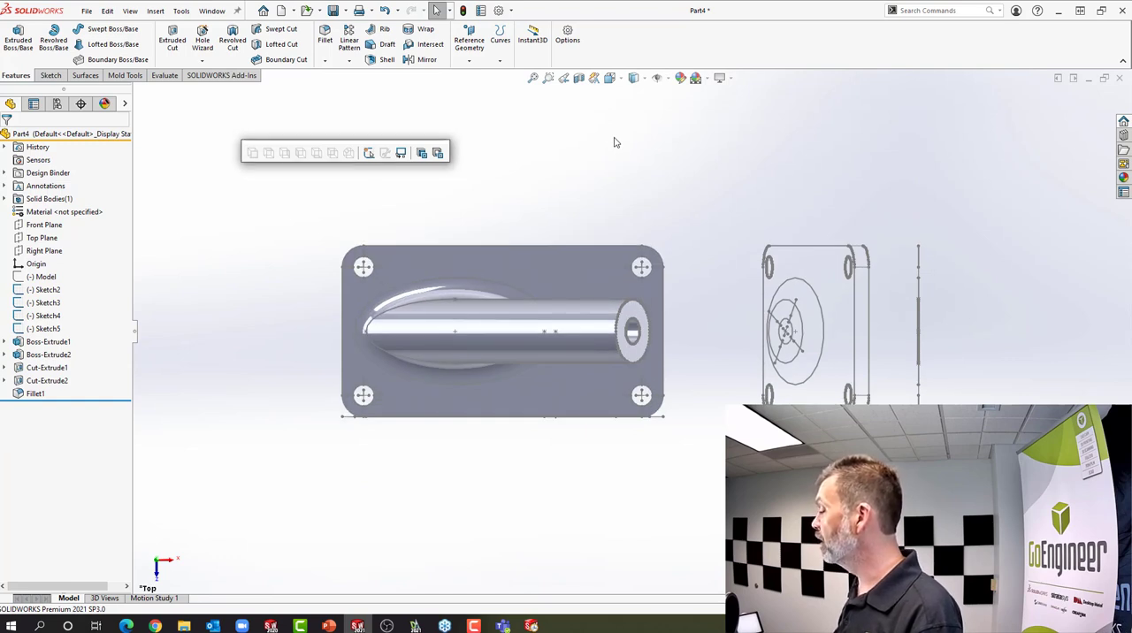
click(43, 303)
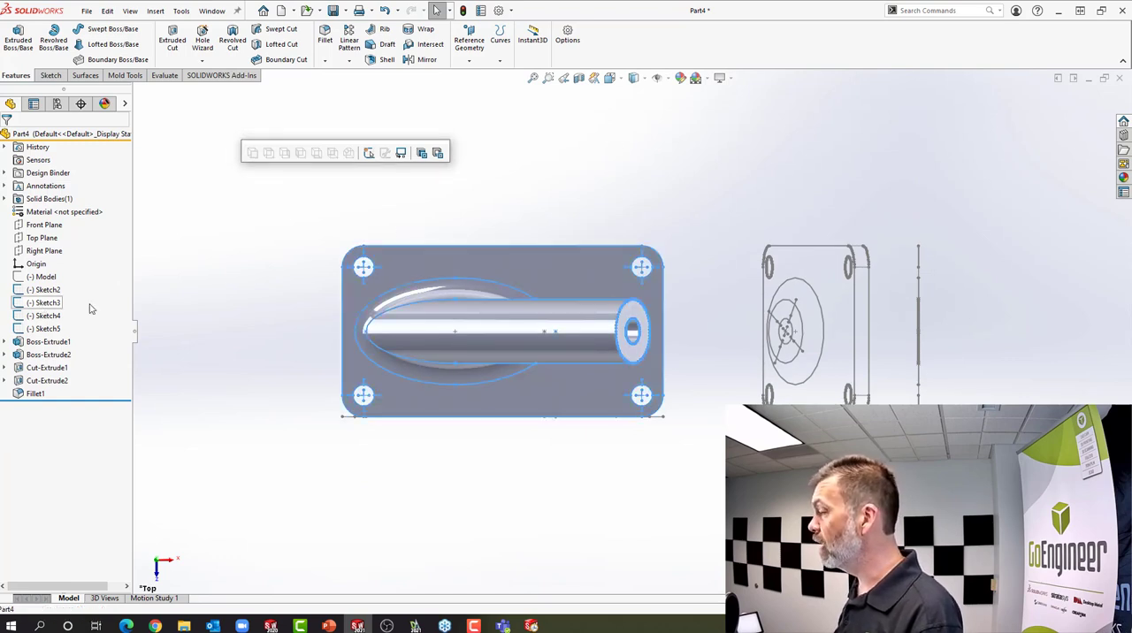
Compare the model with its right-side sketch and the auxiliary sketch, viewing the auxiliary sketch normal to its plane
click(633, 79)
click(636, 128)
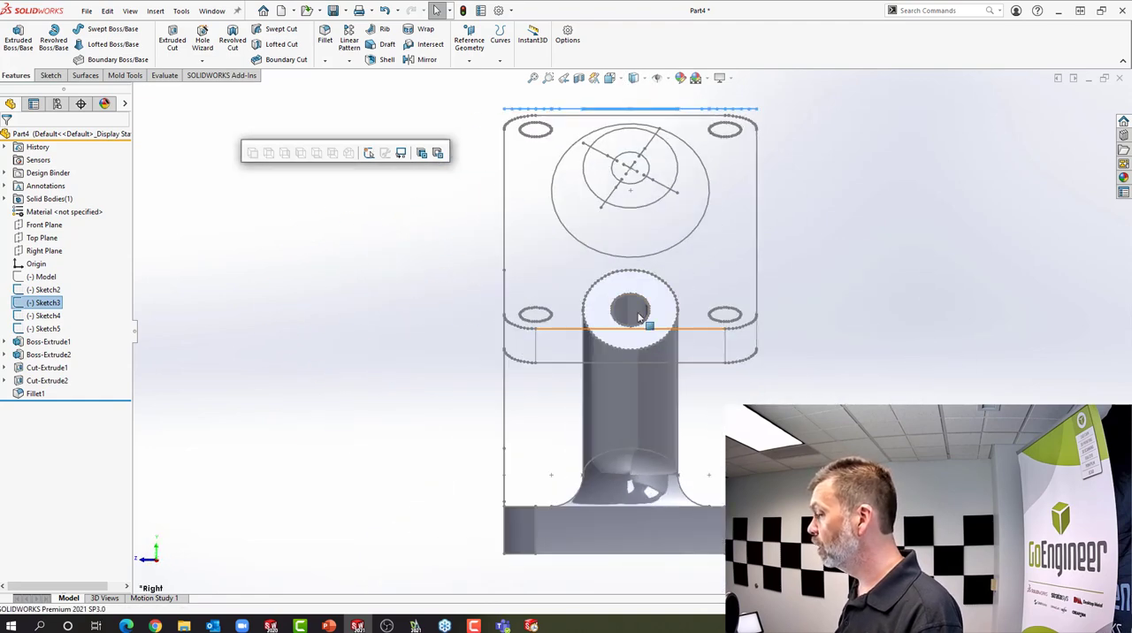
click(48, 316)
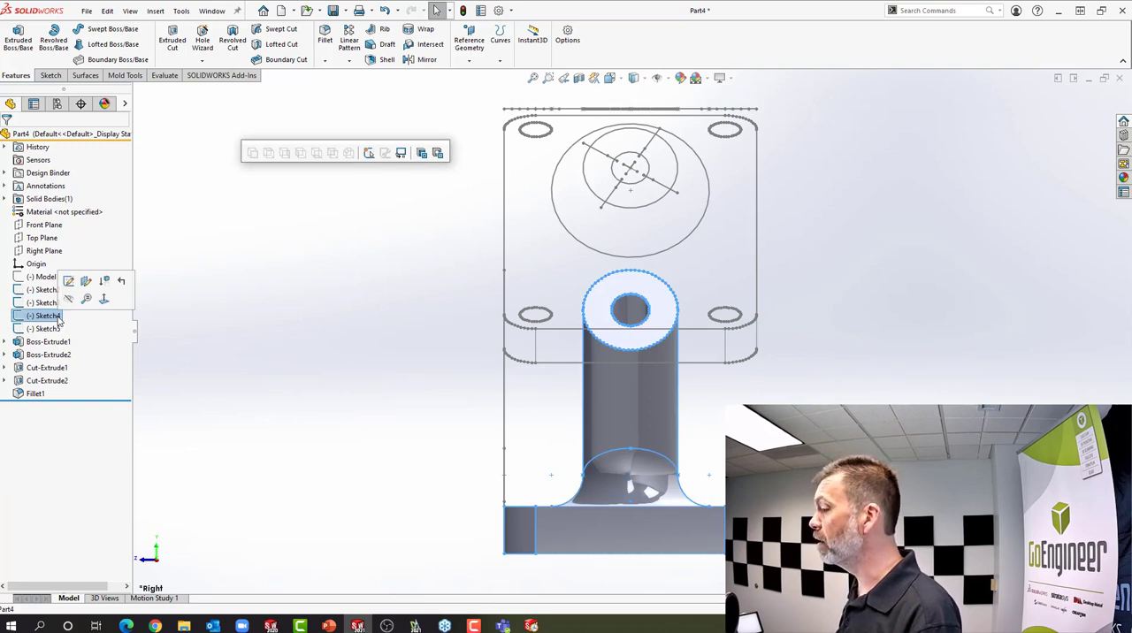
click(46, 328)
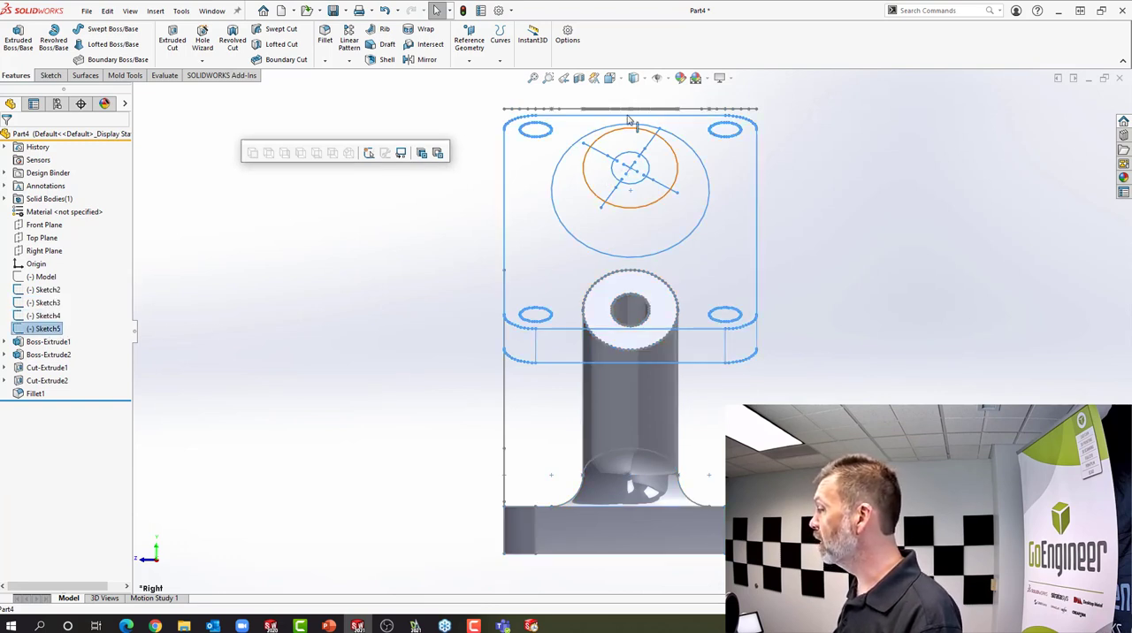
click(619, 80)
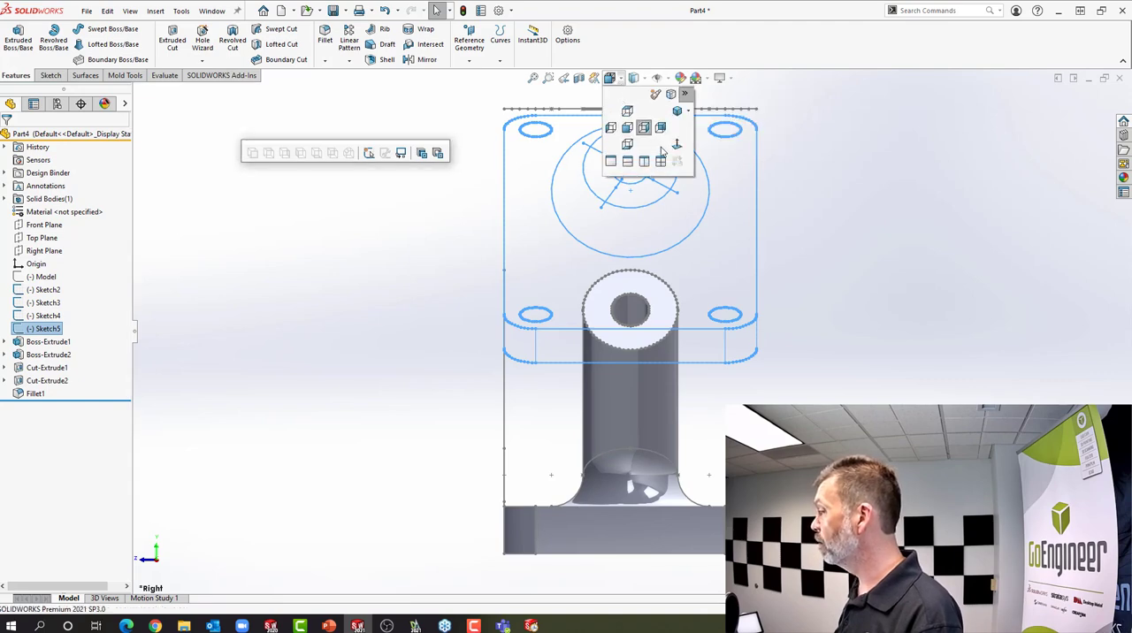
click(677, 146)
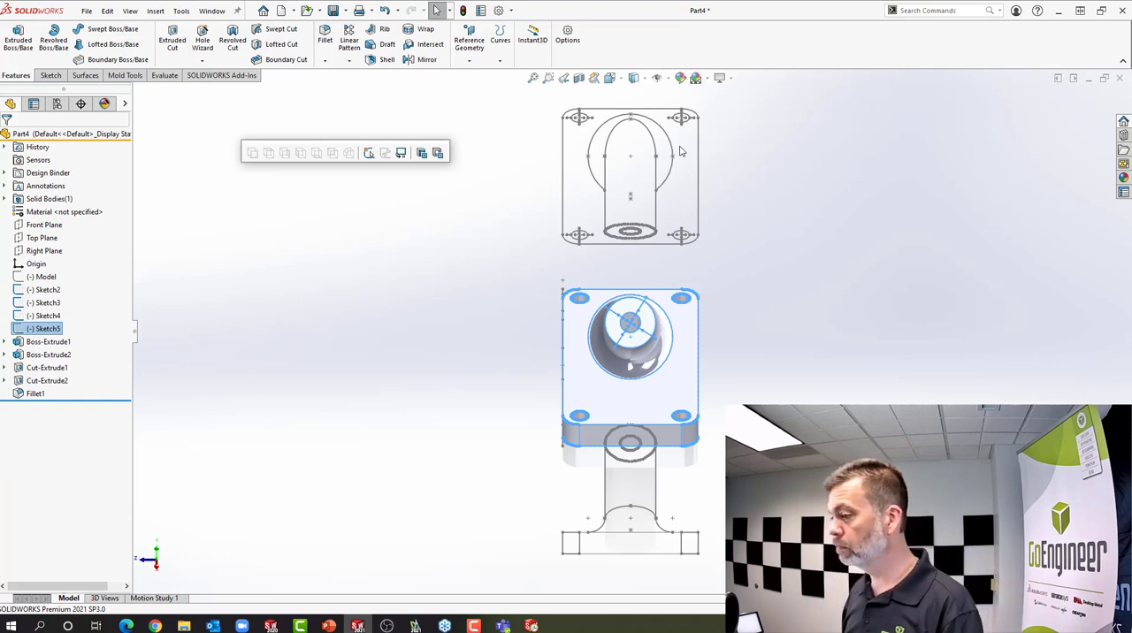
click(483, 288)
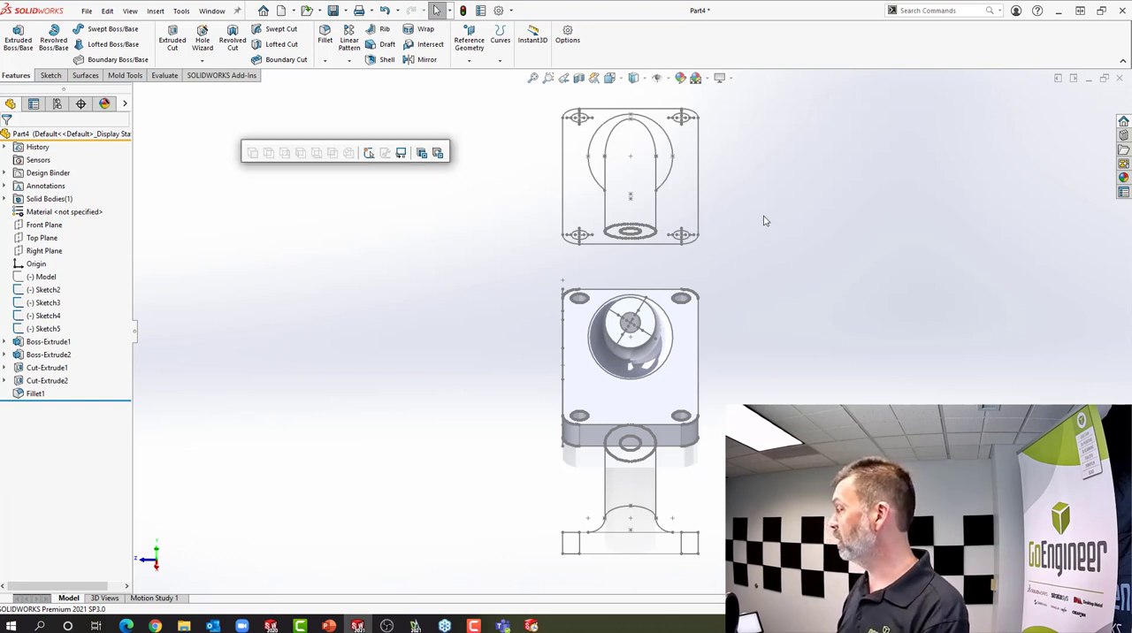
Close the part without saving and switch to the NONAME_0.dwg drawing in DraftSight
click(1118, 80)
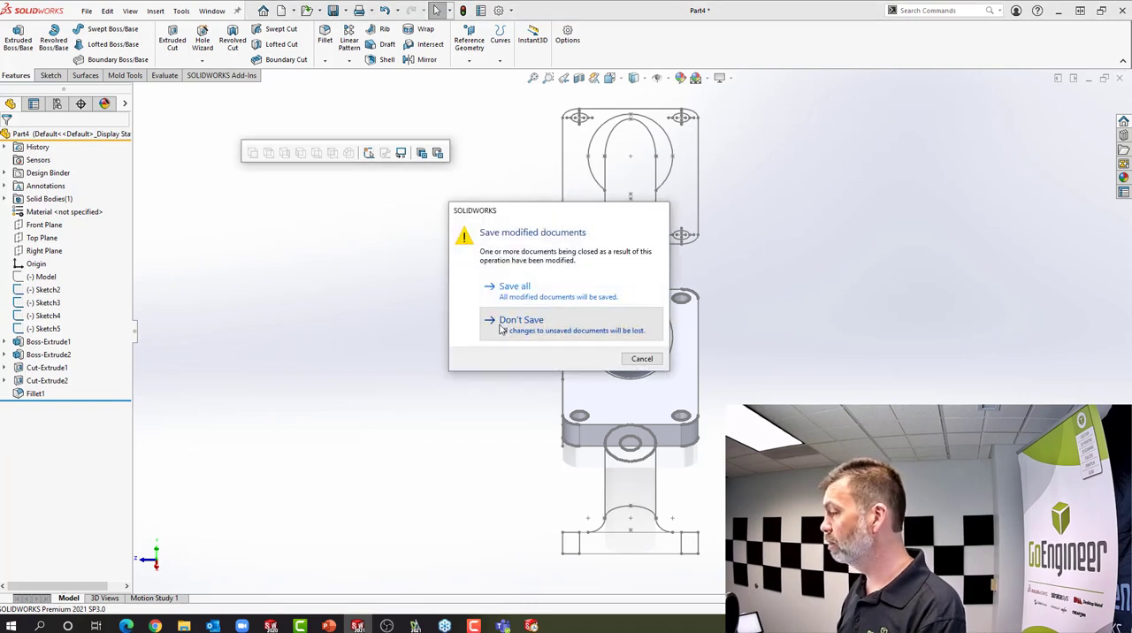
click(501, 325)
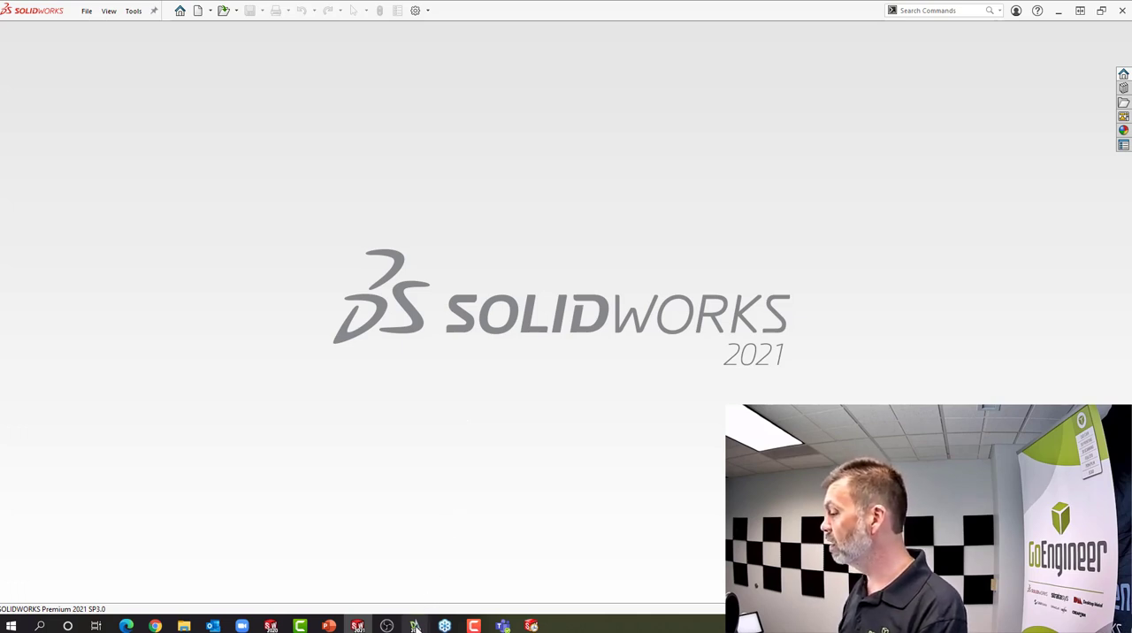
mouse_move(414, 627)
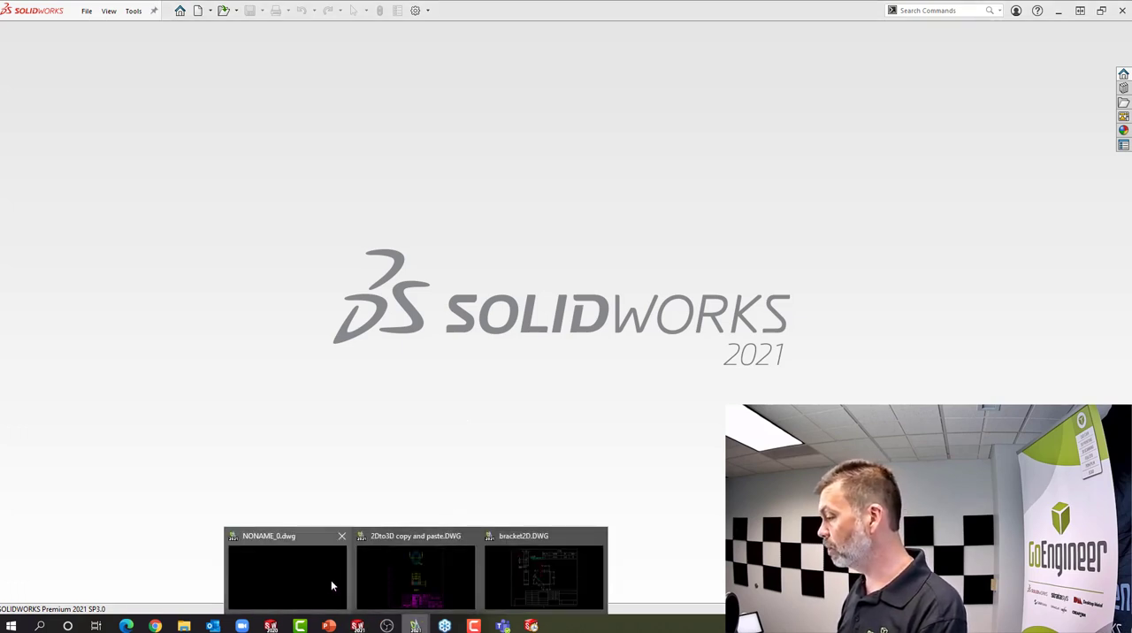
click(331, 580)
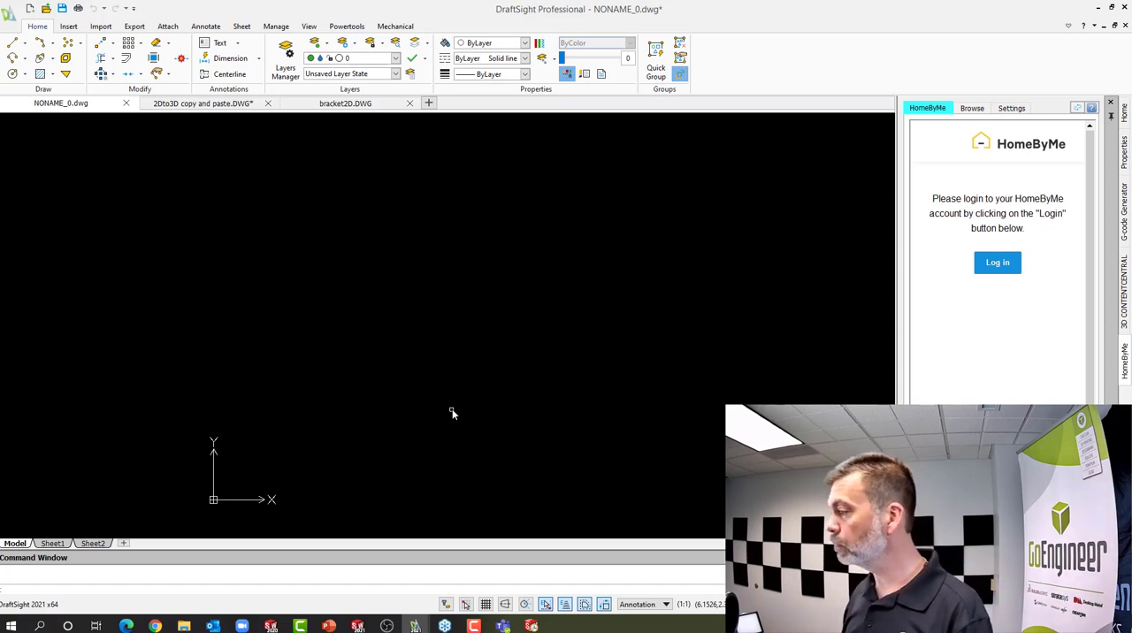
Open the drawing "2Dto3D copy and paste" from the Webinar folder on the Desktop as read-only
click(46, 9)
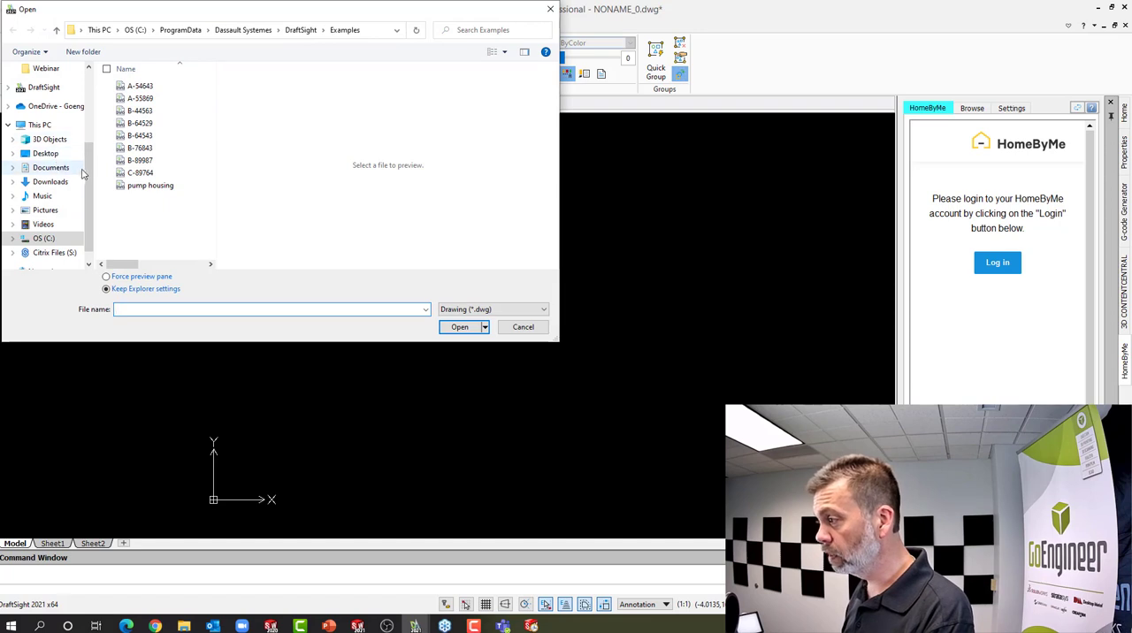
scroll(61, 221, down, 1)
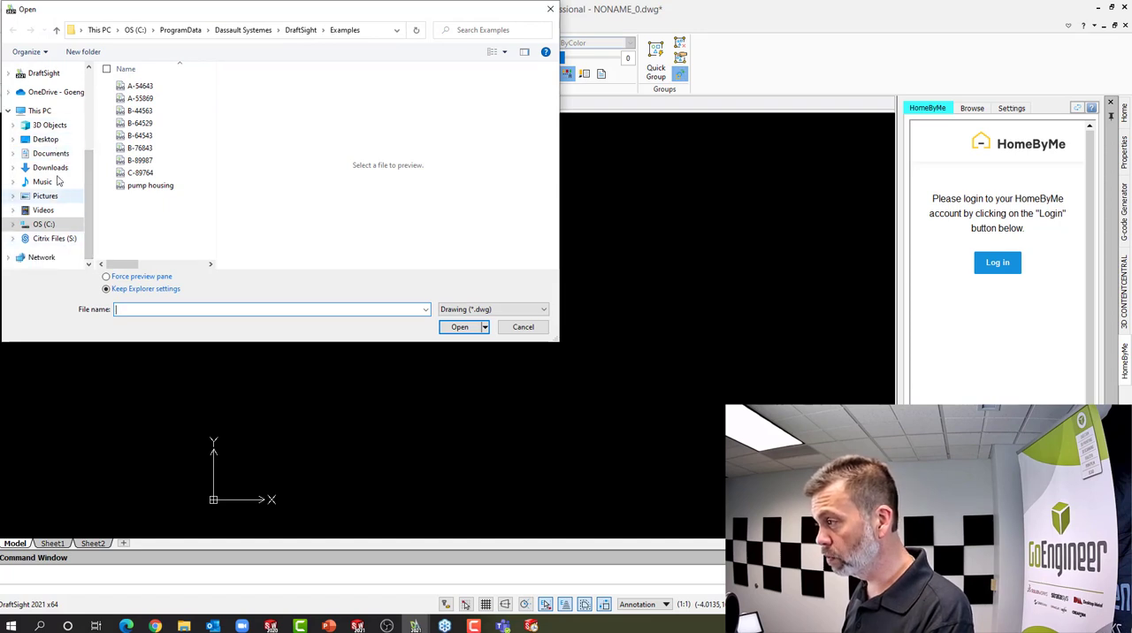
click(44, 139)
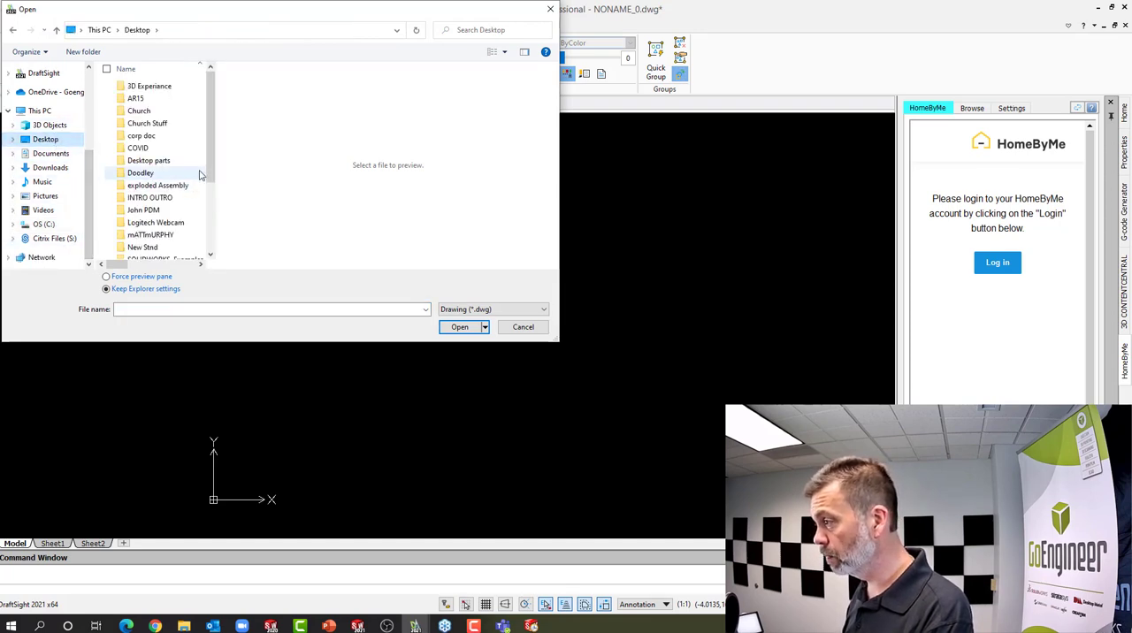
drag(212, 155, 210, 219)
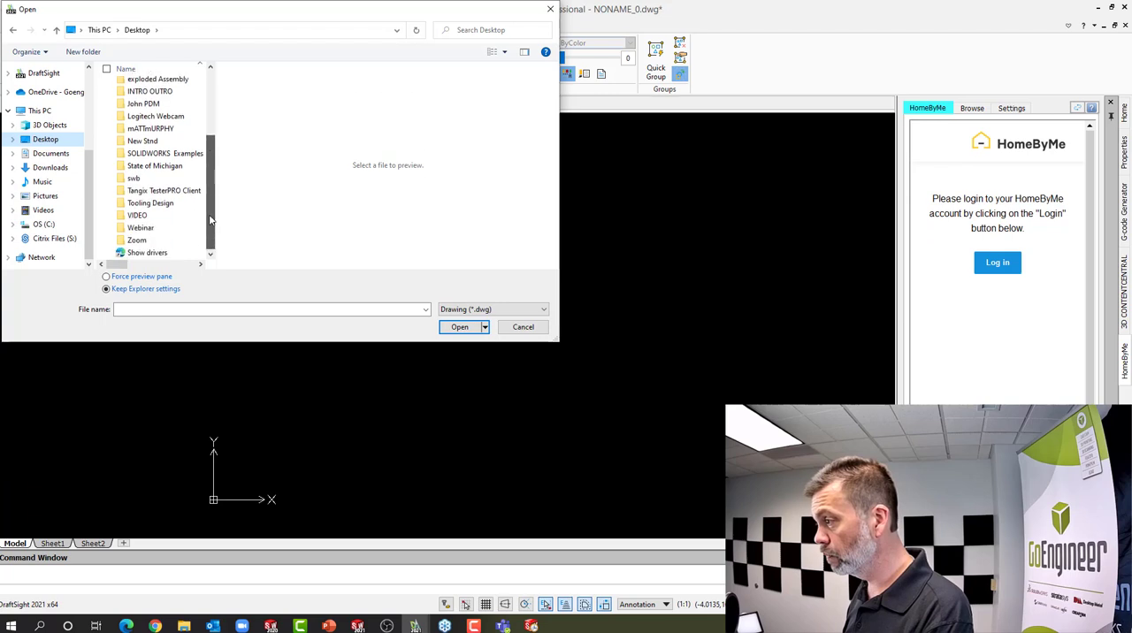
double_click(140, 228)
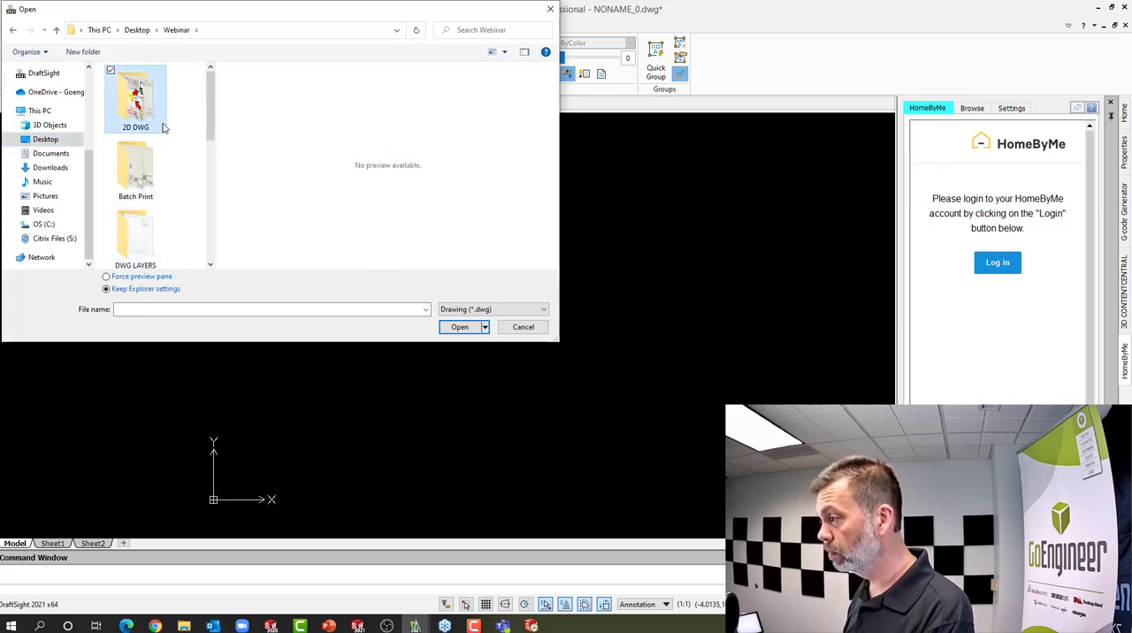
drag(209, 100, 209, 195)
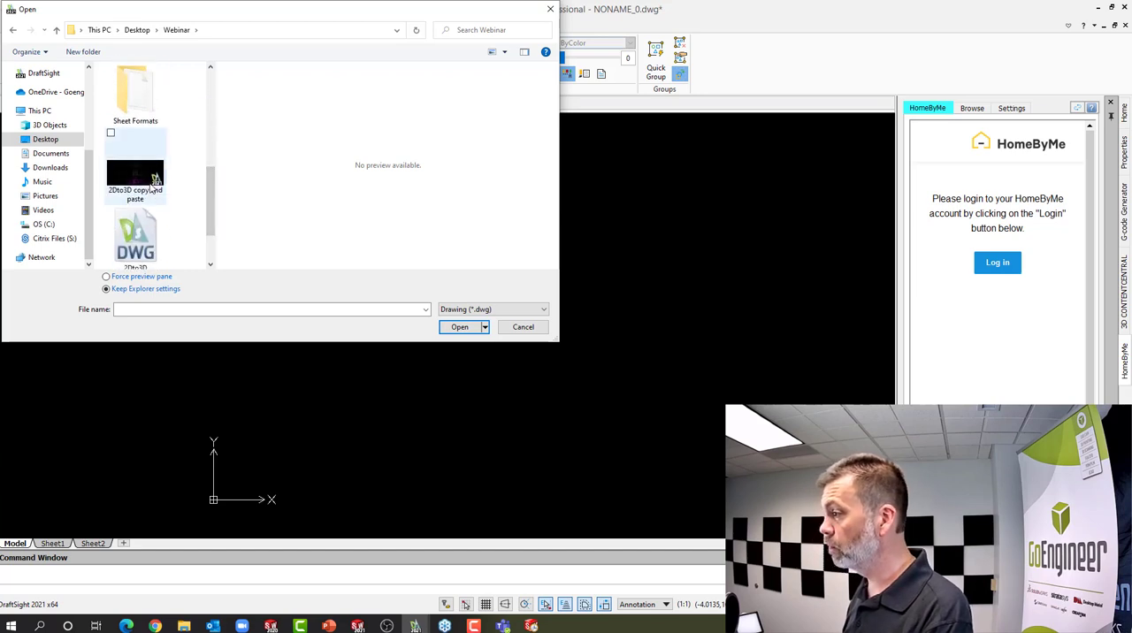
click(152, 189)
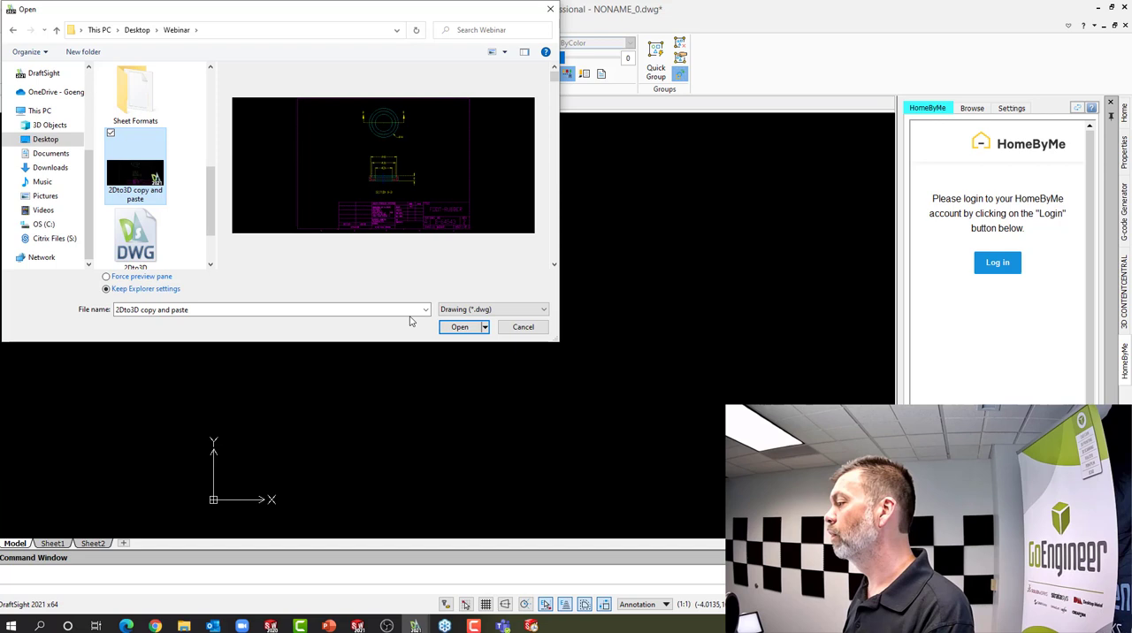
click(471, 326)
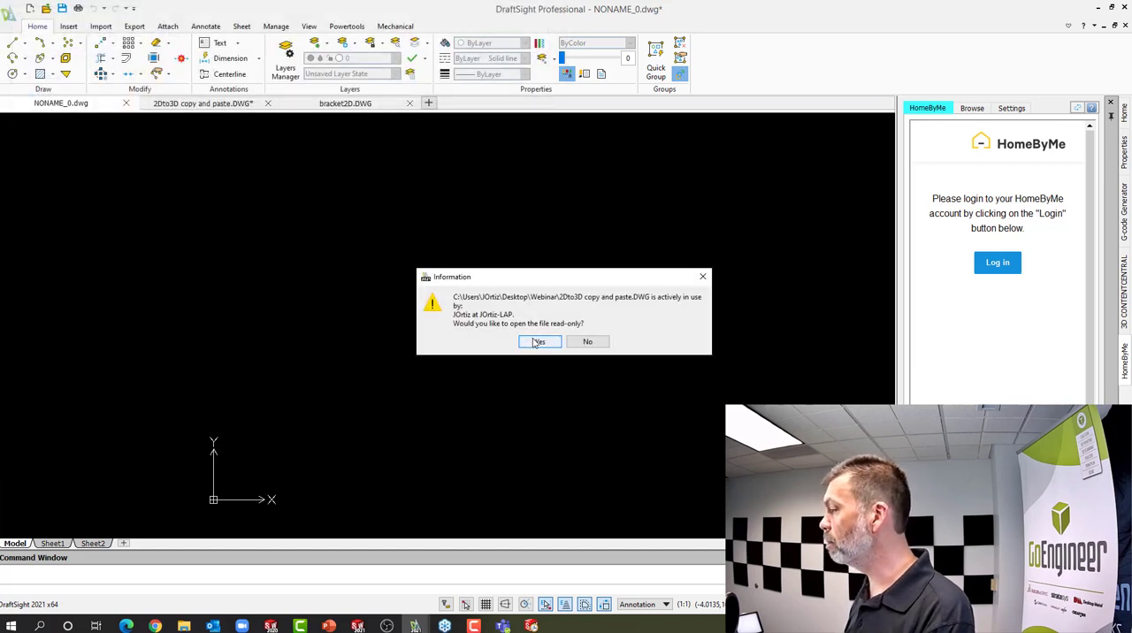
click(538, 343)
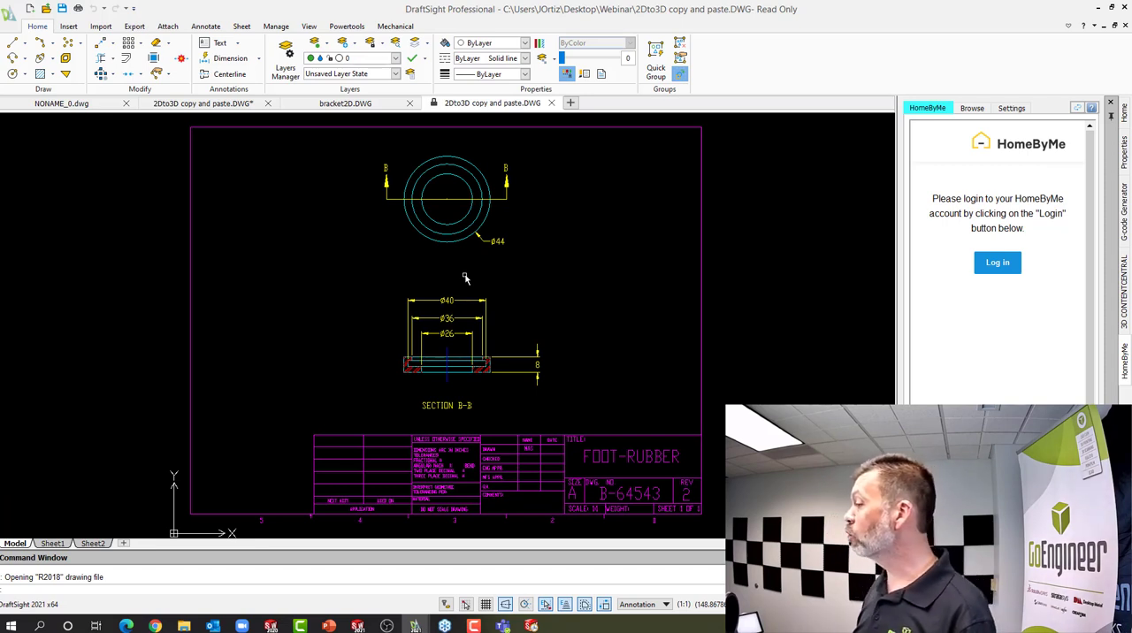
Copy the Section B-B view of the foot-rubber with its dimensions, leaving out the section label
click(384, 285)
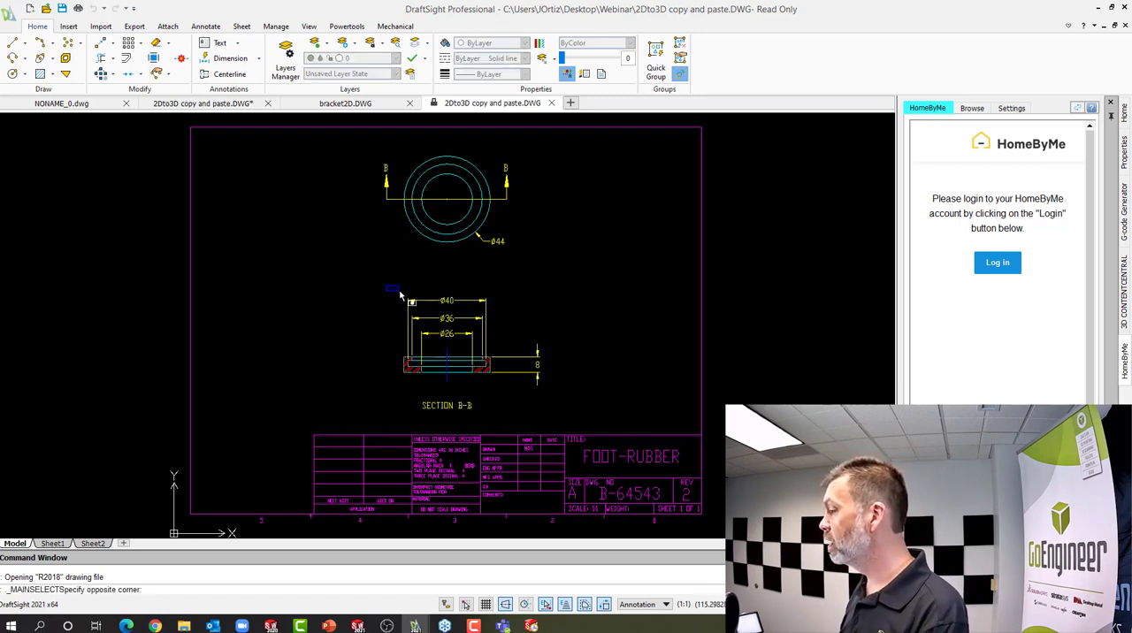
click(557, 402)
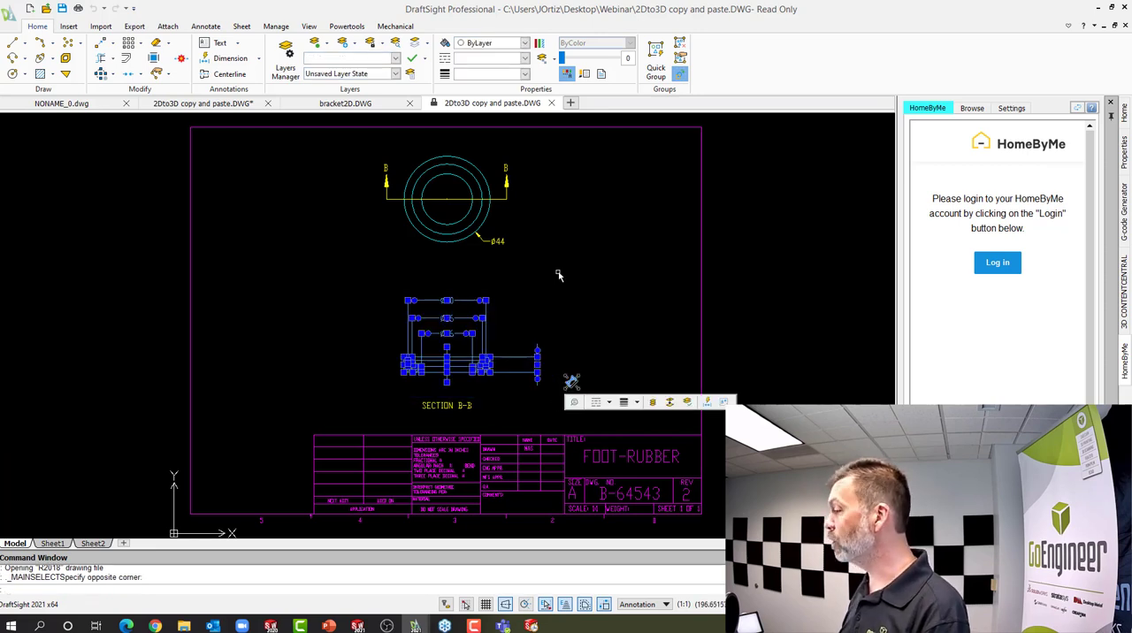
key(ctrl+c)
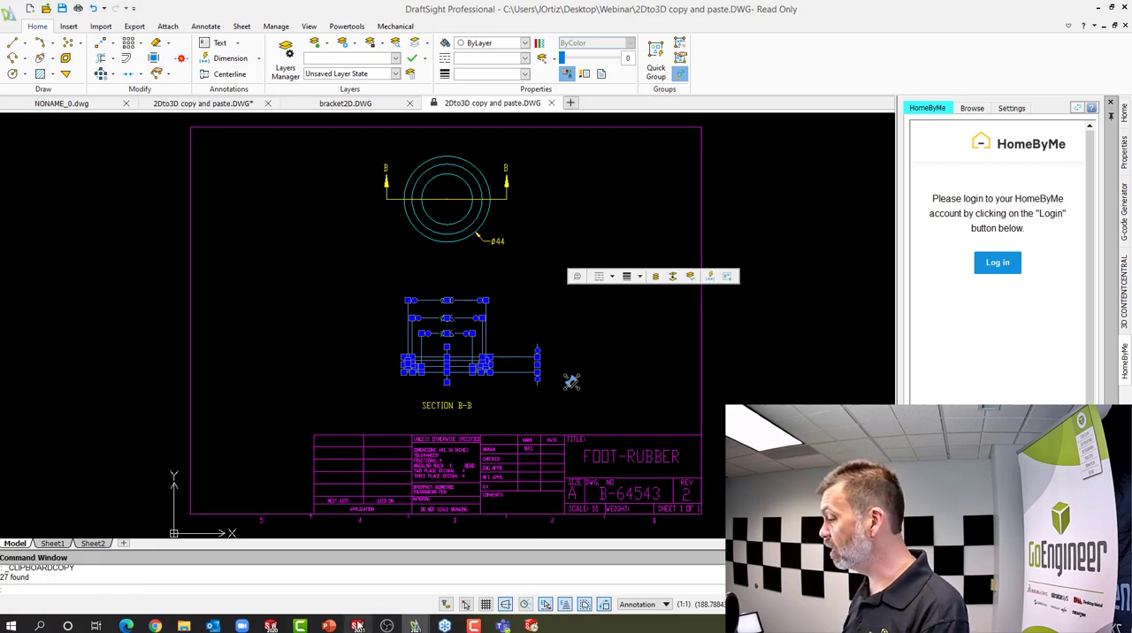
Switch to SOLIDWORKS and create a new part document
click(358, 626)
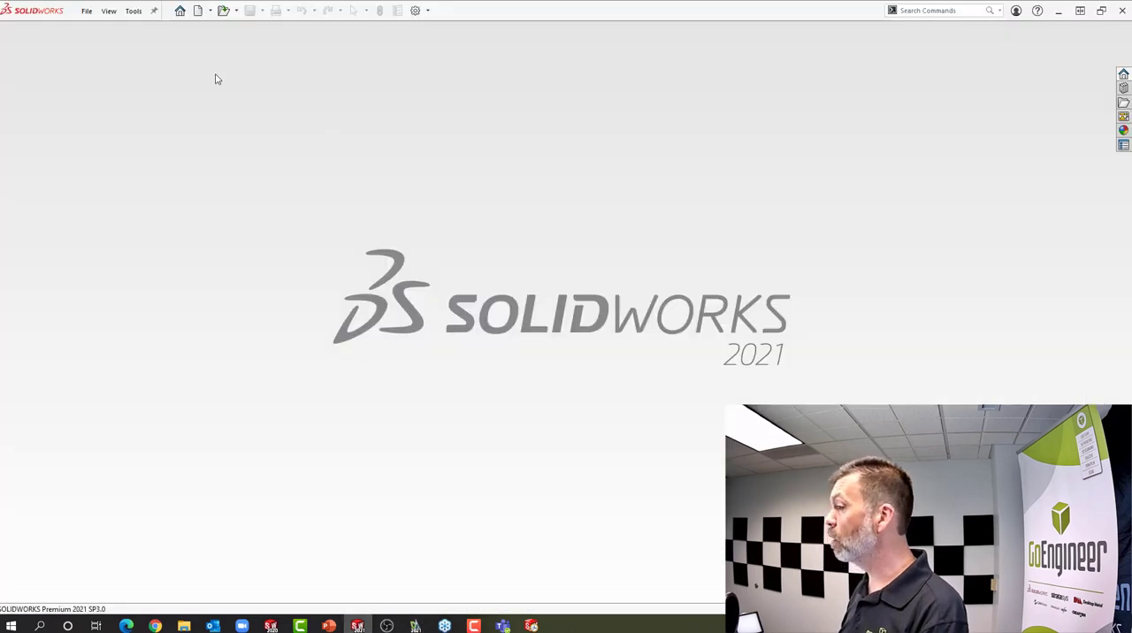
click(197, 11)
double_click(373, 275)
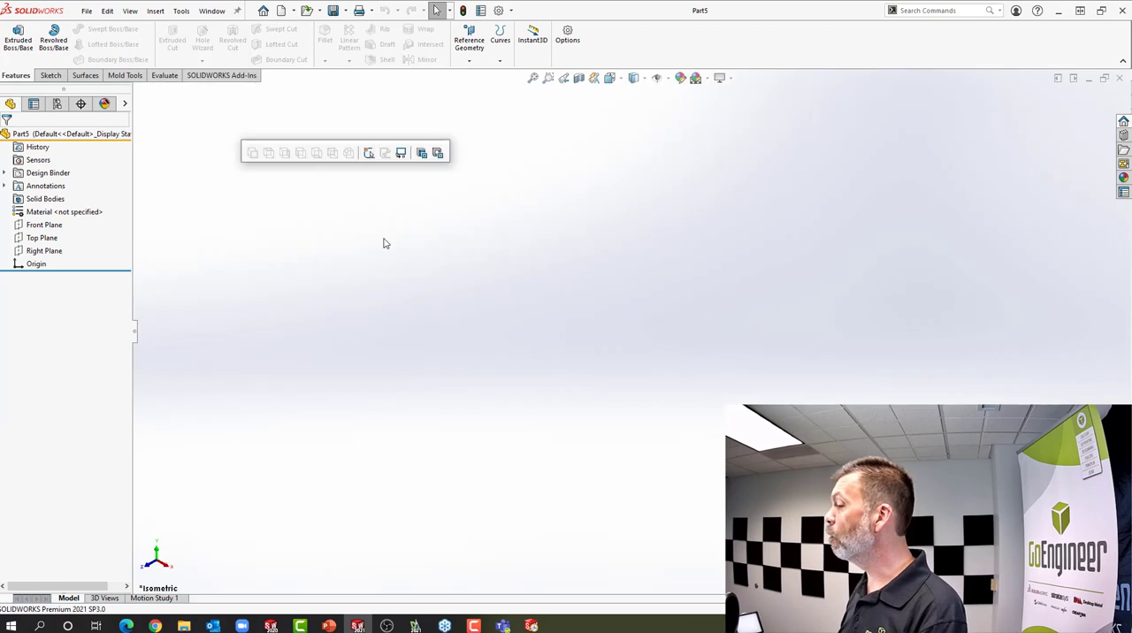
Start a sketch on the Front Plane, select the origin and paste the copied section view into the sketch
click(42, 226)
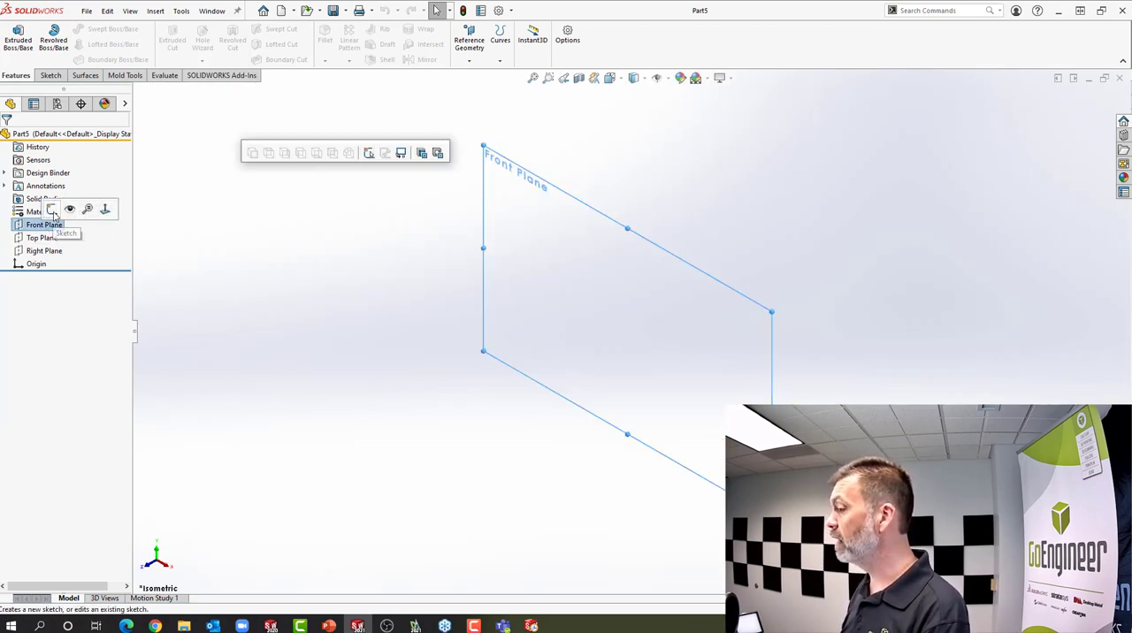
click(51, 210)
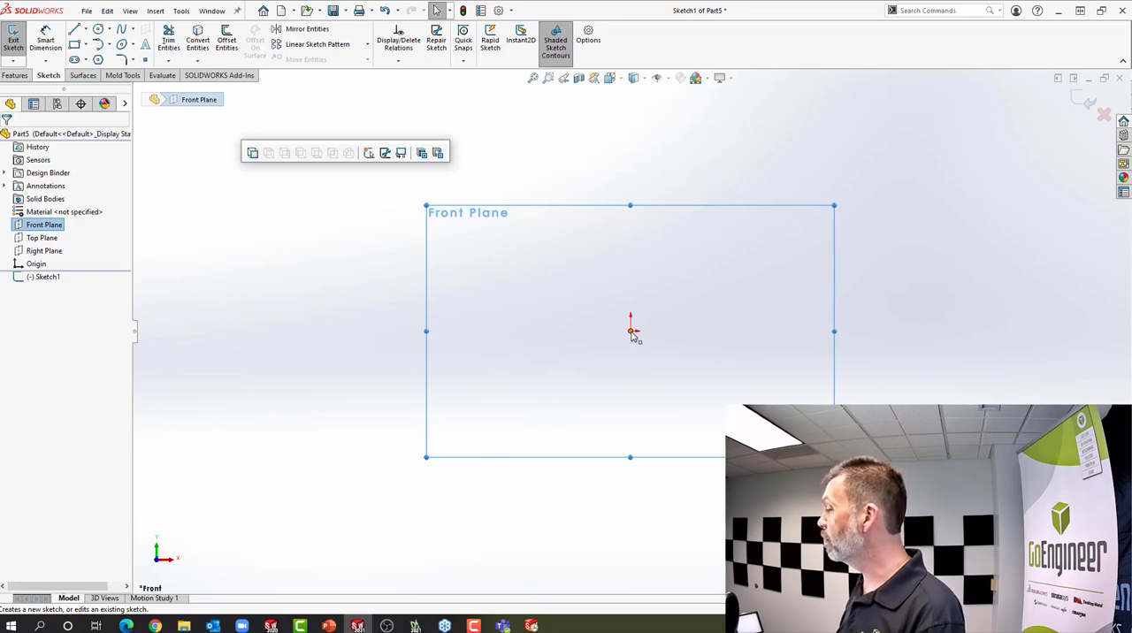
click(632, 333)
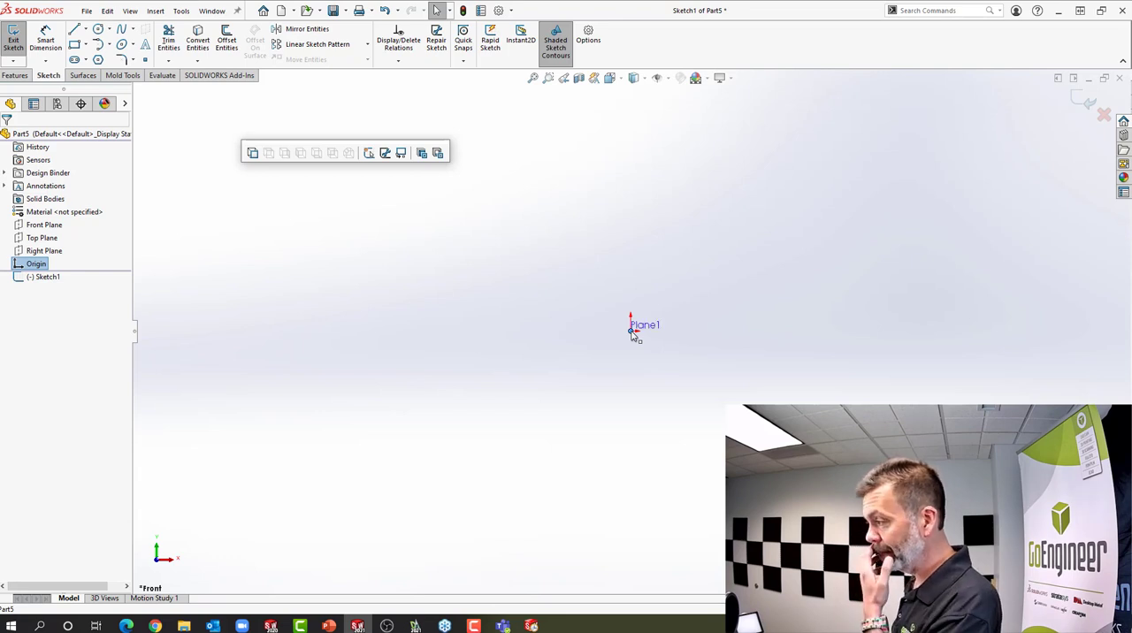
key(ctrl+v)
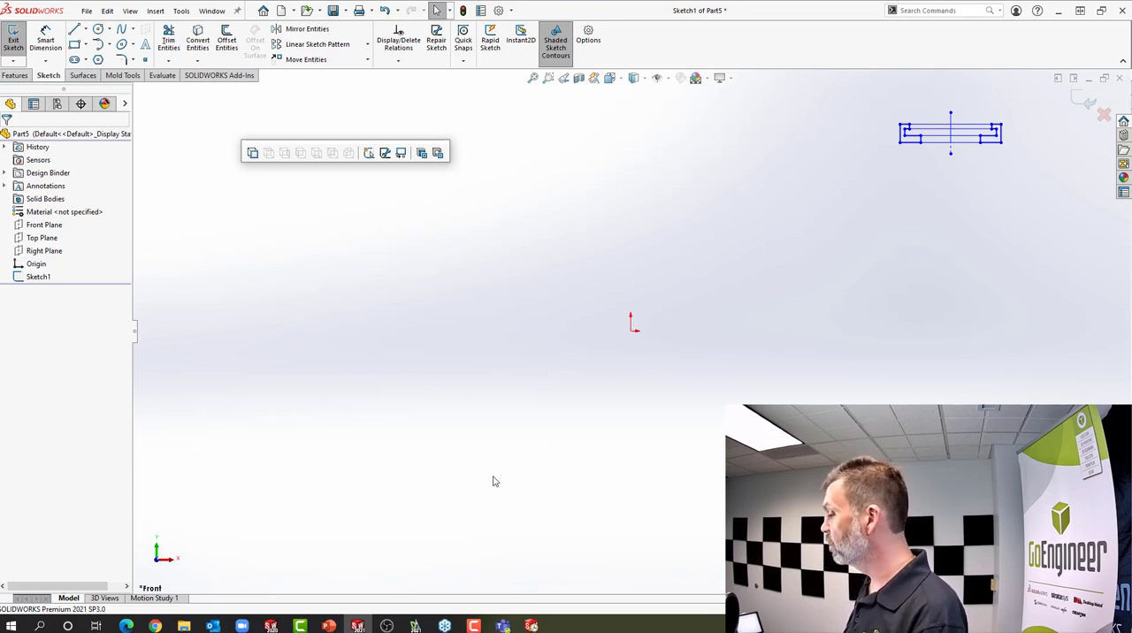
Switch to the "2Dto3D copy and paste" drawing in DraftSight to review the section view, and return to SOLIDWORKS
mouse_move(421, 622)
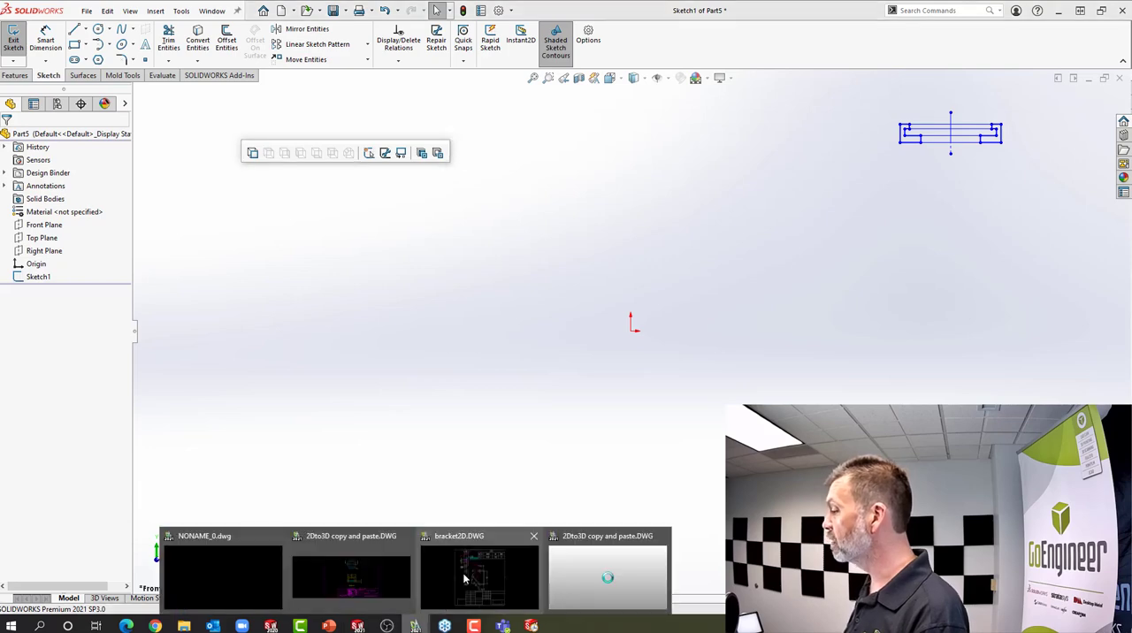
click(352, 577)
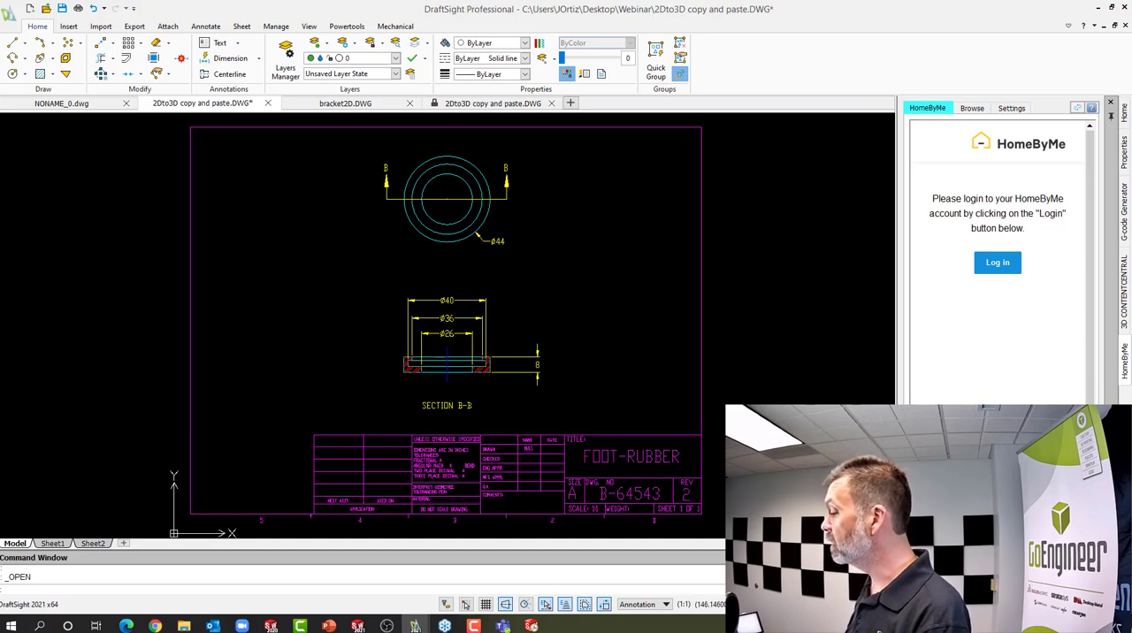
click(357, 627)
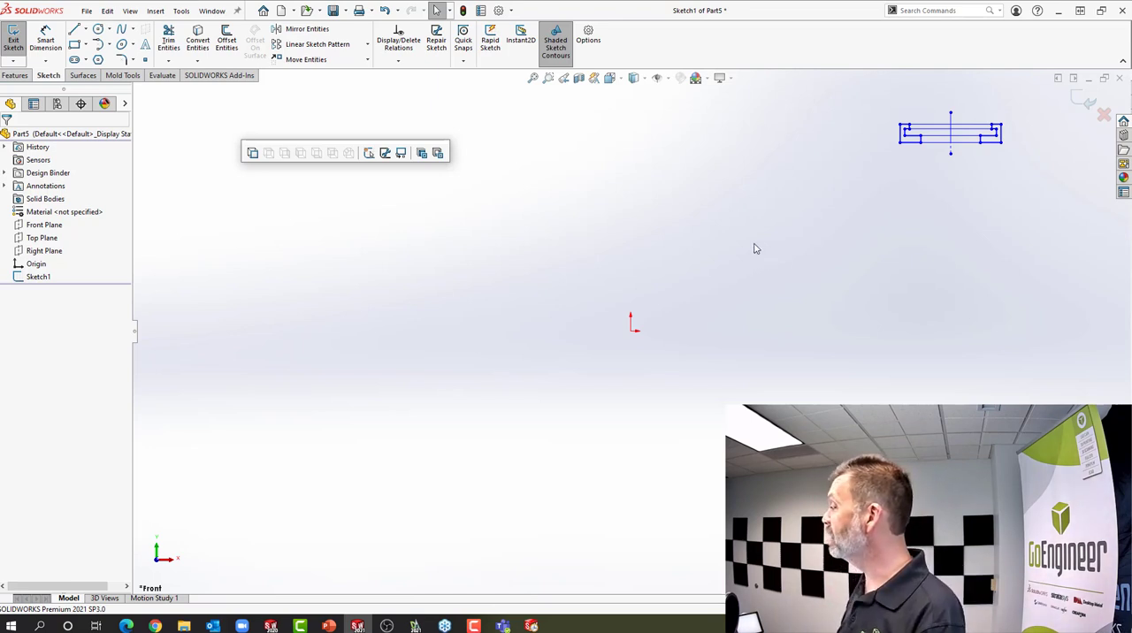
Place a sketch point at the midpoint of the pasted section's bottom line
click(146, 60)
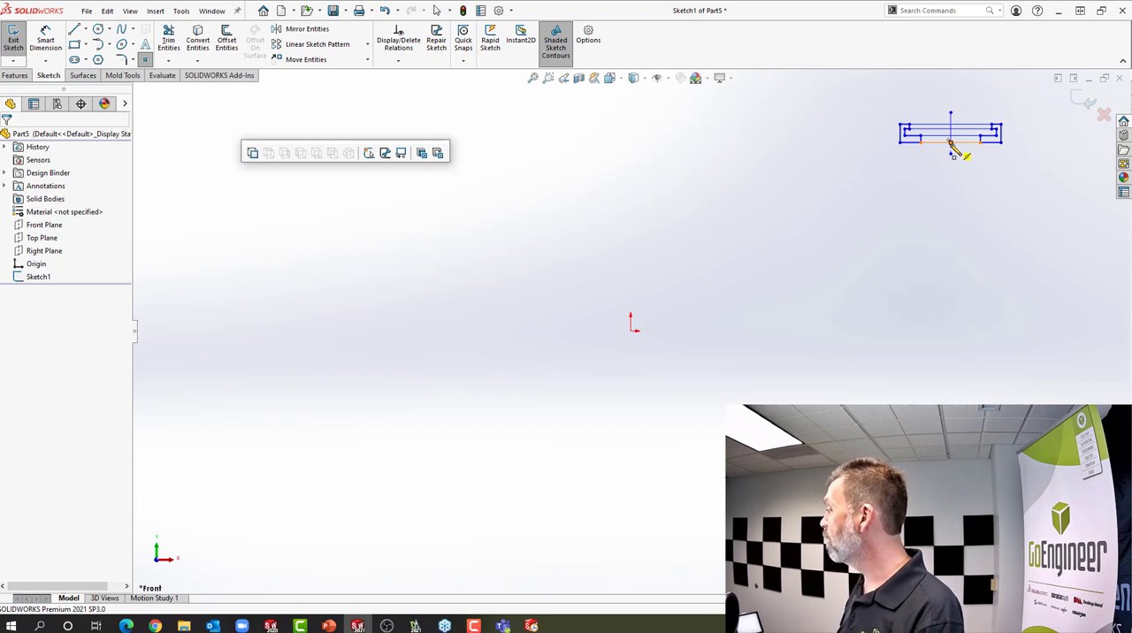
click(950, 143)
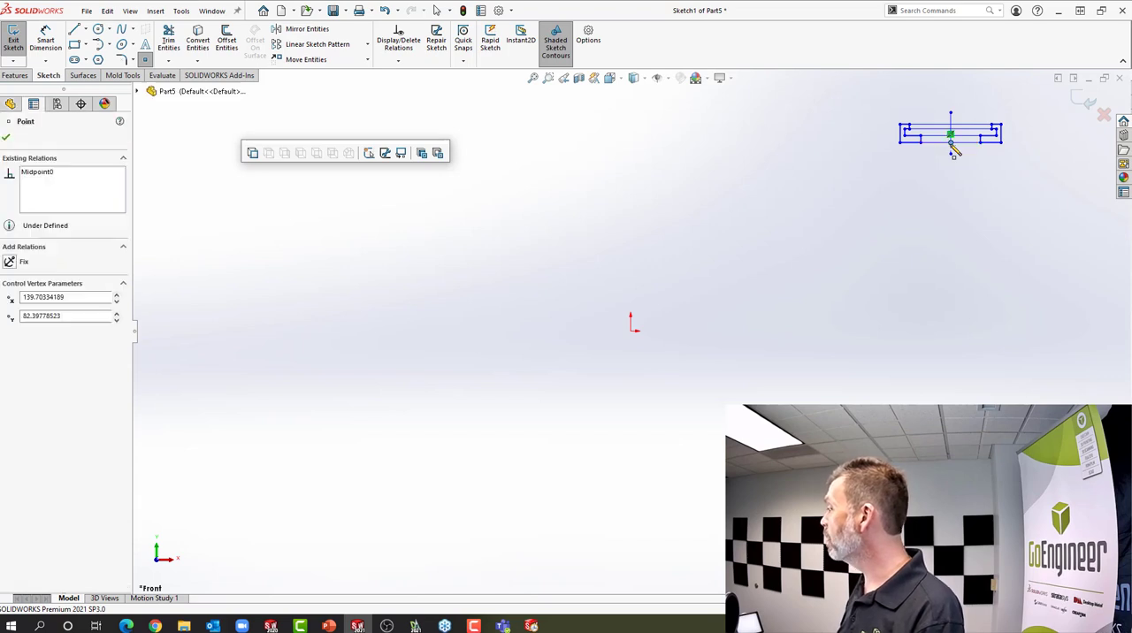
right_click(893, 202)
click(916, 202)
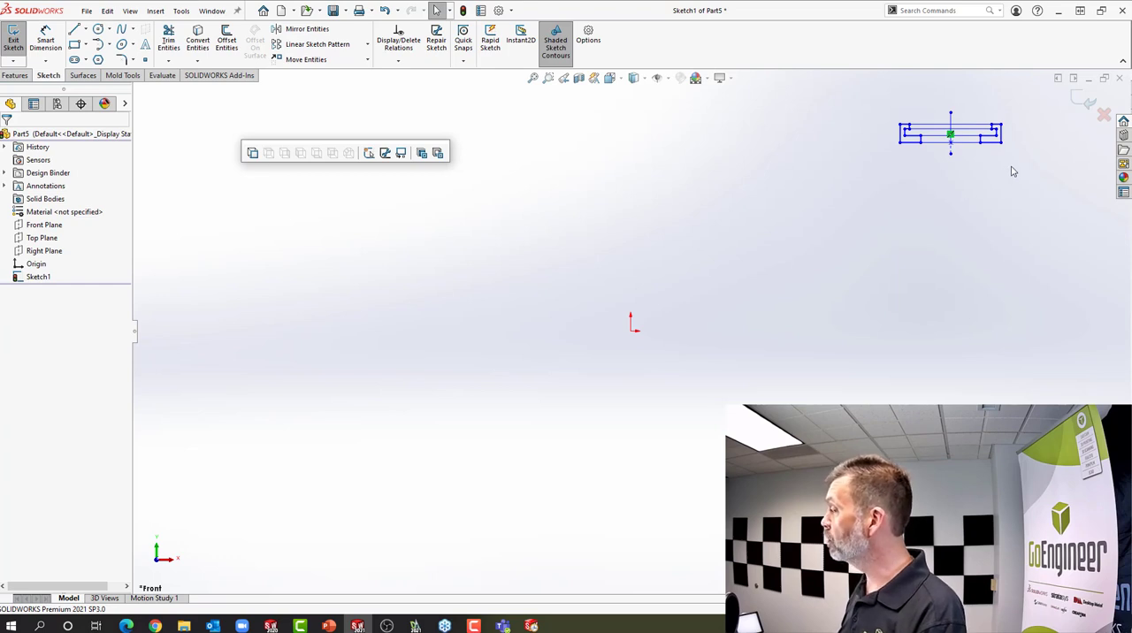
Move all the pasted section entities from the new midpoint to the sketch origin with Move Entities
mouse_move(1011, 167)
mouse_down()
mouse_move(979, 113)
mouse_move(865, 97)
mouse_up()
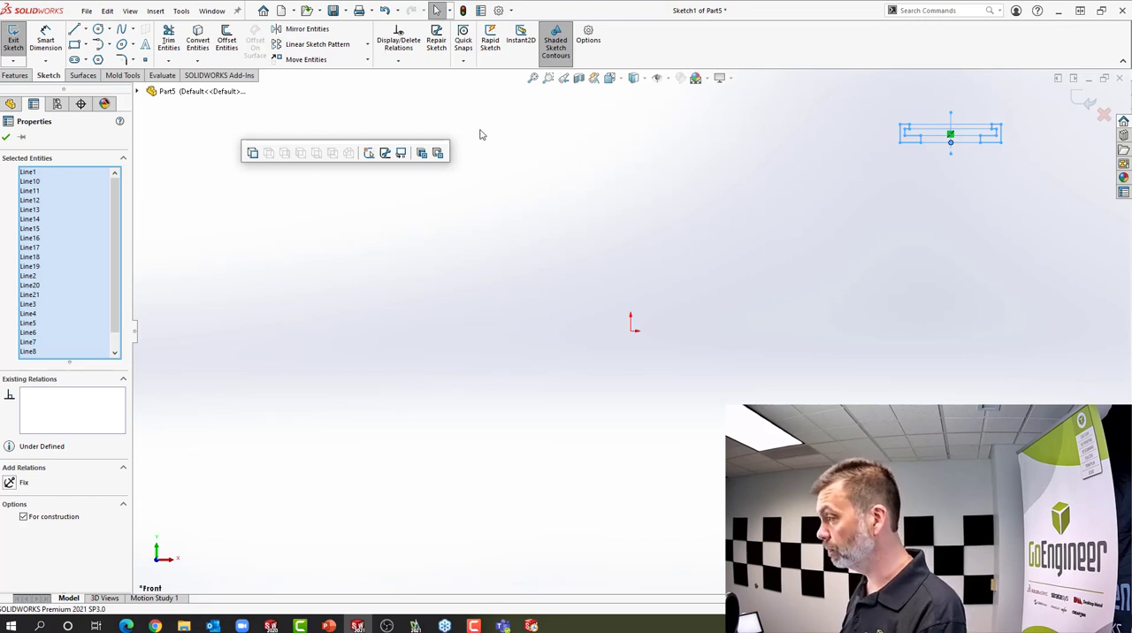
click(306, 59)
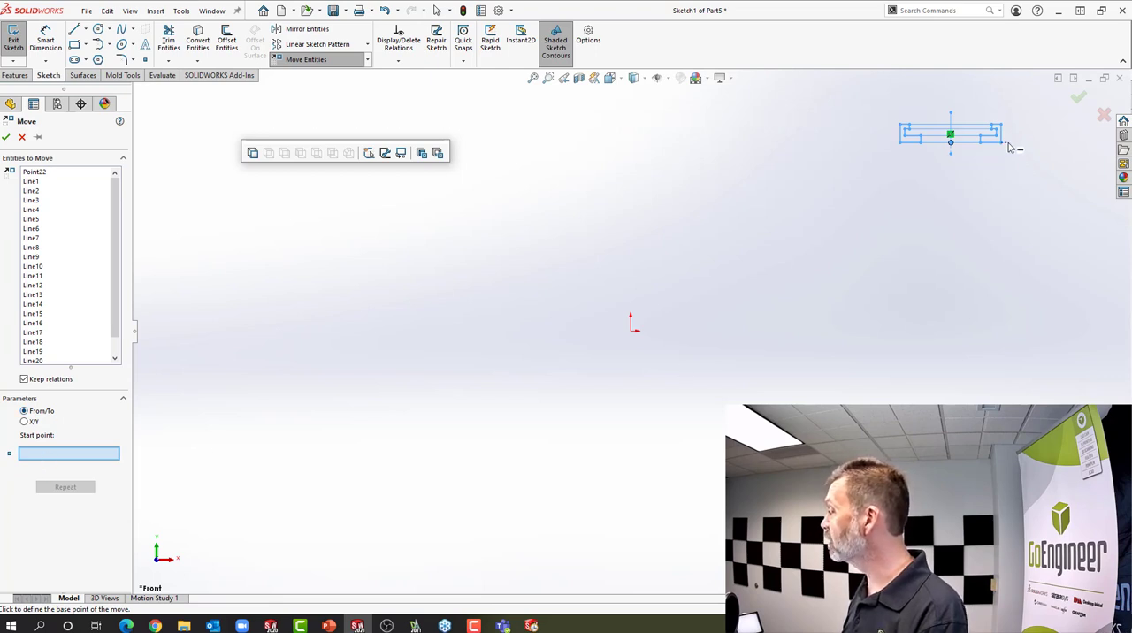
click(950, 142)
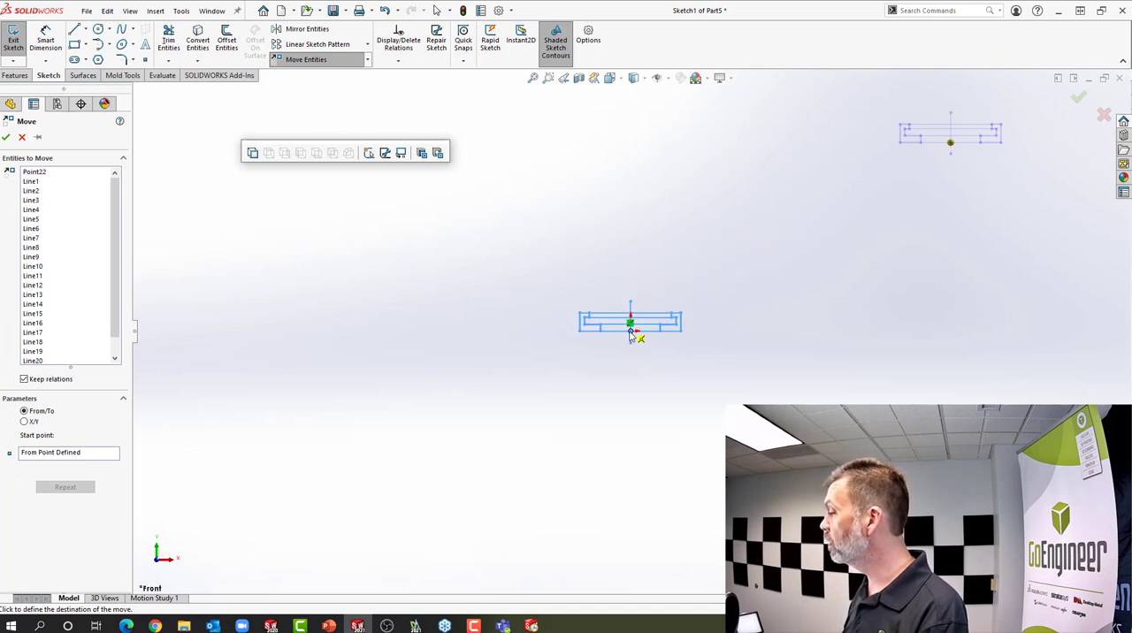
click(630, 335)
scroll(653, 347, down, 4)
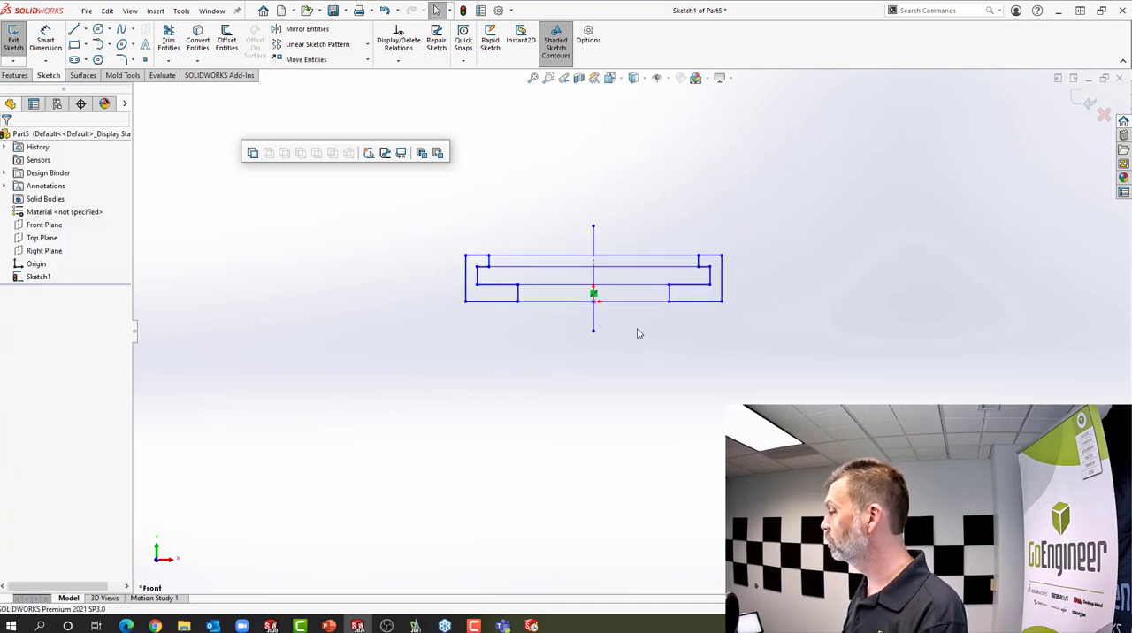
Power trim the connecting lines and the left half of the section, keeping the centerline and the closed right-hand profile
scroll(637, 334, down, 1)
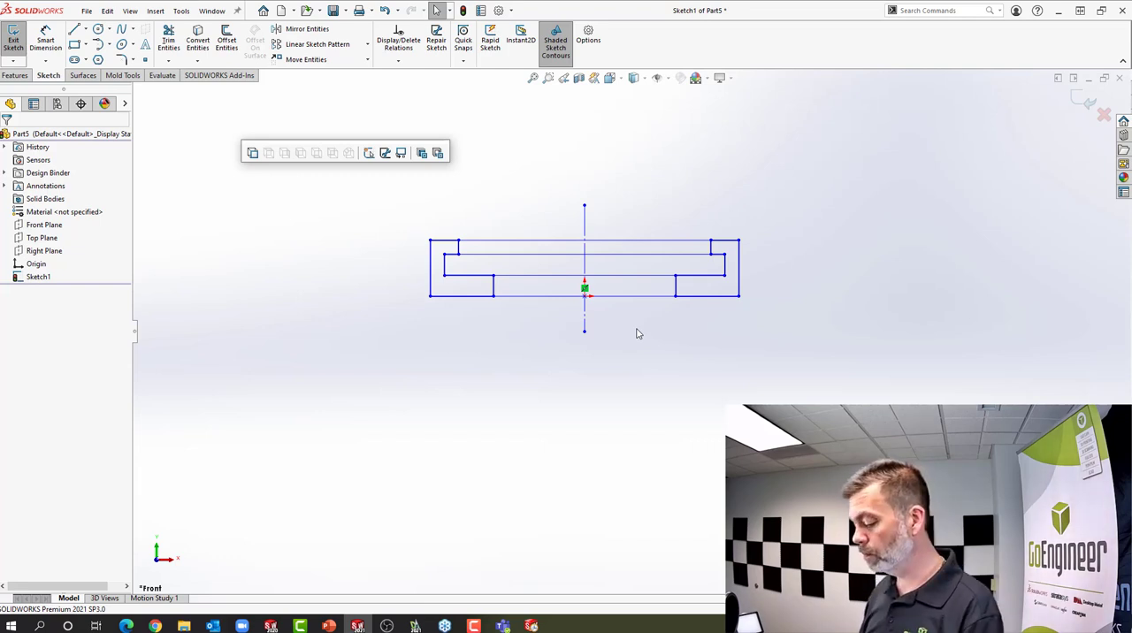
key(s)
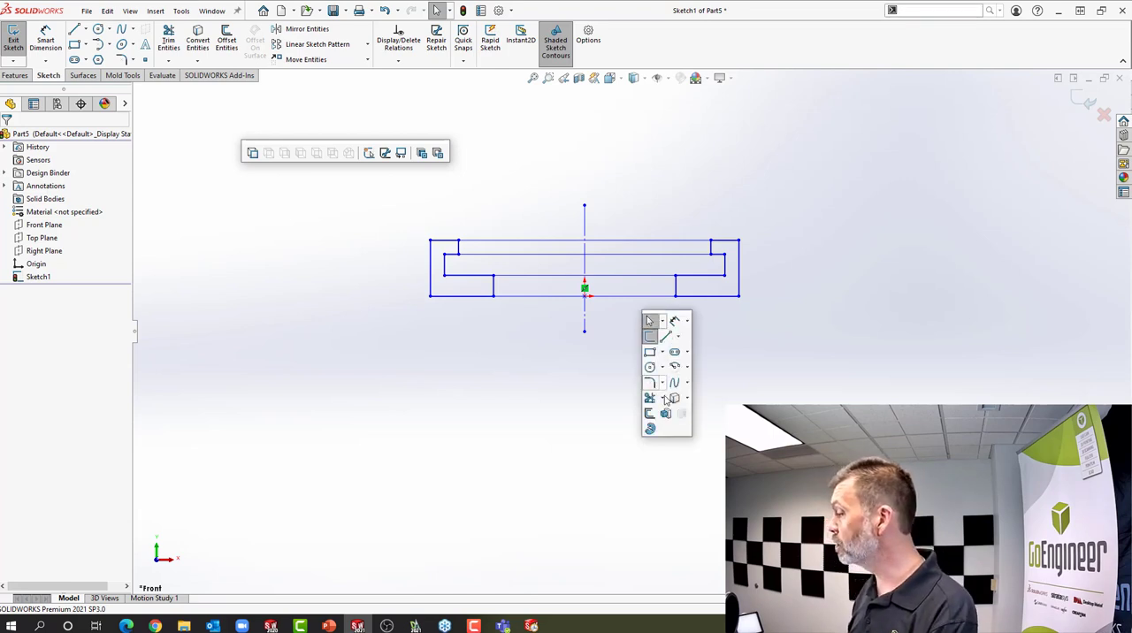
click(649, 398)
drag(649, 353, 643, 213)
mouse_move(545, 187)
mouse_down()
mouse_move(539, 339)
mouse_move(471, 289)
mouse_move(456, 299)
mouse_move(451, 262)
mouse_move(421, 267)
mouse_move(447, 228)
mouse_move(453, 248)
mouse_move(476, 251)
mouse_move(484, 338)
mouse_up()
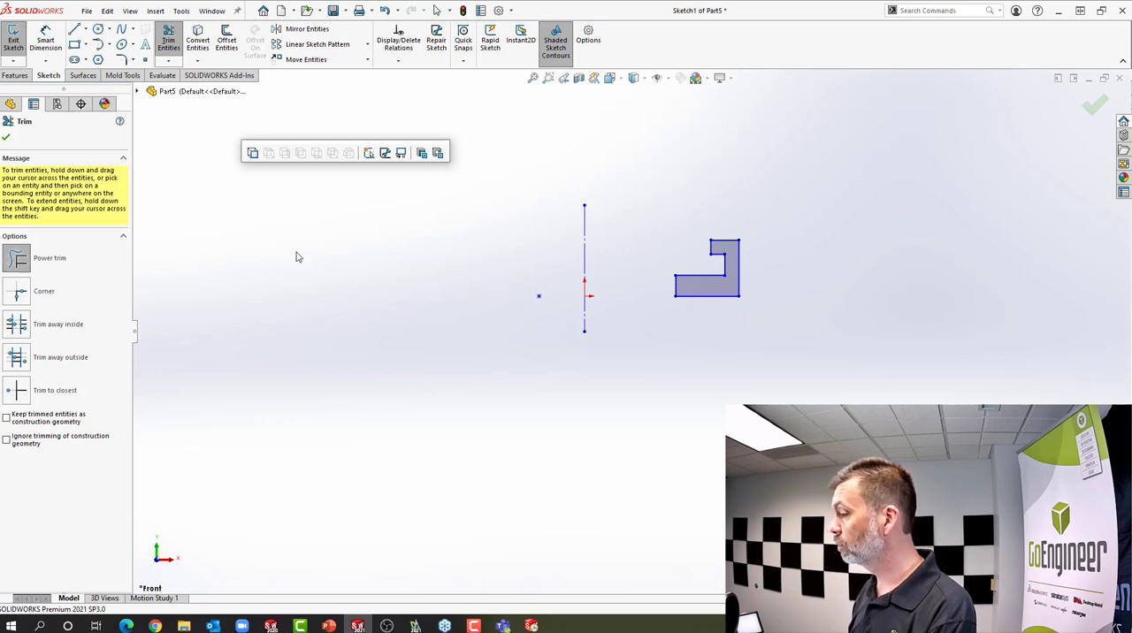
click(6, 137)
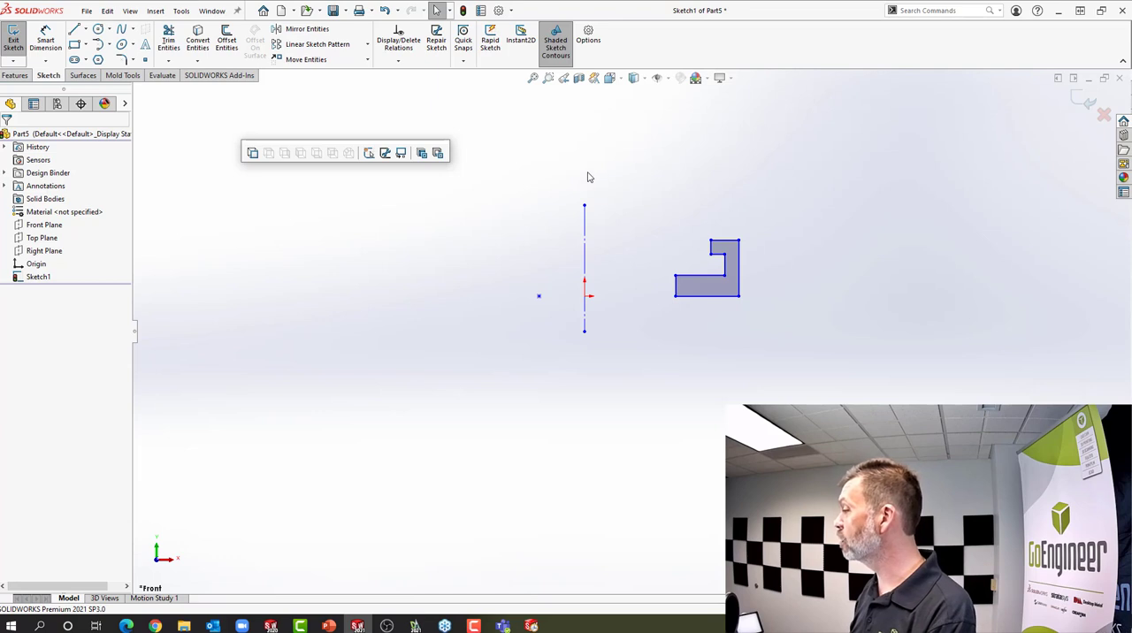
Move the loose sketch point onto the centerline at the origin
drag(540, 299, 585, 306)
click(622, 347)
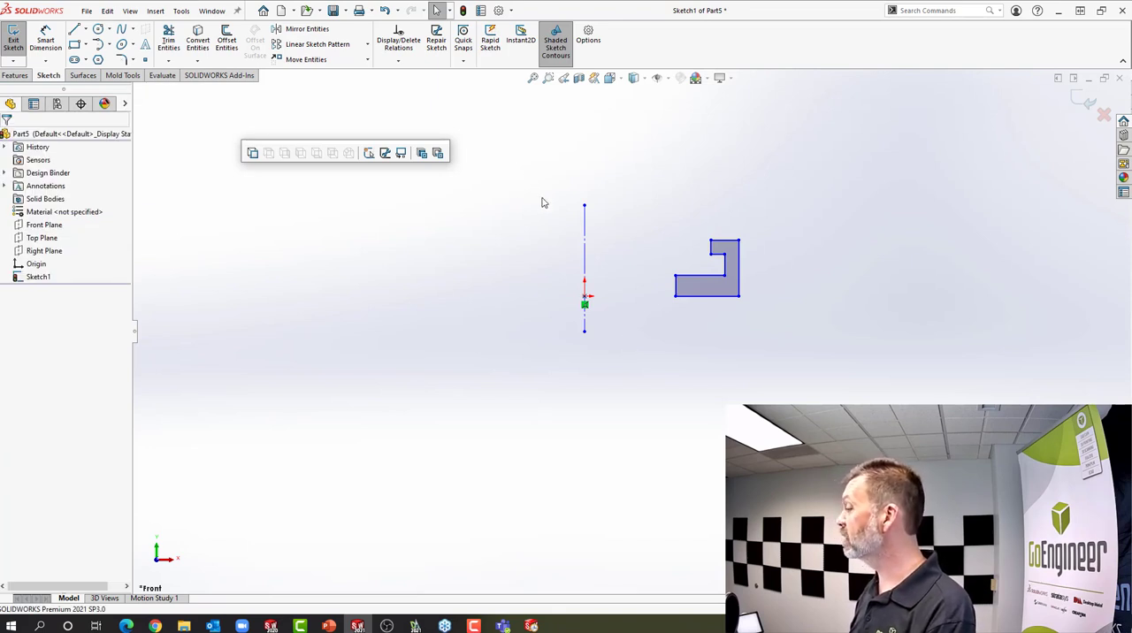
click(707, 296)
ctrl+click(585, 297)
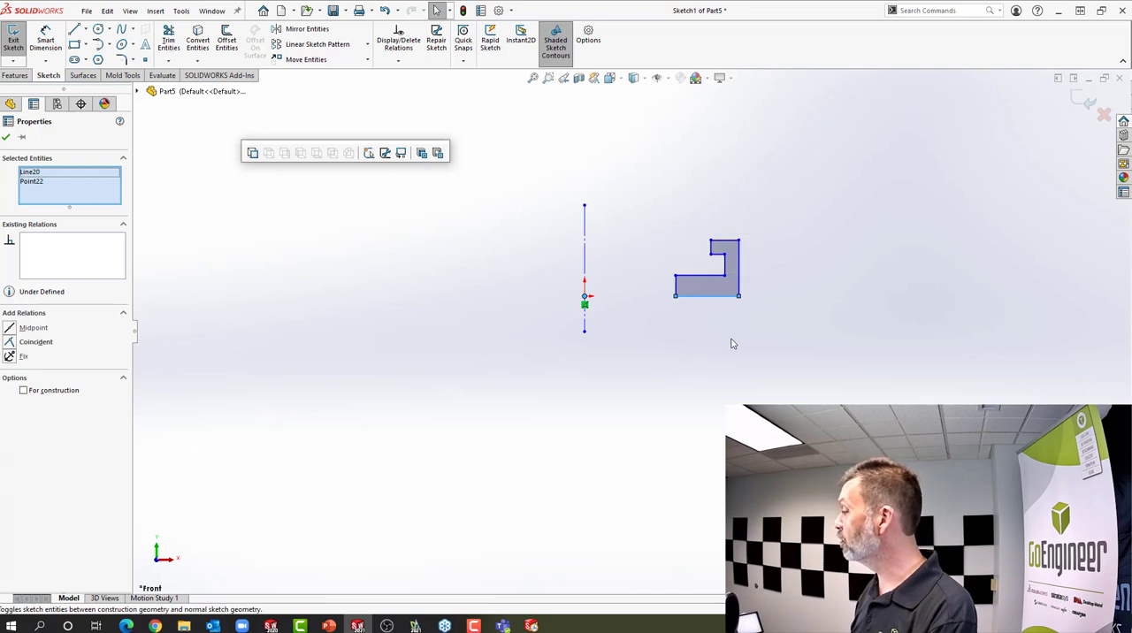
click(695, 195)
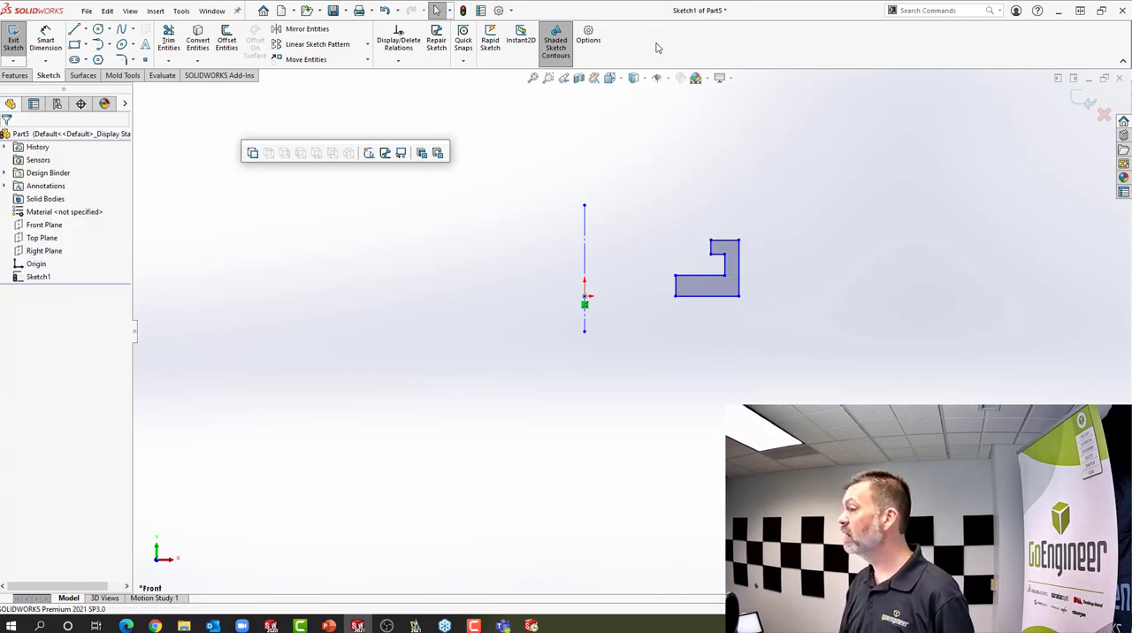
Start Fully Define Sketch and set the horizontal dimension scheme to Centerline, referencing the vertical centerline
click(402, 62)
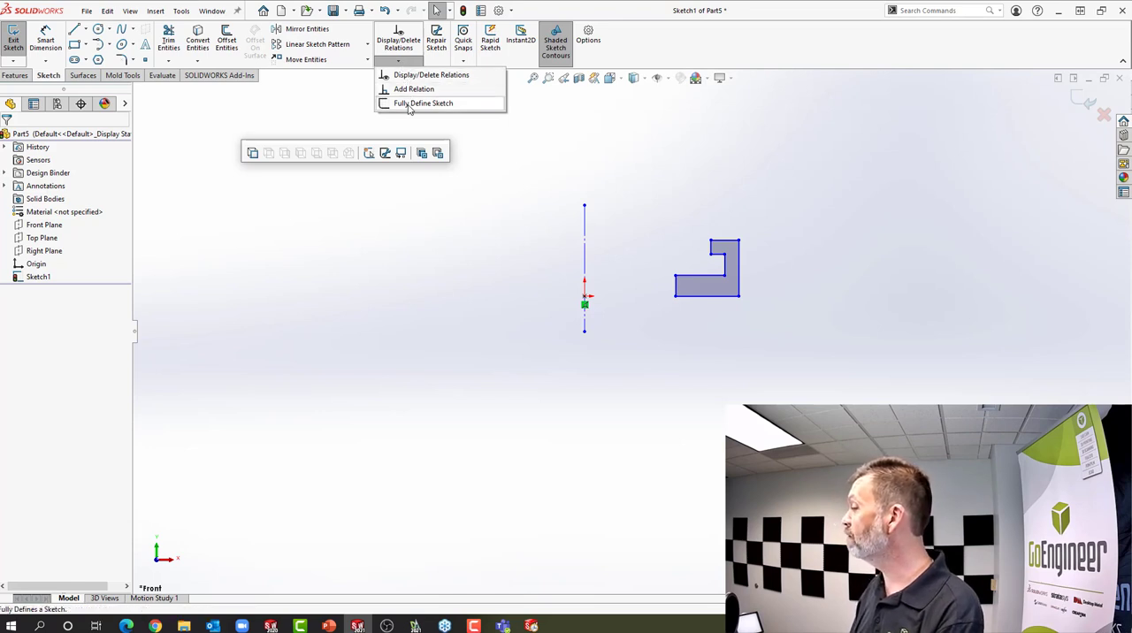
click(409, 103)
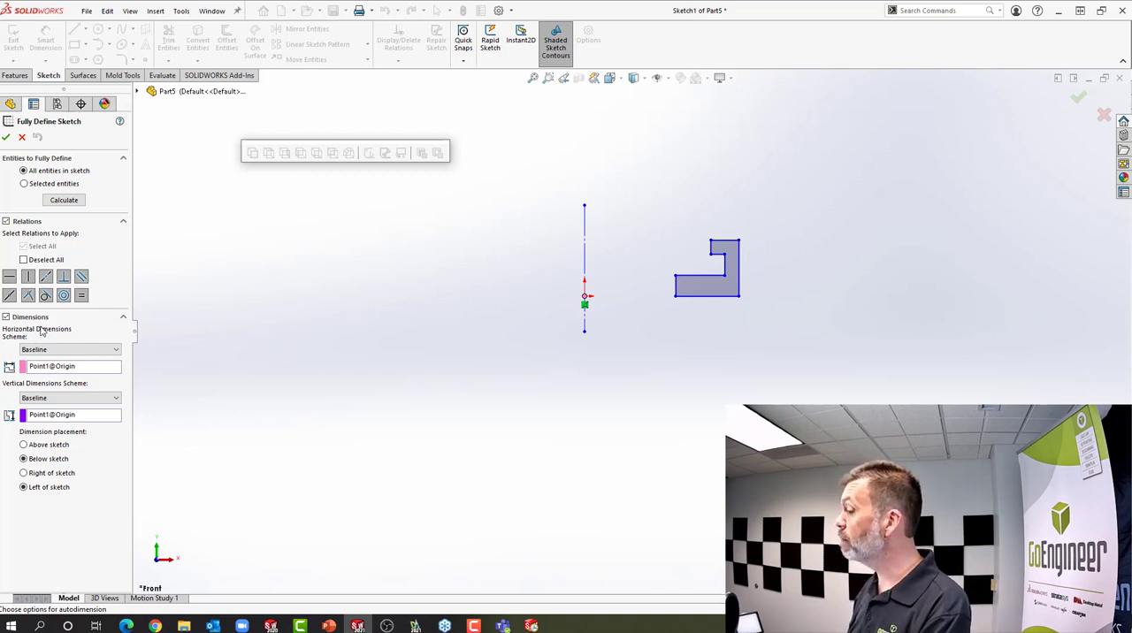
click(52, 351)
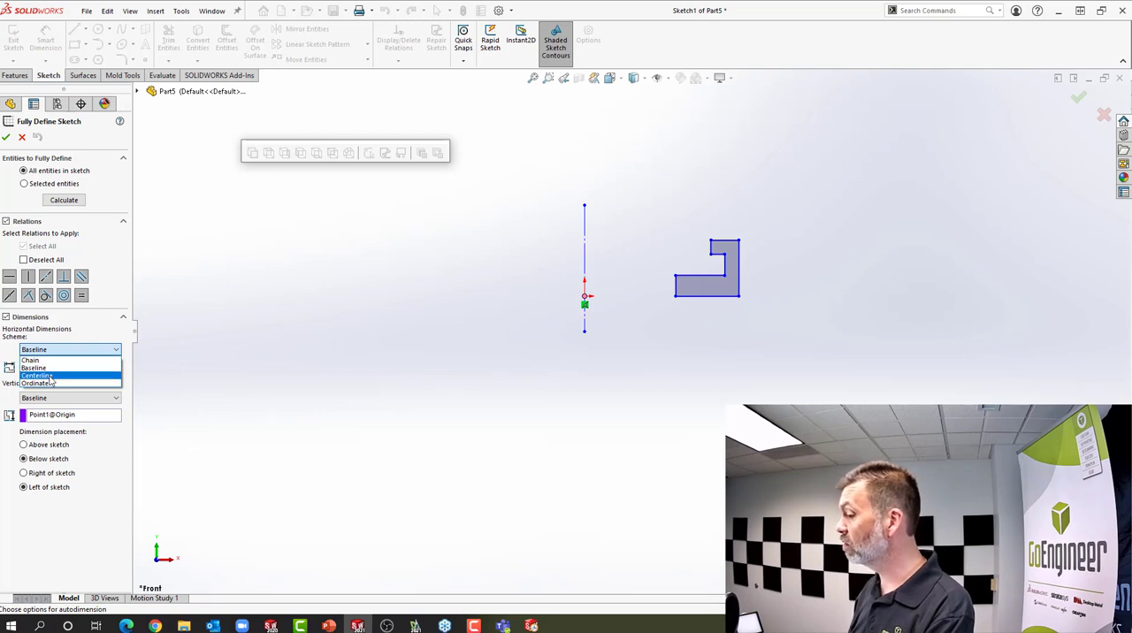
click(37, 376)
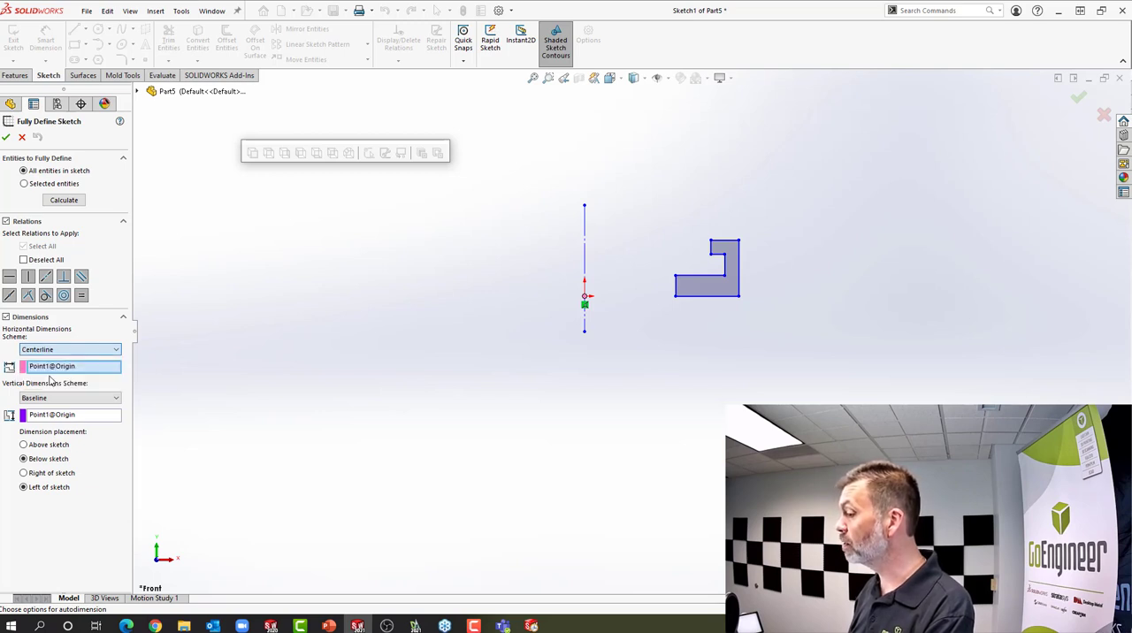
click(585, 323)
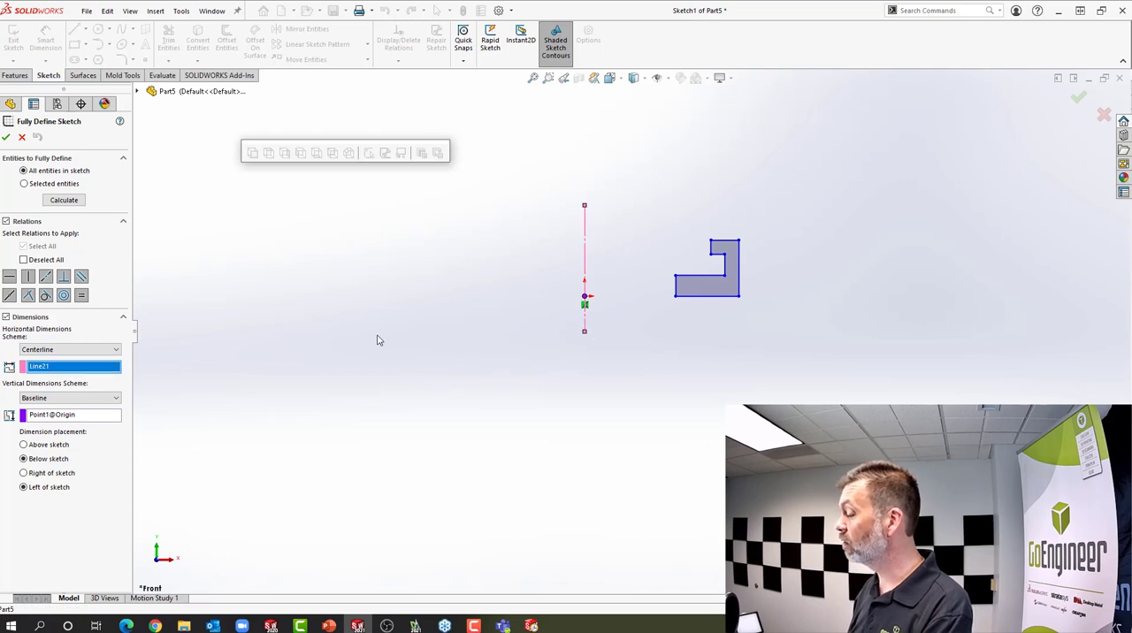
Use a Baseline vertical scheme from the point at the origin, and calculate and apply the sketch's relations and dimensions
click(100, 400)
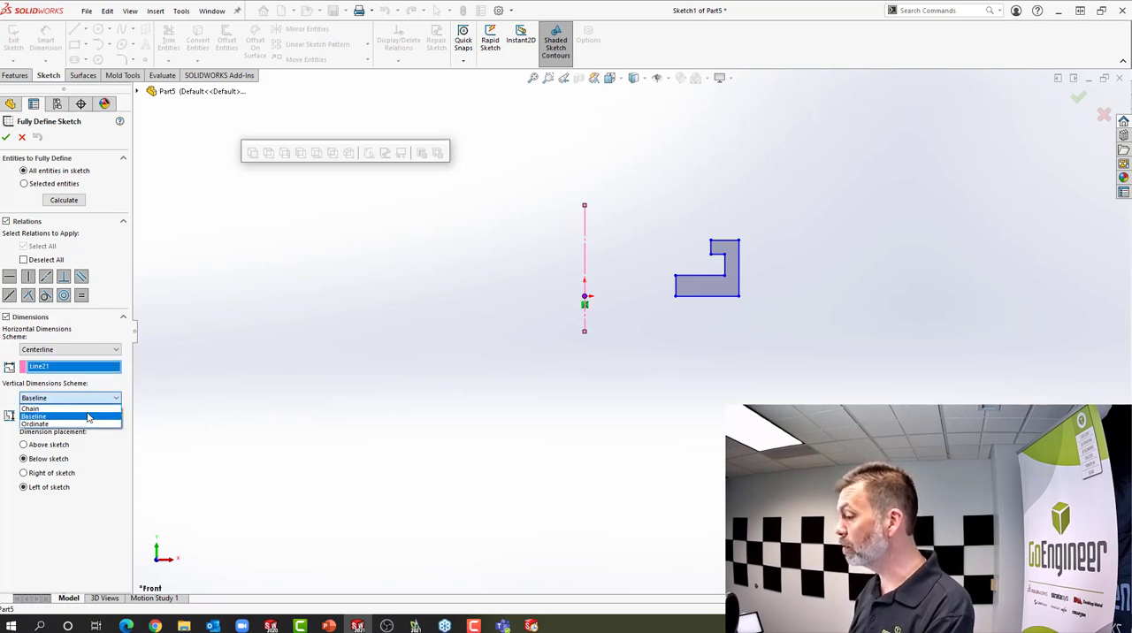
click(91, 415)
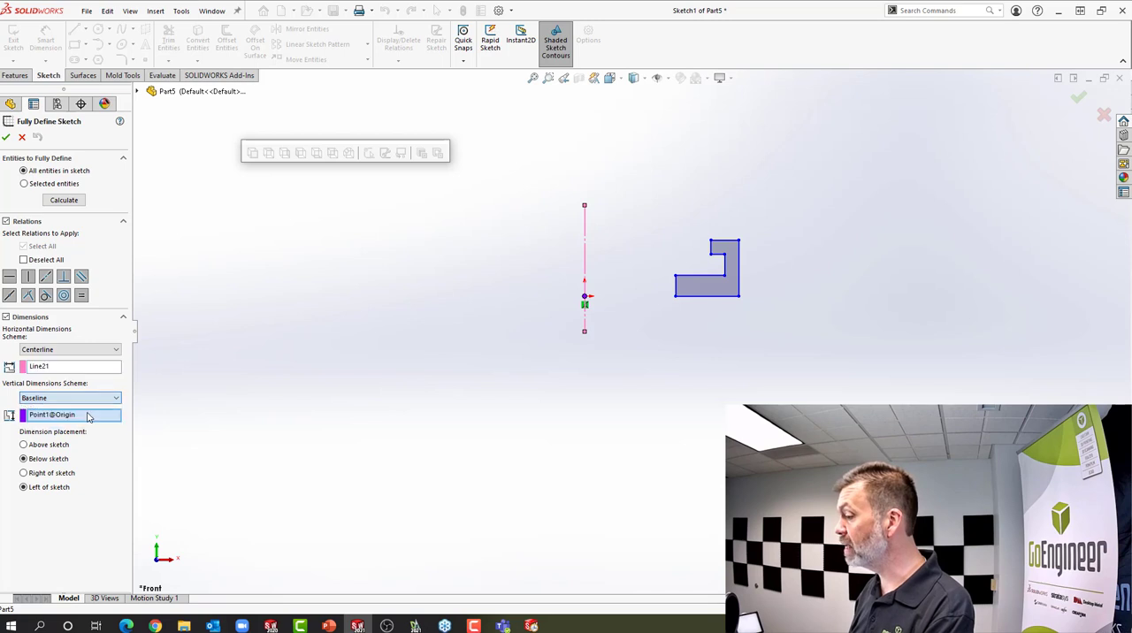
click(584, 299)
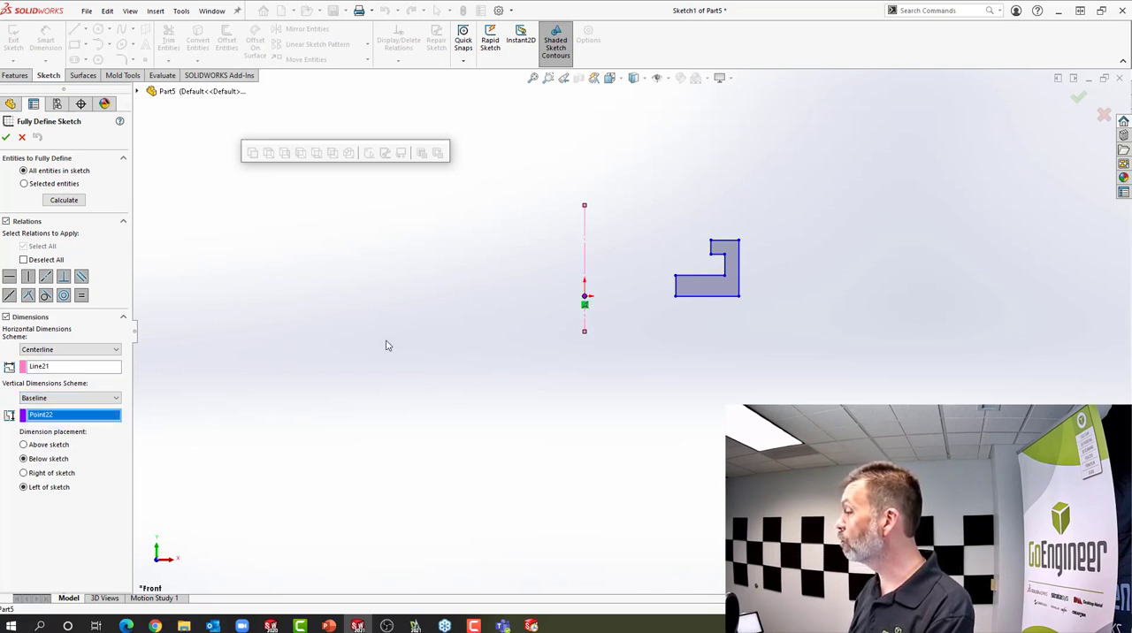
click(58, 201)
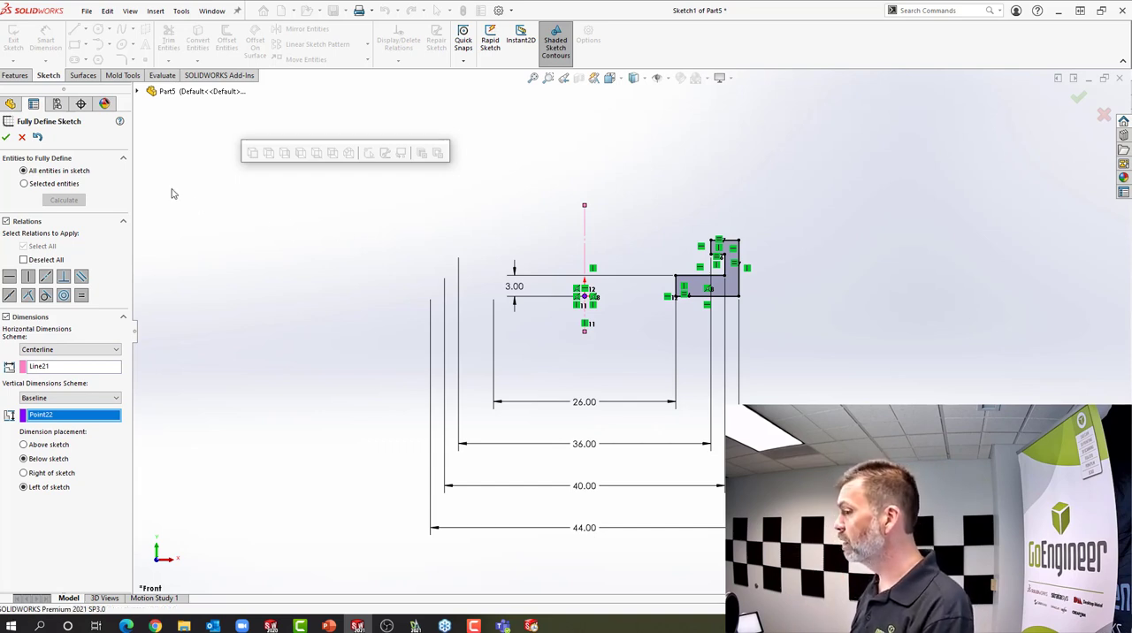
click(6, 138)
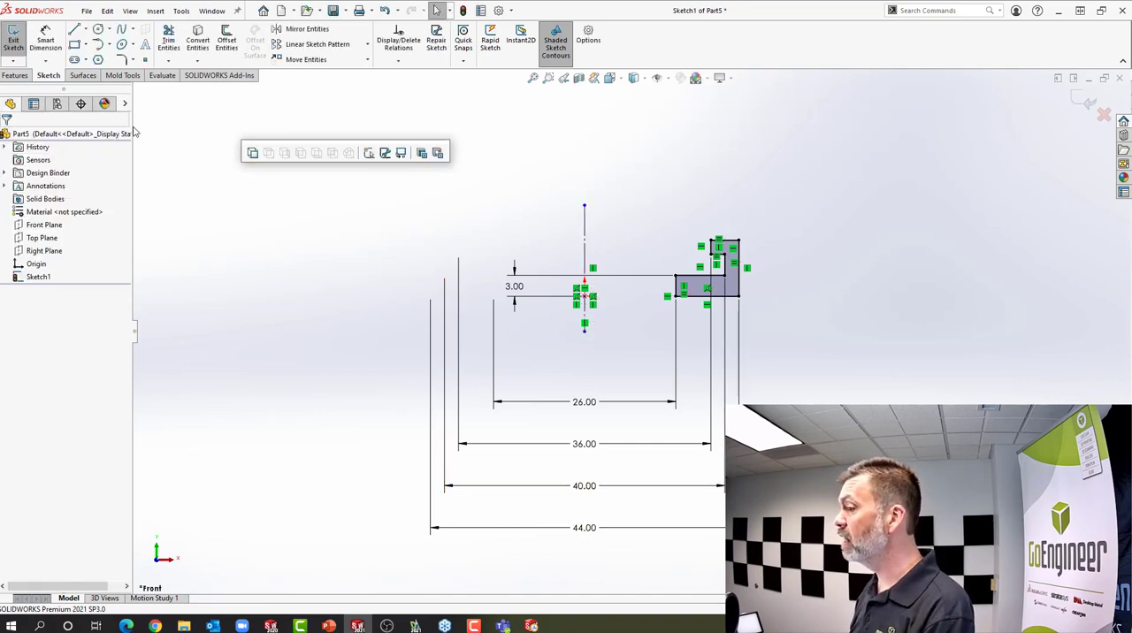
Revolve the profile 360 degrees about the vertical centerline as a boss
click(12, 77)
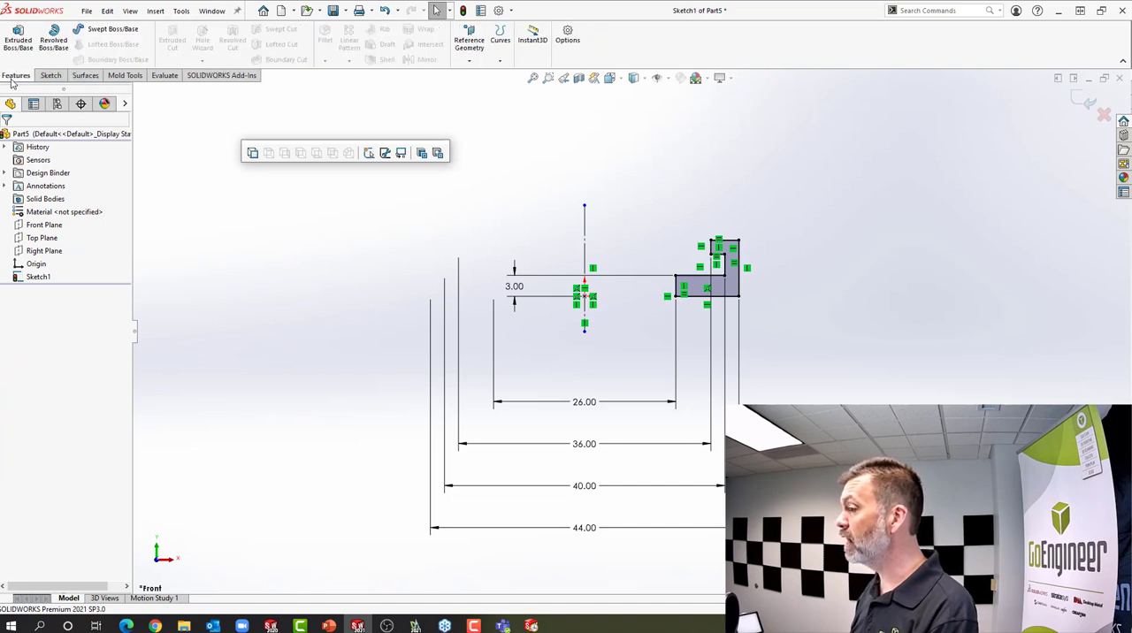
click(64, 44)
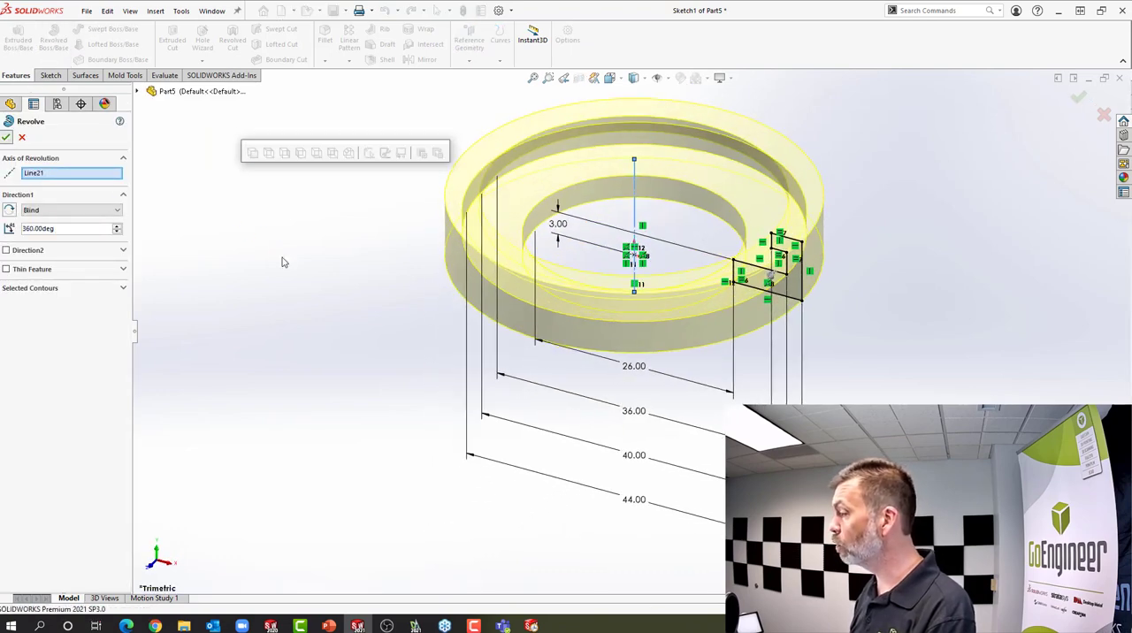
key(Return)
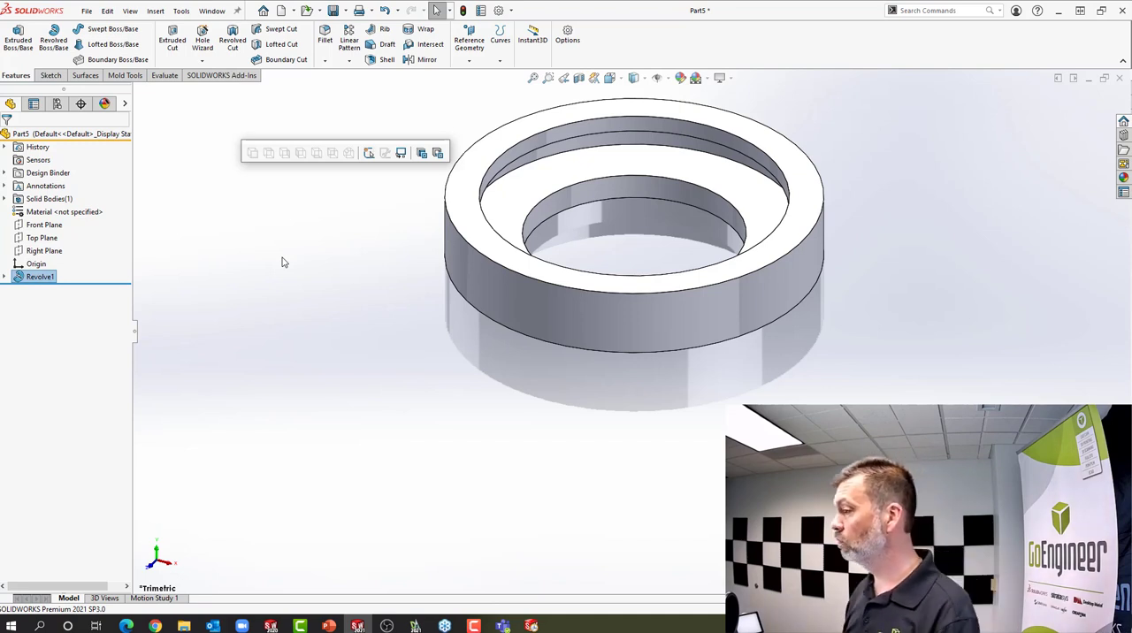
click(283, 262)
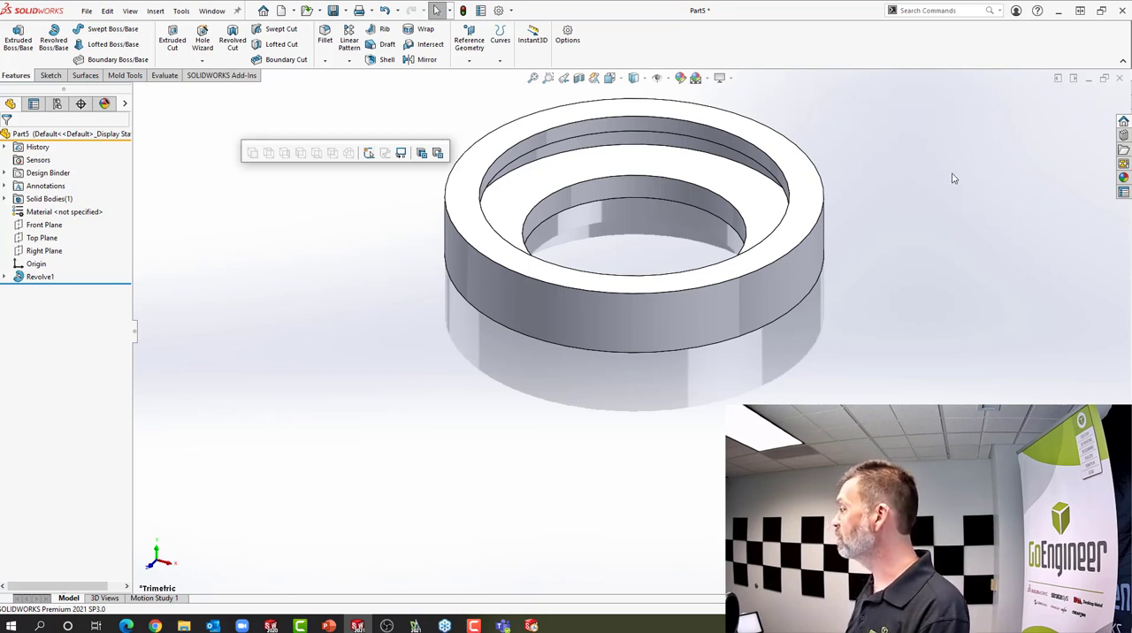
Close the part without saving and switch to the running PowerPoint slide show
click(1121, 79)
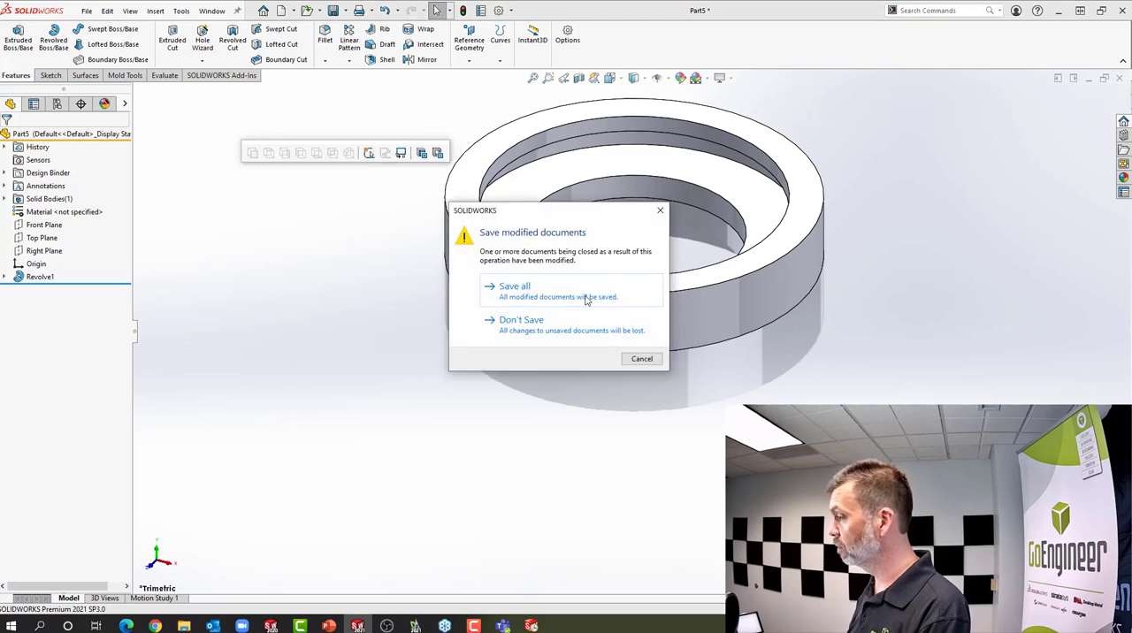
click(536, 336)
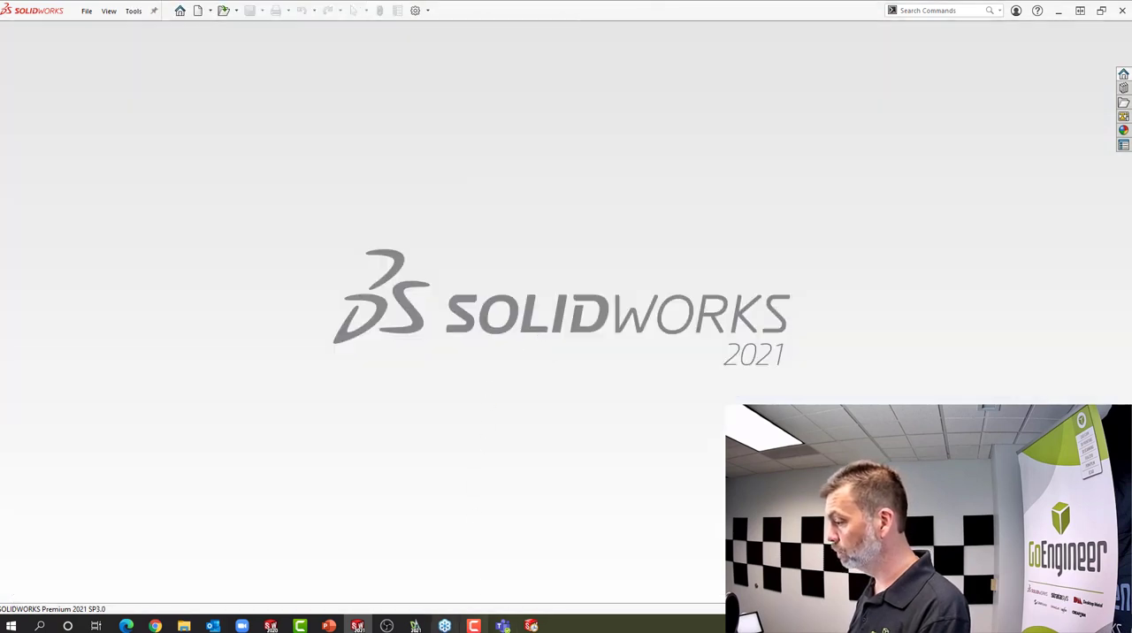
mouse_move(332, 626)
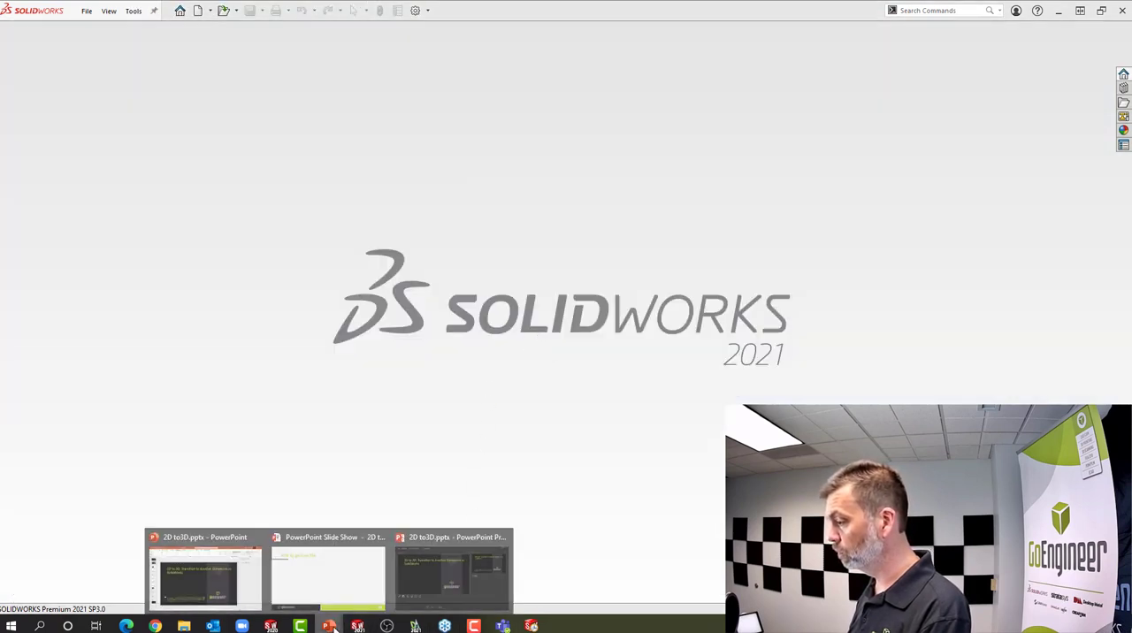
click(337, 588)
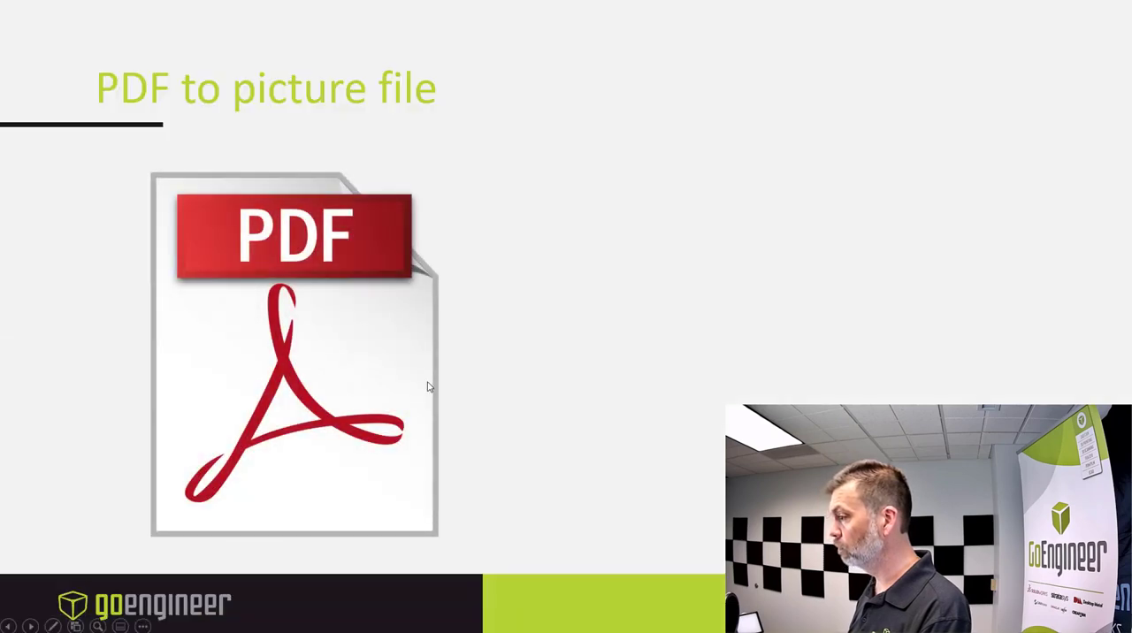
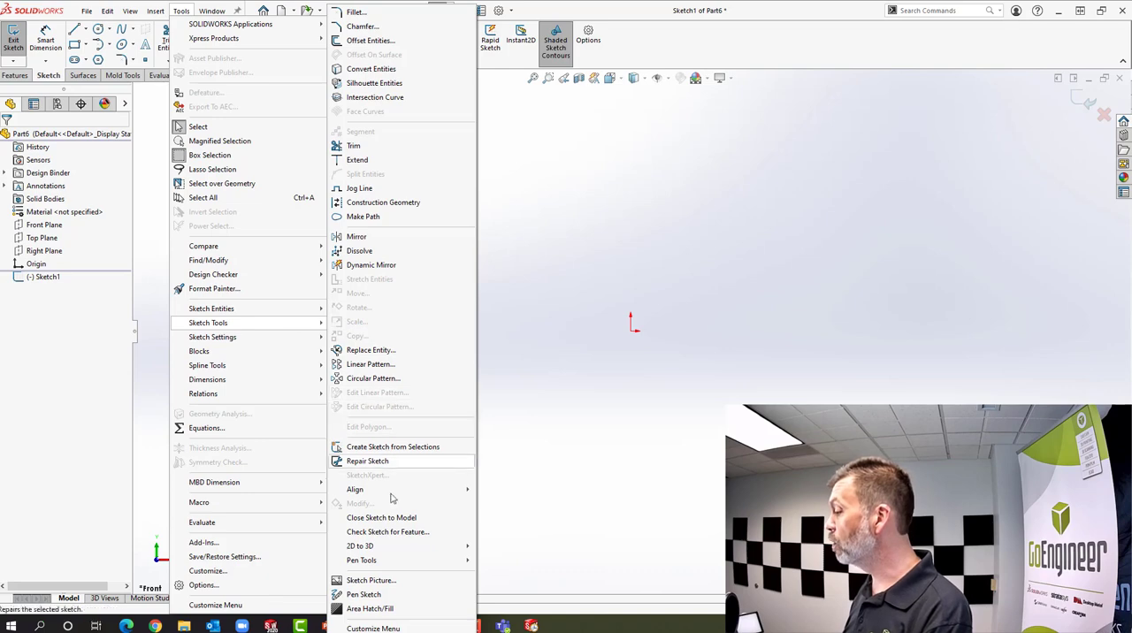
Insert the image Possible drawing02 from the Webinar folder as a sketch picture
click(387, 582)
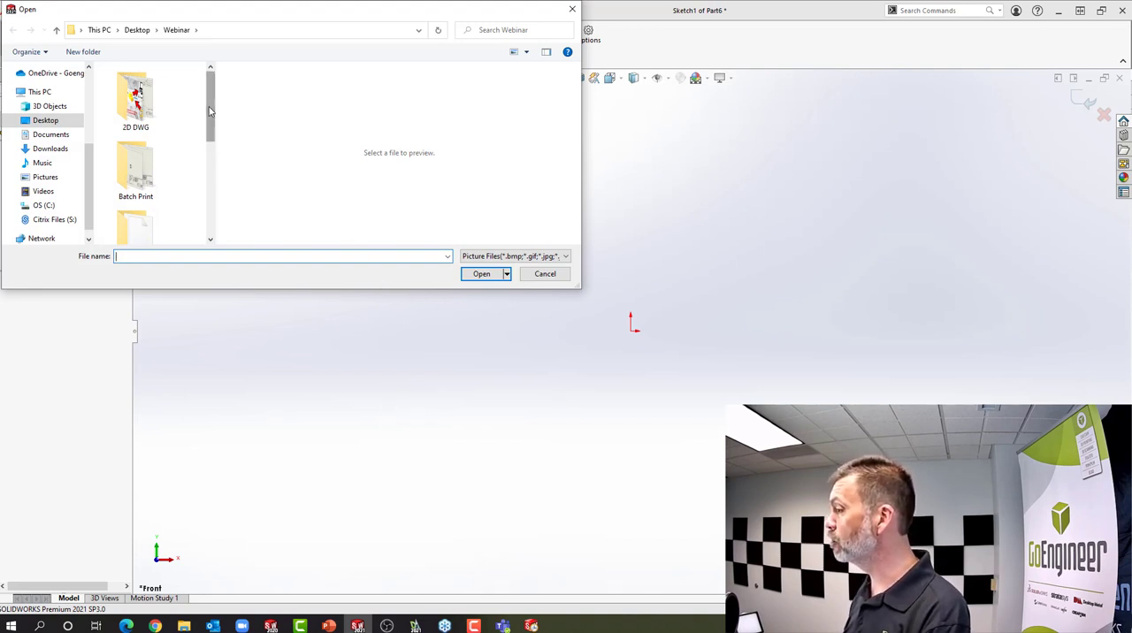
drag(209, 111, 215, 221)
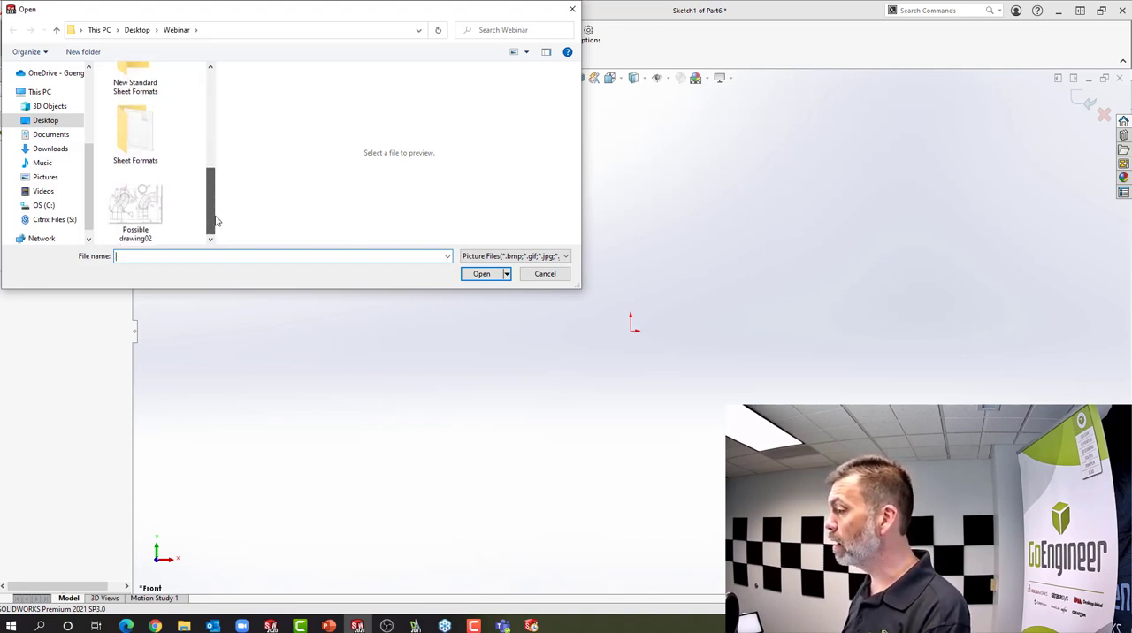
click(152, 217)
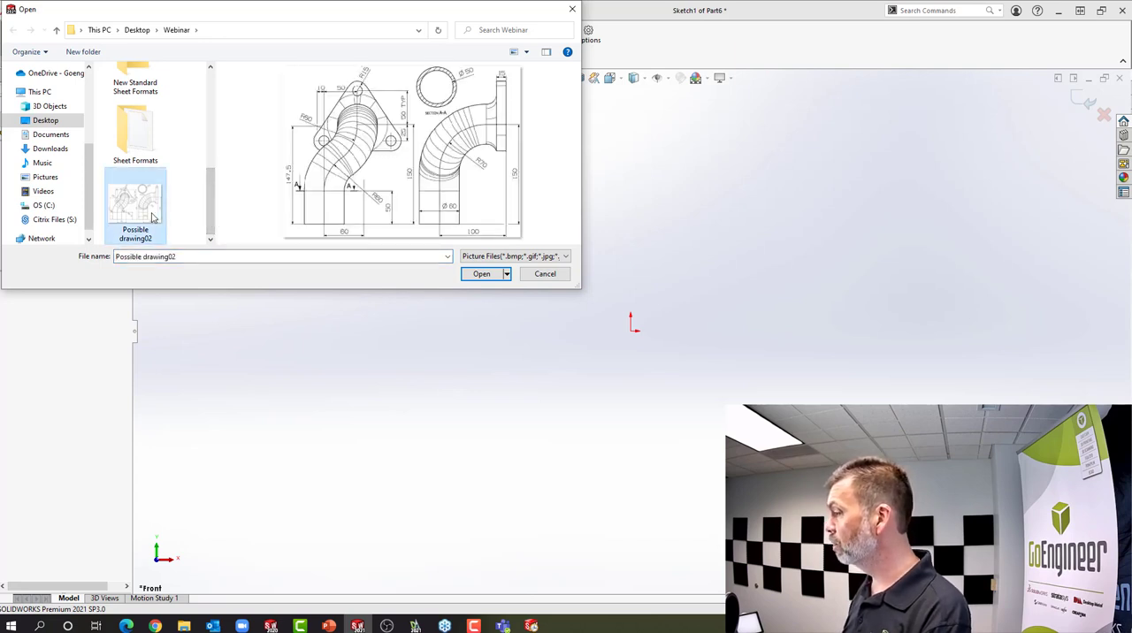
double_click(152, 218)
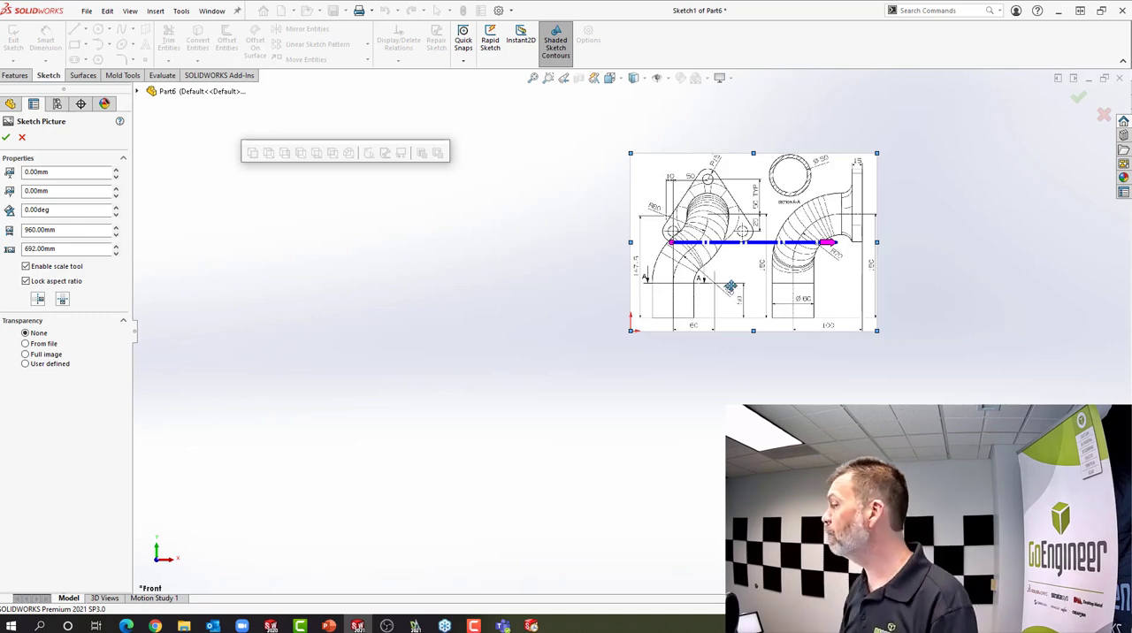
Place the picture scale line's start point on the upper arrow tip of the 150 dimension between the two views
scroll(766, 270, down, 5)
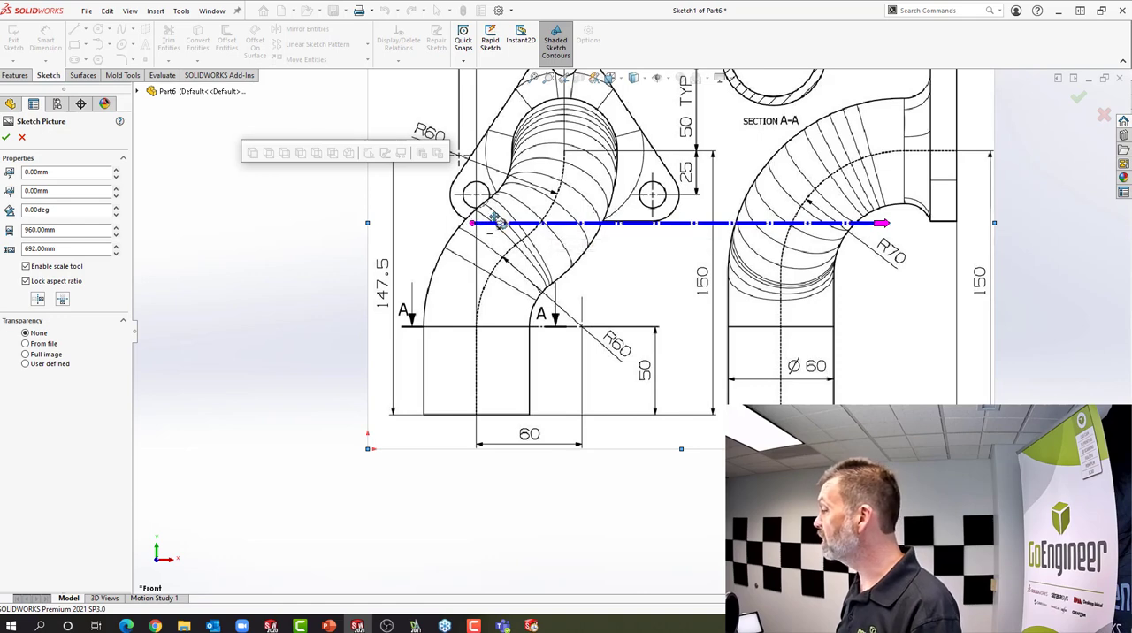
drag(498, 223, 718, 155)
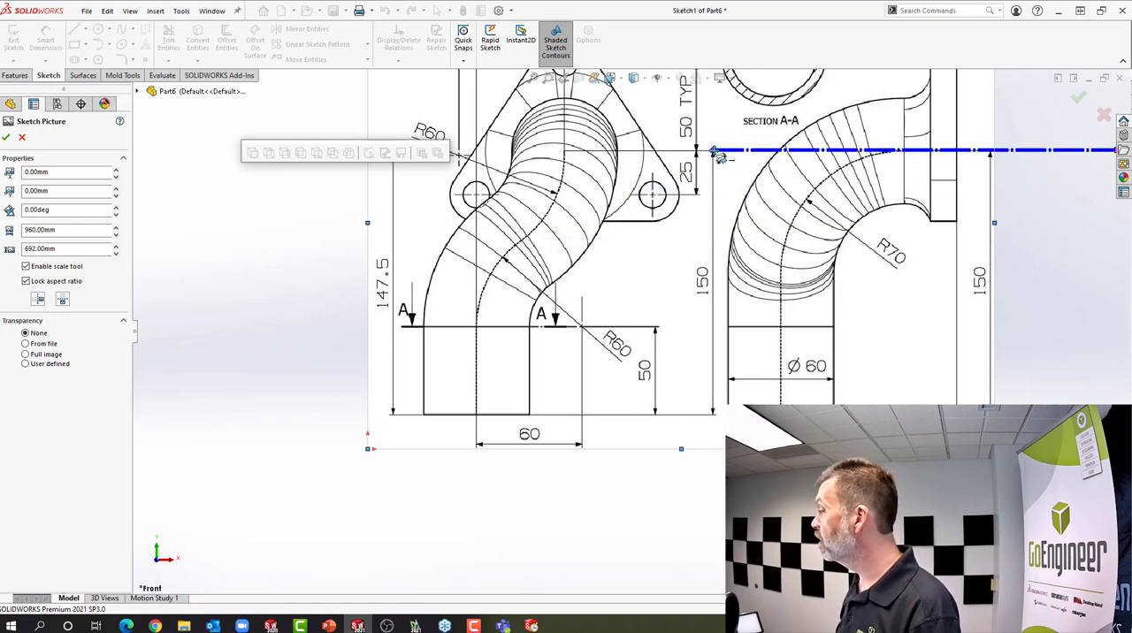
scroll(719, 155, down, 5)
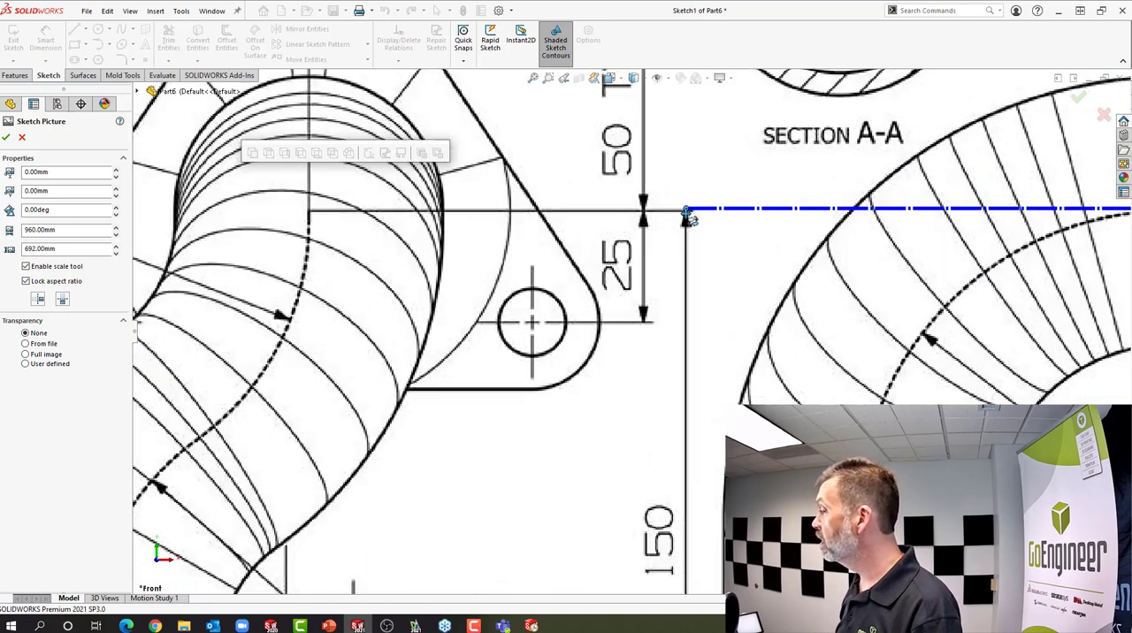
scroll(686, 282, down, 2)
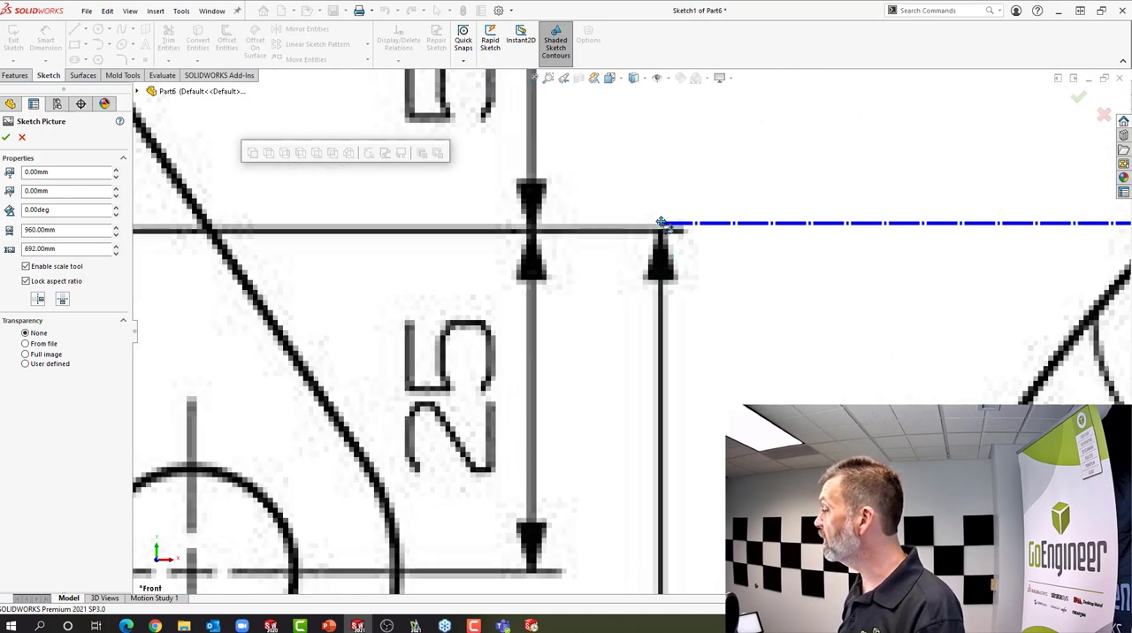
drag(662, 224, 661, 232)
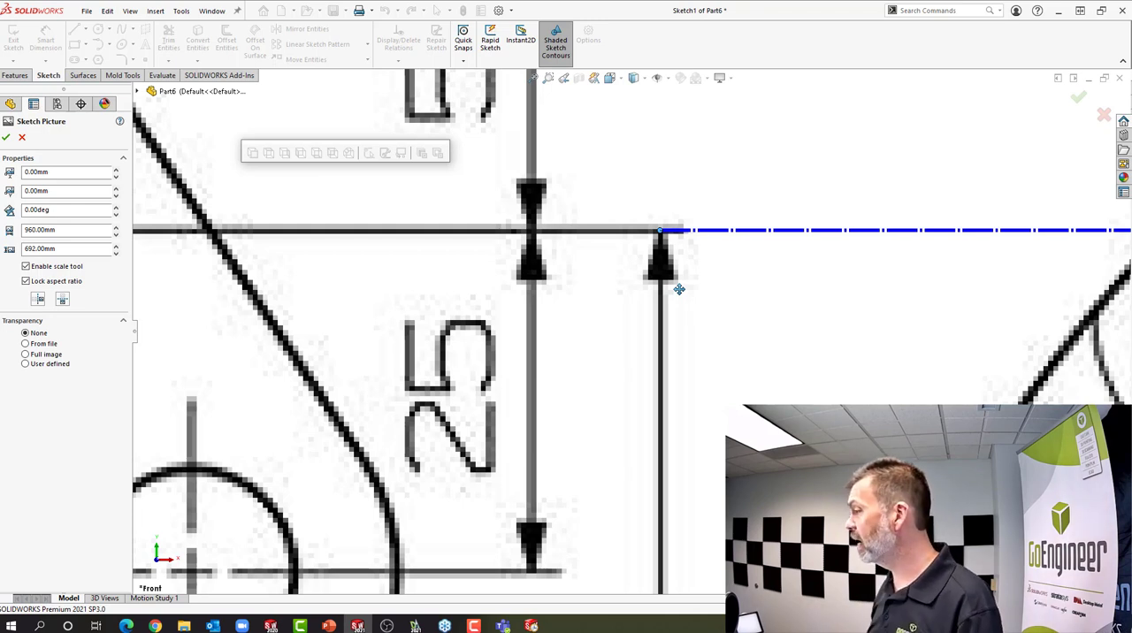
scroll(656, 233, up, 10)
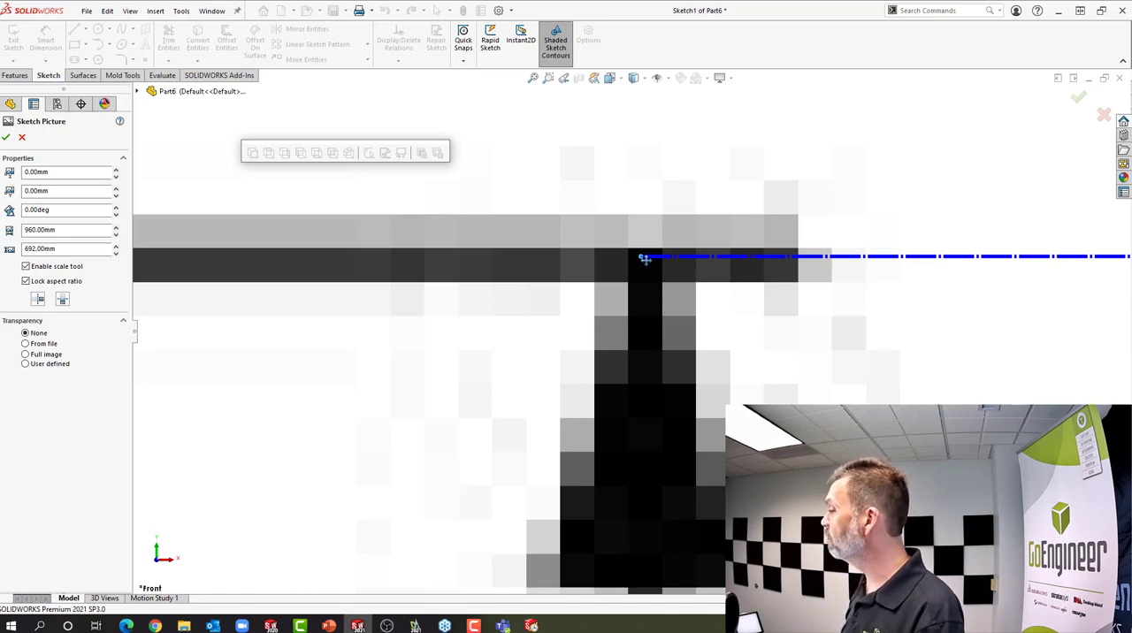
drag(640, 258, 644, 263)
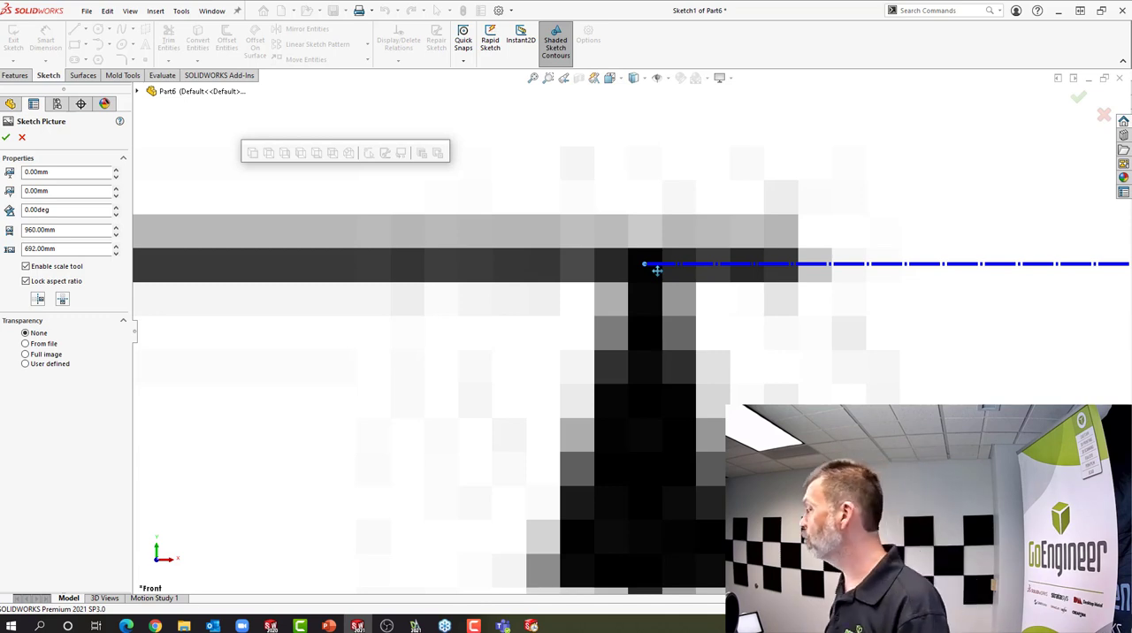
Place the scale line's other end on the lower arrow tip of the 150 dimension and set its length to 150 mm
scroll(758, 349, up, 5)
scroll(758, 349, up, 10)
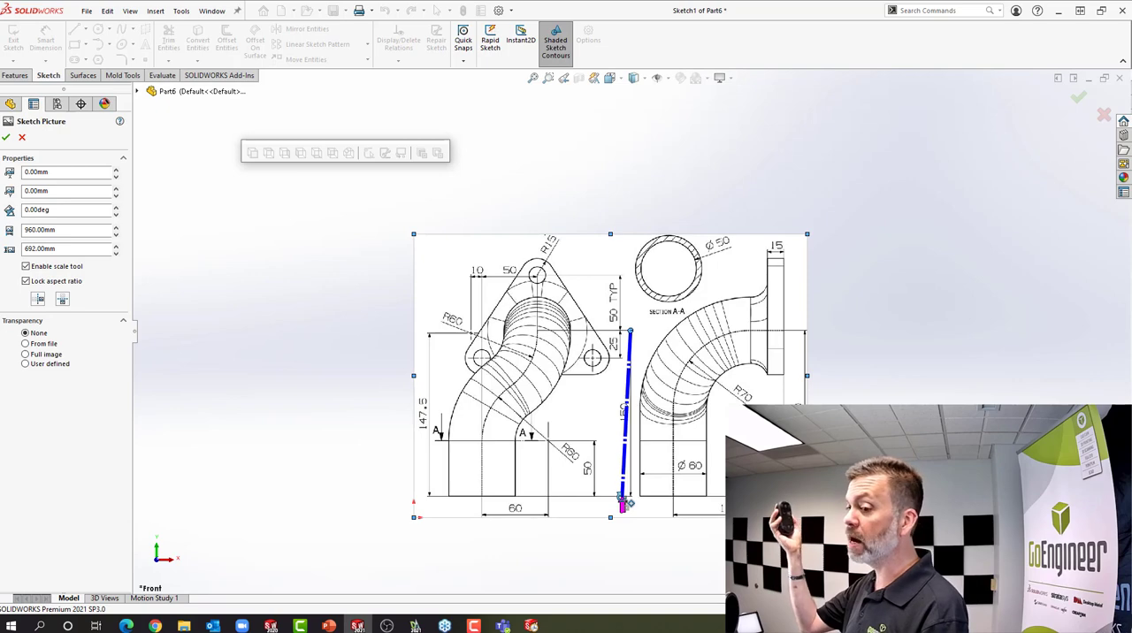
scroll(625, 502, down, 5)
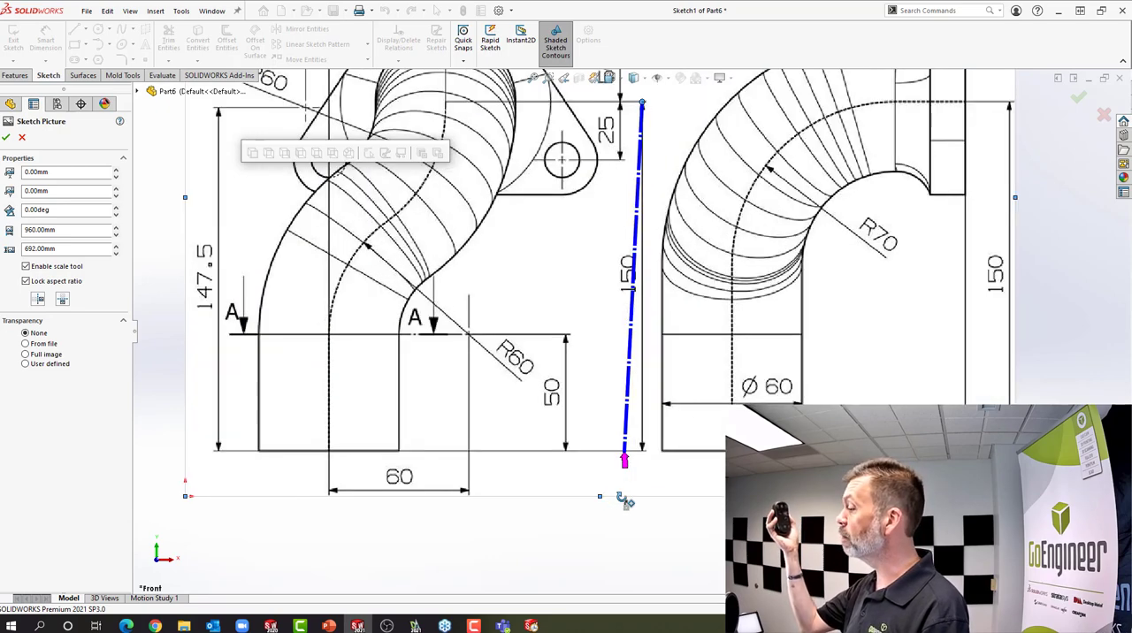
scroll(625, 501, down, 5)
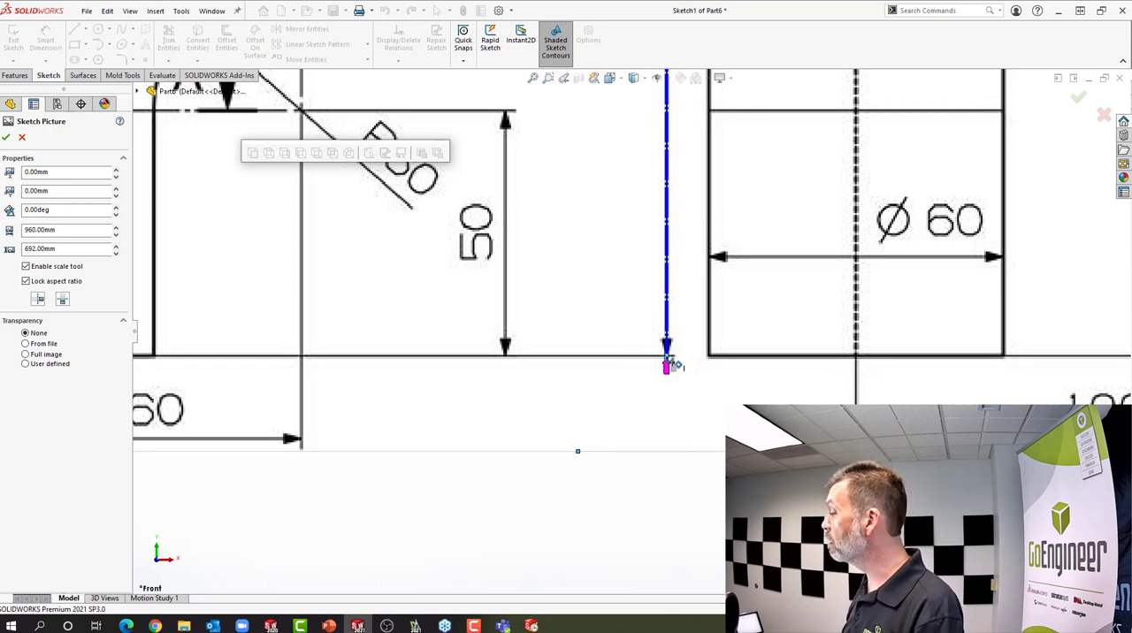
scroll(666, 365, down, 8)
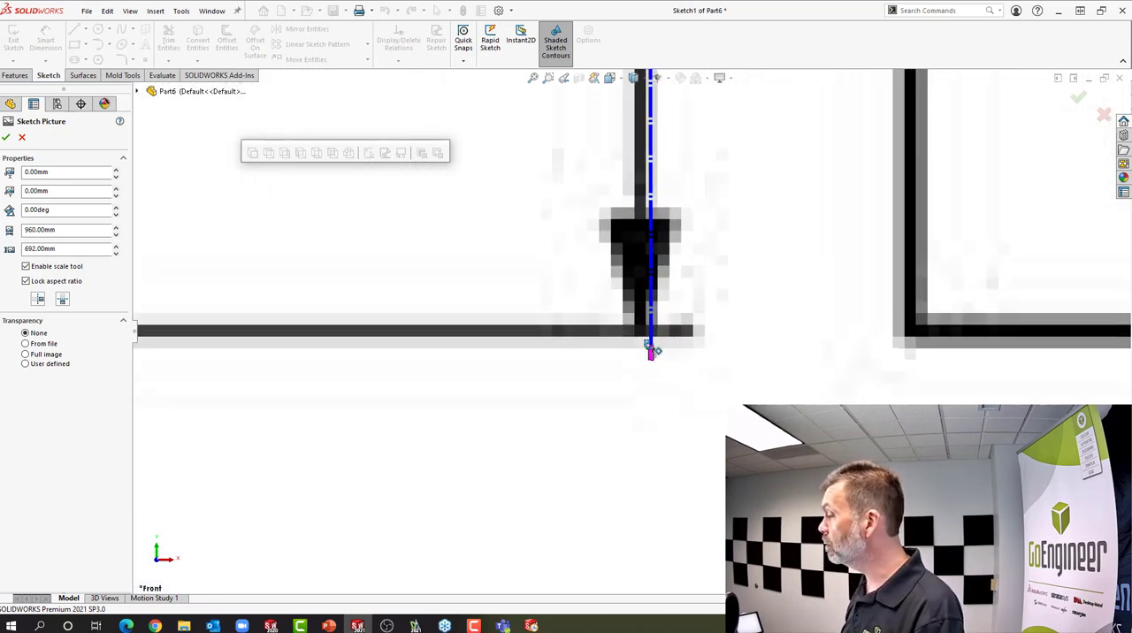
scroll(650, 352, down, 5)
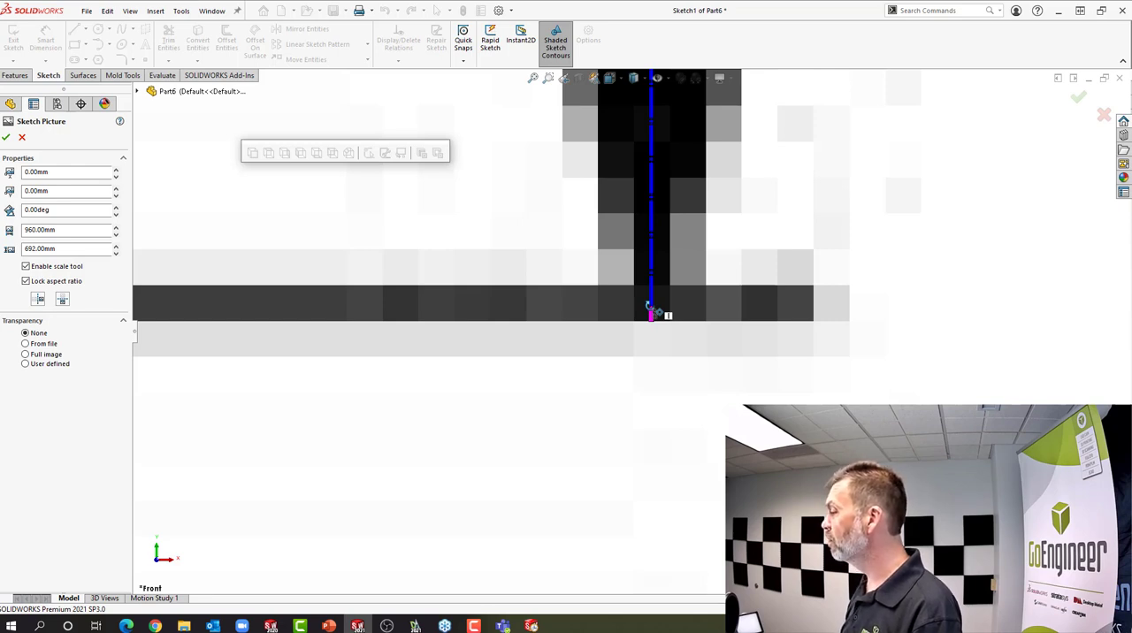
click(651, 308)
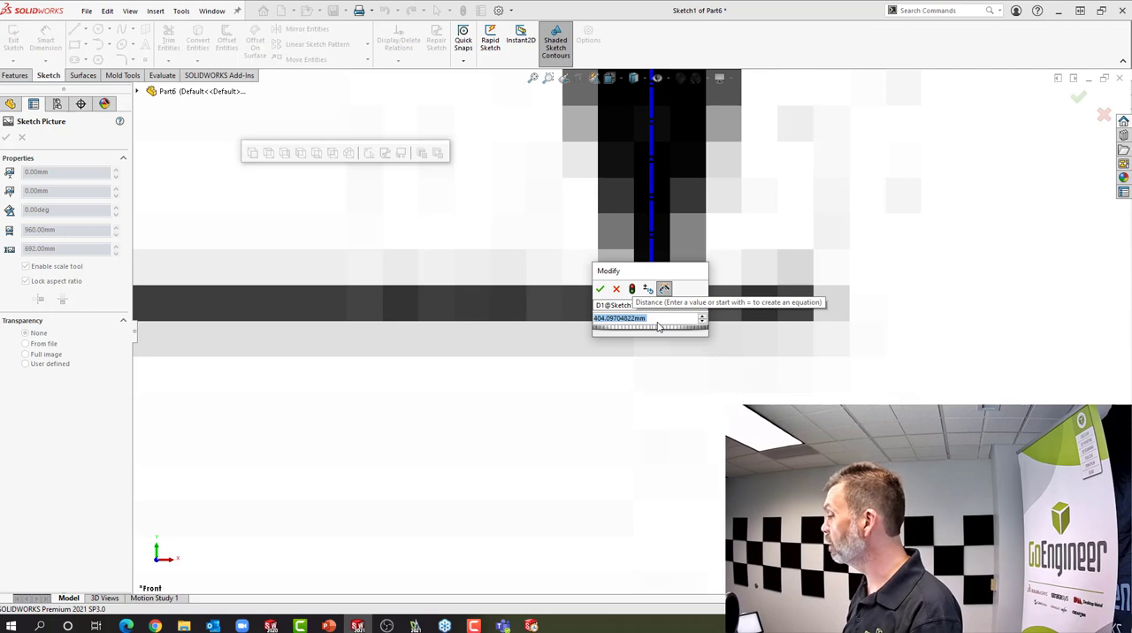
text(150.0)
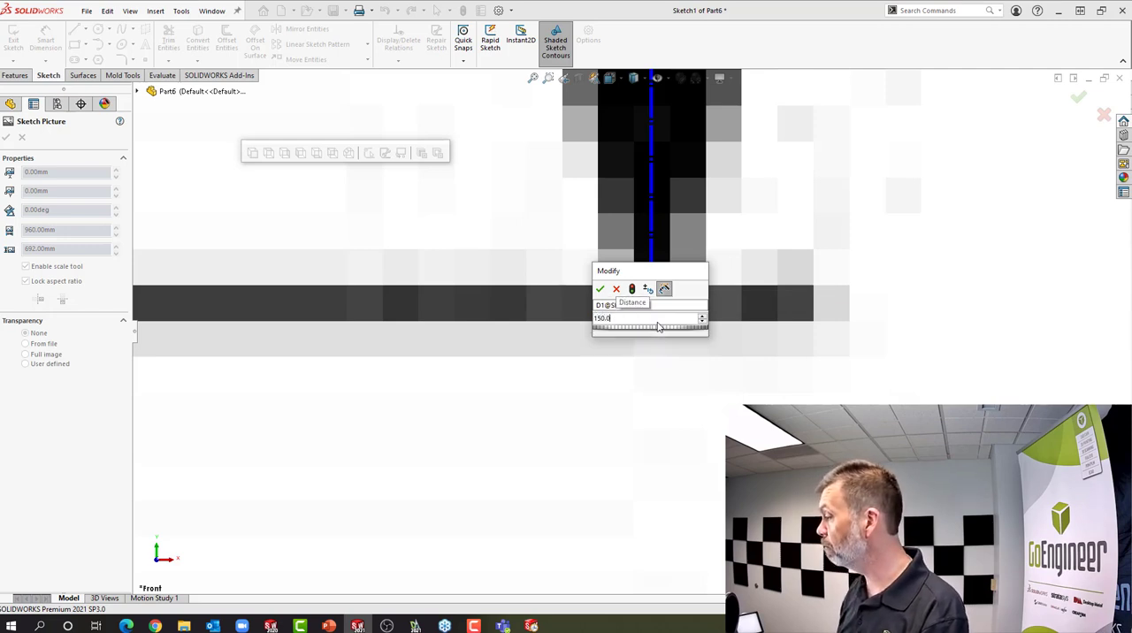
key(Return)
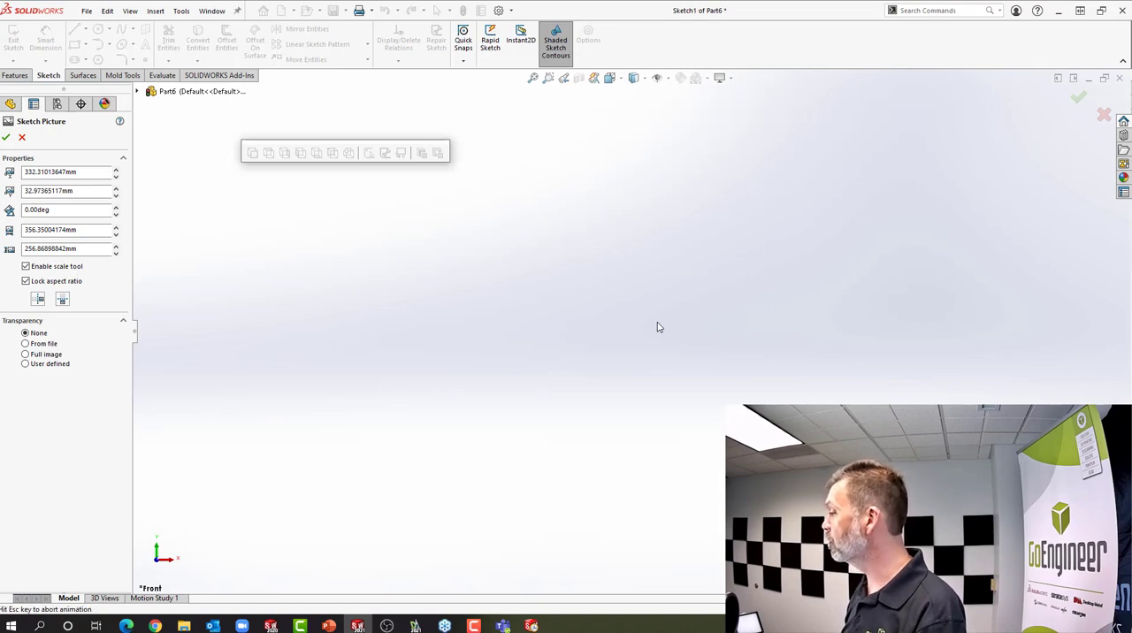
Align the front view's upper pipe centerline intersection with the sketch origin, accept the picture and exit the sketch
scroll(655, 339, up, 5)
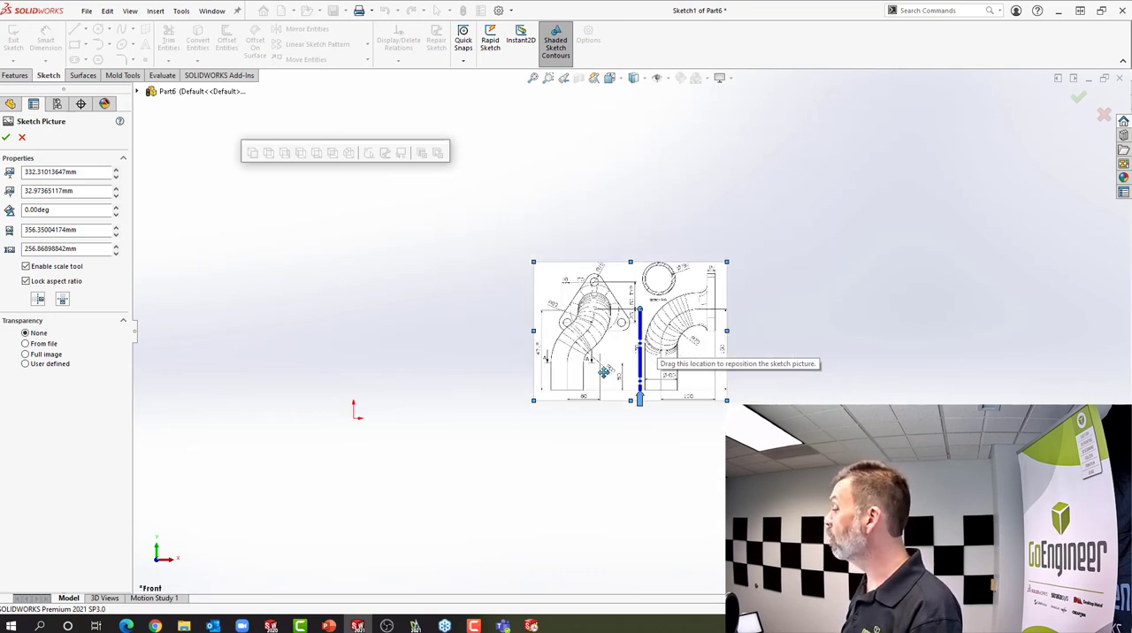
mouse_move(603, 373)
mouse_down()
mouse_move(449, 422)
mouse_move(362, 482)
mouse_up()
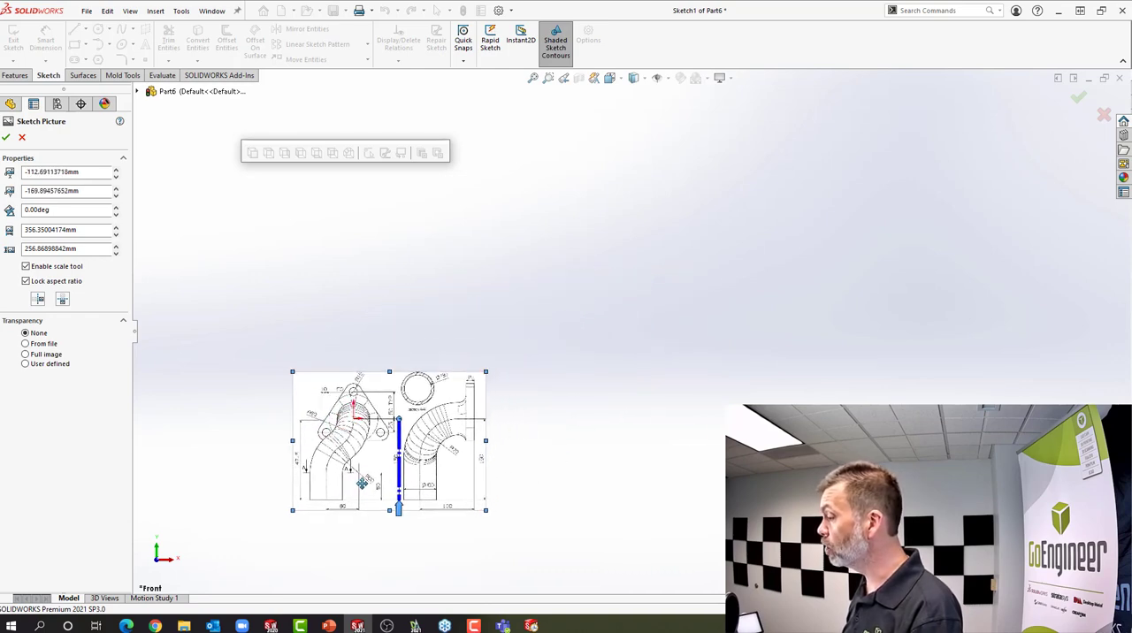
scroll(362, 482, down, 8)
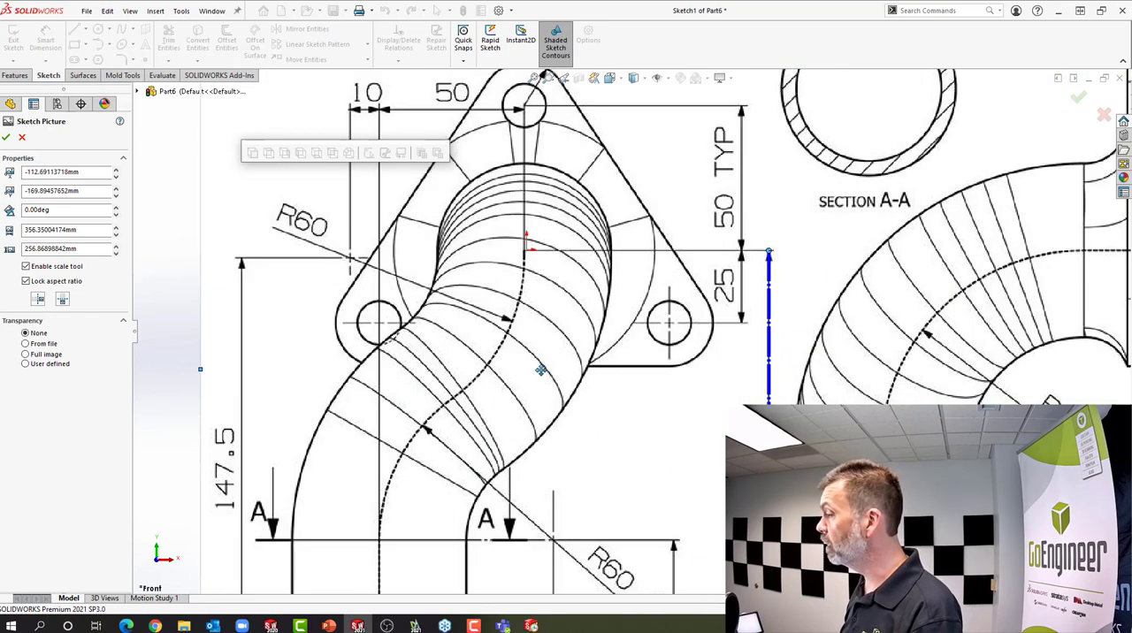
drag(541, 370, 543, 368)
scroll(544, 245, down, 10)
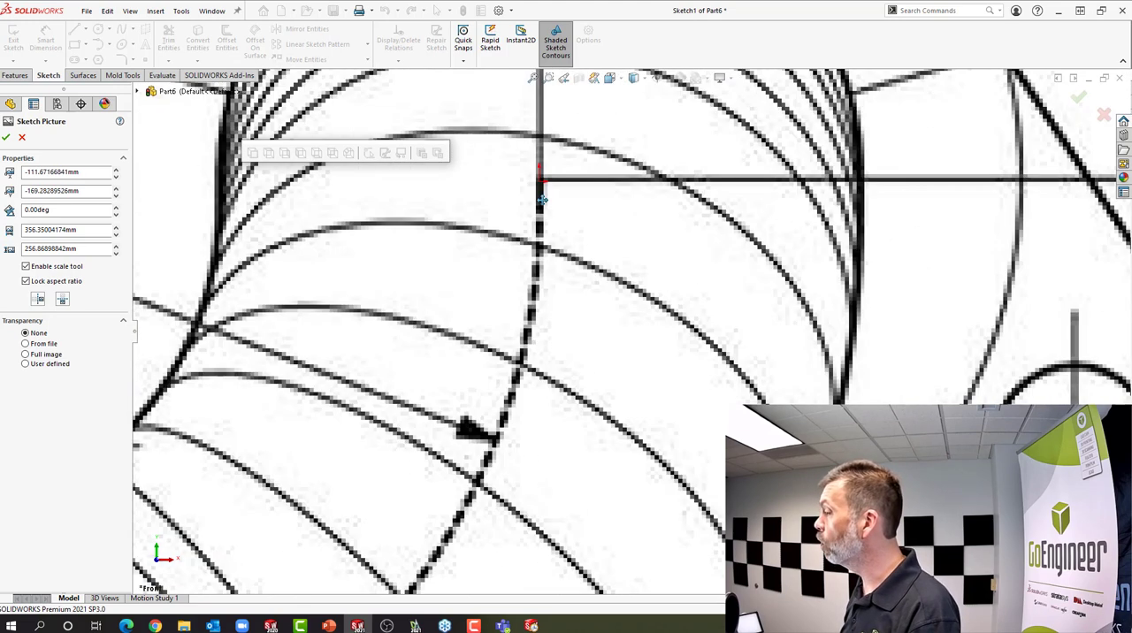
scroll(572, 192, down, 6)
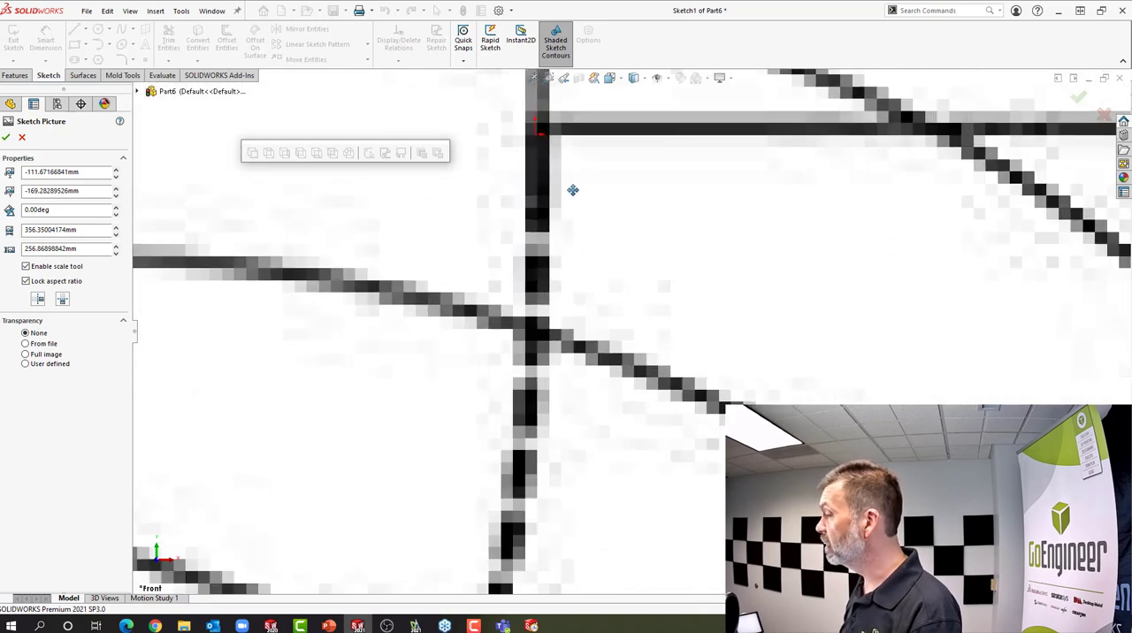
drag(572, 192, 570, 198)
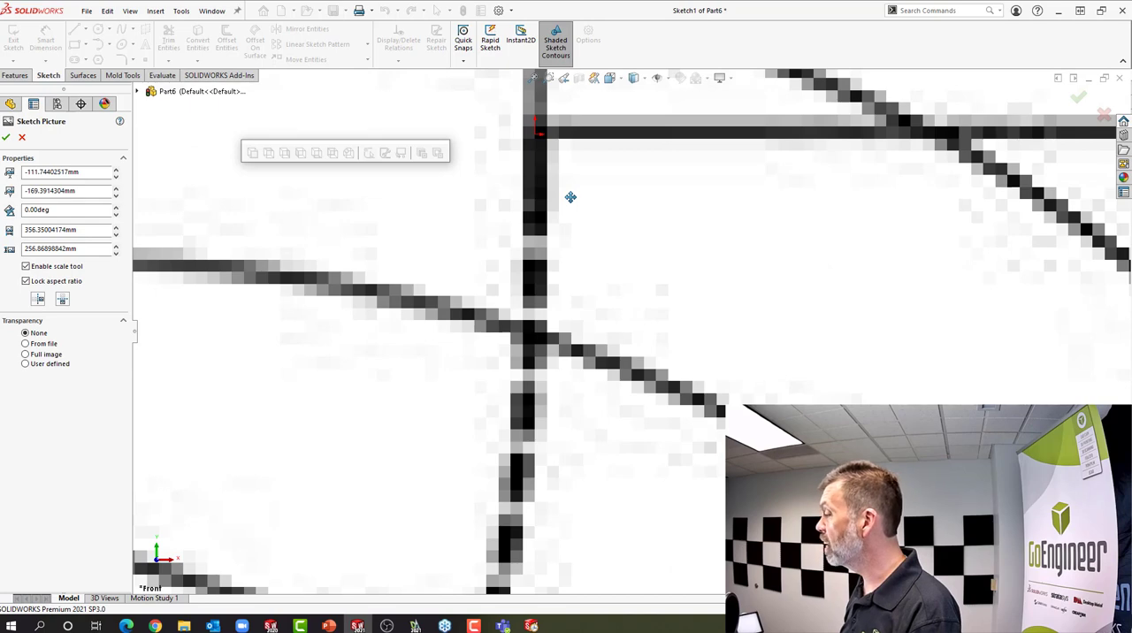
scroll(634, 257, up, 12)
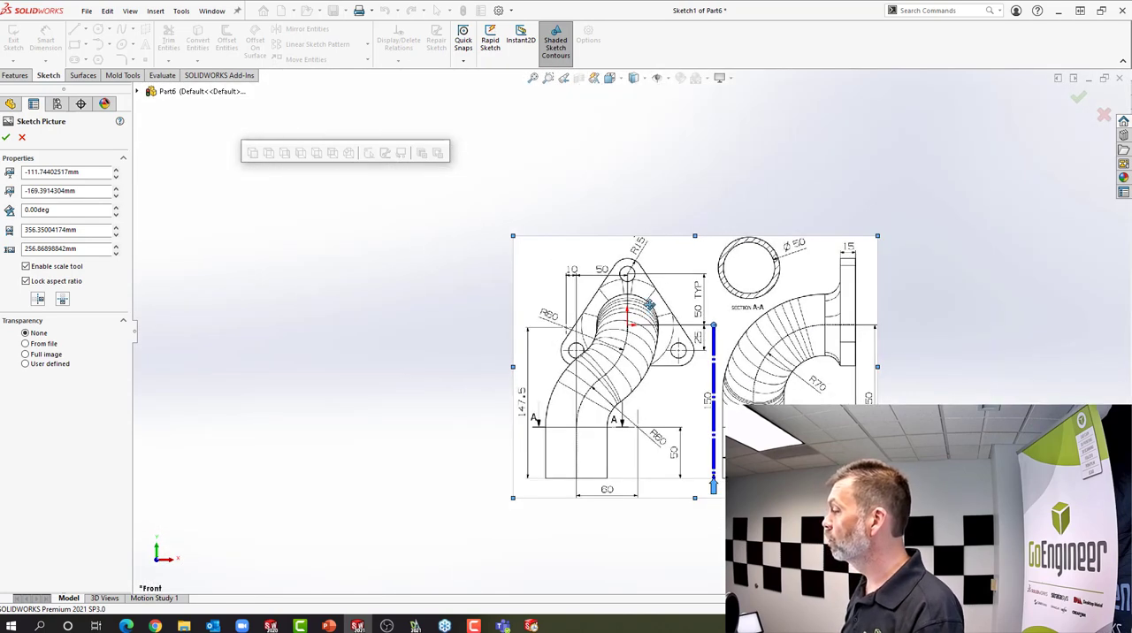
click(6, 138)
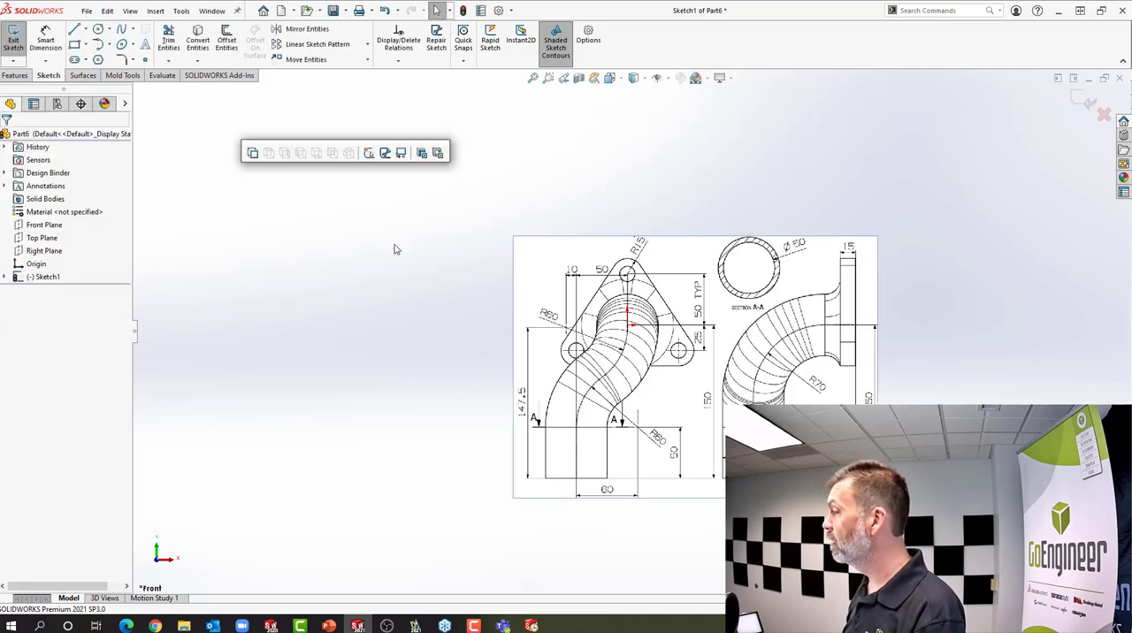
click(463, 10)
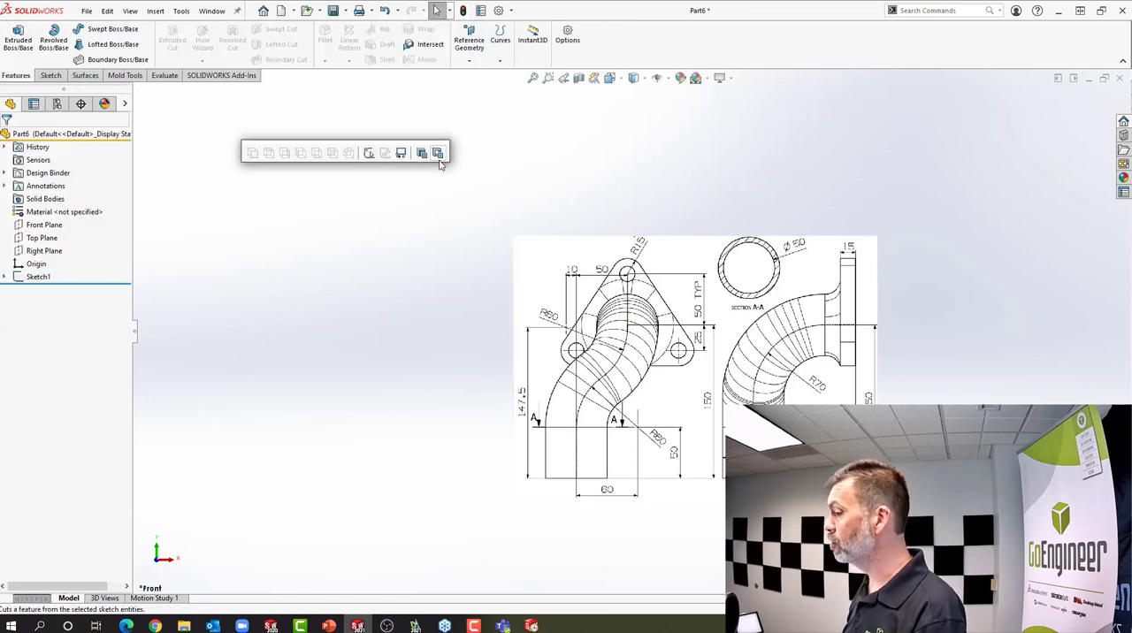
Rename the picture sketch as Front Pic Sketch1
click(31, 277)
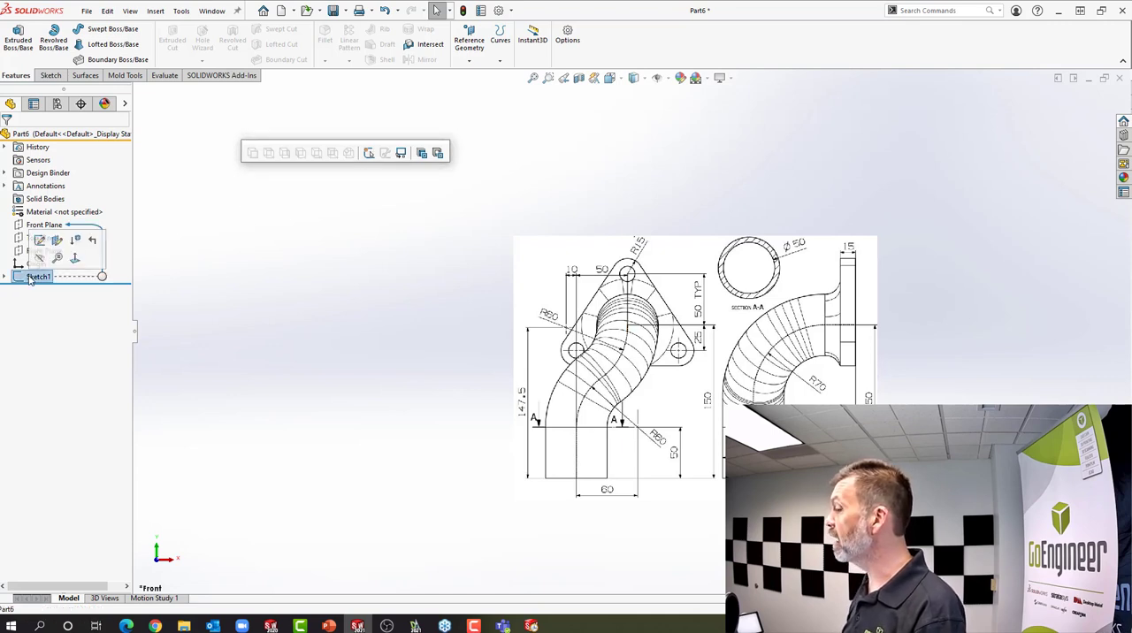
click(35, 276)
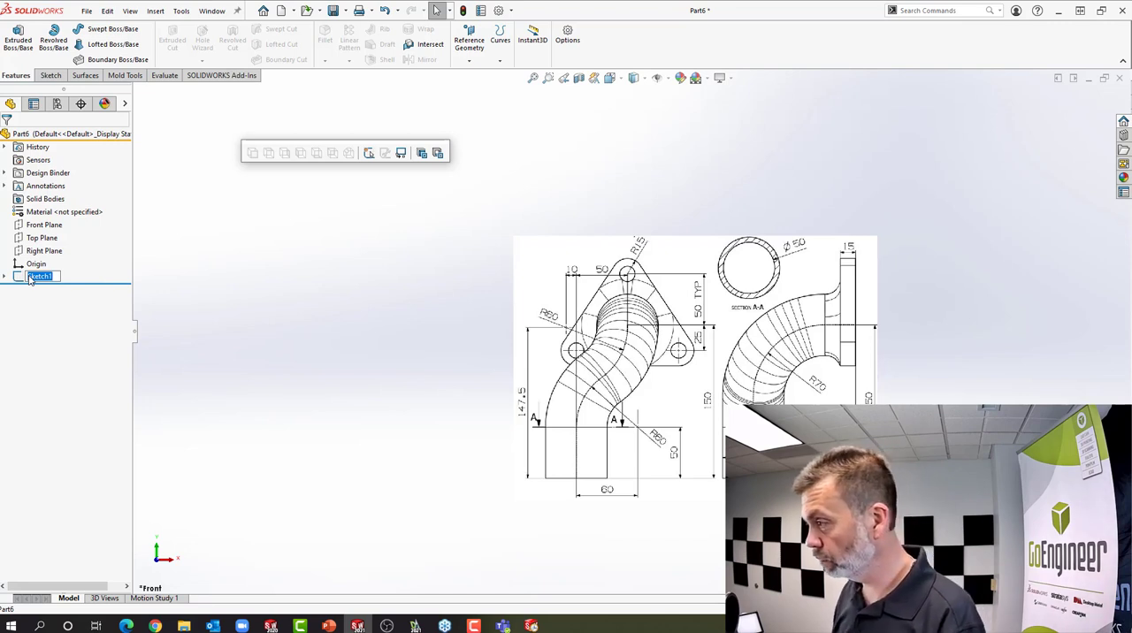
click(29, 276)
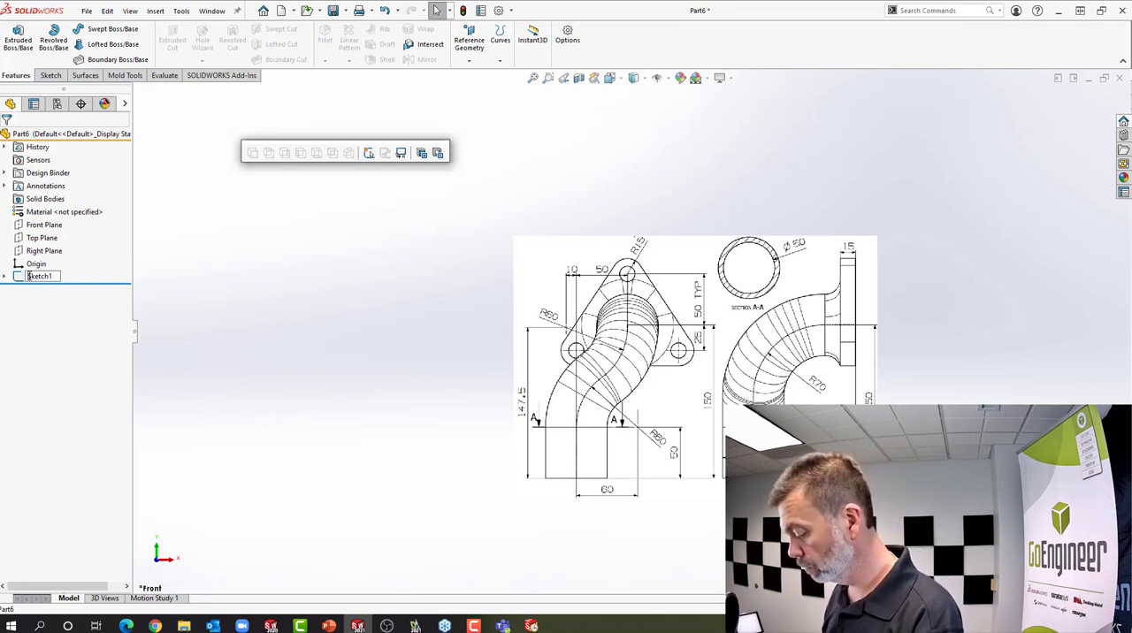
text(Front )
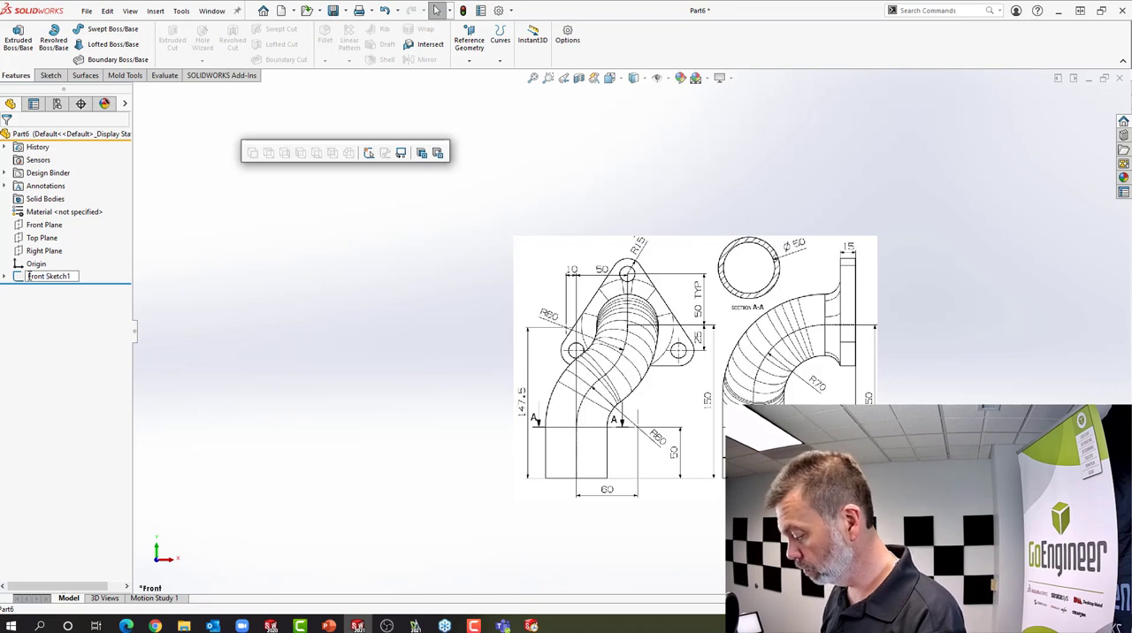
text(Pic)
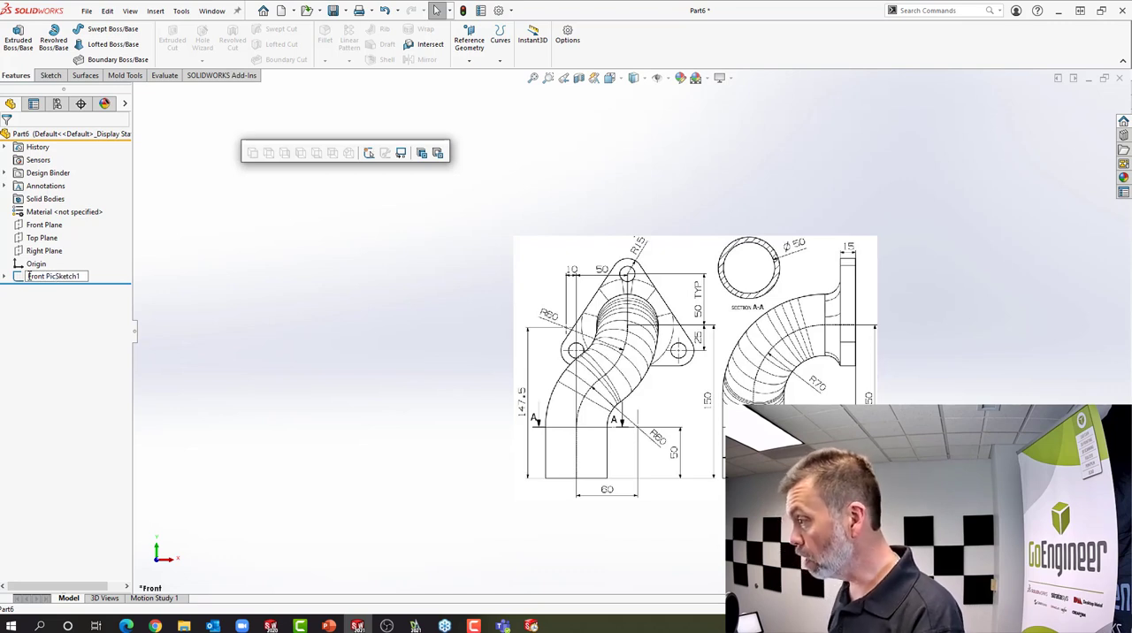
key(Return)
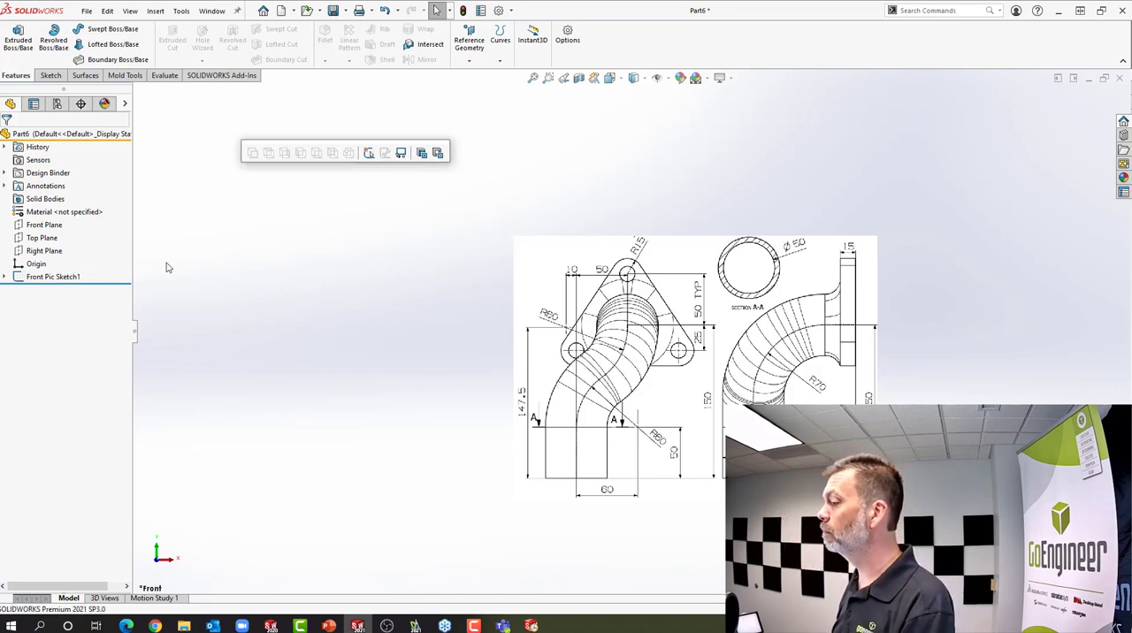
Start a sketch on the Right Plane and insert the Possible drawing02 image as a sketch picture
click(45, 252)
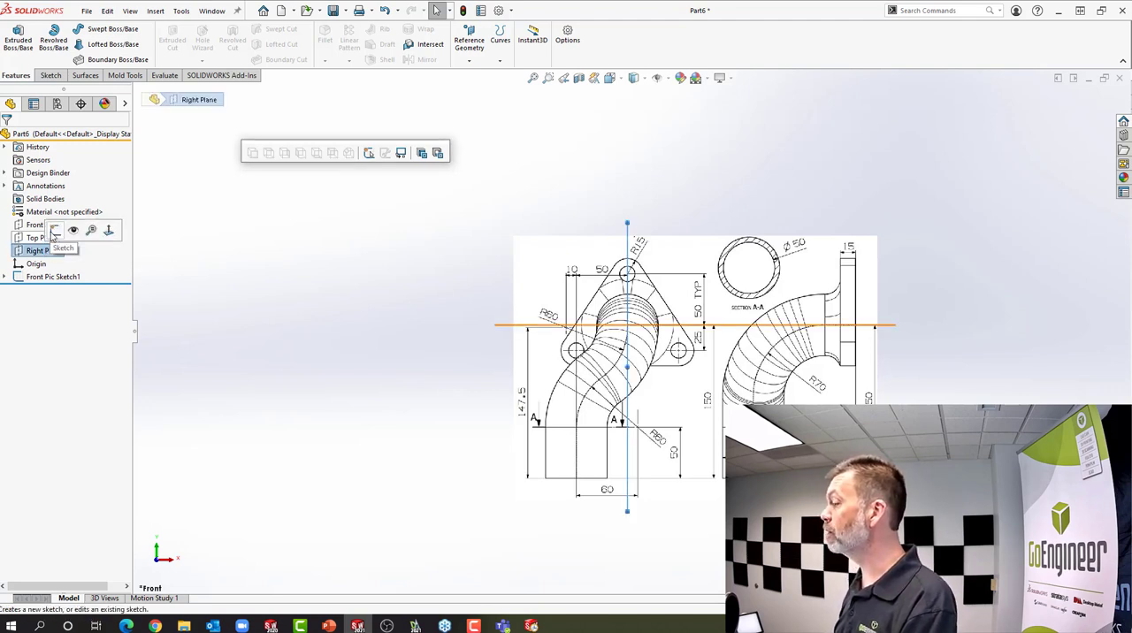
click(54, 232)
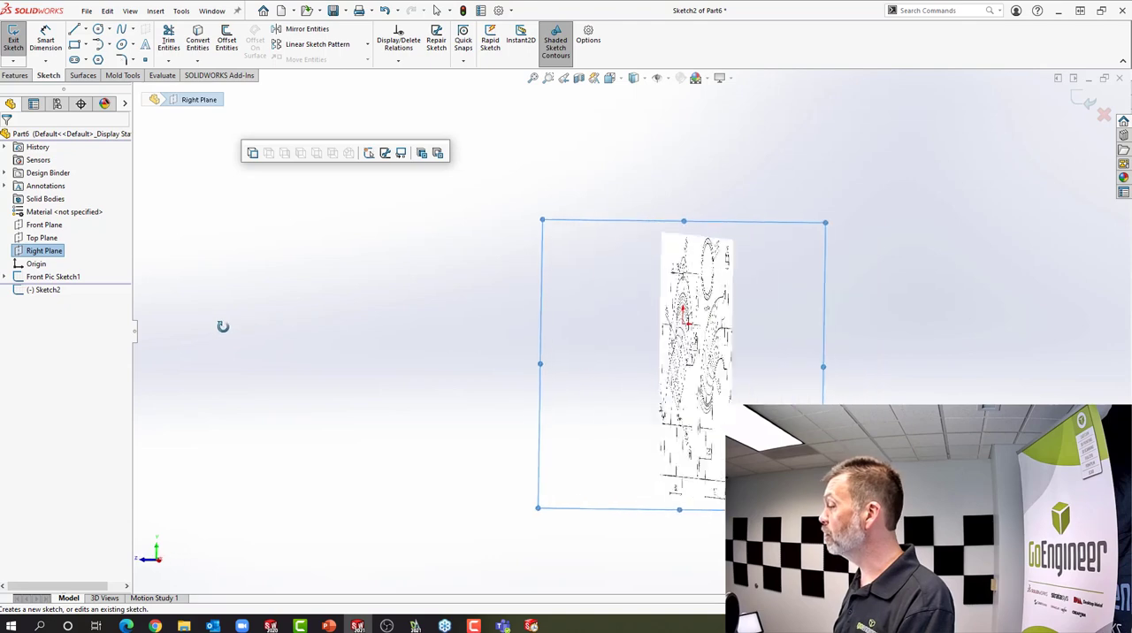
click(184, 11)
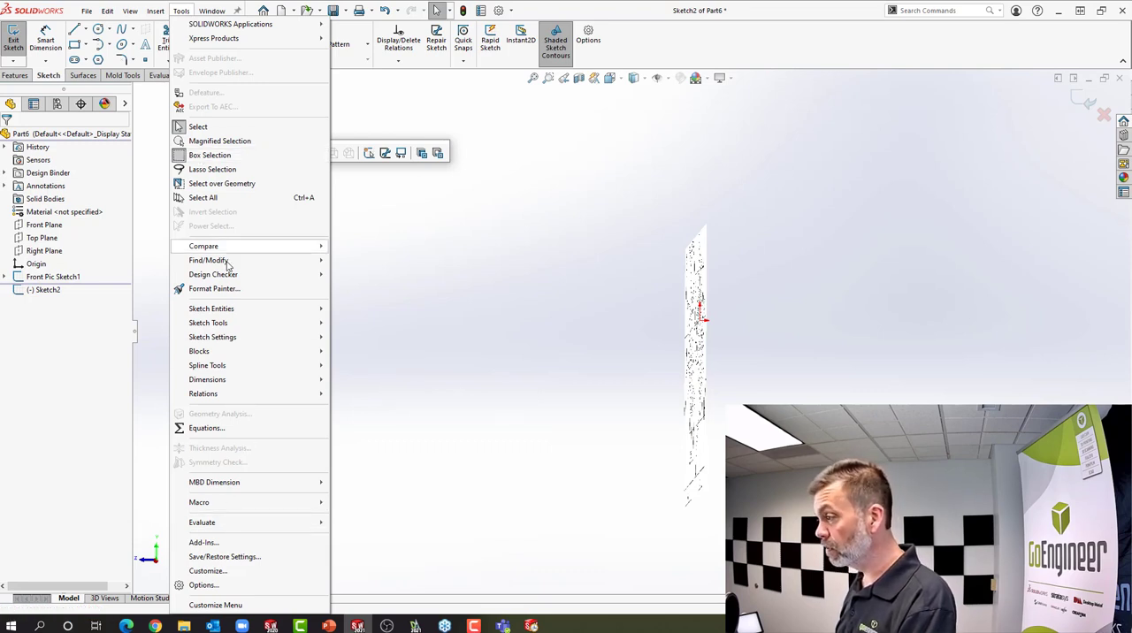
mouse_move(227, 326)
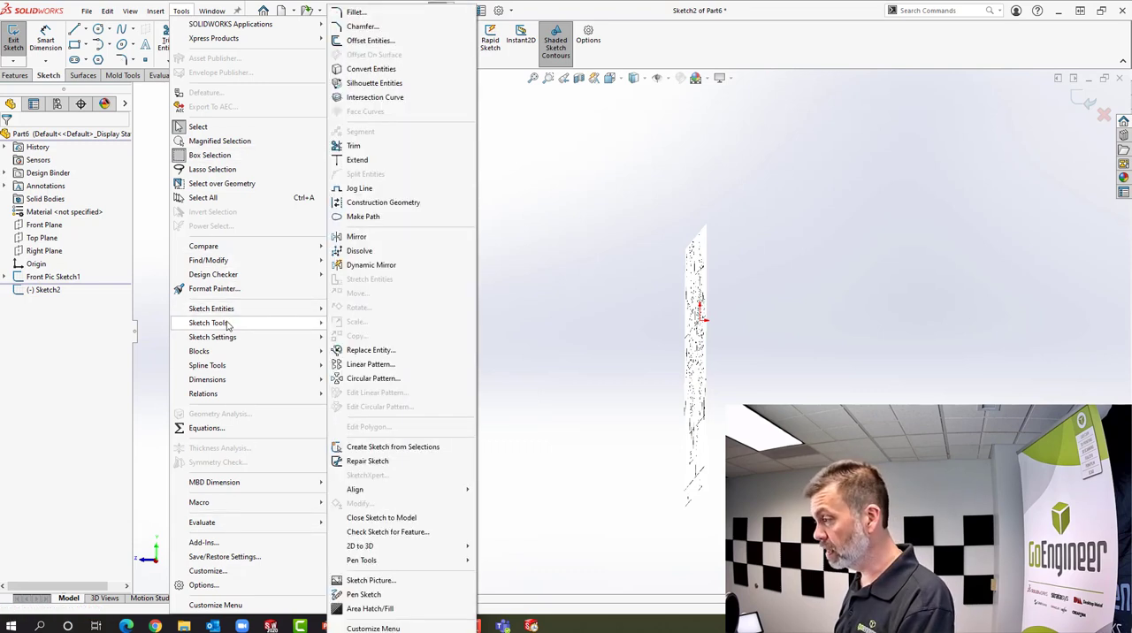
click(361, 580)
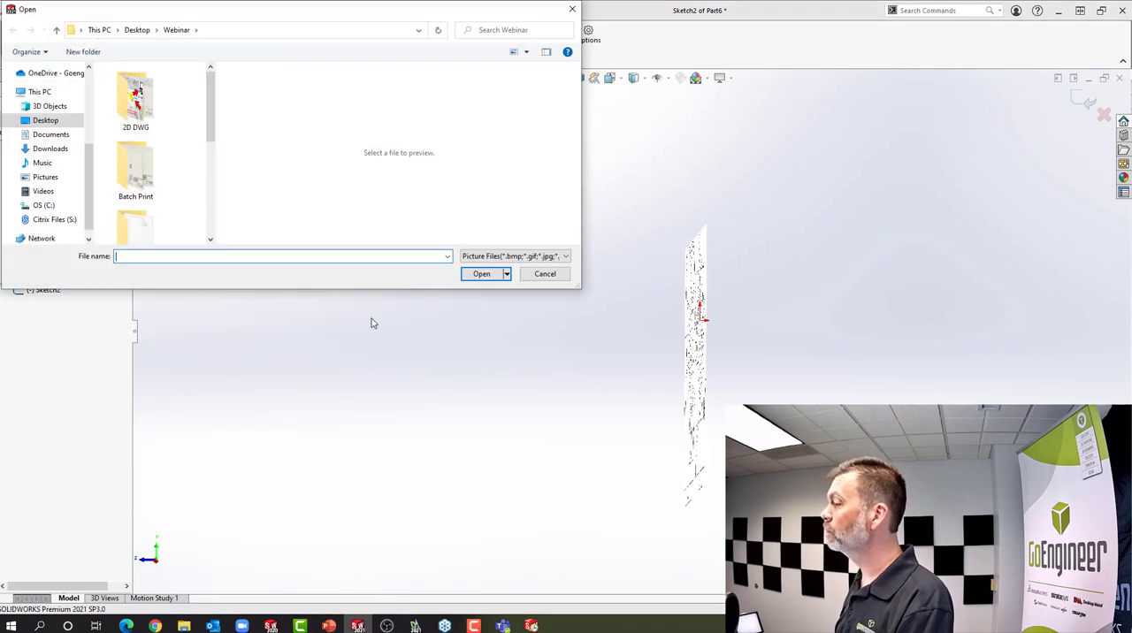
drag(209, 112, 212, 212)
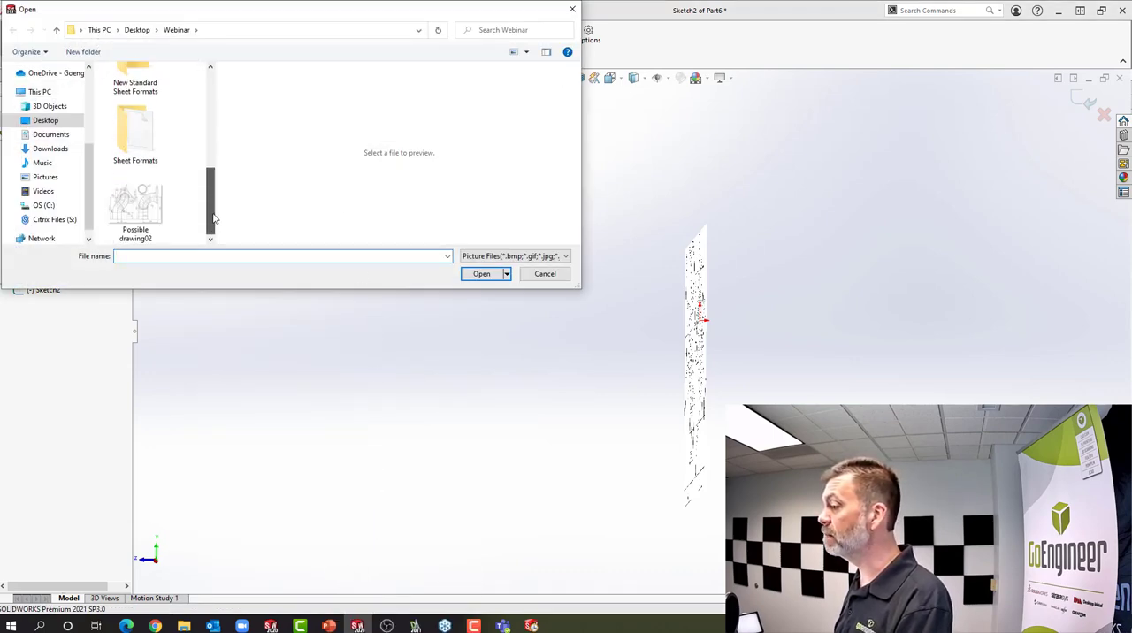
double_click(152, 215)
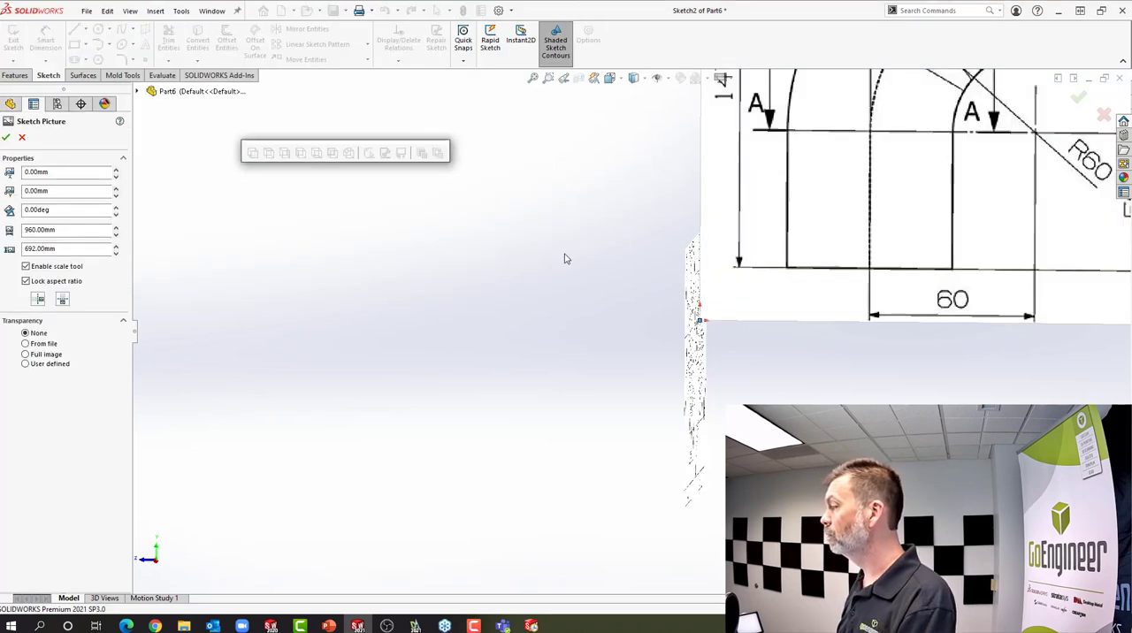
Place the picture scale line's start point on the upper arrow tip of the 150 dimension between the views
scroll(894, 271, up, 8)
scroll(874, 284, down, 2)
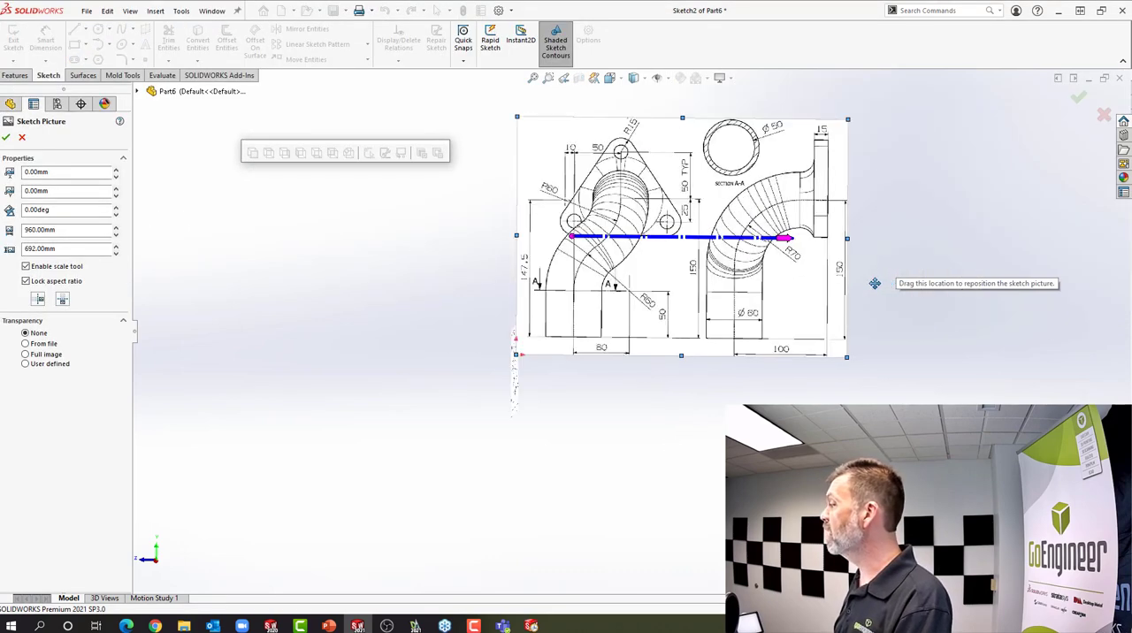
scroll(875, 283, down, 3)
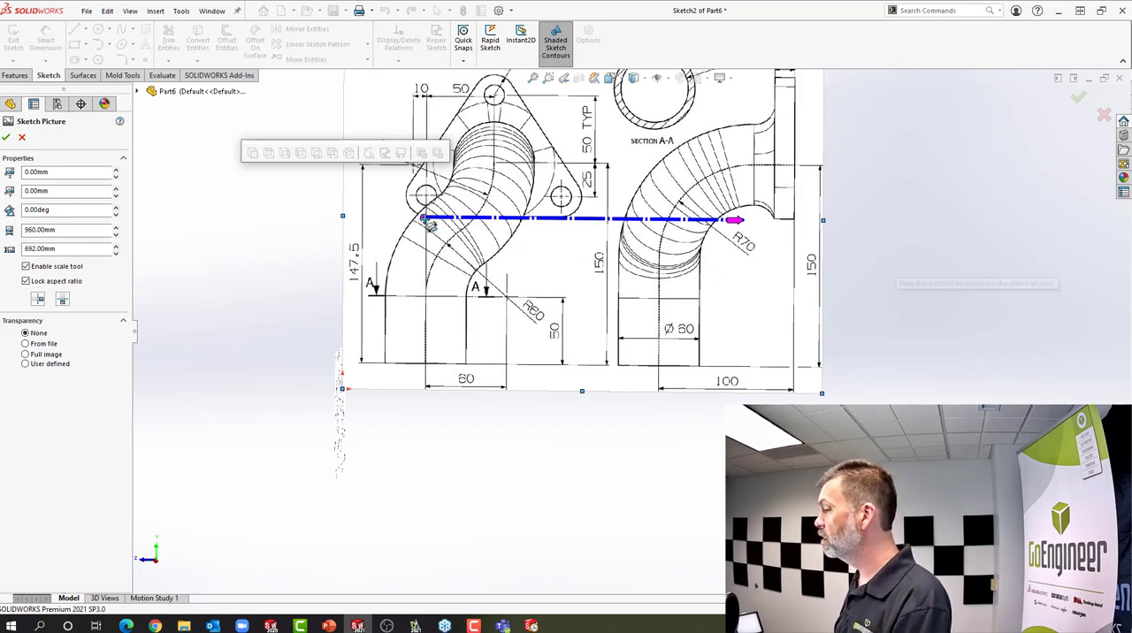
mouse_move(428, 224)
mouse_down()
mouse_move(637, 177)
mouse_move(620, 166)
mouse_up()
scroll(620, 166, down, 8)
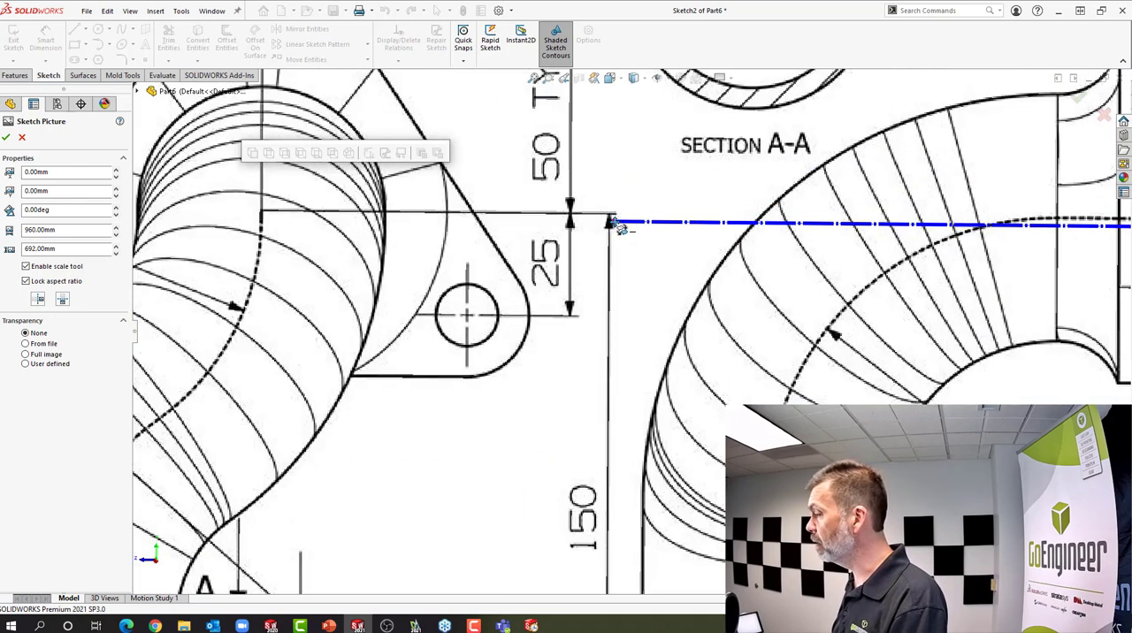
scroll(619, 226, down, 8)
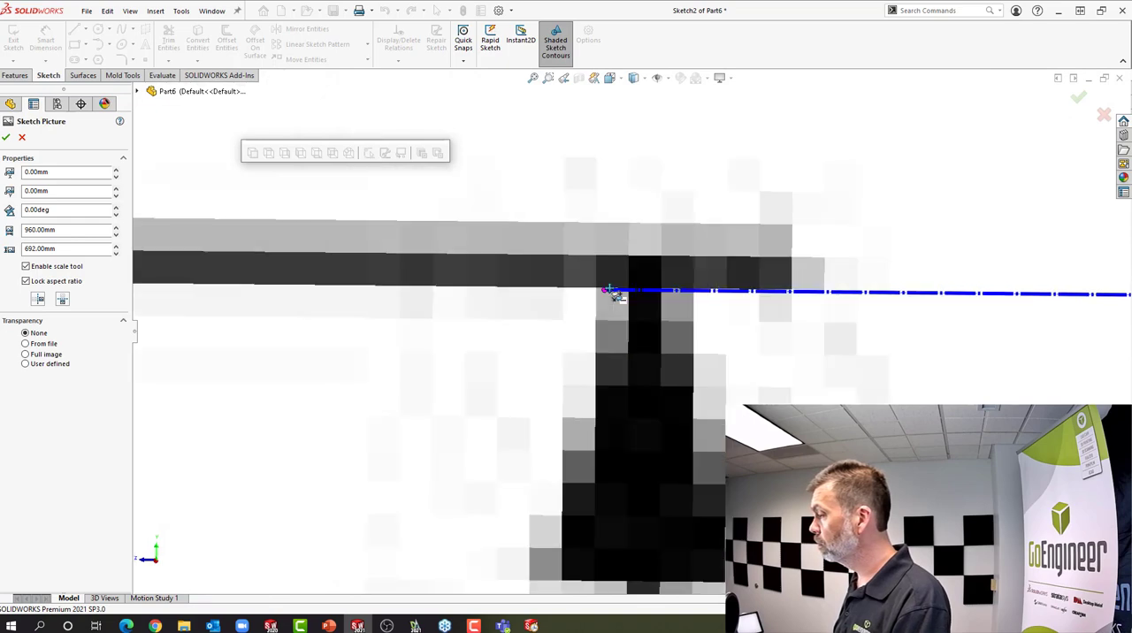
scroll(611, 292, down, 3)
drag(648, 292, 658, 273)
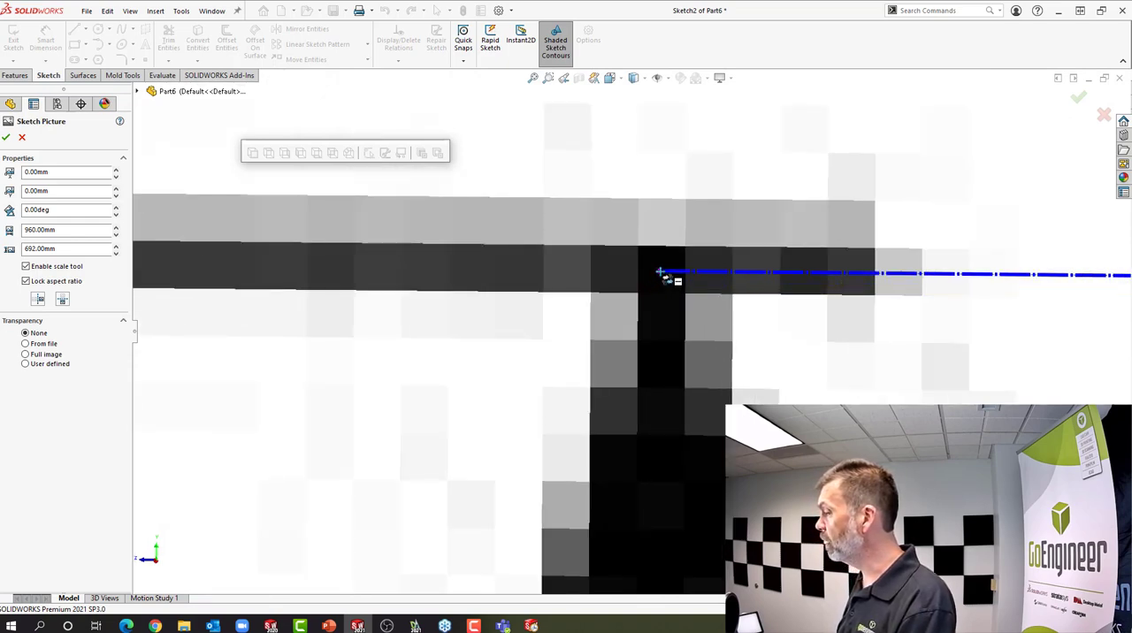
Place the scale line's other end on the 150 dimension's lower arrow tip and set its length to 150 mm
scroll(713, 392, up, 10)
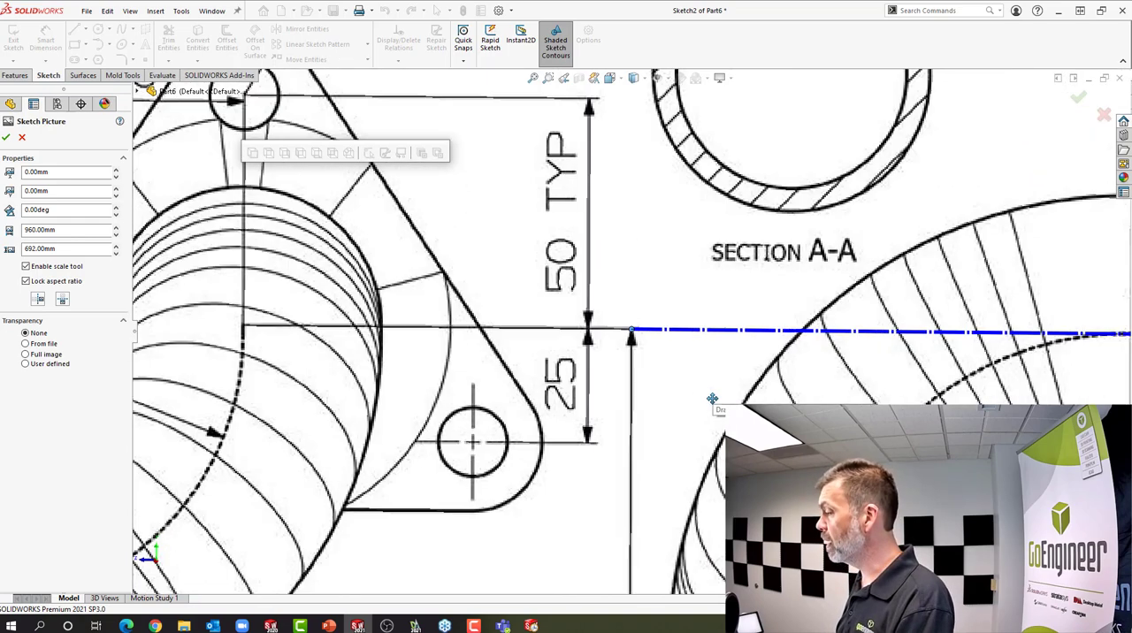
scroll(713, 399, up, 4)
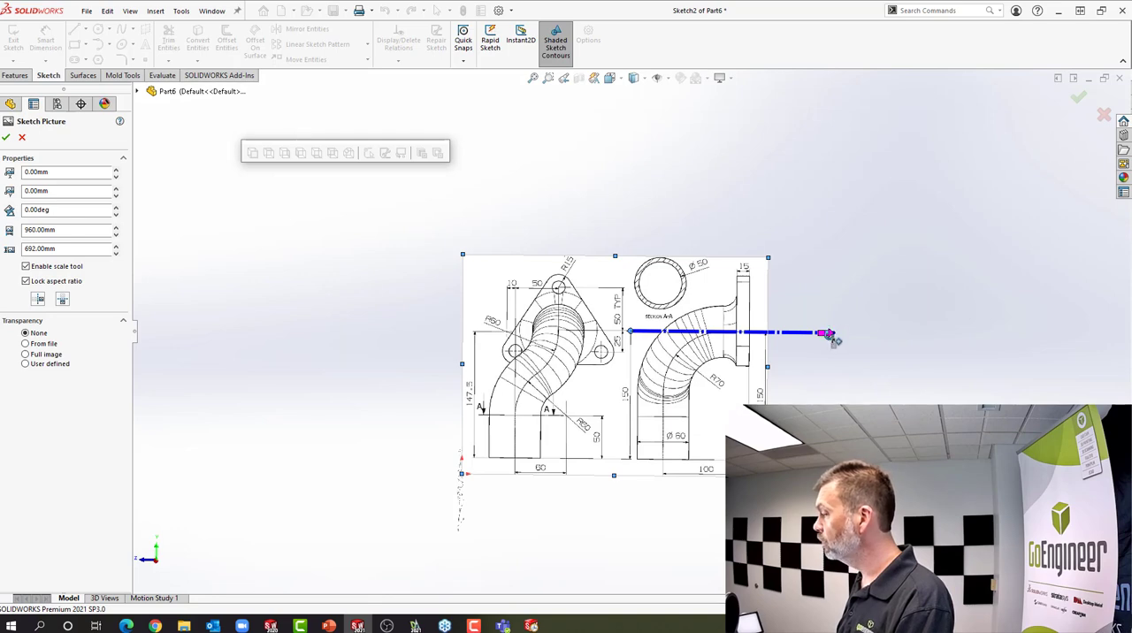
mouse_move(831, 333)
mouse_down()
mouse_move(637, 451)
mouse_move(629, 460)
mouse_move(643, 470)
mouse_move(629, 457)
mouse_up()
scroll(630, 456, down, 10)
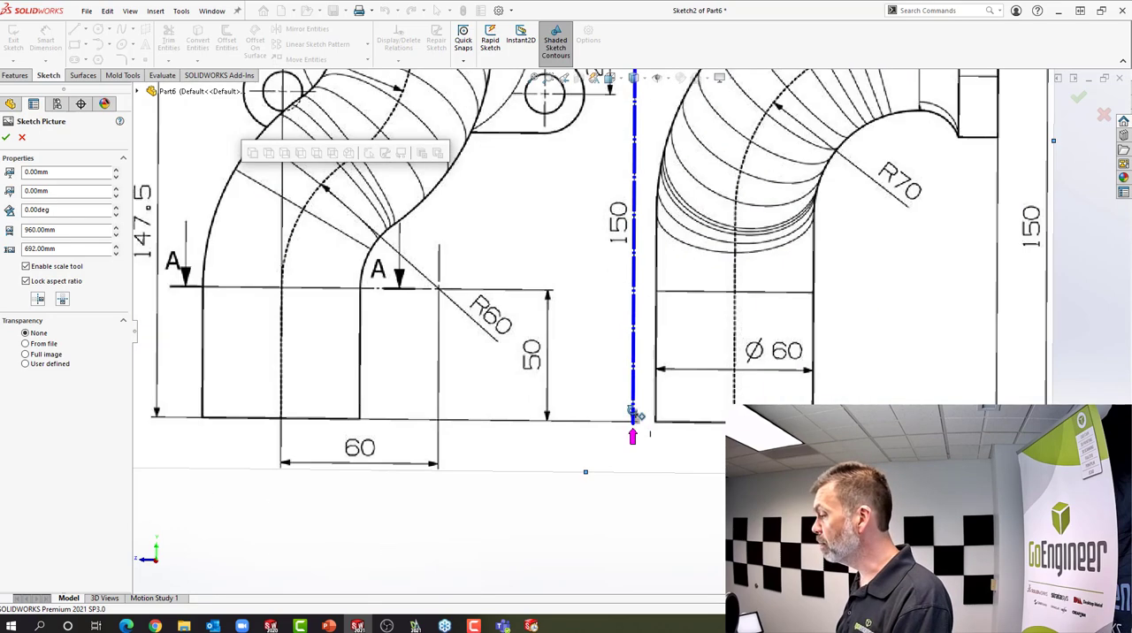
scroll(634, 407, down, 4)
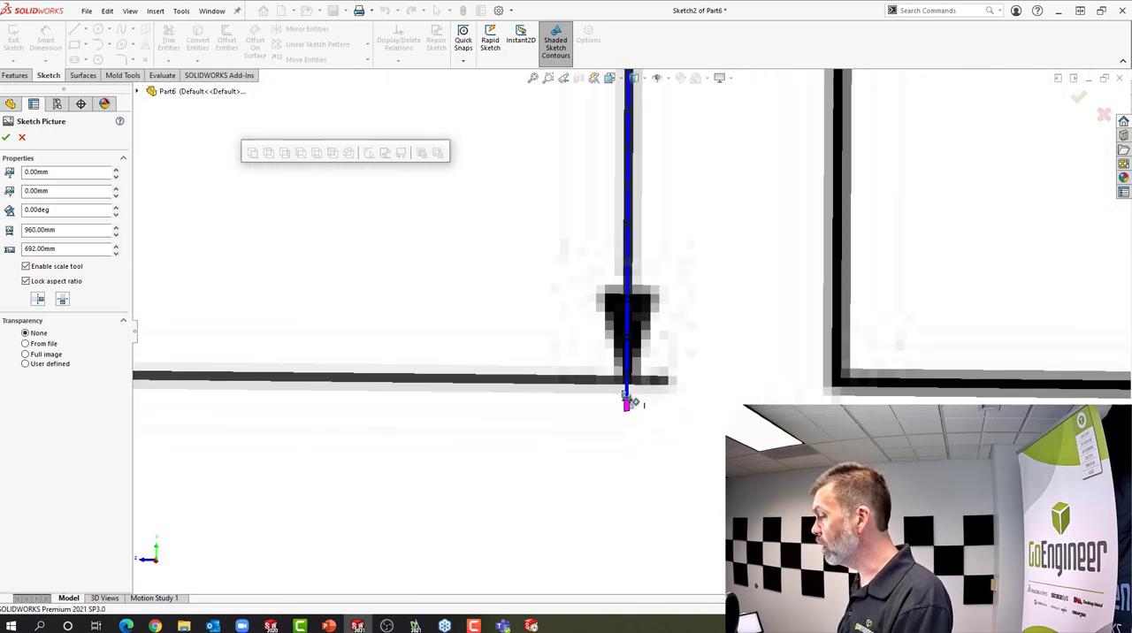
scroll(626, 378, down, 2)
drag(625, 369, 629, 362)
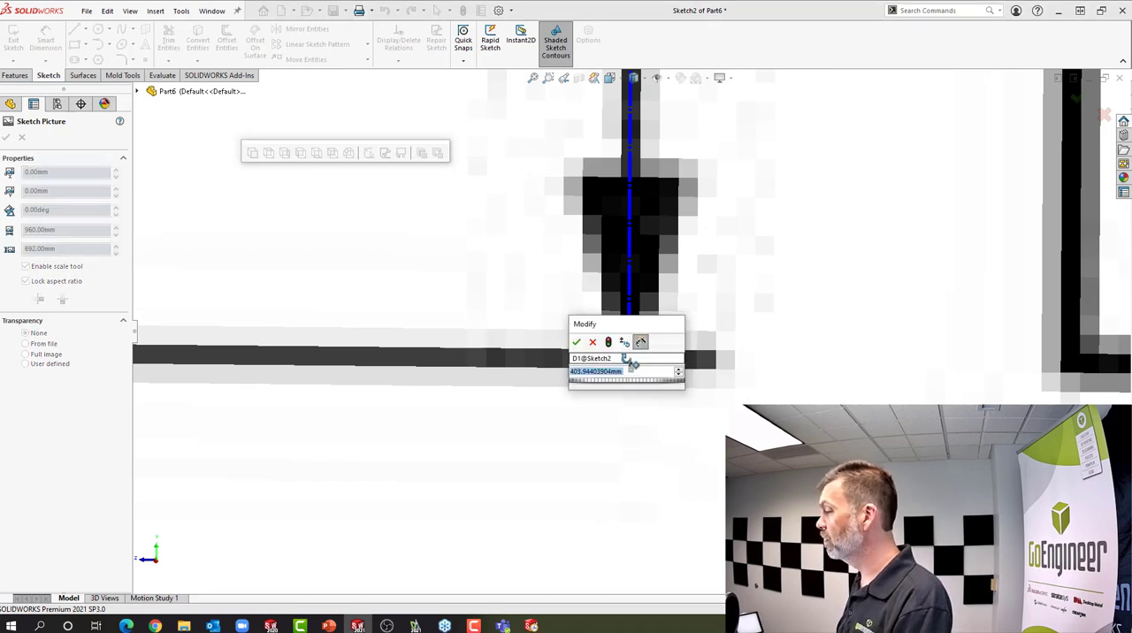
text(150.0)
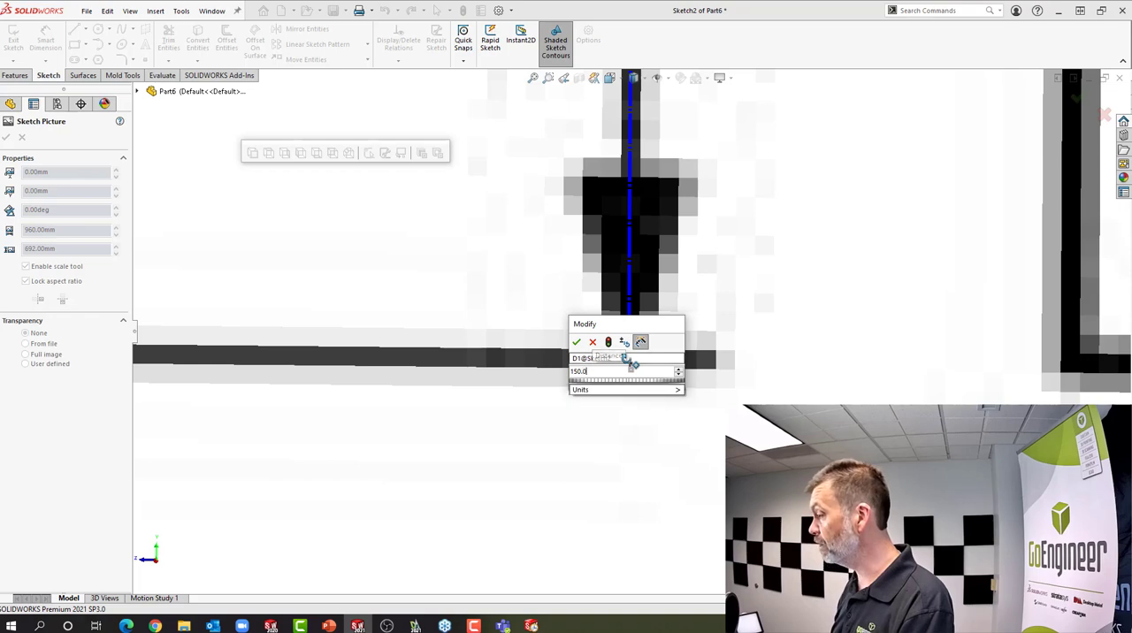
key(Return)
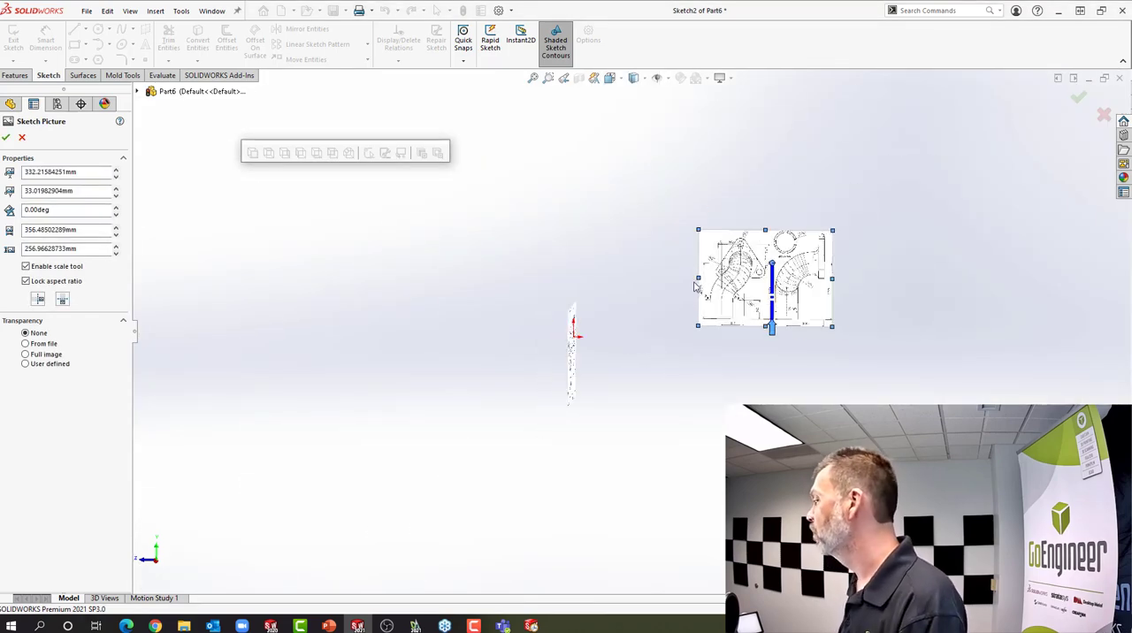
Move the scaled picture close to the sketch origin and orient the view to Right
mouse_move(706, 288)
mouse_down()
mouse_move(508, 317)
mouse_move(442, 381)
mouse_up()
click(618, 78)
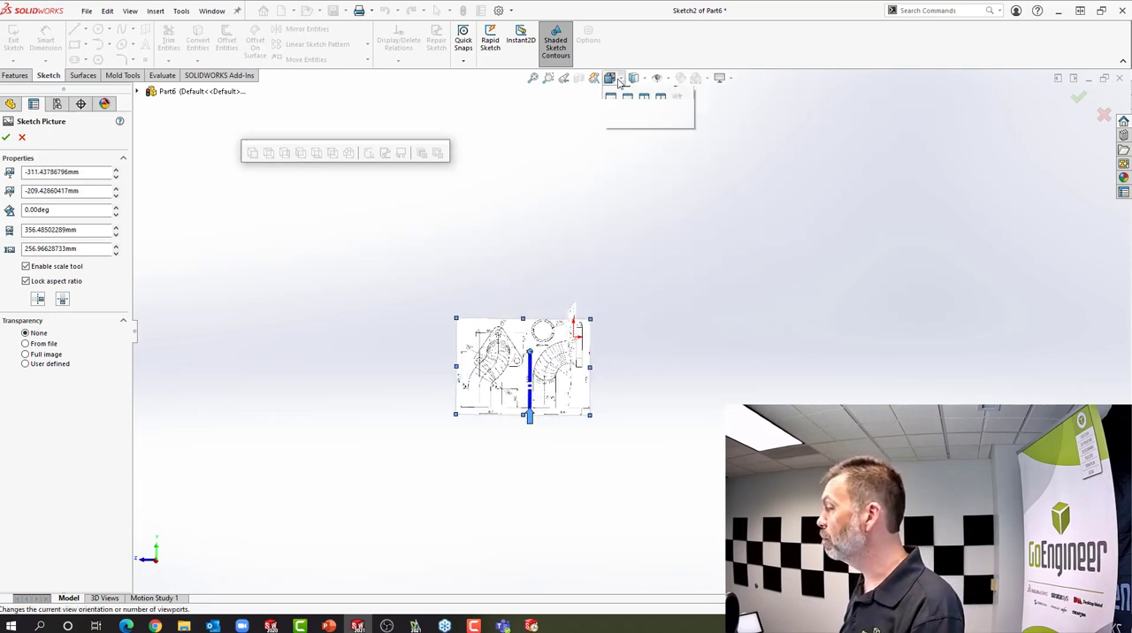
click(640, 132)
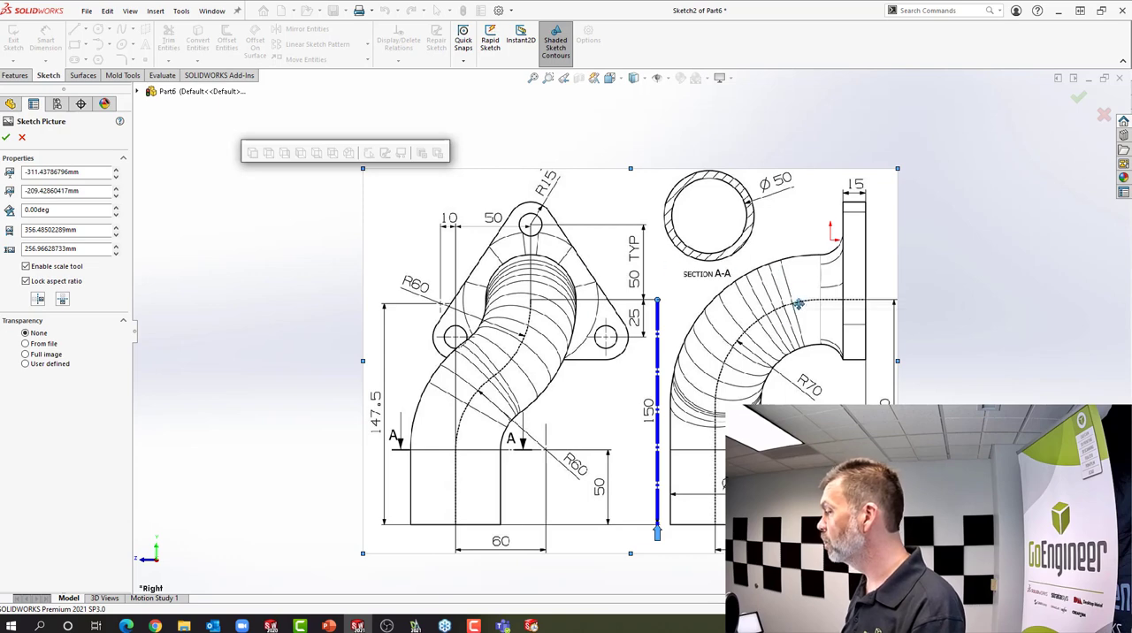
Align the side view's outer flange face and pipe centerline intersection with the origin, accept the picture and exit the sketch
drag(786, 334, 750, 275)
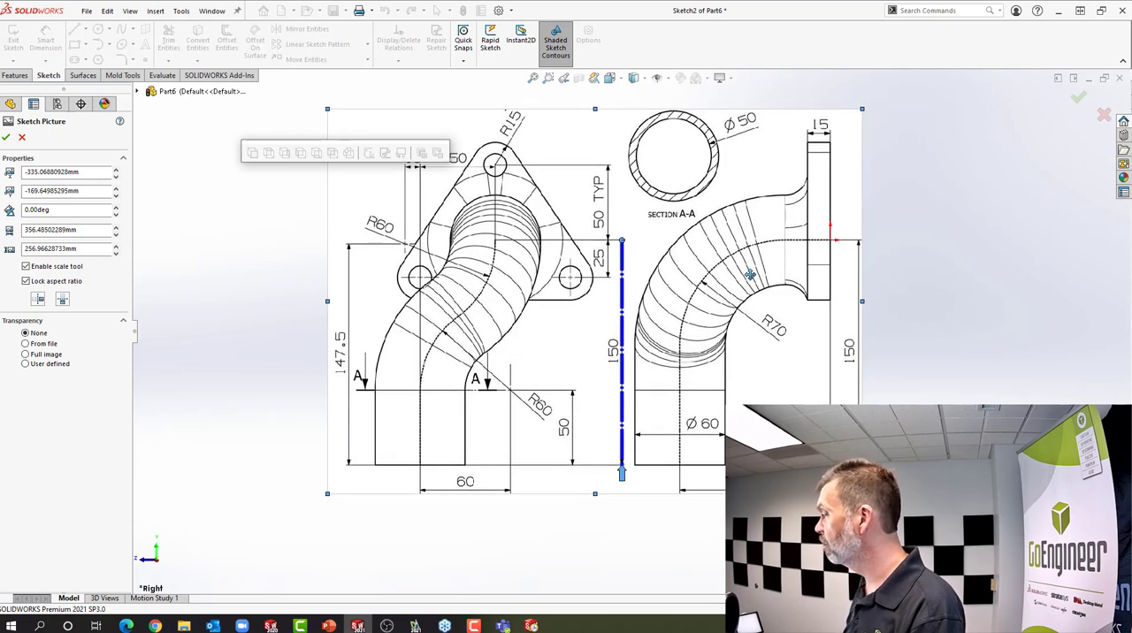
scroll(814, 254, down, 8)
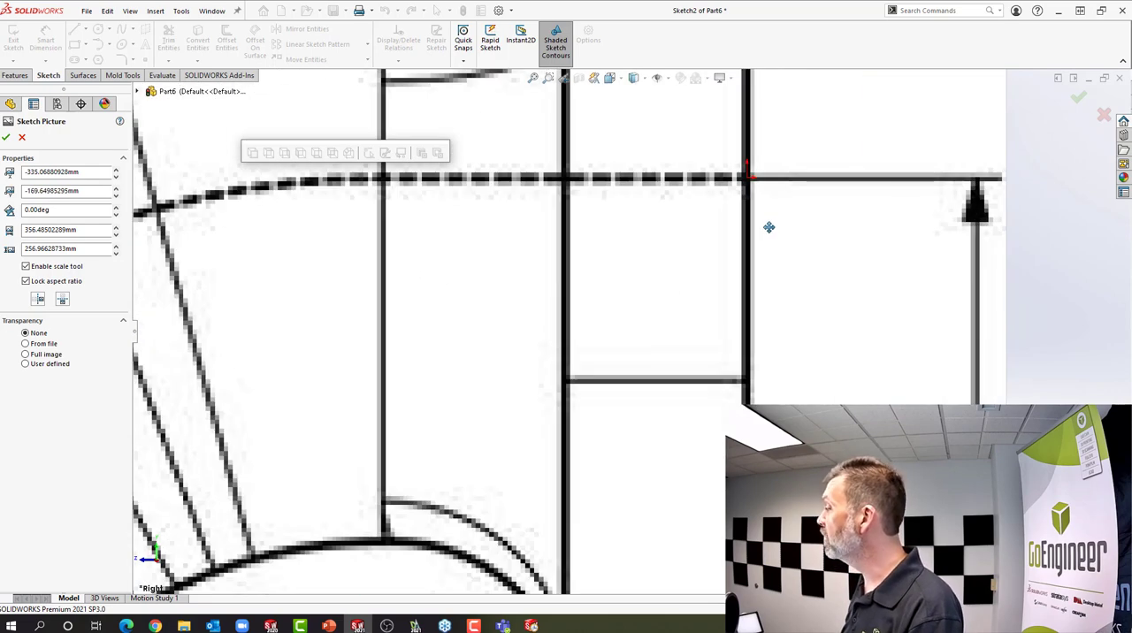
scroll(761, 226, down, 6)
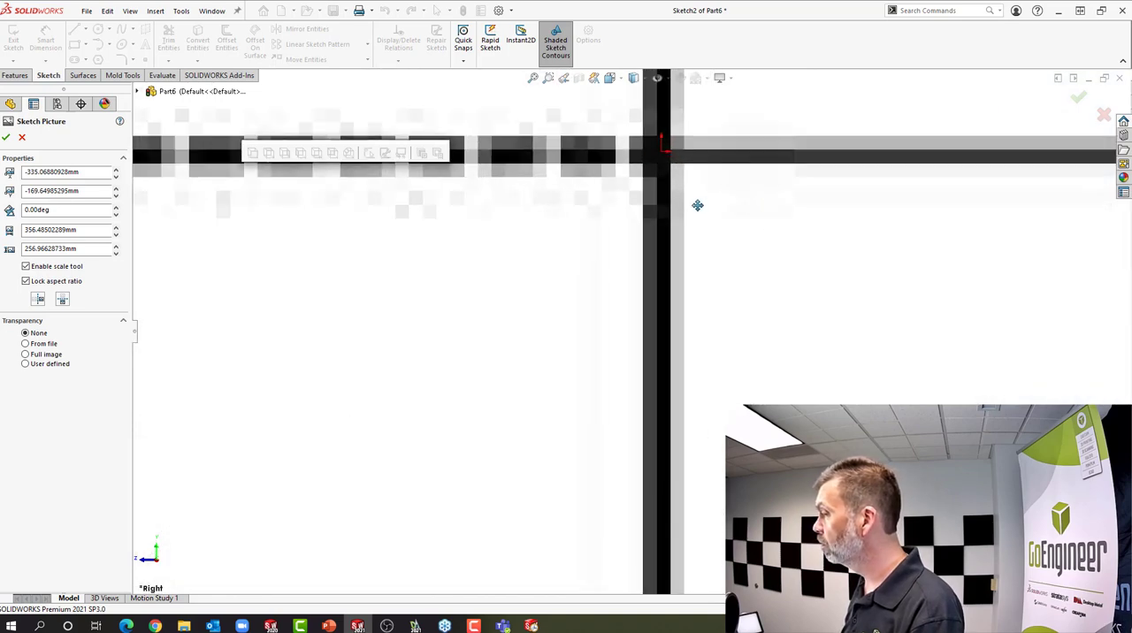
drag(697, 200, 697, 199)
scroll(697, 201, up, 8)
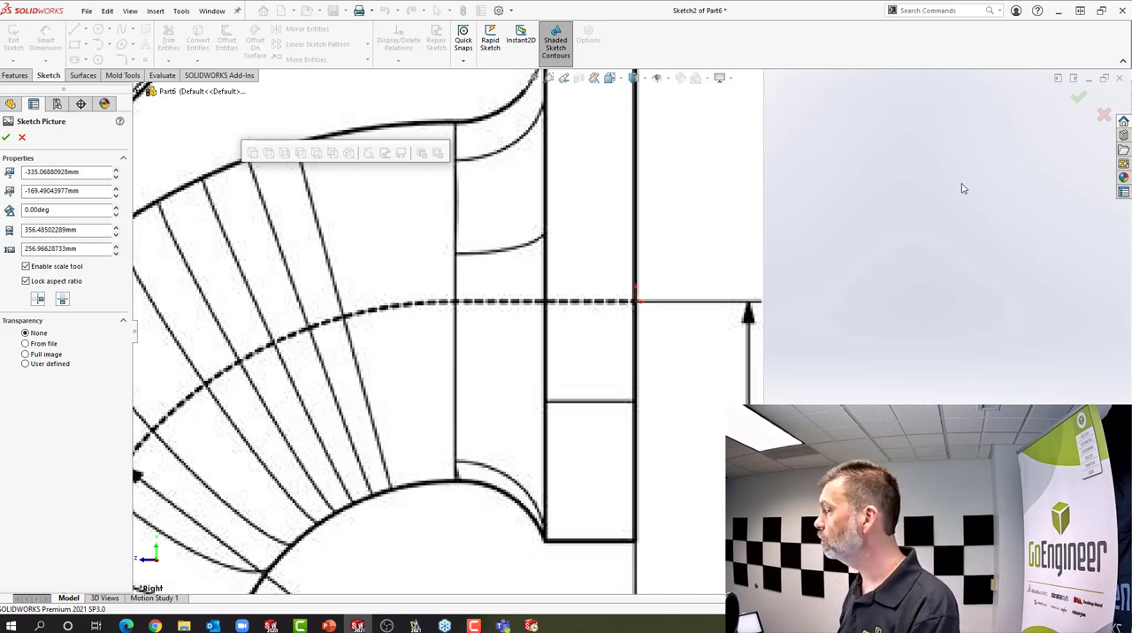
scroll(871, 193, up, 5)
key(f)
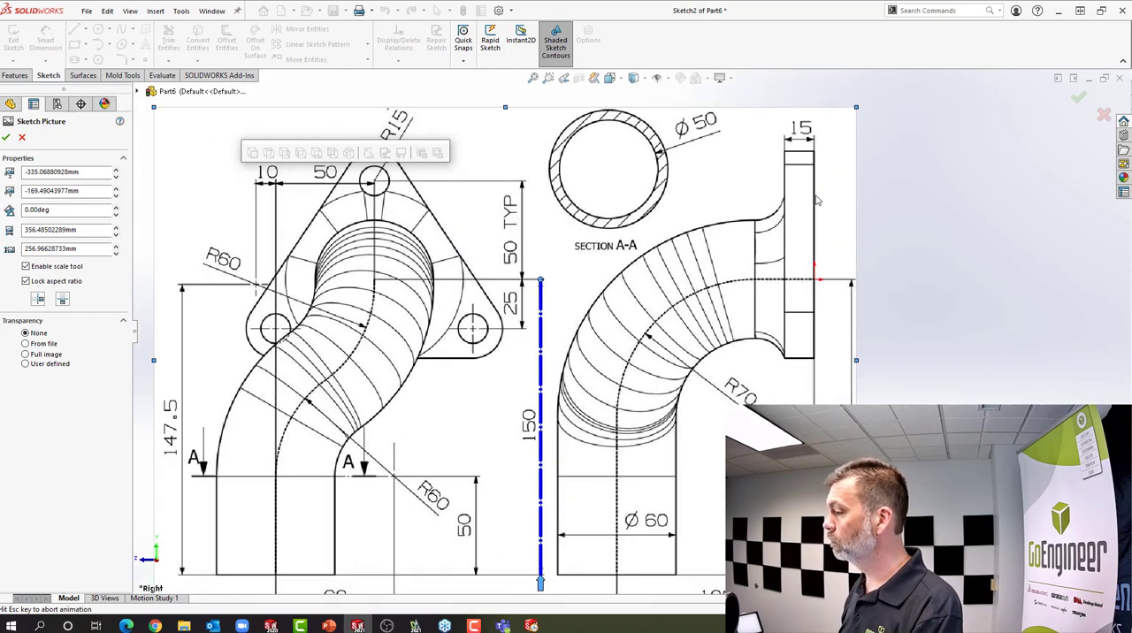
click(7, 138)
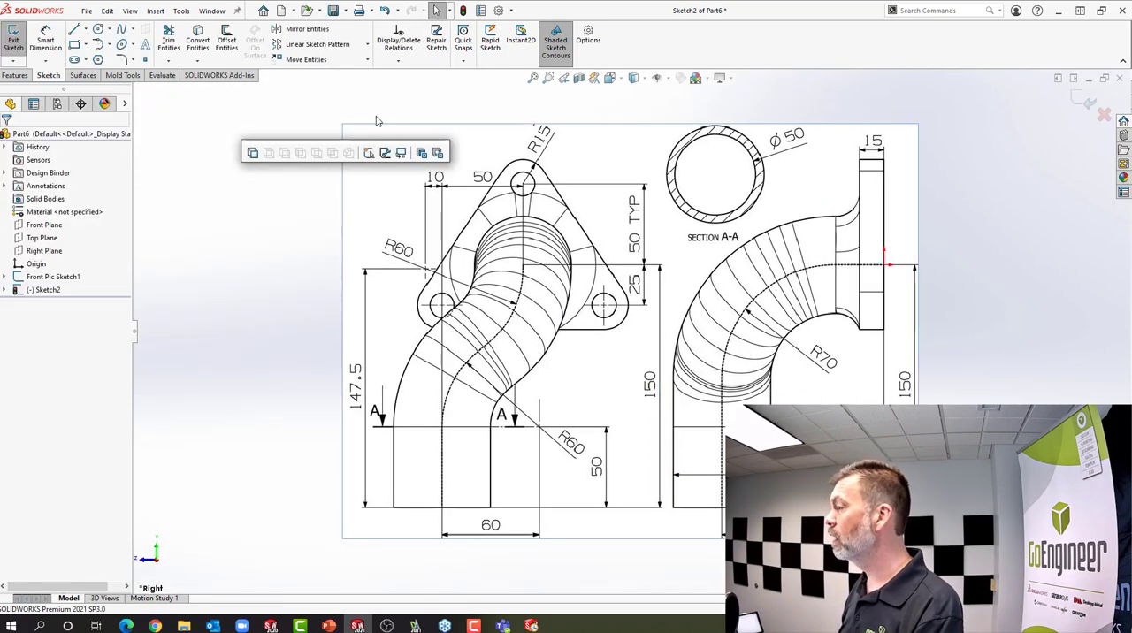
click(463, 10)
click(282, 302)
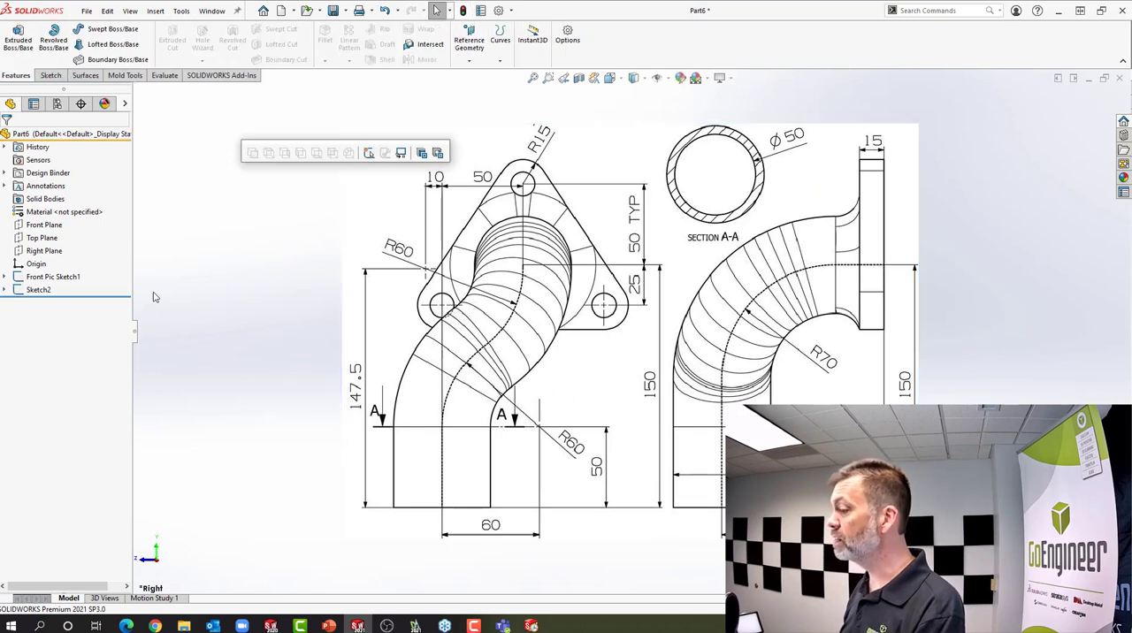
Rename the right-plane picture sketch as Right Pic Sketch2
click(39, 290)
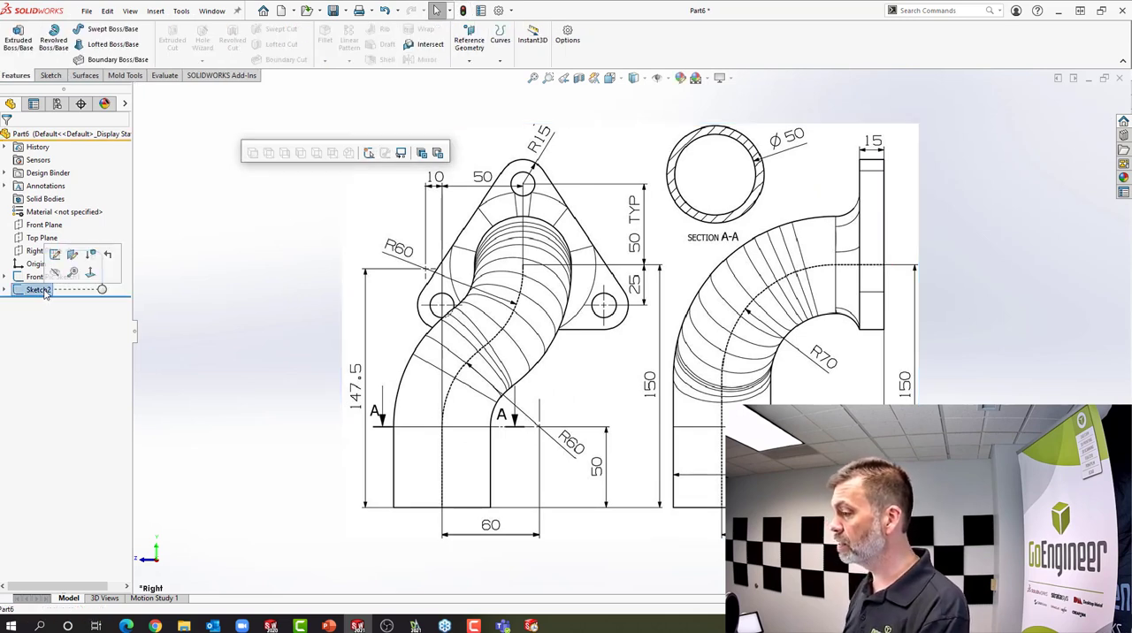
click(26, 290)
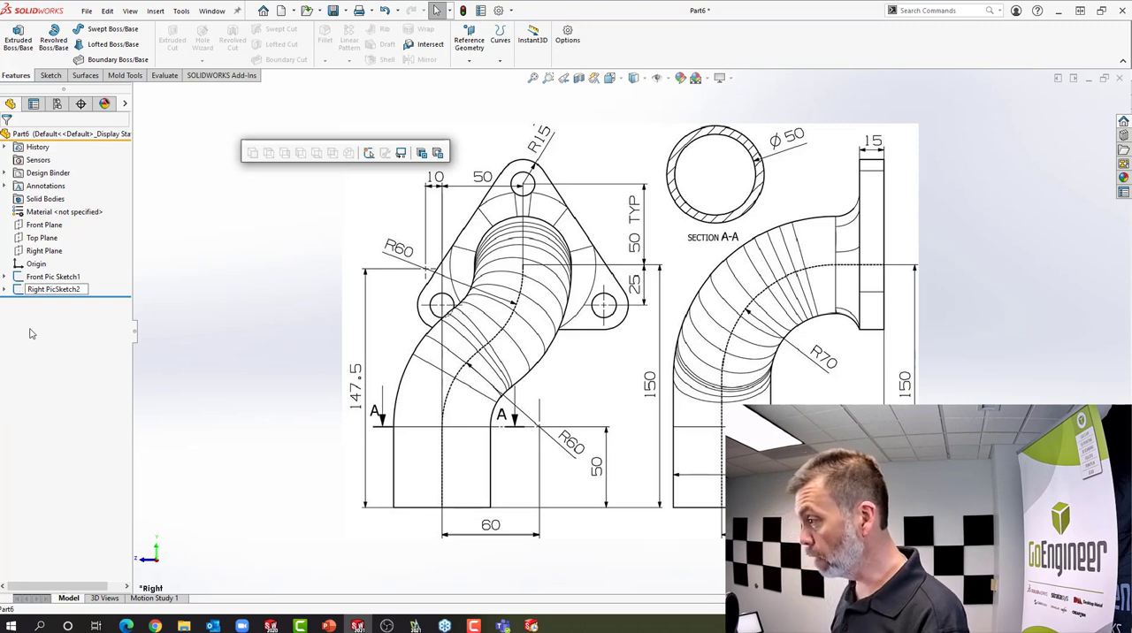
key(Return)
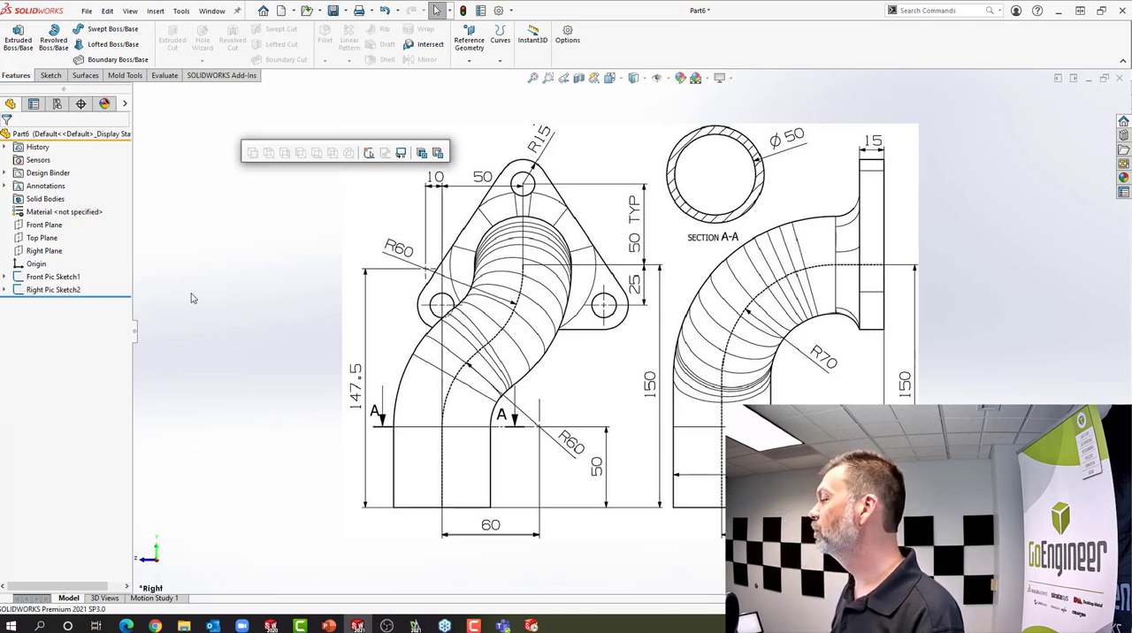
Check the pictures in the Front and Right views and start a new sketch on the Front Plane
click(609, 78)
click(628, 129)
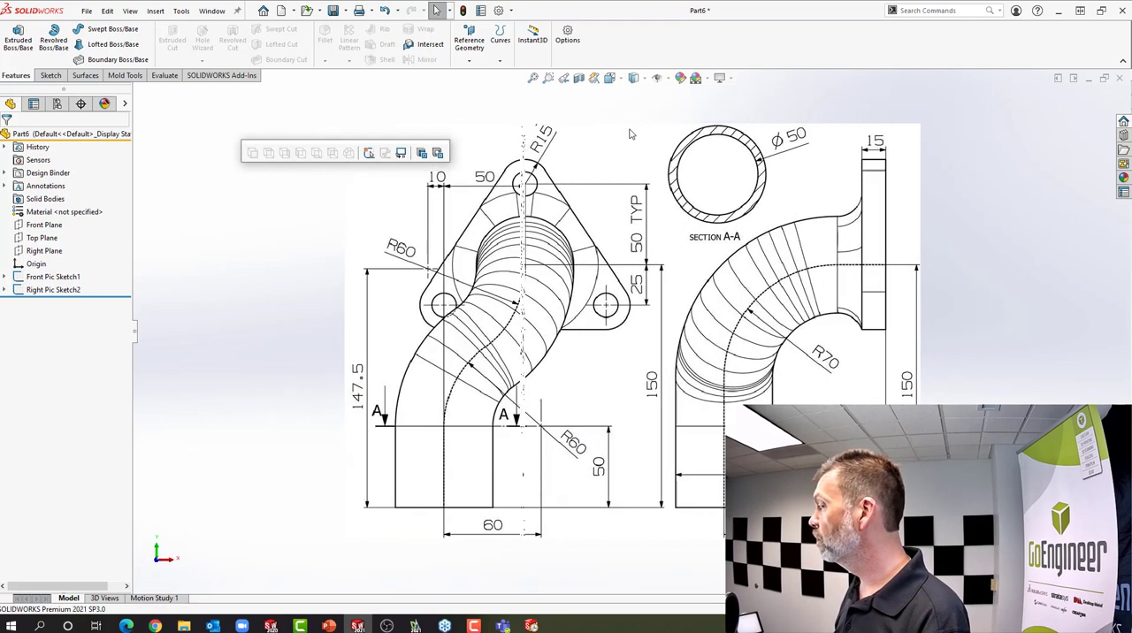
click(618, 78)
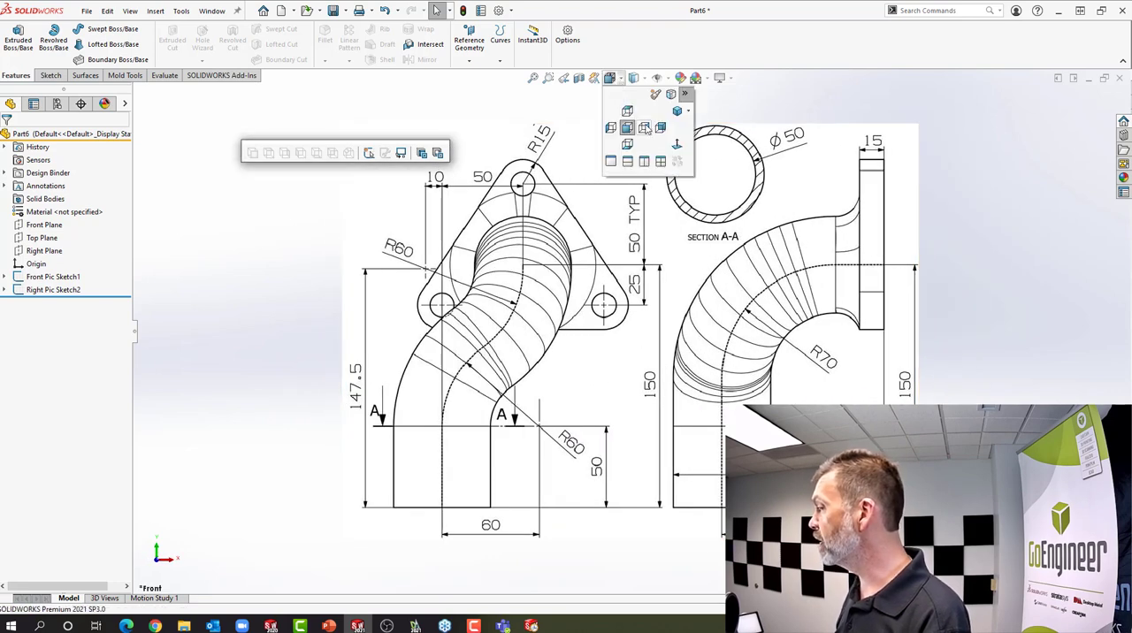
click(645, 128)
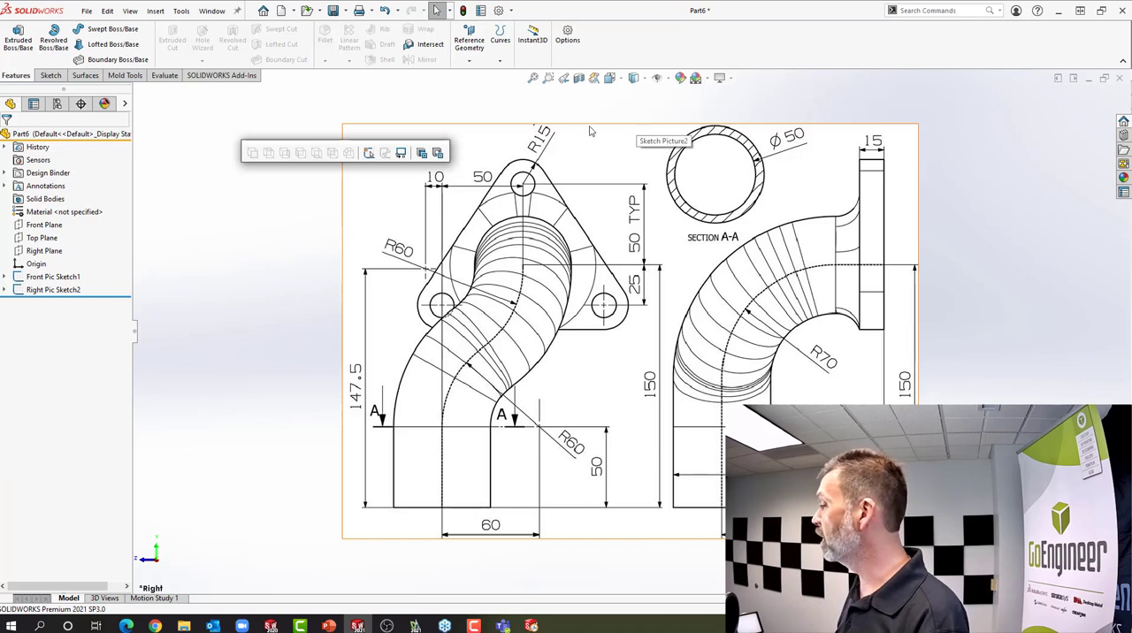
click(42, 227)
click(46, 209)
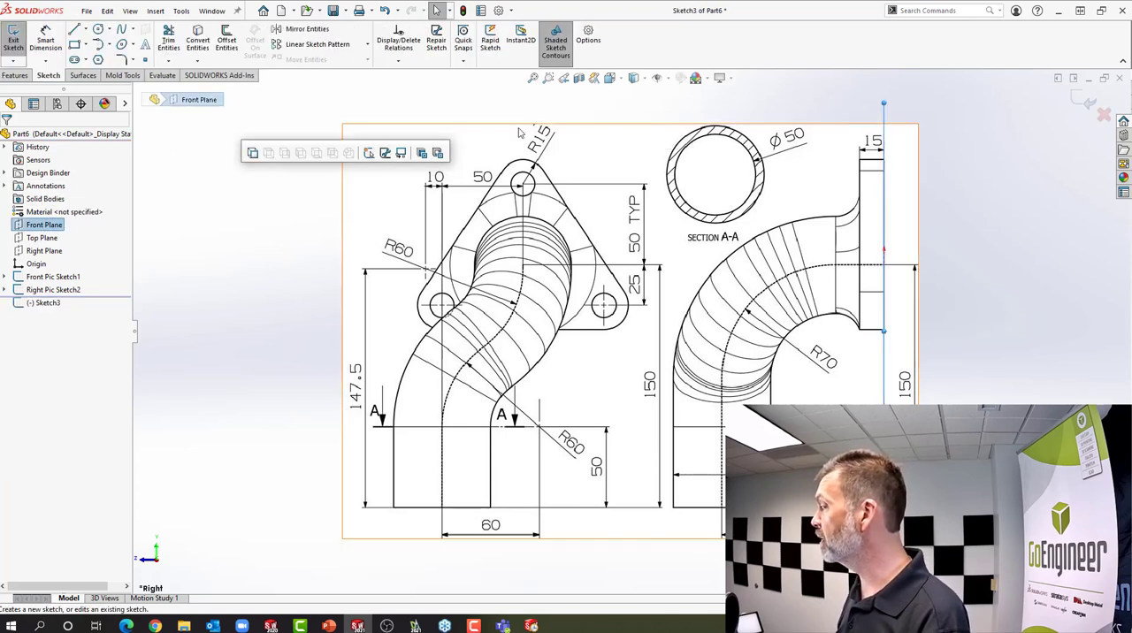
Orient the view to Front and sketch a vertical centerline about 90 mm long upward from the origin
click(611, 78)
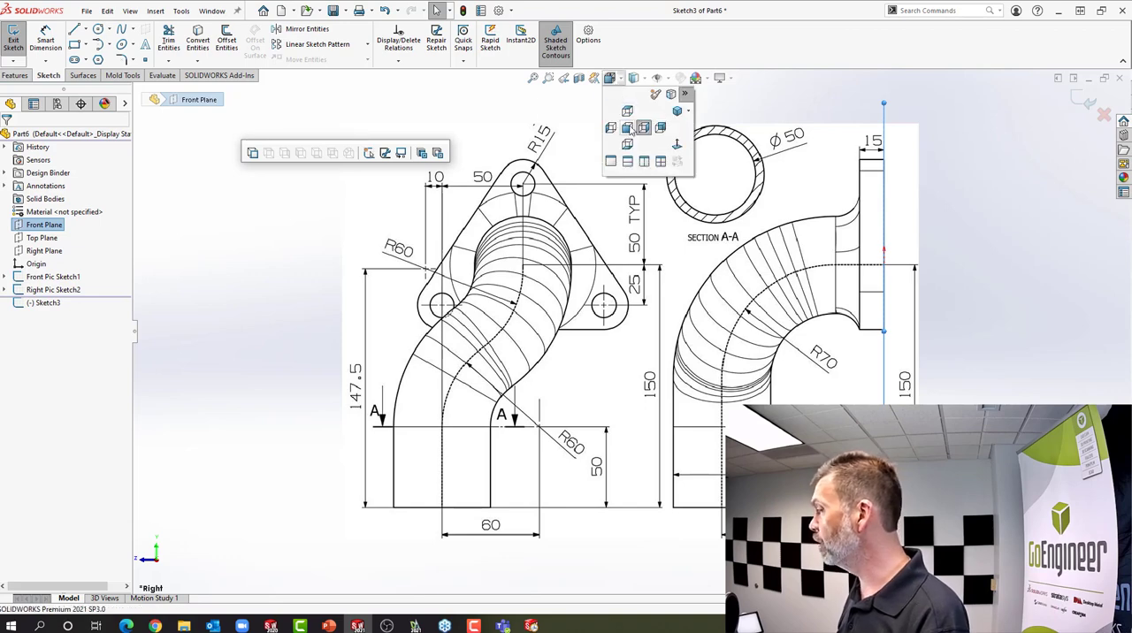
click(629, 129)
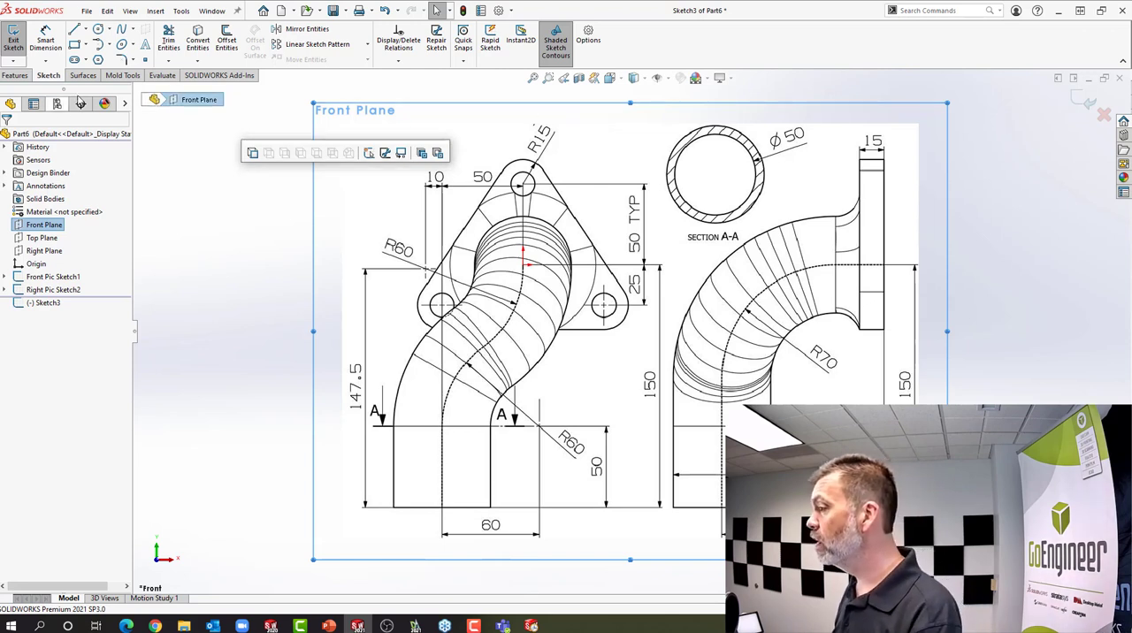
click(87, 32)
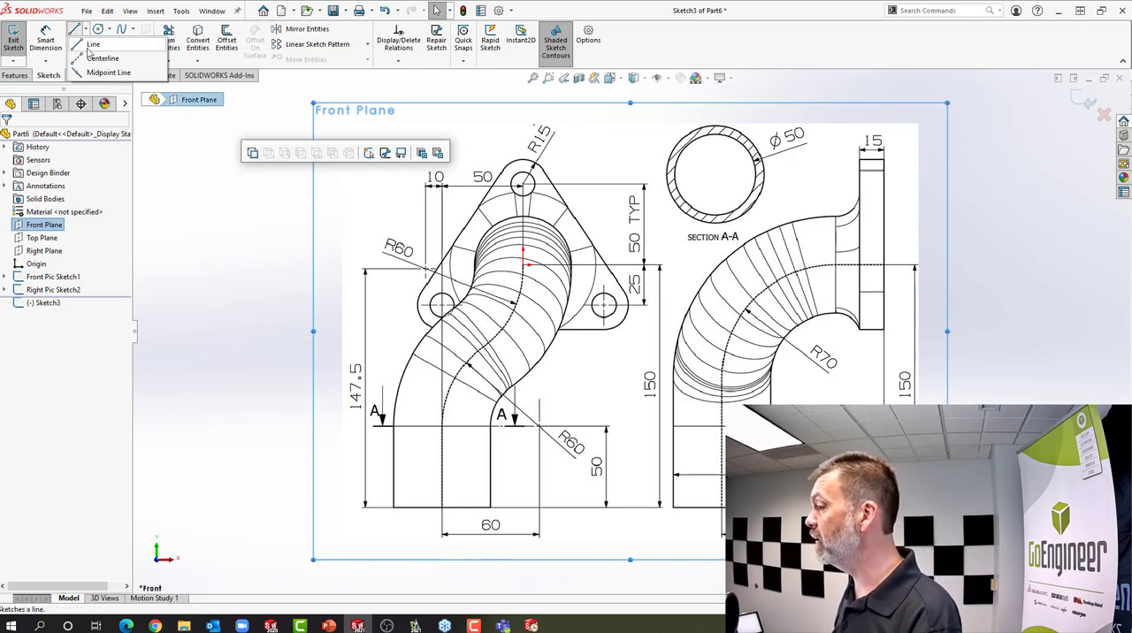
click(97, 39)
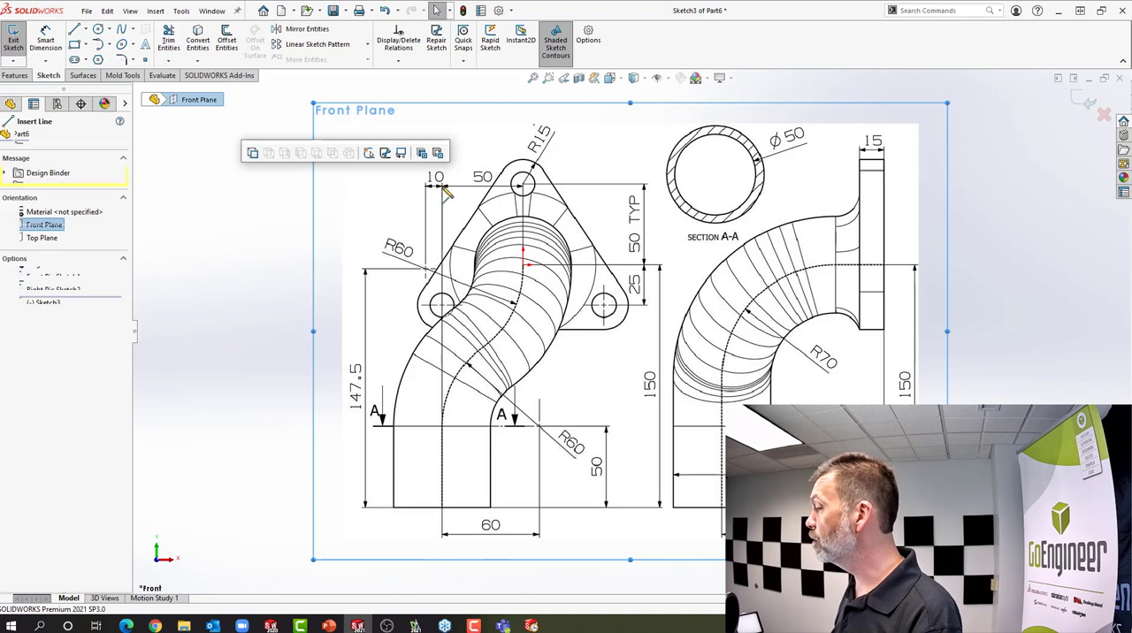
click(524, 264)
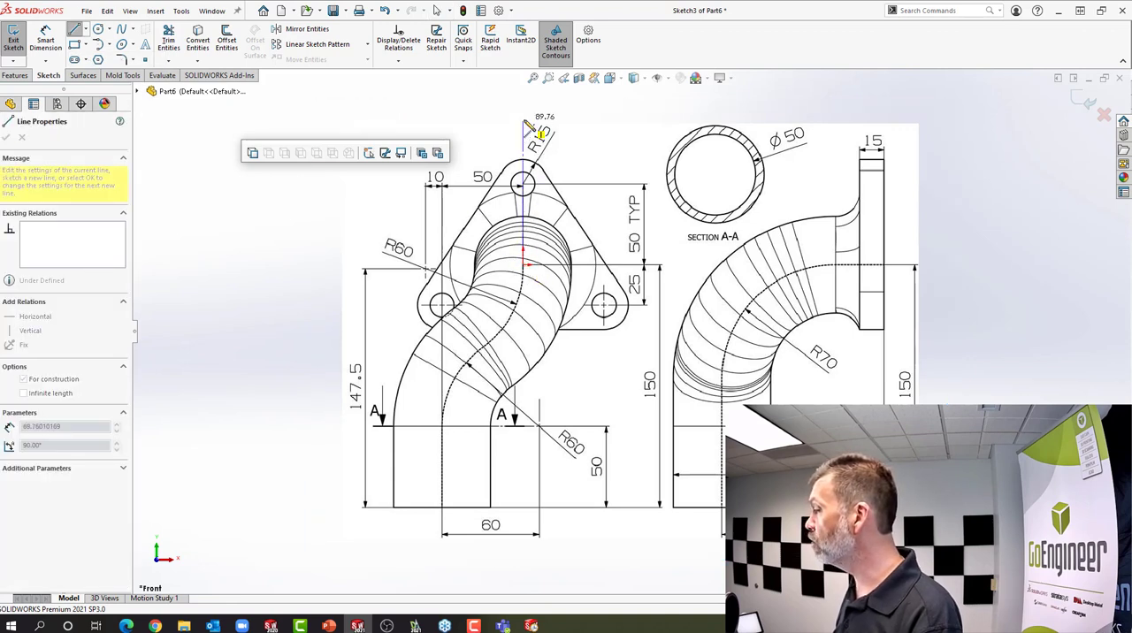
click(524, 123)
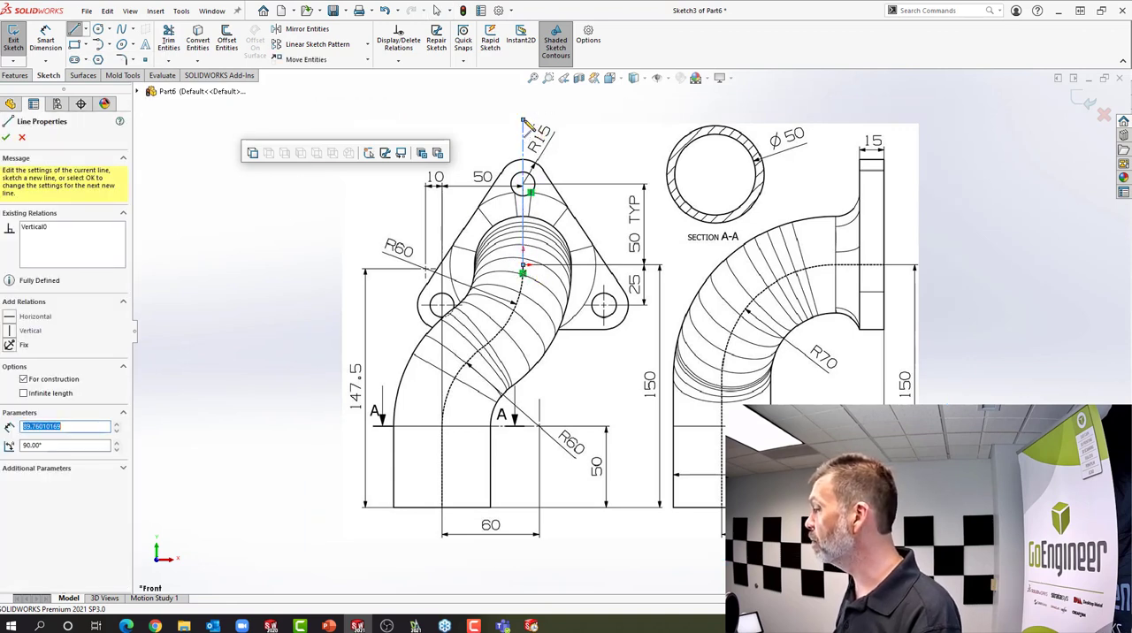
Sketch an arc of about 64 mm radius and 42° from the origin, tangent to the centerline, along the pipe's dashed path
right_click(520, 205)
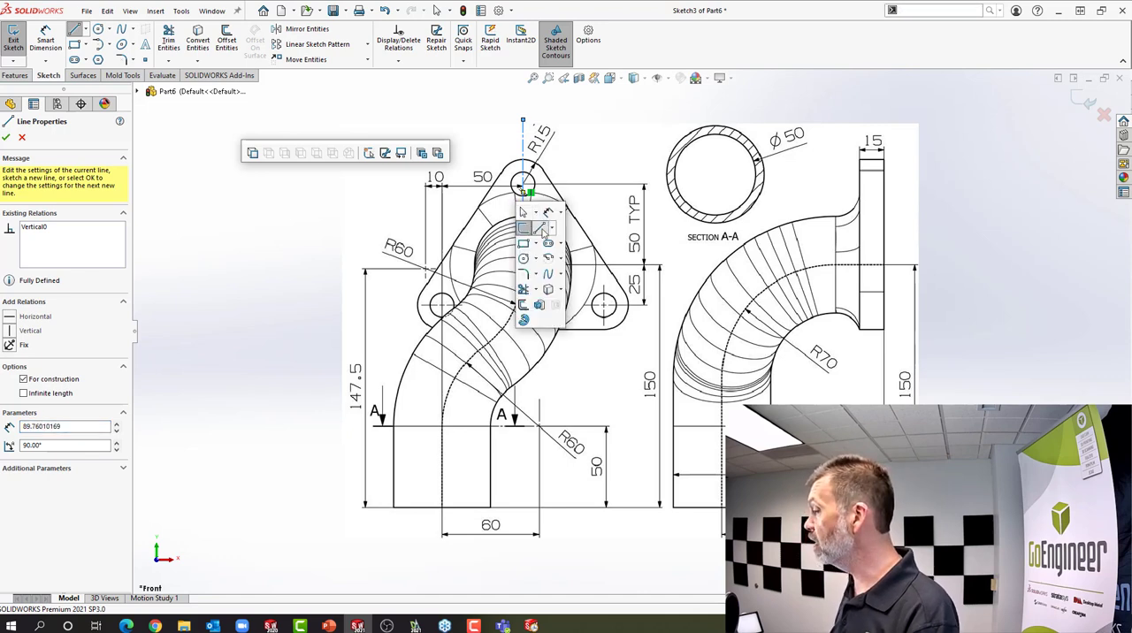
click(541, 244)
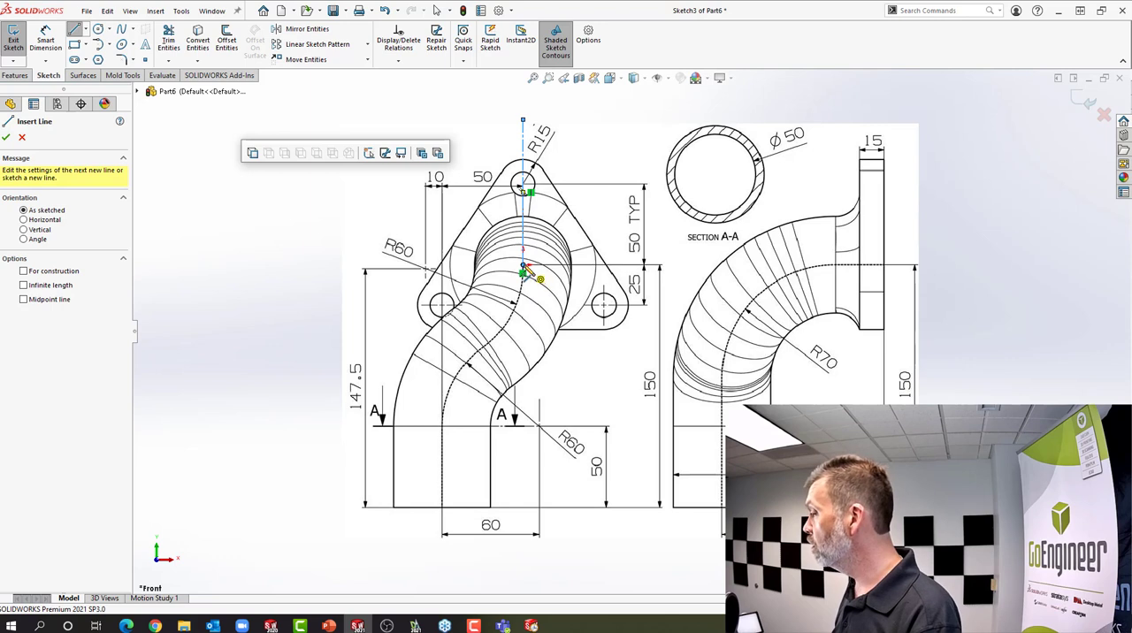
click(523, 266)
key(a)
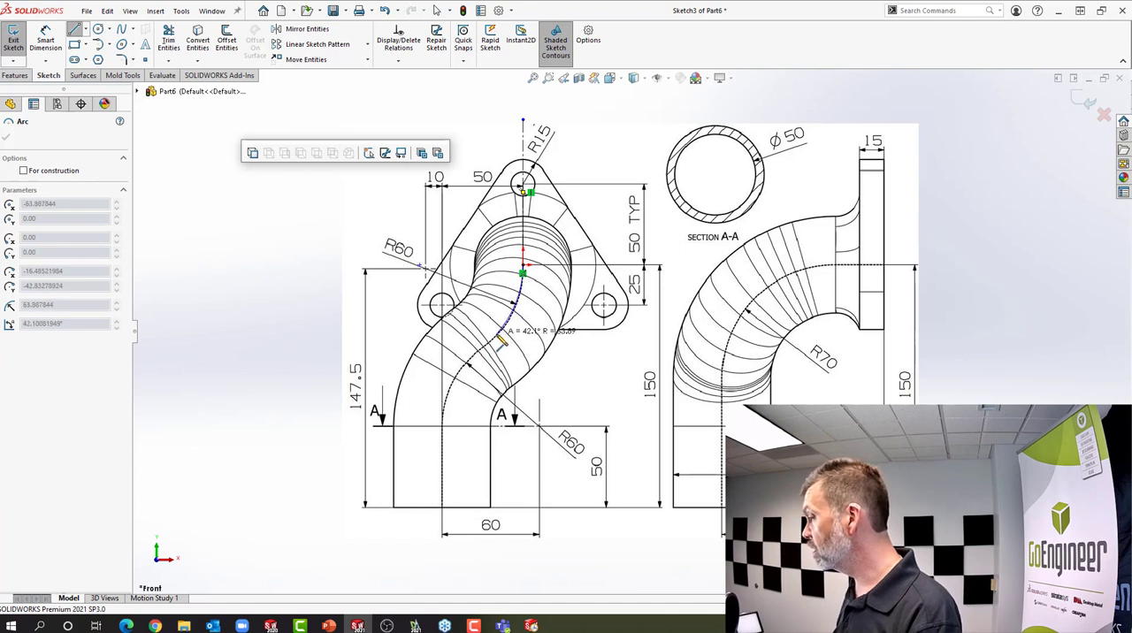
click(500, 340)
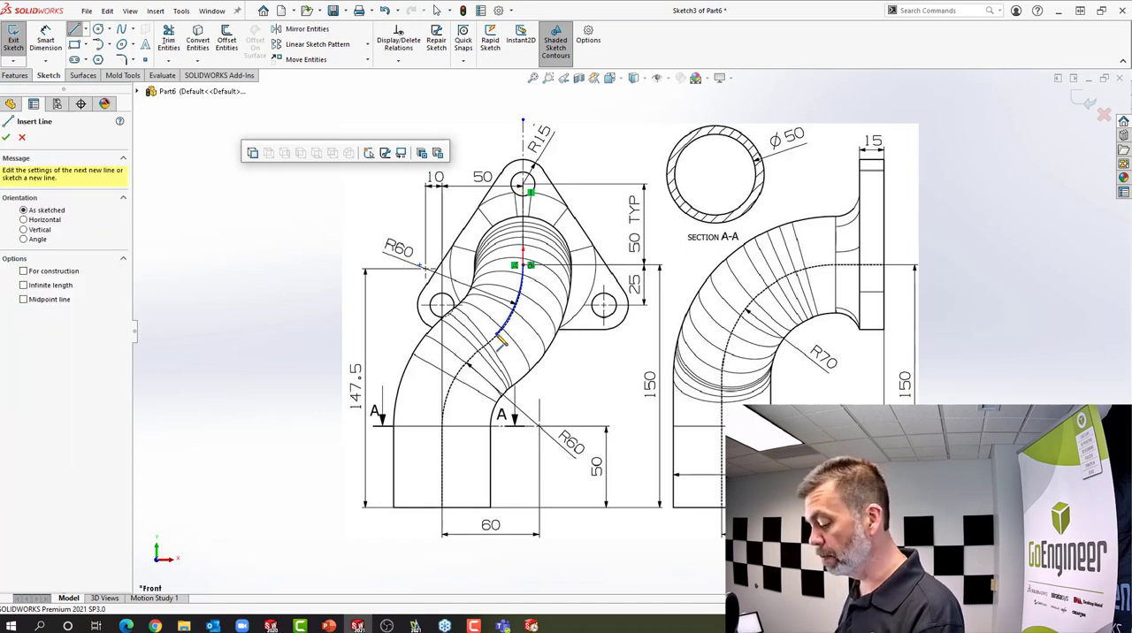
Continue the path with a tangent arc to section line A-A and a vertical line about 51.5 mm long to the pipe's lower end
key(a)
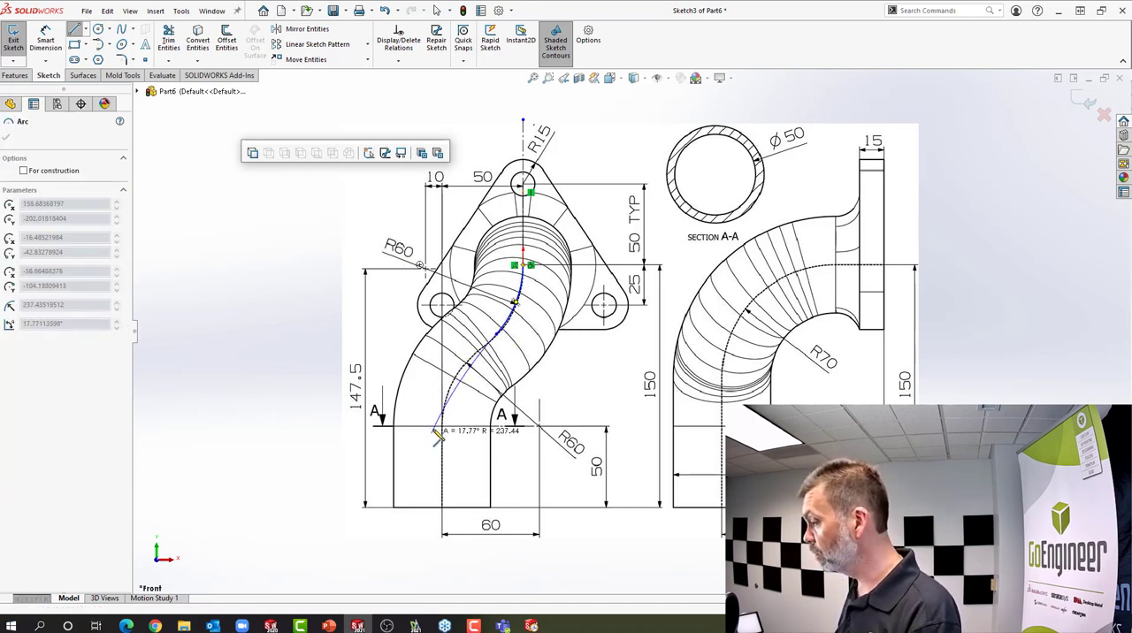
click(451, 404)
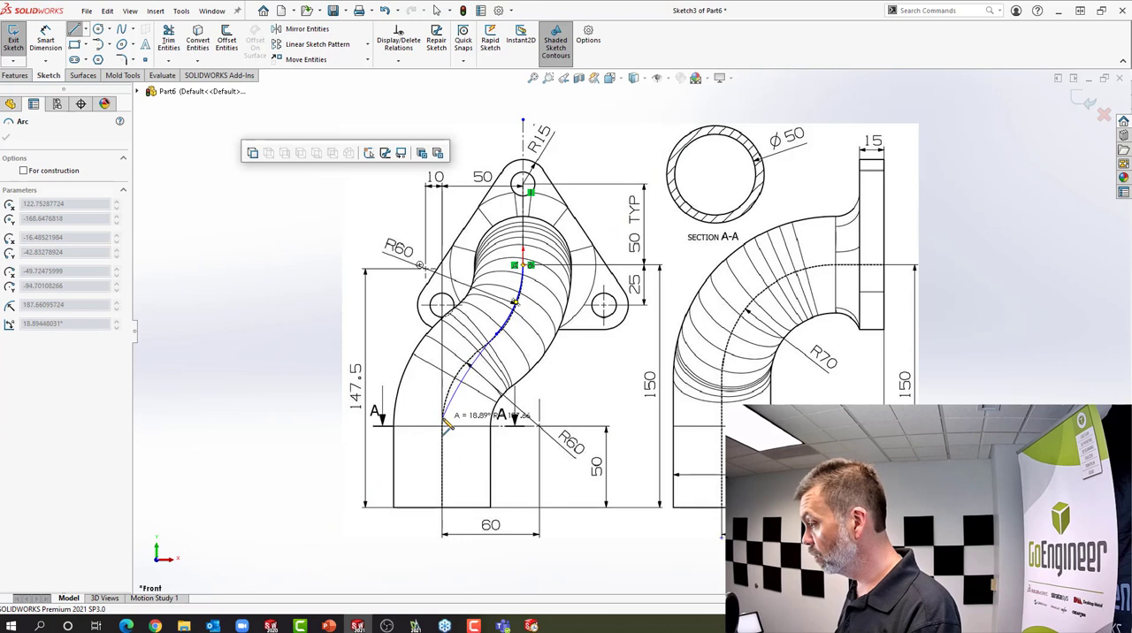
key(Escape)
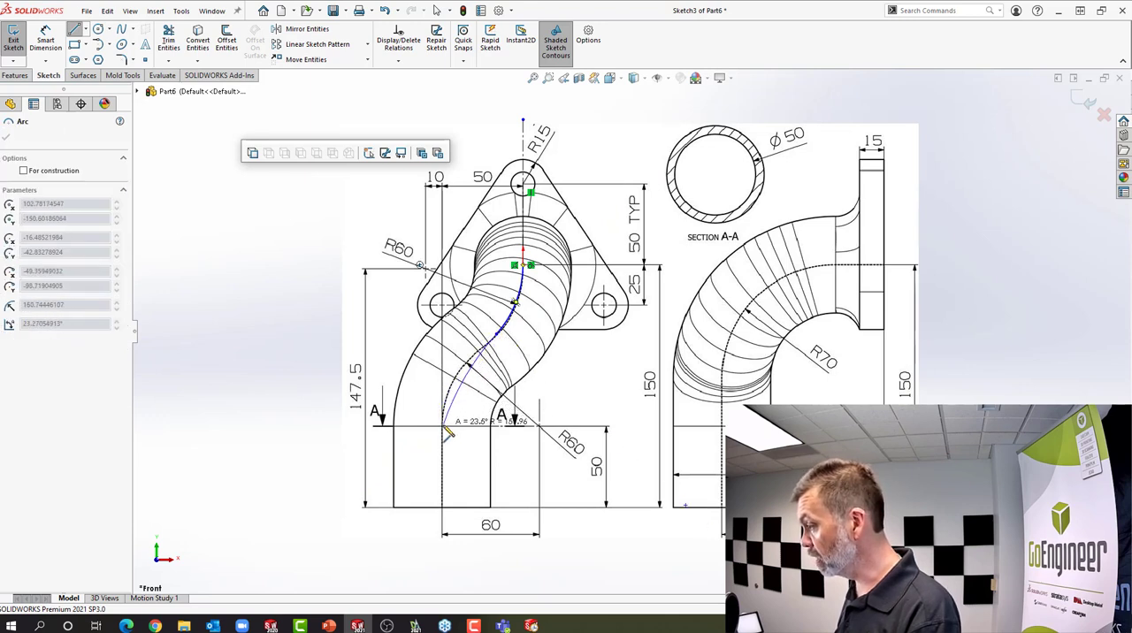
click(444, 426)
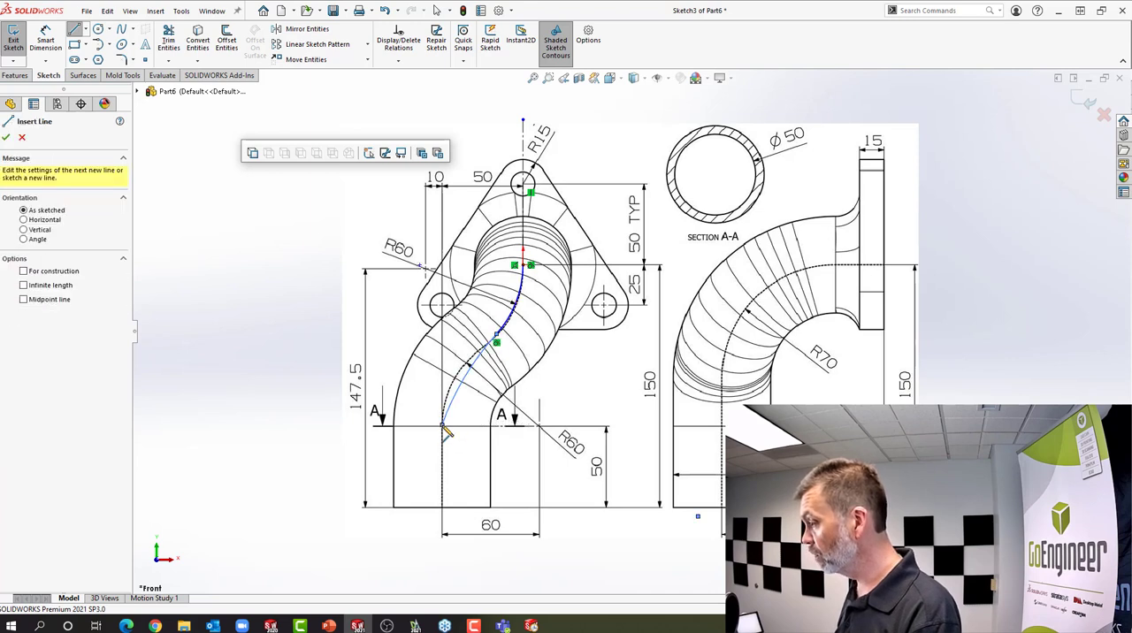
click(446, 513)
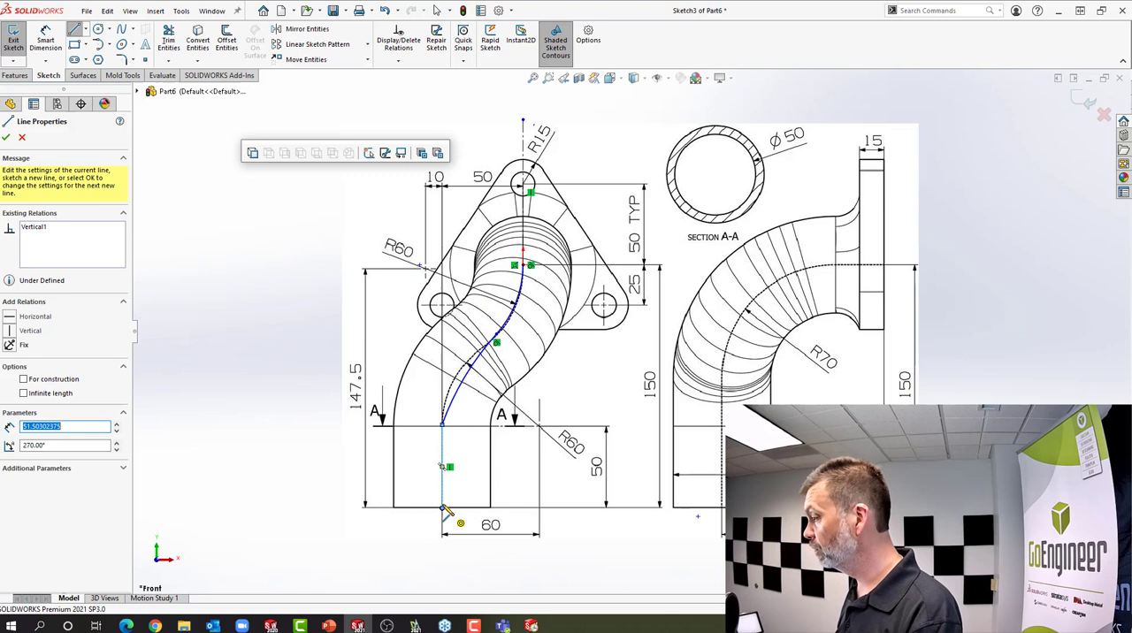
right_click(346, 354)
click(372, 354)
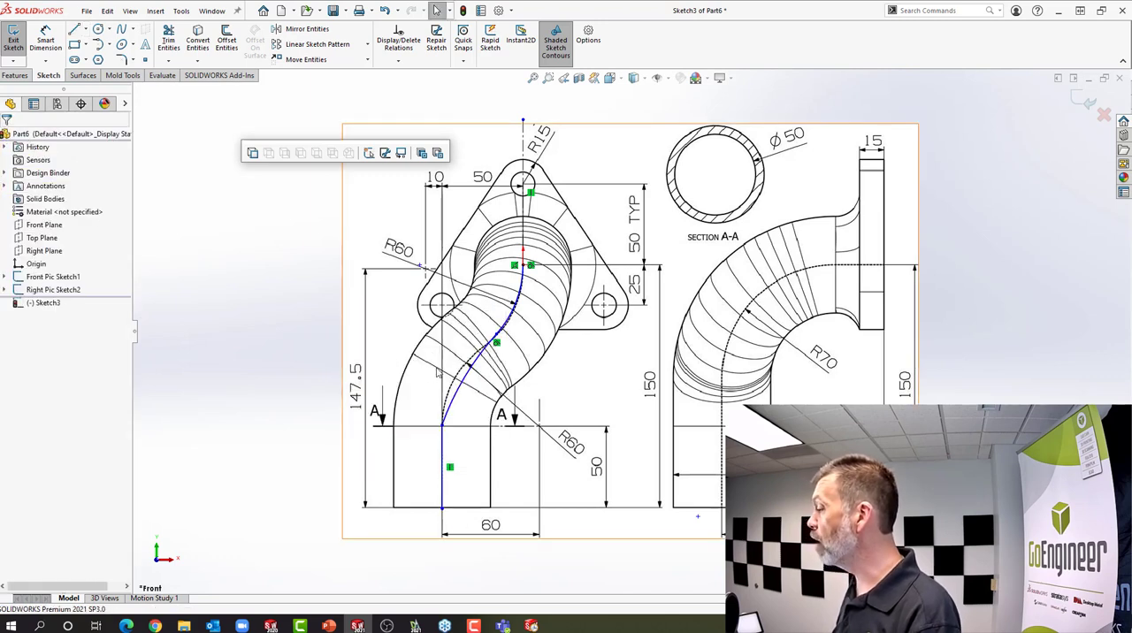
Make the lower arc and the vertical line tangent at their shared endpoint
click(442, 427)
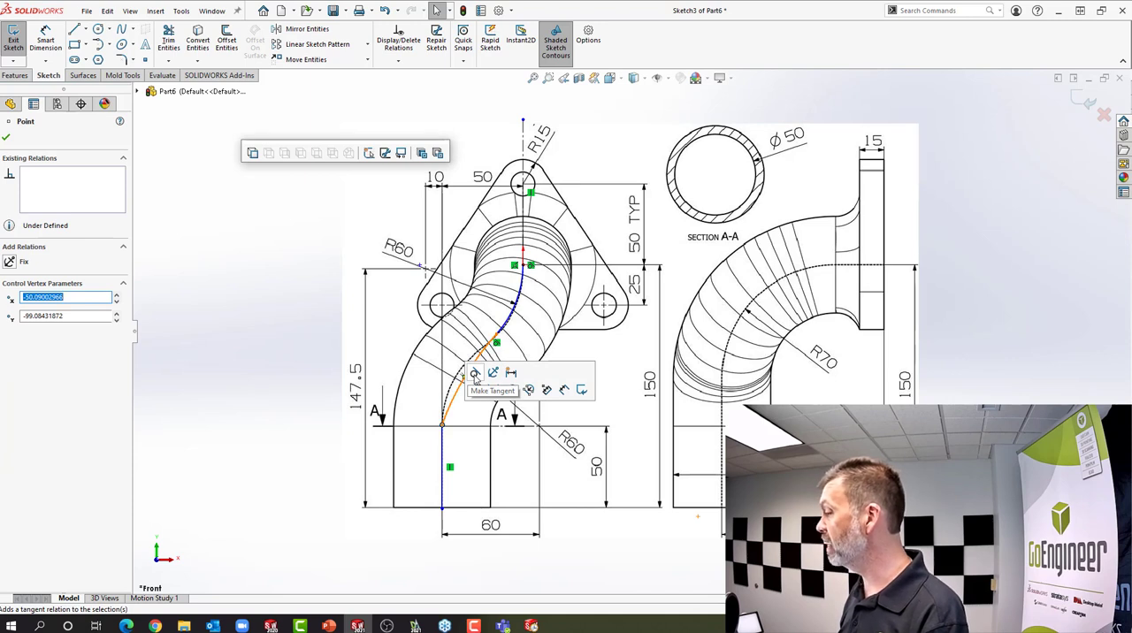
mouse_move(442, 427)
mouse_down()
mouse_move(427, 520)
mouse_move(443, 426)
mouse_up()
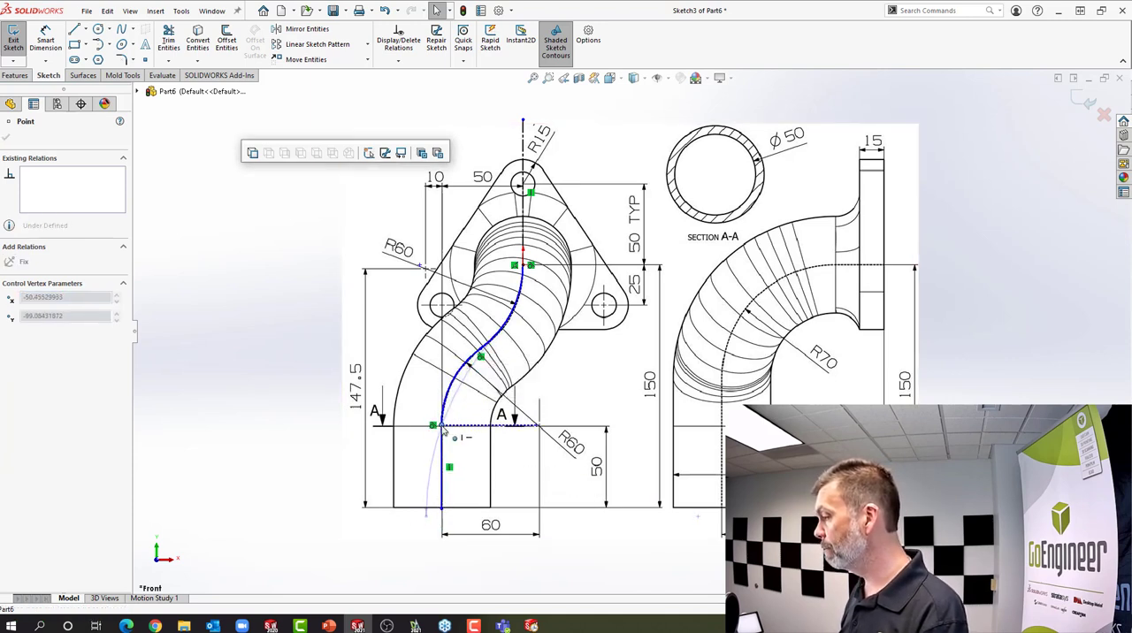
click(234, 275)
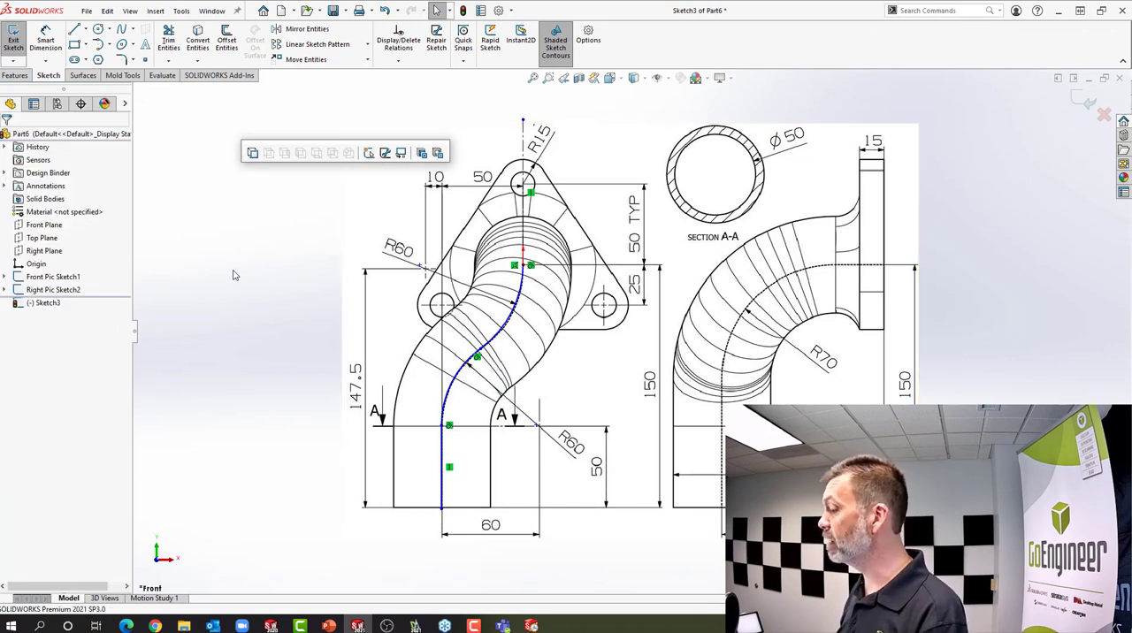
Dimension the upper arc's radius to 60 mm
key(s)
click(274, 284)
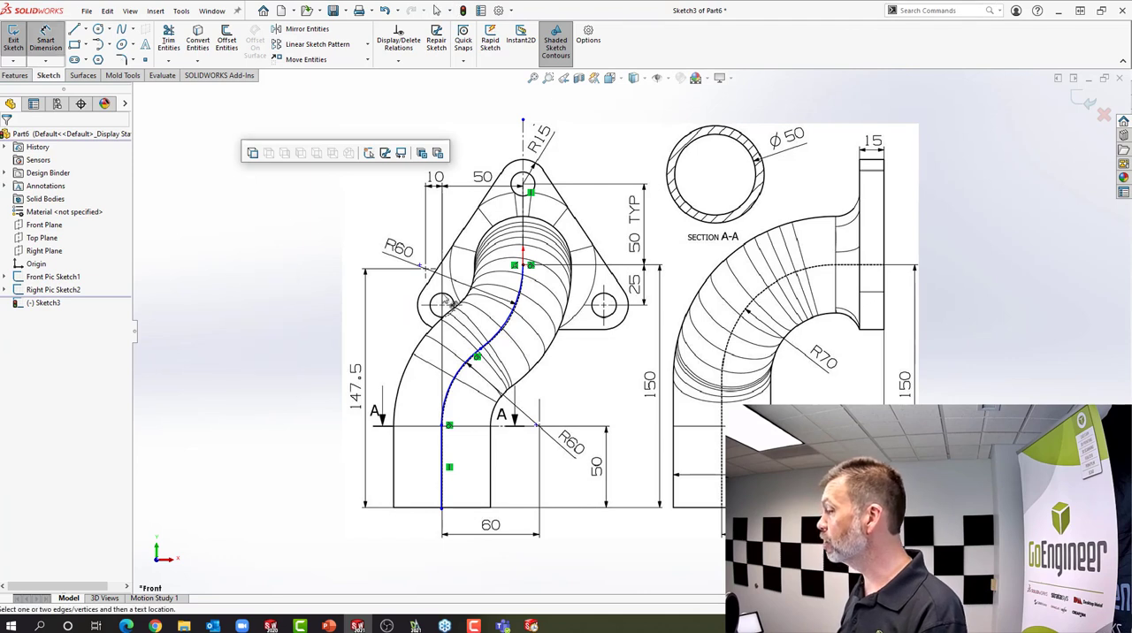
click(522, 293)
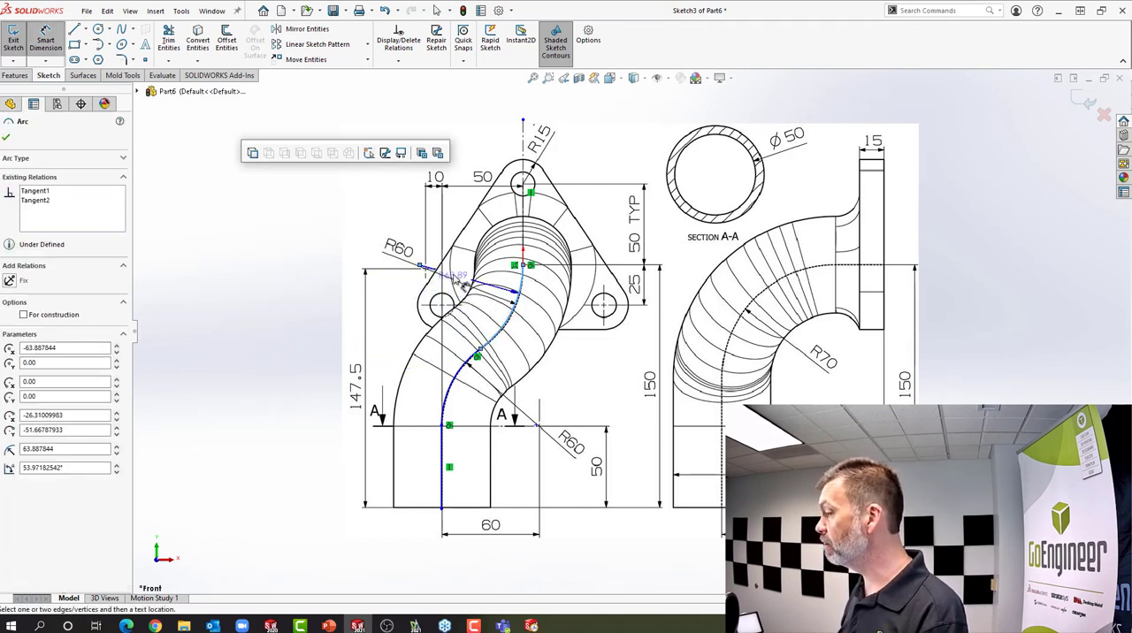
click(407, 271)
text(60)
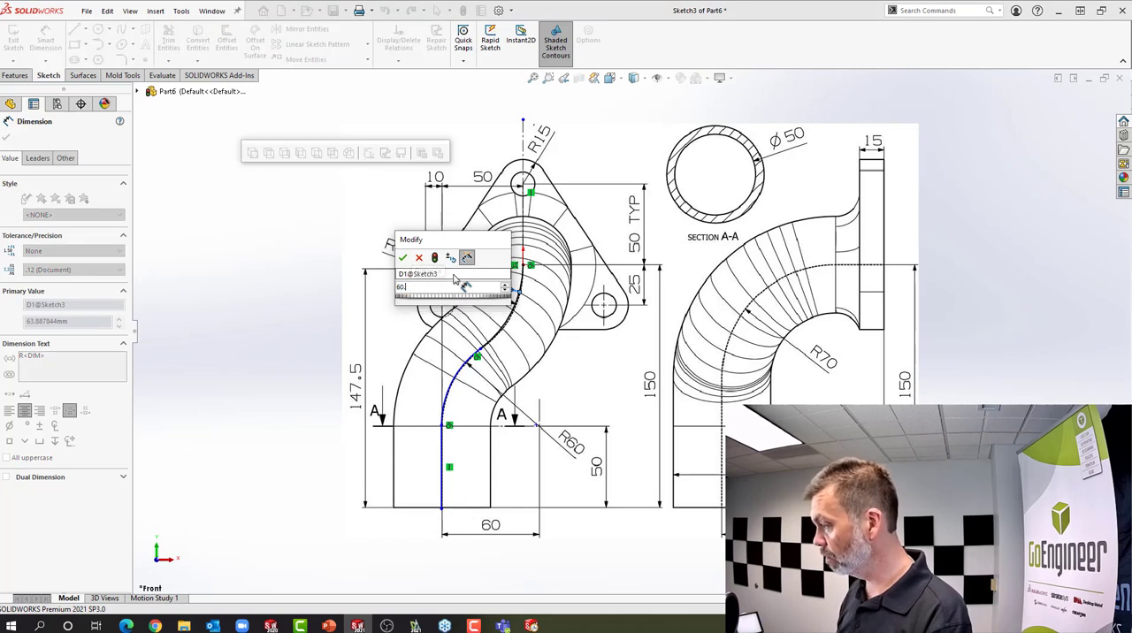
key(Return)
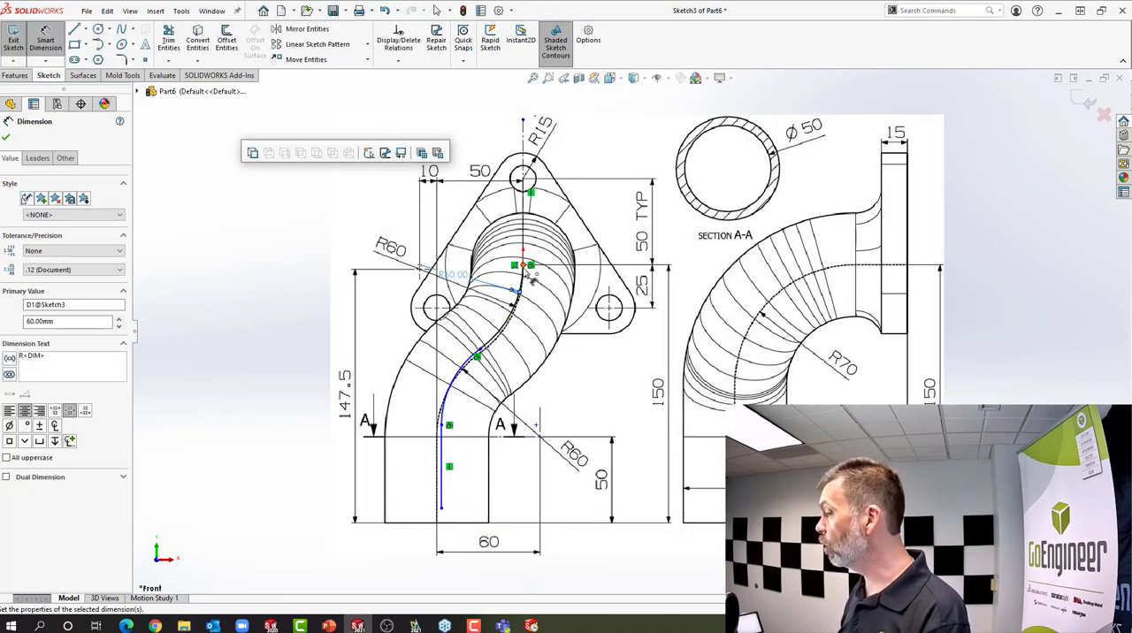
Dimension the vertical distance from the origin to the path's lower endpoint to 150 mm
click(441, 508)
click(441, 509)
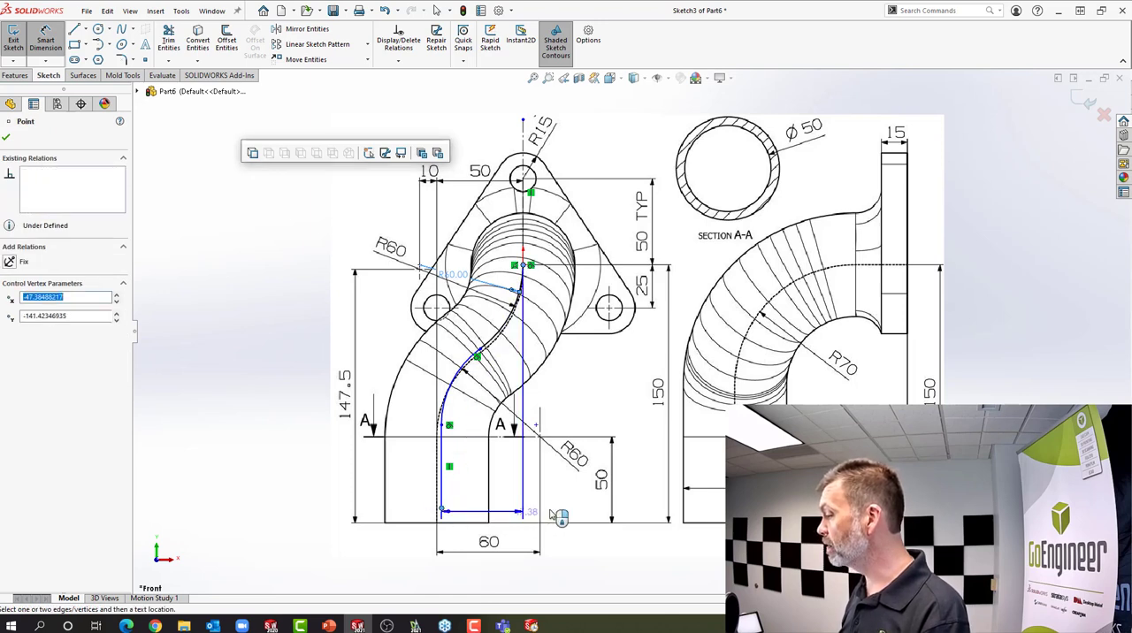
click(641, 437)
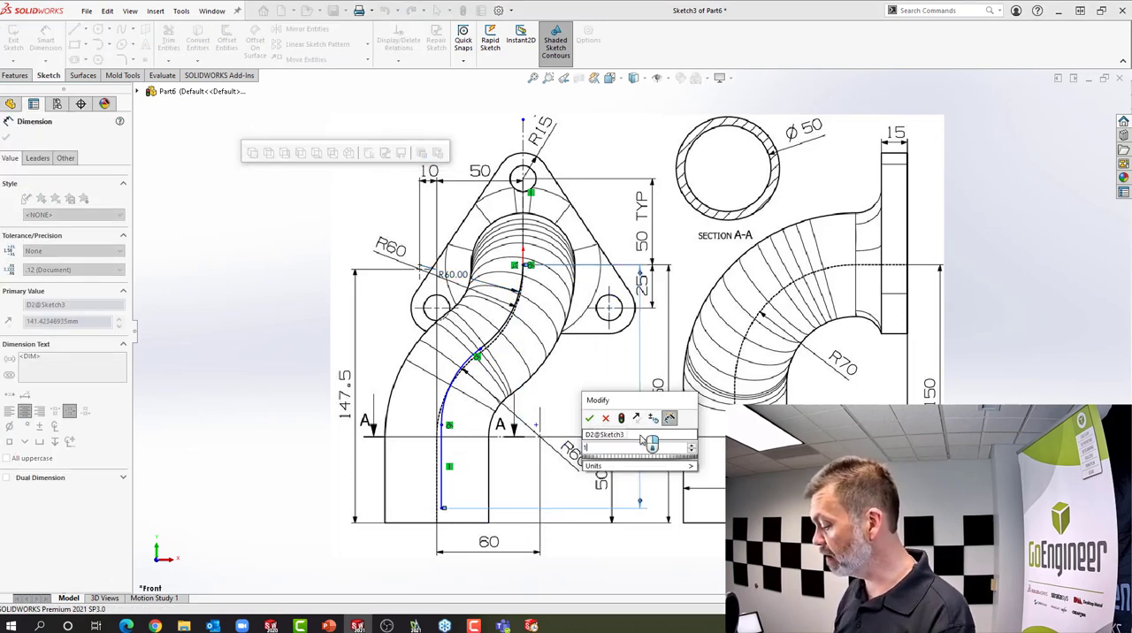
text(150)
key(Return)
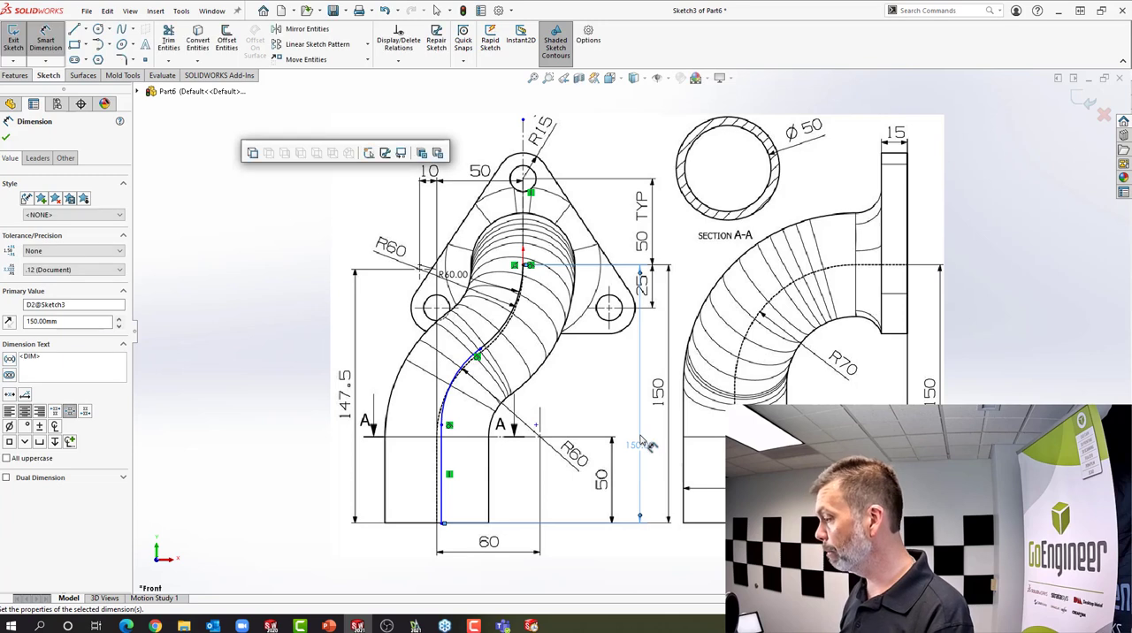
Dimension the lower arc's radius to 60 mm
click(448, 400)
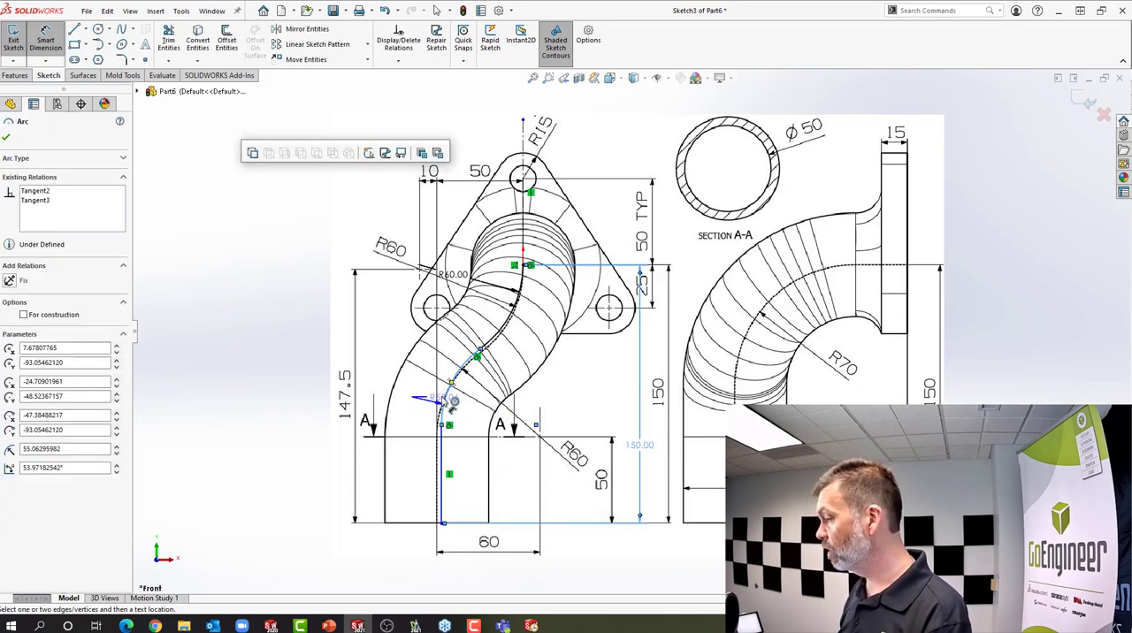
click(376, 368)
text(60)
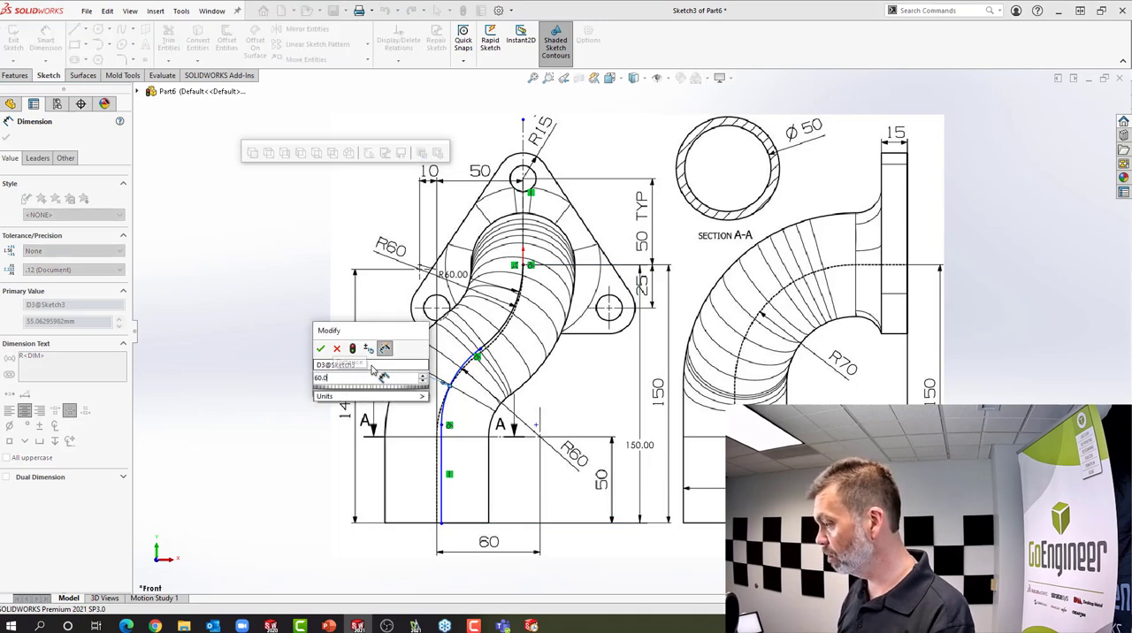
key(Return)
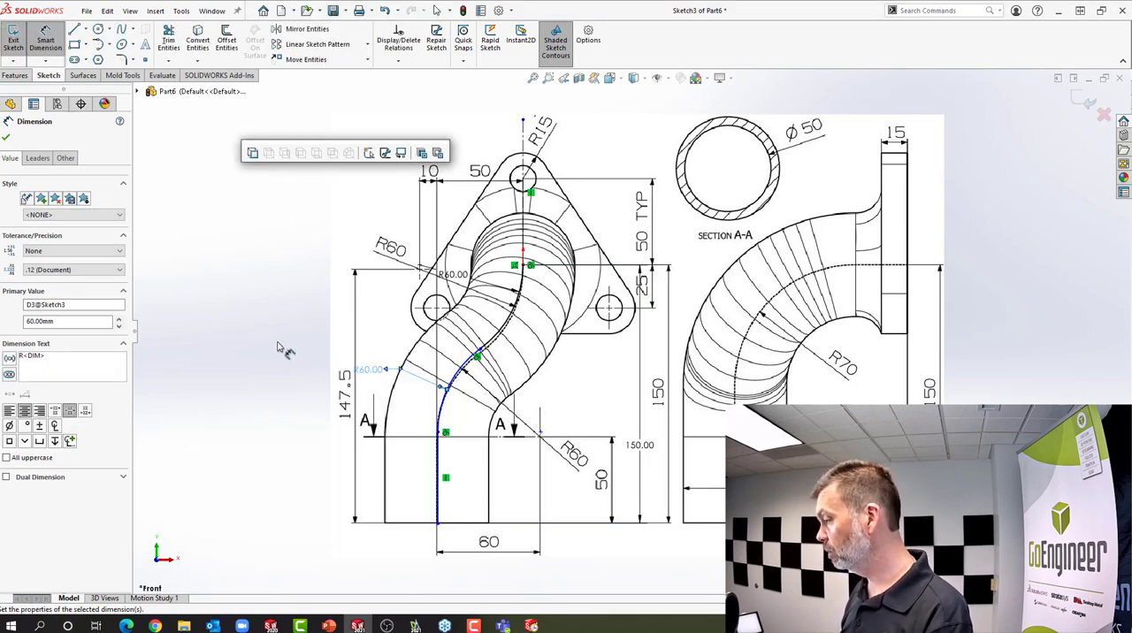
click(281, 348)
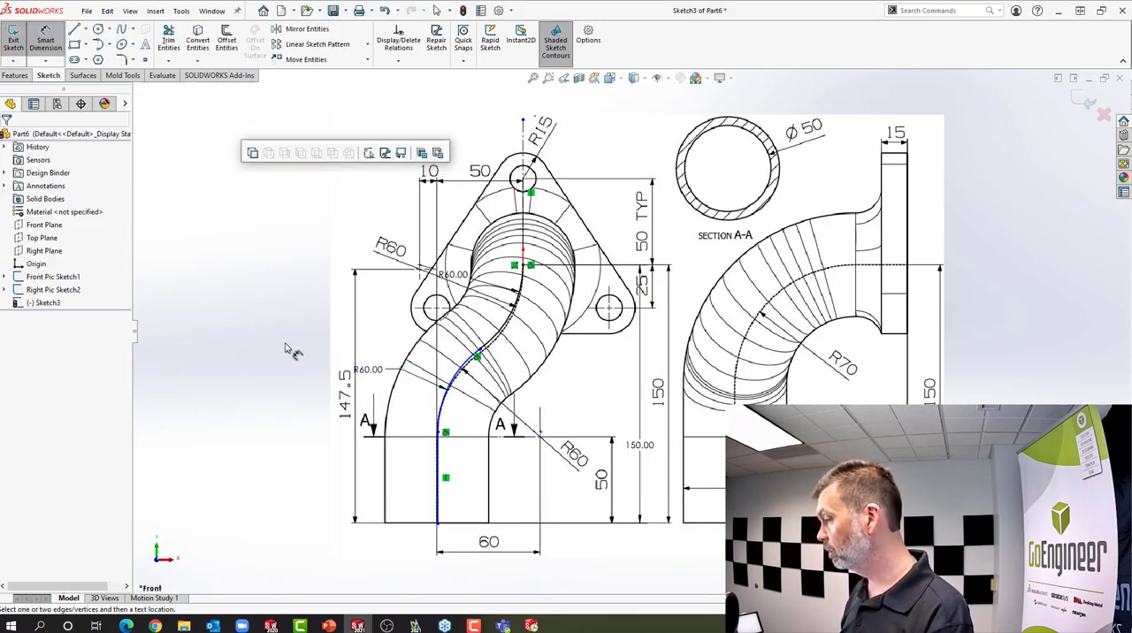
Add a driven horizontal dimension between the vertical line and the lower arc's center, placed beneath the picture's 60 dimension
click(445, 493)
click(541, 433)
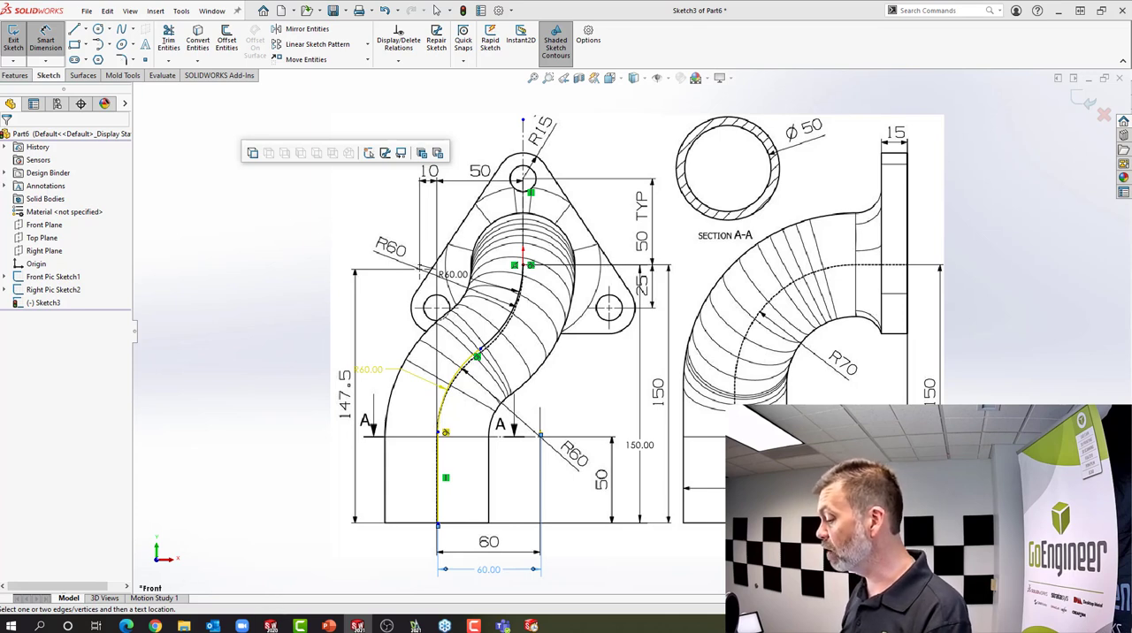
key(Return)
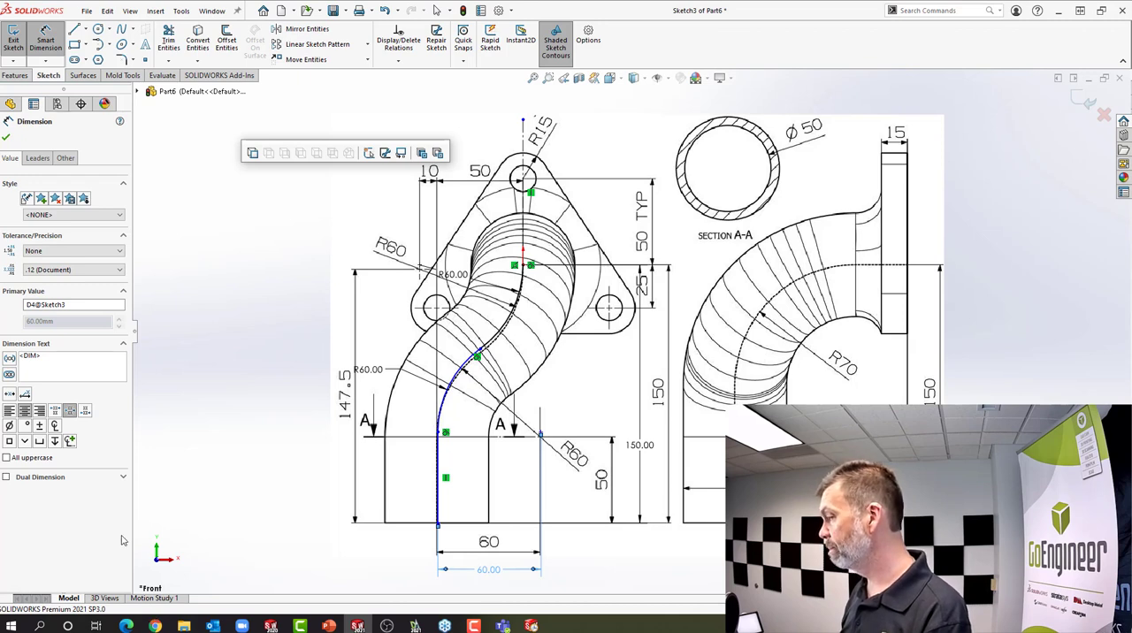
Leave the dimension tool and move the junction of the lower arc and vertical line onto the picture's pipe centerline
right_click(202, 378)
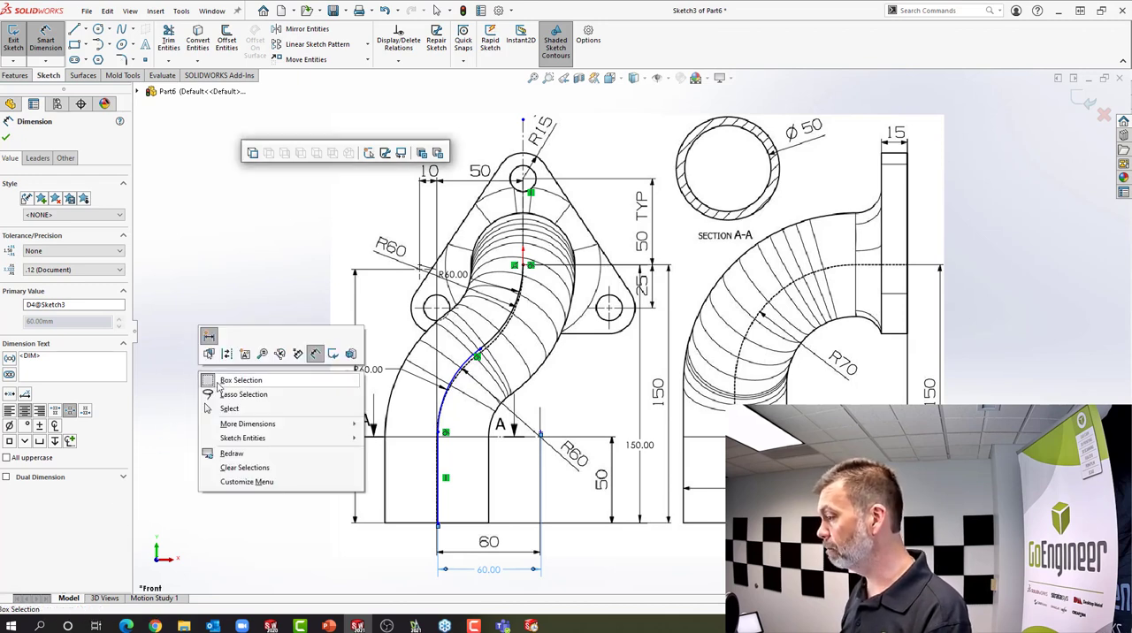
click(226, 409)
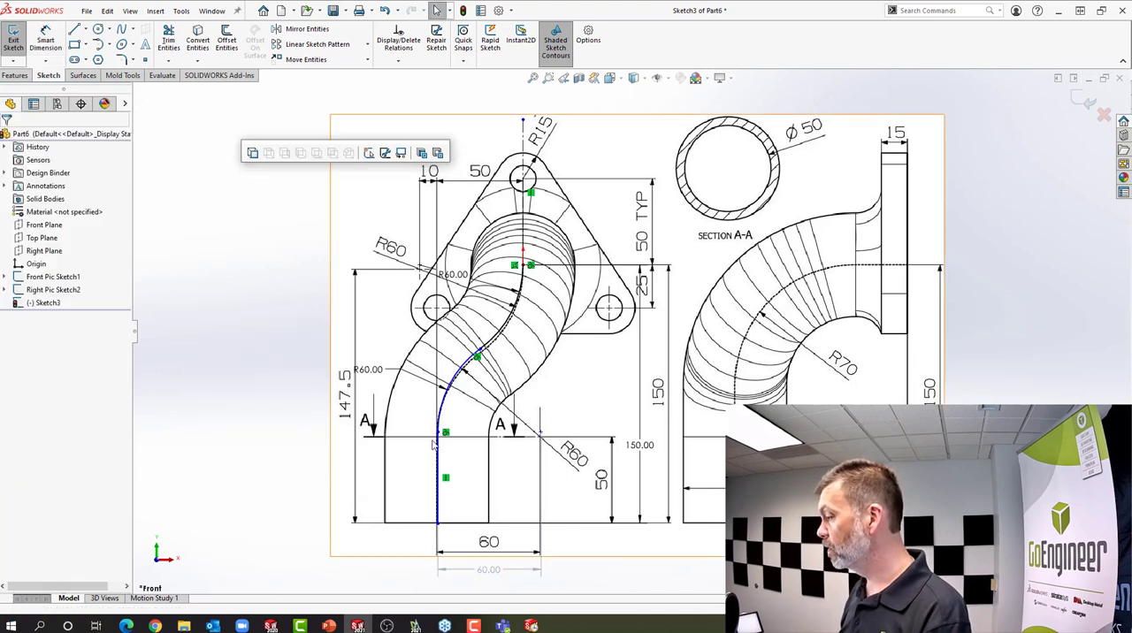
mouse_move(434, 447)
mouse_down()
mouse_move(407, 482)
mouse_move(504, 440)
mouse_move(553, 442)
mouse_move(412, 455)
mouse_move(460, 451)
mouse_move(446, 455)
mouse_up()
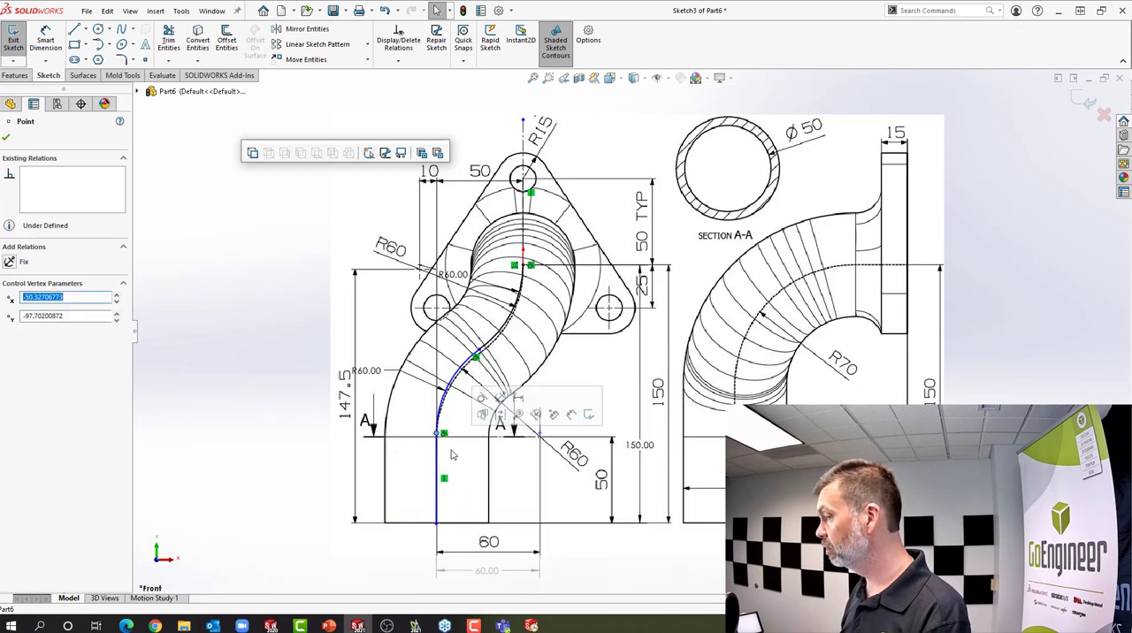
Dimension the horizontal distance between the vertical construction line and the path's lower vertical line to 50 mm, and leave the dimension tool
click(247, 369)
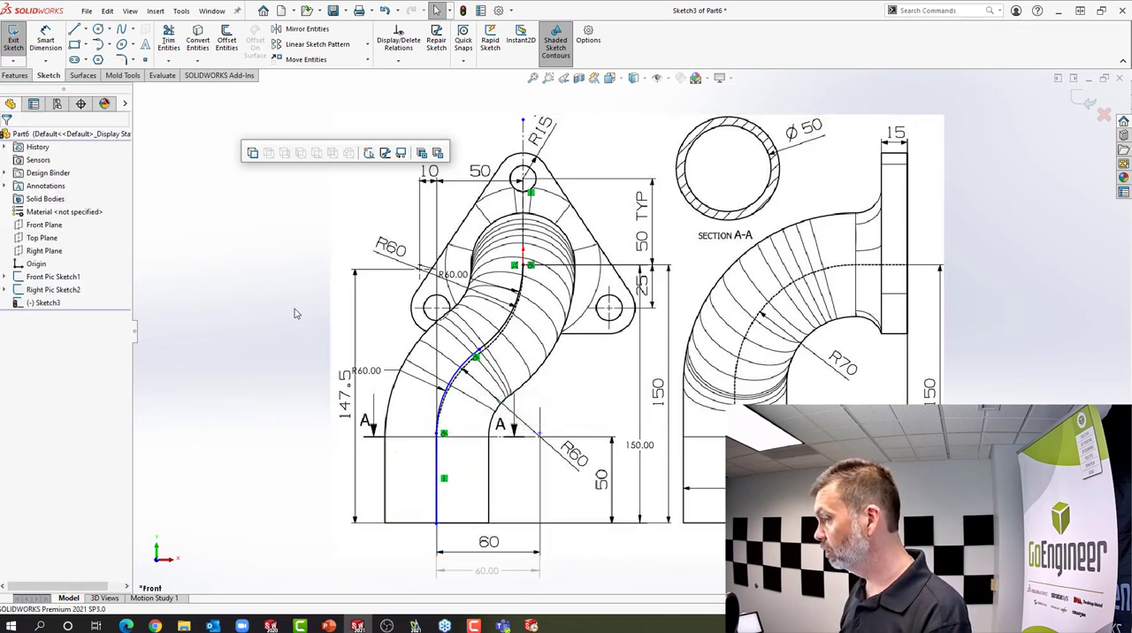
click(45, 40)
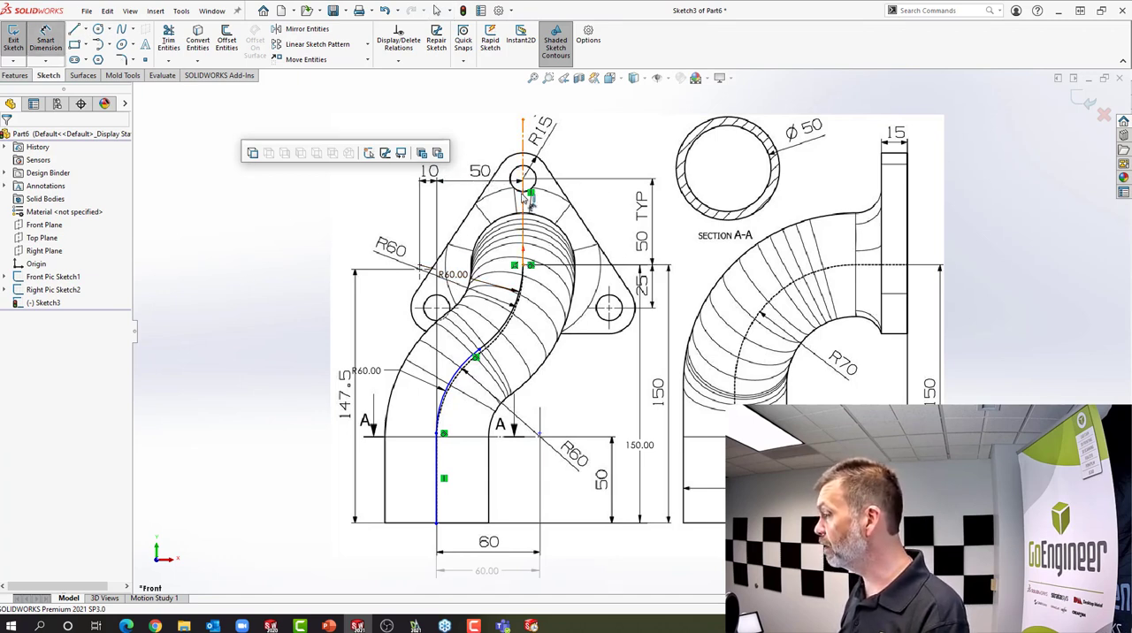
click(529, 246)
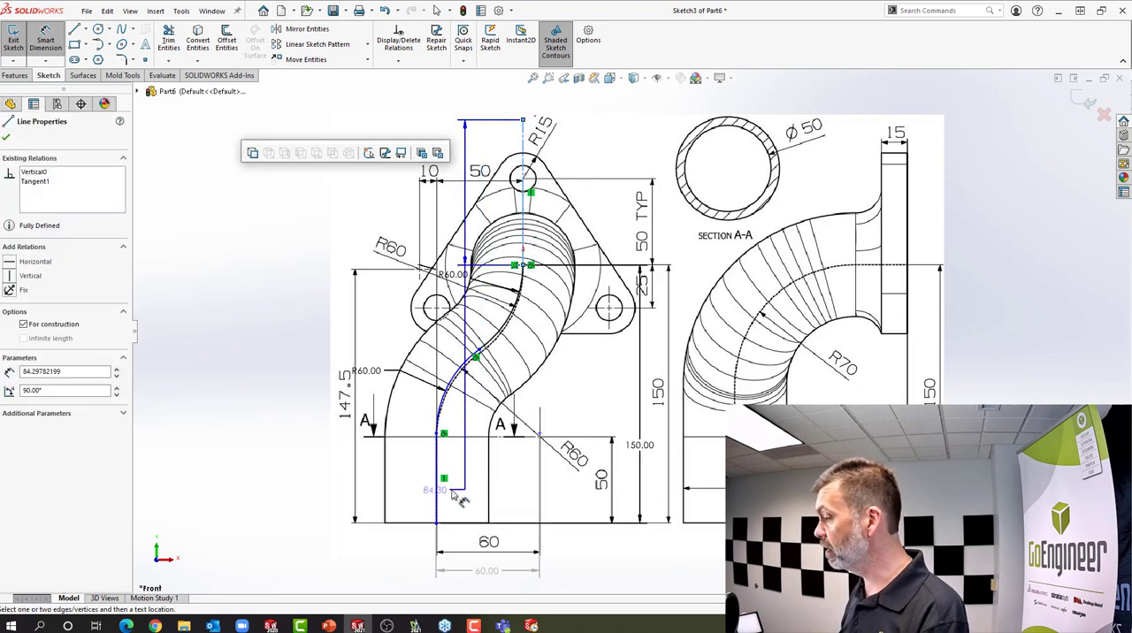
click(439, 493)
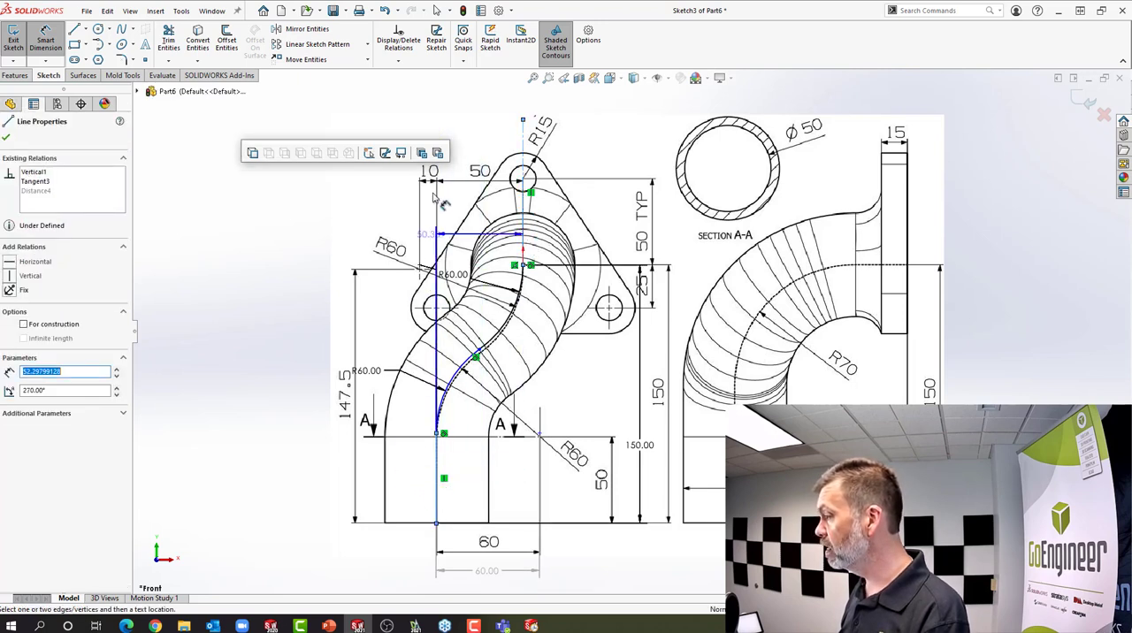
click(470, 129)
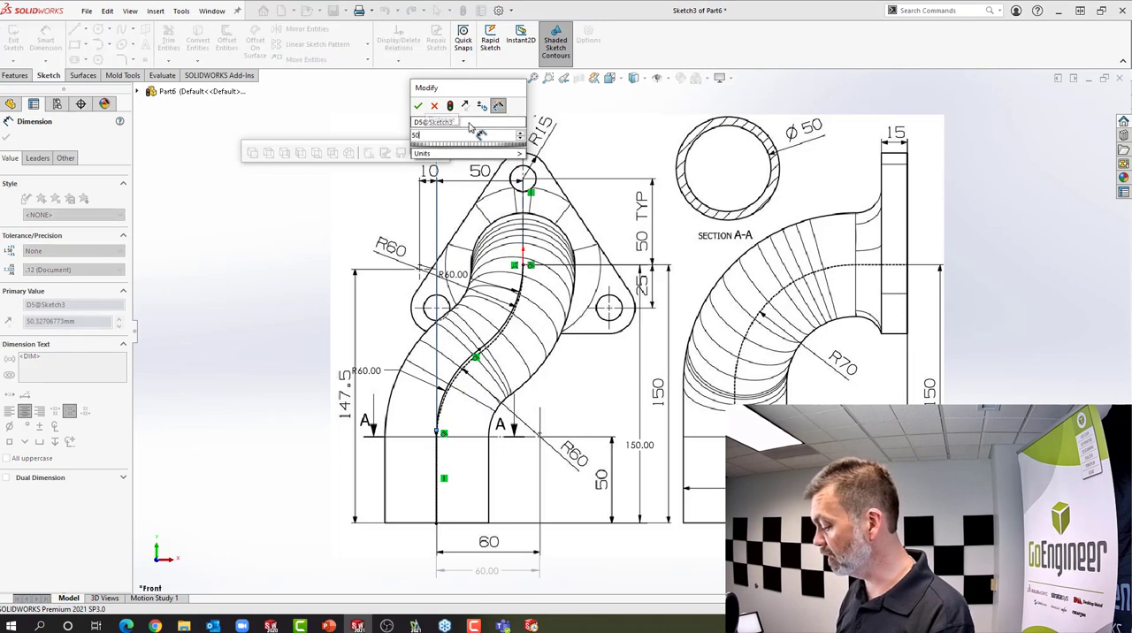
text(50)
key(Return)
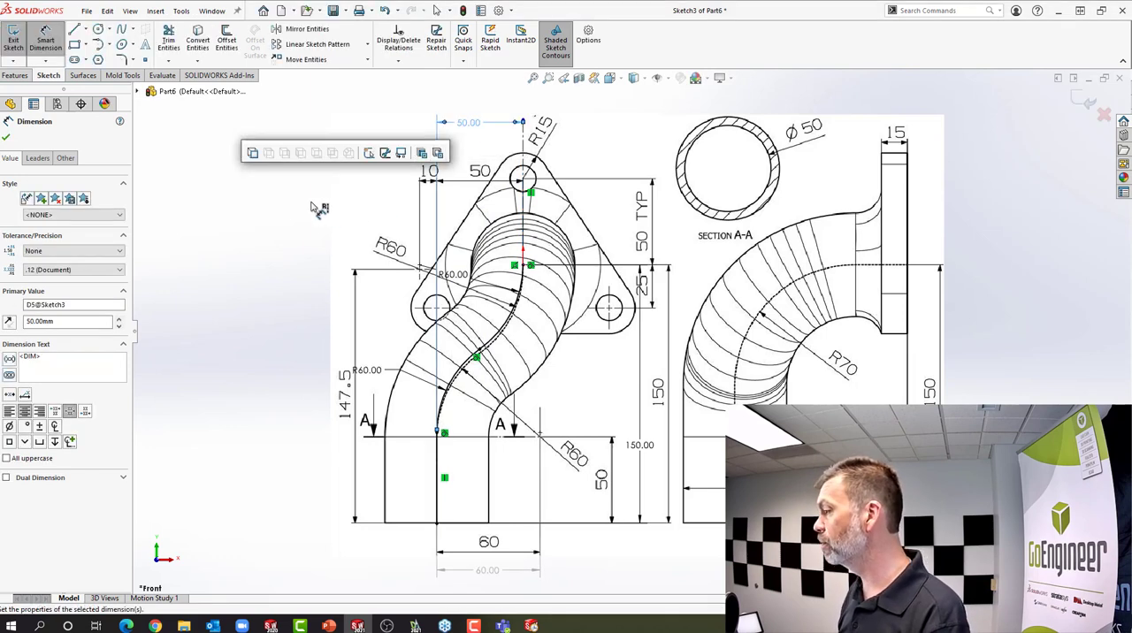
right_click(315, 211)
click(337, 241)
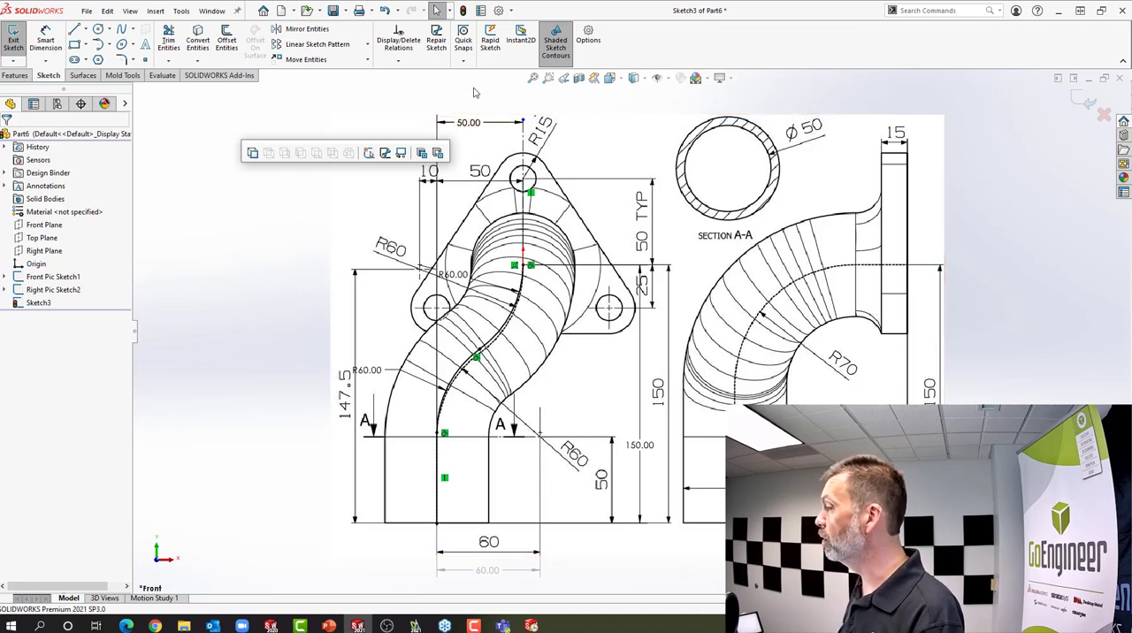
Close the front path sketch and start a new sketch on the Right Plane, shown in the right view
click(462, 11)
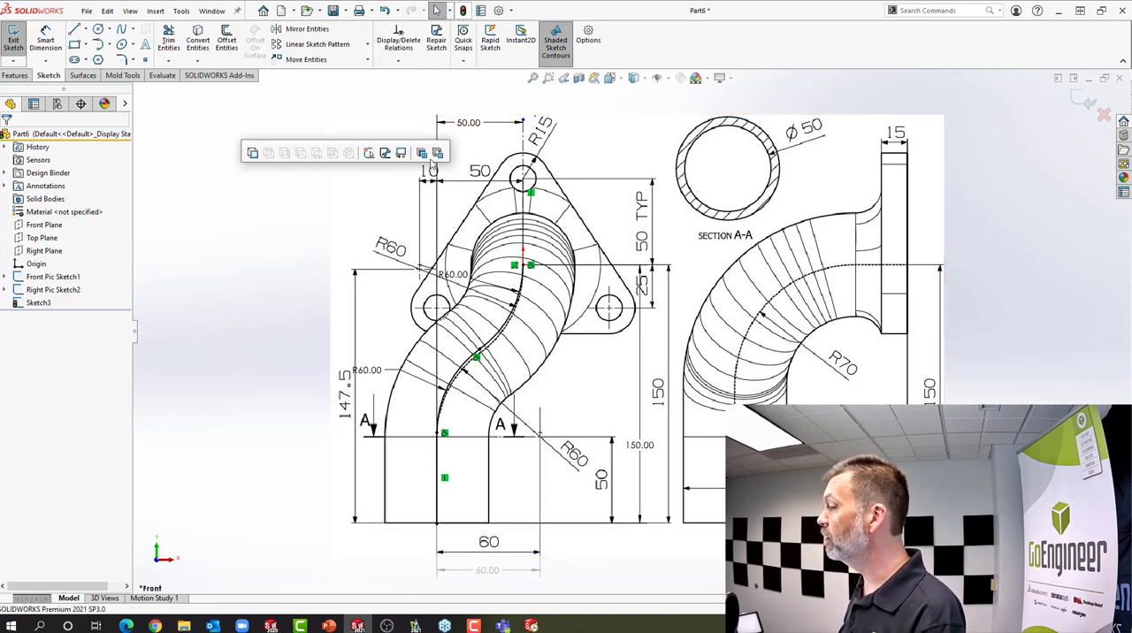
click(44, 251)
click(52, 231)
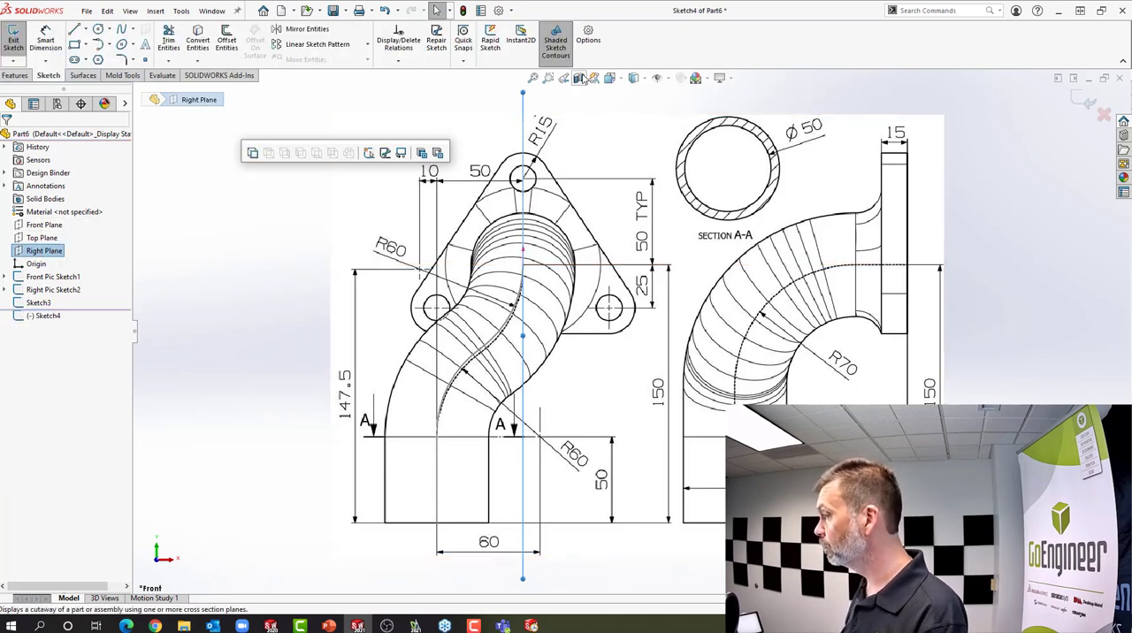
click(610, 79)
click(643, 130)
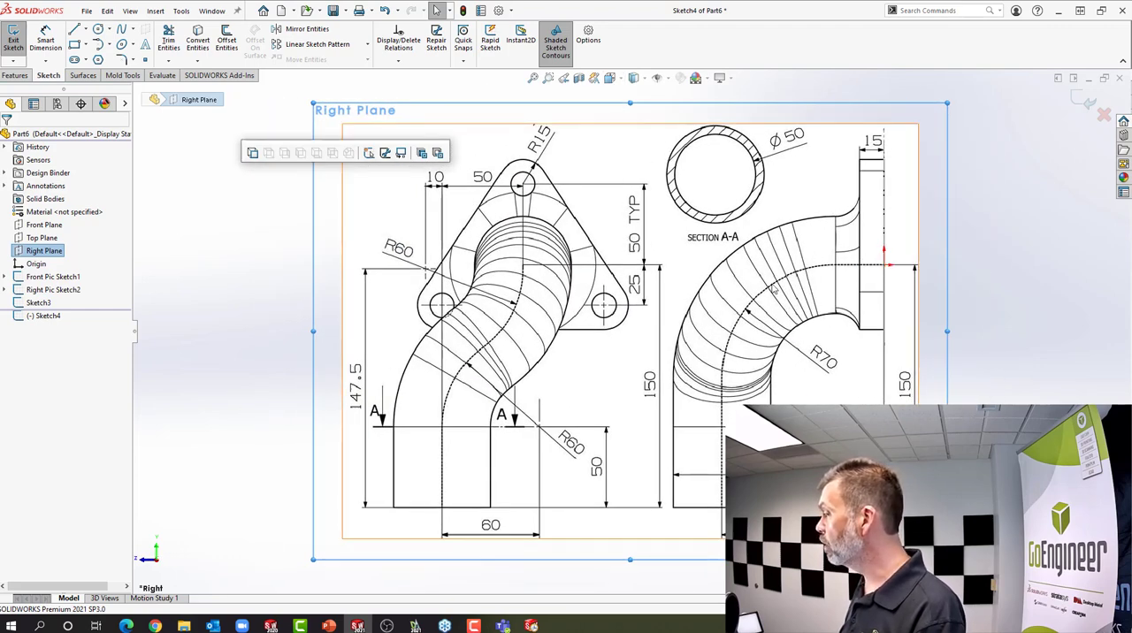
Trace the side-view pipe centerline from the origin with a 30 mm horizontal line, a tangent arc of about 70 mm radius and an 84 mm vertical line
key(s)
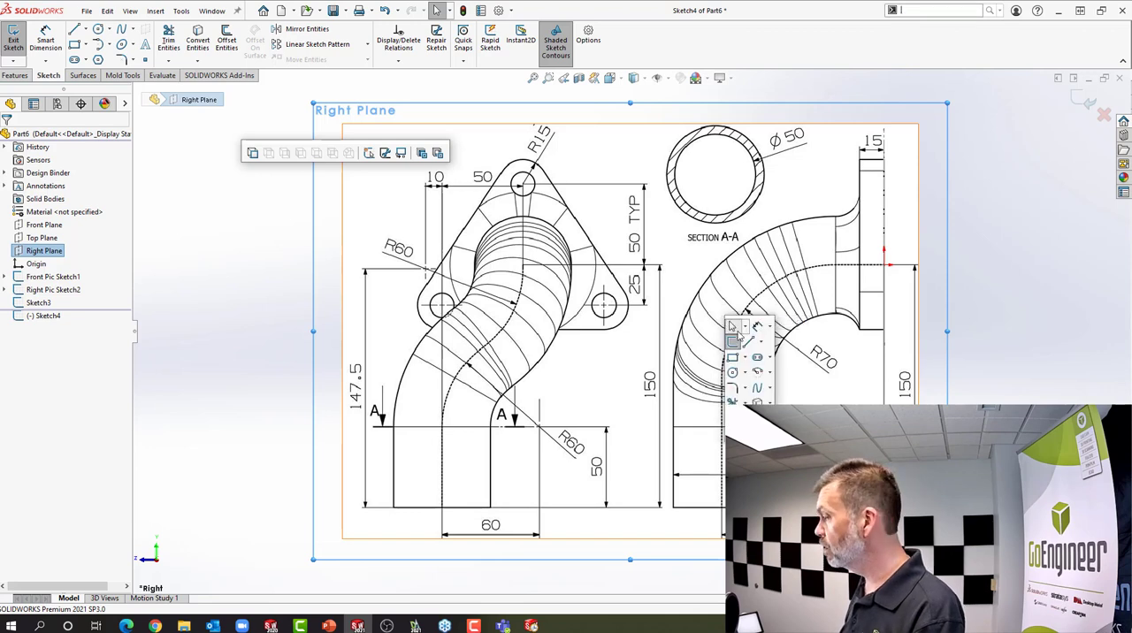
click(734, 327)
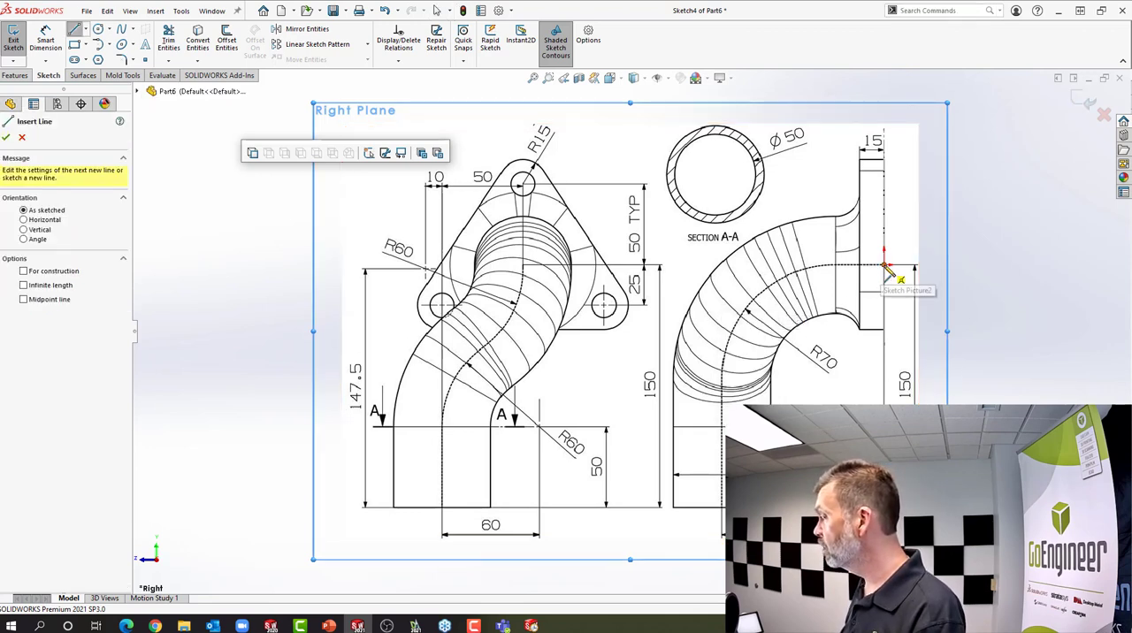
click(885, 265)
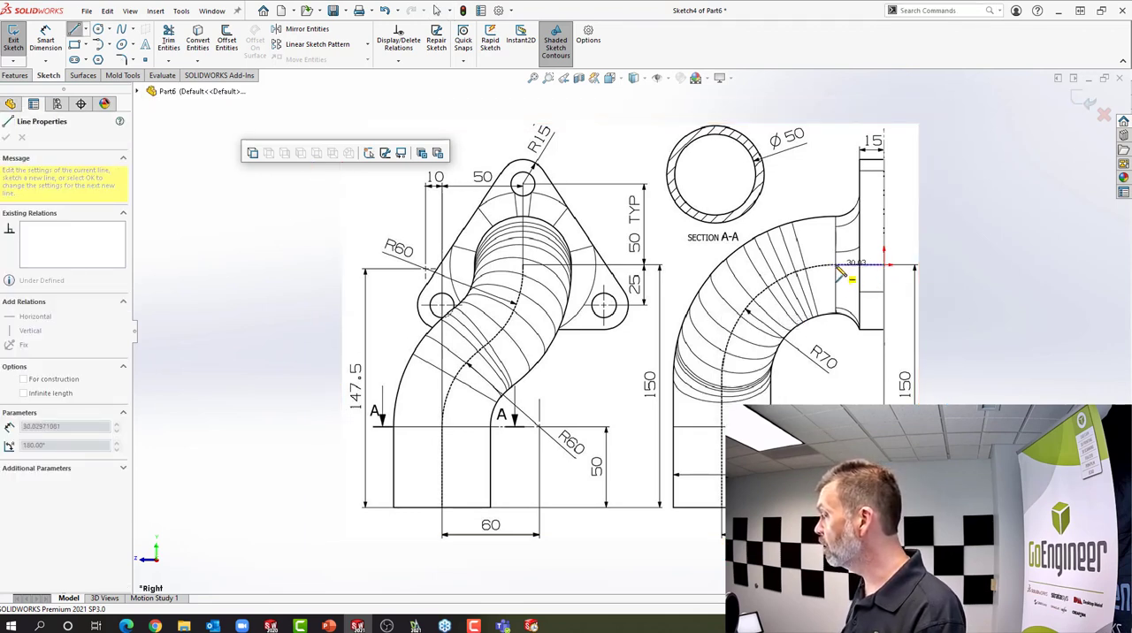
click(840, 271)
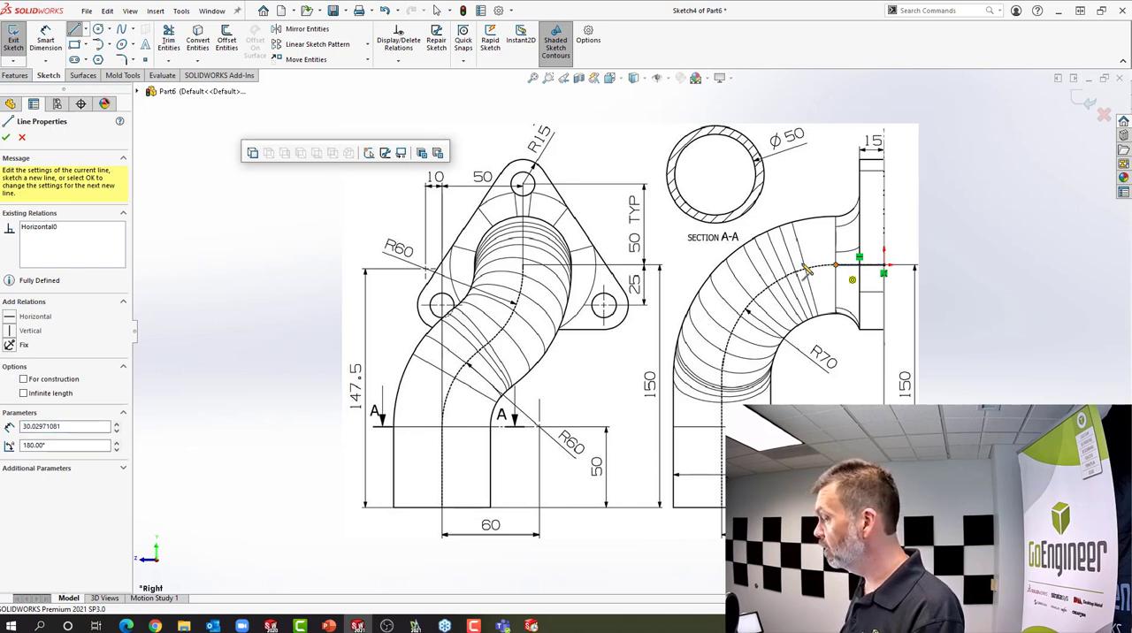
click(723, 380)
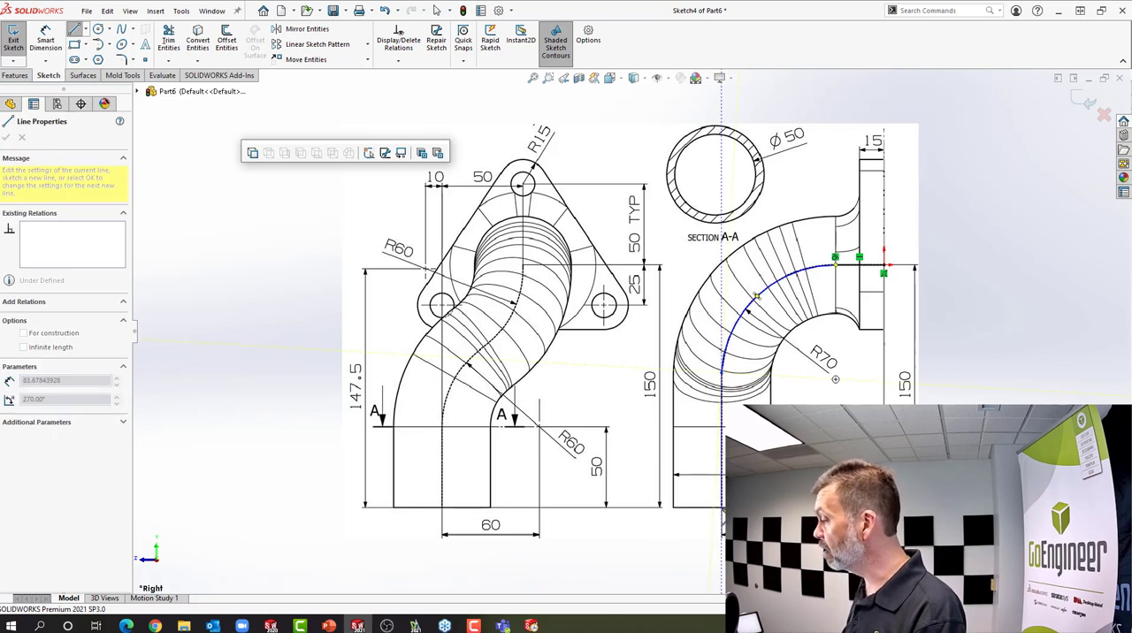
click(722, 508)
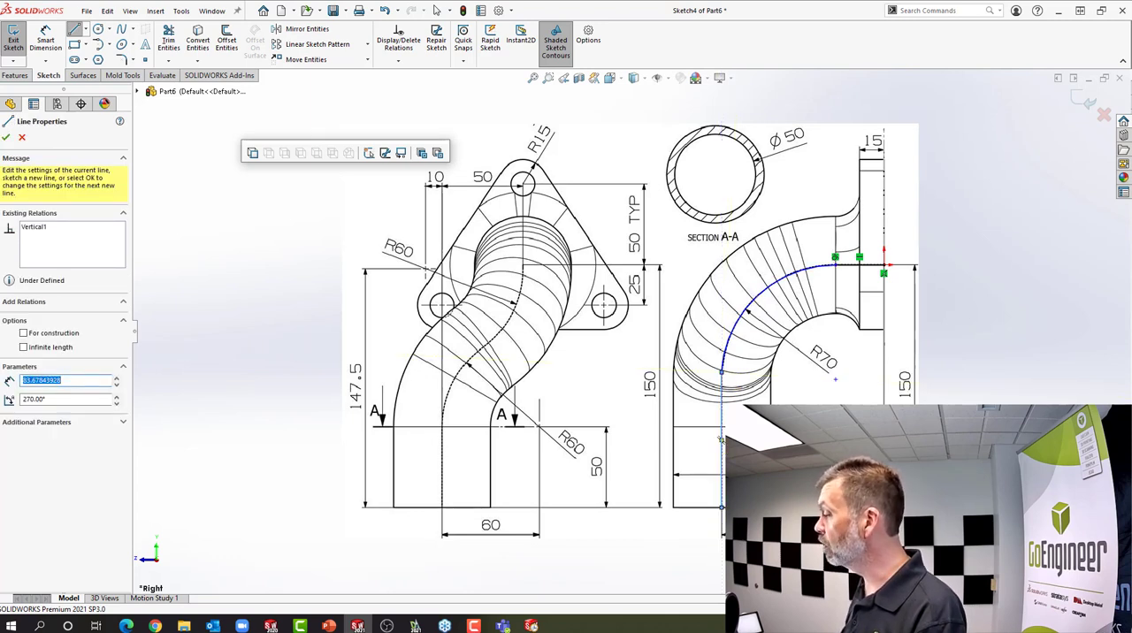
Dimension the side path arc's radius to 70 mm
key(w)
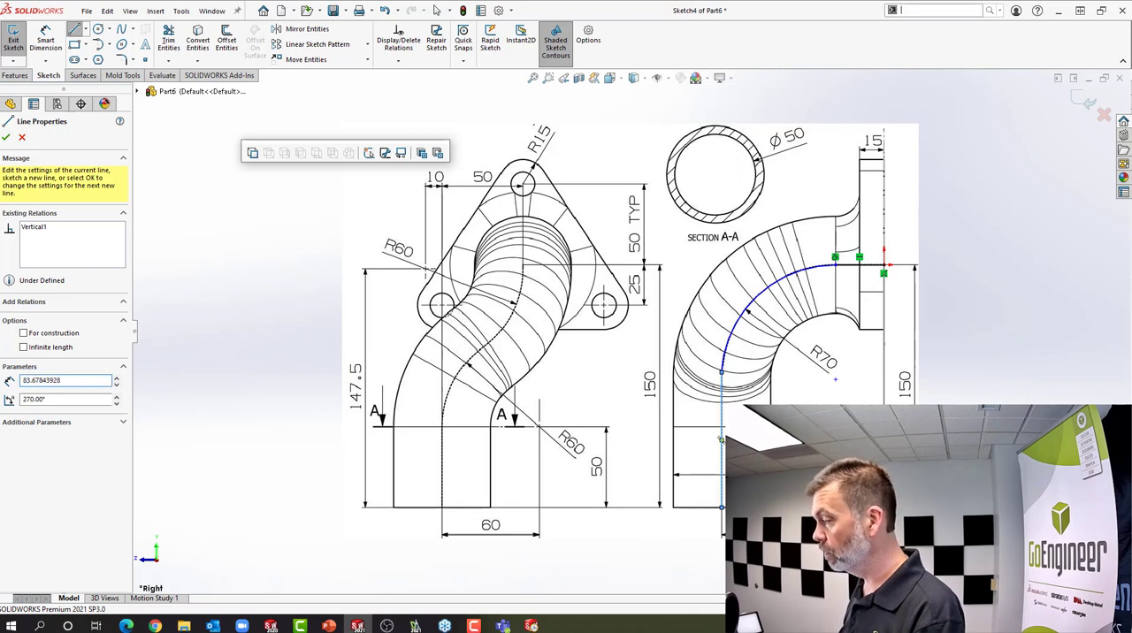
right_drag(799, 408, 800, 378)
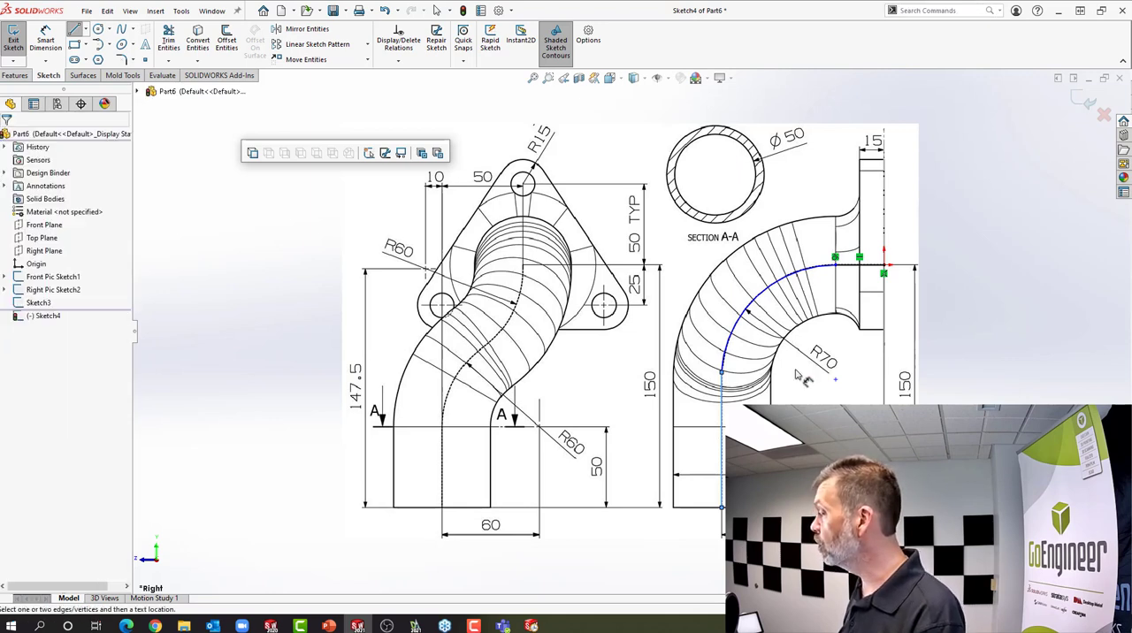
click(798, 281)
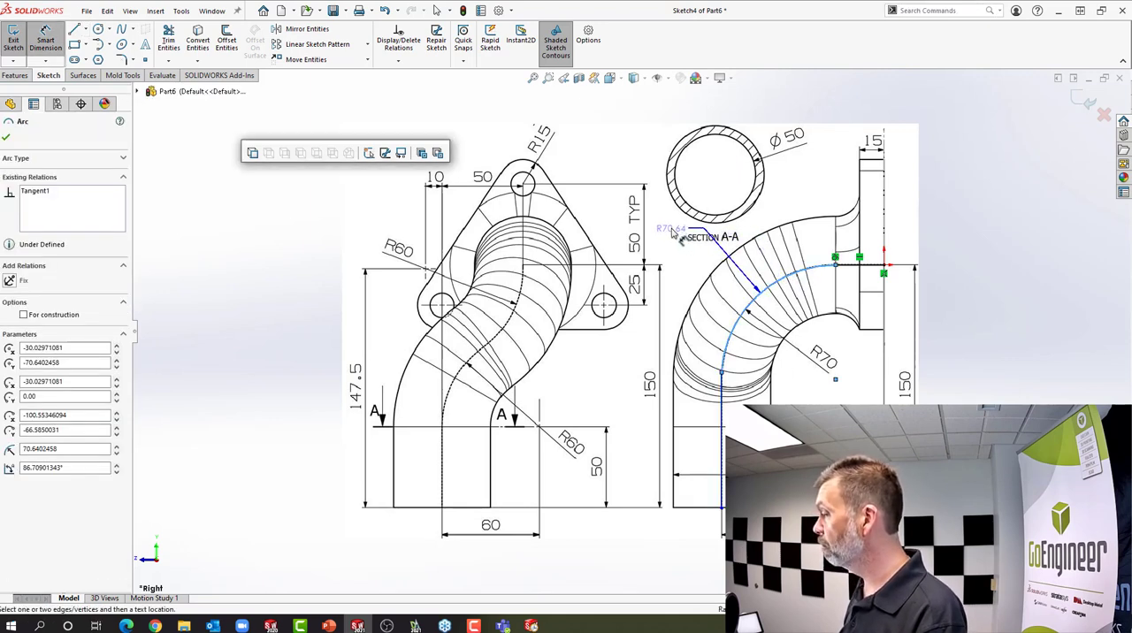
click(673, 231)
text(70)
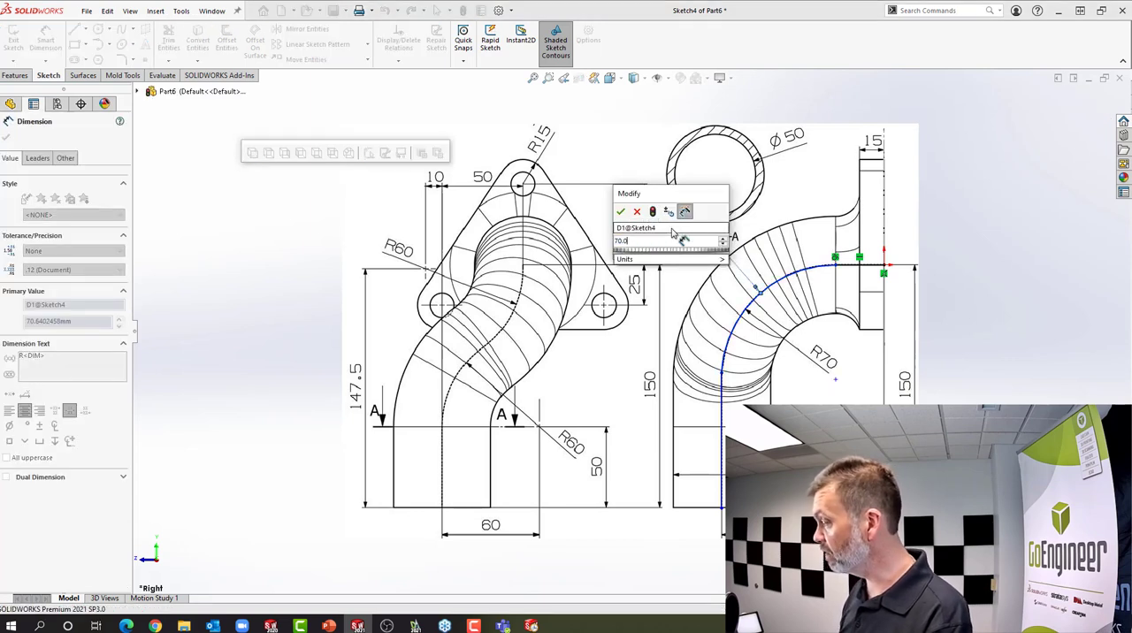
key(Return)
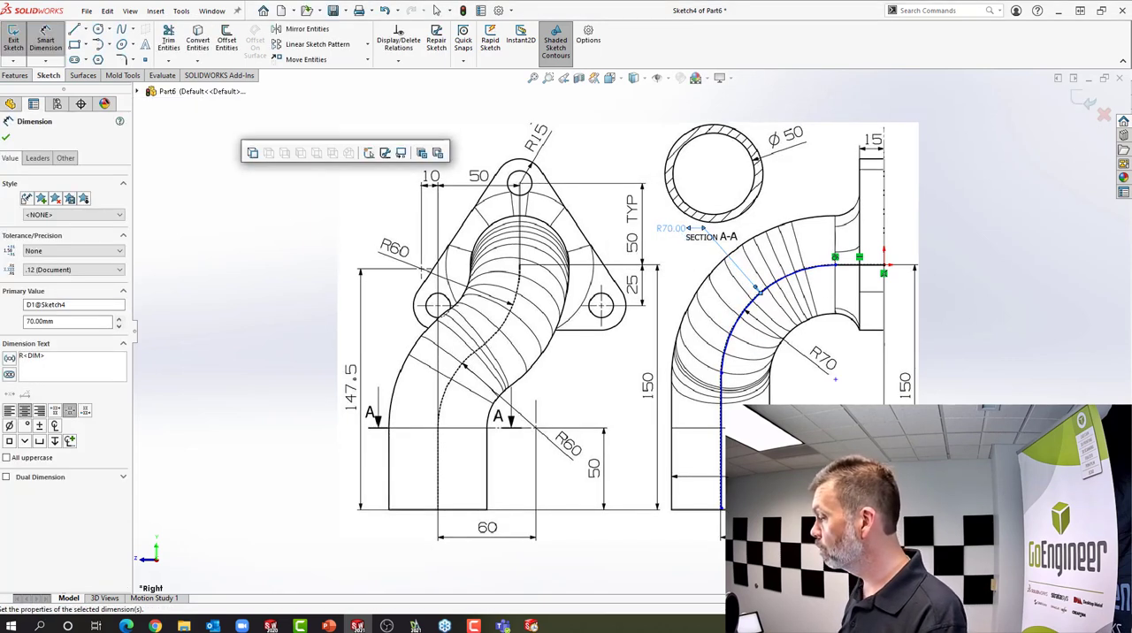
Dimension the horizontal distance between the side path's vertical line and the origin to 100 mm
click(722, 460)
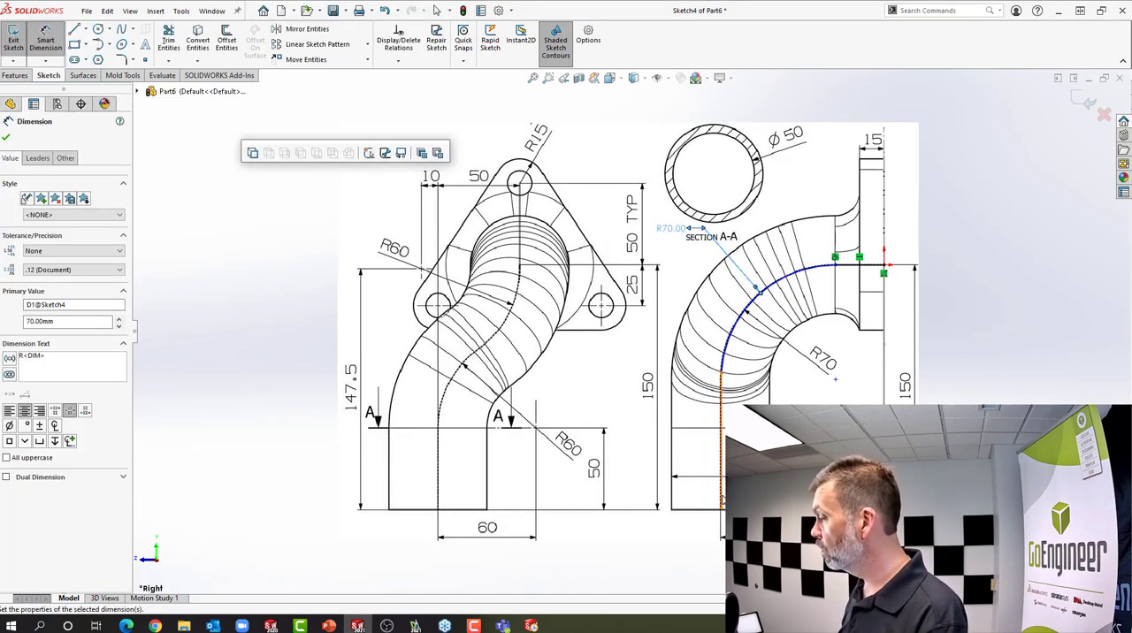
click(885, 265)
click(800, 491)
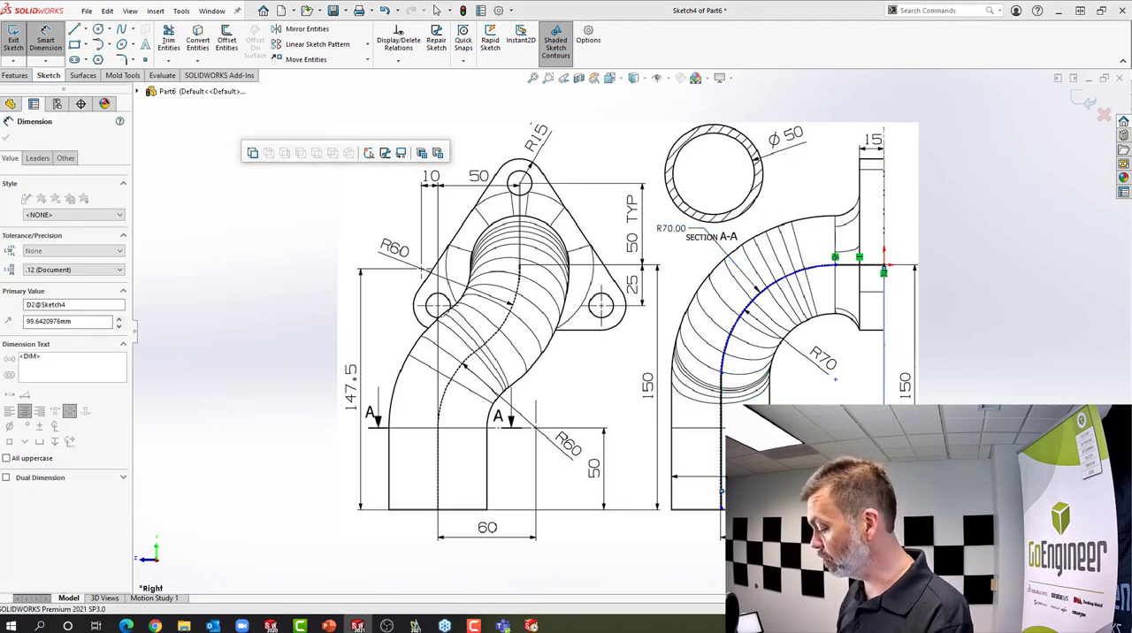
key(Return)
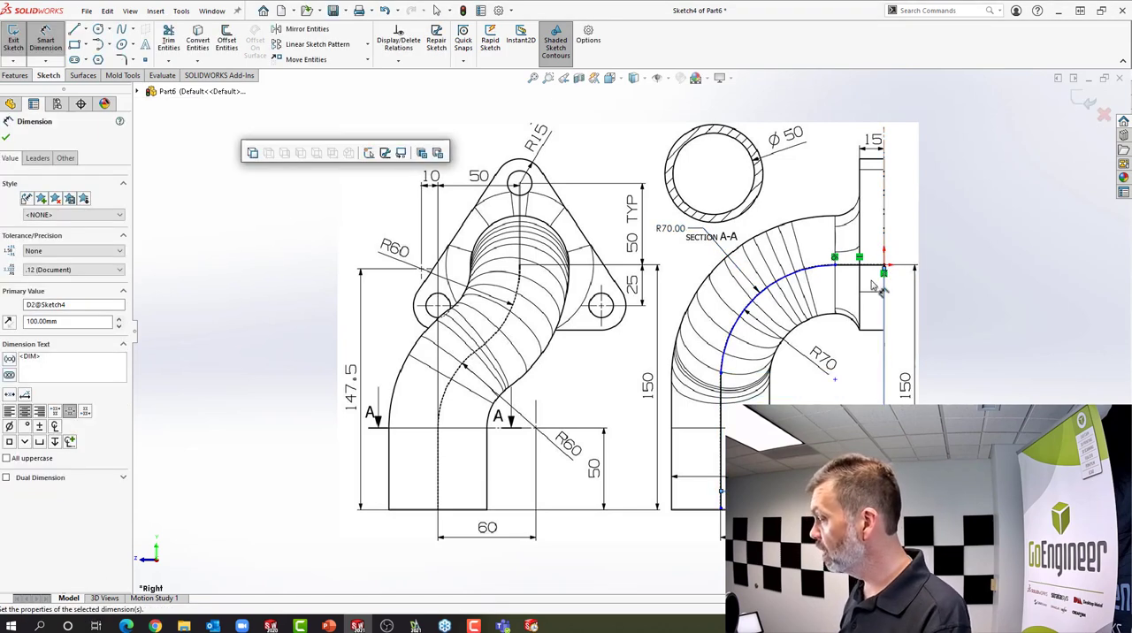
Dimension the vertical distance from the origin to the side path's lower endpoint to 150 mm, and leave the dimension tool
click(885, 266)
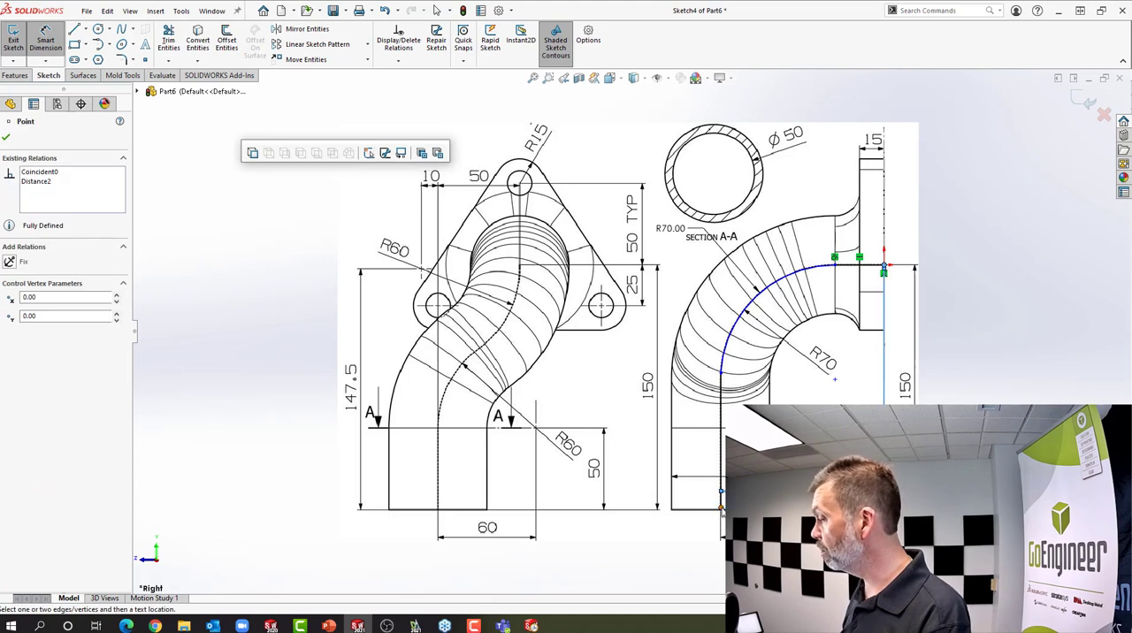
click(721, 508)
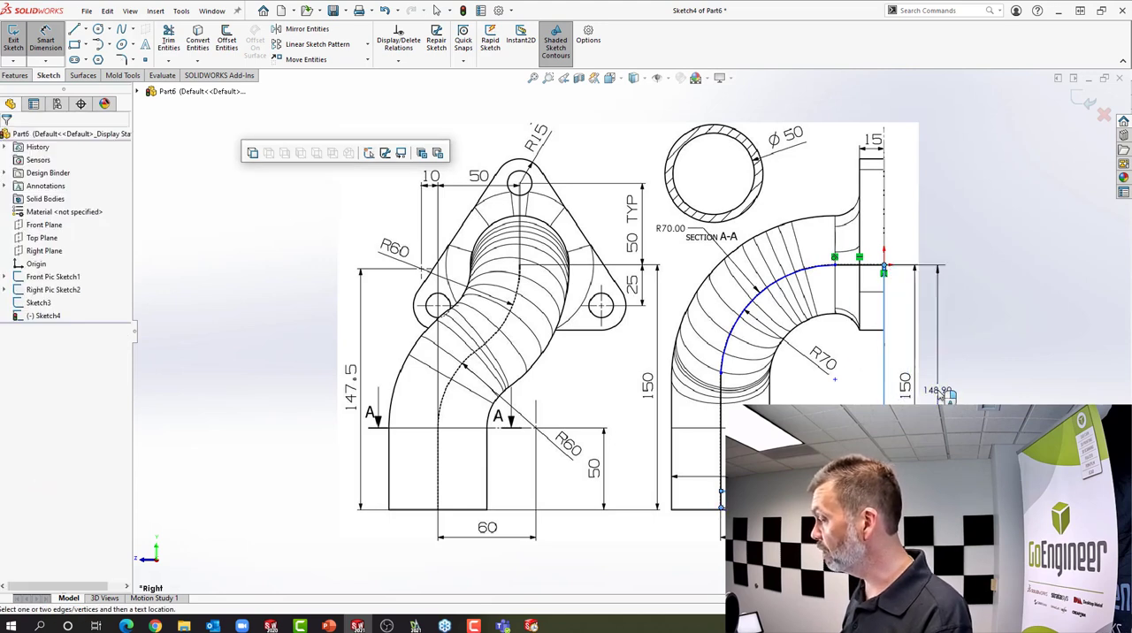
click(947, 394)
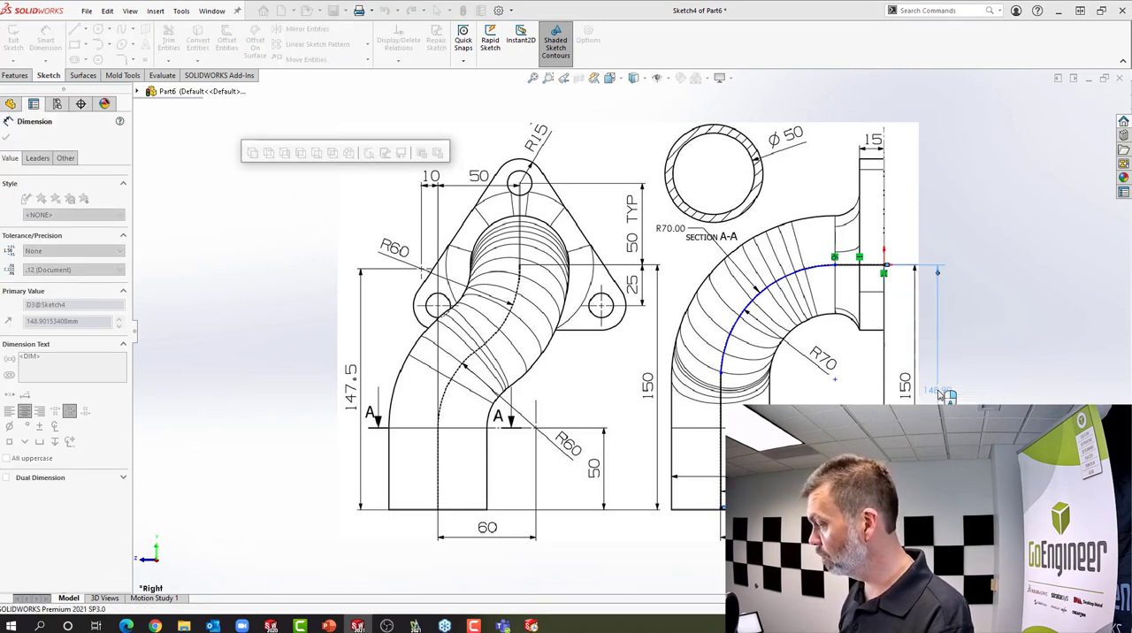
text(150)
key(Return)
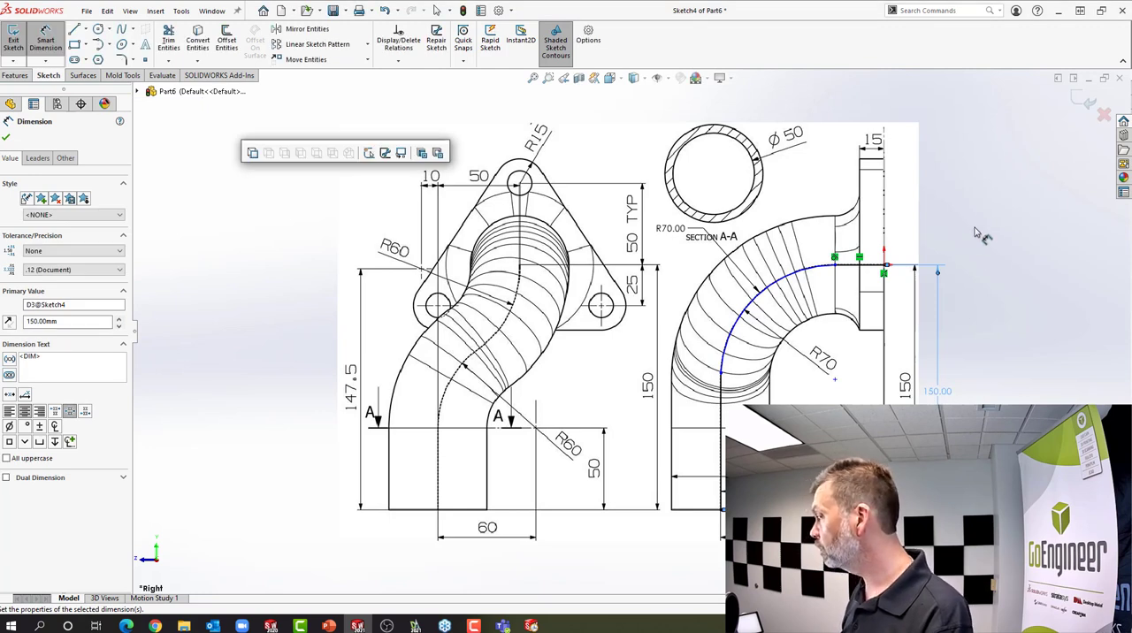
right_click(951, 239)
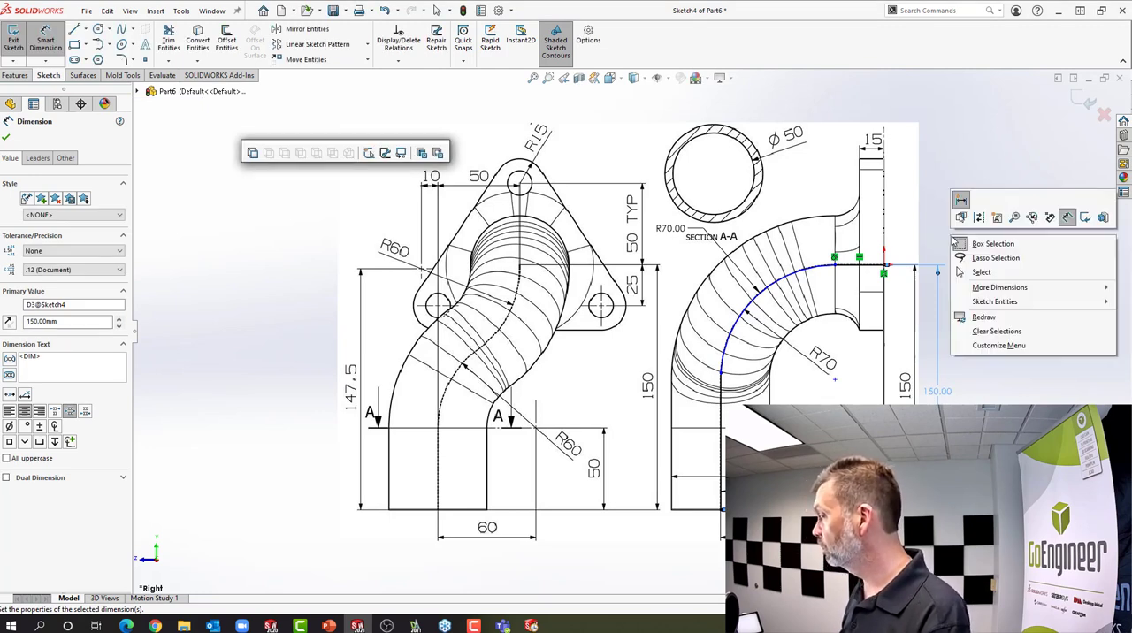
click(979, 271)
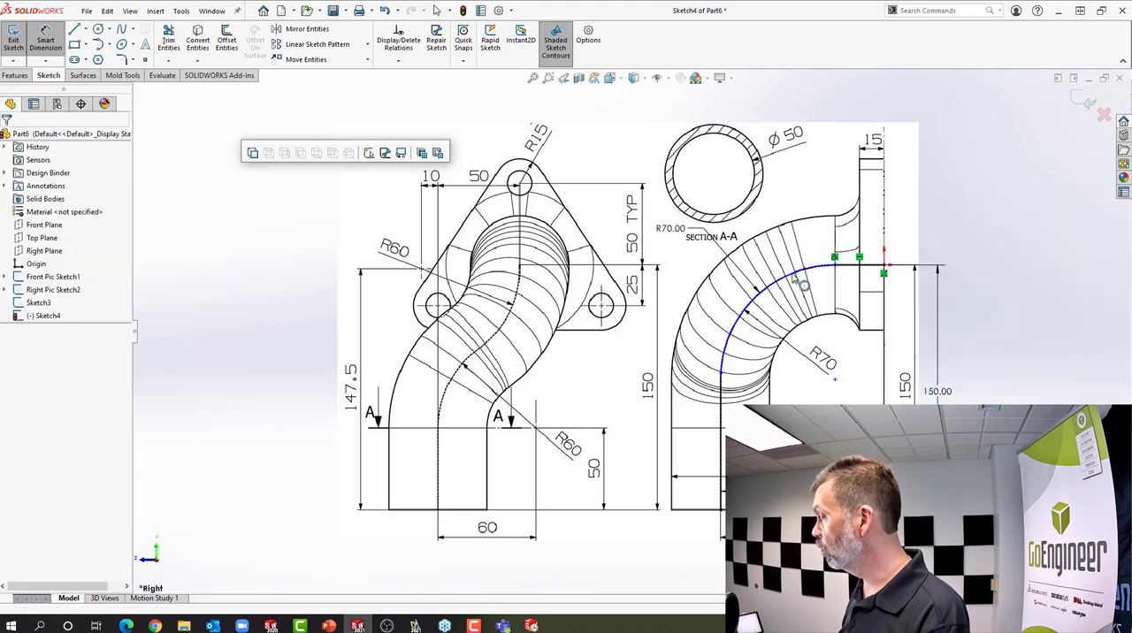
Shift the junction of the horizontal line and arc along the path, and make the arc tangent to the vertical line at their shared endpoint
drag(835, 259, 812, 266)
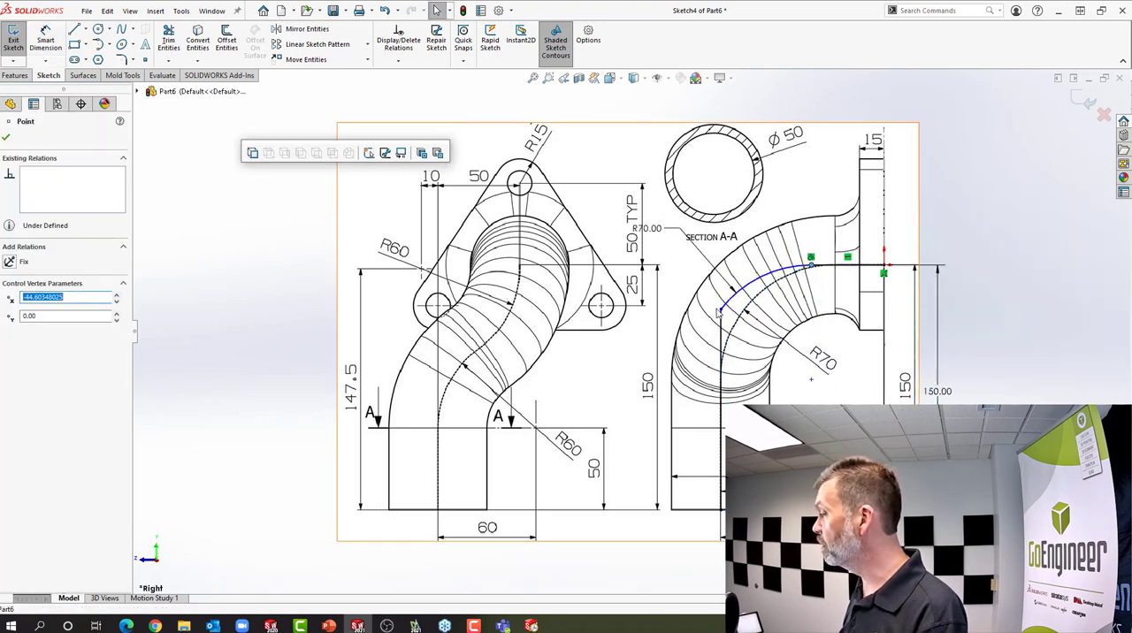
click(721, 306)
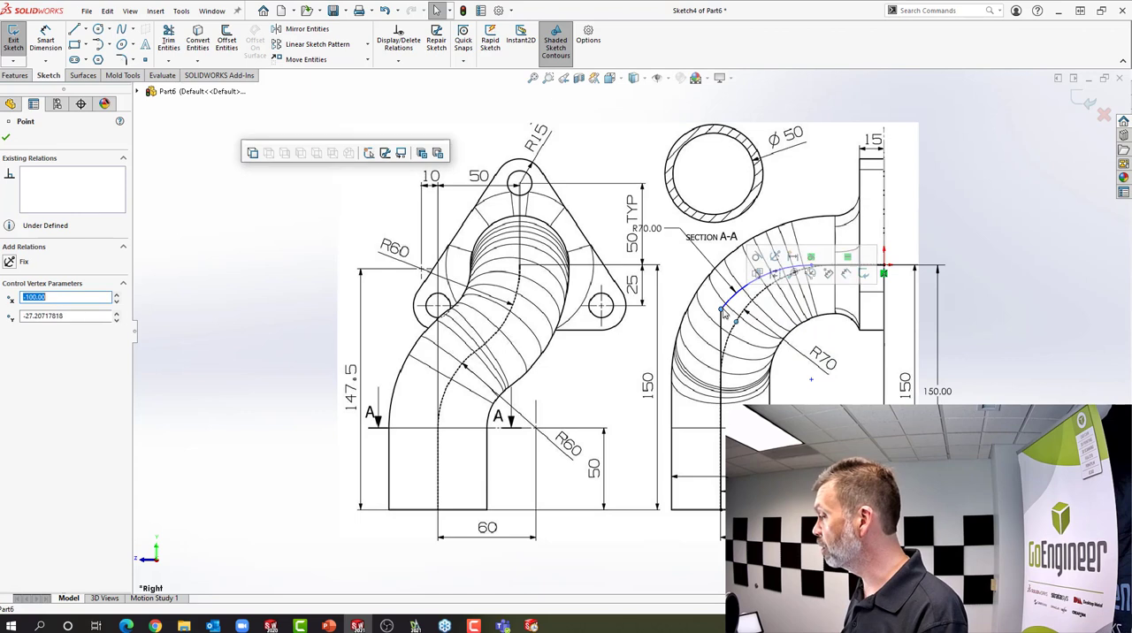
click(764, 262)
click(941, 181)
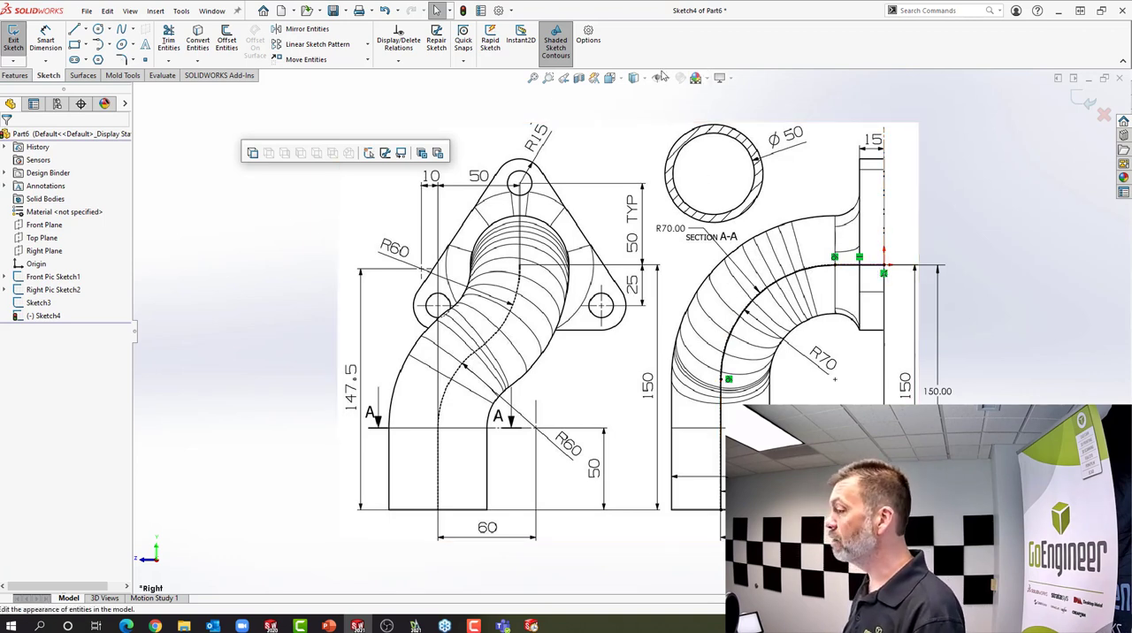
Switch to the front view and display the Line Format toolbar
click(609, 77)
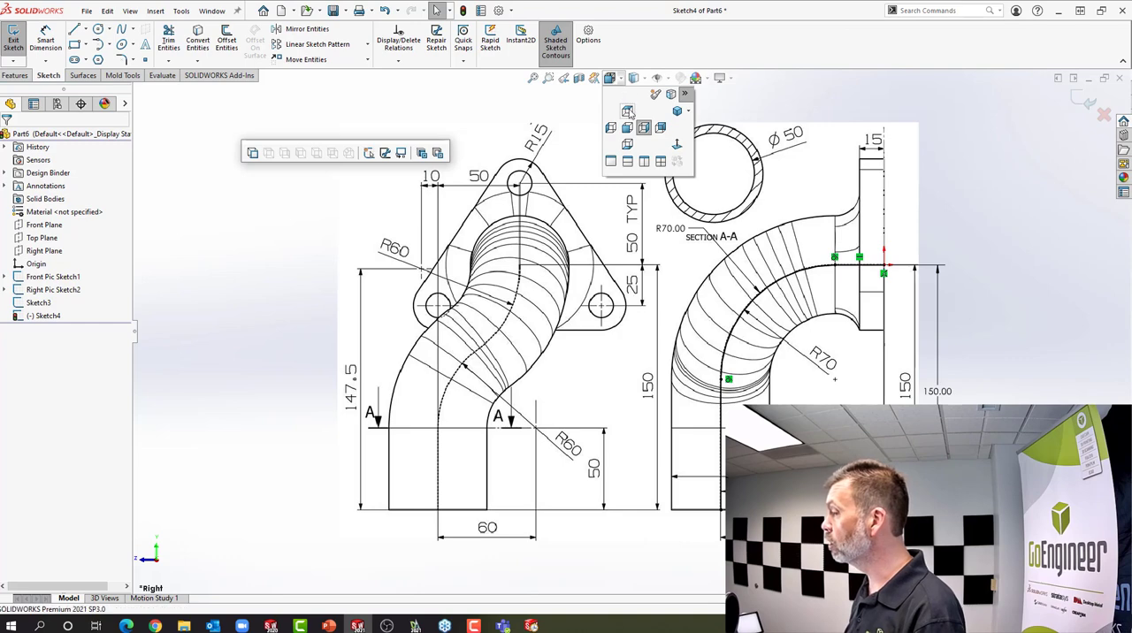
click(627, 144)
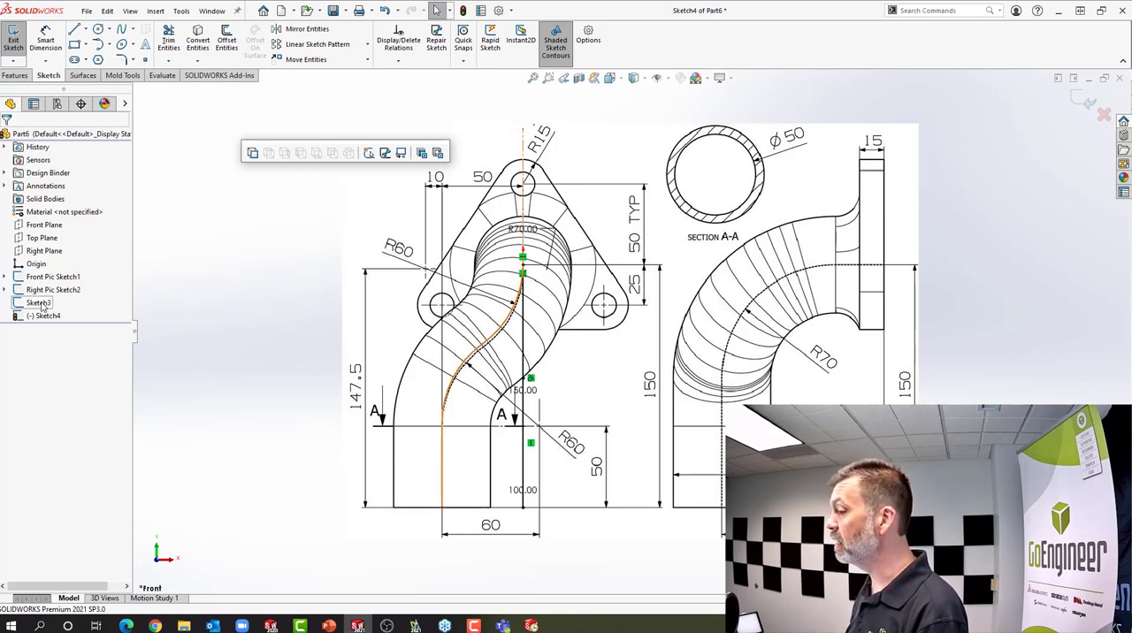
mouse_move(42, 307)
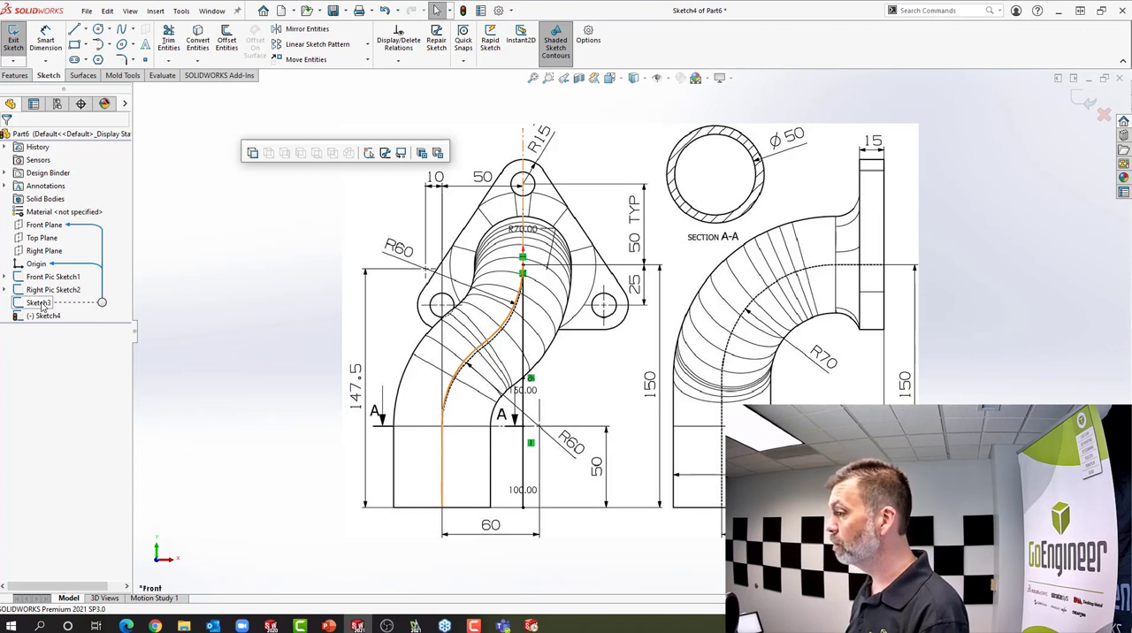
right_click(713, 46)
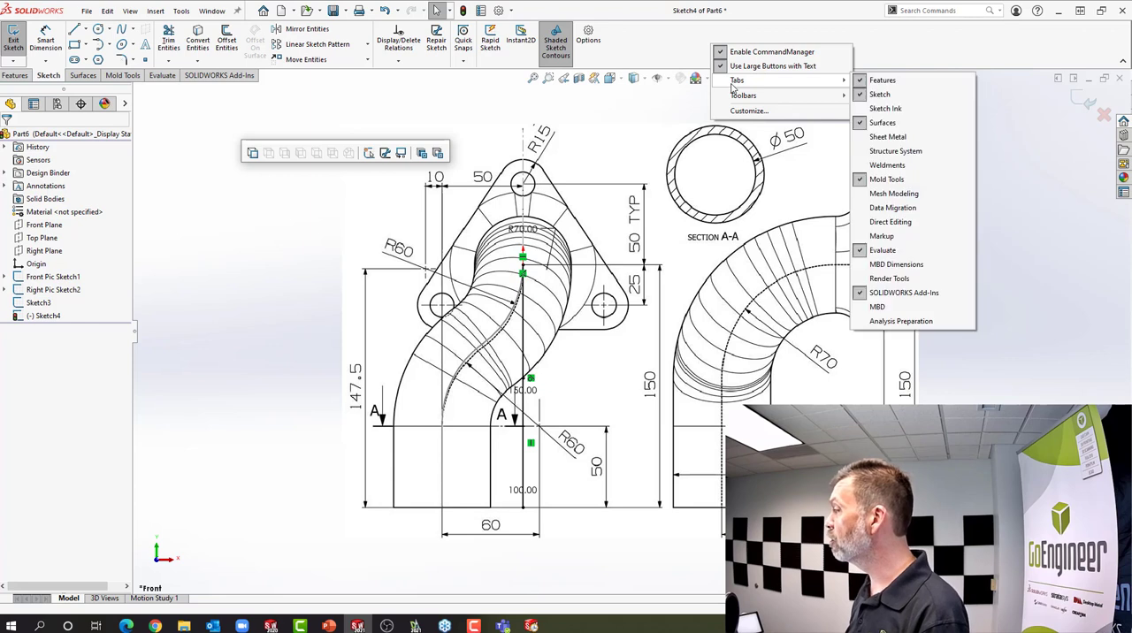
mouse_move(734, 97)
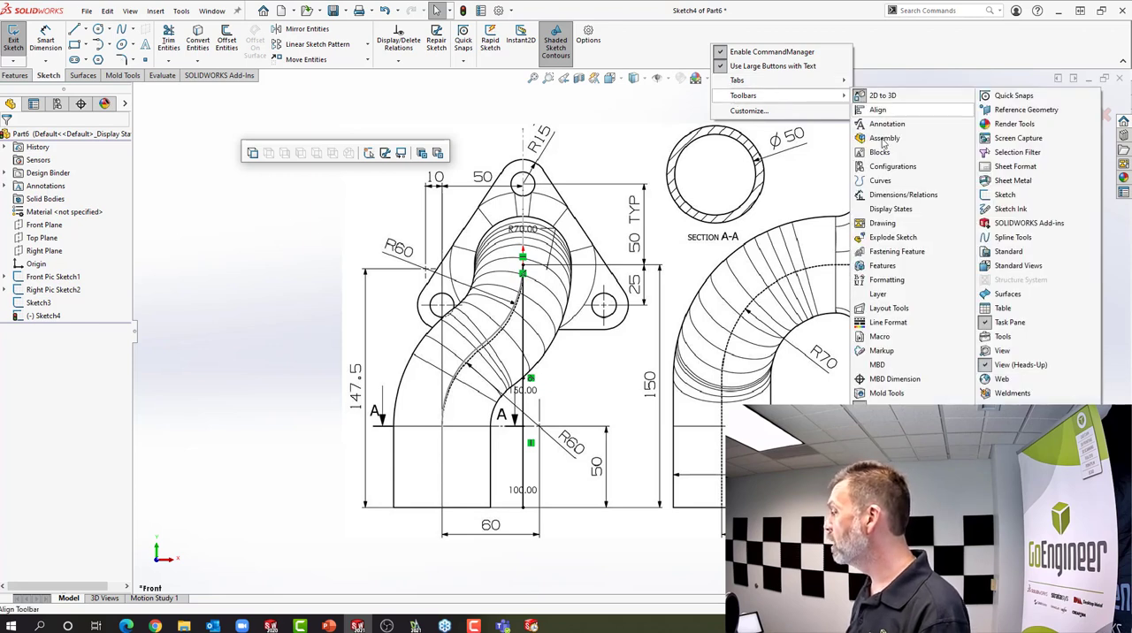
click(887, 323)
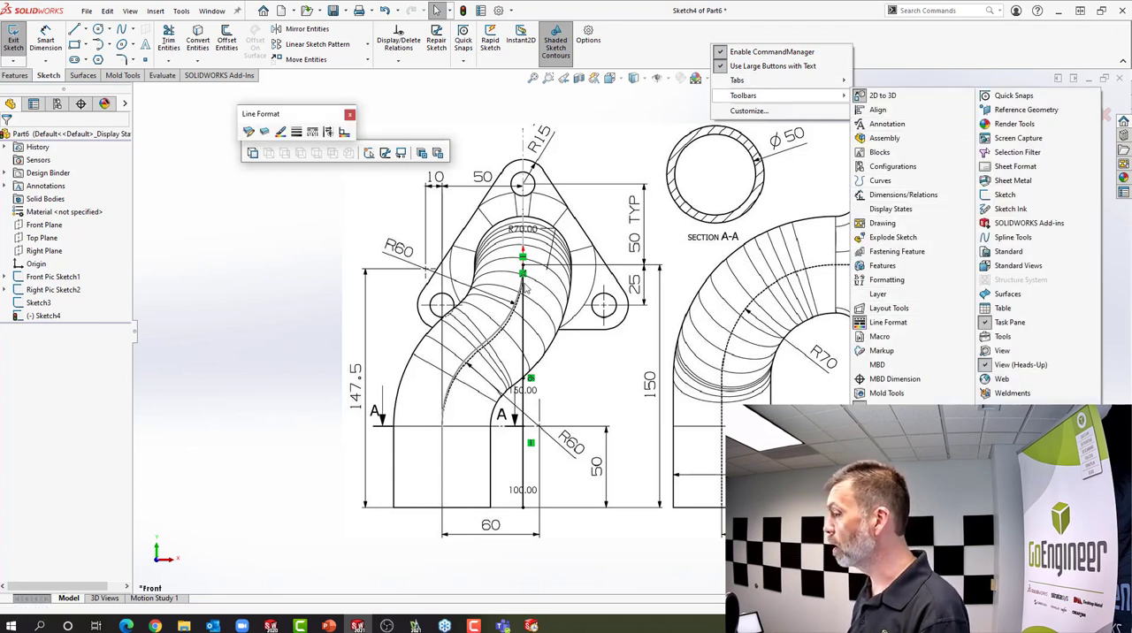
Set the sketch color of the front path's vertical line and both arcs in Sketch3 to red
click(39, 303)
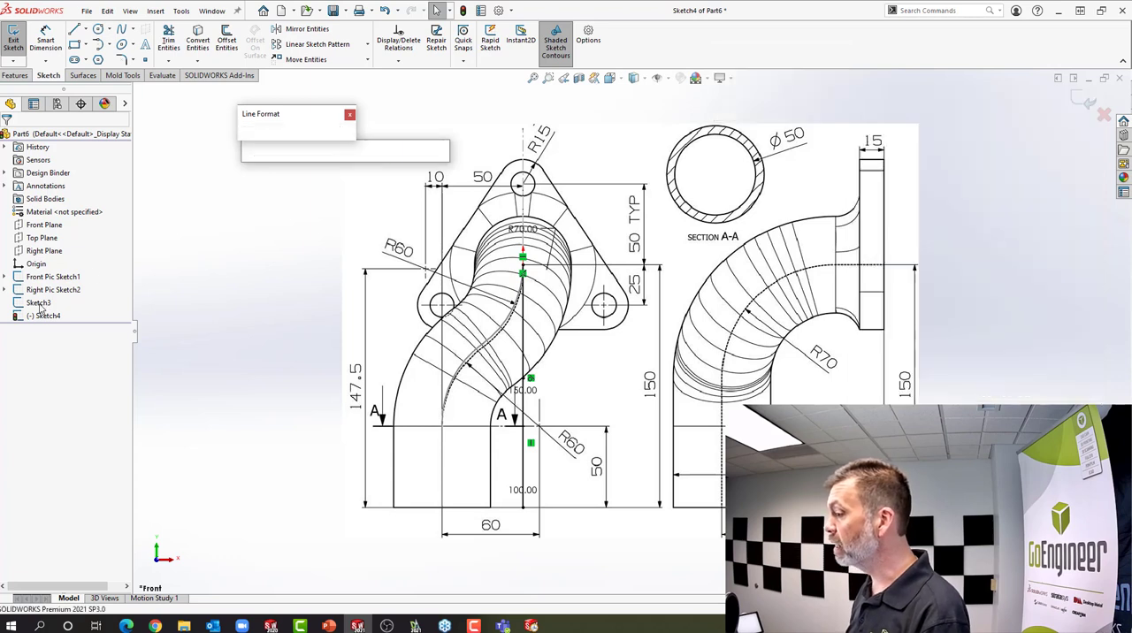
click(39, 302)
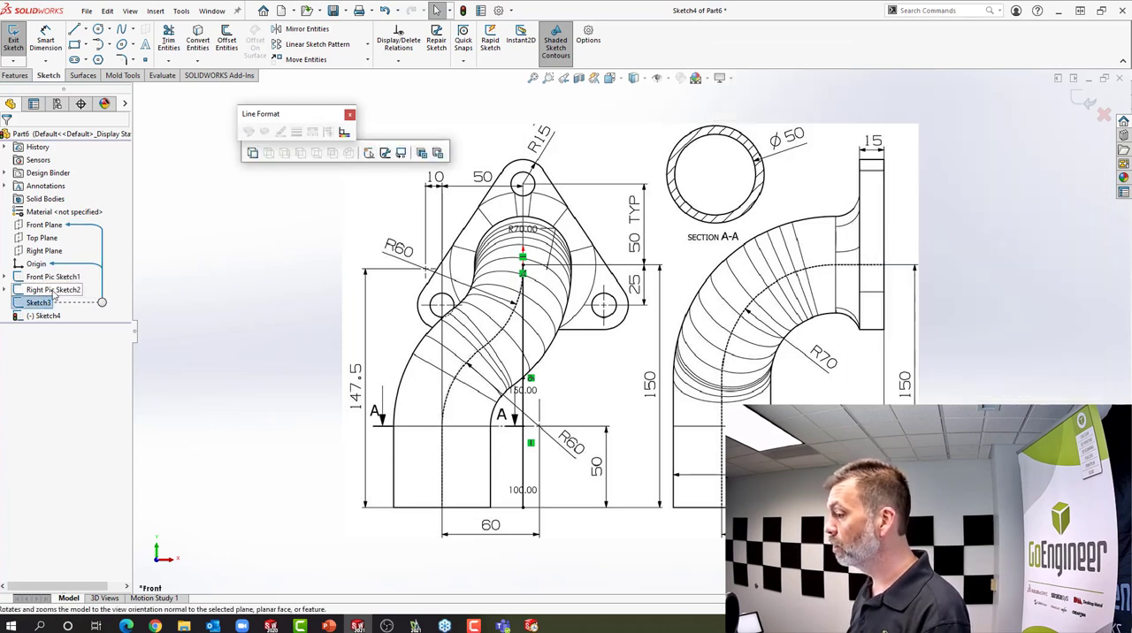
click(175, 268)
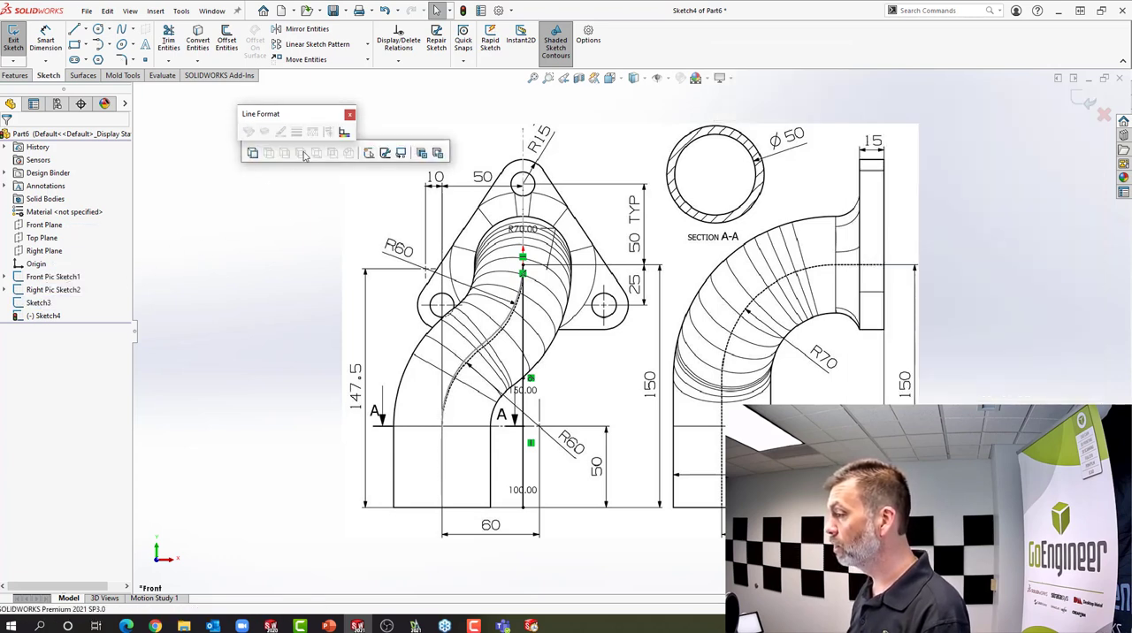
click(43, 302)
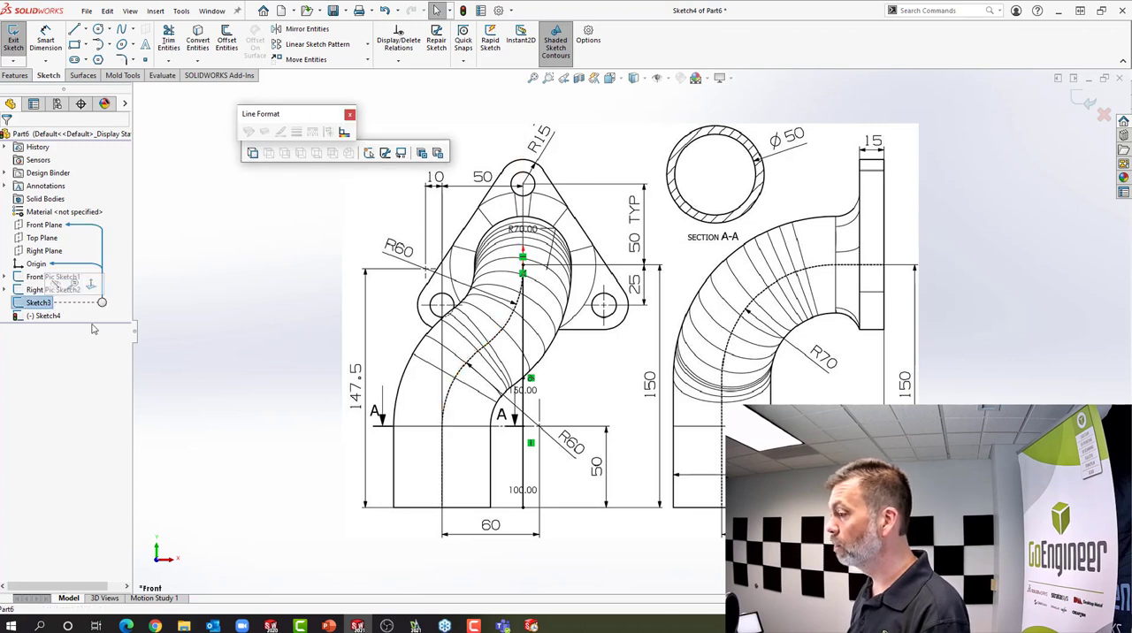
click(443, 441)
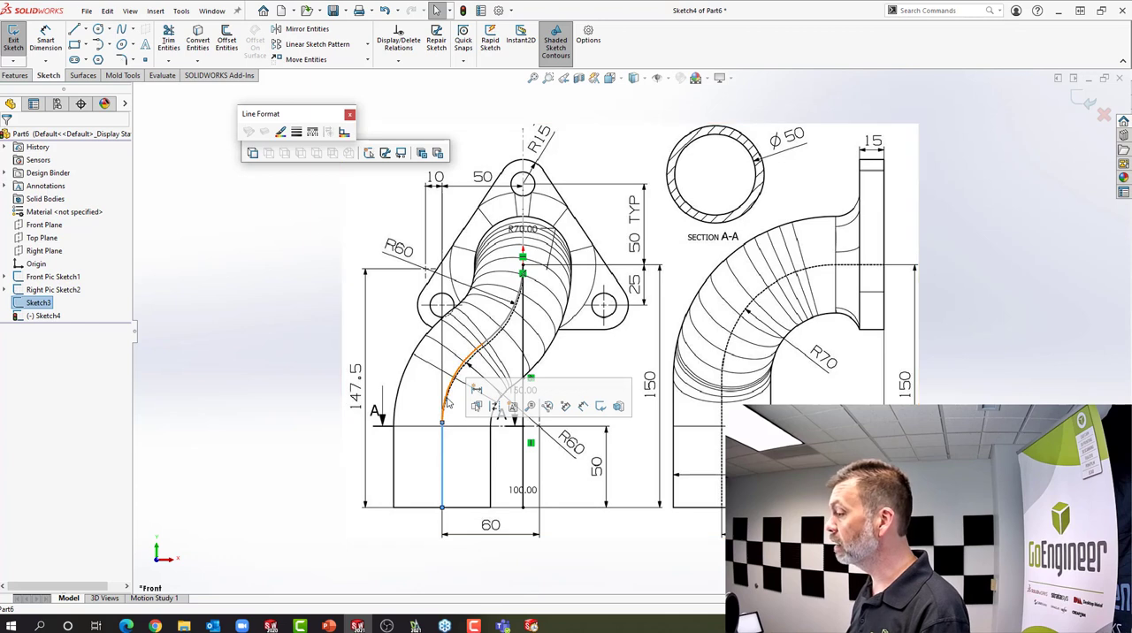
ctrl+click(481, 342)
ctrl+click(500, 330)
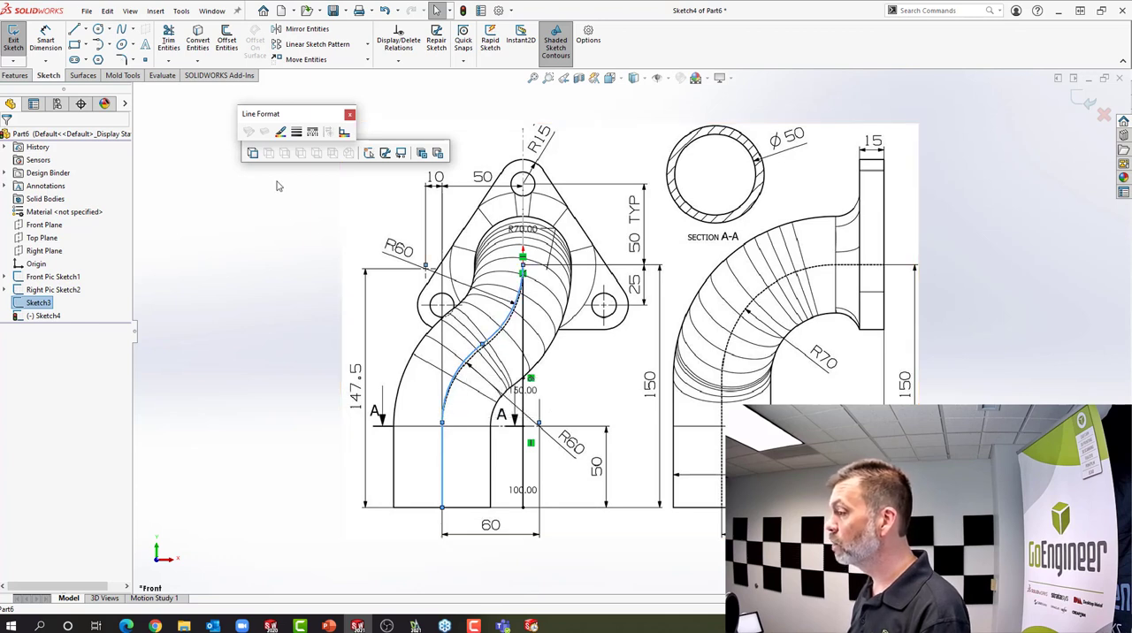
click(280, 132)
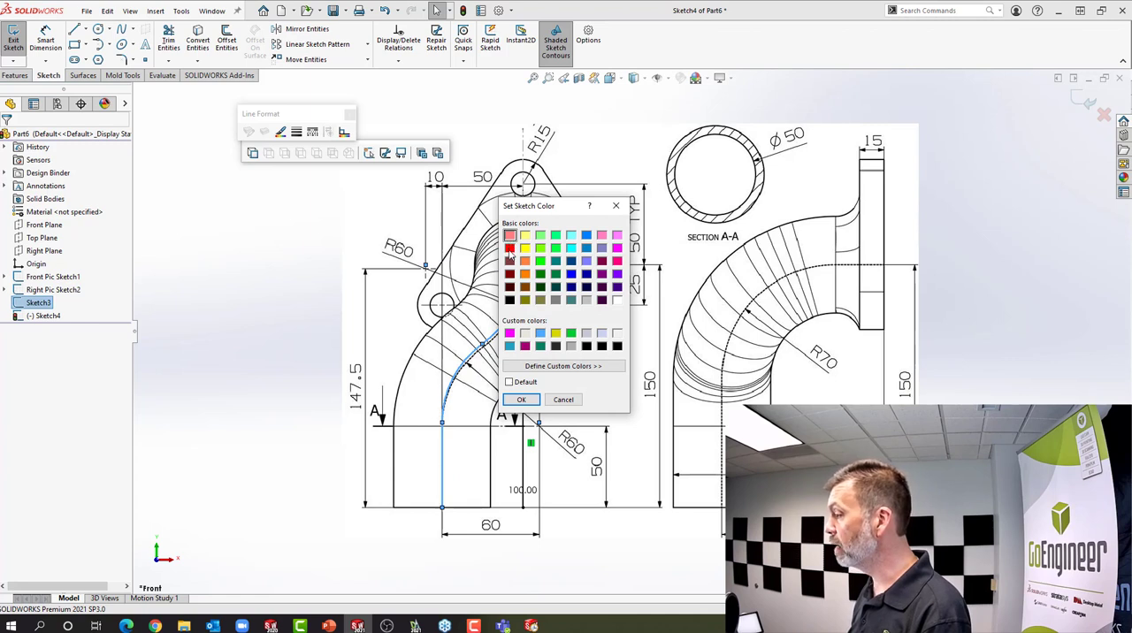
click(509, 252)
click(521, 398)
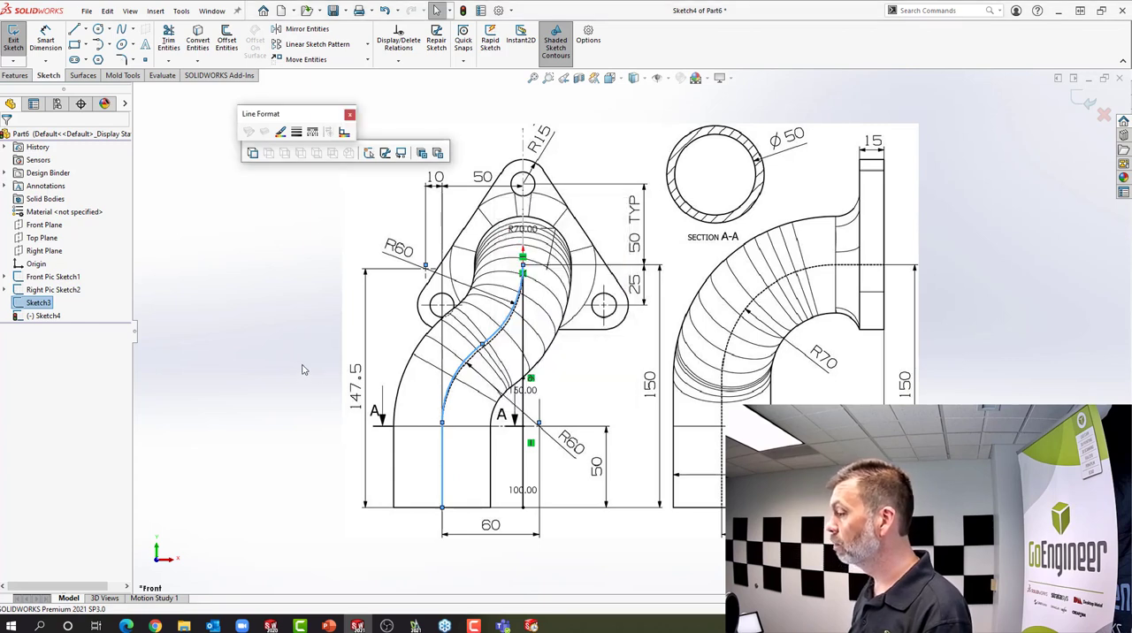
click(294, 369)
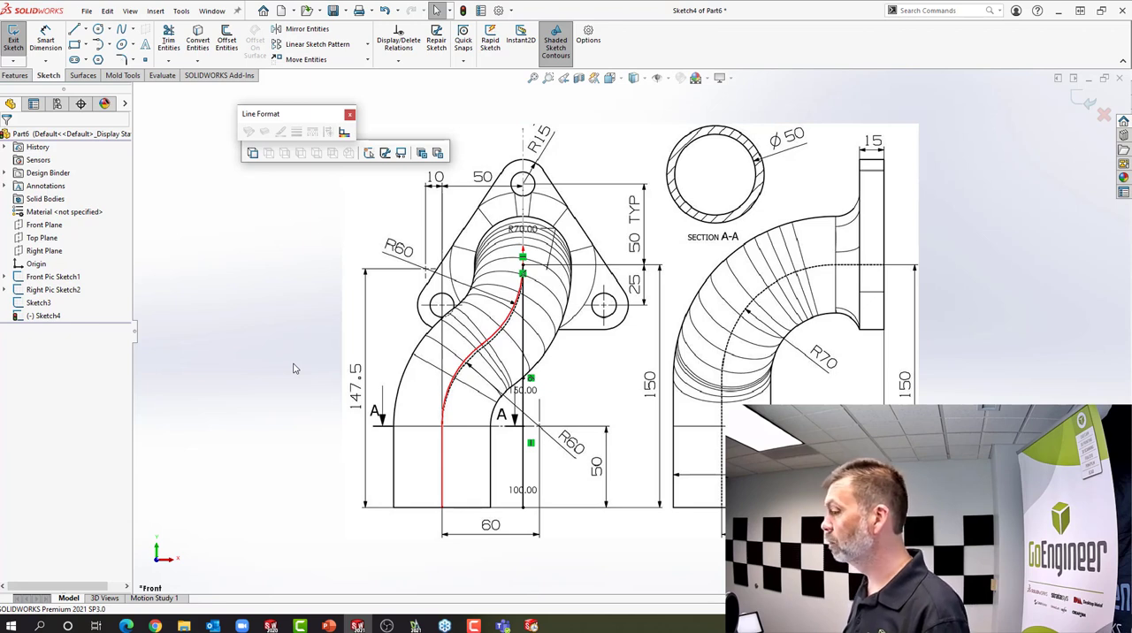
Set the sketch color of the side path's horizontal line, arc and vertical line in Sketch4 to dark green
click(618, 80)
click(627, 110)
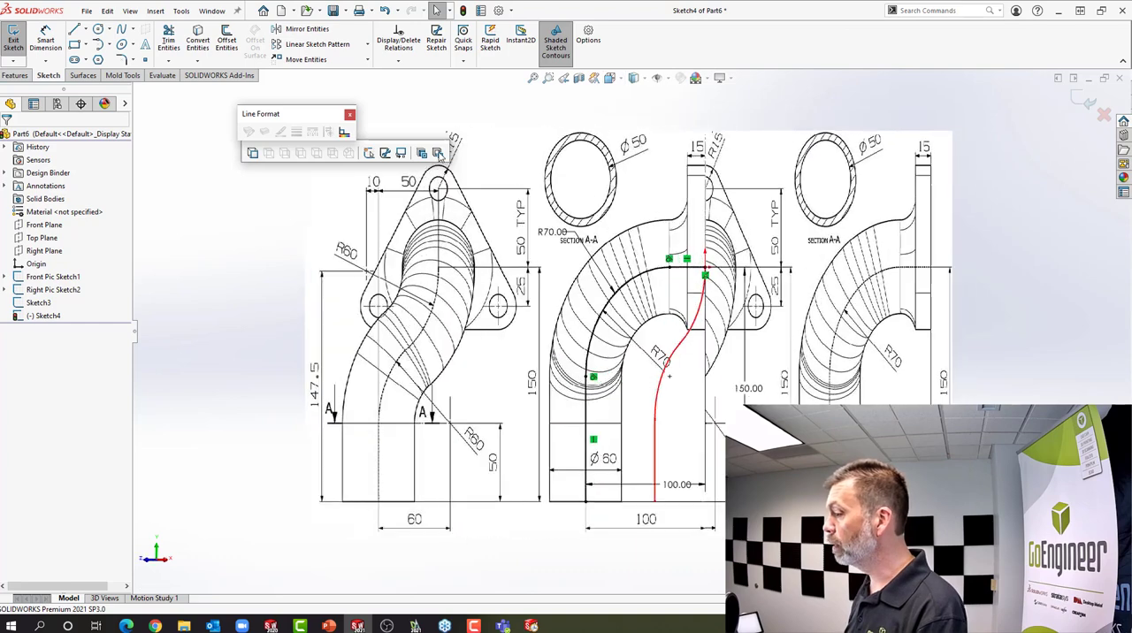
click(42, 317)
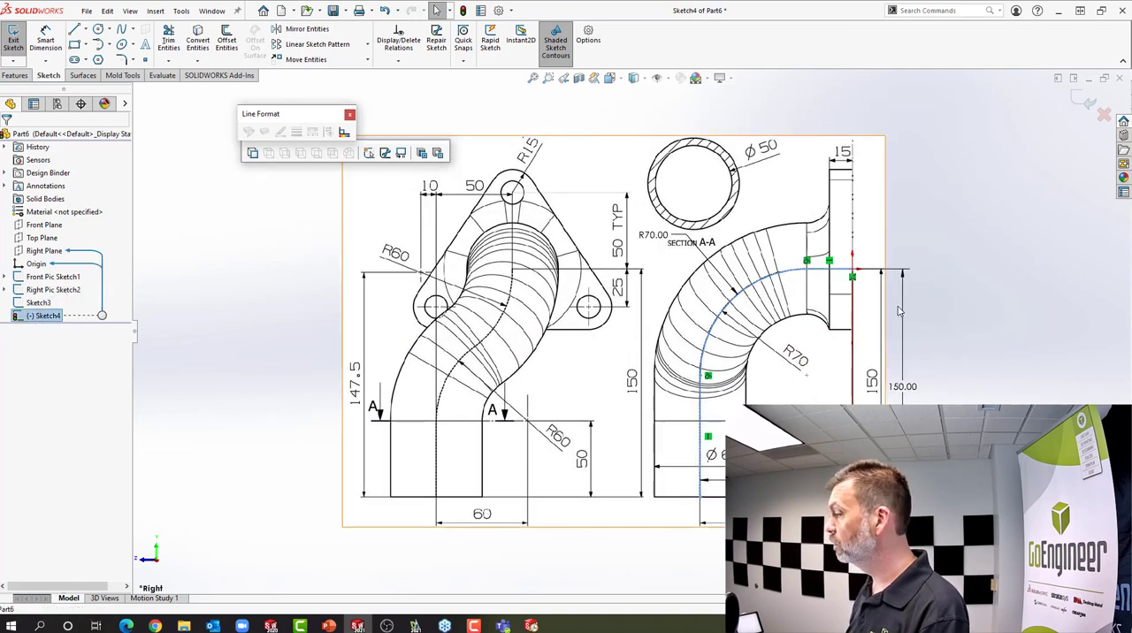
click(812, 276)
ctrl+click(733, 302)
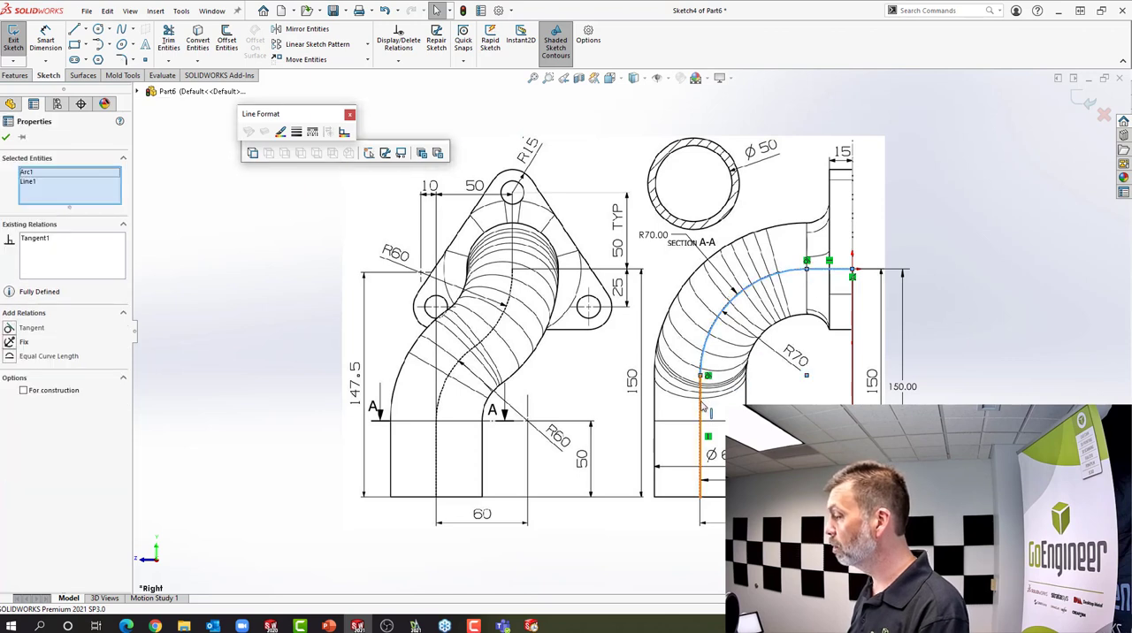
ctrl+click(700, 402)
click(280, 132)
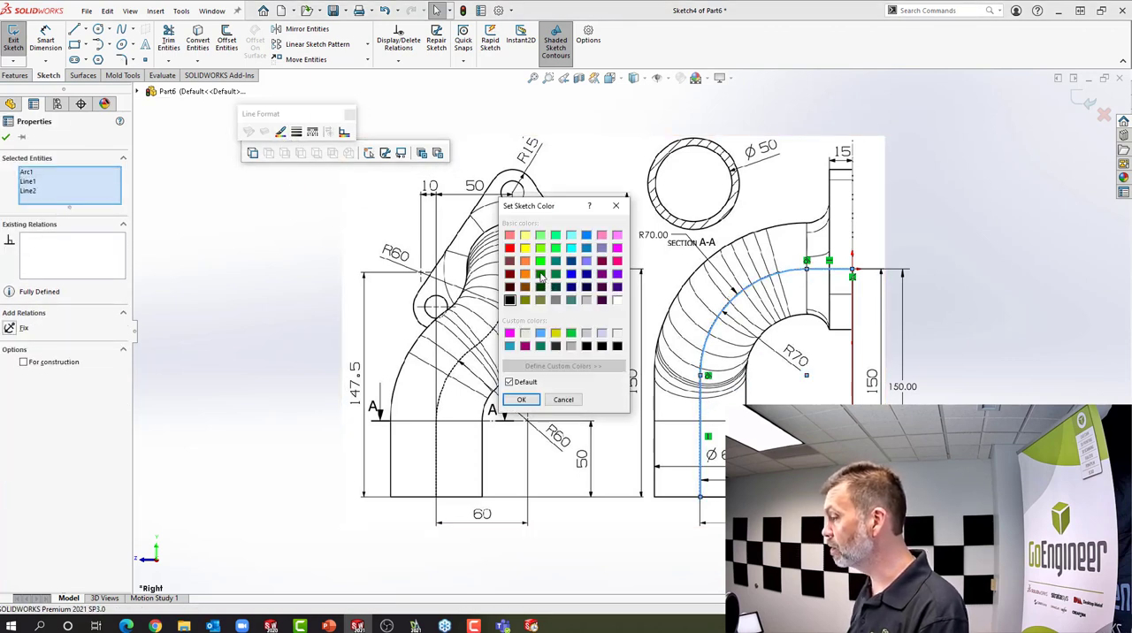
click(540, 274)
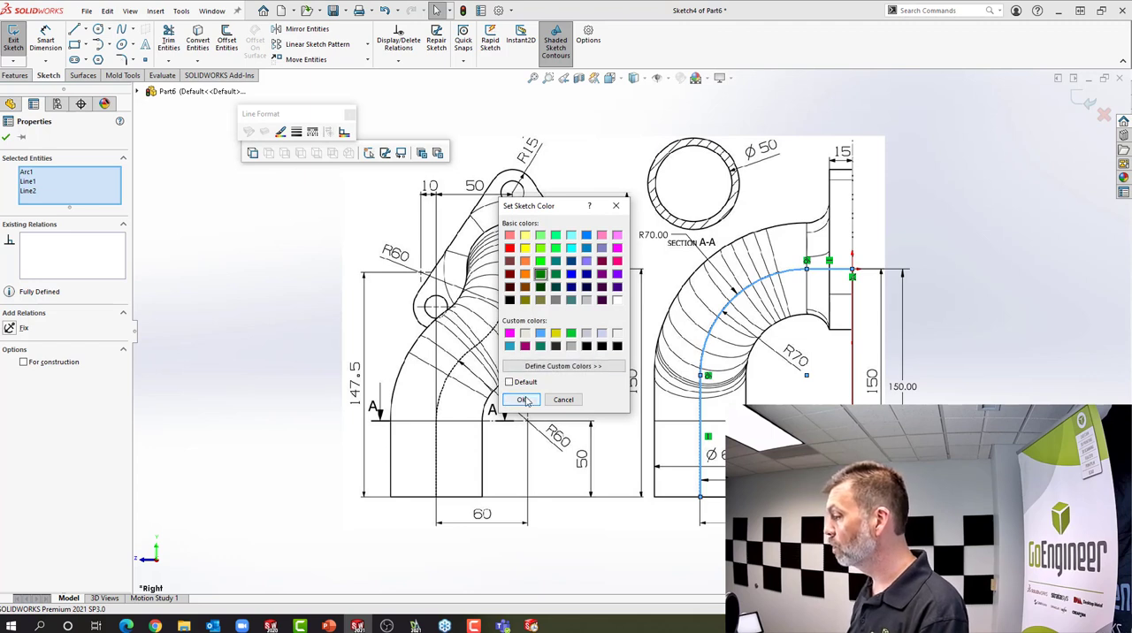
click(525, 399)
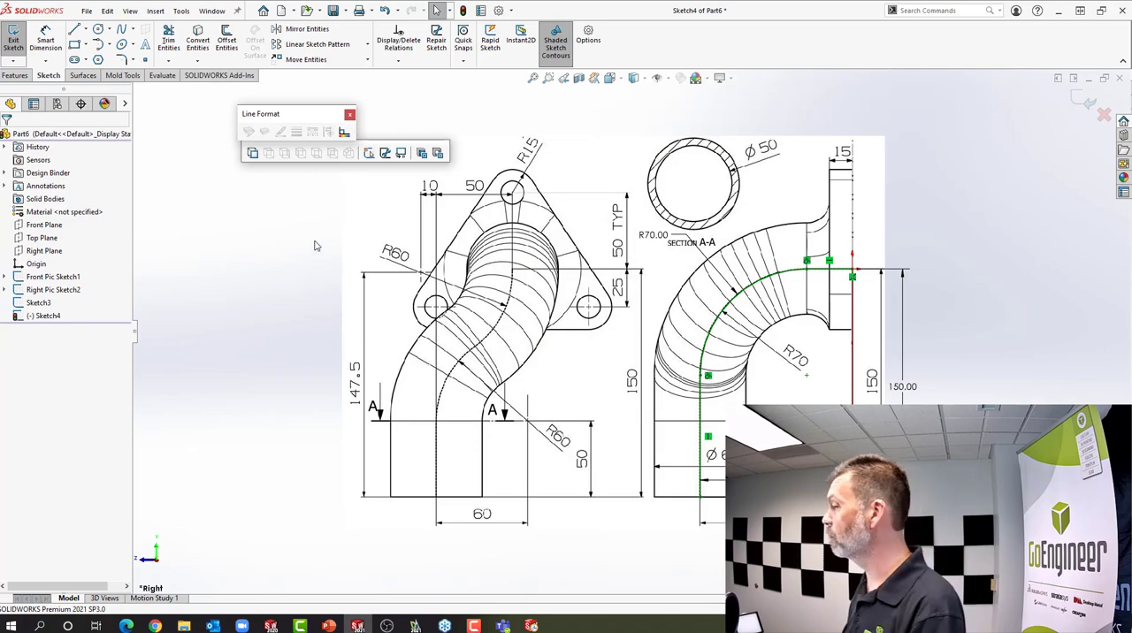
Finish the side path sketch and create a sketch-on-sketch projected curve from Sketch3 and Sketch4
mouse_move(402, 255)
middle_down()
mouse_move(528, 280)
mouse_move(512, 278)
middle_up()
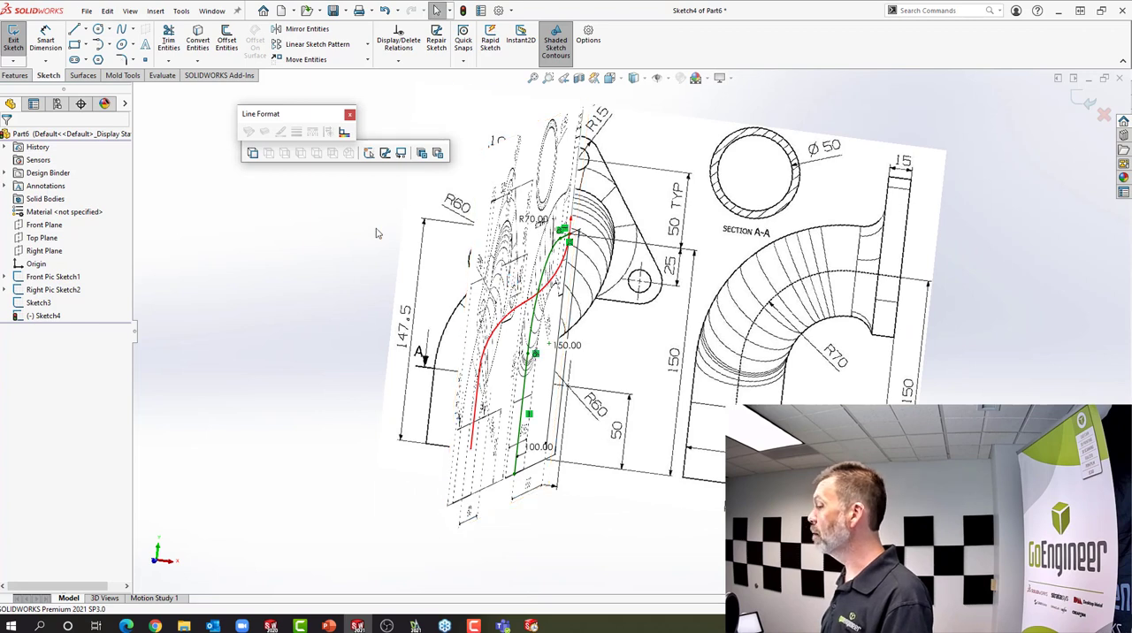
click(462, 10)
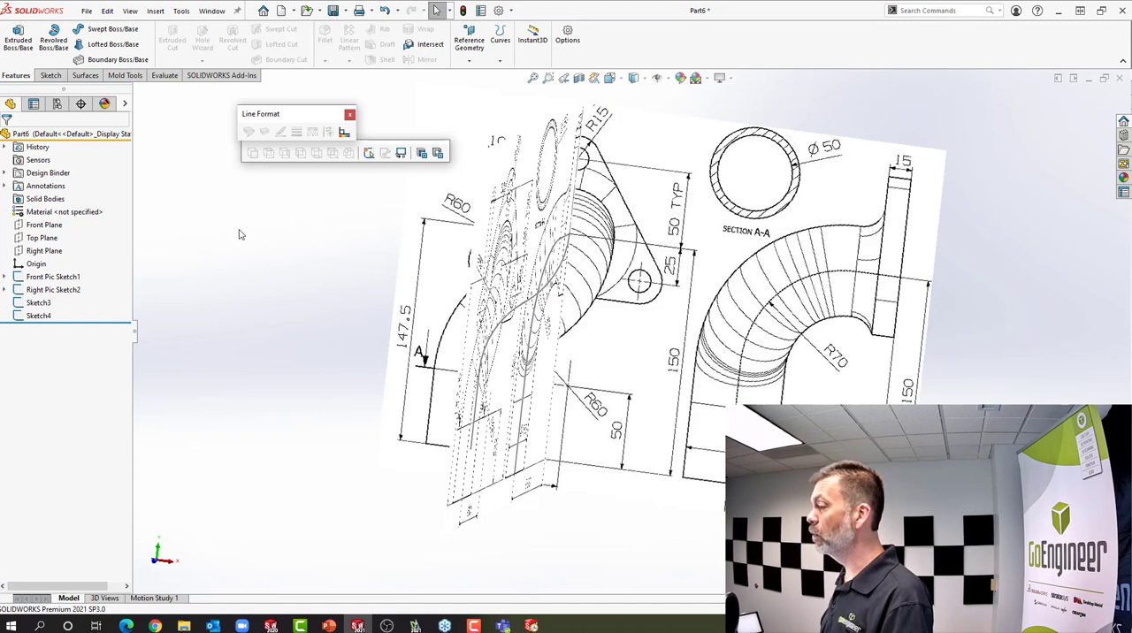
click(153, 12)
mouse_move(175, 150)
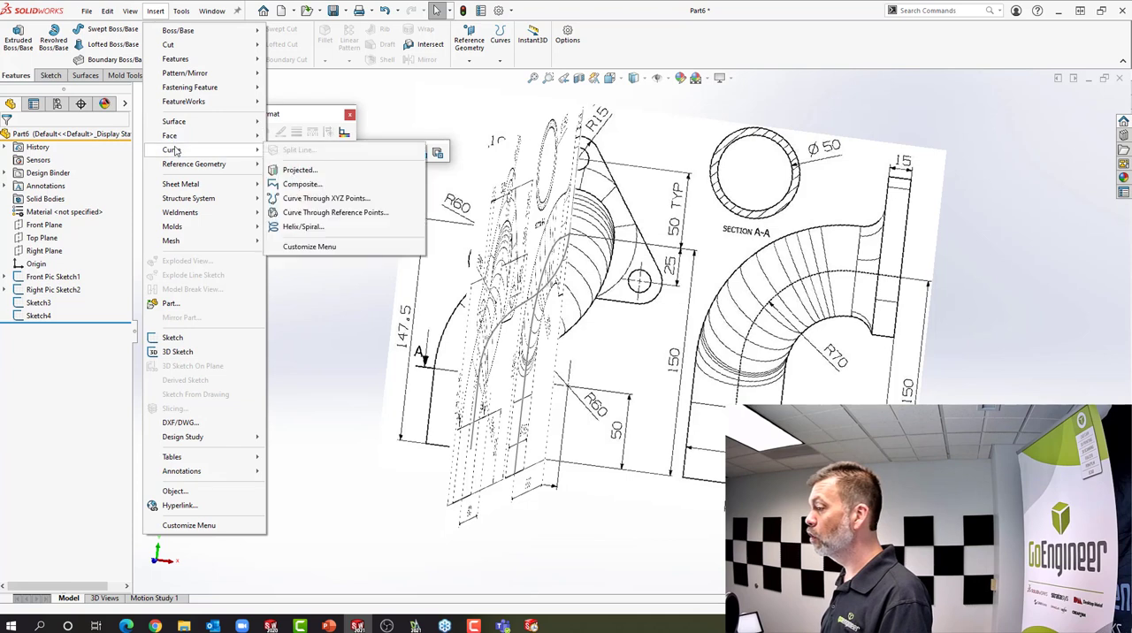
click(298, 171)
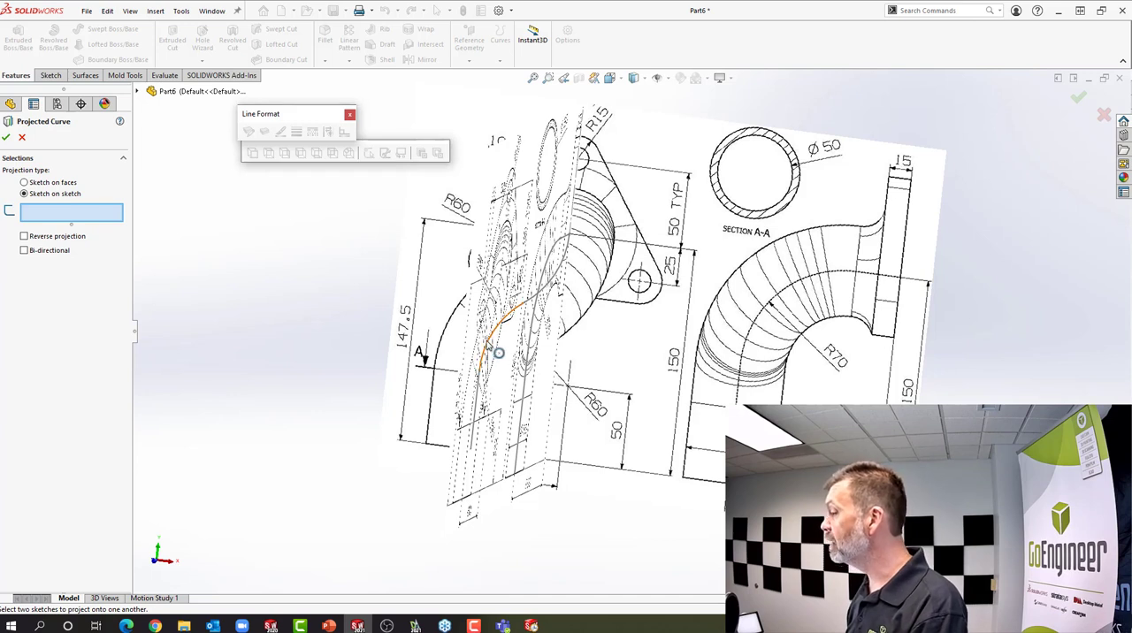
click(498, 352)
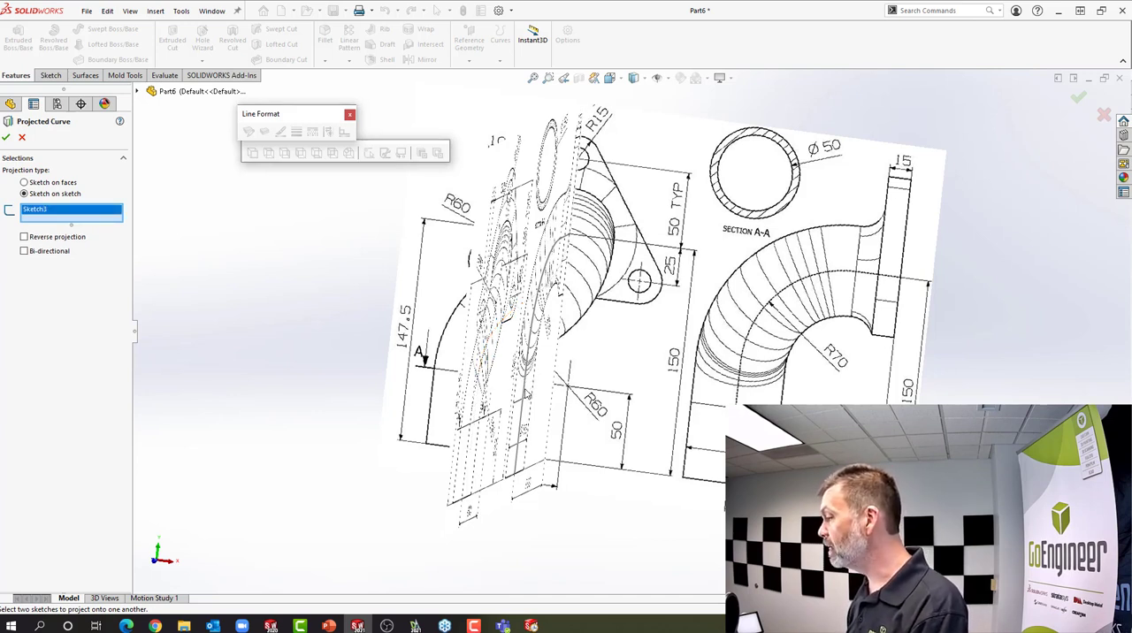
click(526, 396)
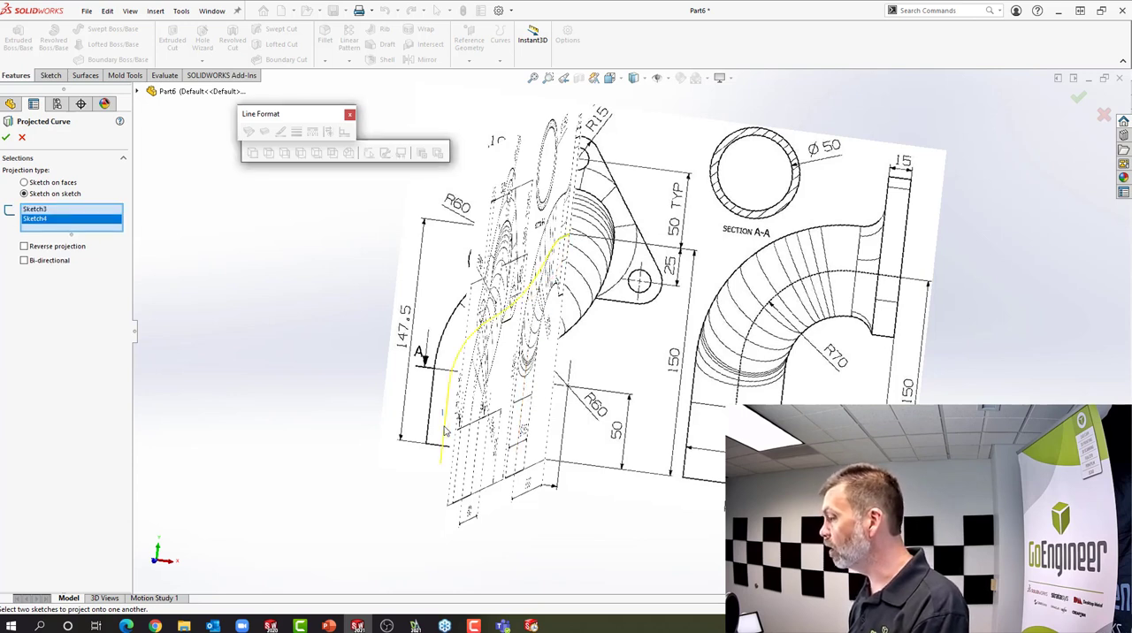
click(7, 137)
Hide the two picture sketches, Front Pic Sketch1 and Right Pic Sketch2
mouse_move(402, 334)
middle_down()
mouse_move(449, 324)
mouse_move(409, 348)
mouse_move(392, 344)
middle_up()
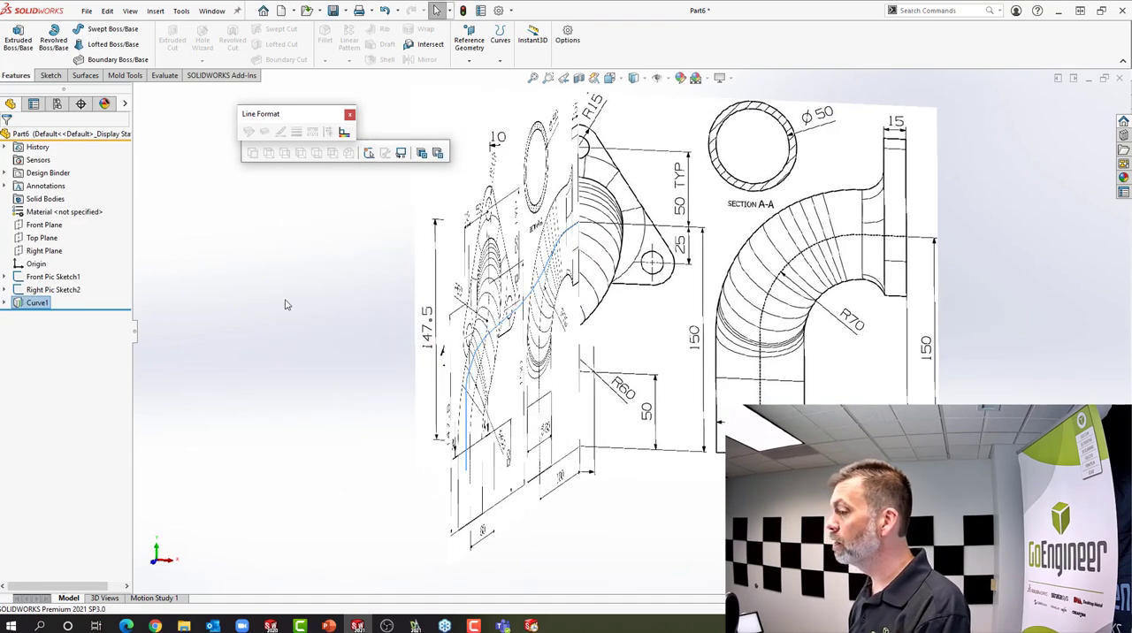
click(52, 278)
ctrl+click(51, 289)
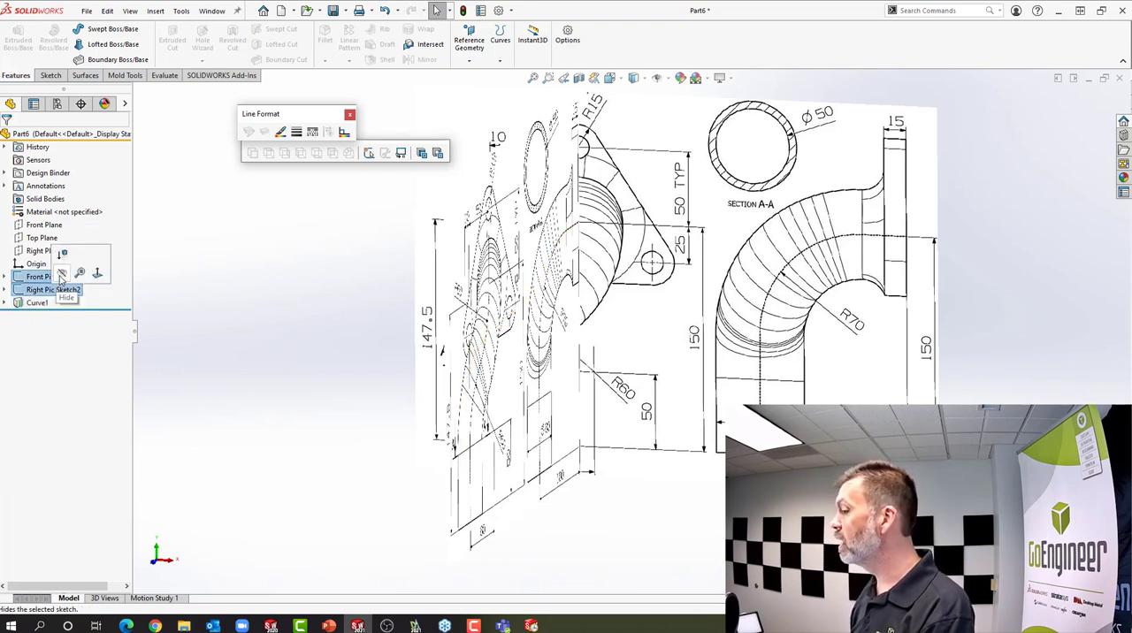
click(61, 274)
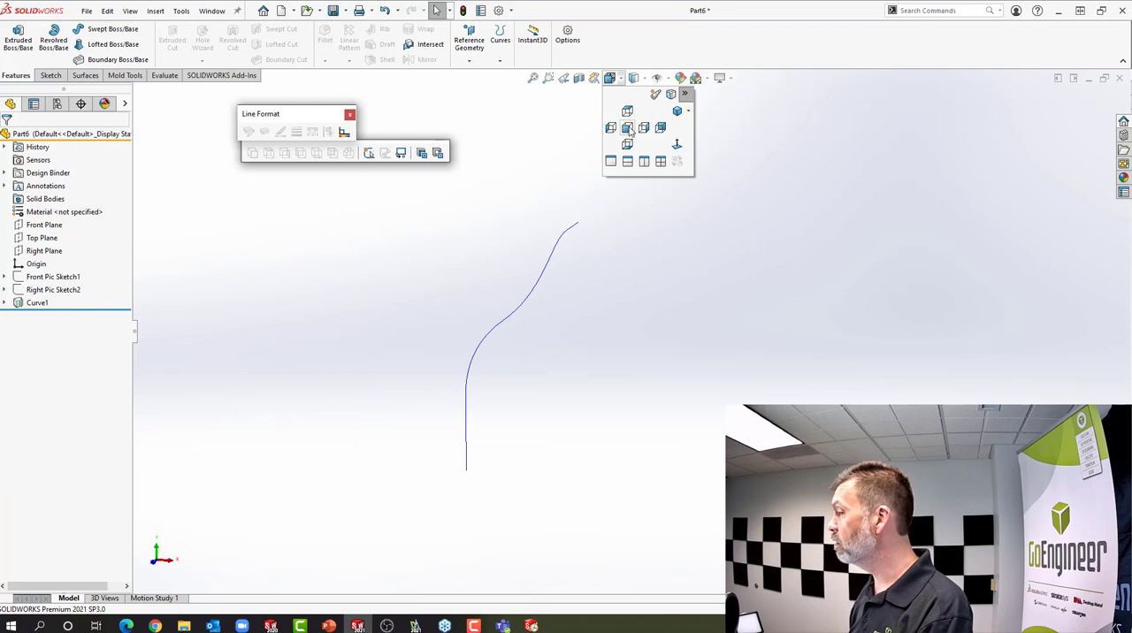
Compare the projected curve in the front and right views, and show Right Pic Sketch2 again
click(628, 128)
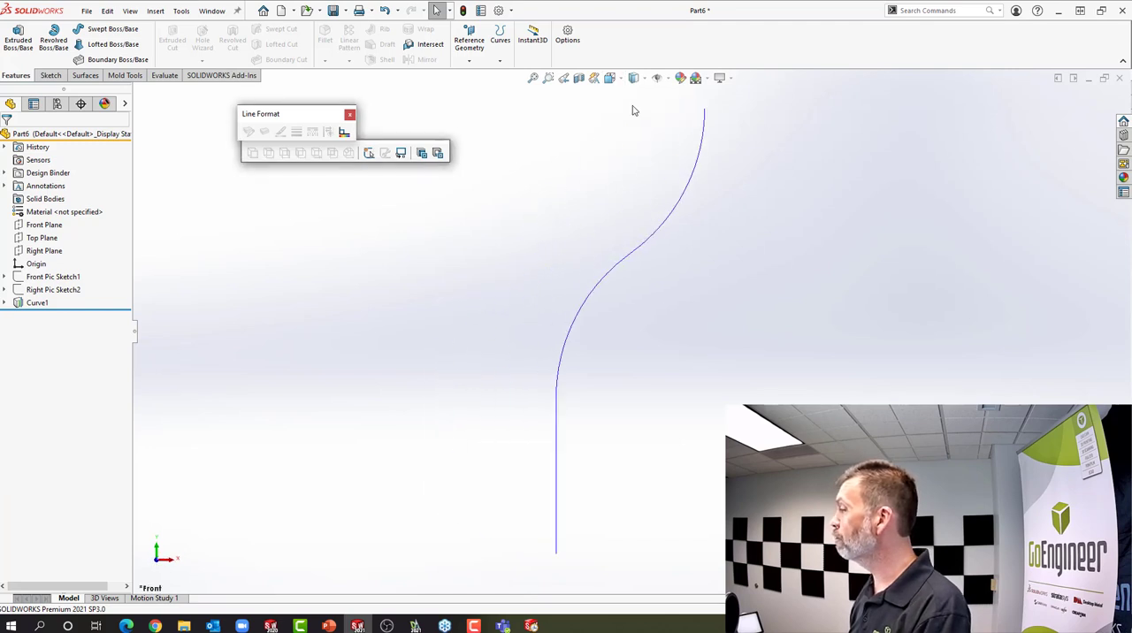
click(610, 78)
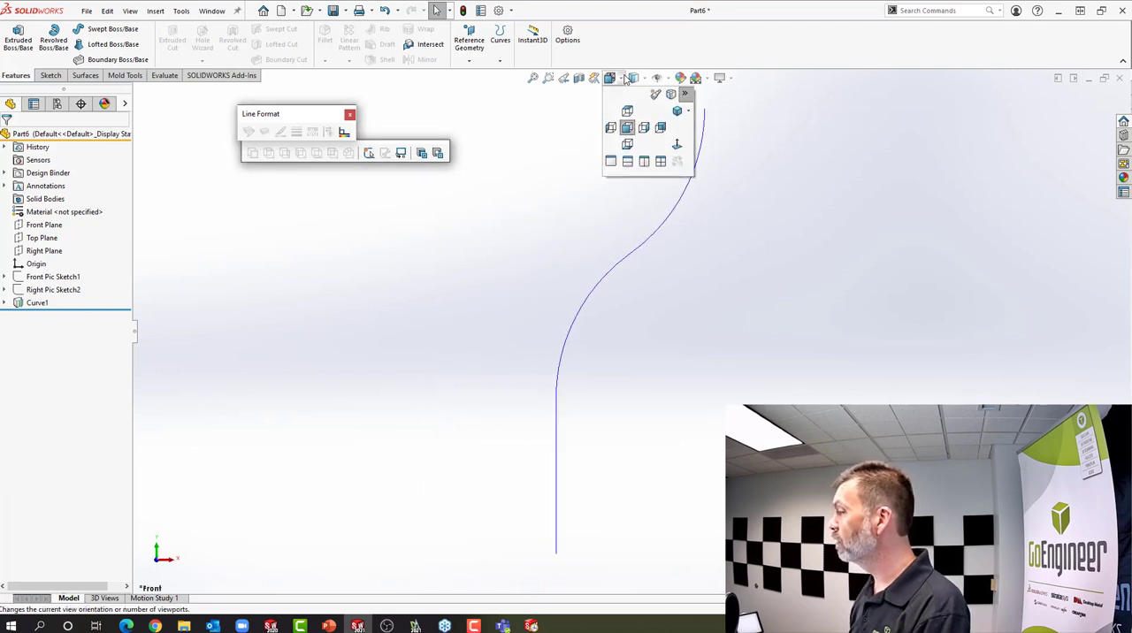
click(645, 128)
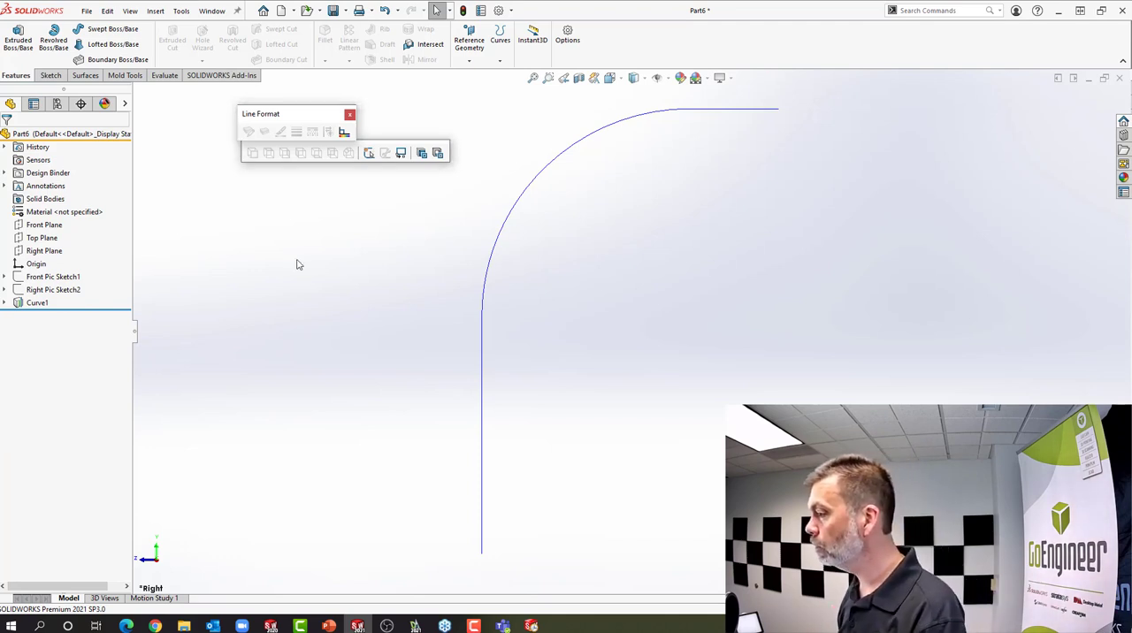
click(69, 291)
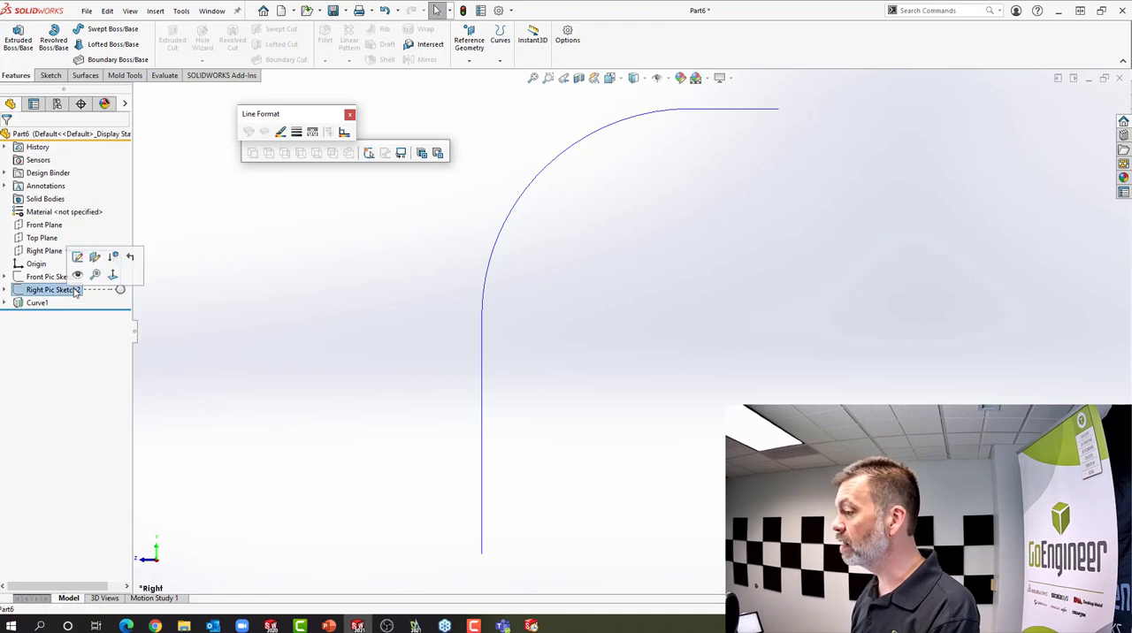
scroll(495, 336, up, 6)
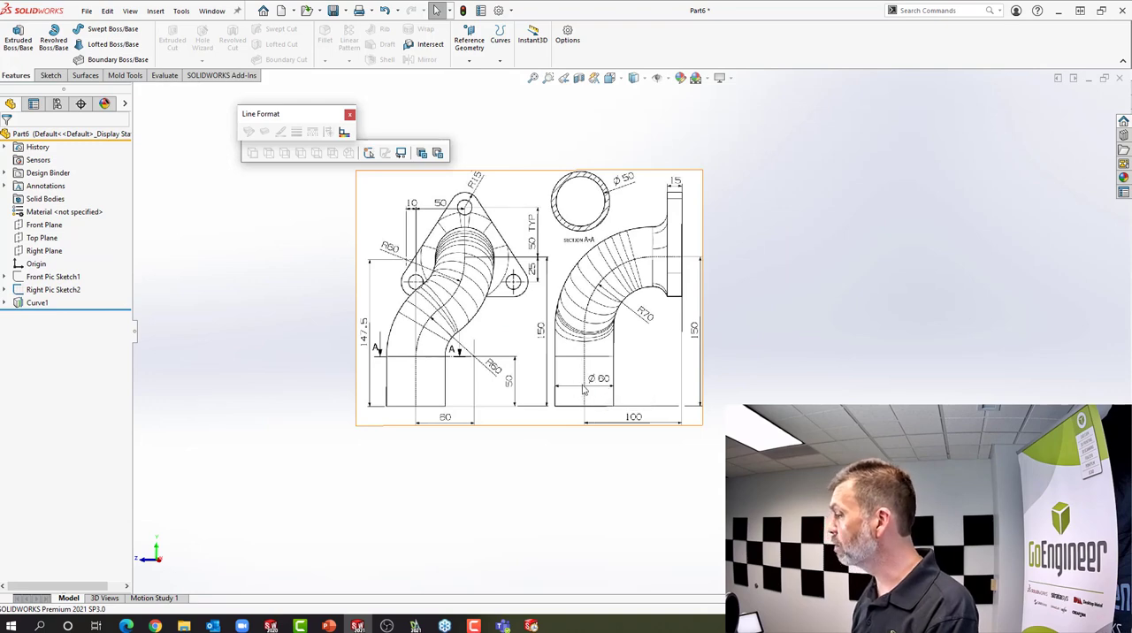
Start a sketch on the Front Plane and draw a circle about 73 mm in diameter centred on the origin
mouse_move(240, 336)
middle_down()
mouse_move(309, 421)
mouse_move(334, 486)
middle_up()
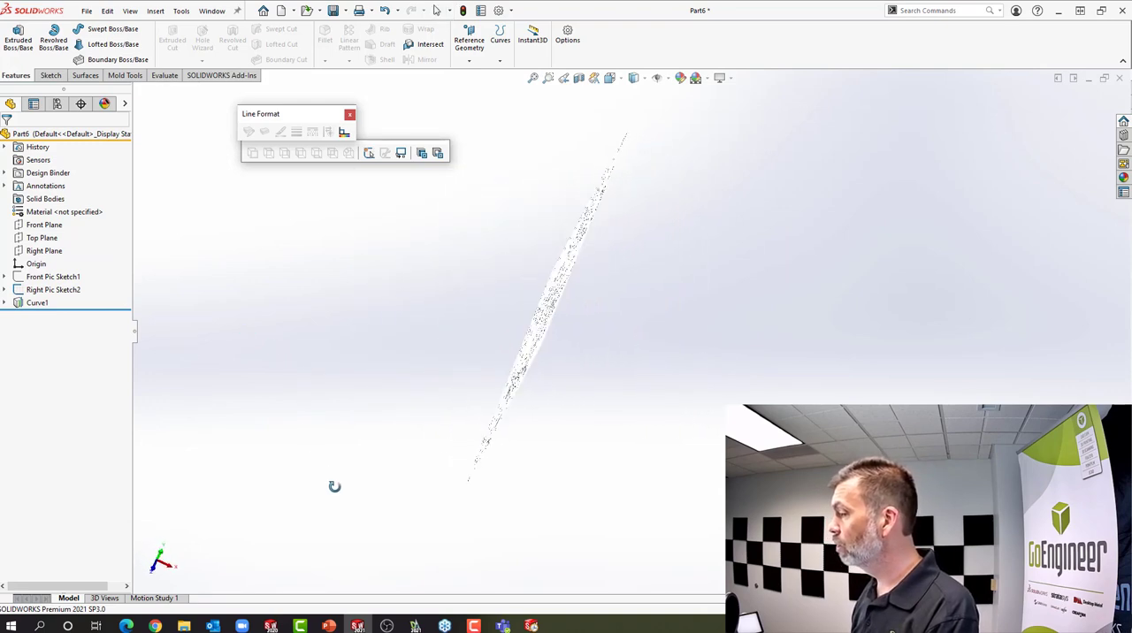
click(31, 227)
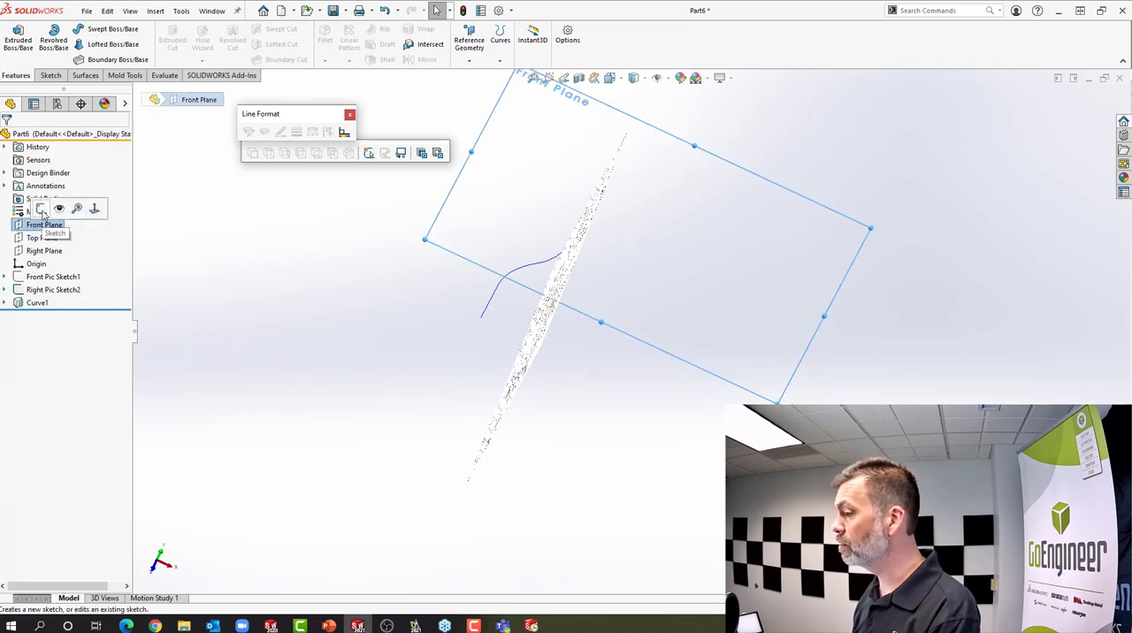
click(44, 214)
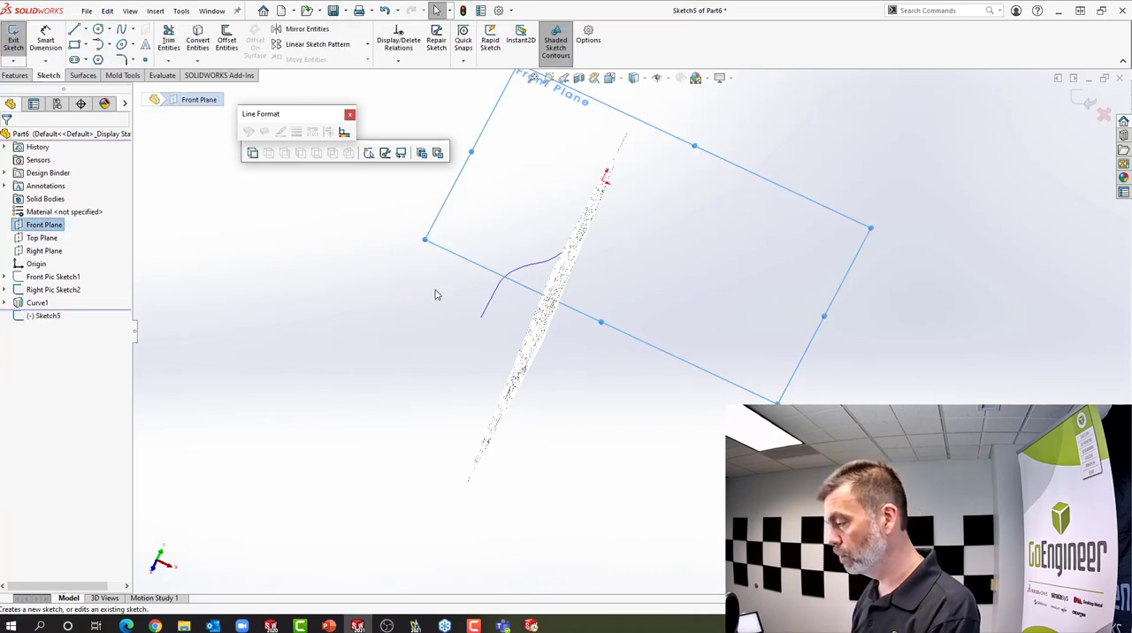
key(s)
click(446, 349)
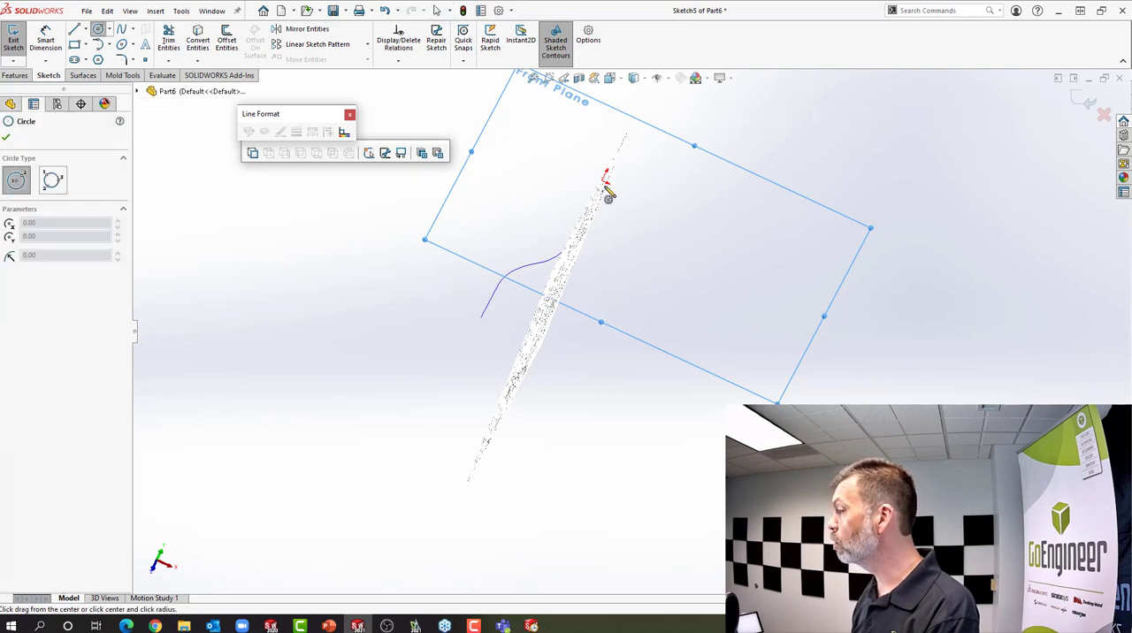
click(605, 180)
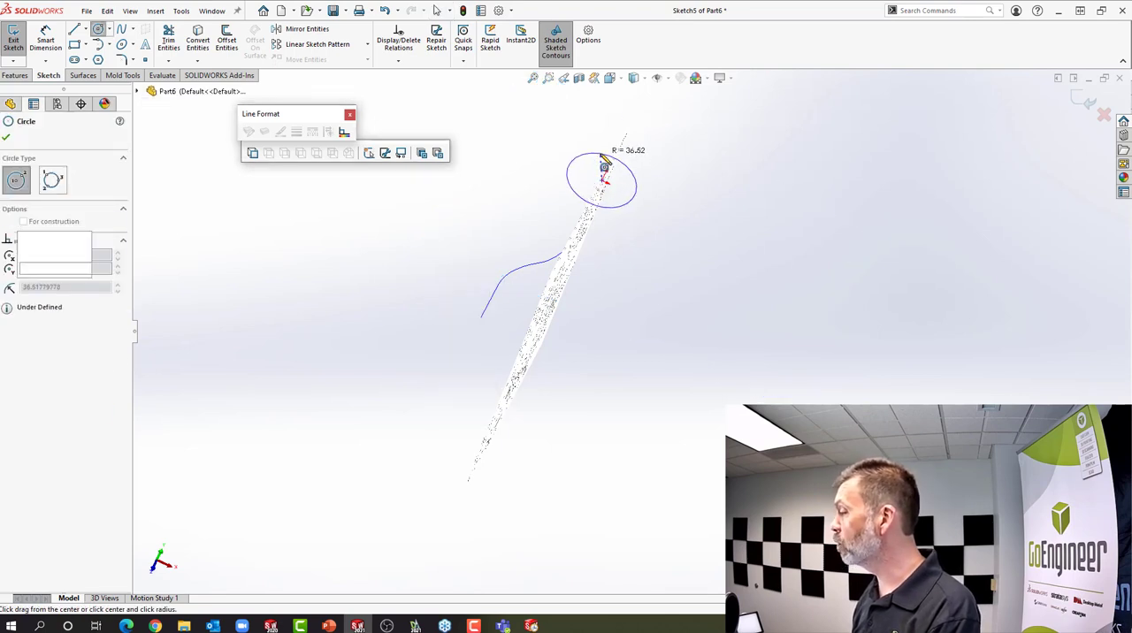
click(604, 162)
Dimension the circle's diameter to 60 mm and finish the sketch
key(s)
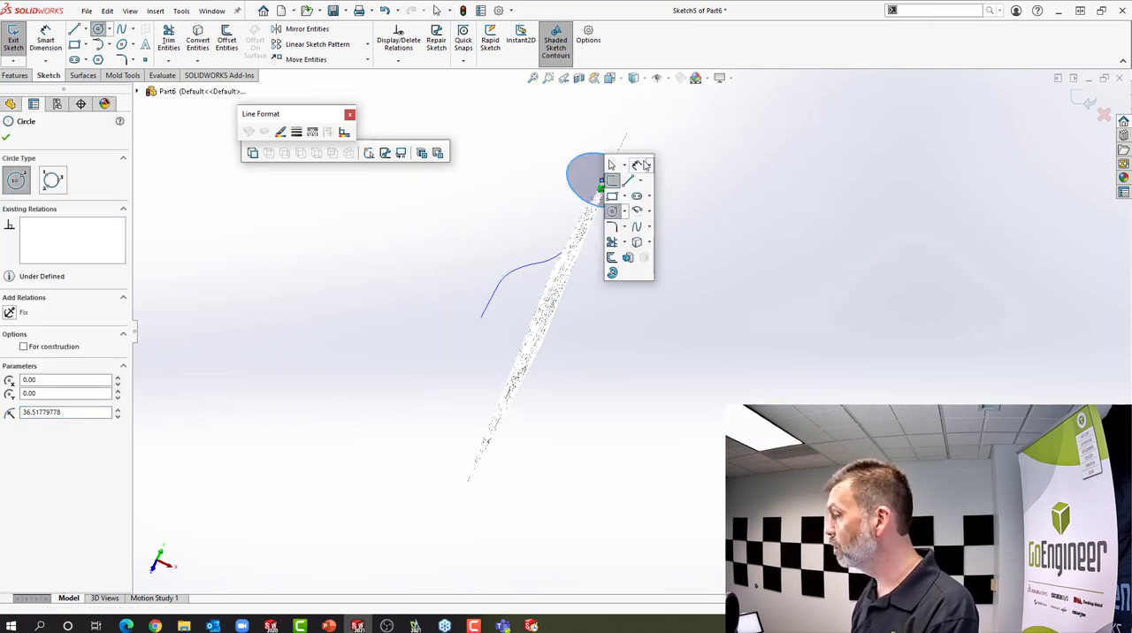
click(641, 167)
click(630, 168)
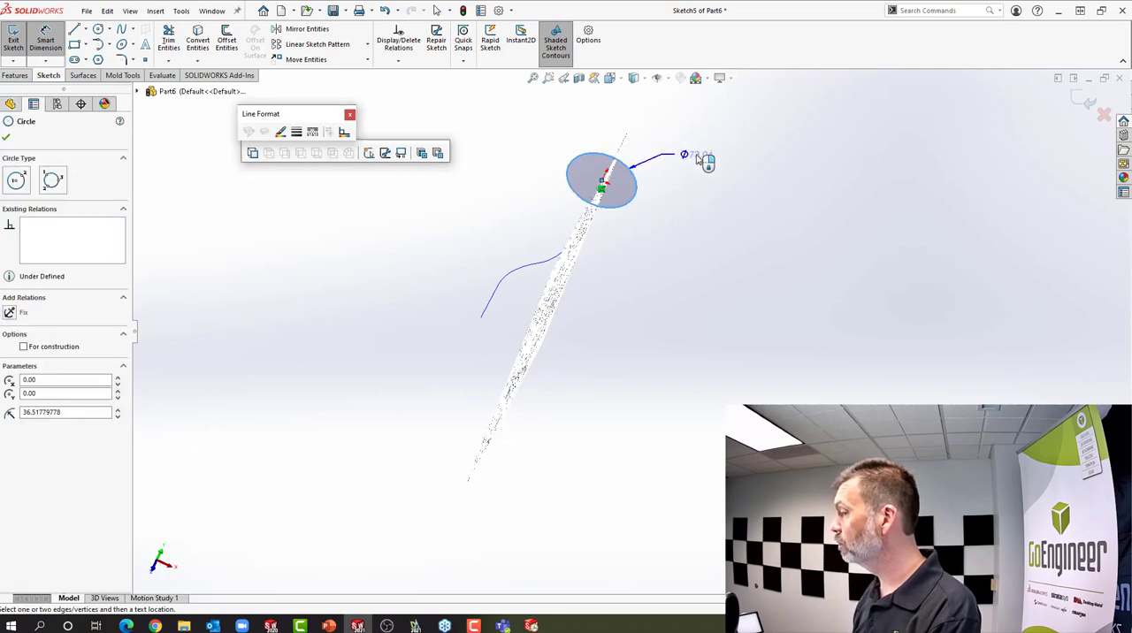
click(705, 162)
text(60)
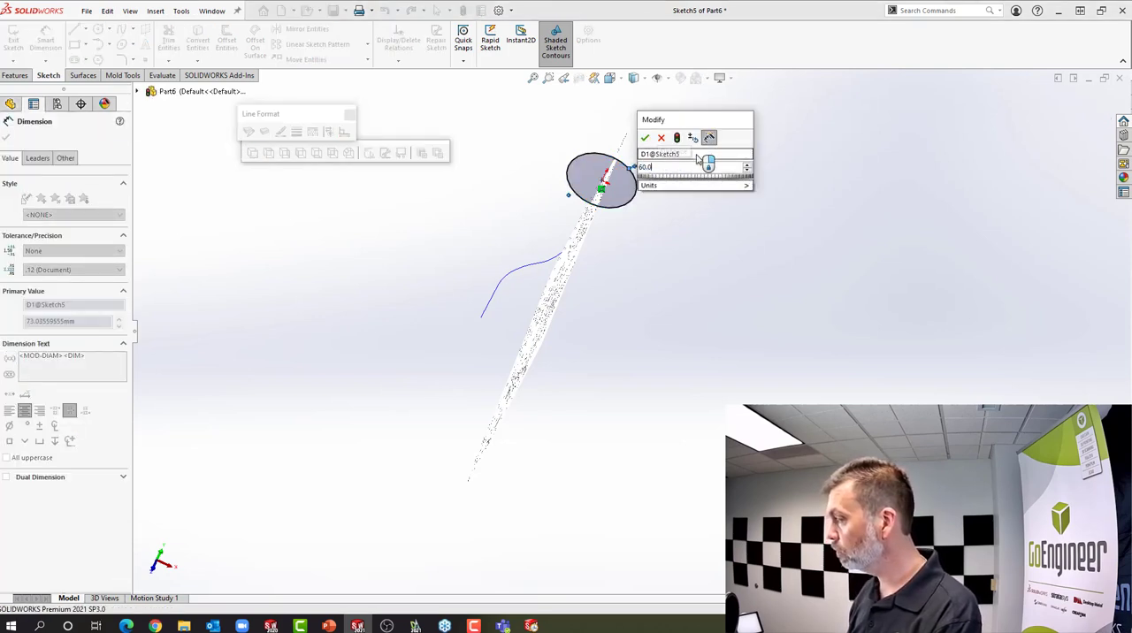
key(Return)
right_click(679, 161)
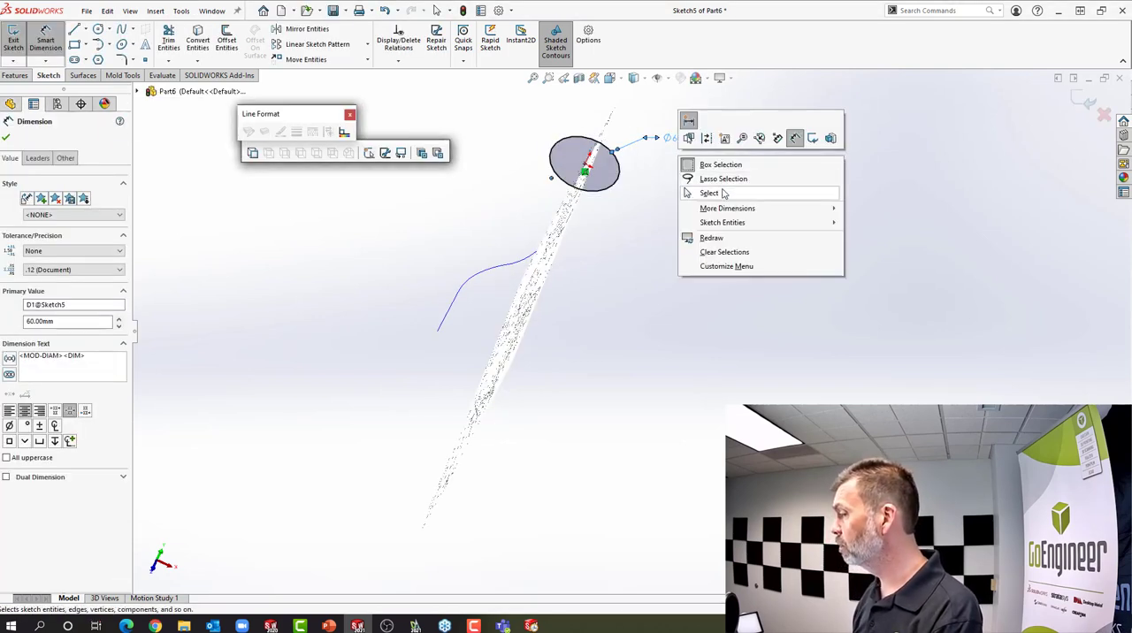
click(723, 193)
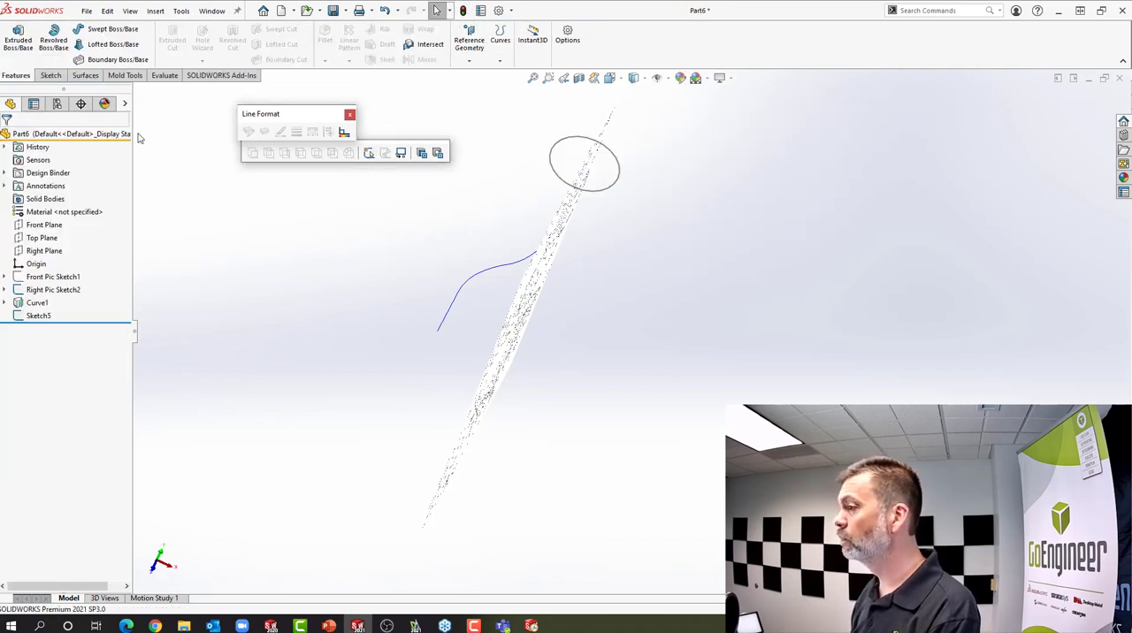
Create a swept boss using the Sketch5 circle as the profile and Curve1 as the path
click(113, 32)
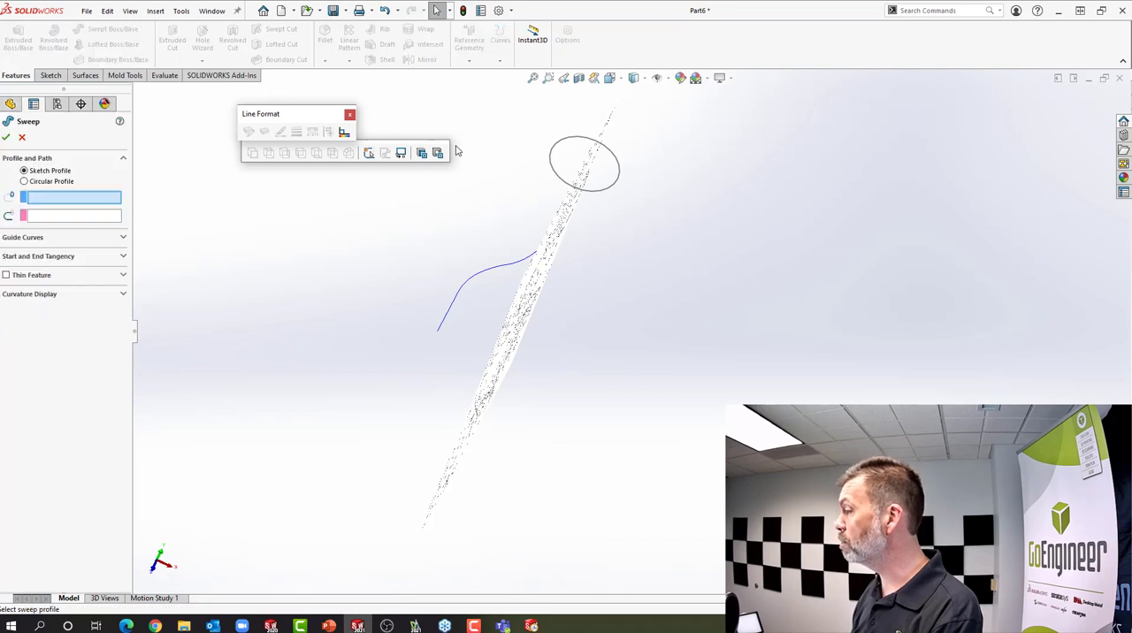
click(553, 165)
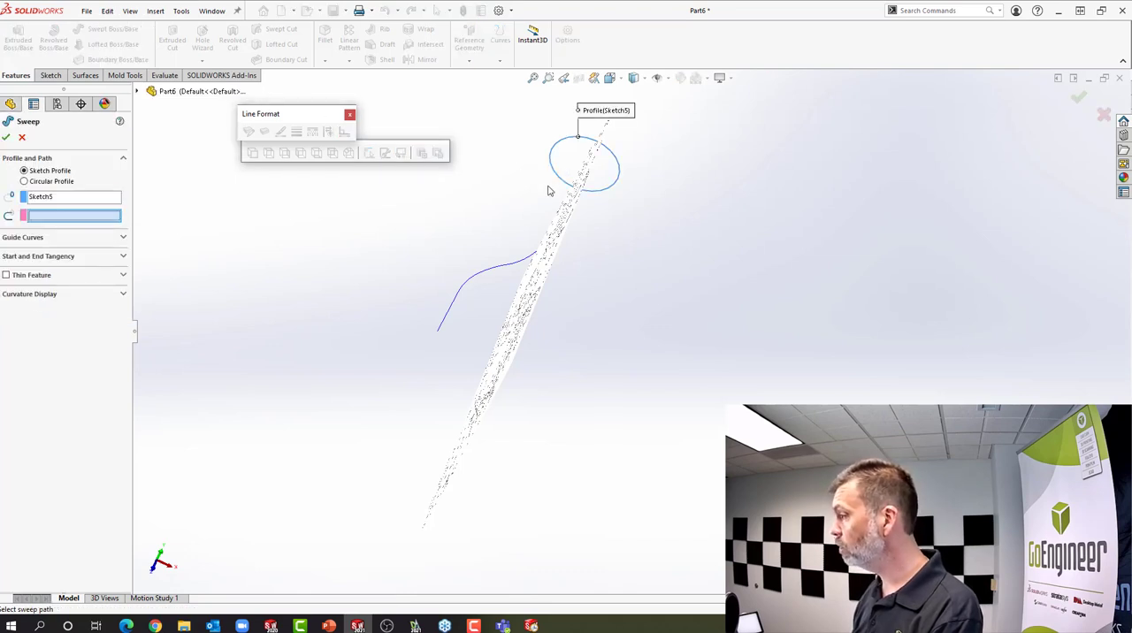
click(517, 265)
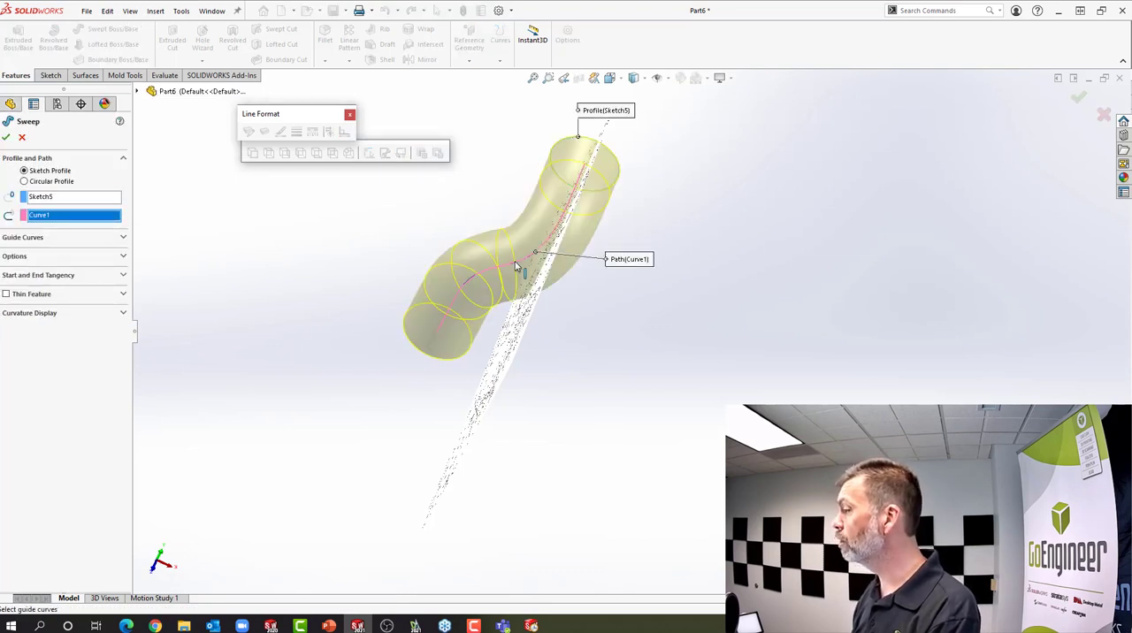
key(Return)
Show Front Pic Sketch1 and compare the swept pipe with the drawing pictures in the right and front views
mouse_move(360, 316)
middle_down()
mouse_move(359, 203)
mouse_move(395, 203)
mouse_move(407, 230)
mouse_move(424, 233)
mouse_move(496, 212)
middle_up()
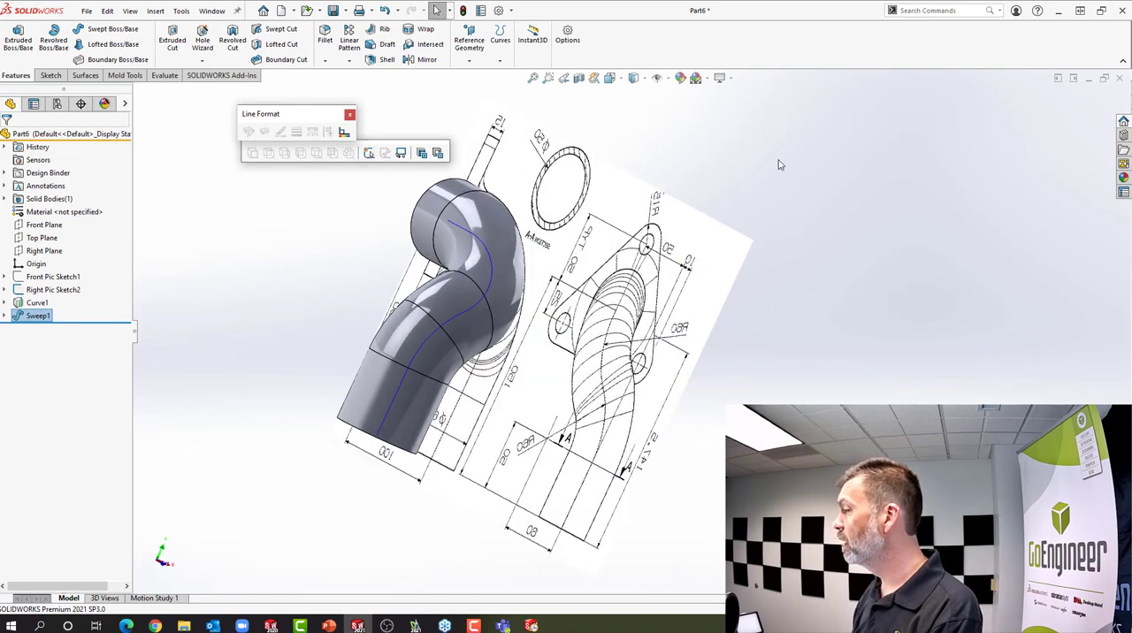
click(633, 80)
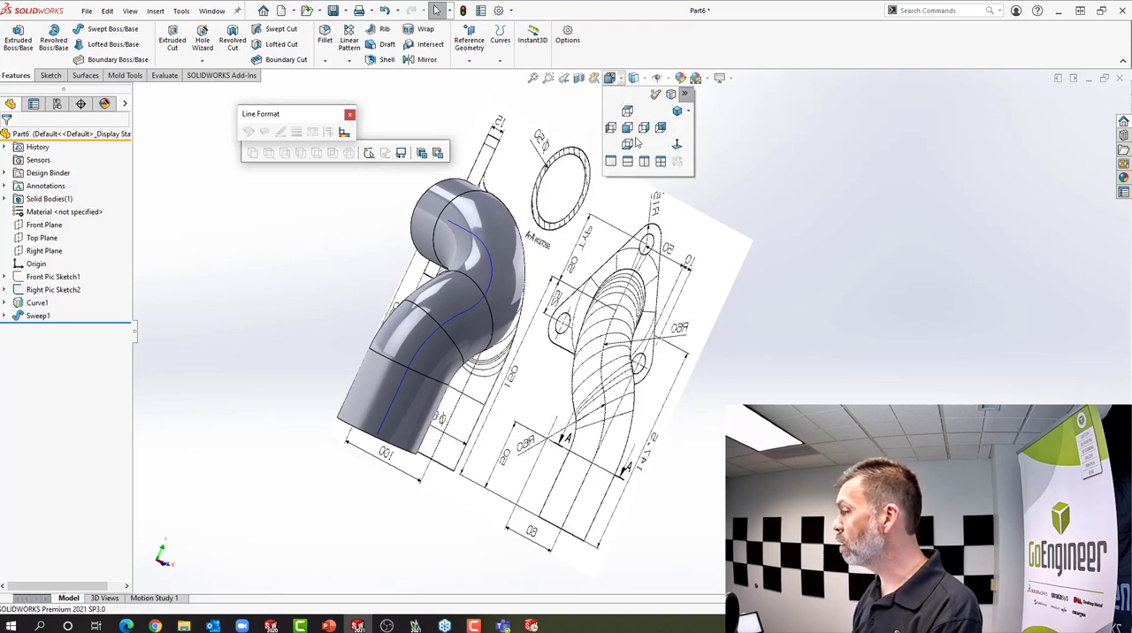
click(645, 138)
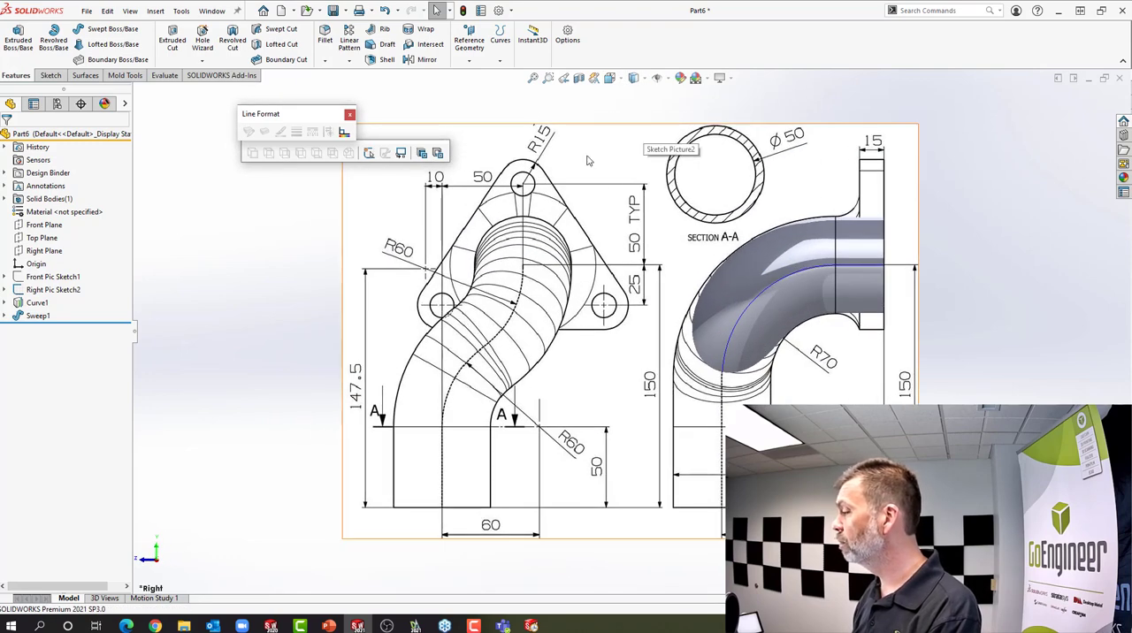
click(48, 277)
click(57, 259)
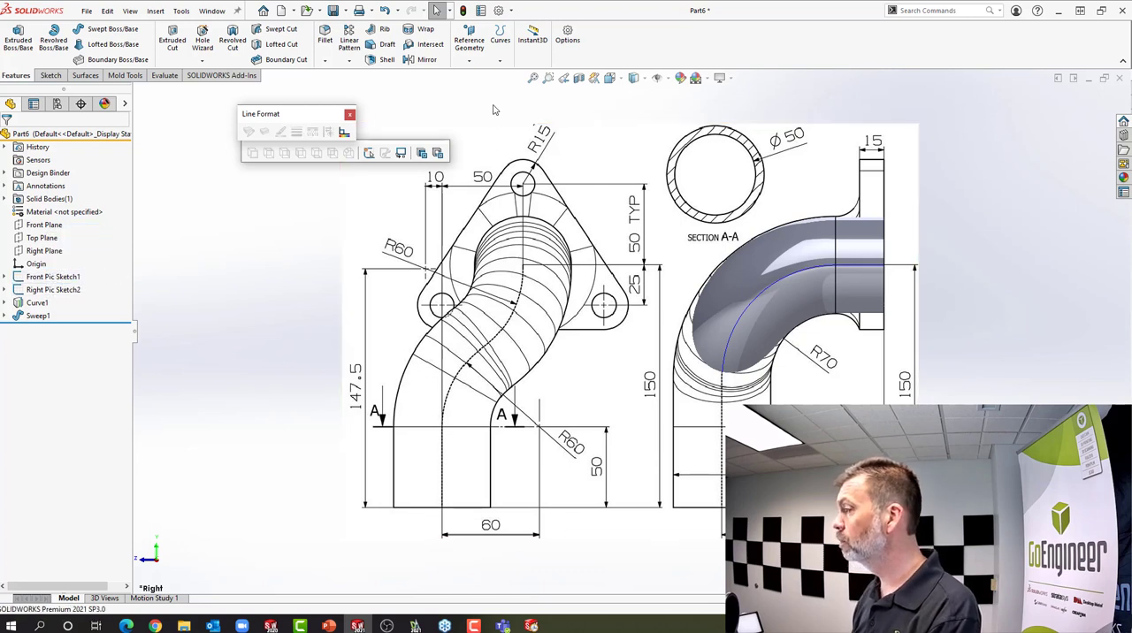
click(610, 78)
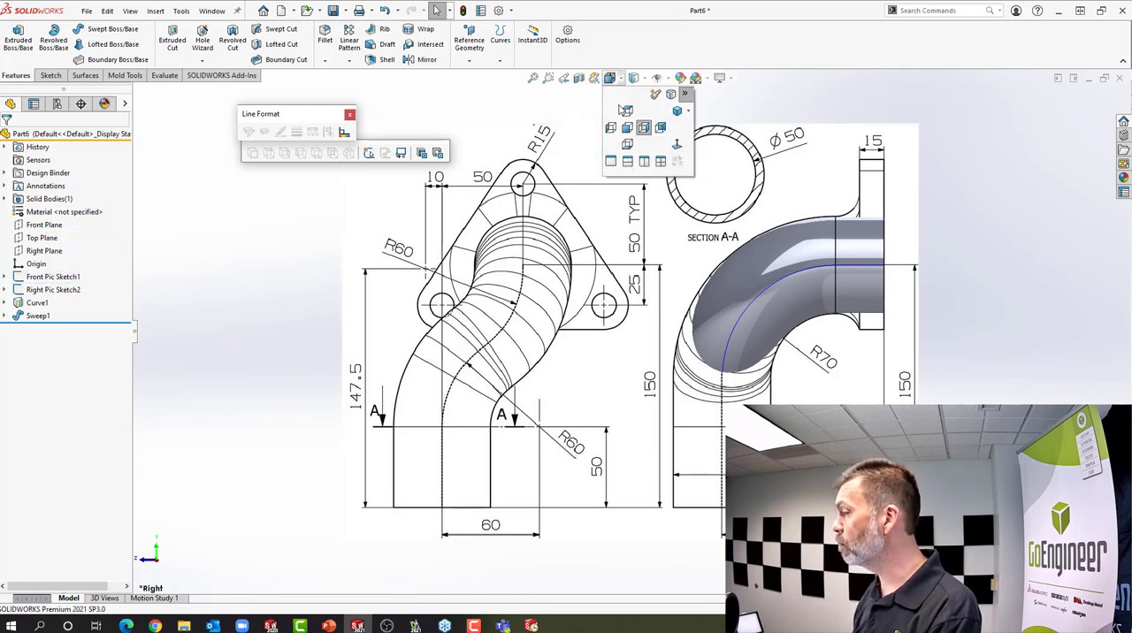
click(627, 130)
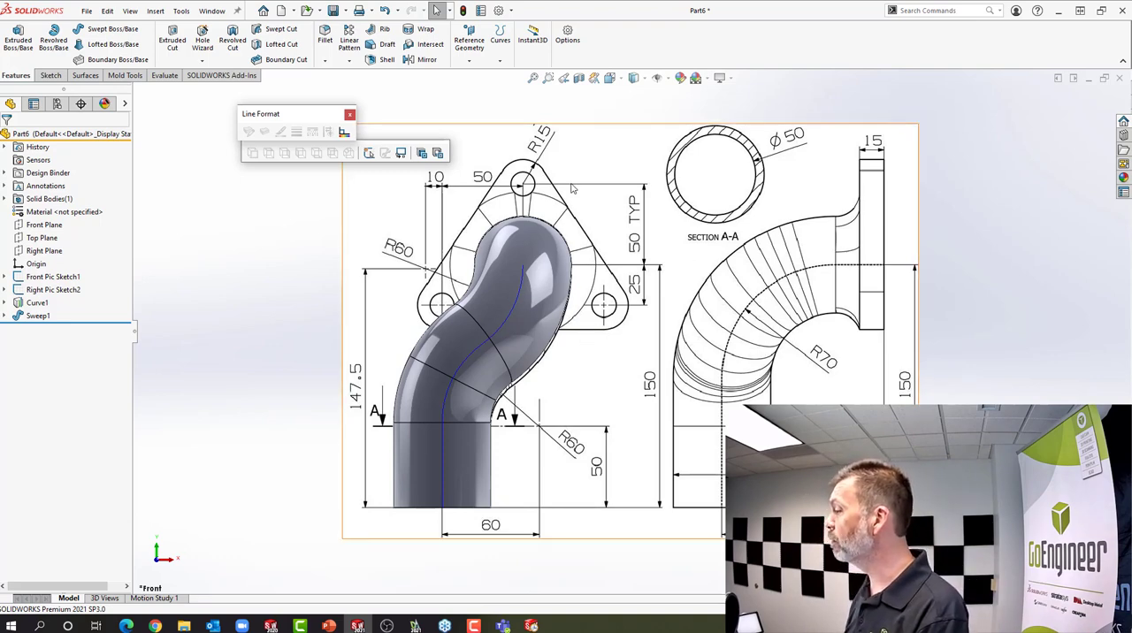
mouse_move(566, 224)
middle_down()
mouse_move(501, 235)
mouse_move(535, 243)
middle_up()
scroll(632, 254, up, 3)
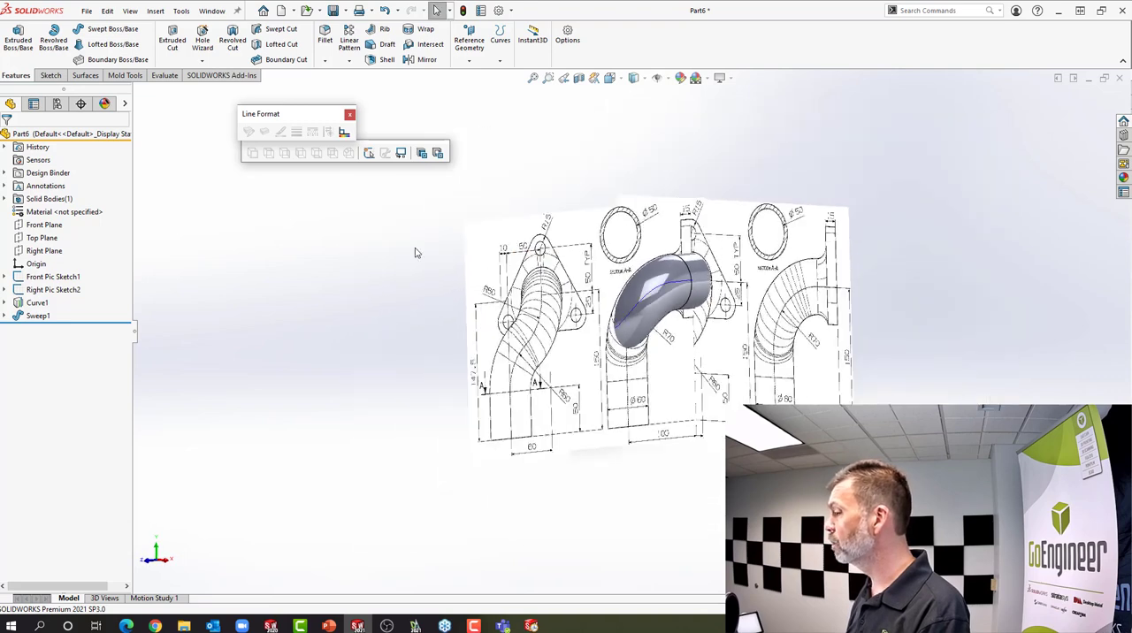
Hide Right Pic Sketch2 and Front Pic Sketch1 so only the swept pipe and its curve are displayed
click(52, 289)
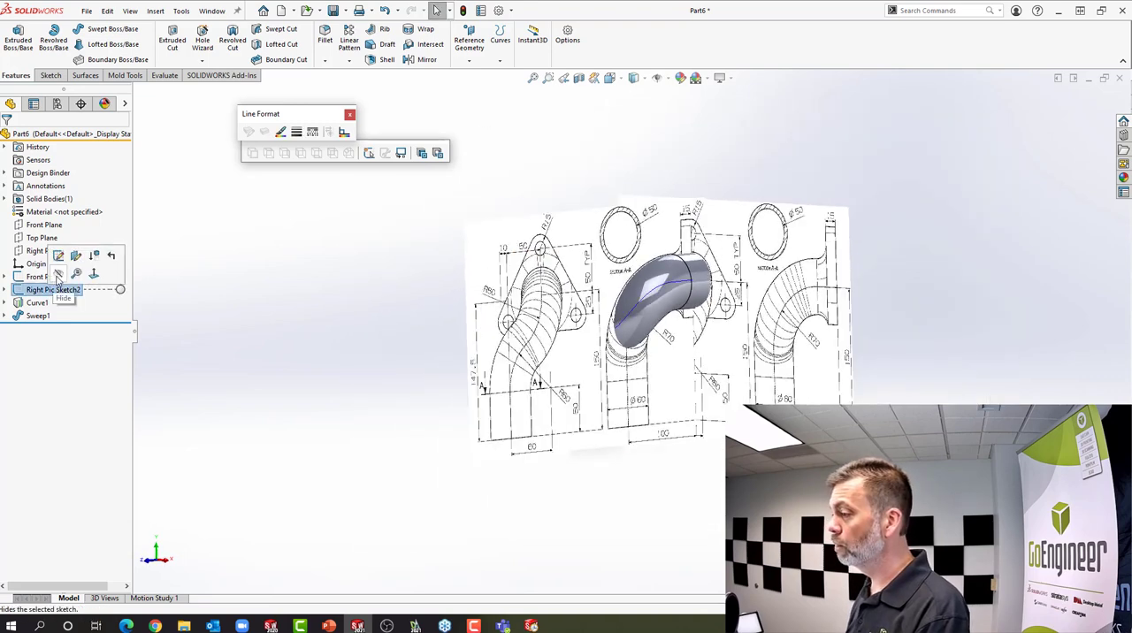
click(58, 277)
mouse_move(336, 290)
middle_down()
mouse_move(260, 278)
mouse_move(566, 313)
middle_up()
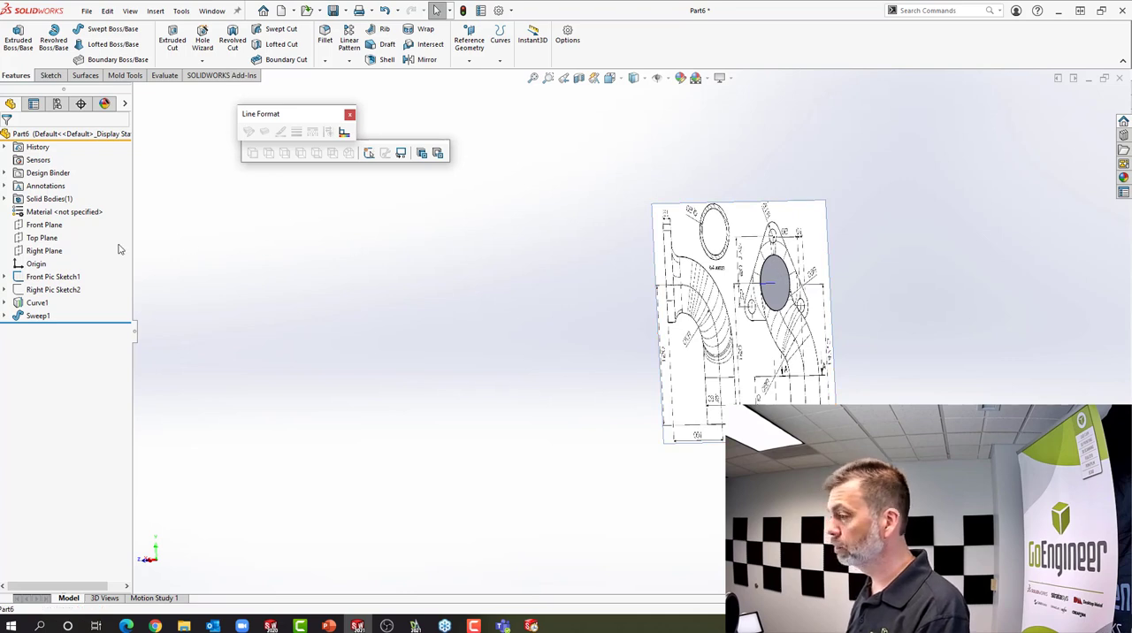
click(62, 277)
click(70, 259)
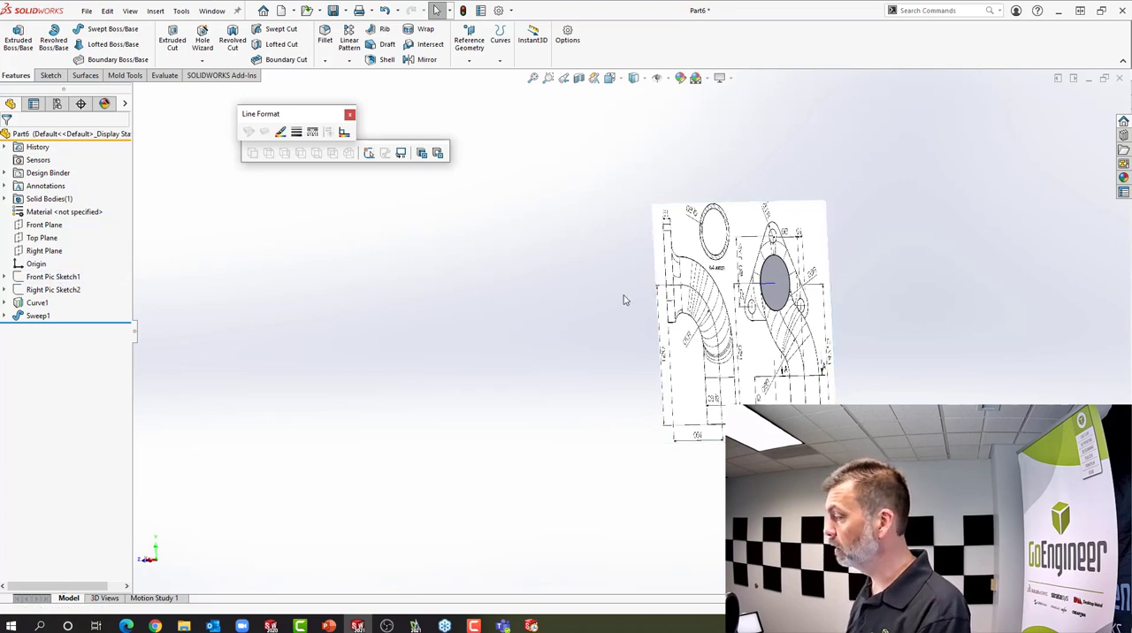
Start a sketch on the pipe's upper end face, show Front Pic Sketch1 and view the sketch plane straight on
click(771, 277)
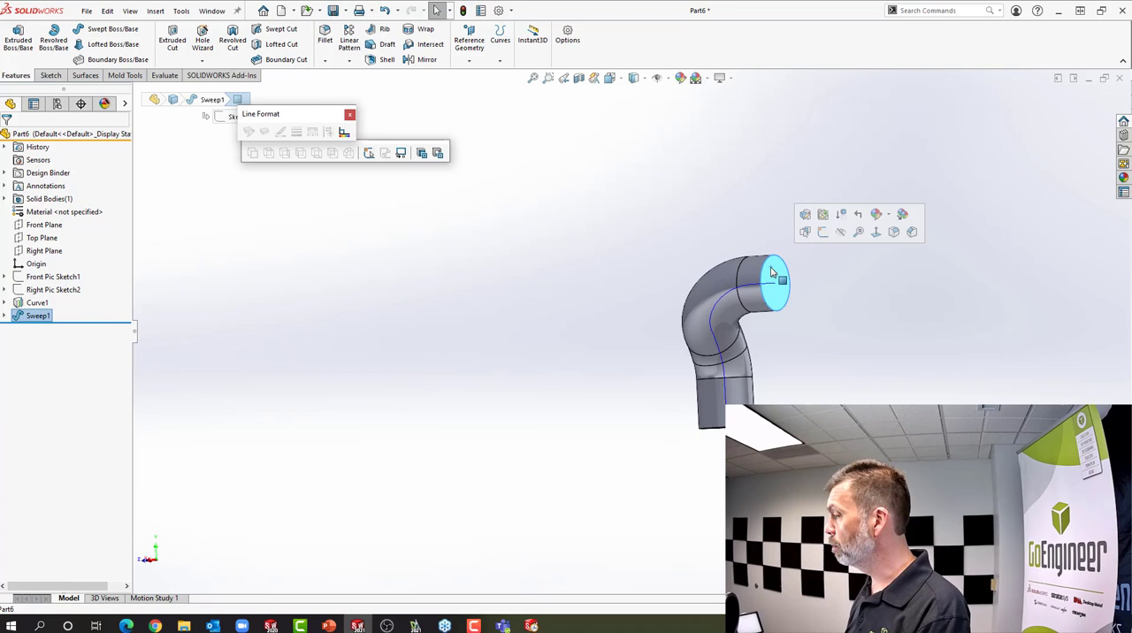
click(821, 233)
click(53, 277)
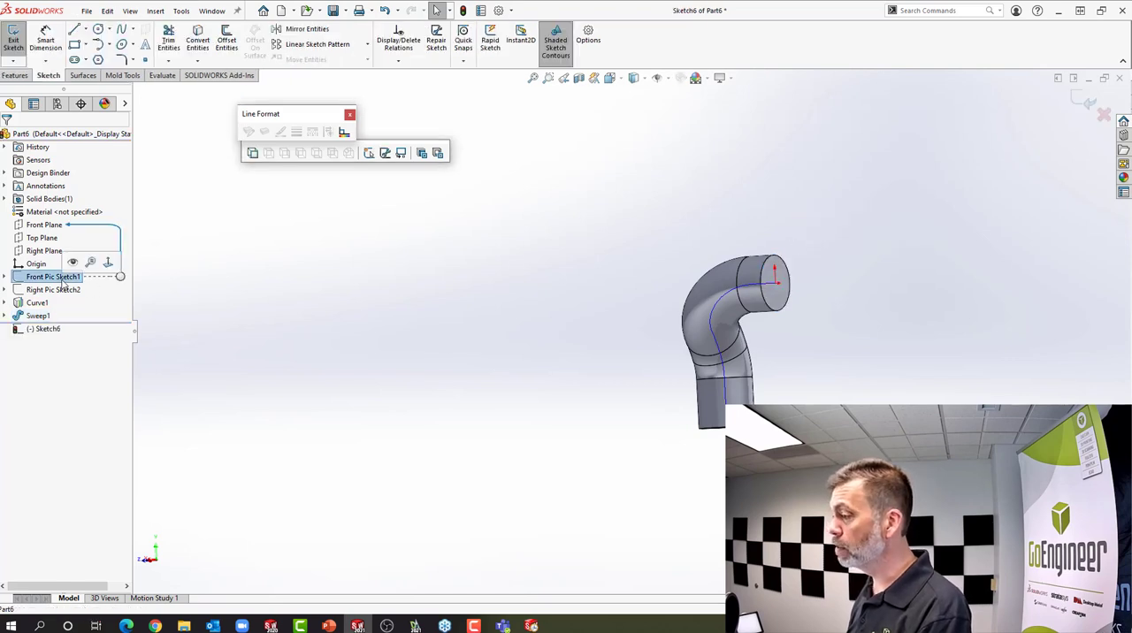
click(73, 263)
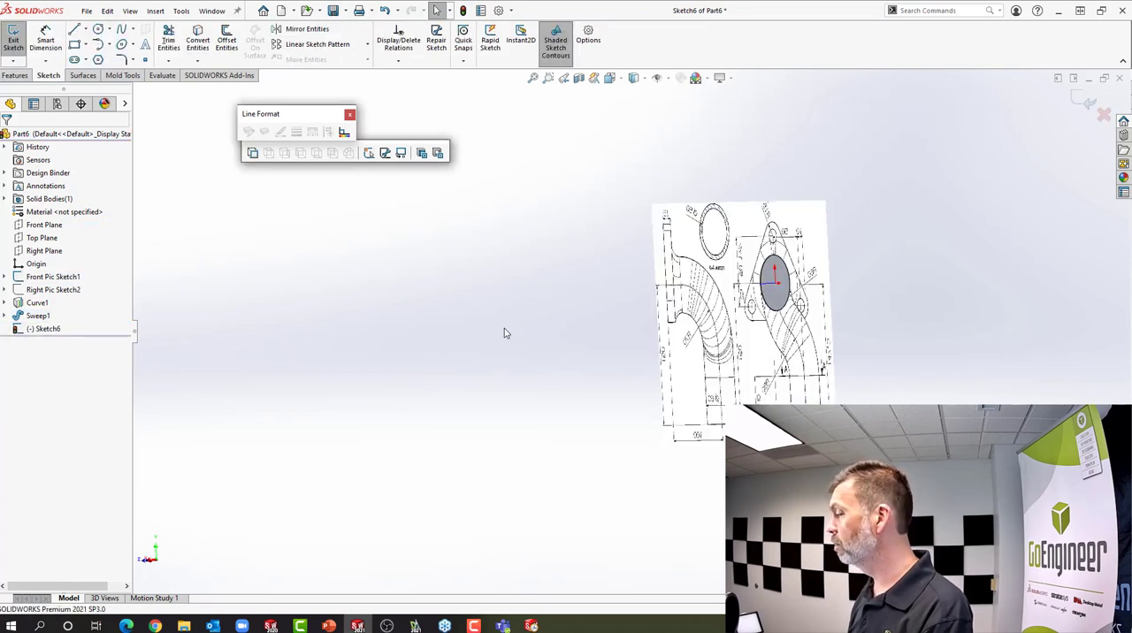
click(610, 78)
click(677, 145)
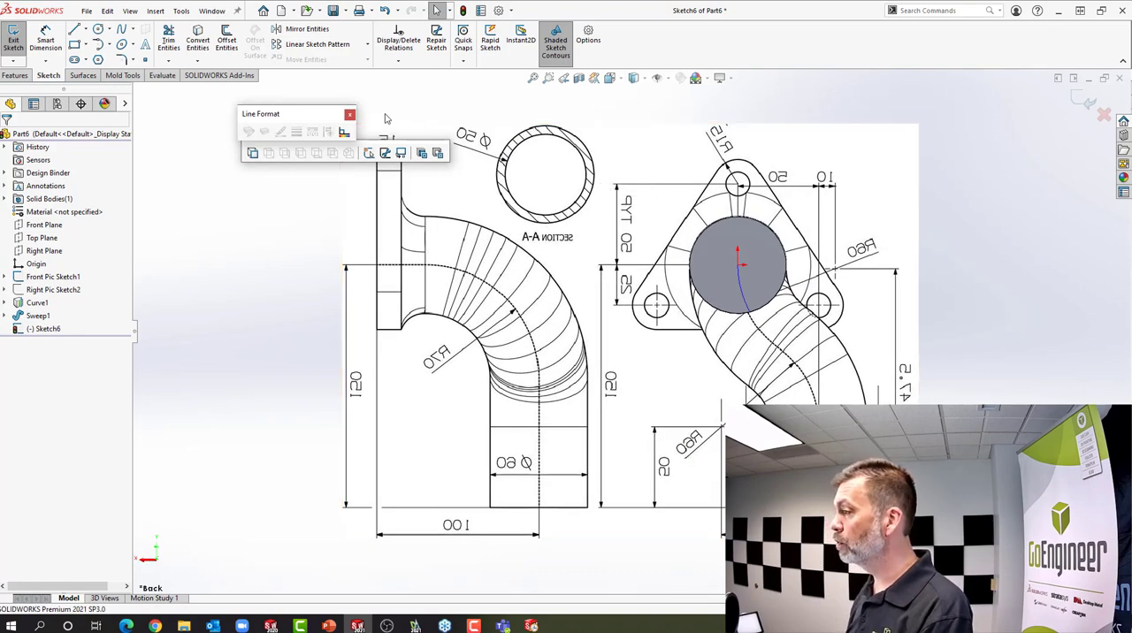
Trace the flange outline as a closed triangle with a horizontal base and sloping sides about 133 mm and 136 mm long
click(75, 30)
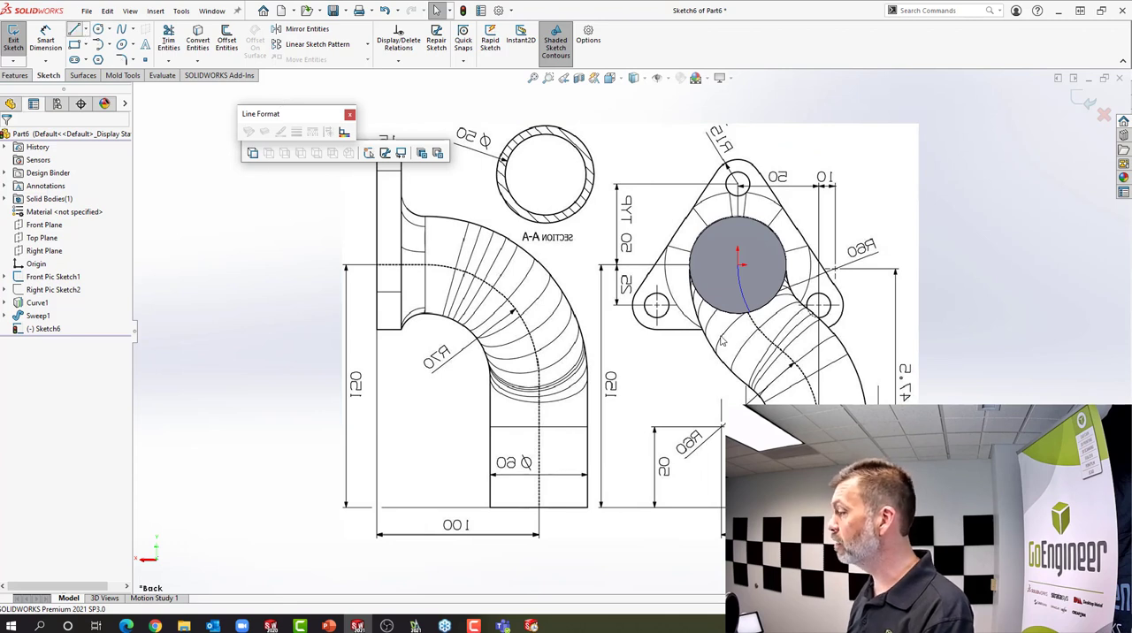
click(640, 329)
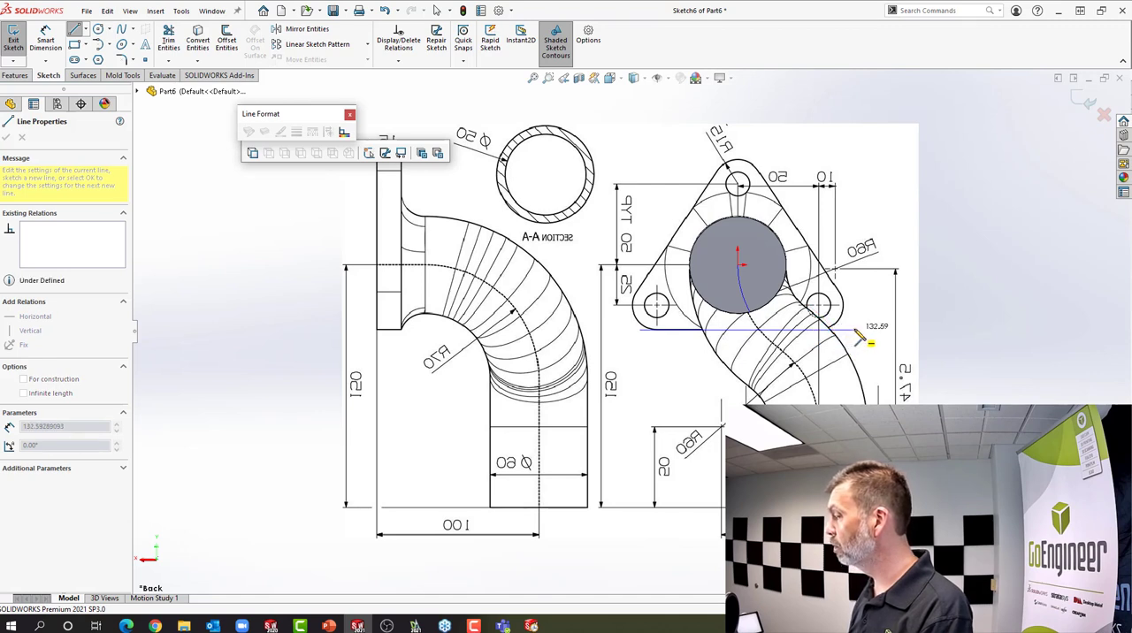
click(854, 330)
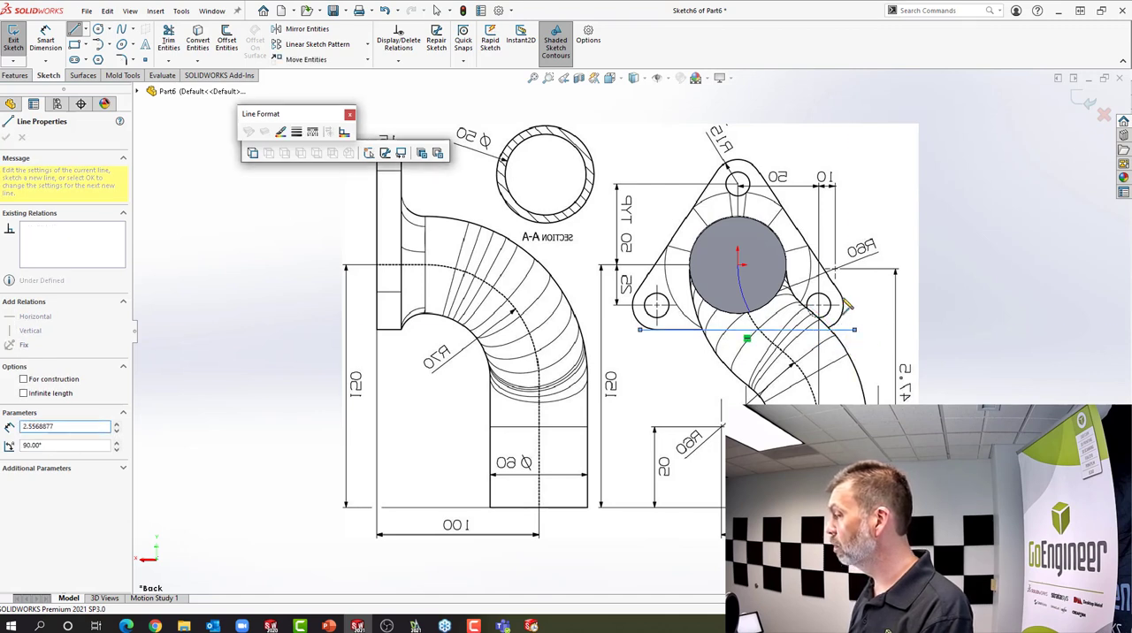
click(737, 149)
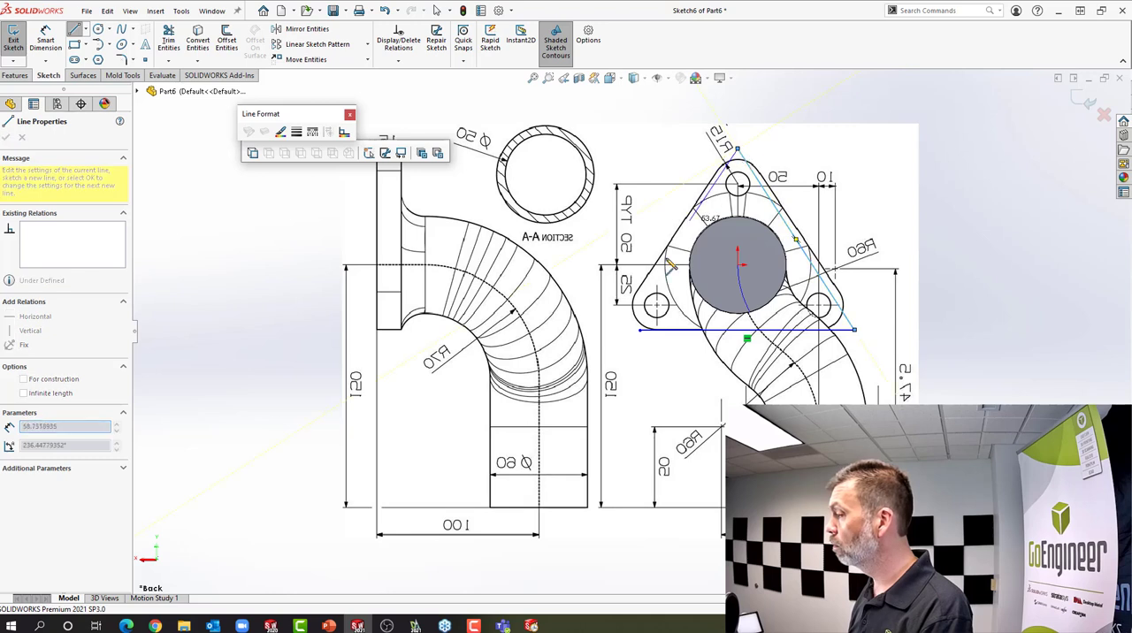
click(613, 331)
right_click(616, 337)
click(643, 345)
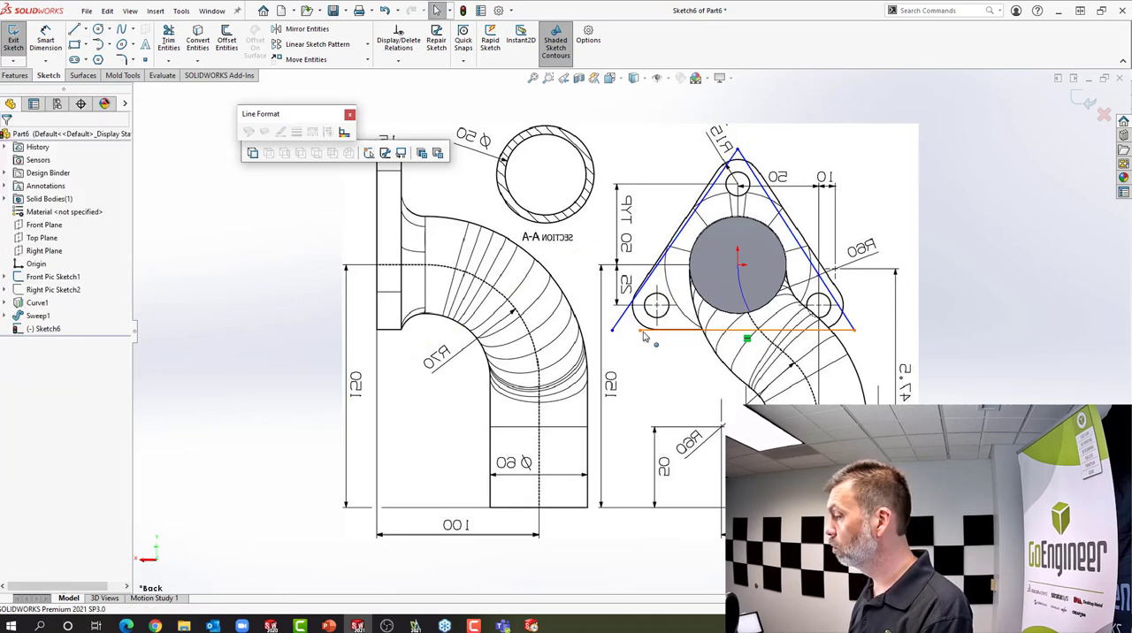
drag(641, 333, 612, 331)
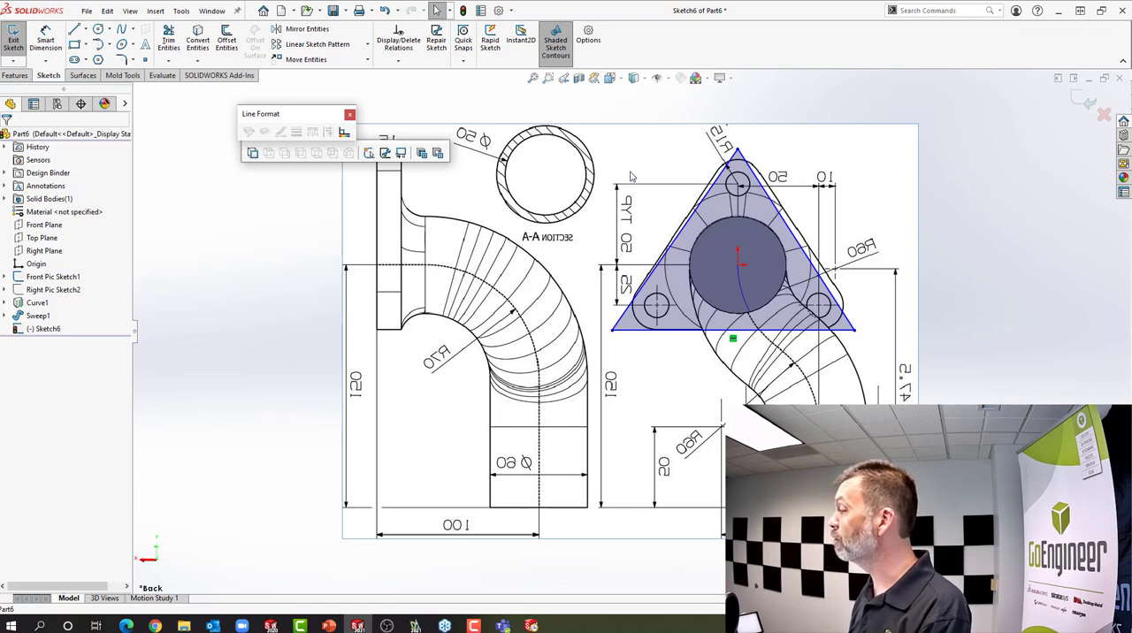
Round all three corners of the traced flange triangle with 15 mm sketch fillets
click(122, 59)
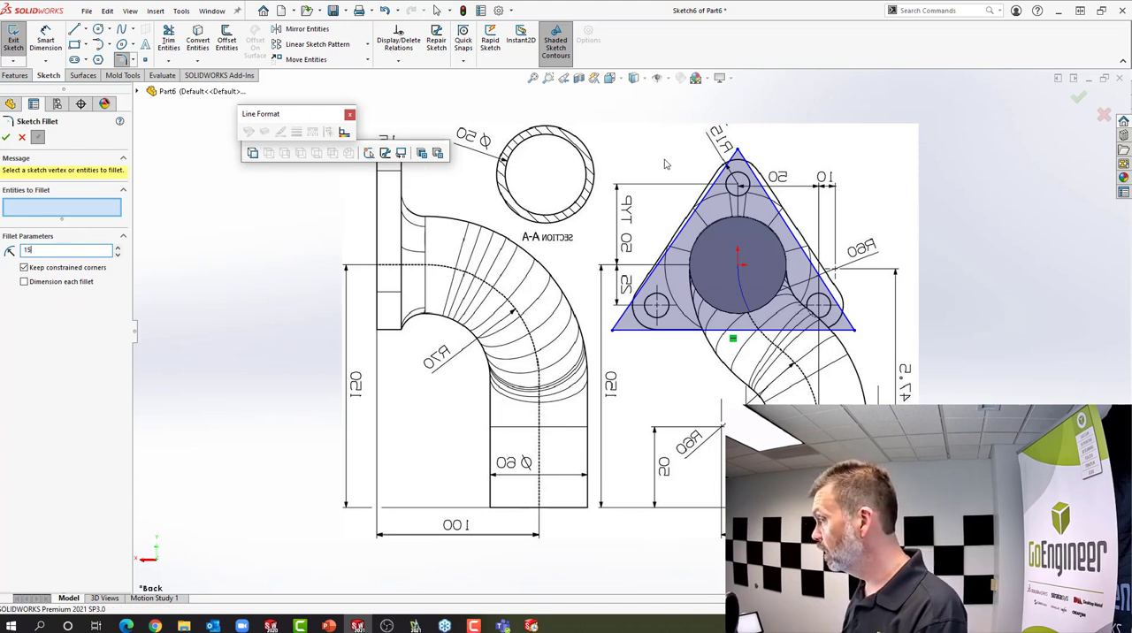
click(738, 149)
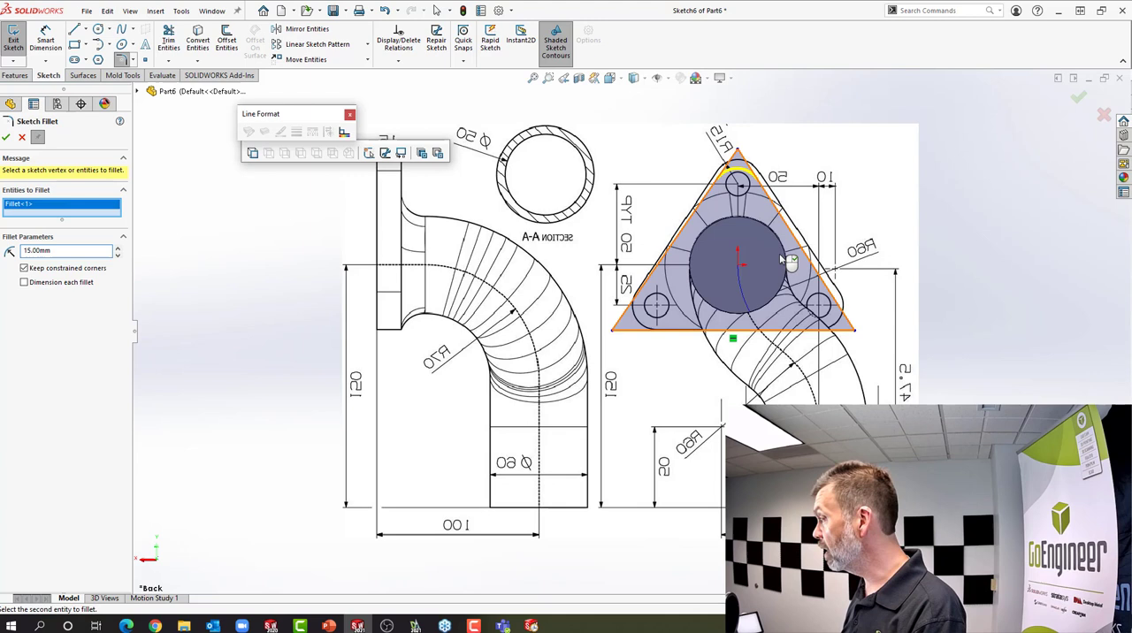
click(853, 329)
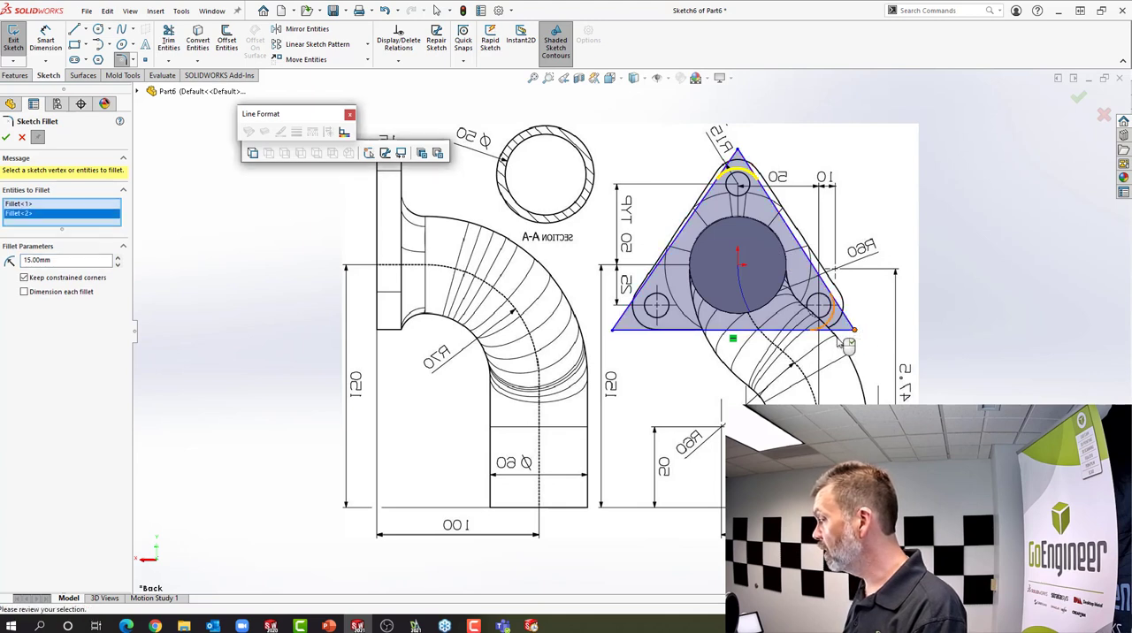
click(613, 331)
right_click(619, 345)
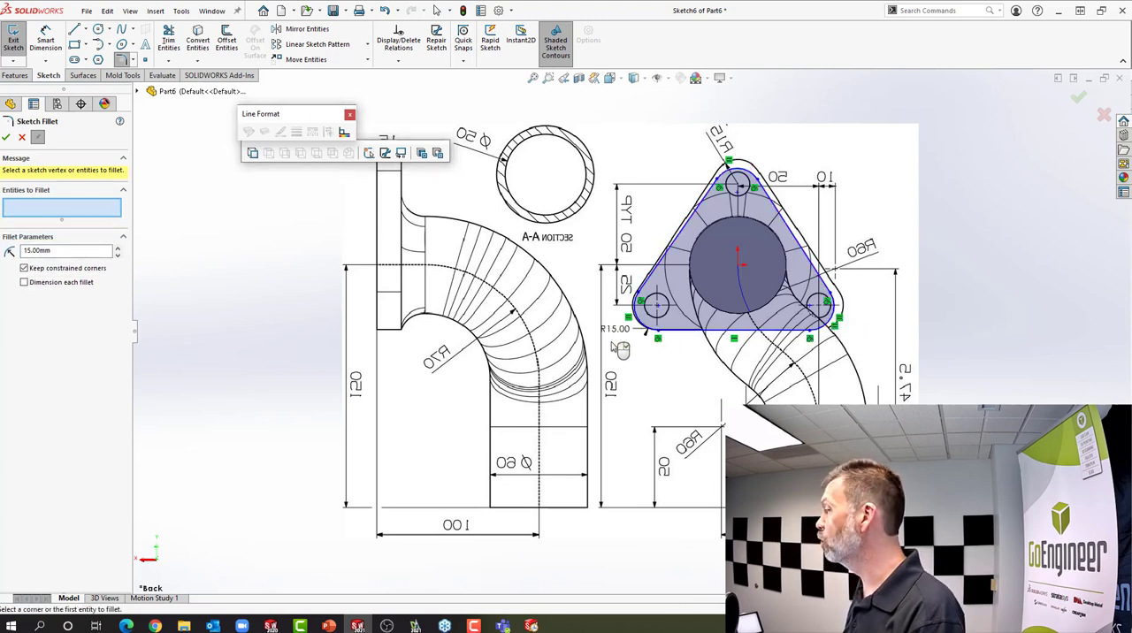
click(688, 333)
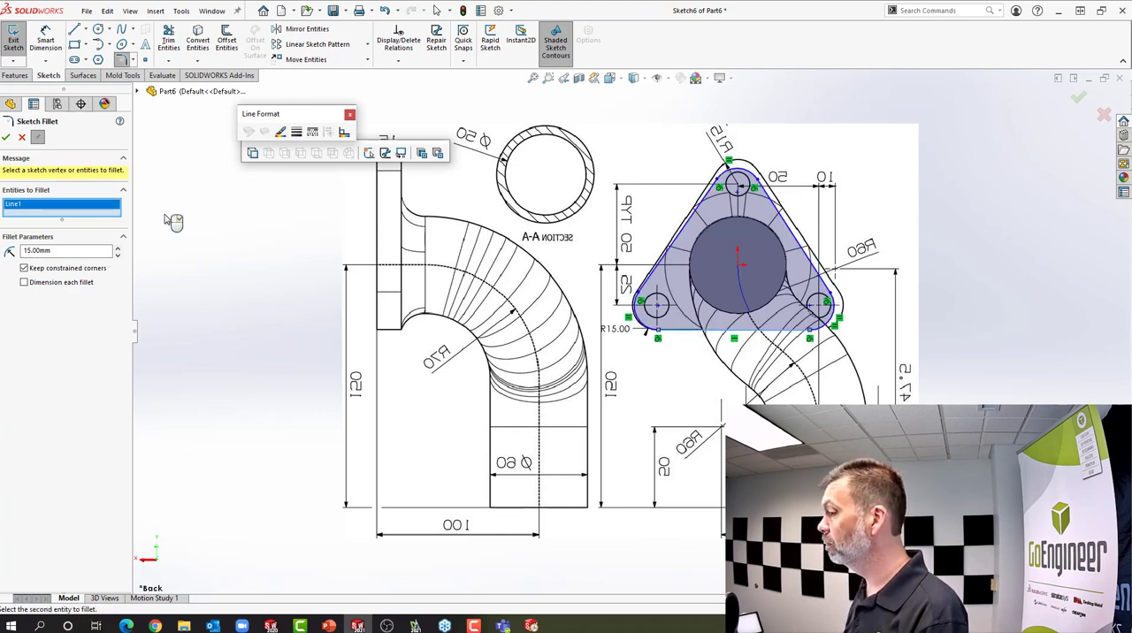
click(6, 138)
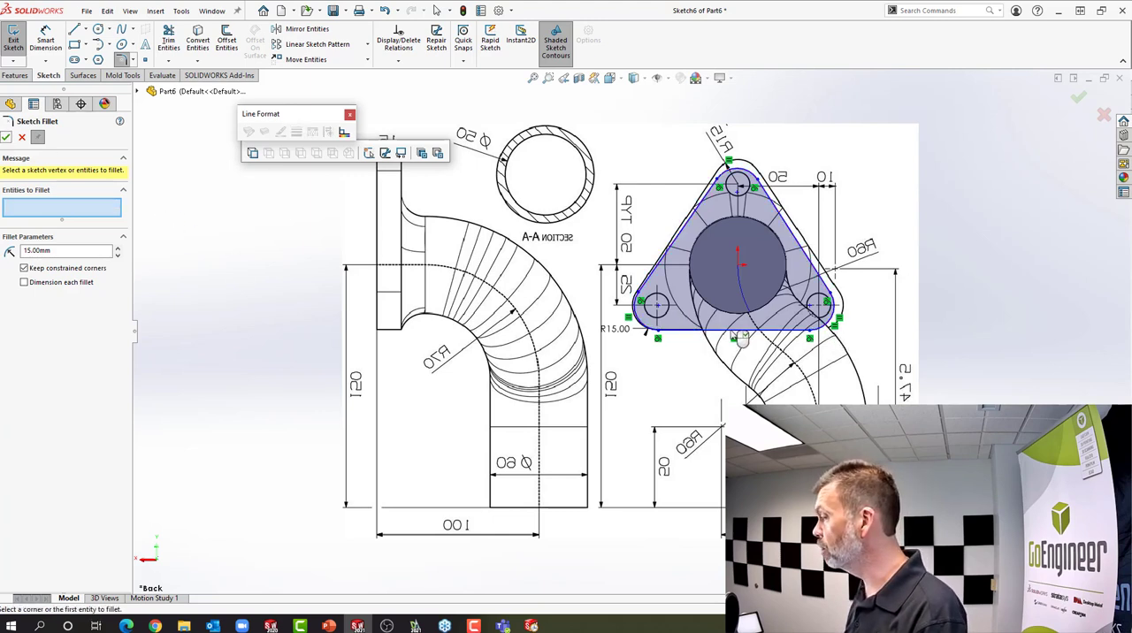
key(Escape)
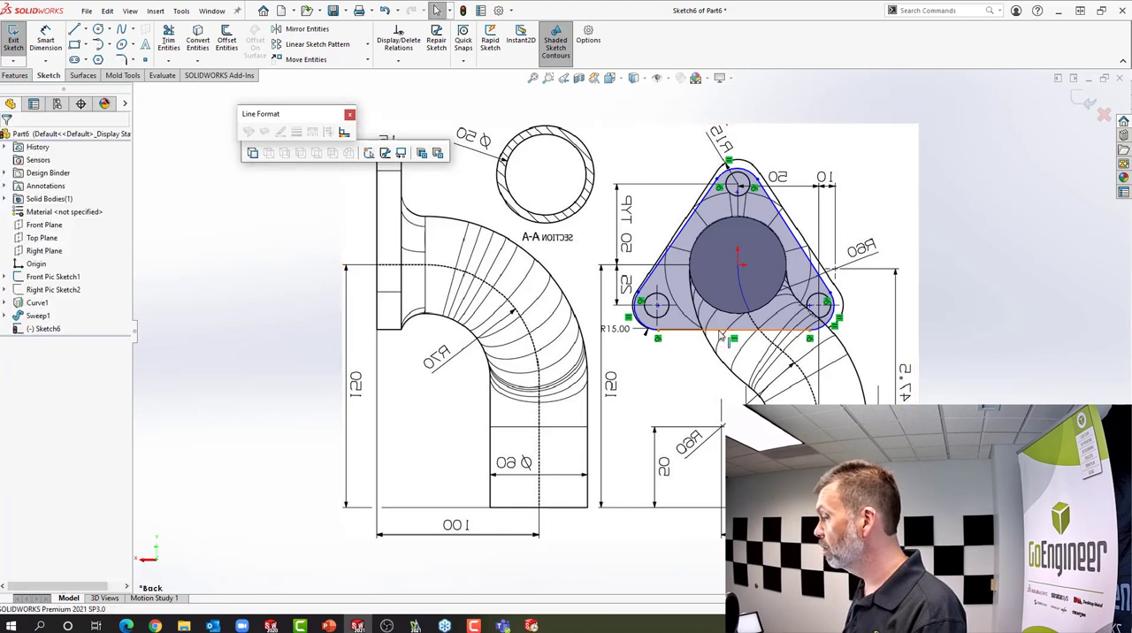
click(724, 333)
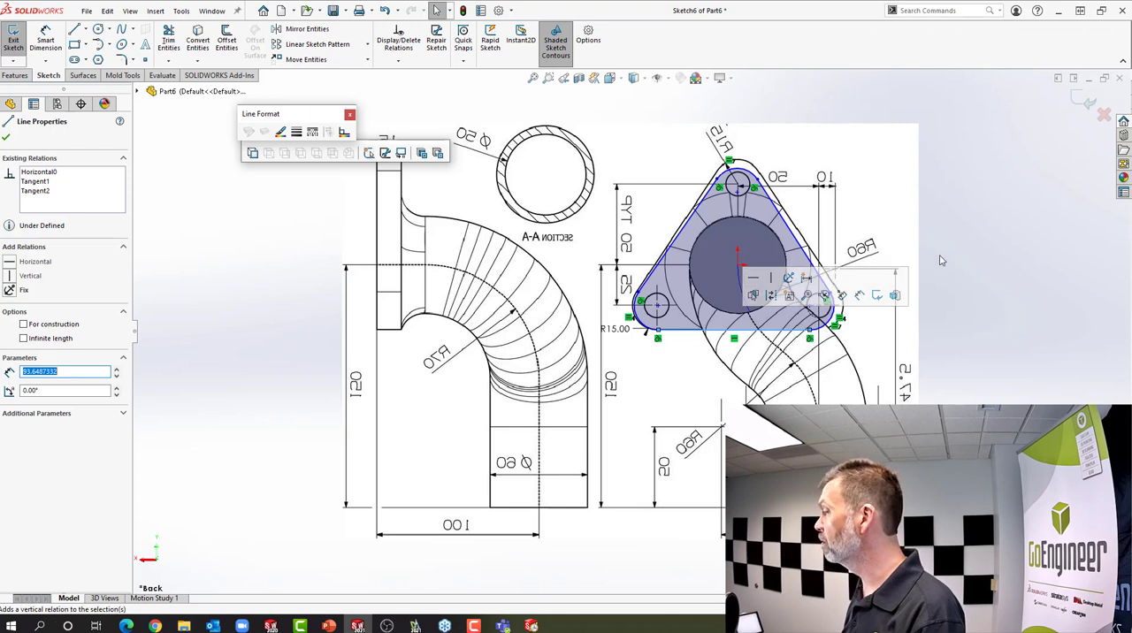
click(949, 199)
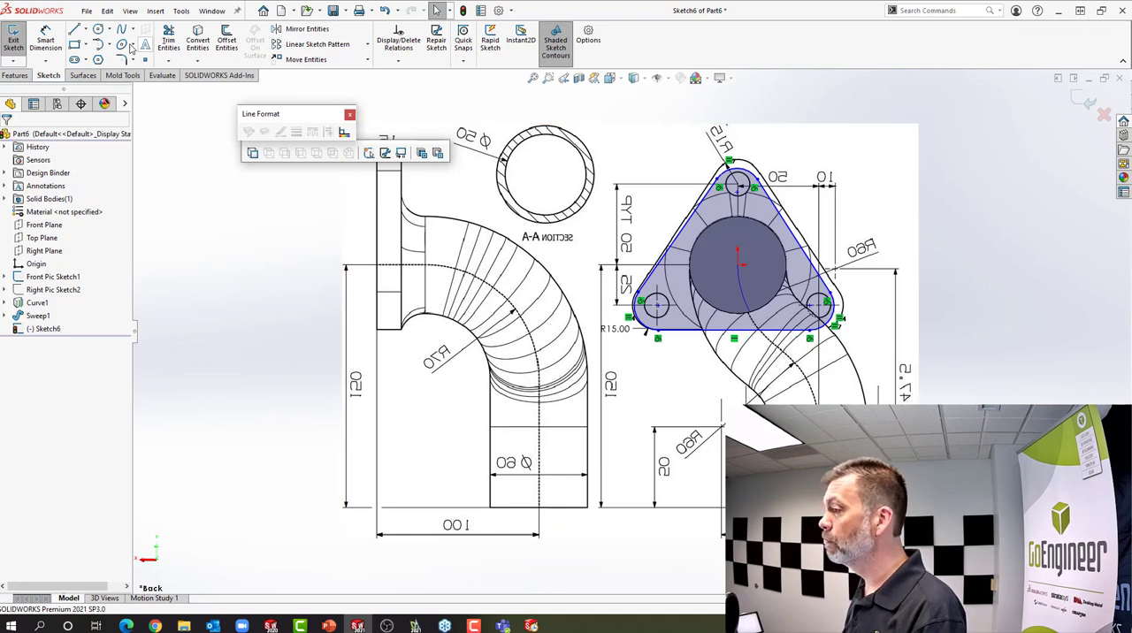
Draw a vertical construction centerline about 96 mm long from the origin up past the flange's top corner
click(88, 32)
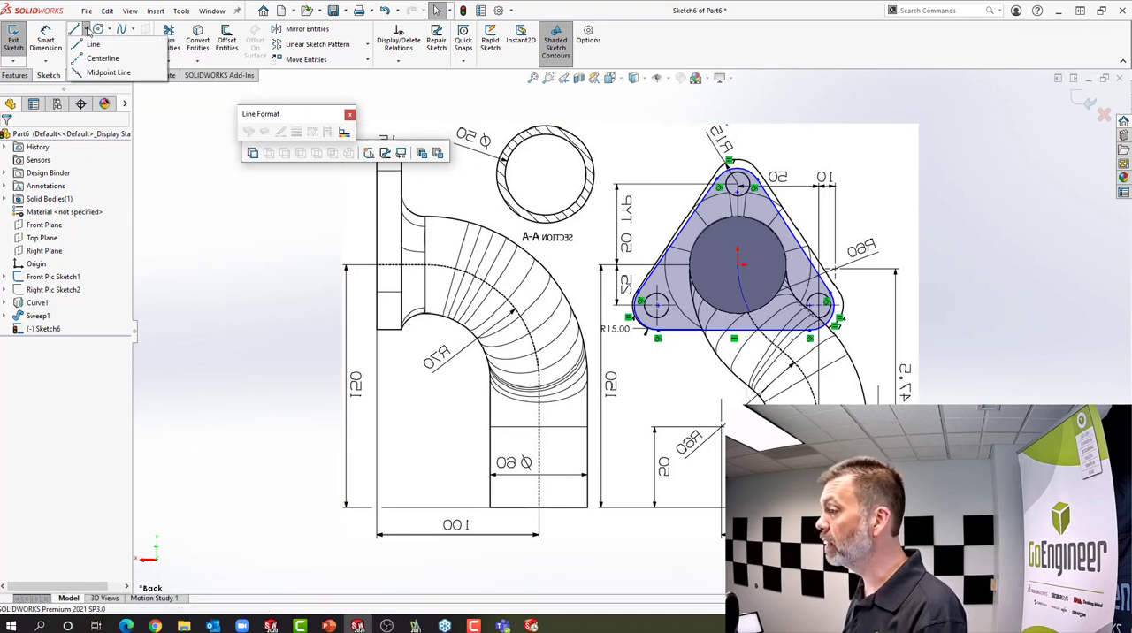
click(103, 58)
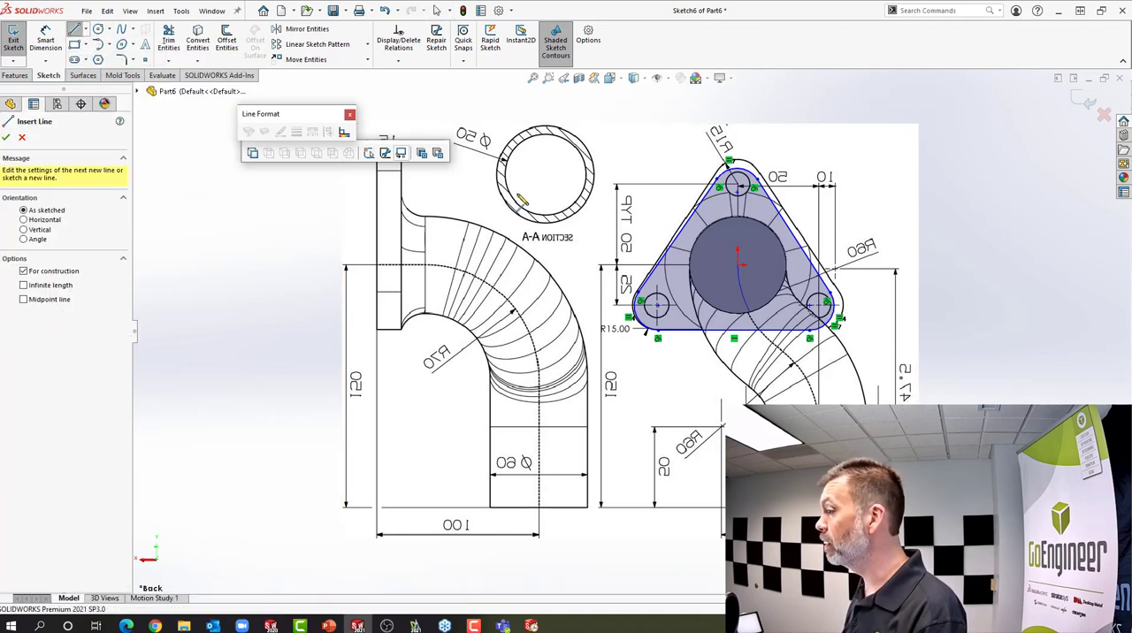
click(738, 262)
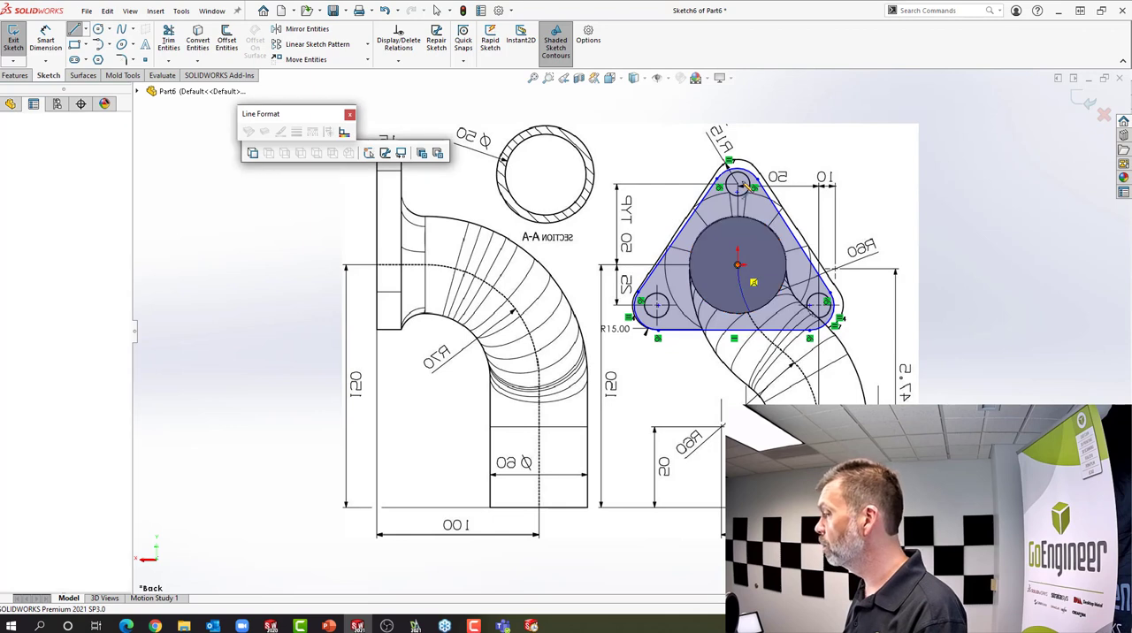
click(738, 111)
right_click(738, 112)
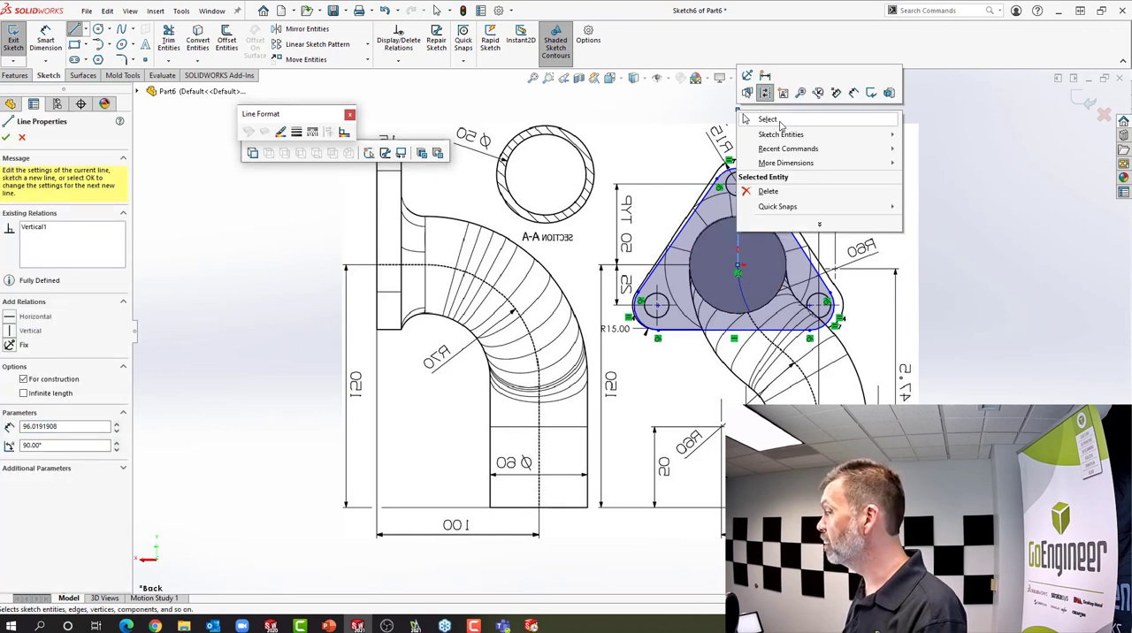
click(780, 124)
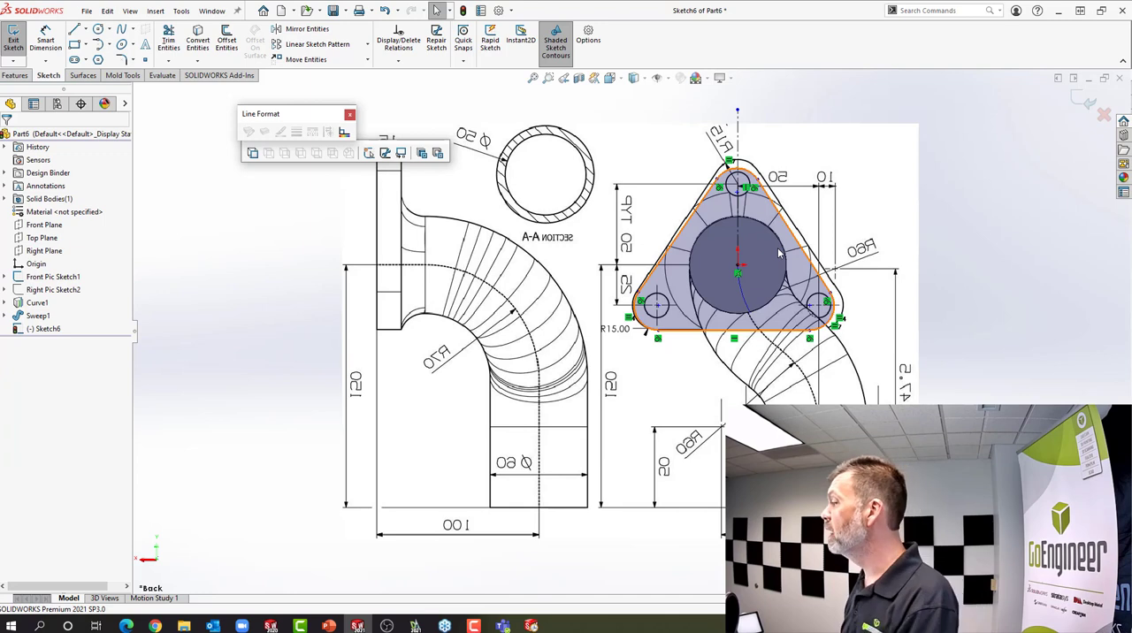
click(778, 248)
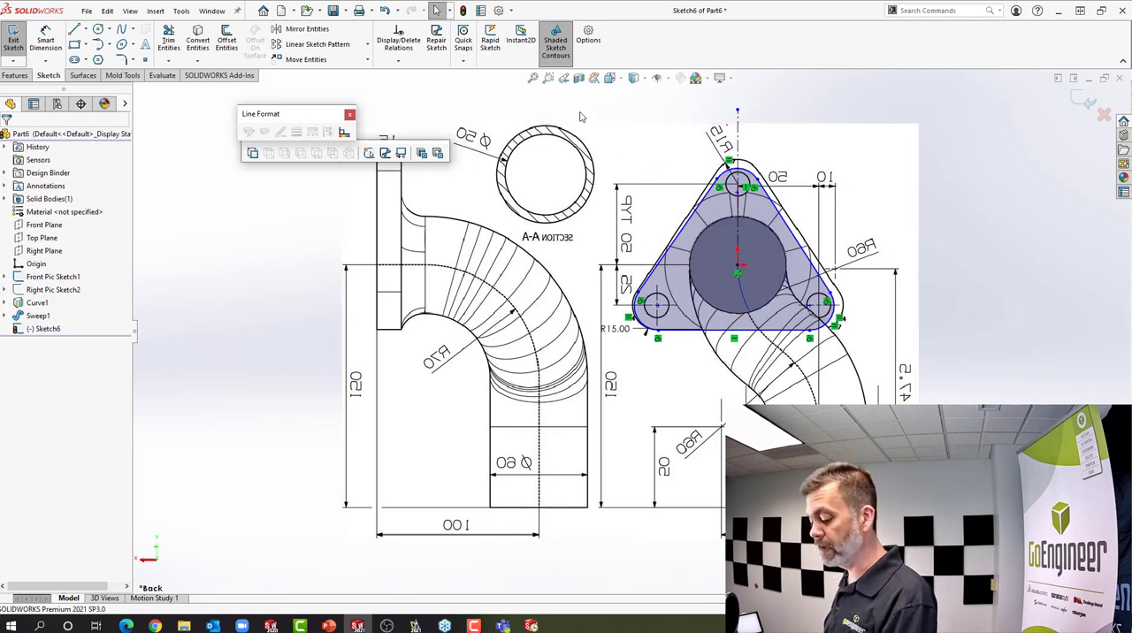
View the sketch from the front and dimension the lower-right corner arc's centre 25 mm below the origin
key(s)
click(618, 126)
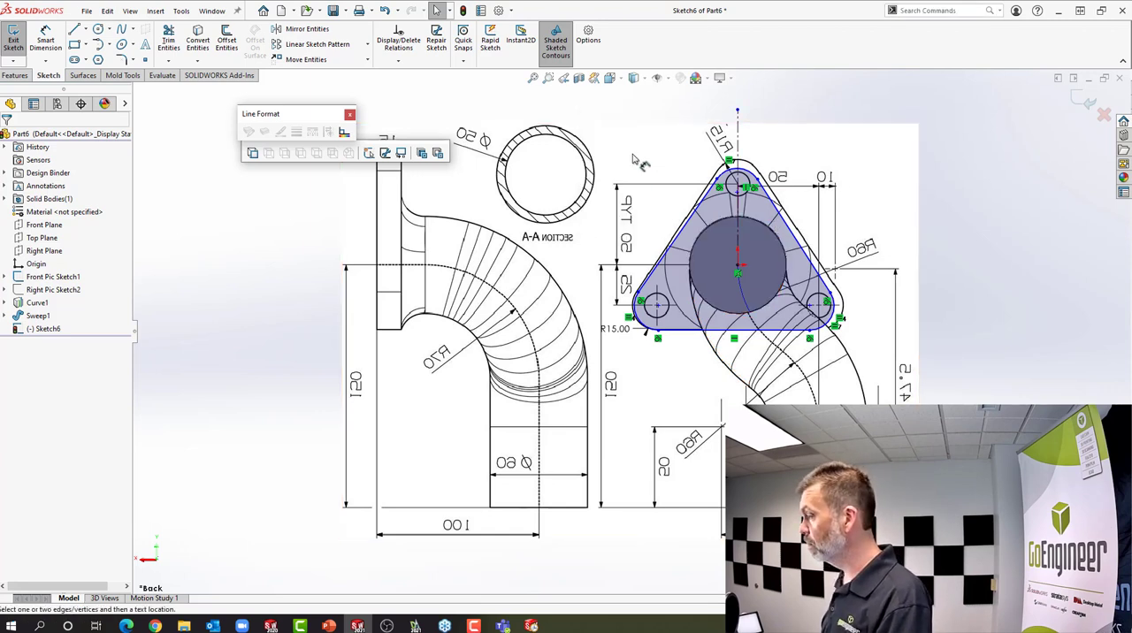
click(737, 233)
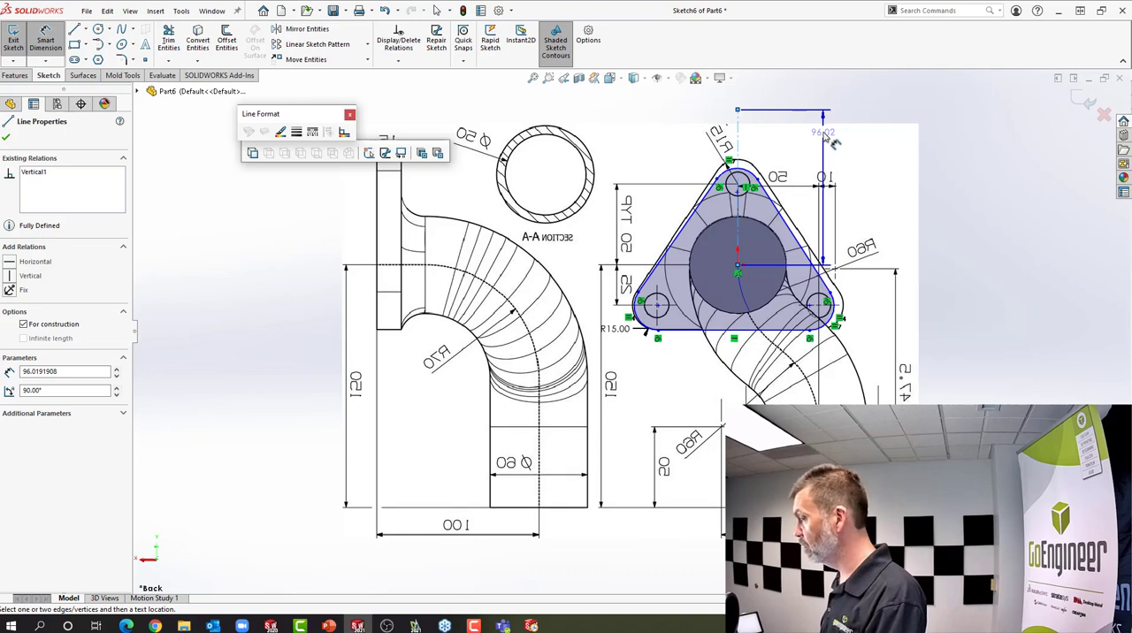
click(616, 82)
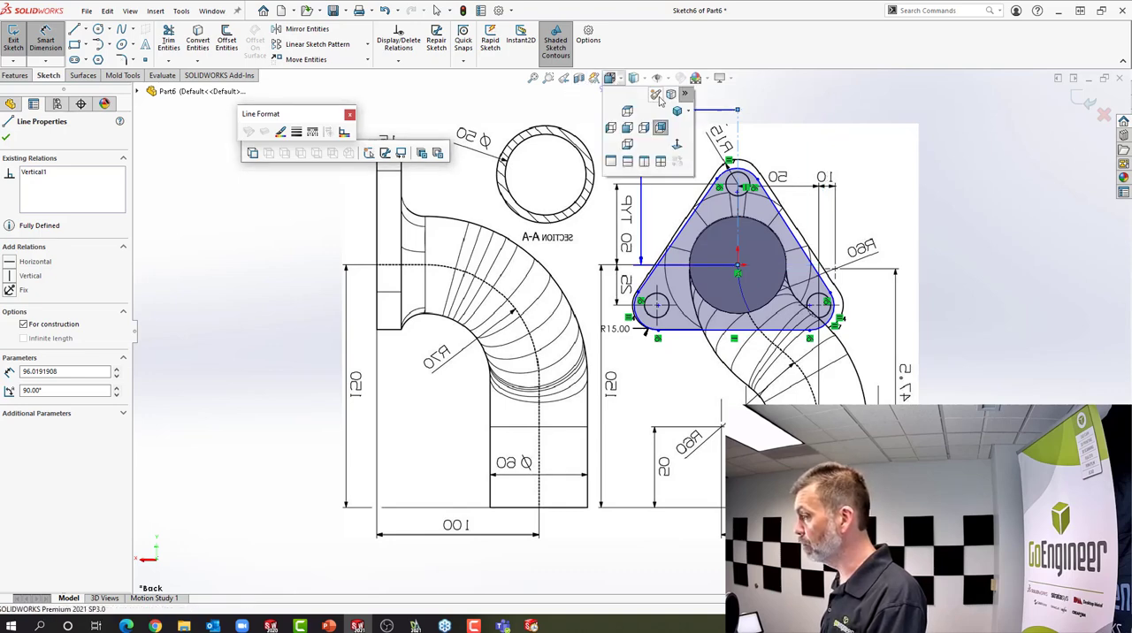
click(629, 127)
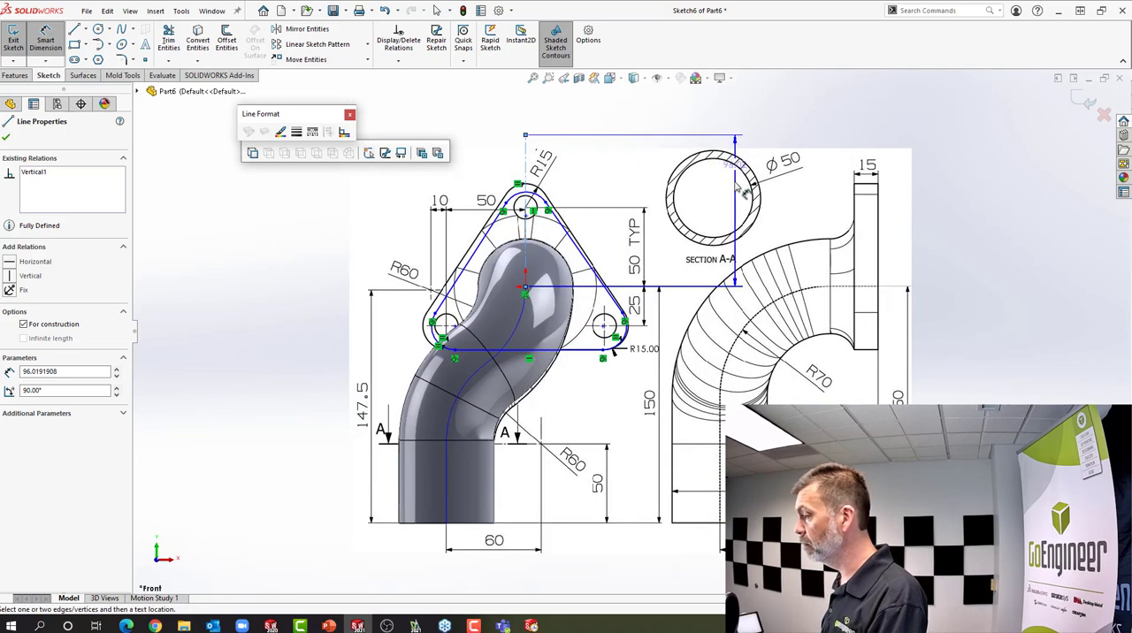
drag(667, 220, 647, 244)
key(Delete)
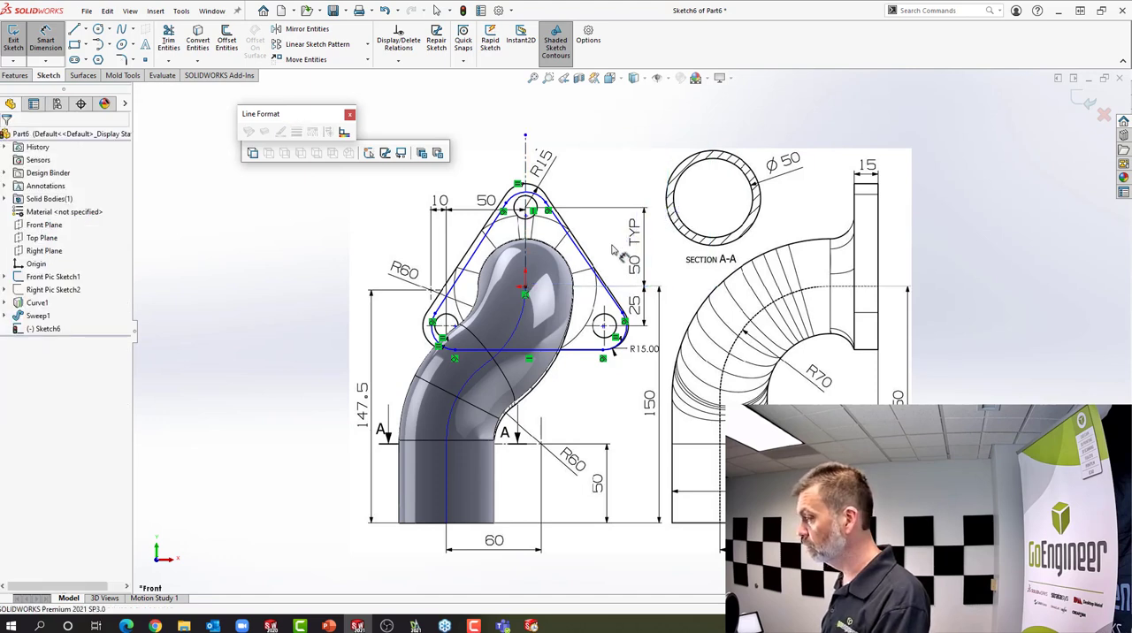
click(526, 289)
click(623, 342)
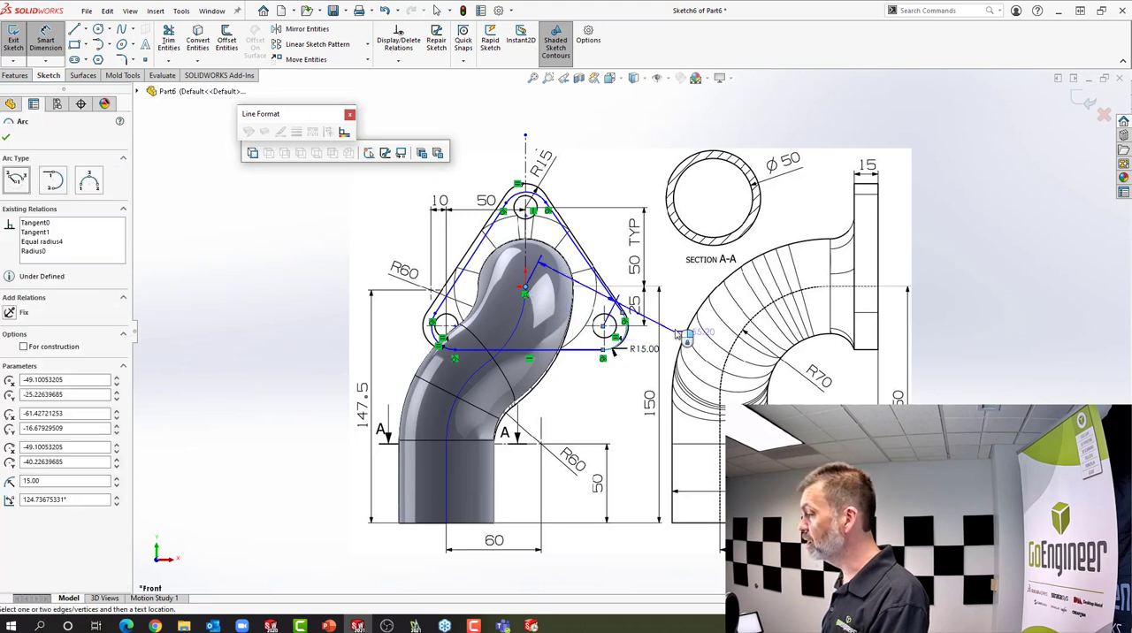
click(657, 315)
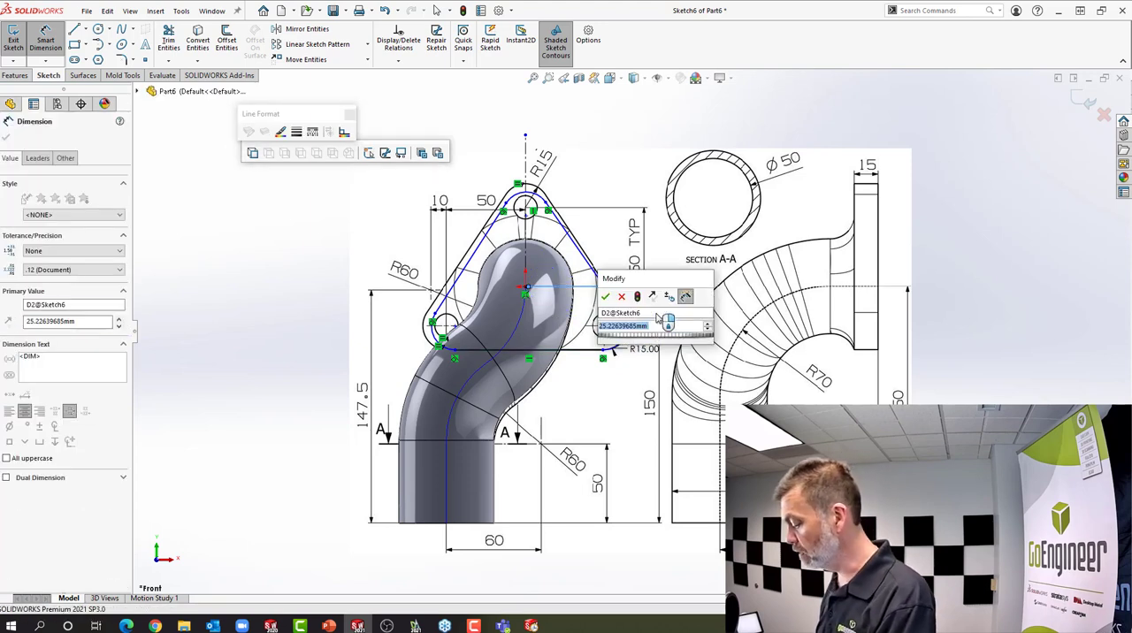
text(25)
key(Return)
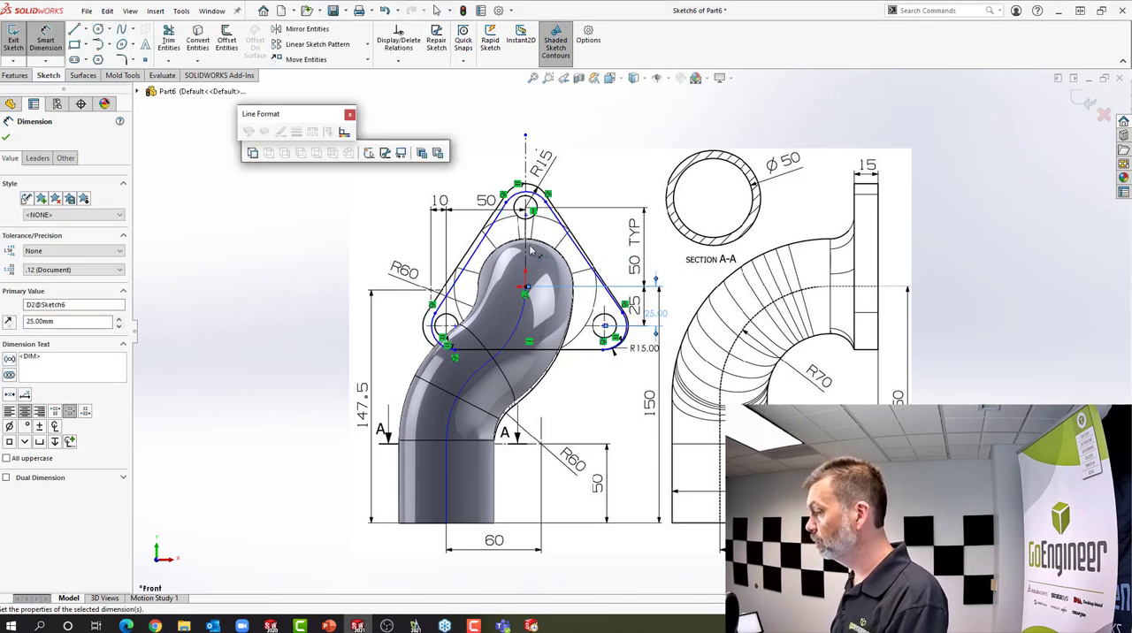
Dimension the top corner arc's centre 50 mm above the origin
click(525, 289)
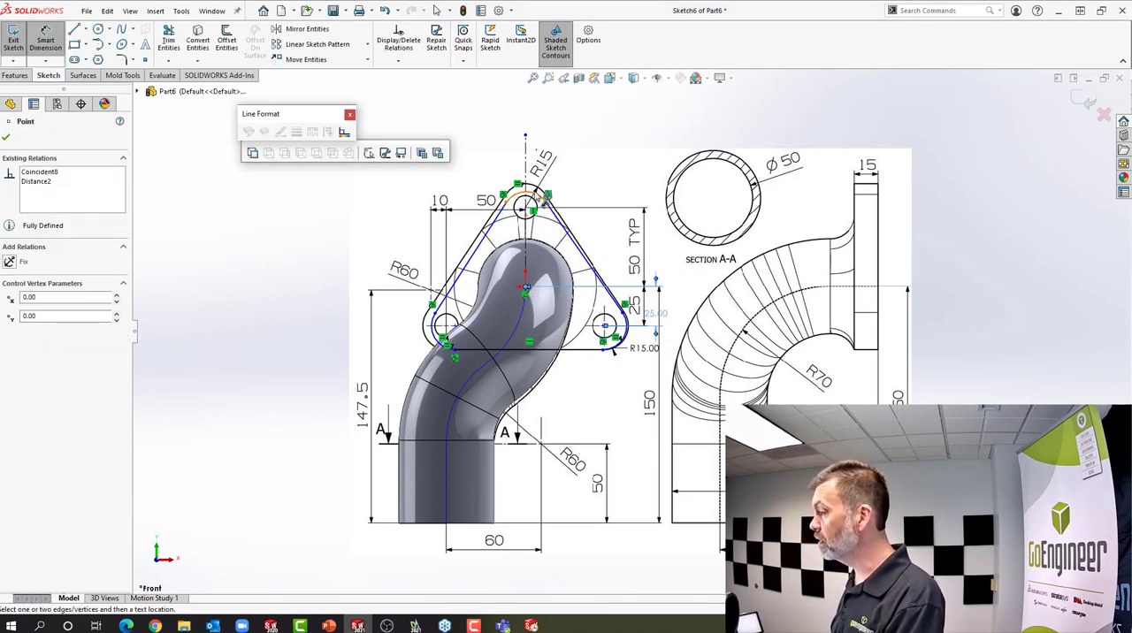
click(542, 196)
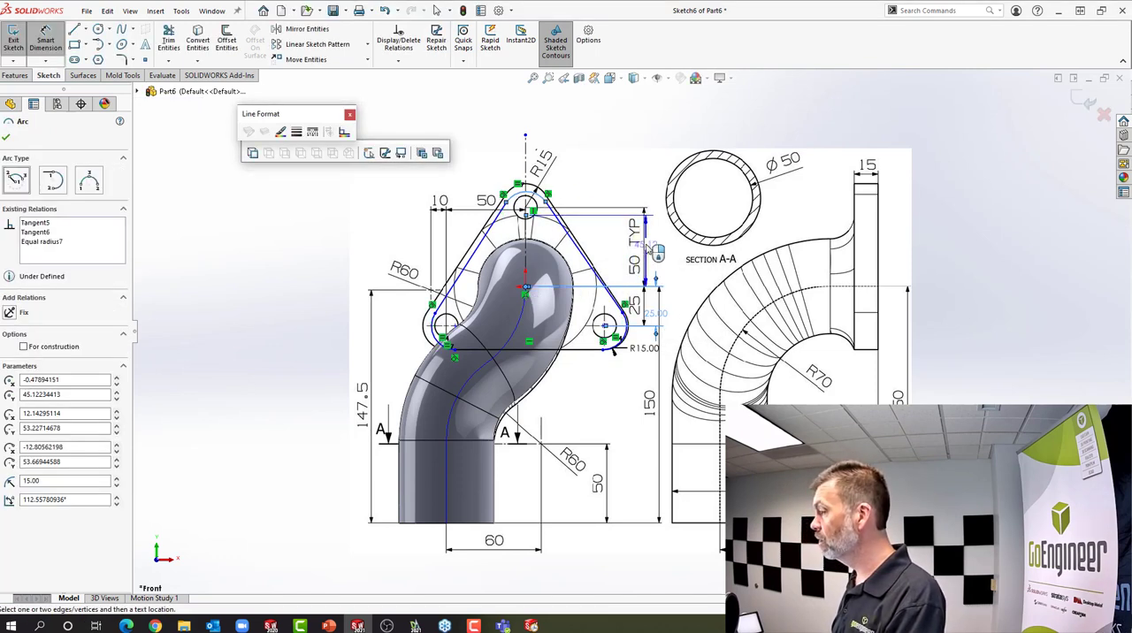
click(665, 250)
text(50)
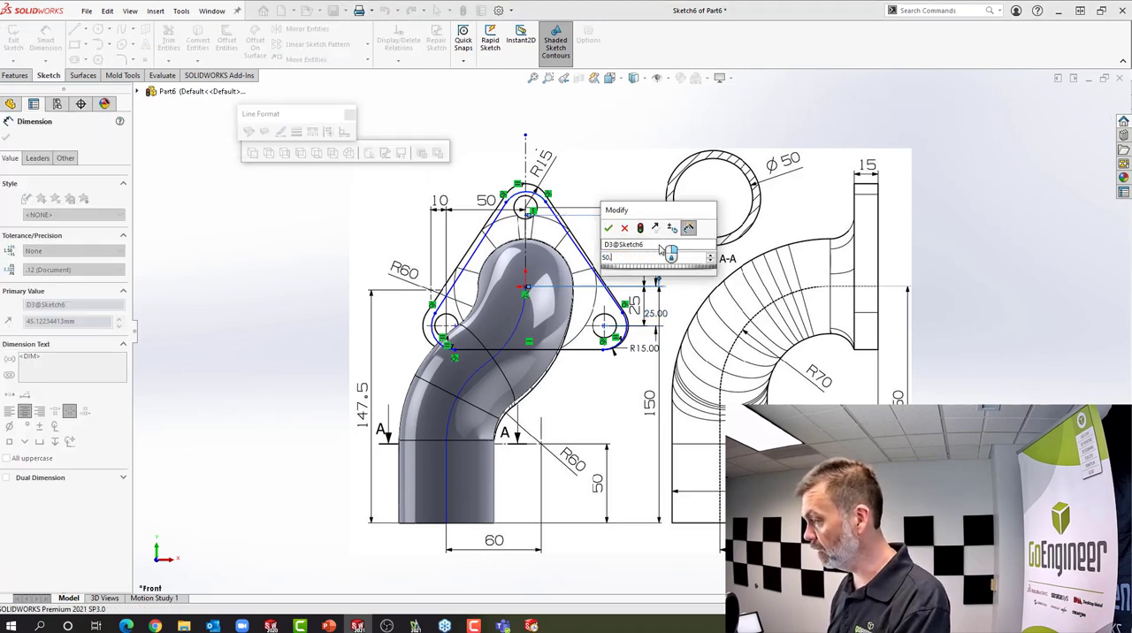
key(Return)
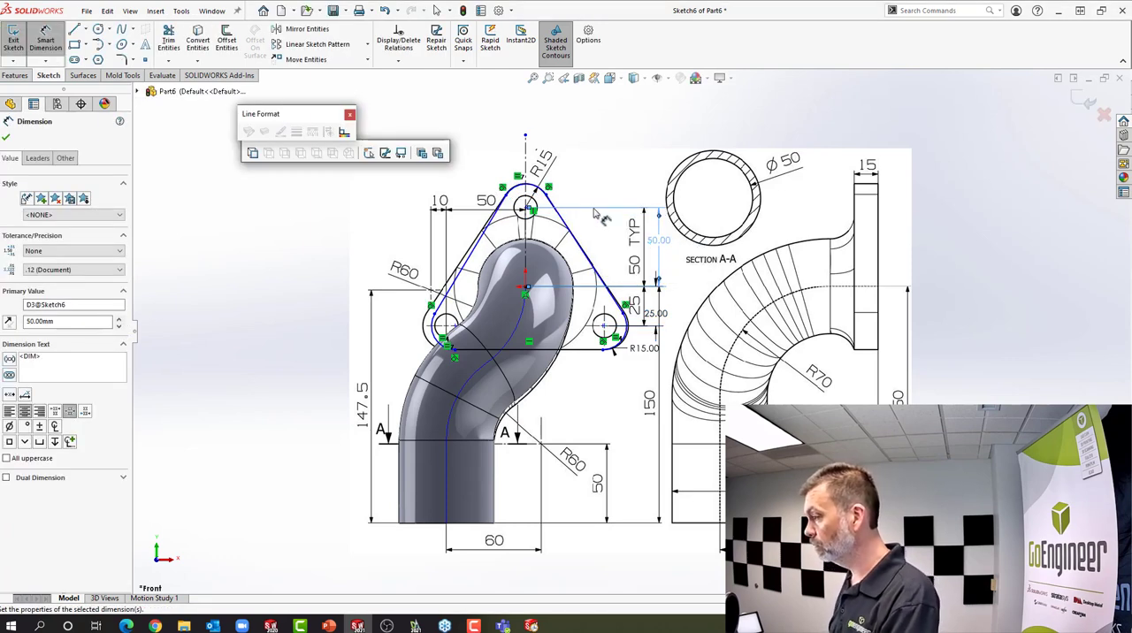
Dimension the lower-left corner arc's centre 50 mm horizontally from the vertical centerline and finish dimensioning
click(526, 237)
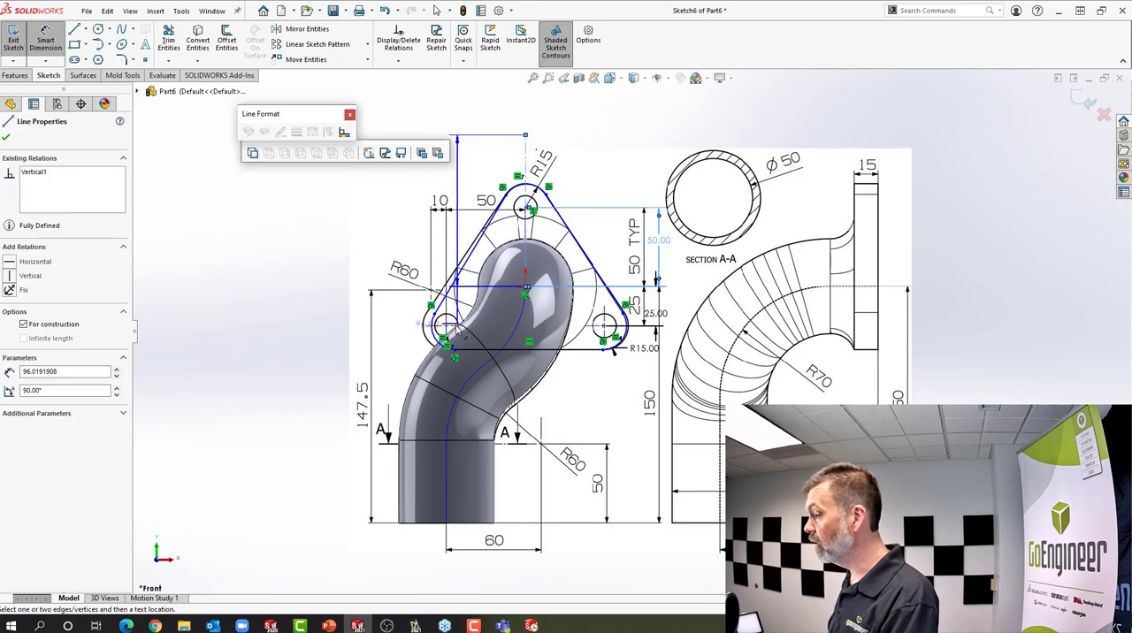
click(432, 332)
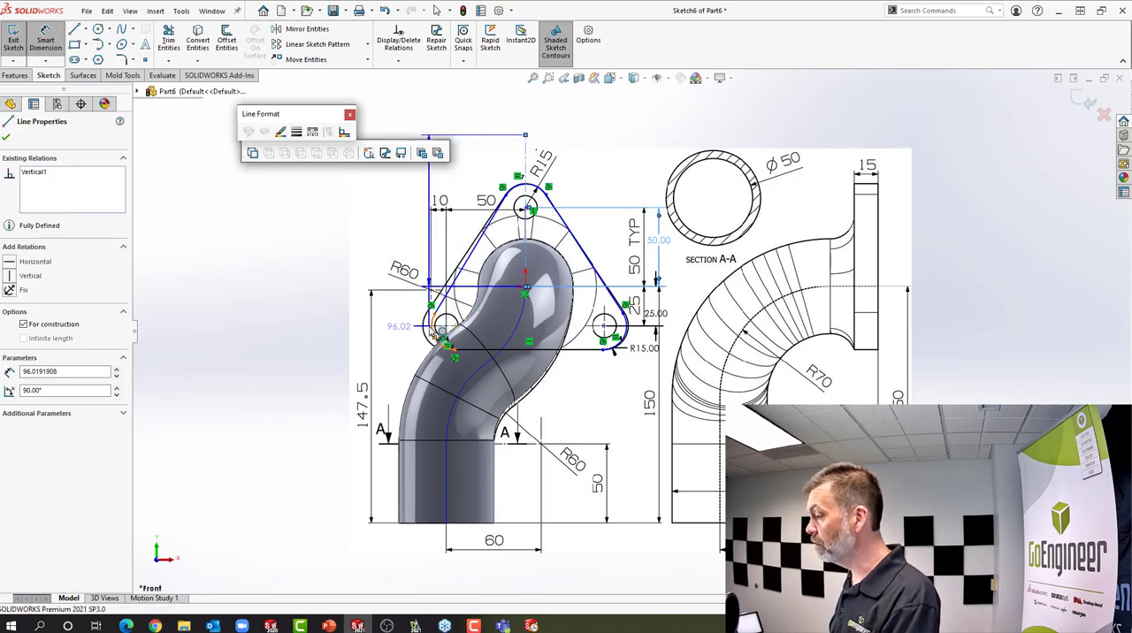
click(466, 185)
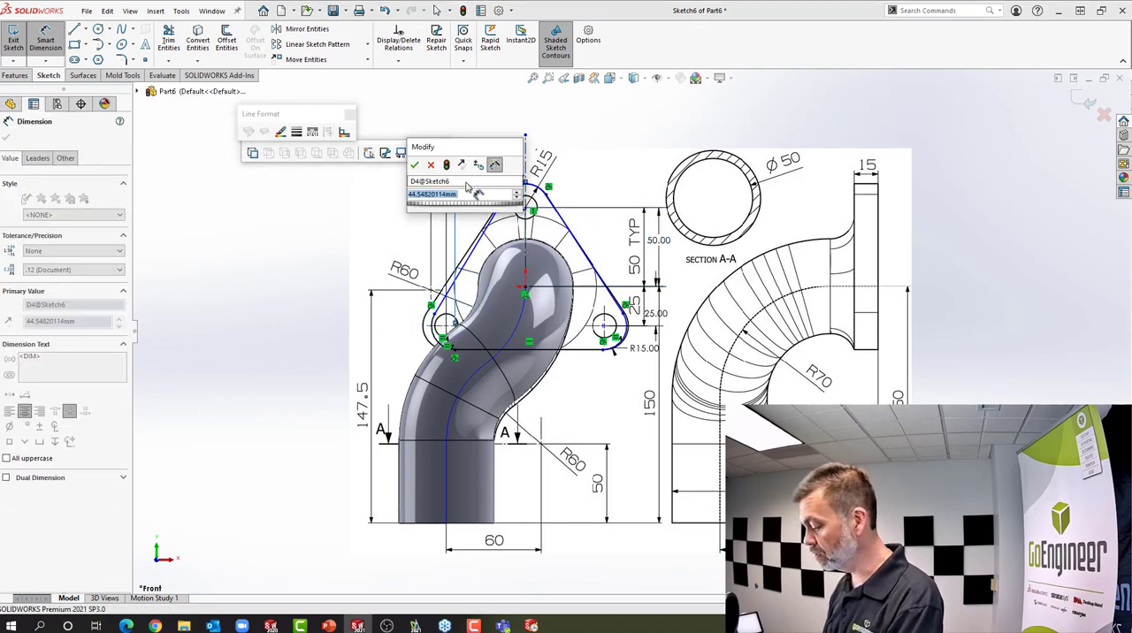
text(50.0)
key(Return)
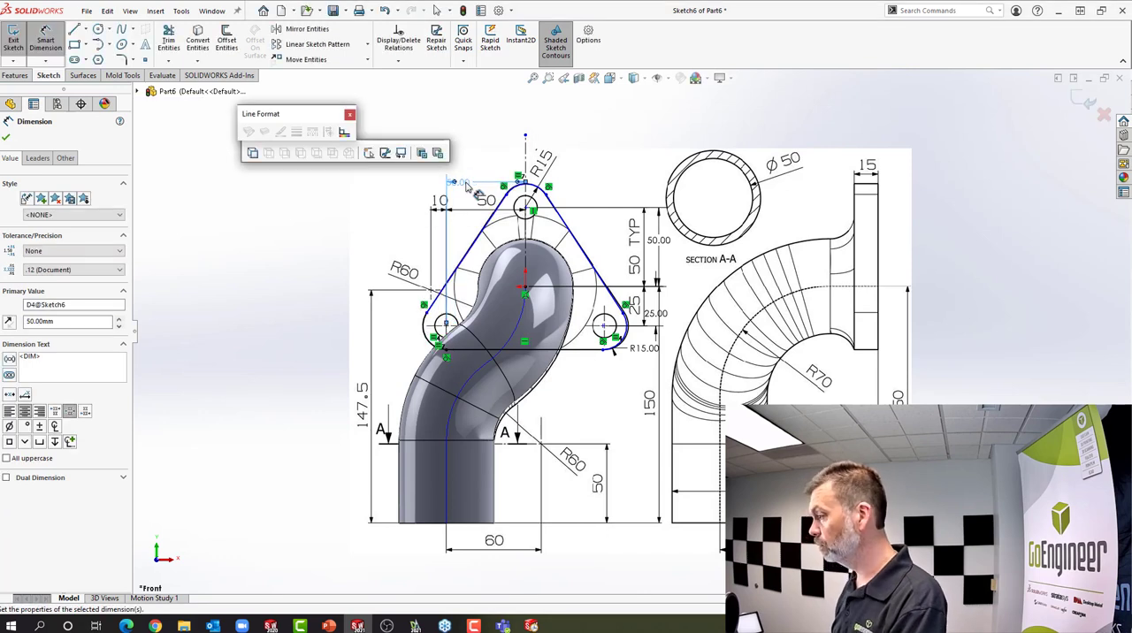
right_click(365, 243)
click(397, 278)
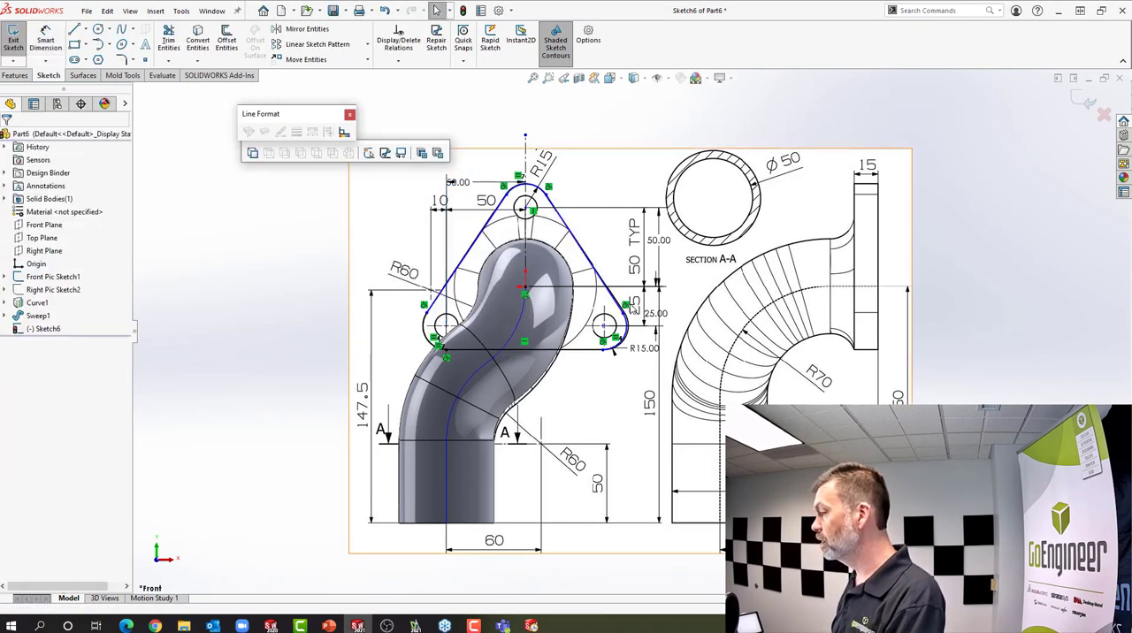
Make the flange outline's two slanted sides symmetric about the vertical construction centerline
mouse_move(625, 312)
mouse_down()
mouse_move(624, 284)
mouse_move(622, 307)
mouse_up()
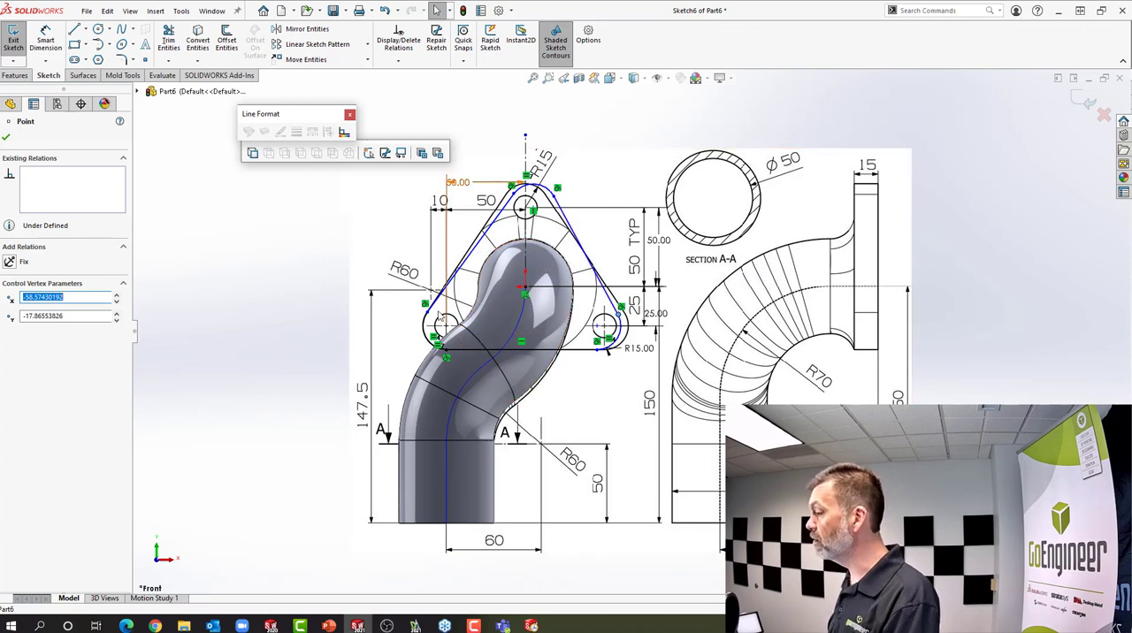
click(464, 252)
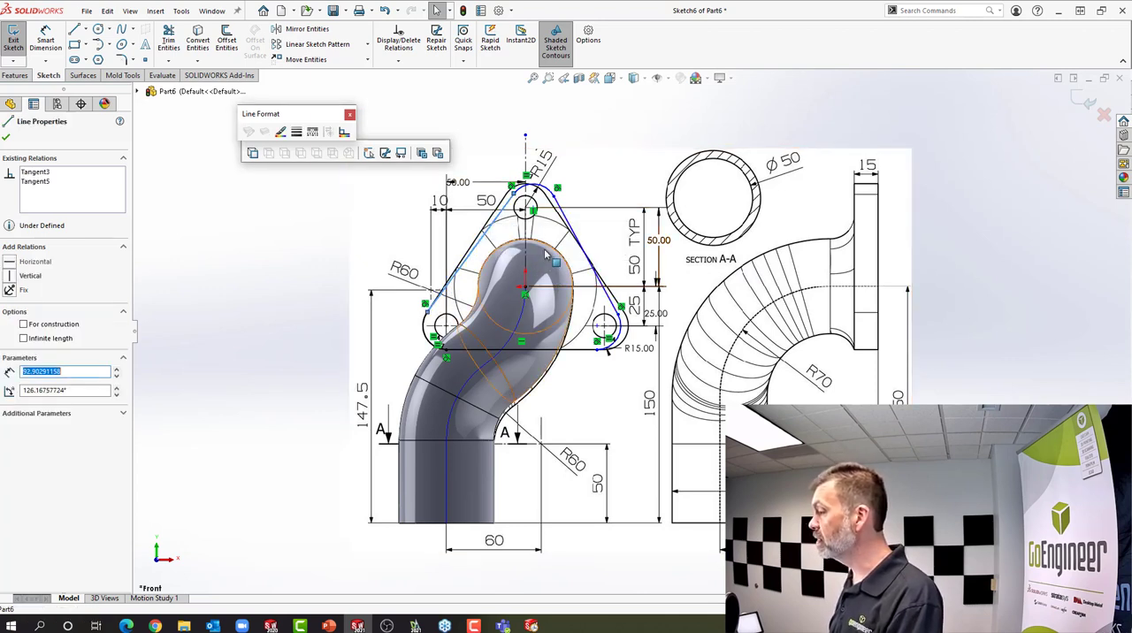
ctrl+click(585, 254)
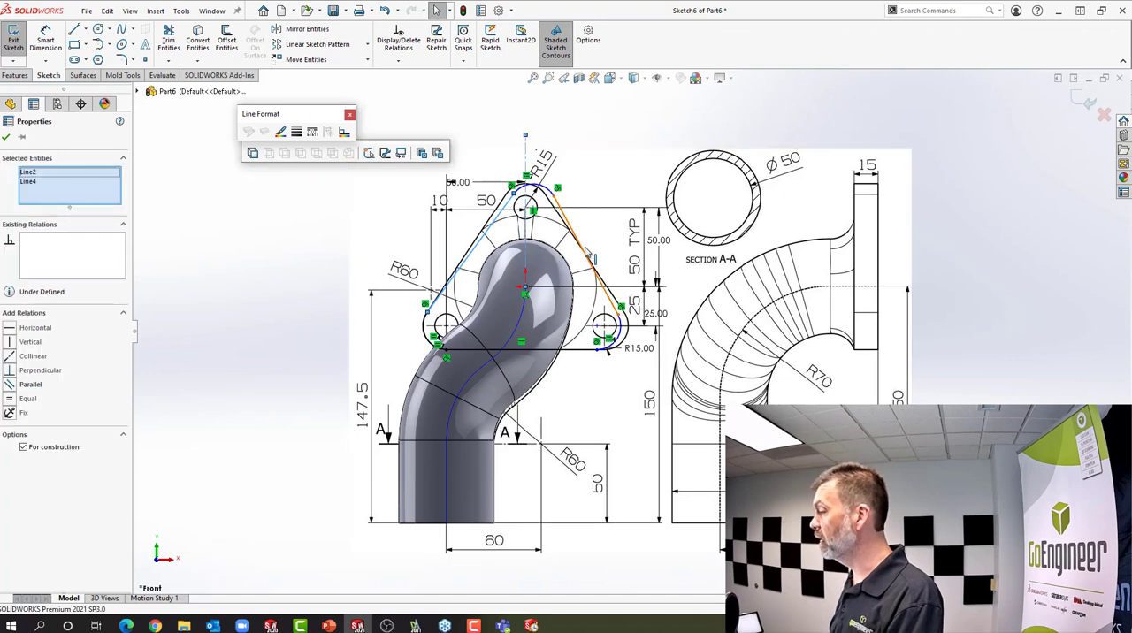
ctrl+click(585, 254)
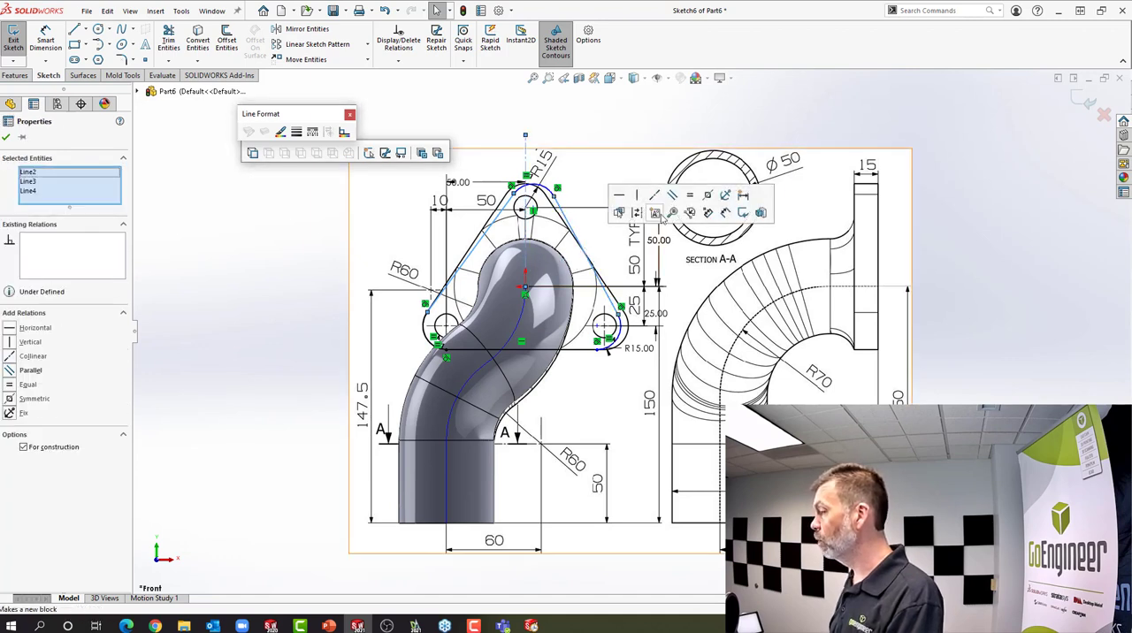
click(708, 201)
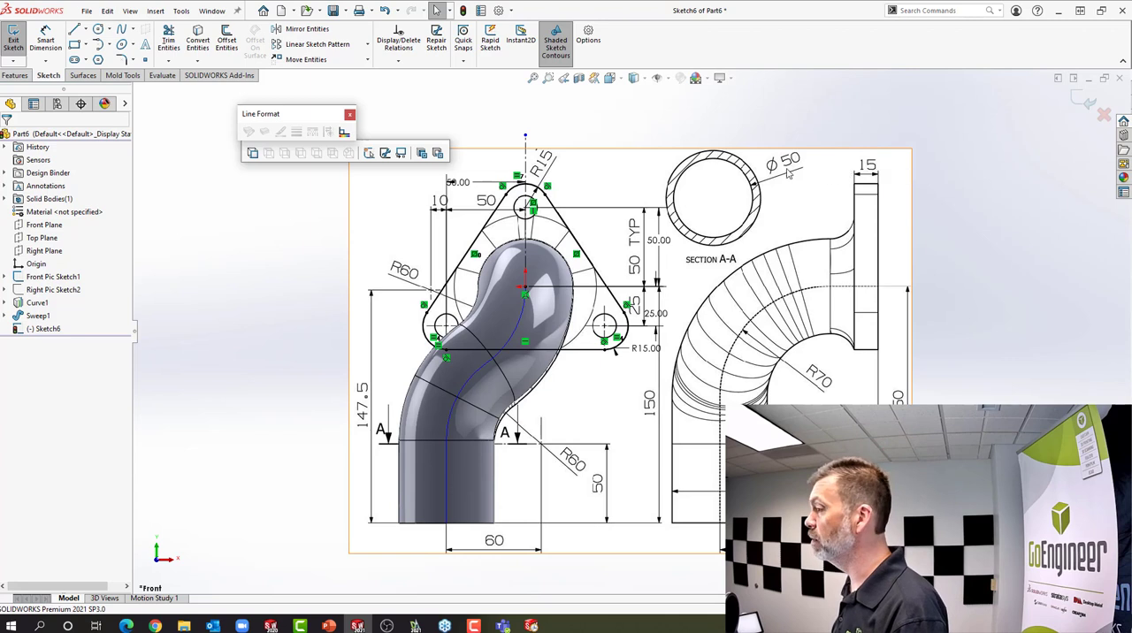
Start a blind boss extrusion of the flange profile with a depth of 15 mm
click(15, 75)
click(27, 48)
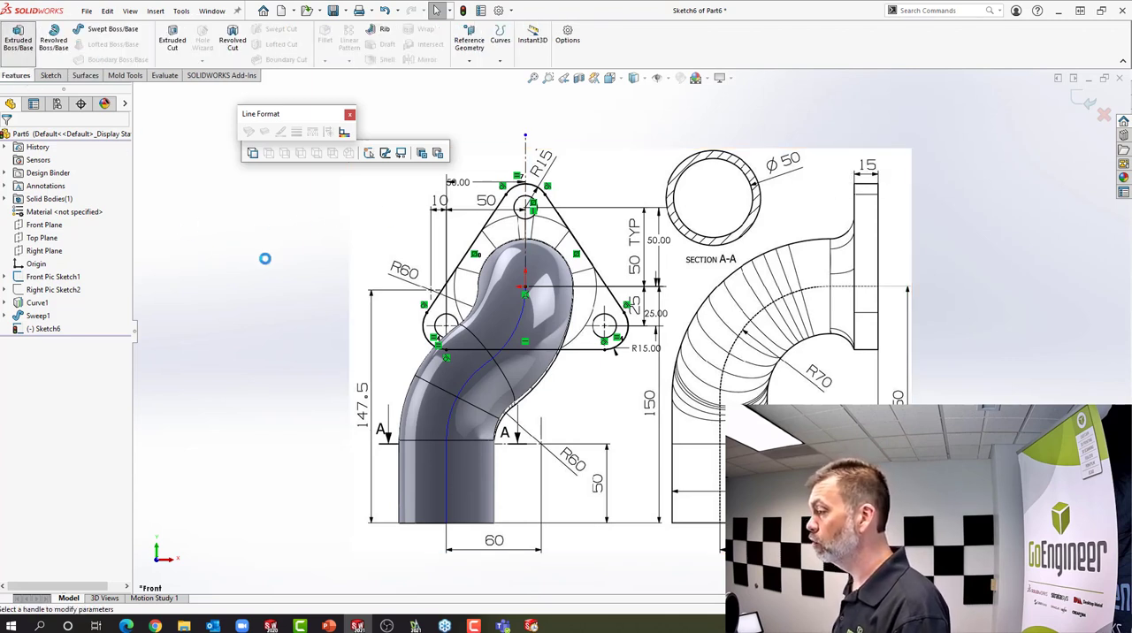
text(15.0)
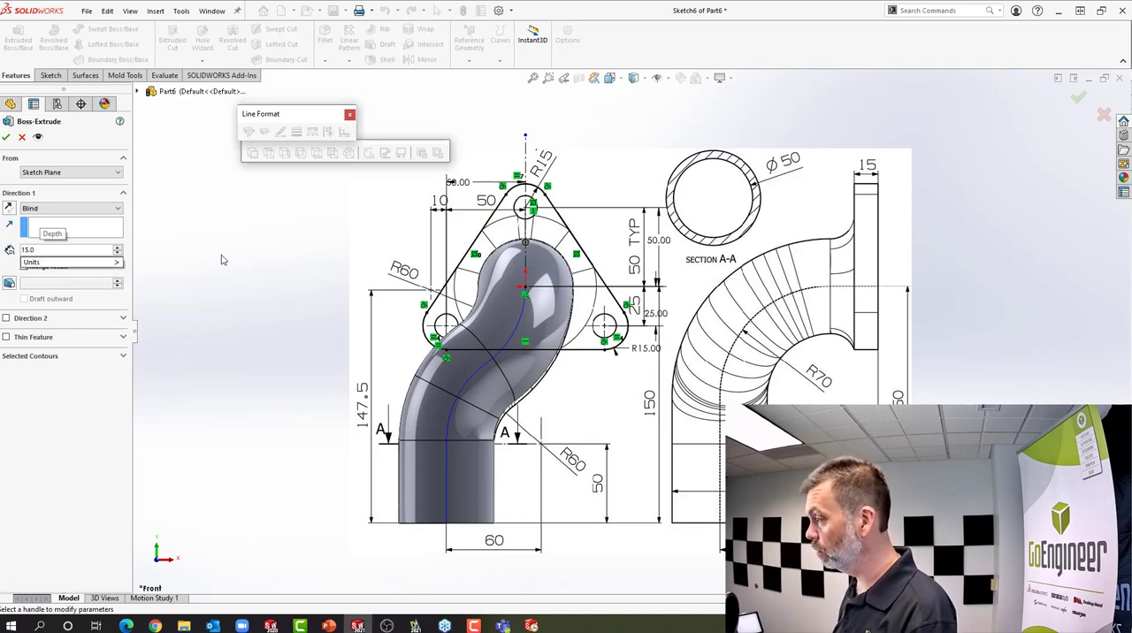
mouse_move(398, 338)
middle_down()
mouse_move(270, 345)
mouse_move(310, 347)
mouse_move(253, 341)
mouse_move(275, 341)
mouse_move(256, 331)
middle_up()
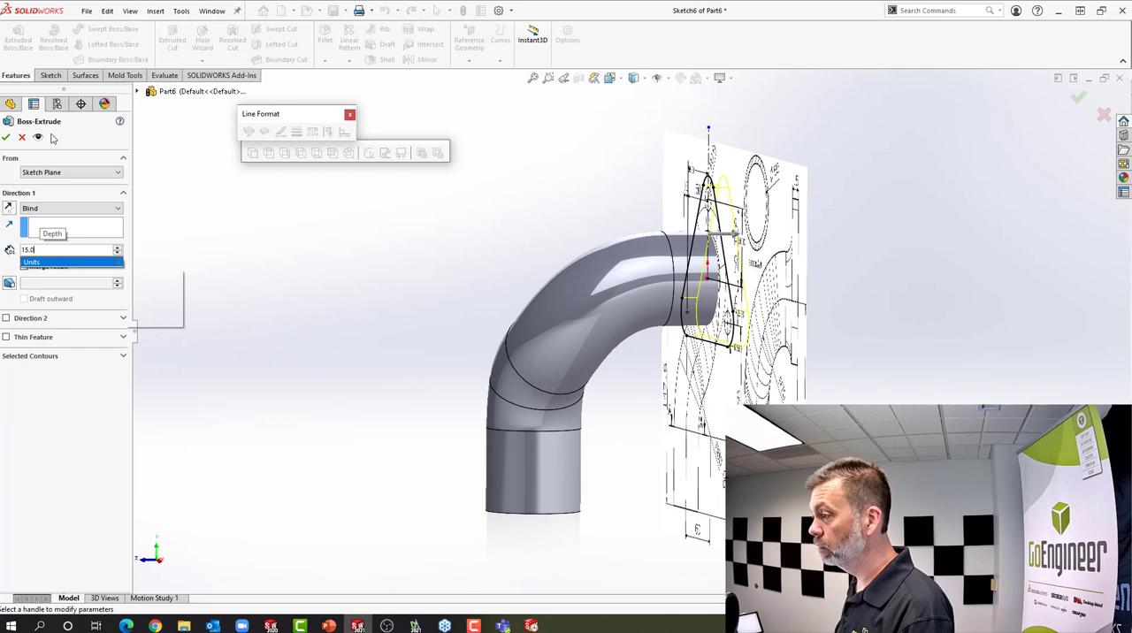
key(Return)
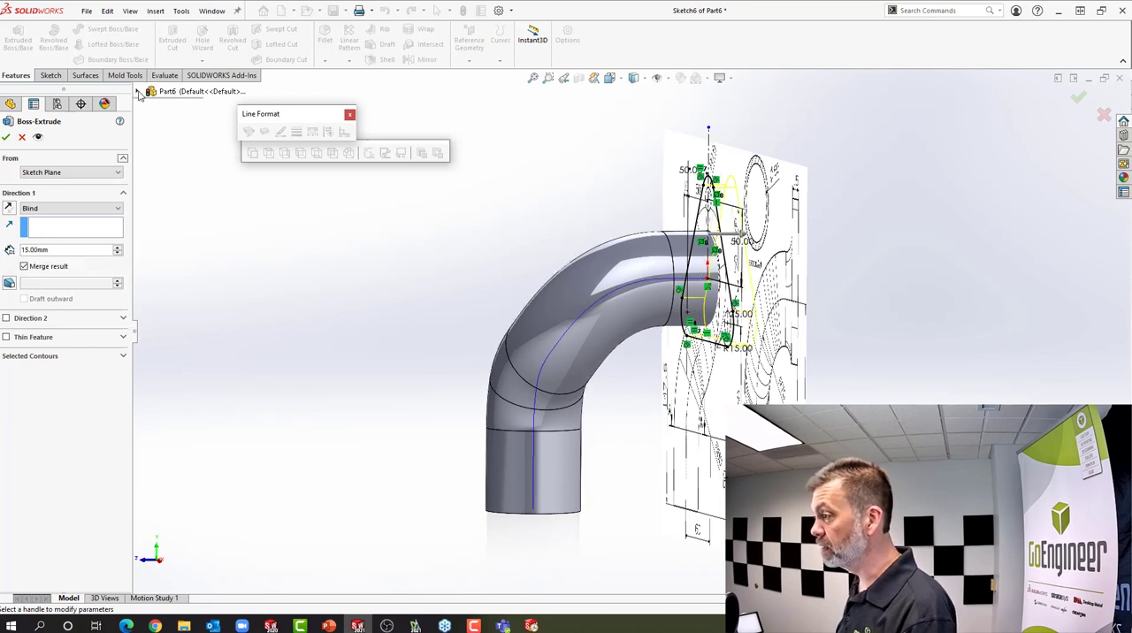
Show Right Pic Sketch2 for reference and complete the flange extrusion with its direction reversed toward the pipe elbow
click(139, 92)
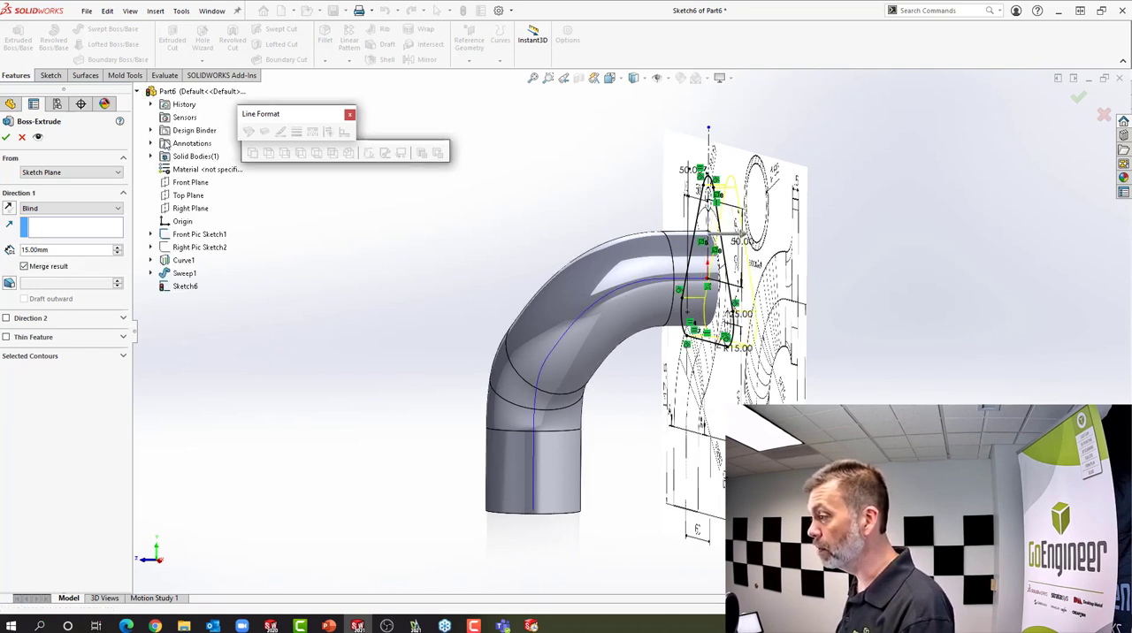
right_click(187, 251)
click(213, 272)
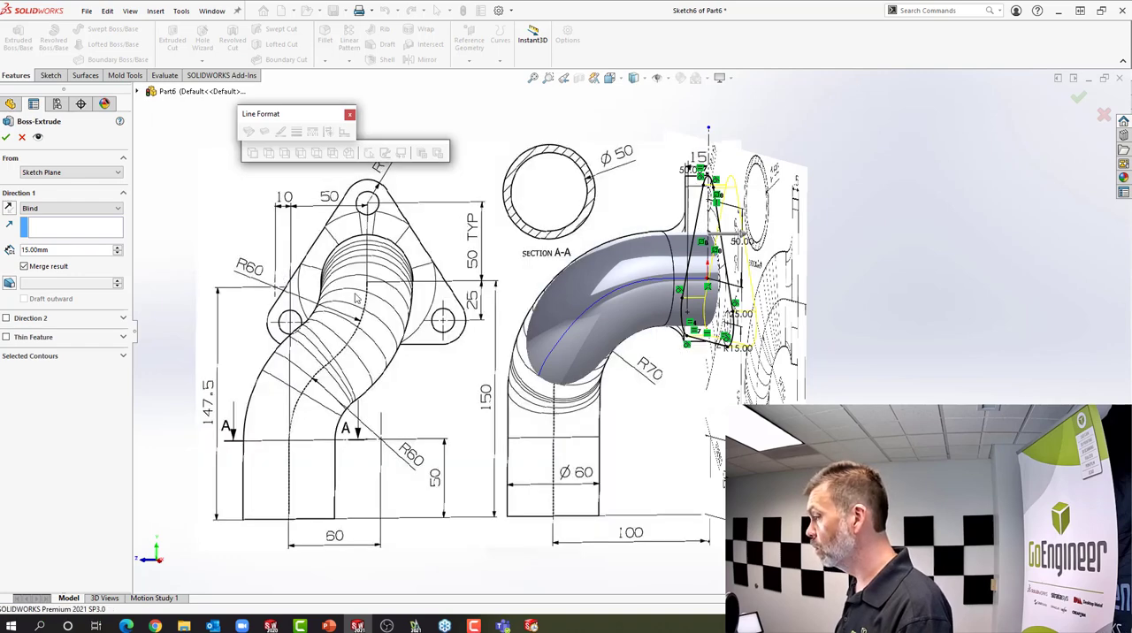
mouse_move(346, 290)
middle_down()
mouse_move(321, 276)
mouse_move(332, 278)
middle_up()
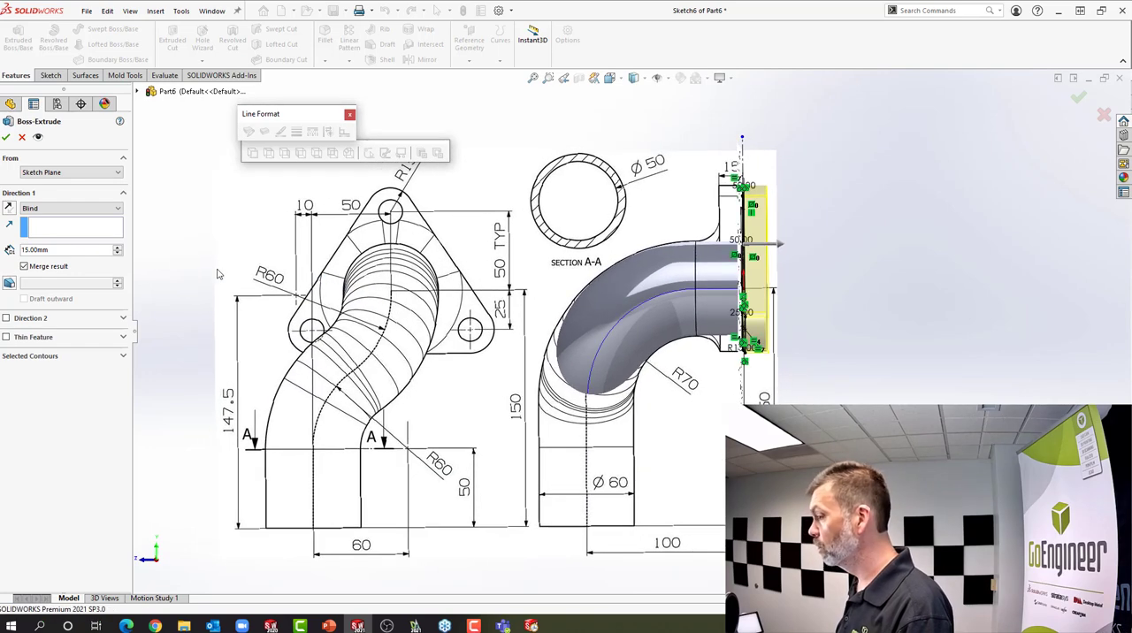
click(8, 208)
click(6, 137)
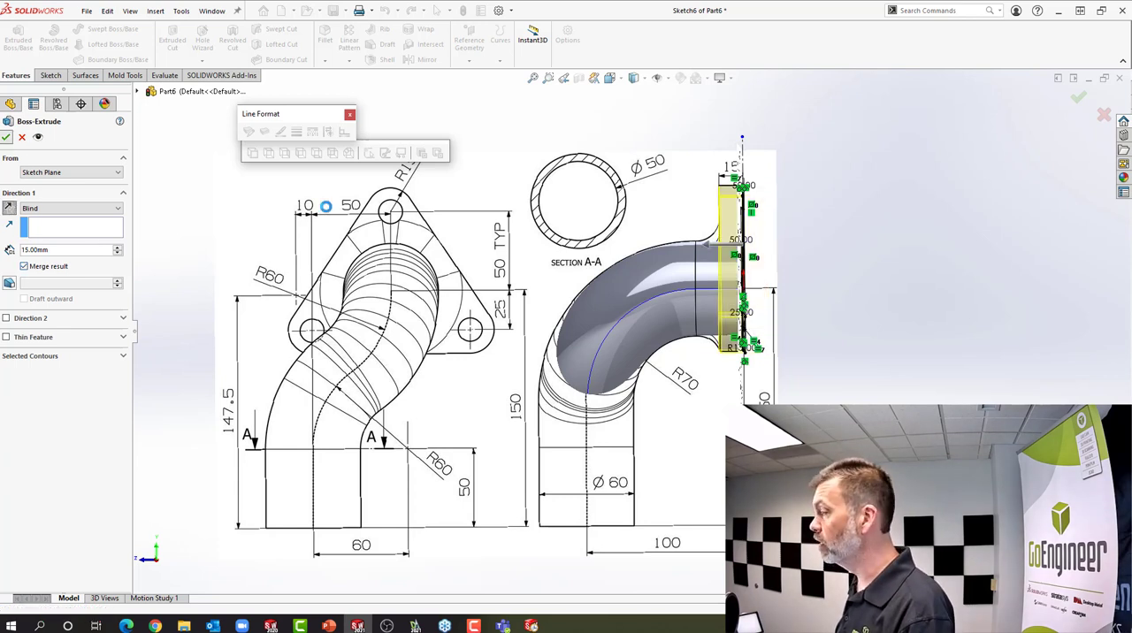
View the part from behind and hide the extruded flange body so the sketch picture's holes can be traced
mouse_move(611, 298)
middle_down()
mouse_move(683, 299)
mouse_move(560, 325)
mouse_move(619, 317)
mouse_move(519, 294)
mouse_move(538, 301)
middle_up()
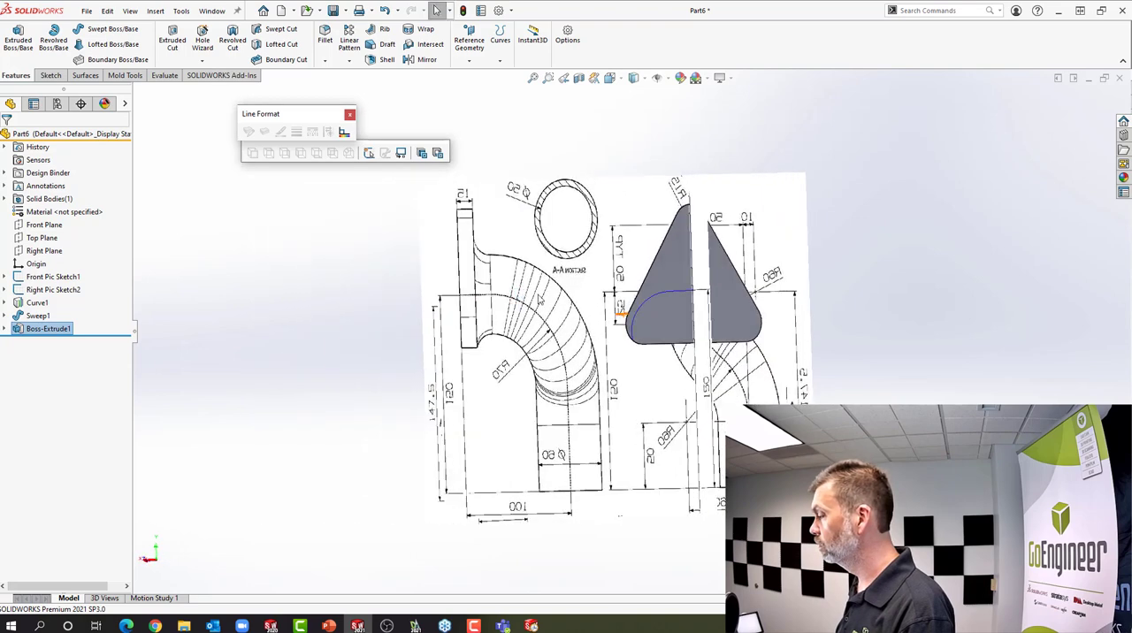
scroll(658, 301, up, 3)
click(859, 280)
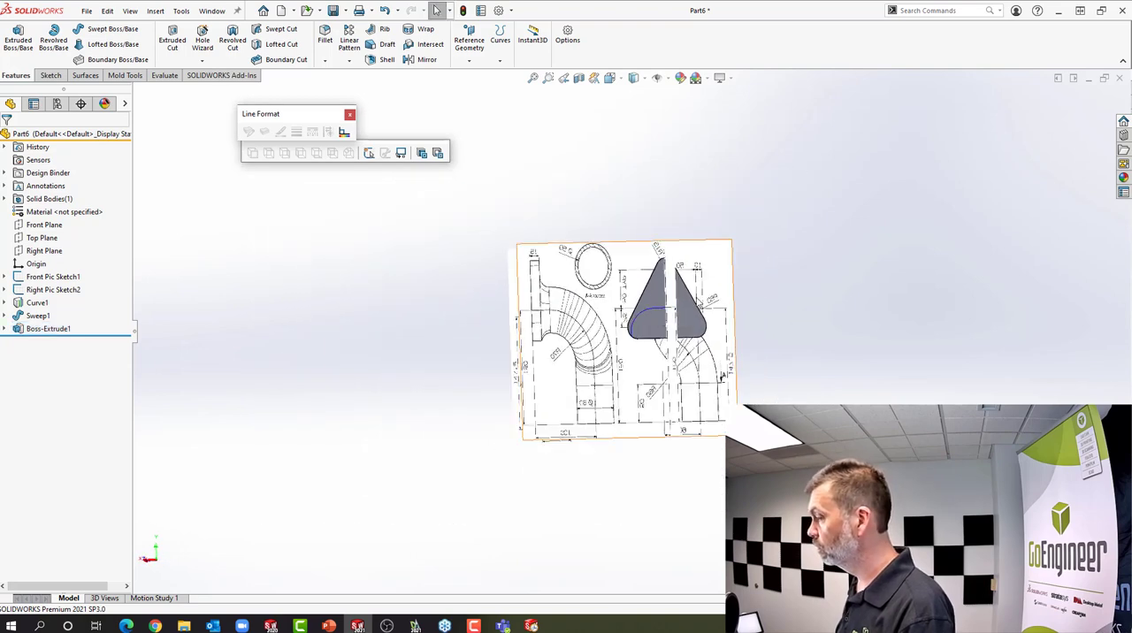
scroll(697, 301, down, 3)
click(40, 330)
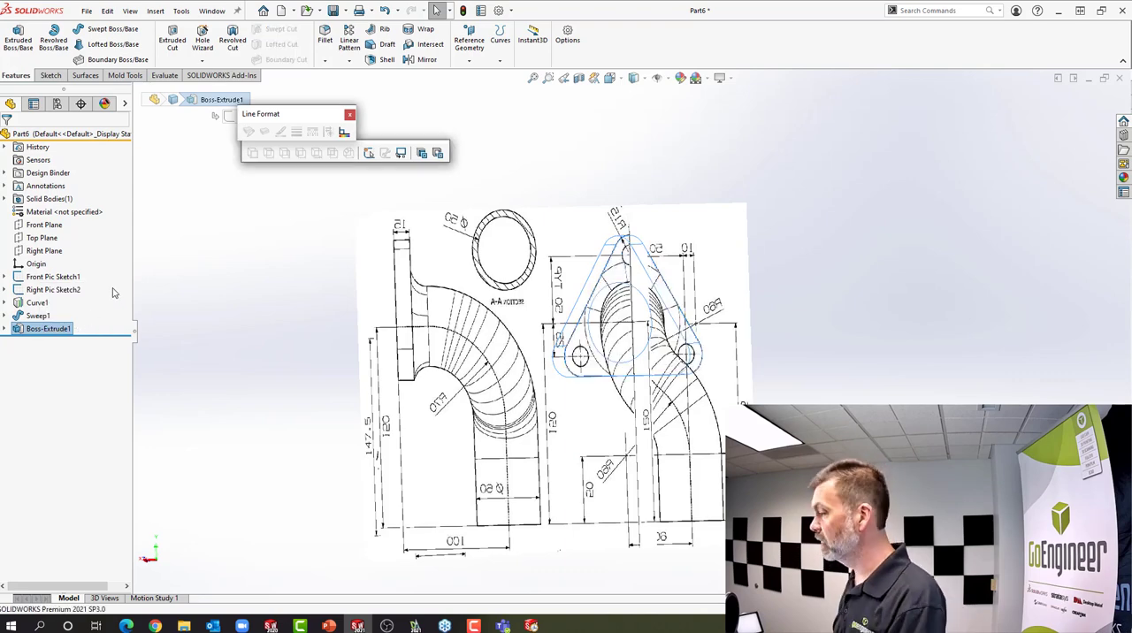
scroll(626, 317, up, 1)
scroll(756, 360, down, 4)
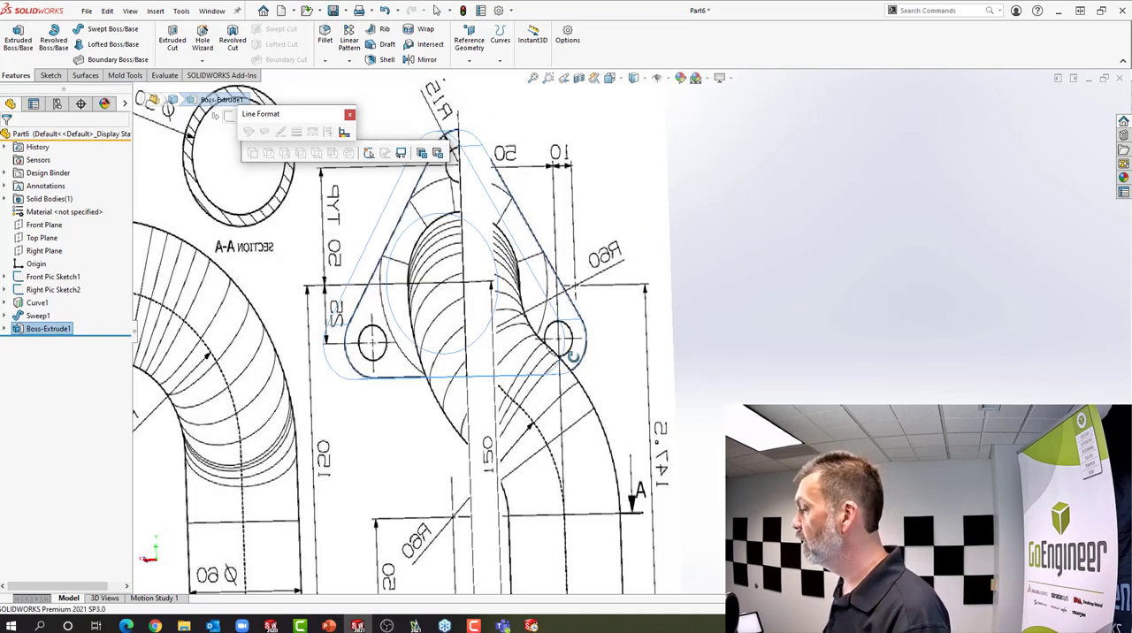
middle_drag(569, 356, 548, 358)
scroll(547, 358, up, 4)
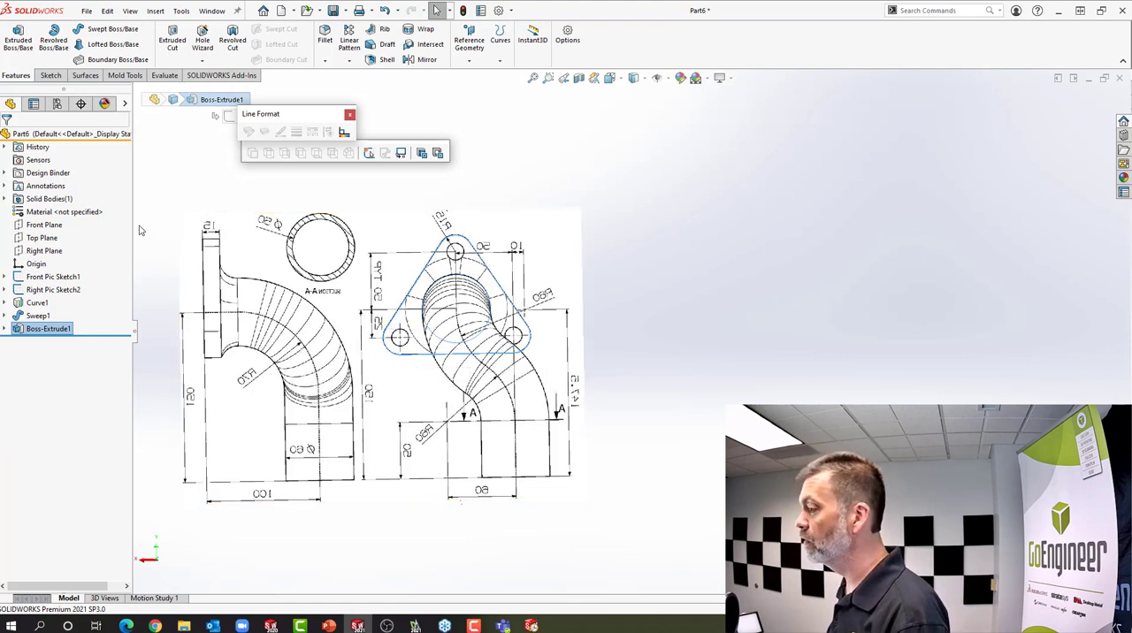
click(144, 184)
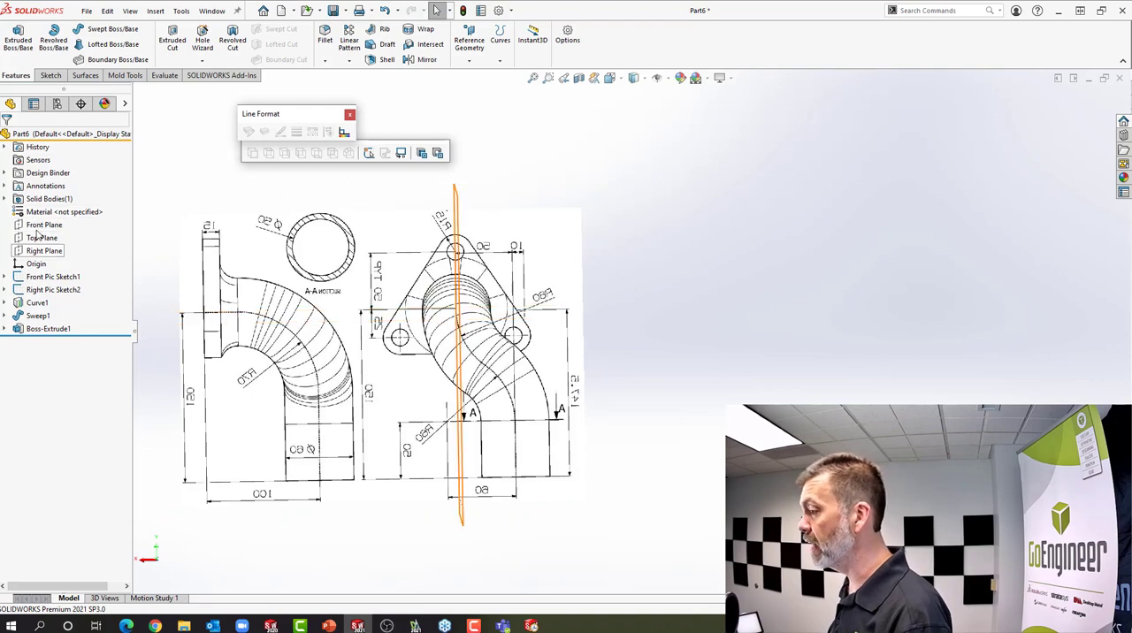
Start a sketch on the Front Plane and trace the lower flange hole beside the pipe with a circle of about 7.6 mm radius
click(44, 224)
click(47, 208)
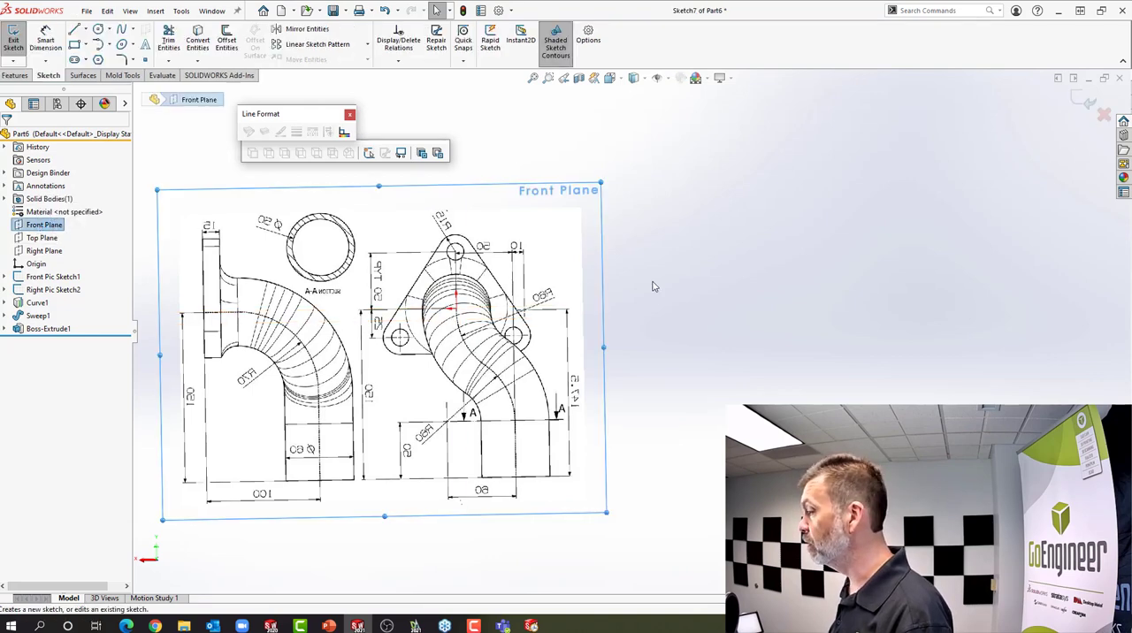
scroll(442, 256, down, 5)
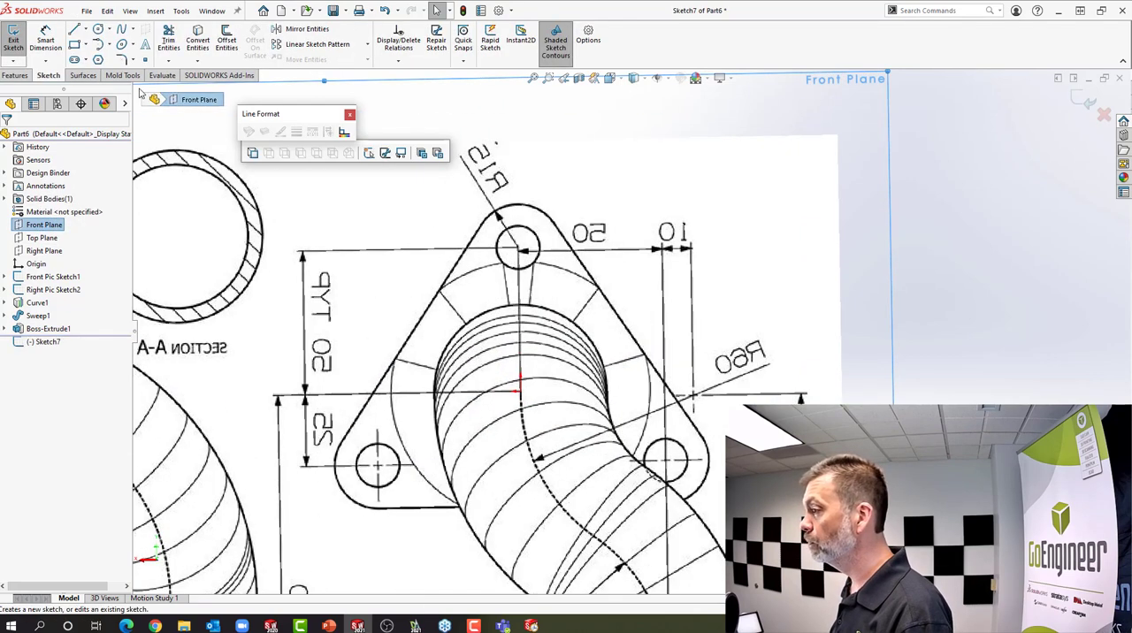
click(99, 31)
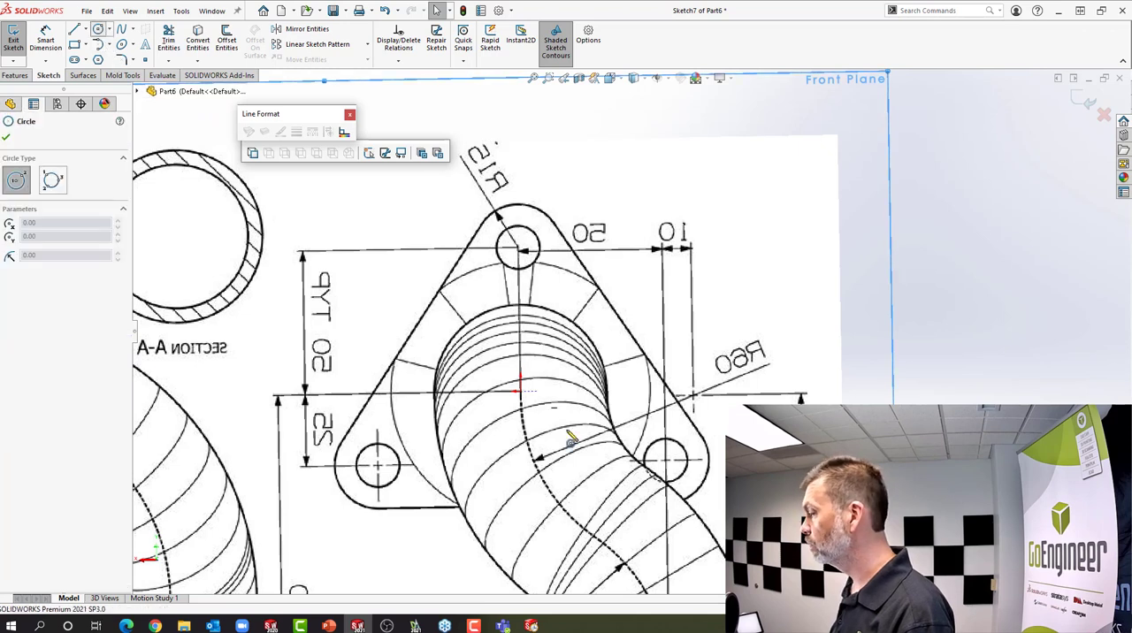
click(665, 460)
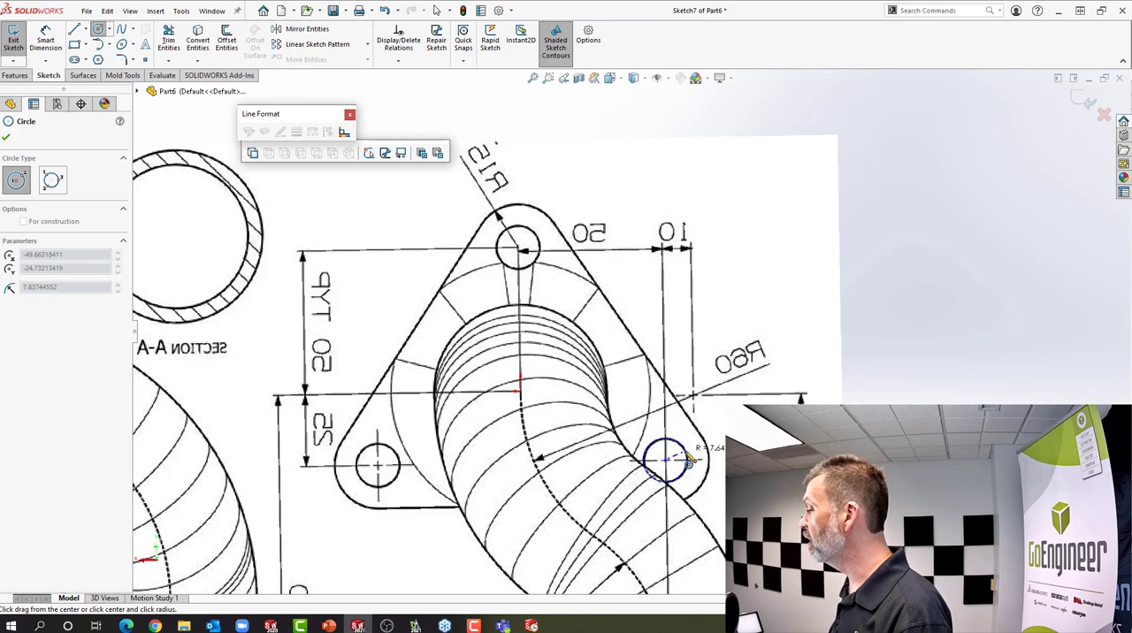
click(689, 456)
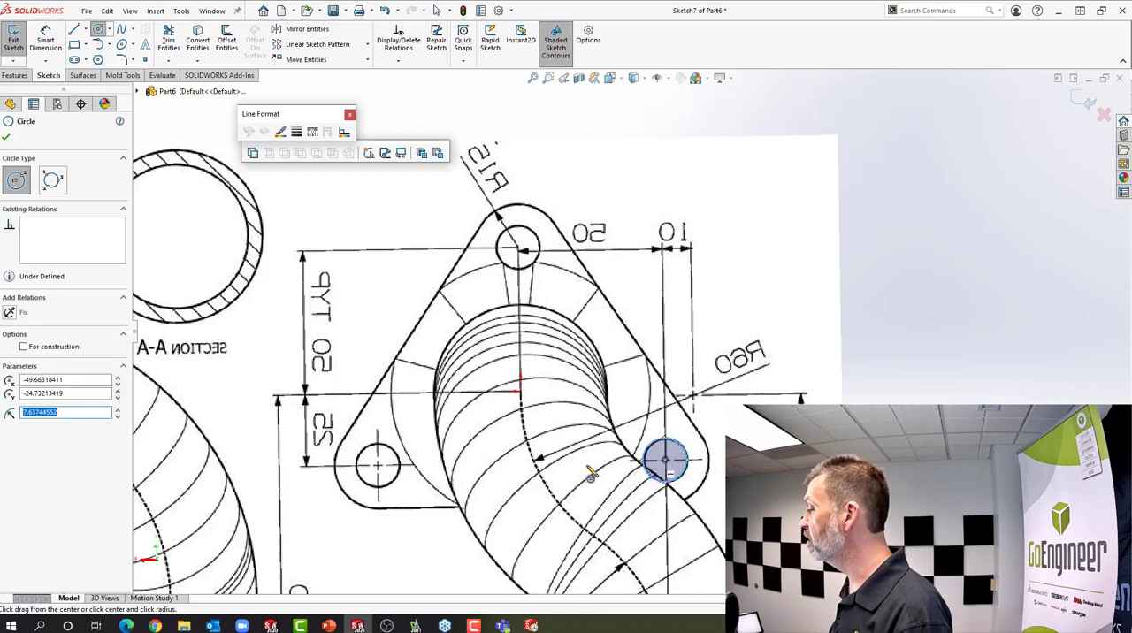
Trace the other lower flange hole with a circle of about 8.2 mm radius and end the Circle tool
click(379, 467)
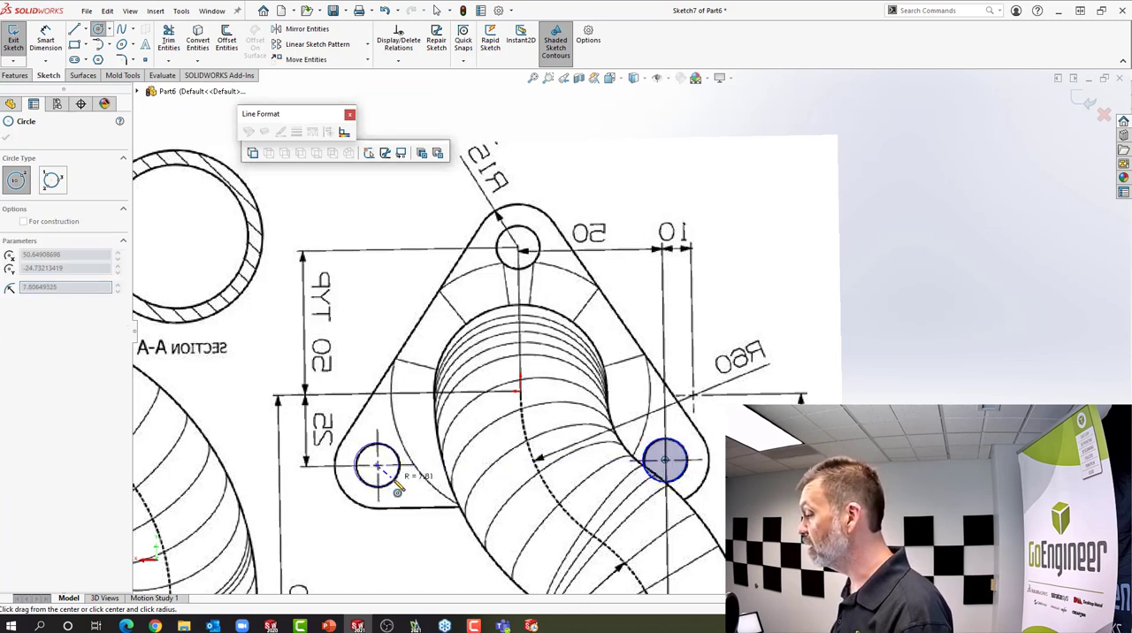
click(394, 480)
right_click(397, 484)
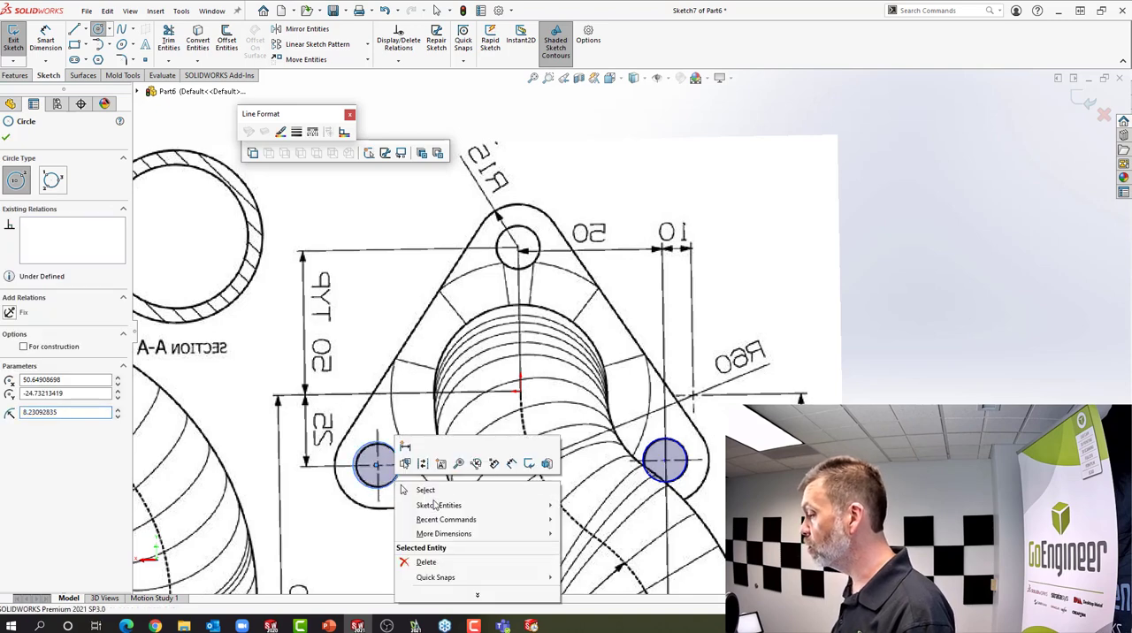
click(439, 493)
Shrink the second traced circle to about 7.4 mm radius to match the hole in the picture
scroll(380, 500, down, 8)
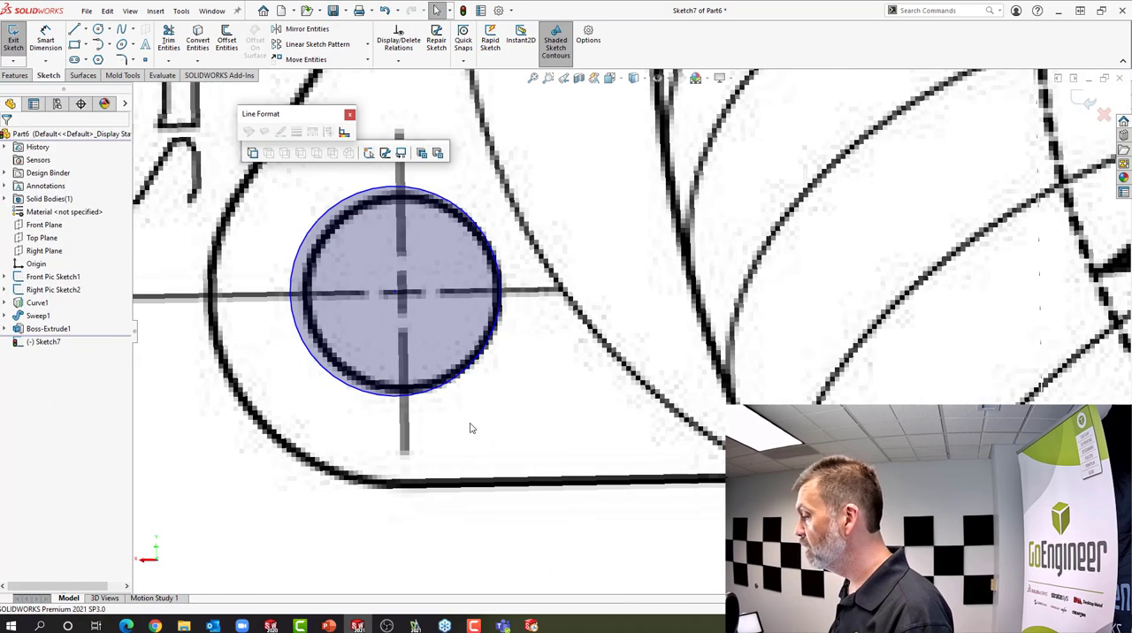
click(438, 389)
drag(436, 386, 439, 381)
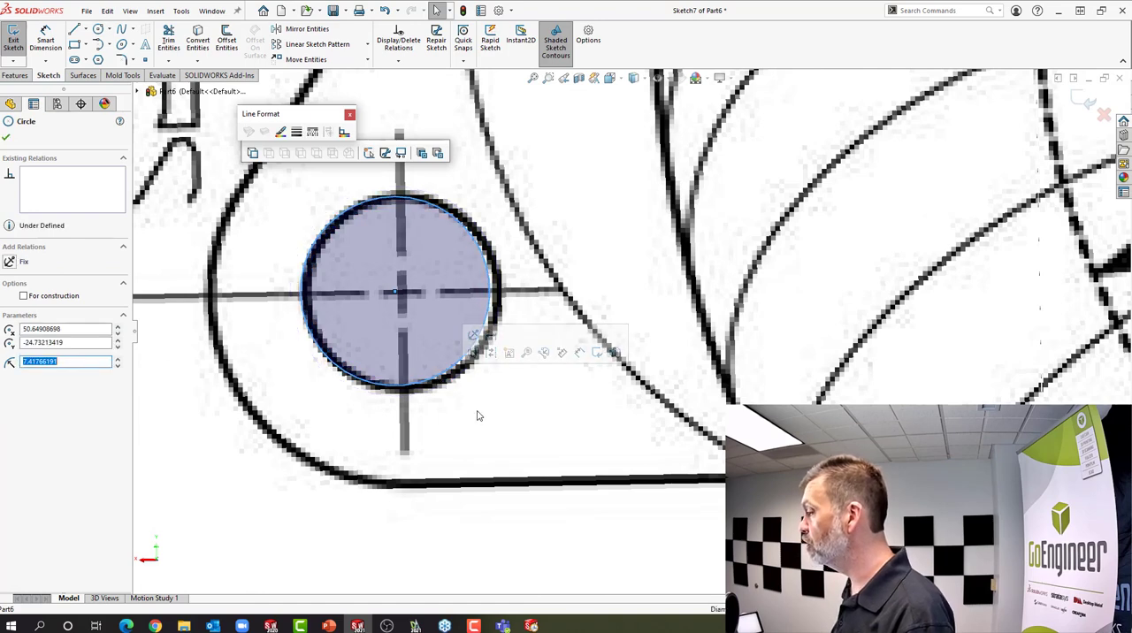
scroll(495, 407, up, 3)
scroll(538, 343, up, 3)
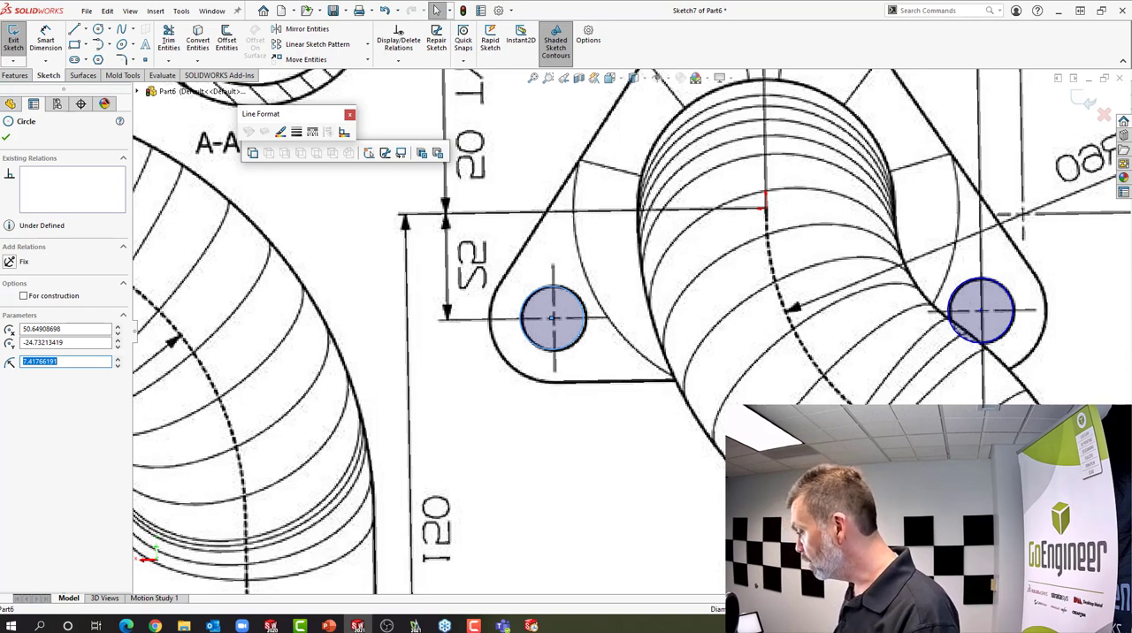
scroll(631, 416, up, 3)
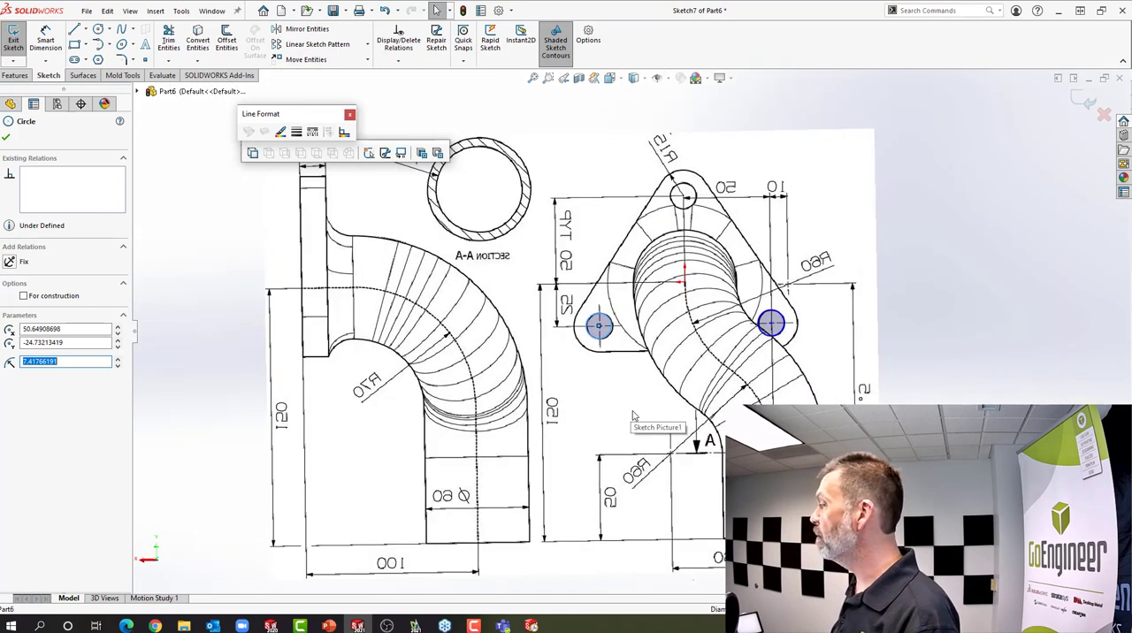
key(Escape)
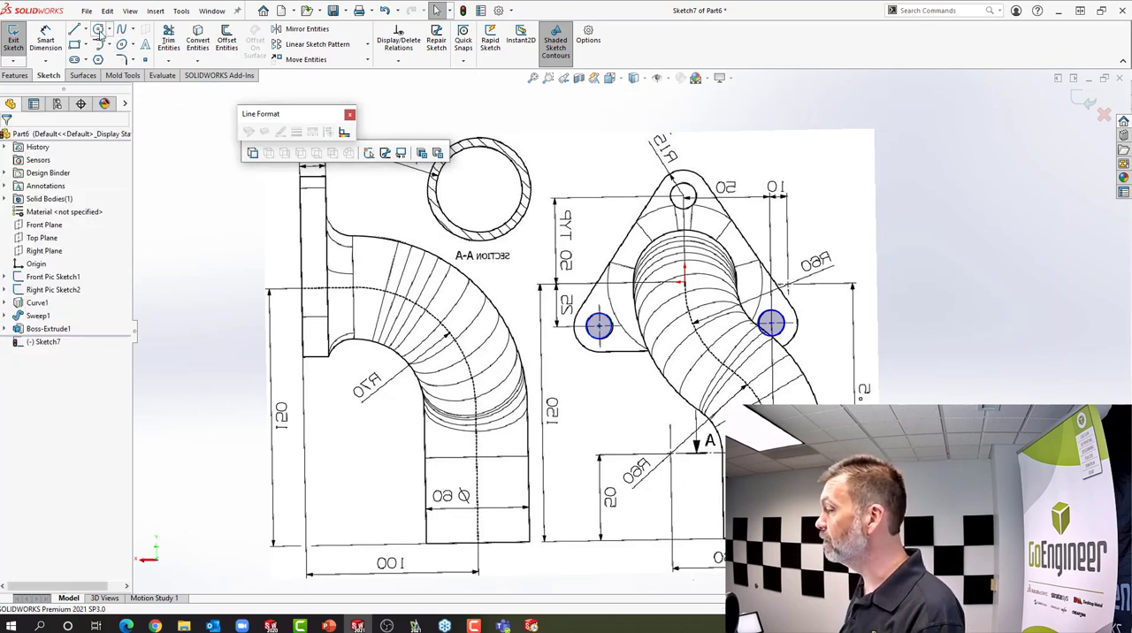
Show the extruded flange again and make the second traced circle concentric with its adjacent rounded corner edge
right_click(41, 333)
click(44, 311)
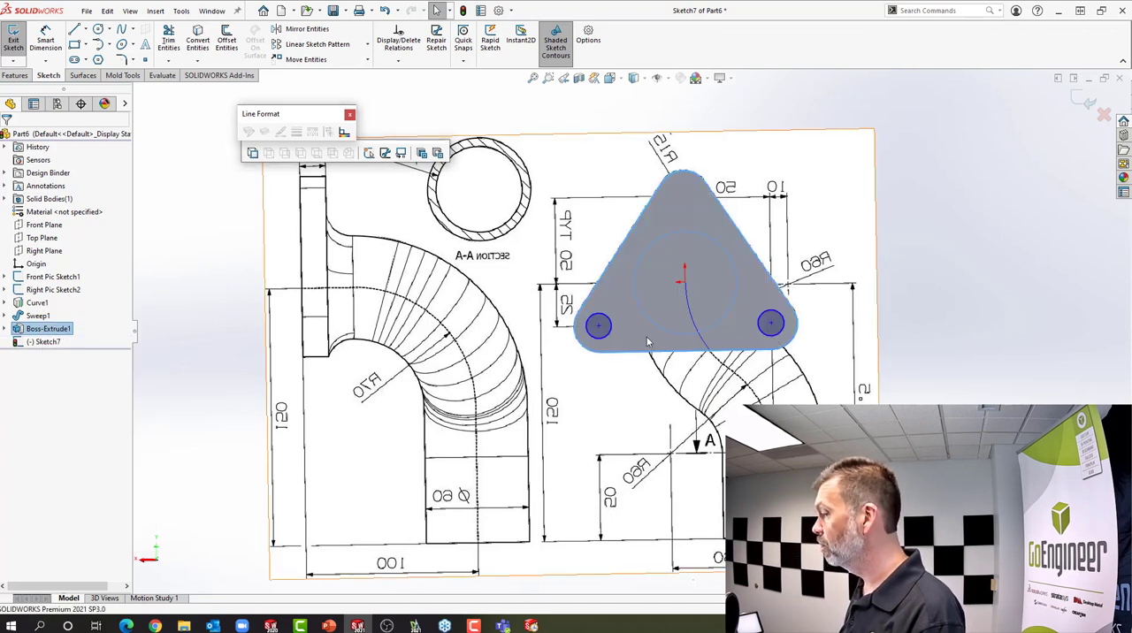
click(608, 334)
ctrl+click(608, 347)
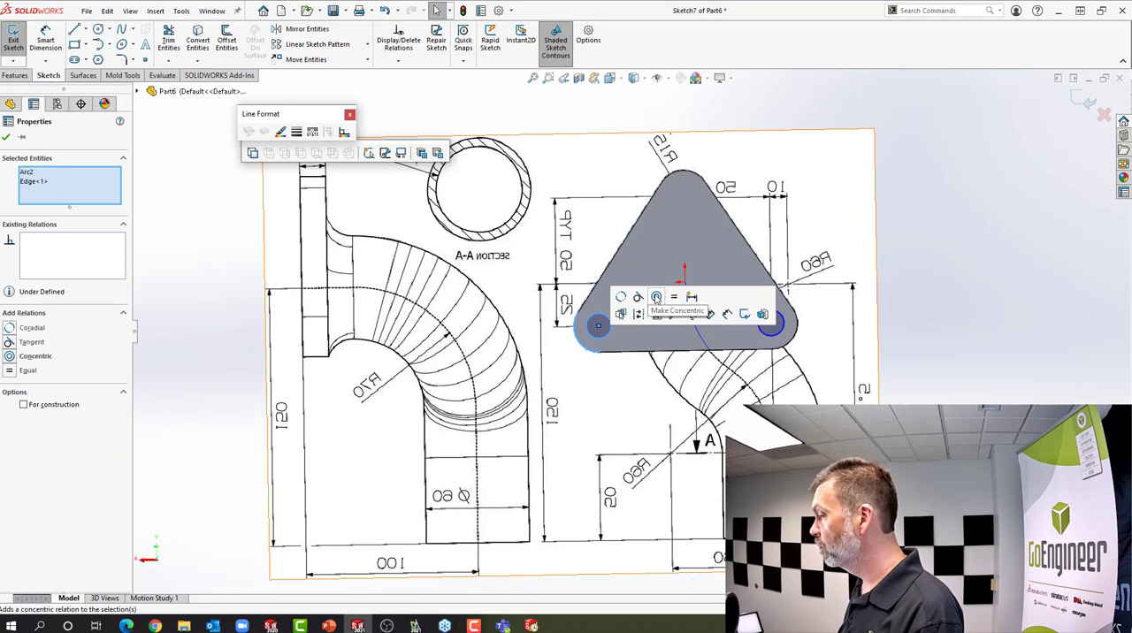
click(656, 297)
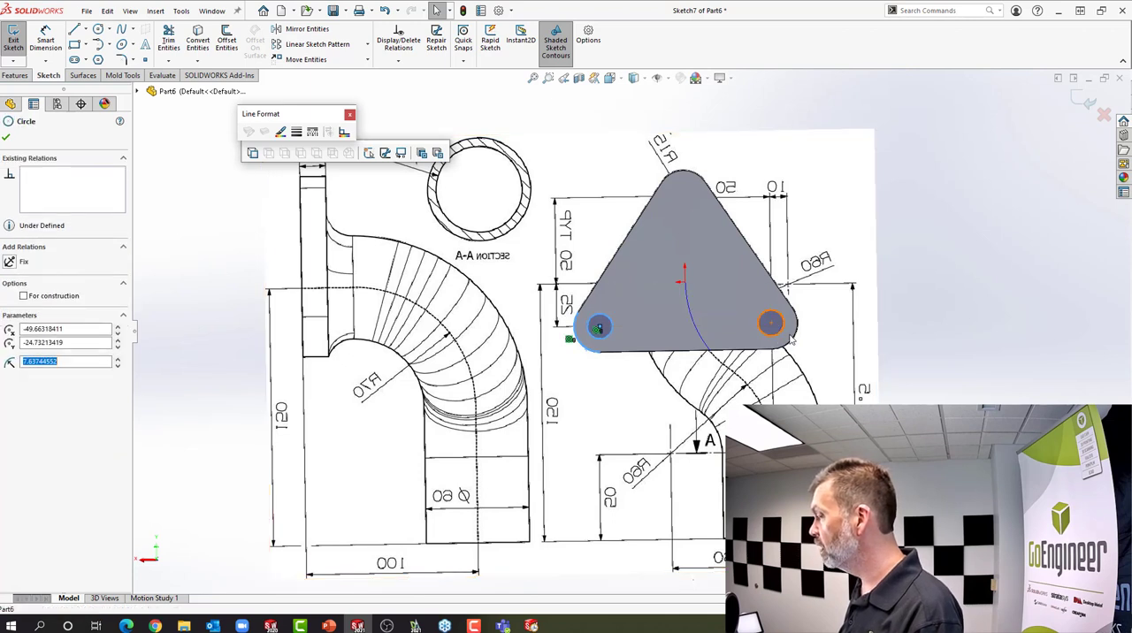
Make the first traced circle, at the flange's other lower corner, concentric with its adjacent rounded corner edge
click(793, 341)
ctrl+click(791, 347)
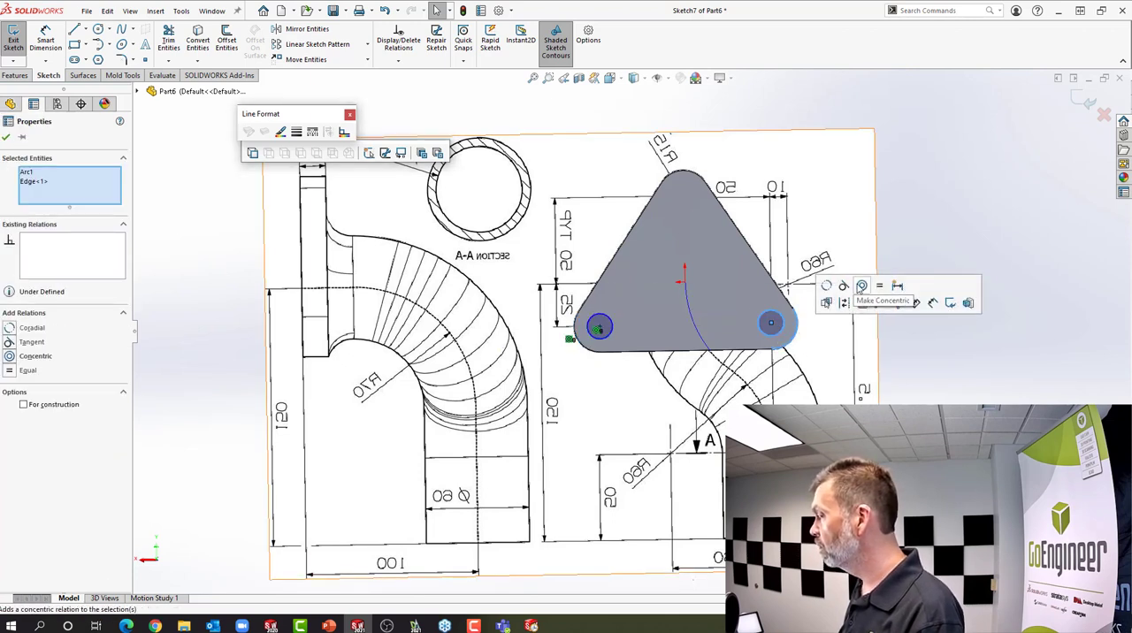
click(863, 286)
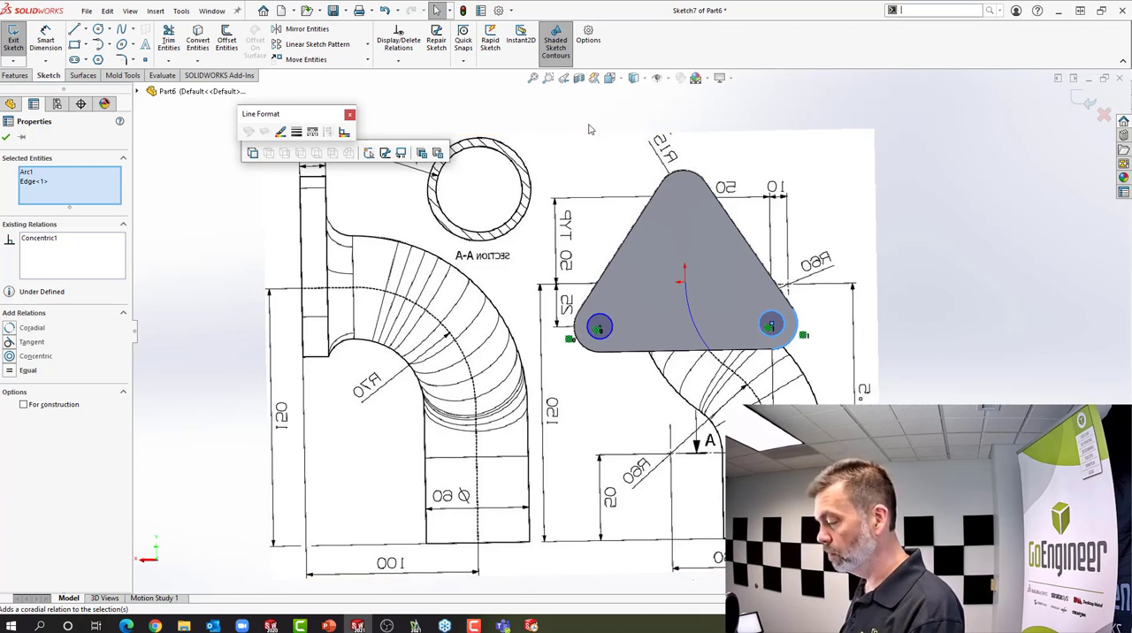
Sketch a third circle of about 9.1 mm radius centred on the flange's upper rounded corner and end the Circle tool
key(s)
click(600, 182)
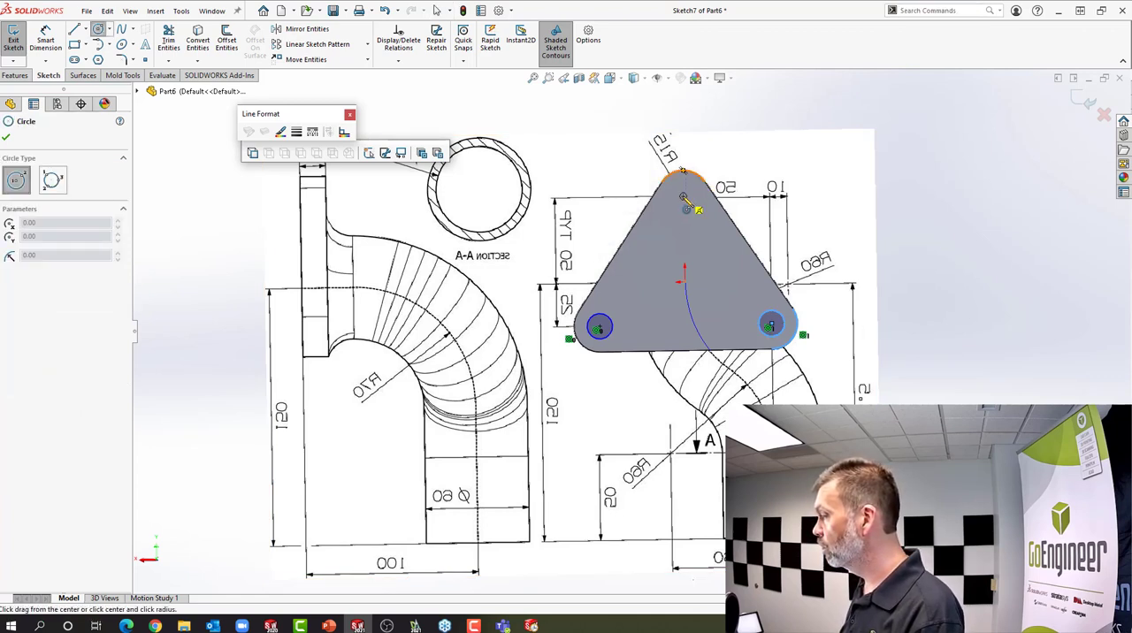
click(683, 197)
click(689, 211)
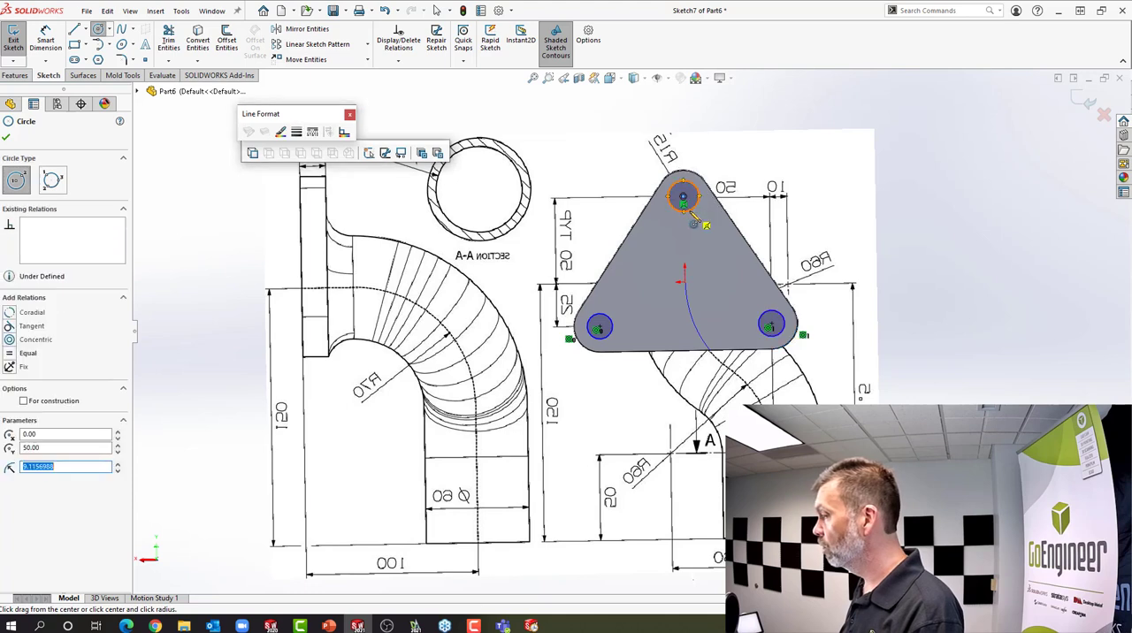
right_click(694, 221)
click(722, 223)
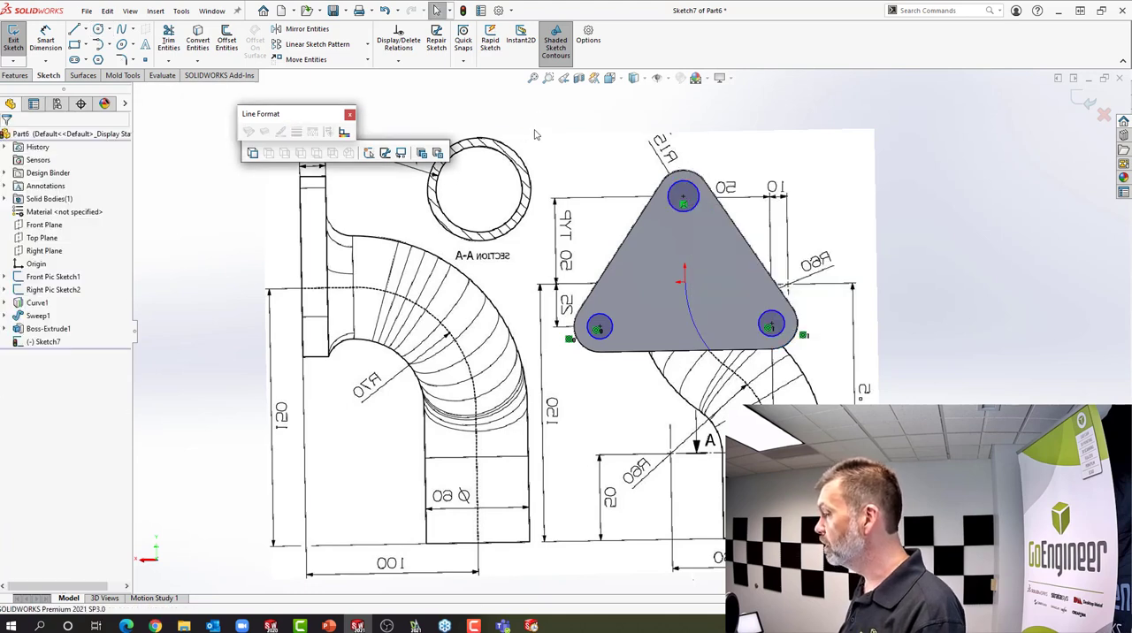
Make all three hole circles equal and dimension the upper one to a 15 mm diameter
mouse_move(534, 113)
mouse_down()
mouse_move(719, 381)
mouse_move(812, 380)
mouse_up()
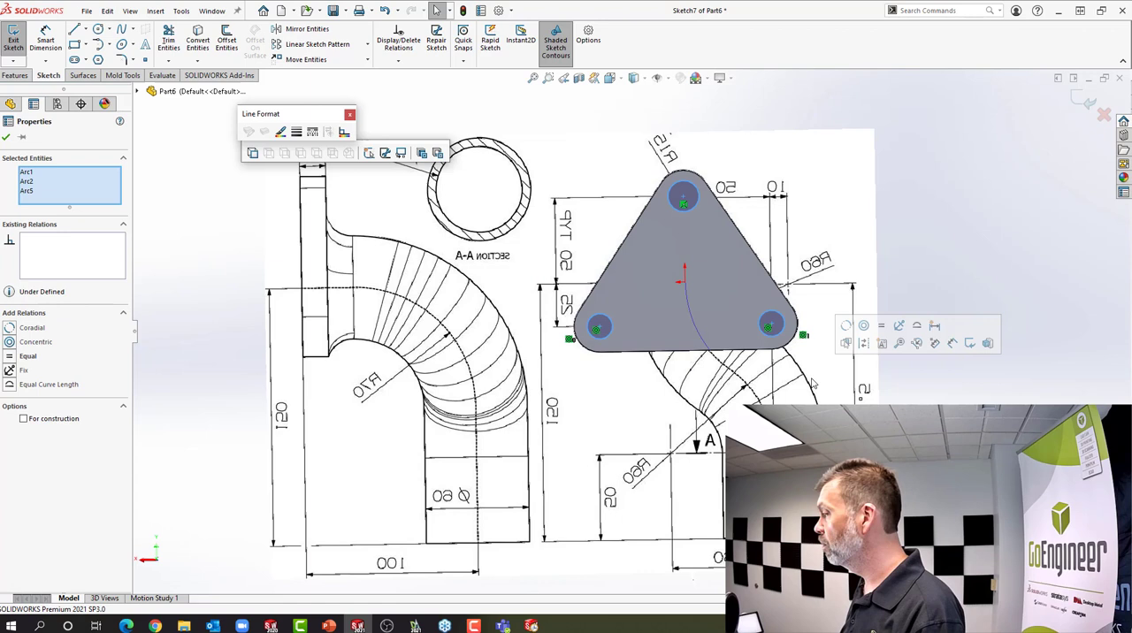
click(882, 327)
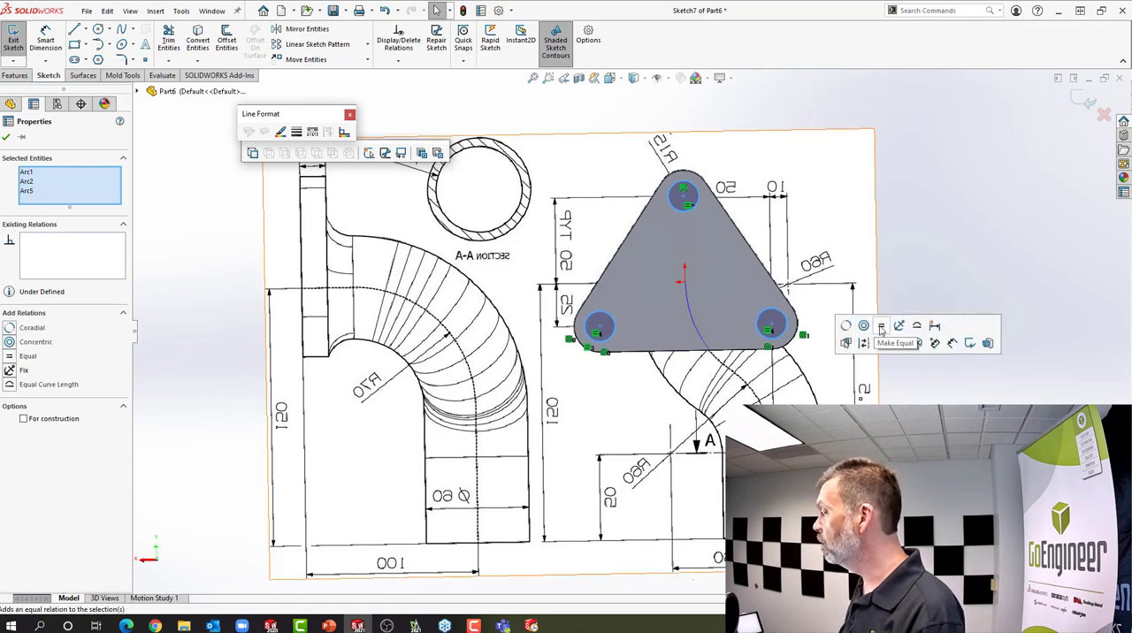
click(950, 342)
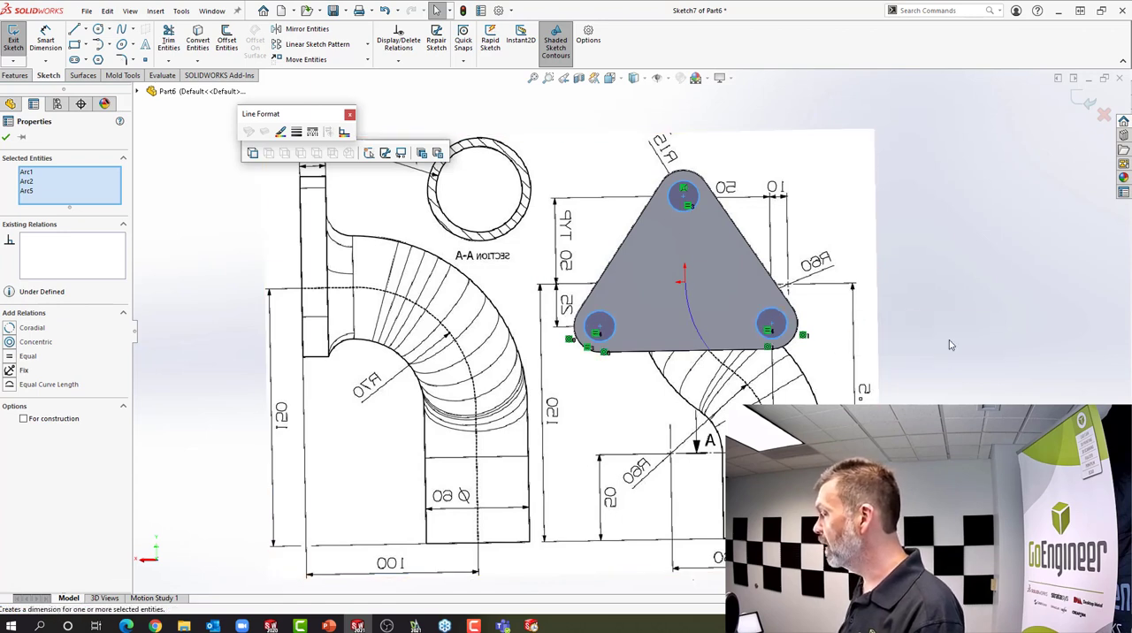
click(696, 189)
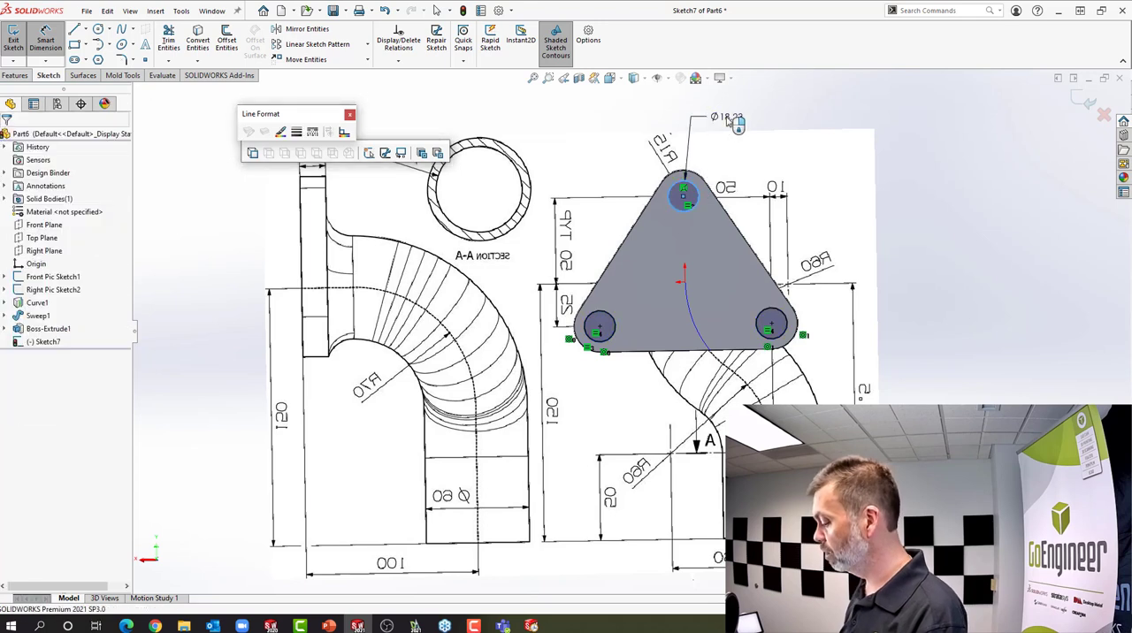
click(728, 119)
text(15)
key(Return)
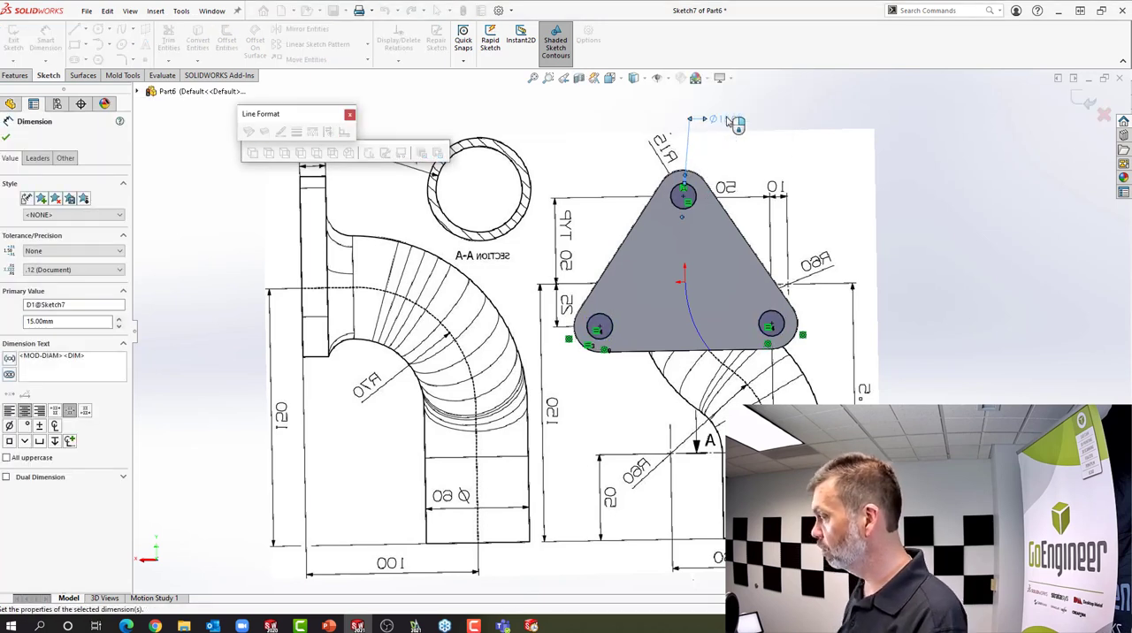
right_click(763, 108)
click(814, 148)
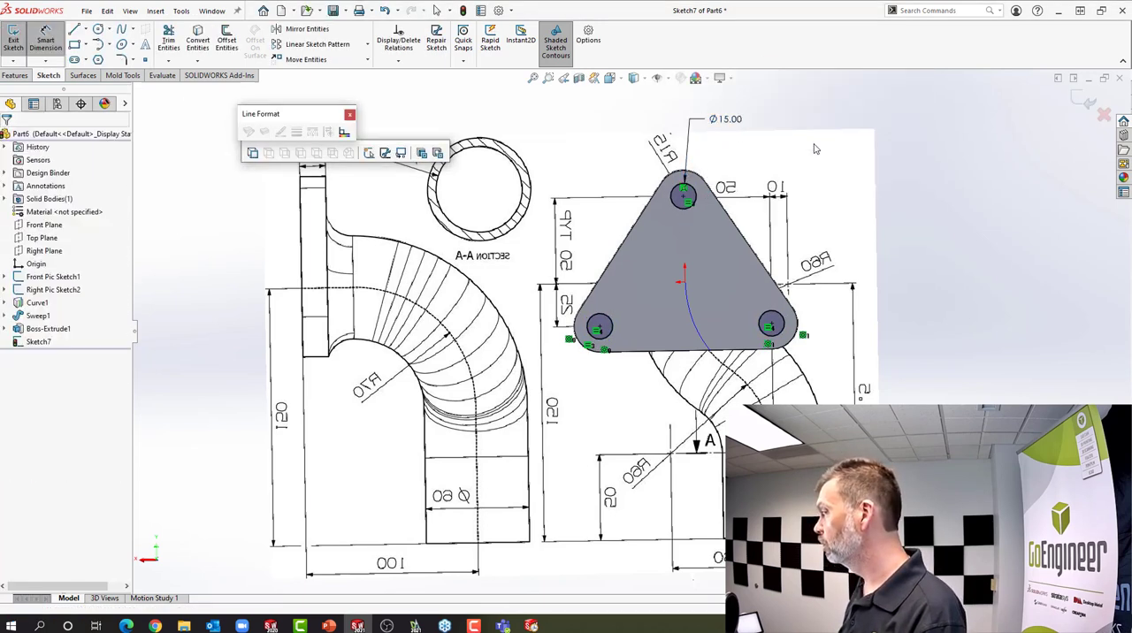
key(Escape)
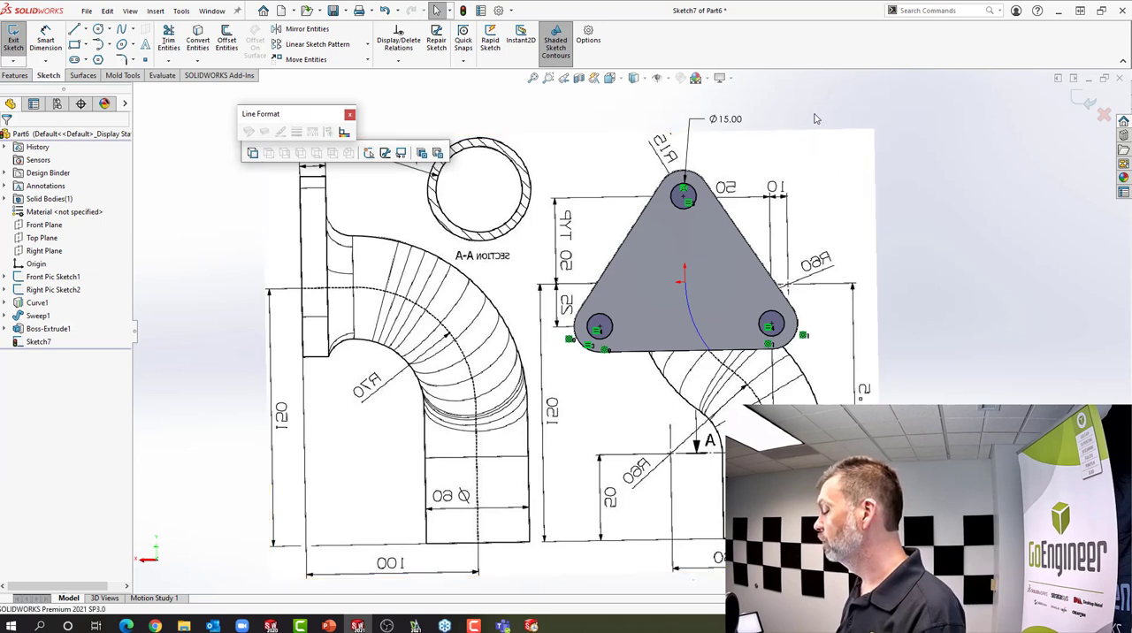
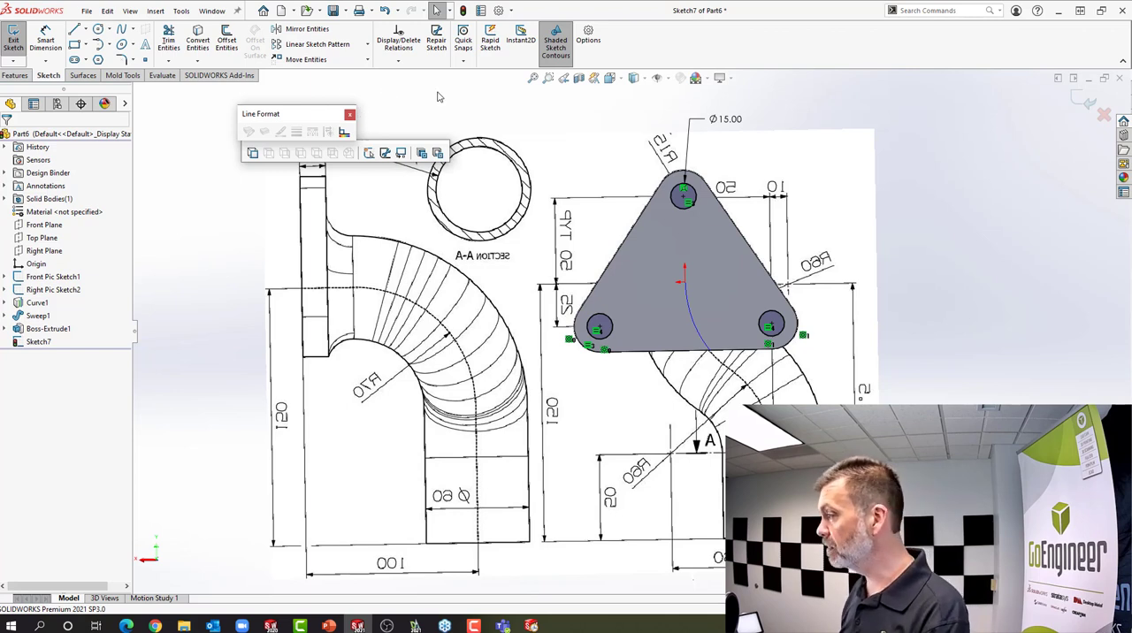
Exit the hole sketch and start an Extruded Cut from the flange's upper 15 mm circle
click(463, 11)
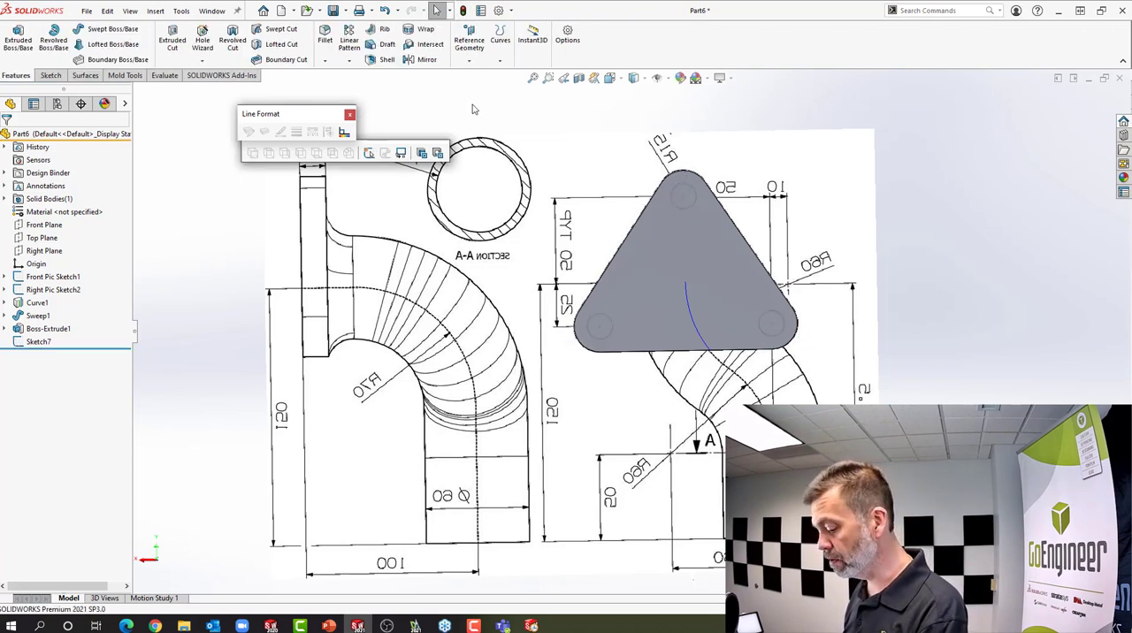
key(s)
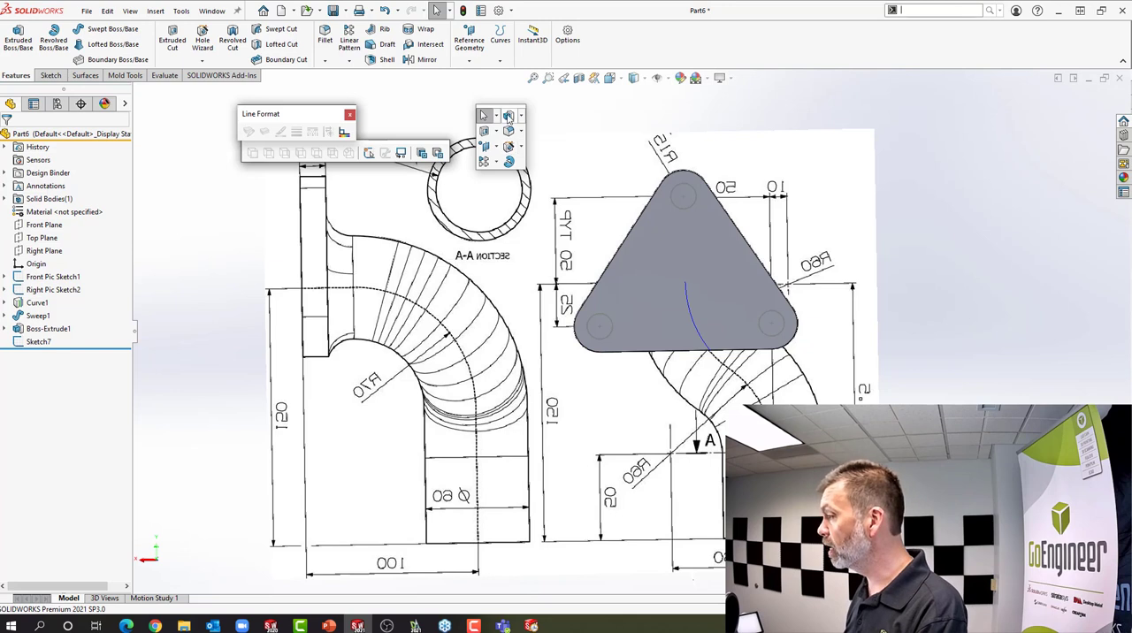
click(483, 131)
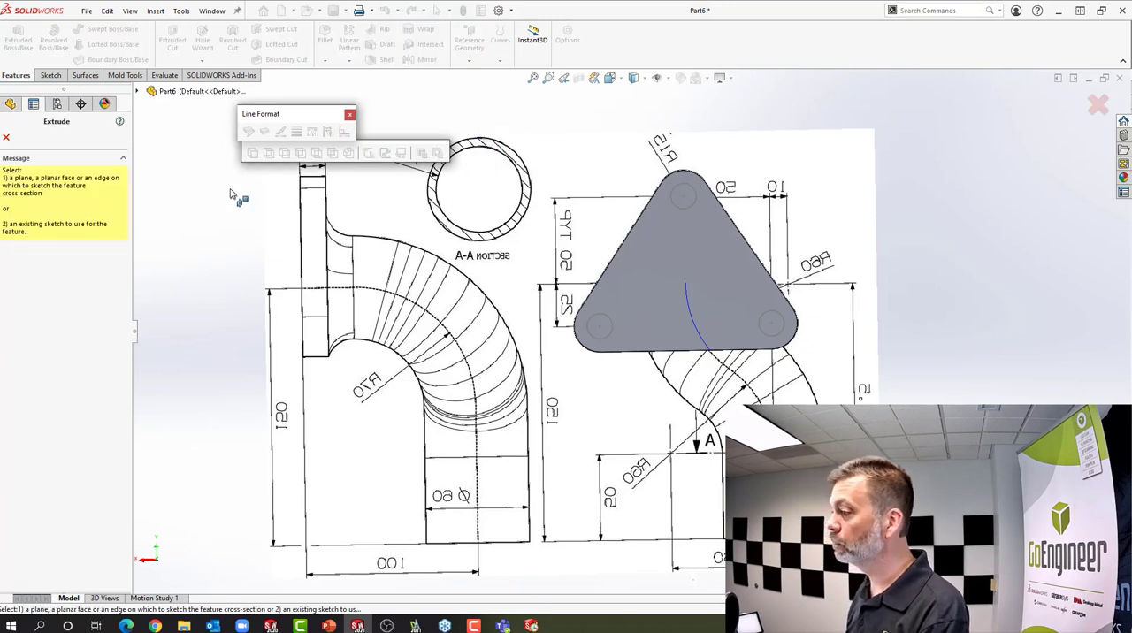
click(703, 212)
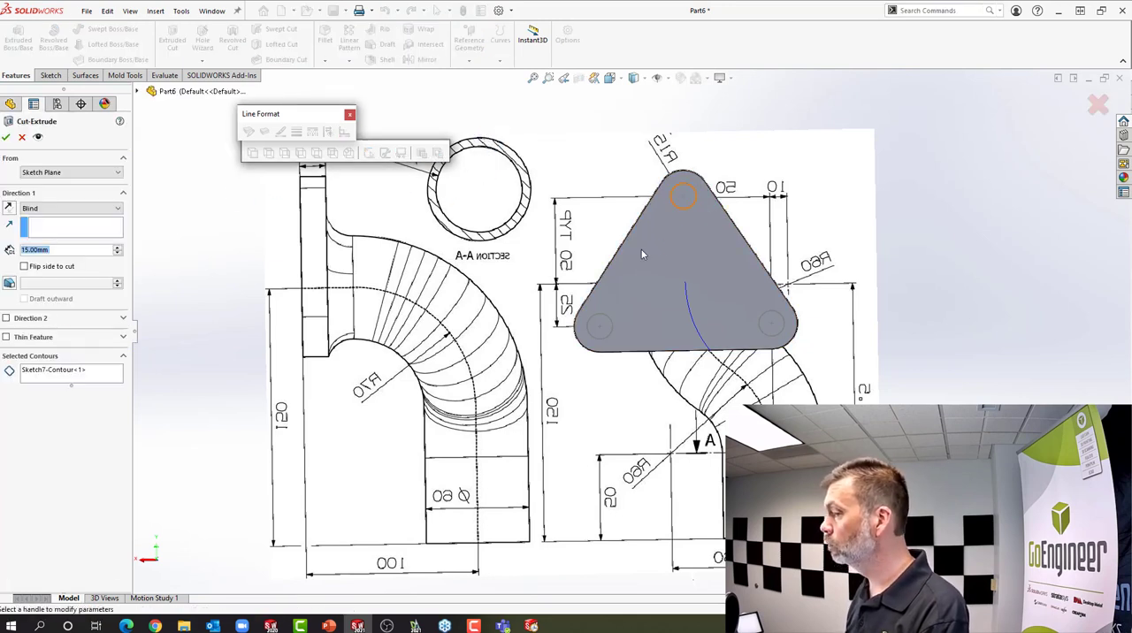
End the upper hole's cut Up To Surface at the flange's pipe-side face and accept the feature
middle_drag(188, 243, 312, 285)
click(73, 210)
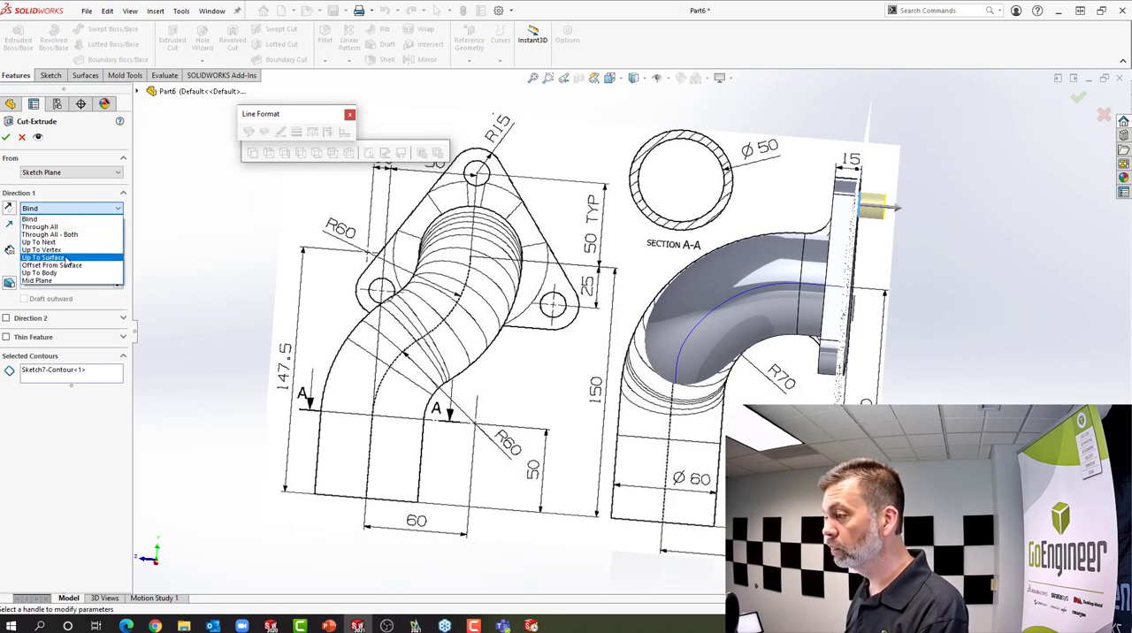
click(67, 258)
middle_drag(594, 272, 816, 302)
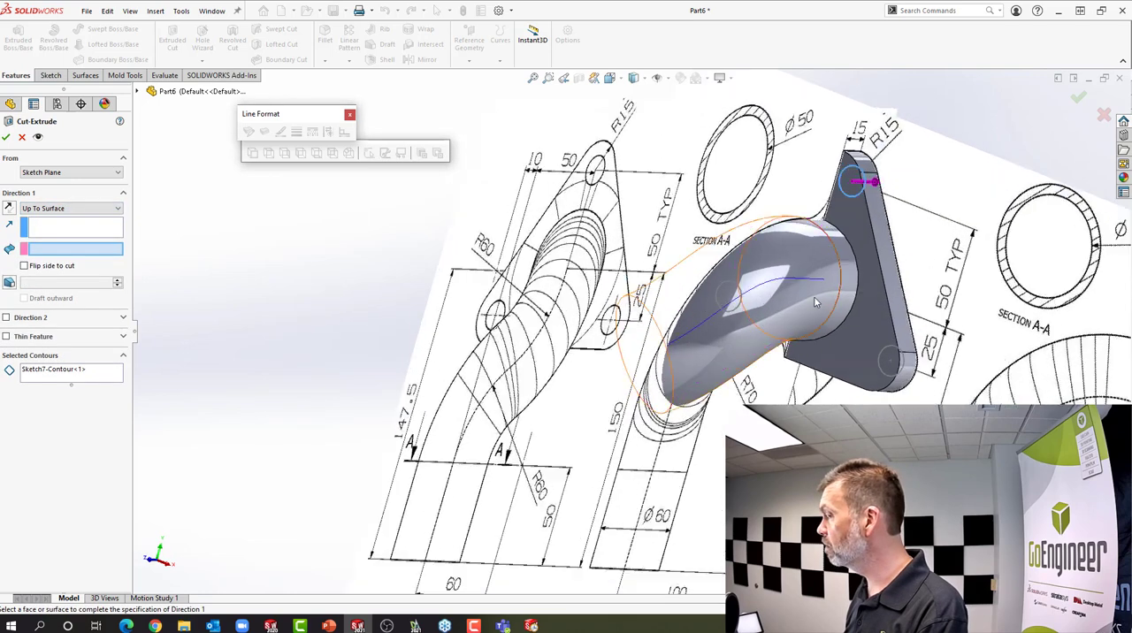
click(865, 313)
key(Return)
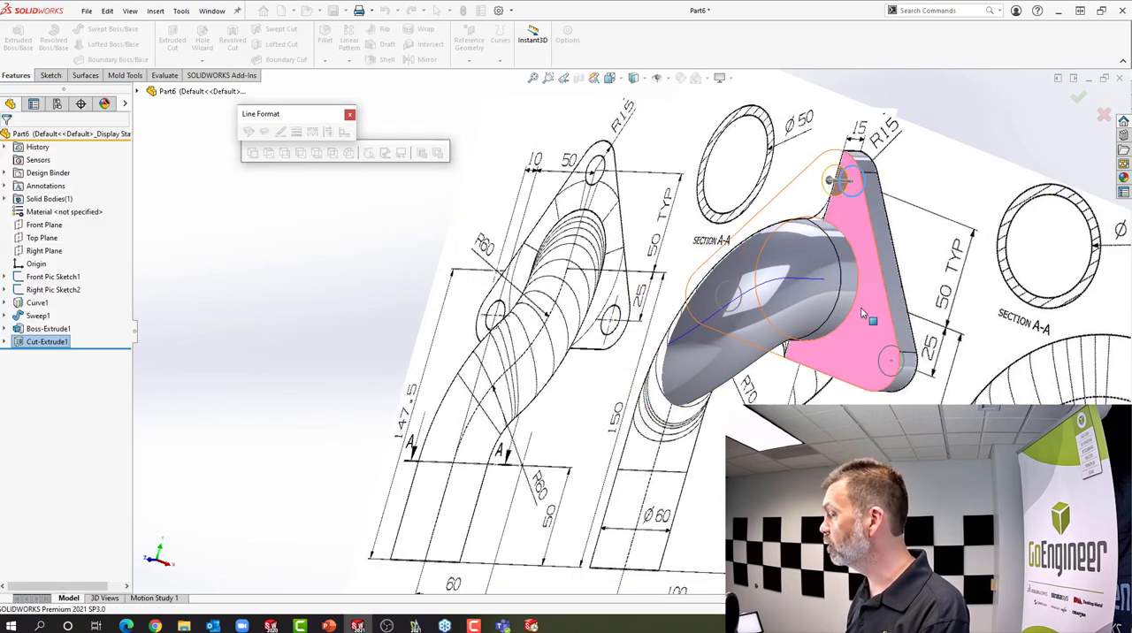
Edit the extruded cut and clear its selected contour so the whole sketch is cut, then accept it
middle_drag(874, 331, 822, 329)
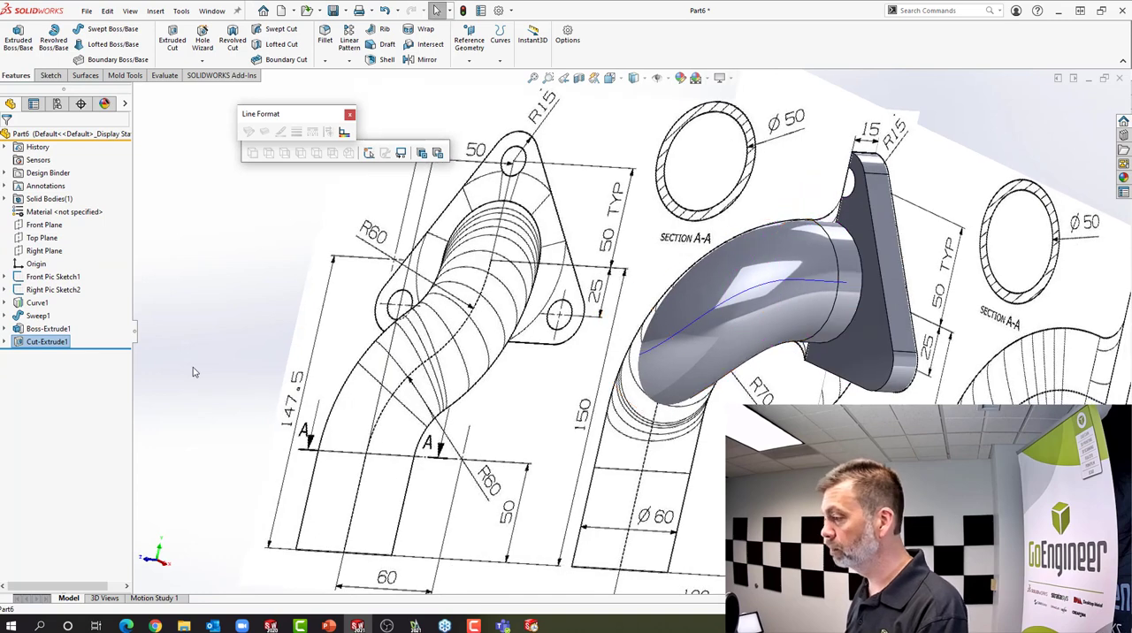
click(46, 341)
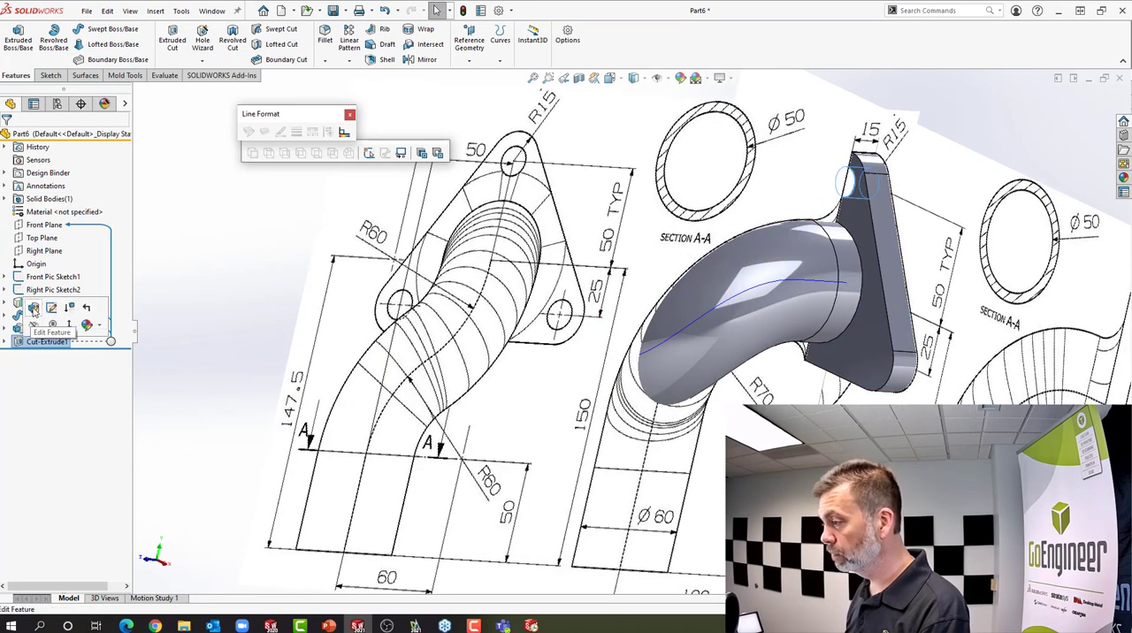
click(34, 309)
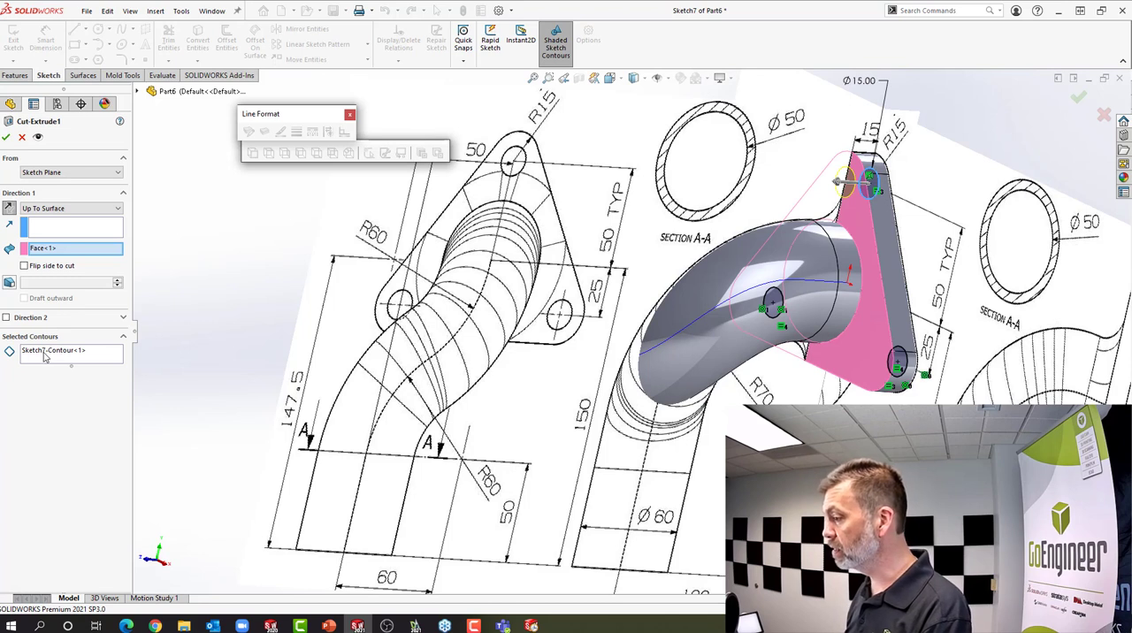
click(46, 354)
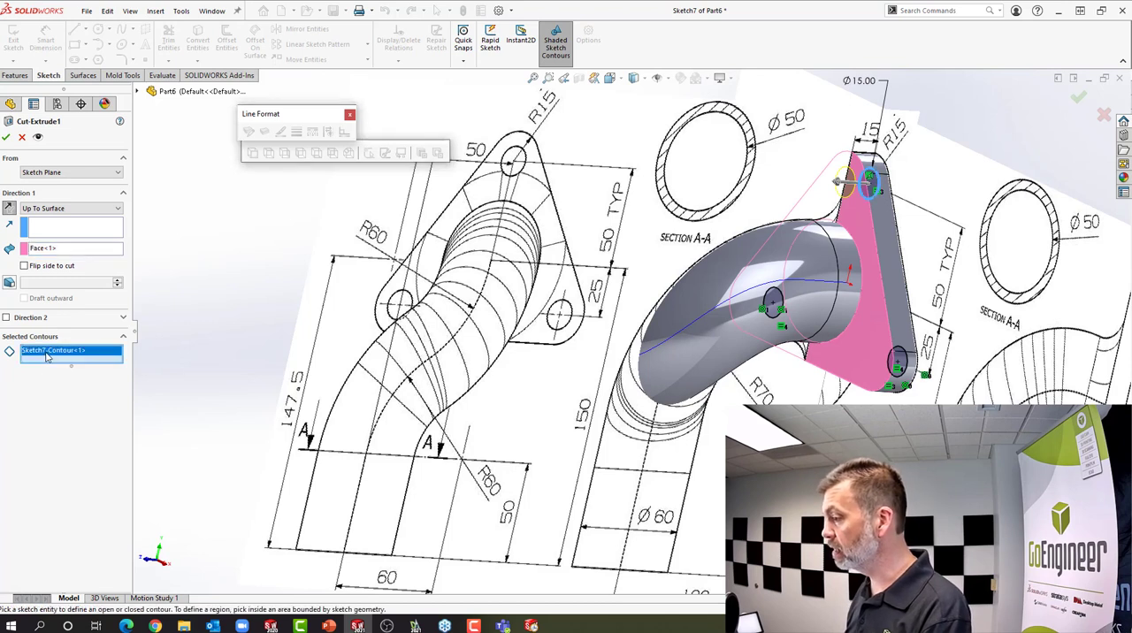
right_click(107, 359)
click(163, 366)
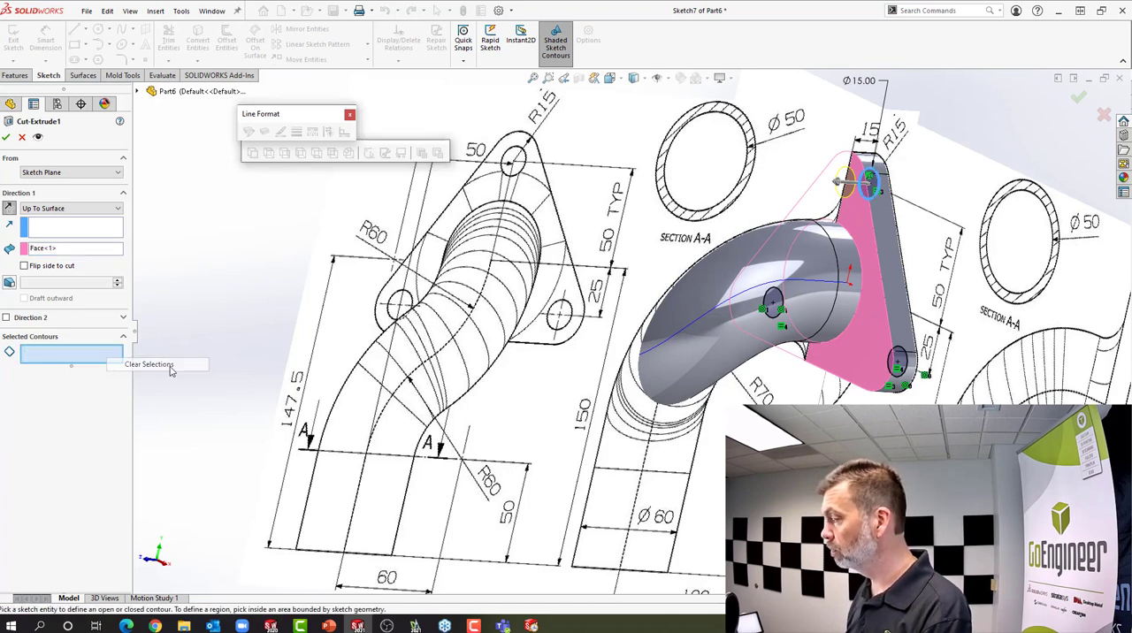
scroll(570, 370, up, 1)
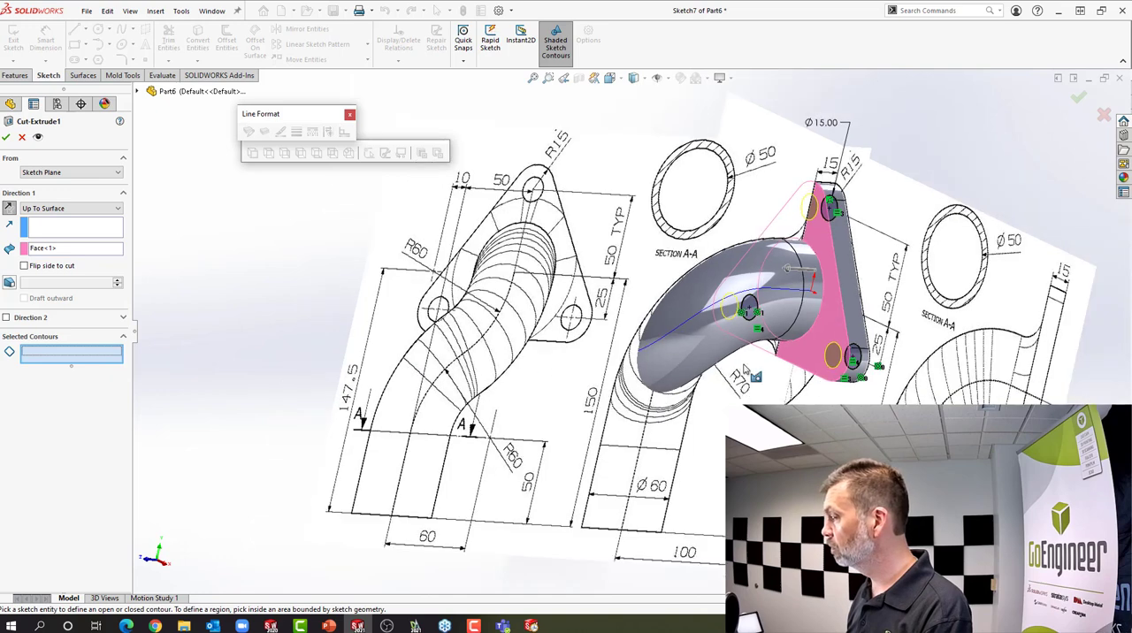
click(7, 137)
Start a new sketch on the Right Plane and switch to the Right view
mouse_move(691, 380)
middle_down()
mouse_move(720, 376)
mouse_move(668, 379)
middle_up()
scroll(796, 356, down, 4)
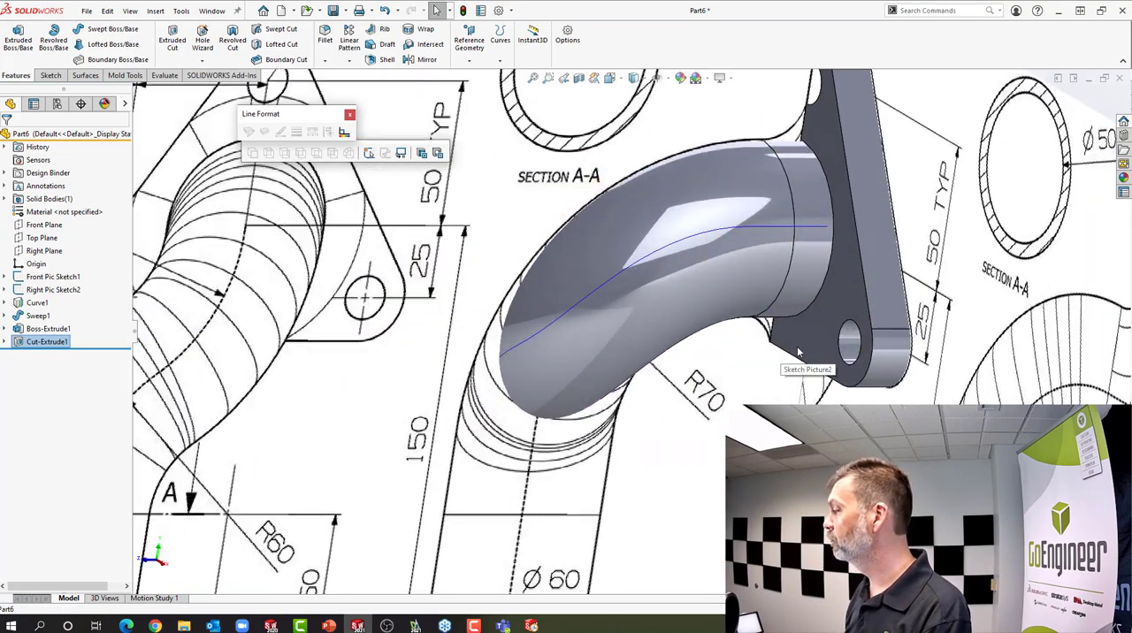
scroll(798, 352, up, 3)
middle_drag(796, 353, 759, 336)
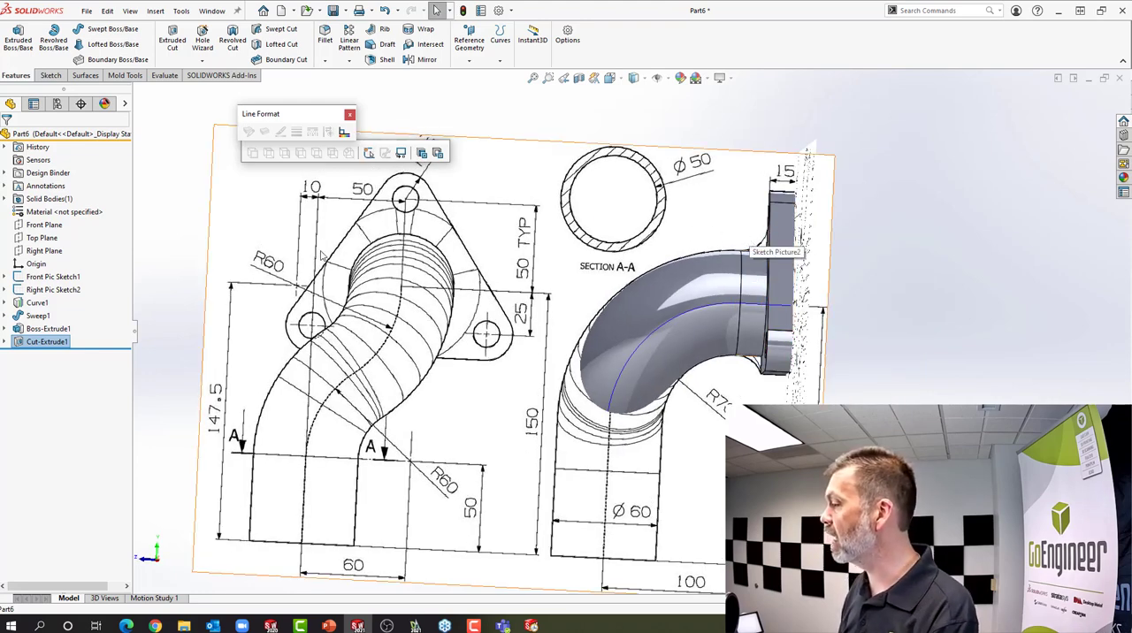
scroll(782, 237, up, 2)
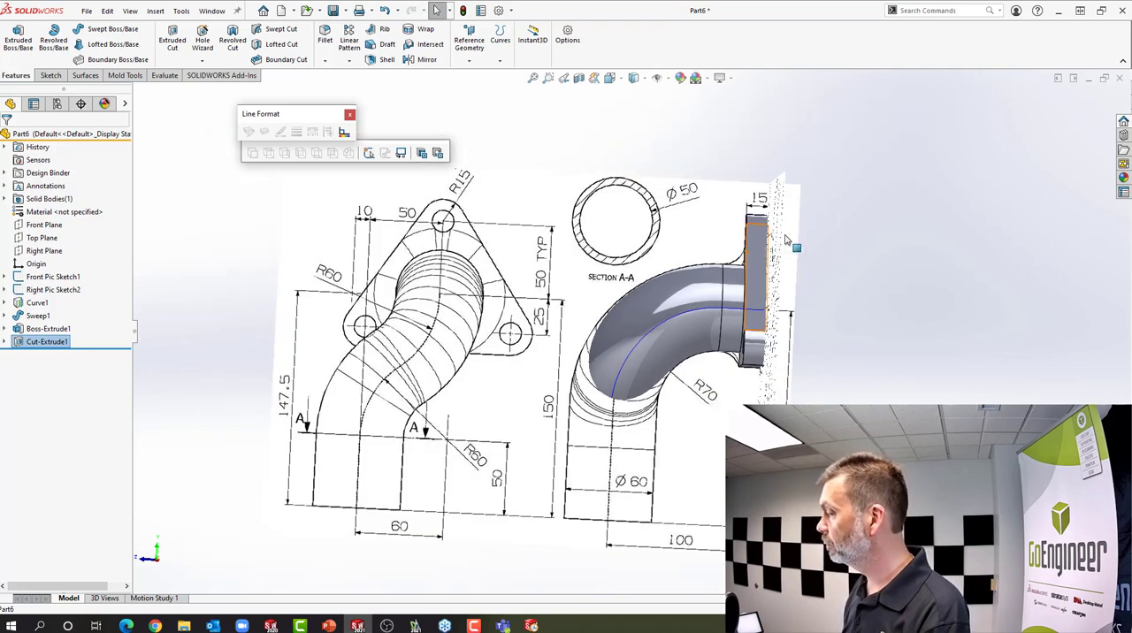
scroll(769, 261, down, 2)
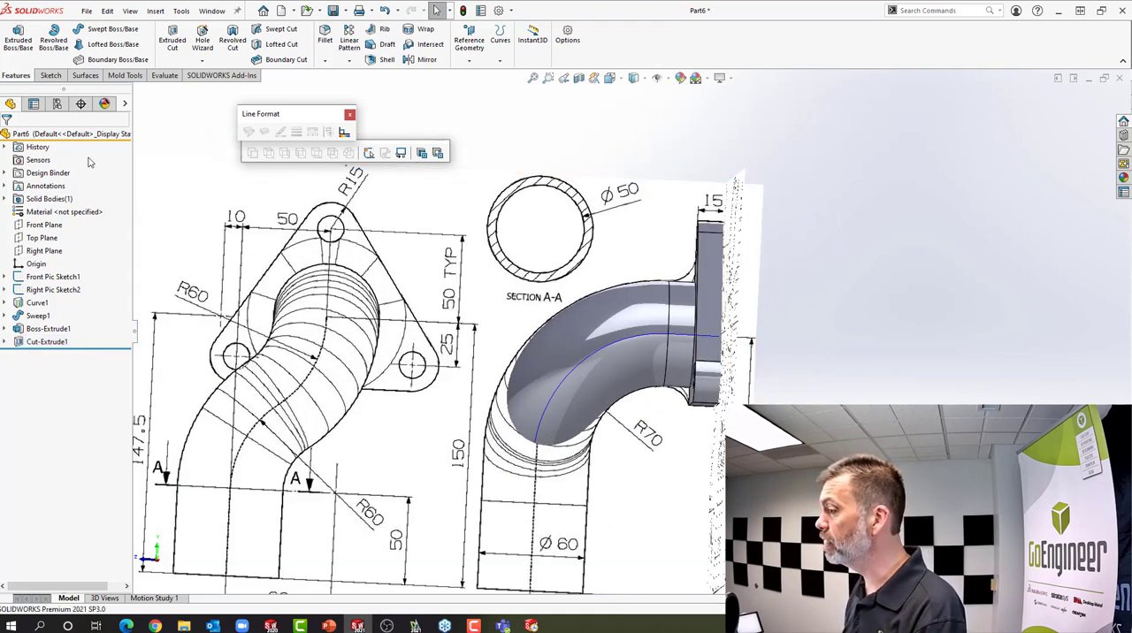
click(44, 250)
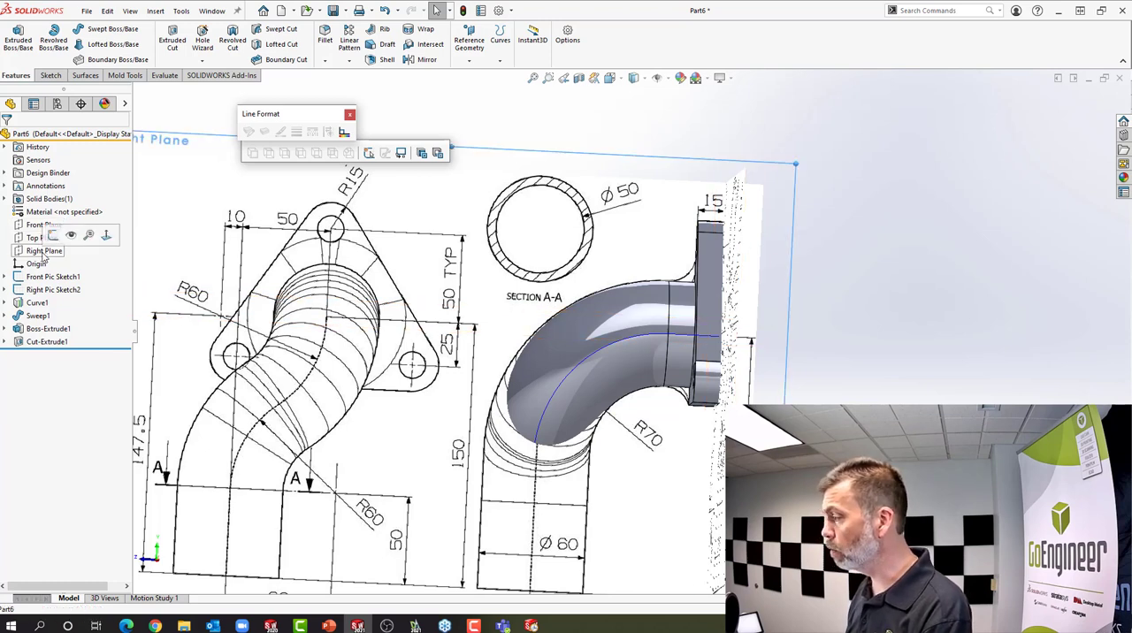
click(53, 235)
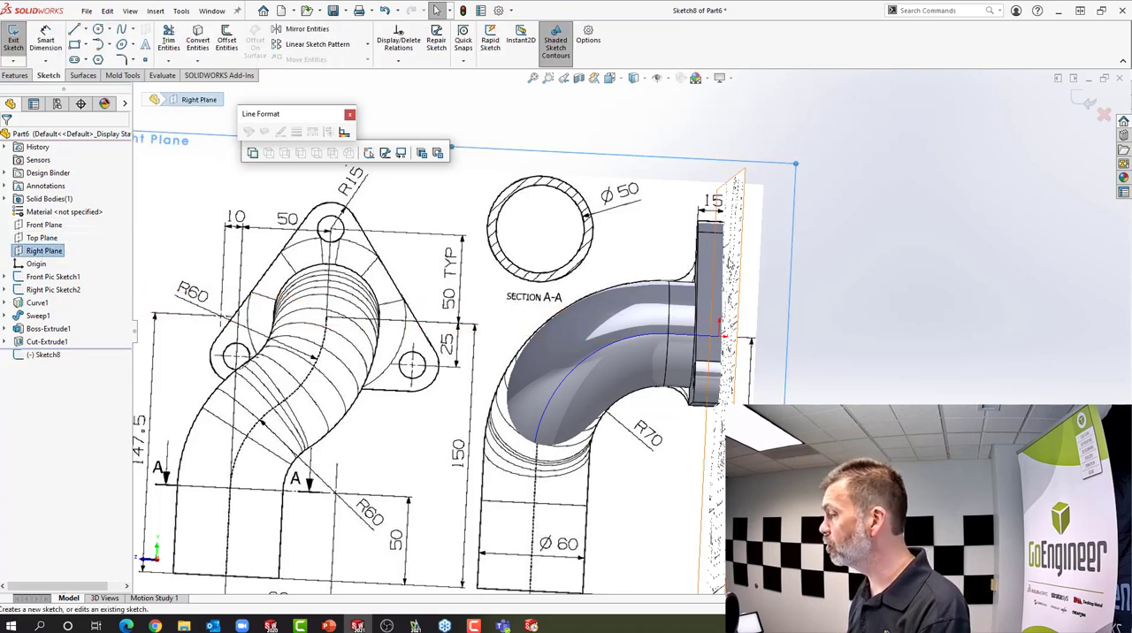
click(610, 77)
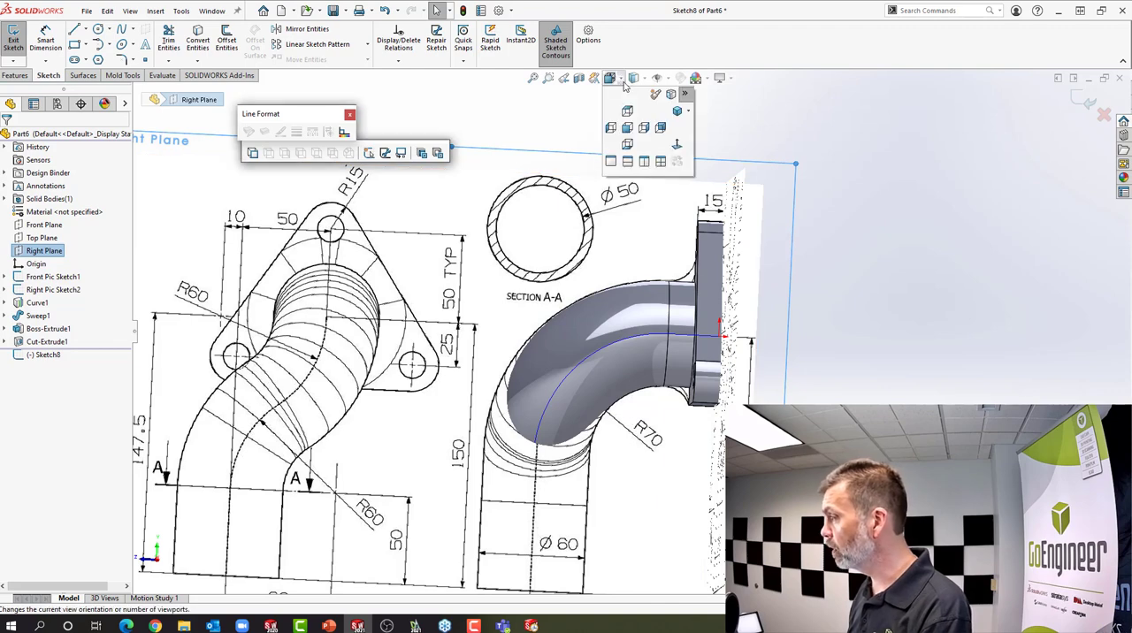
click(644, 131)
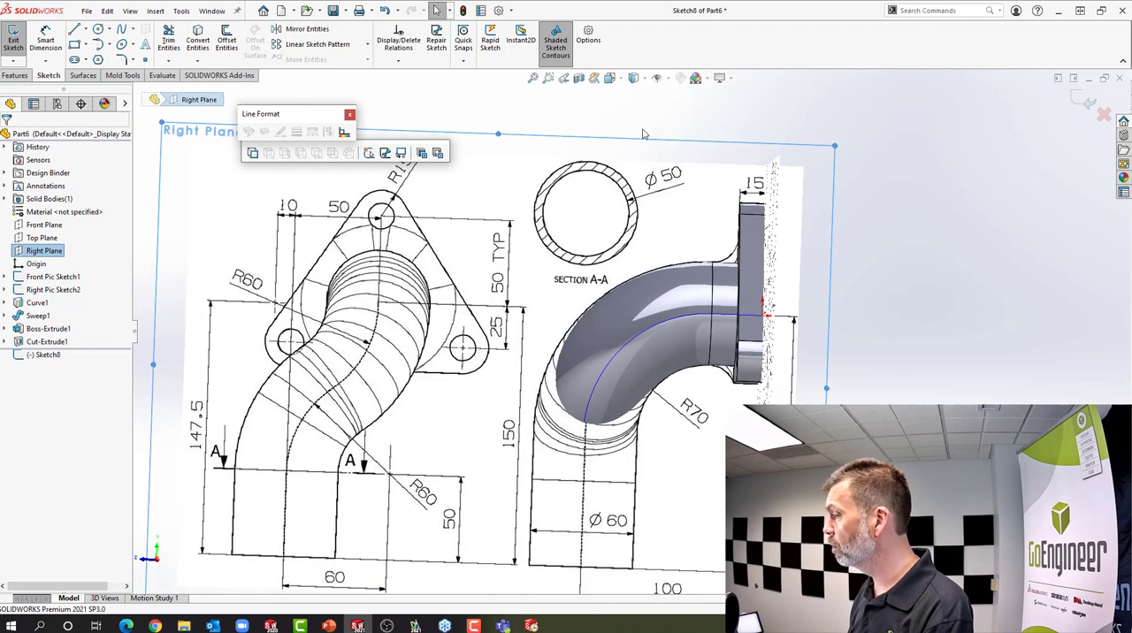
Sketch a 22.5 mm vertical line down the flange's pipe-side face from its upper corner and a horizontal line about 52.4 mm long from the pipe's upper seam point
scroll(741, 226, down, 5)
scroll(741, 225, down, 1)
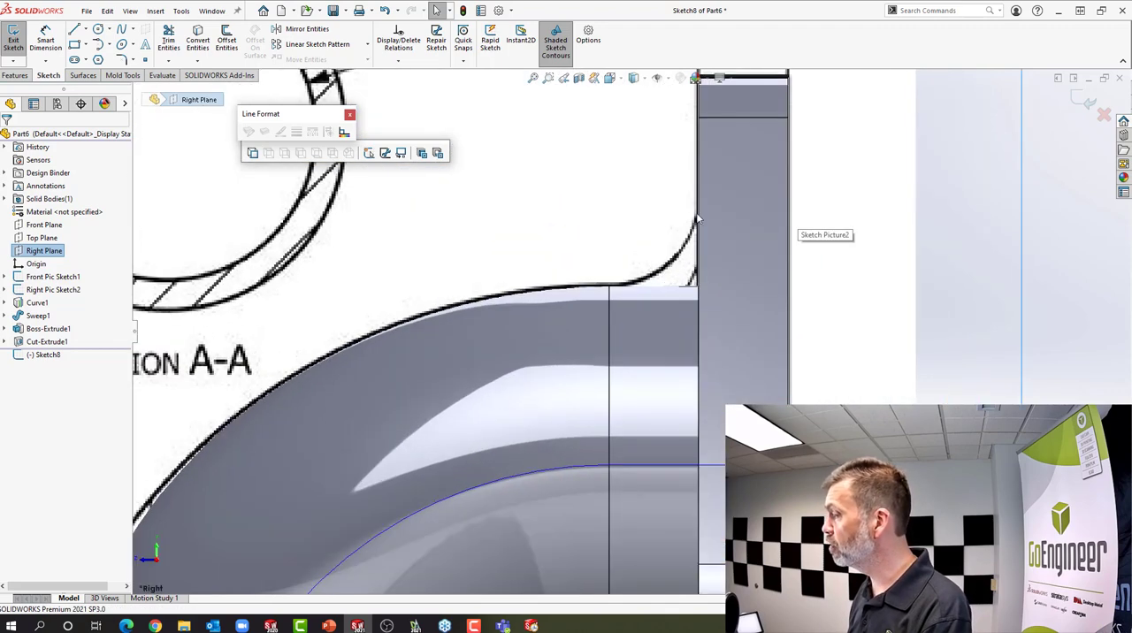
scroll(679, 217, up, 2)
key(s)
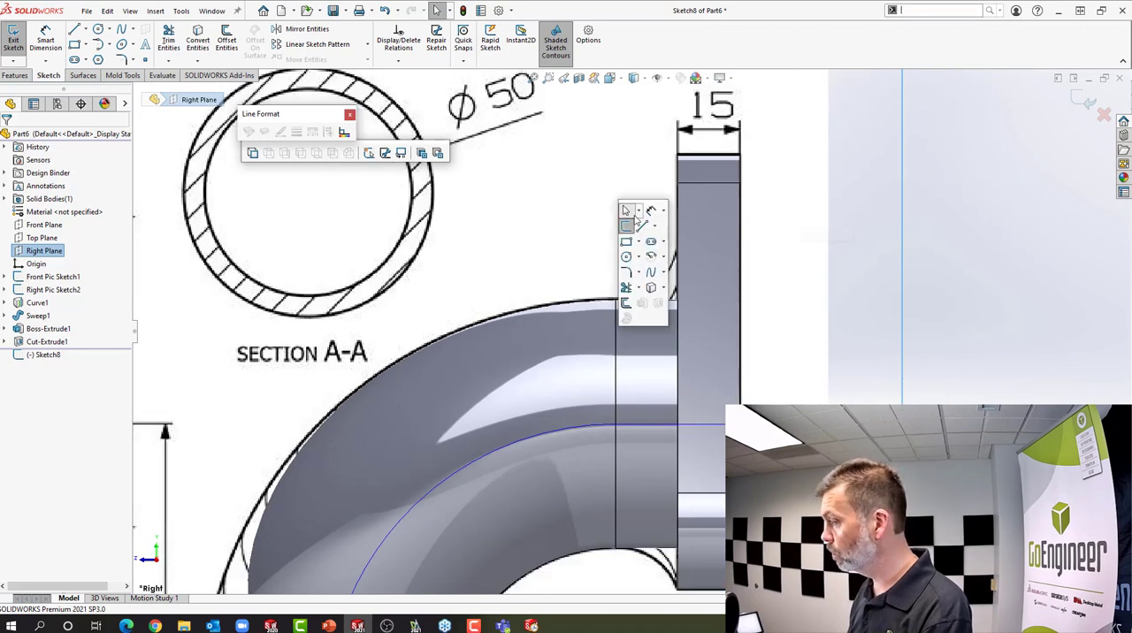
click(644, 231)
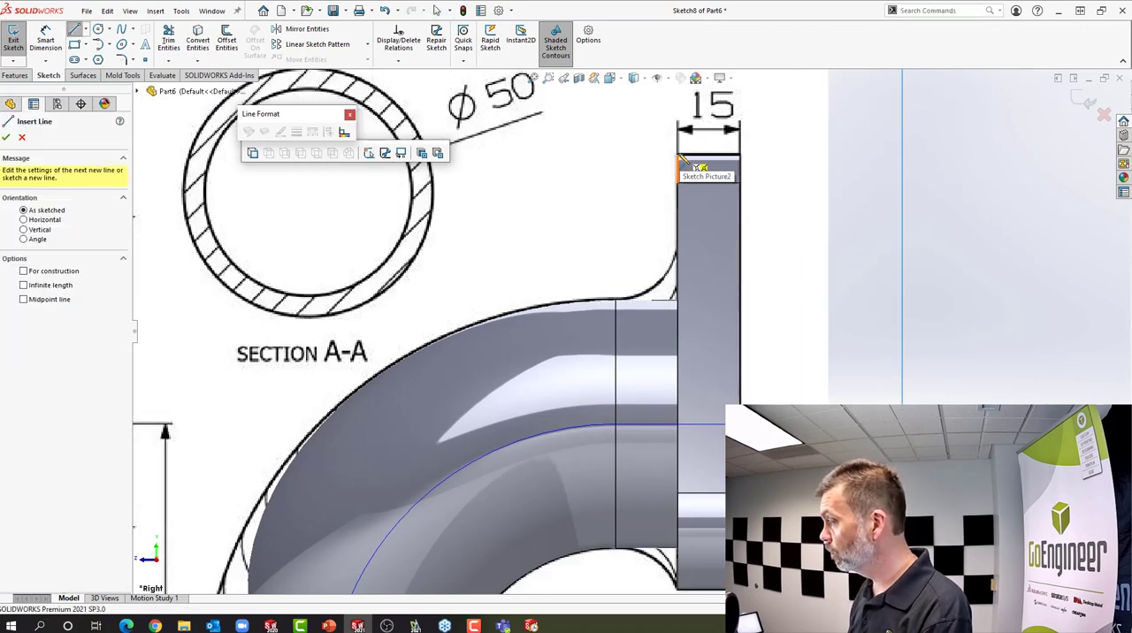
click(681, 160)
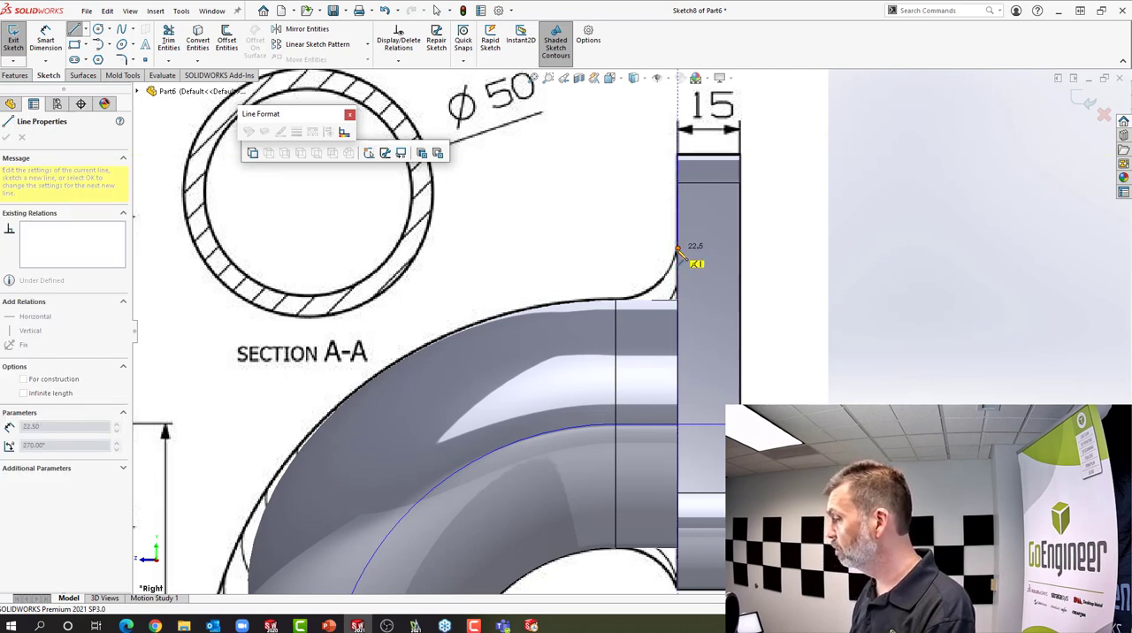
click(677, 254)
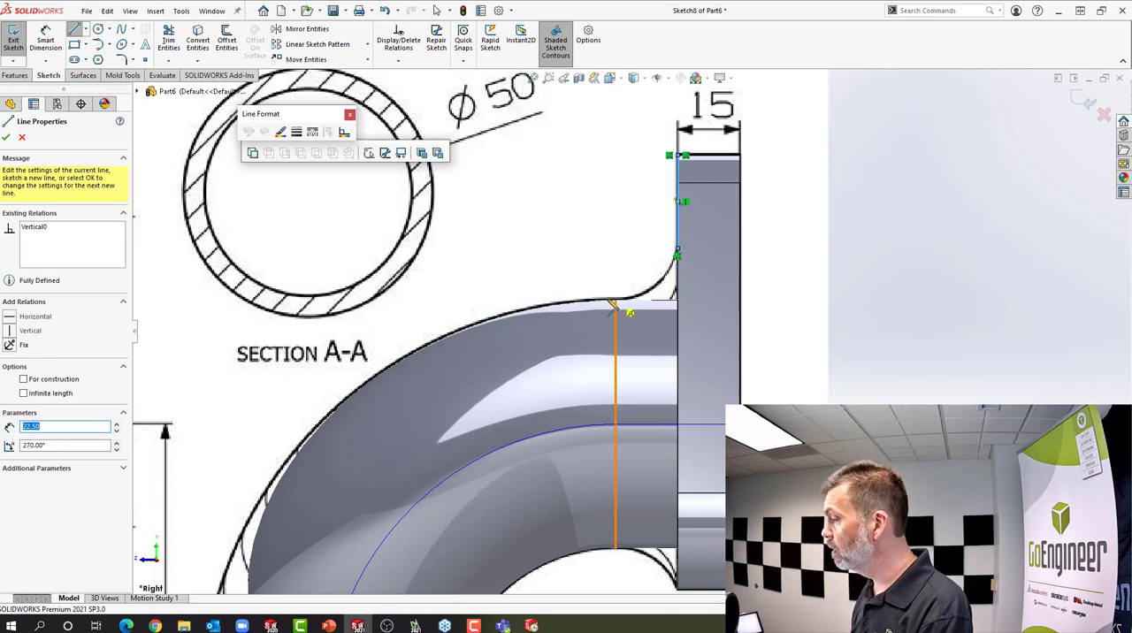
drag(616, 300, 399, 300)
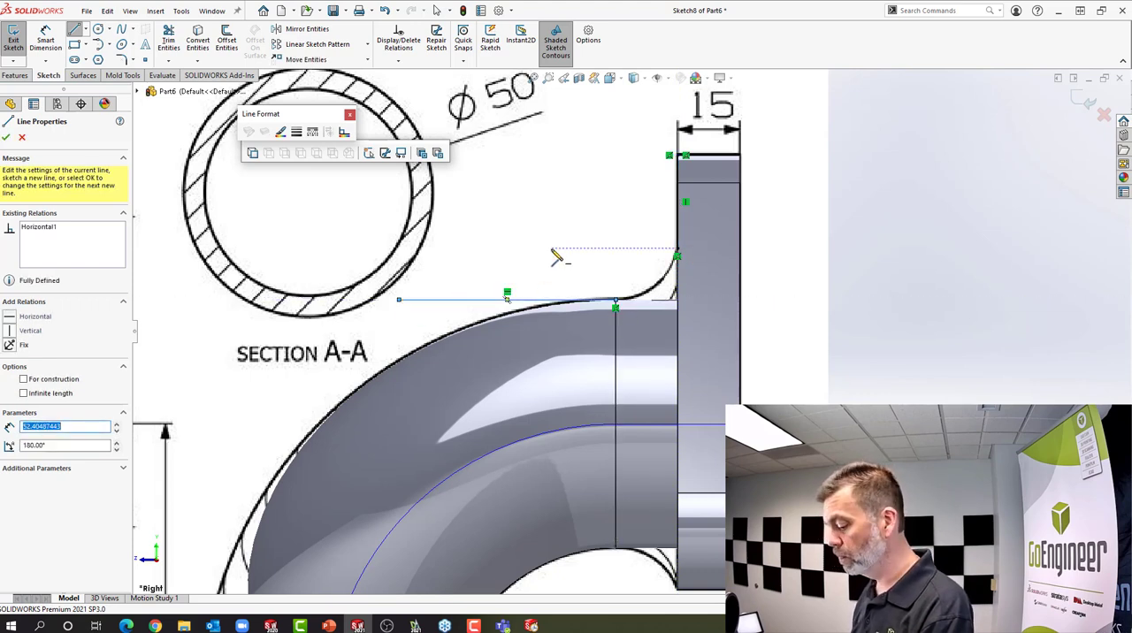
Sketch a tangent arc of about 12.7 mm radius from the vertical line's lower end to the horizontal line's start, and end the Arc tool
key(s)
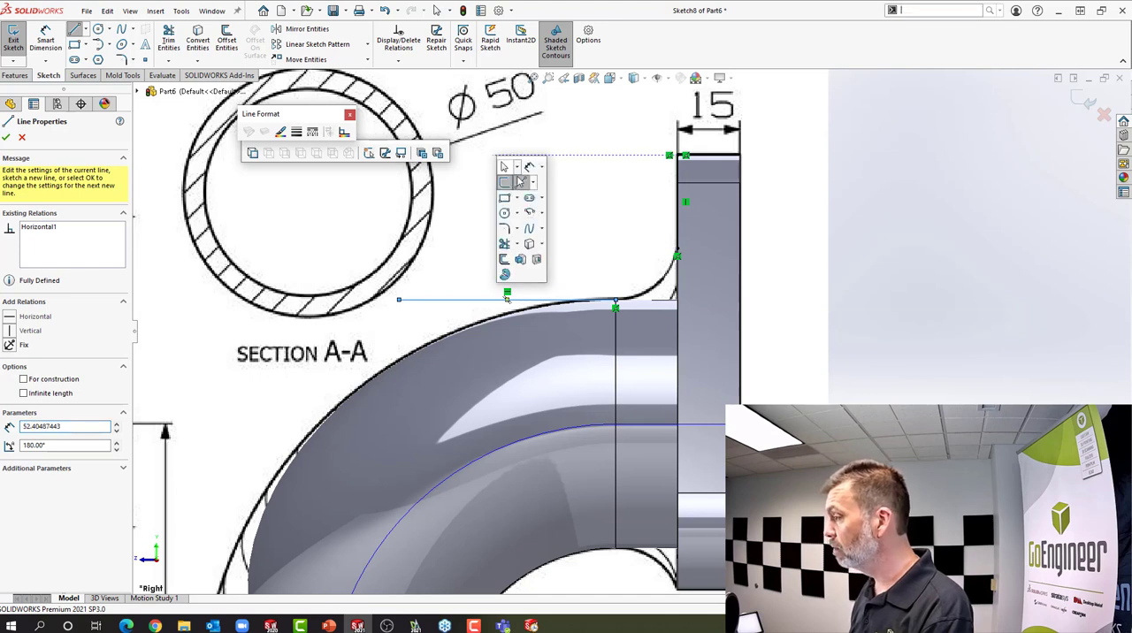
click(544, 215)
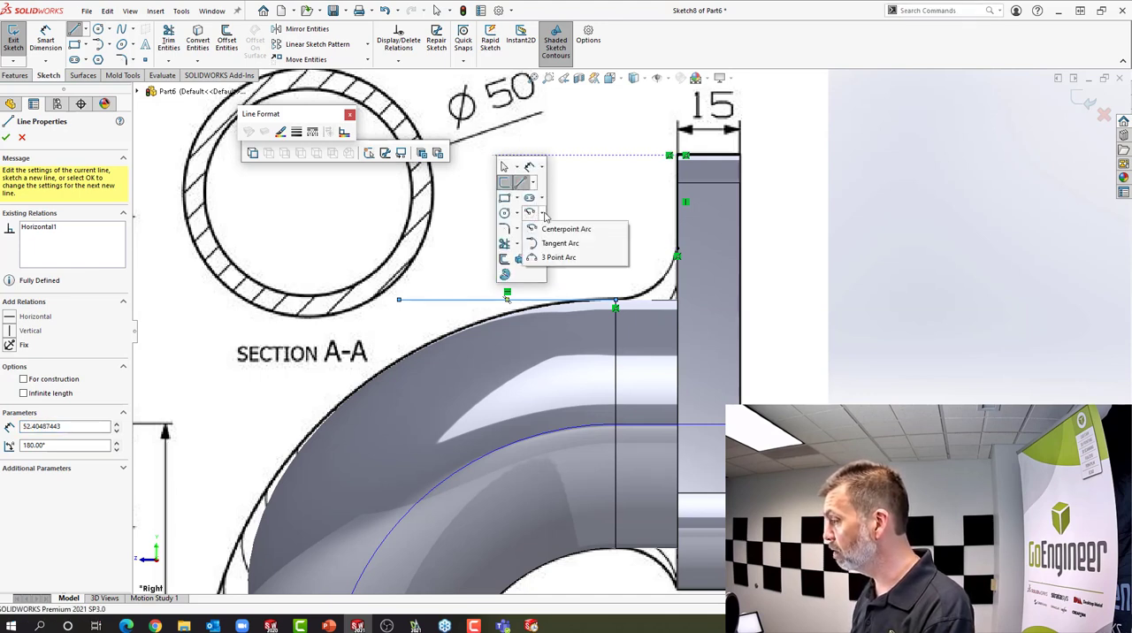
click(555, 258)
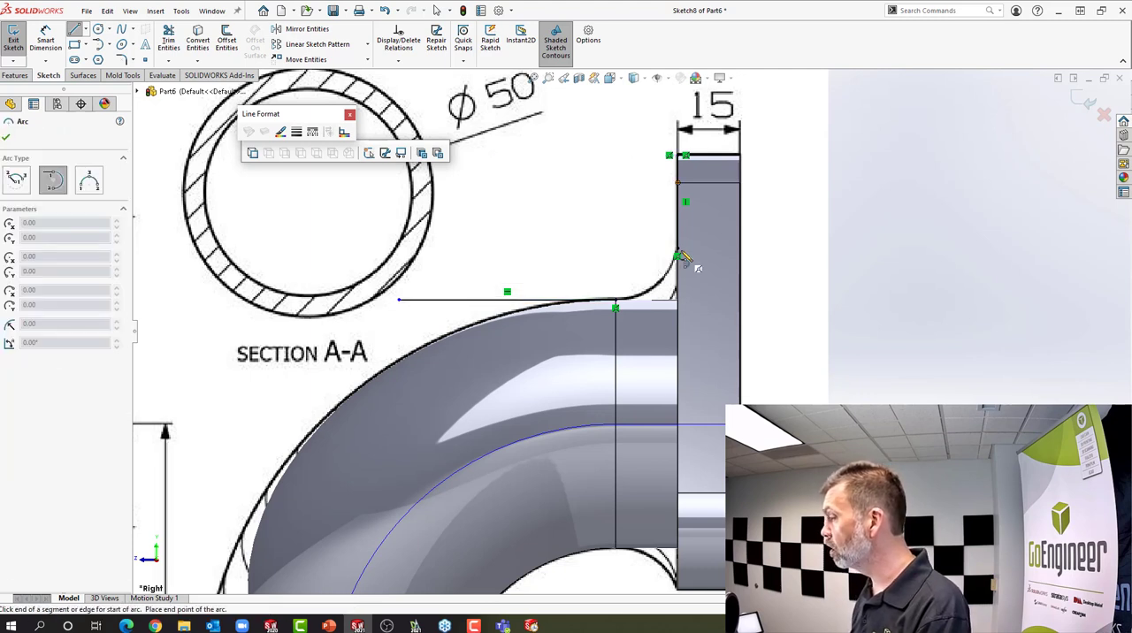
click(678, 255)
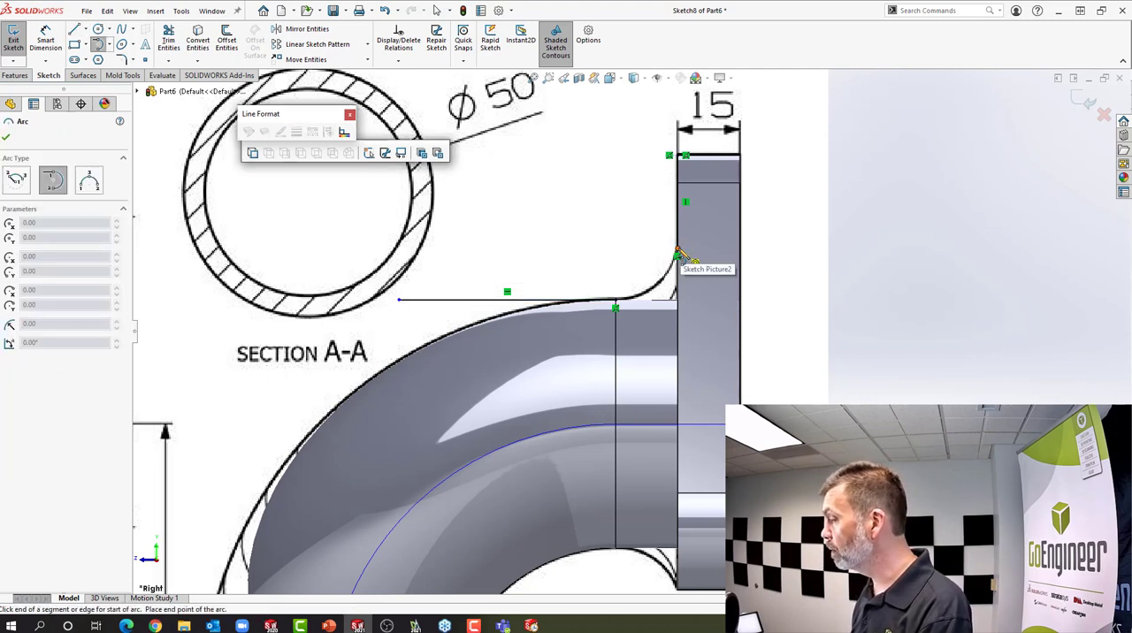
click(618, 304)
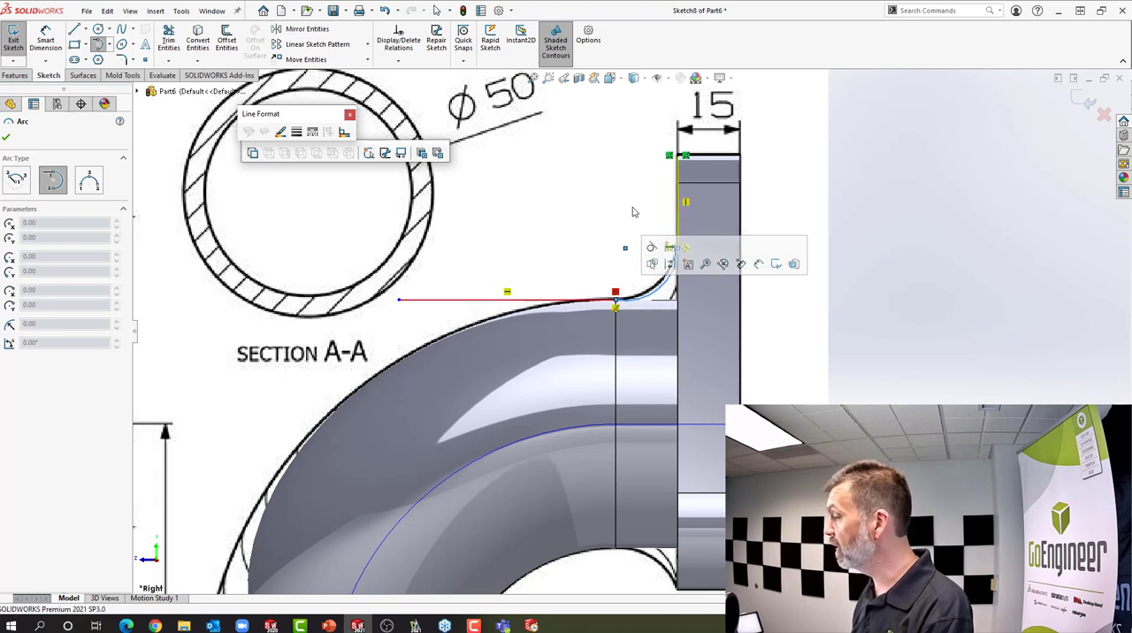
right_click(656, 231)
click(665, 219)
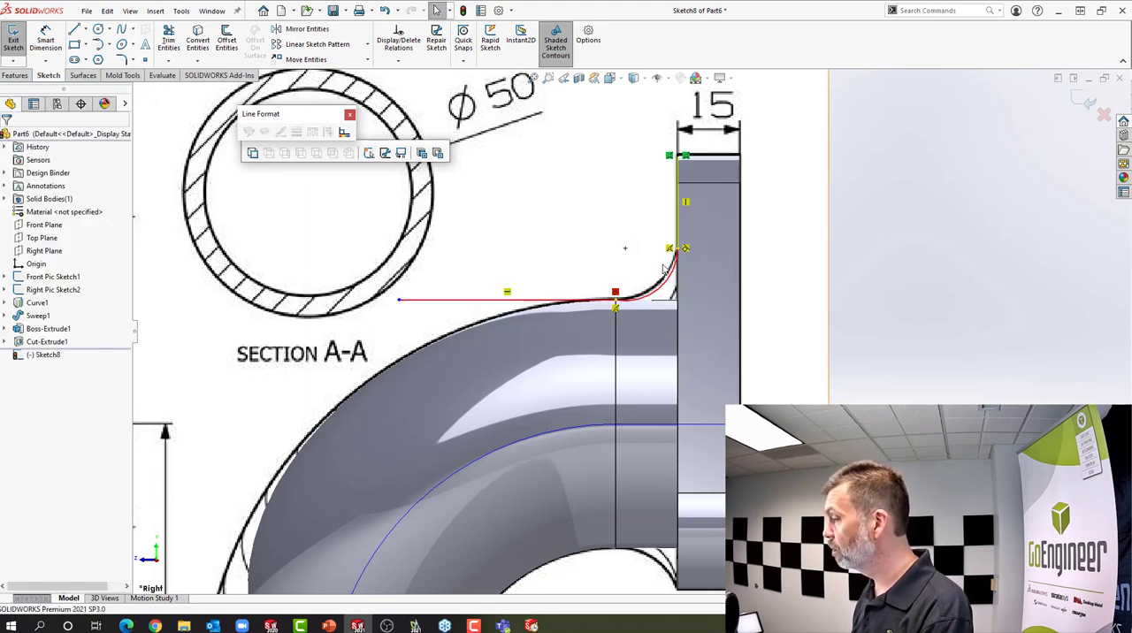
Remove the conflicting relation where the arc's lower end meets the horizontal line
scroll(668, 270, down, 8)
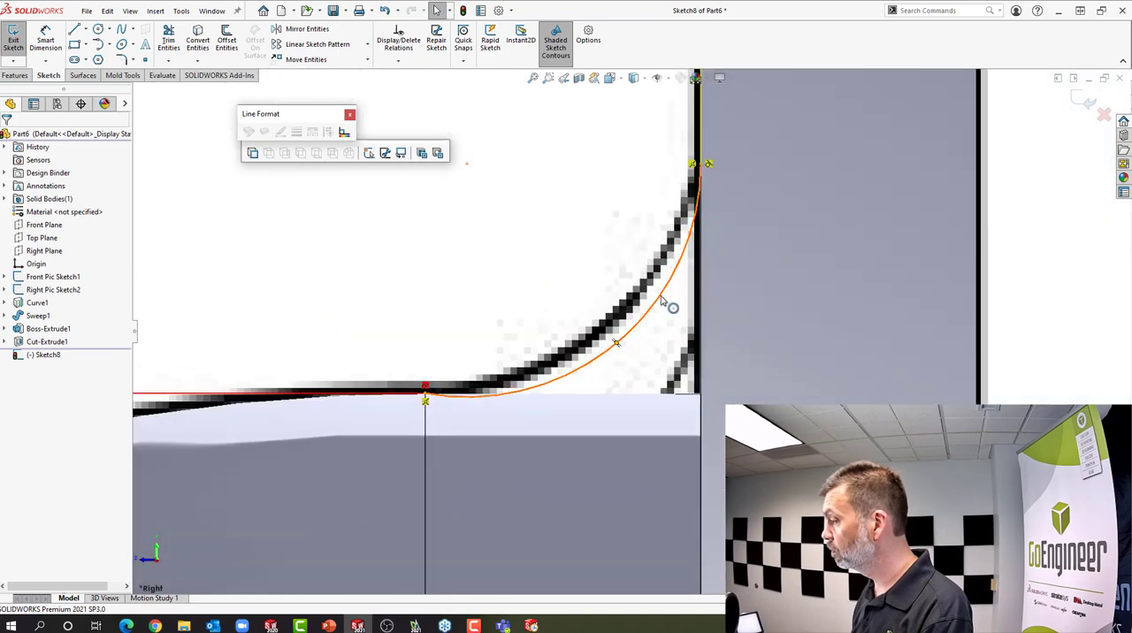
click(663, 299)
key(Escape)
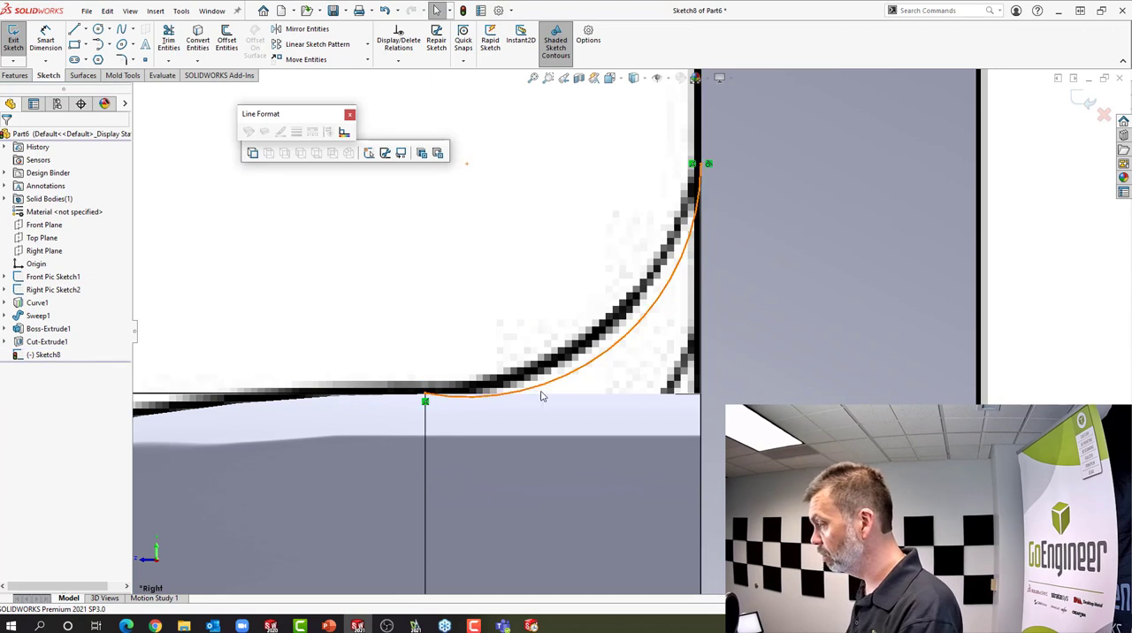
Remove the relation at the arc's lower end and try to drag the arc towards the picture's blend curve
scroll(628, 329, up, 2)
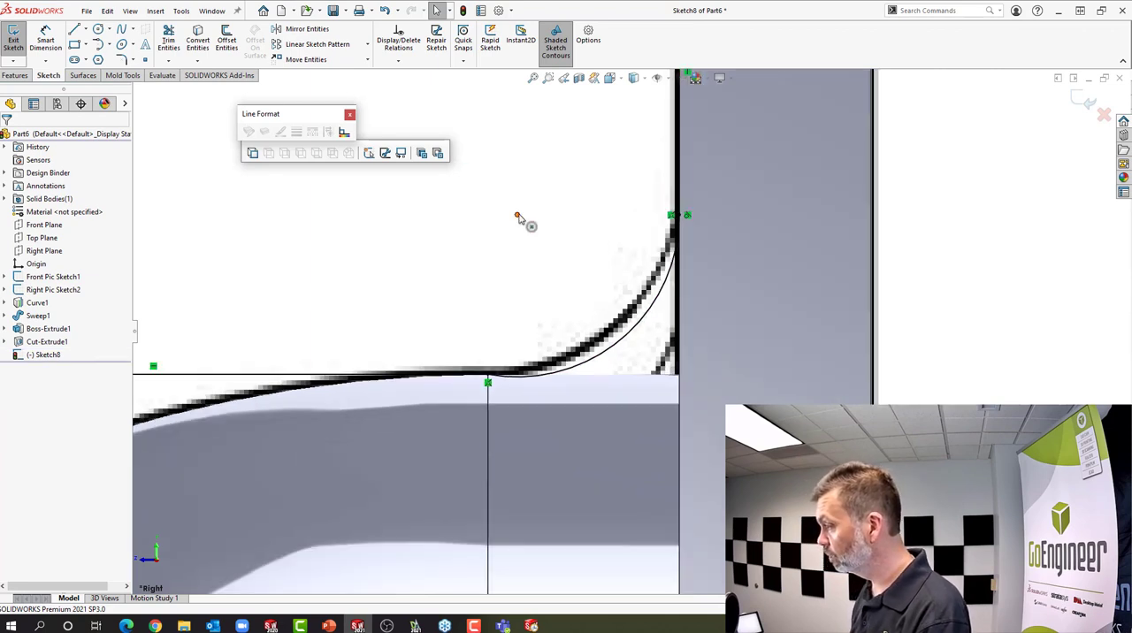
click(519, 212)
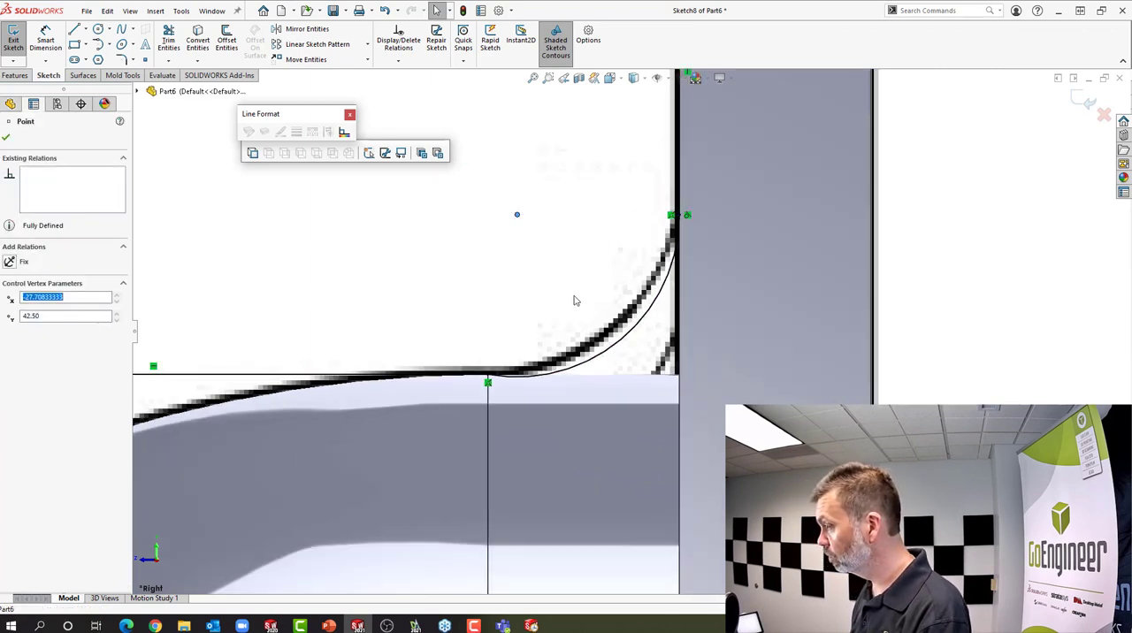
click(619, 333)
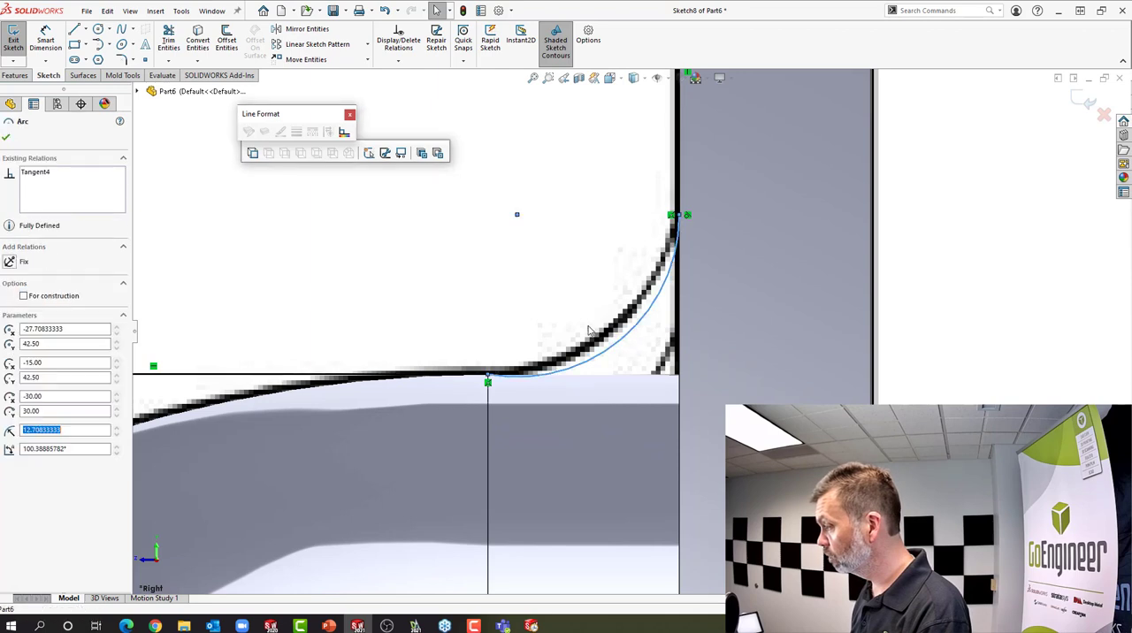
scroll(579, 311, up, 1)
click(513, 377)
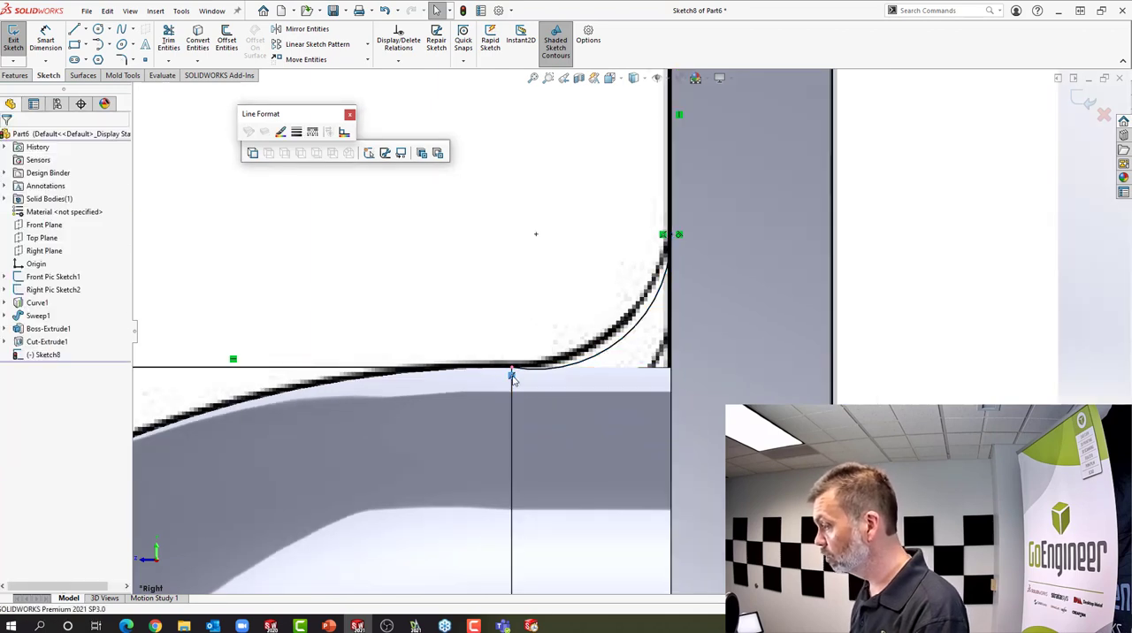
click(605, 357)
drag(581, 337, 605, 365)
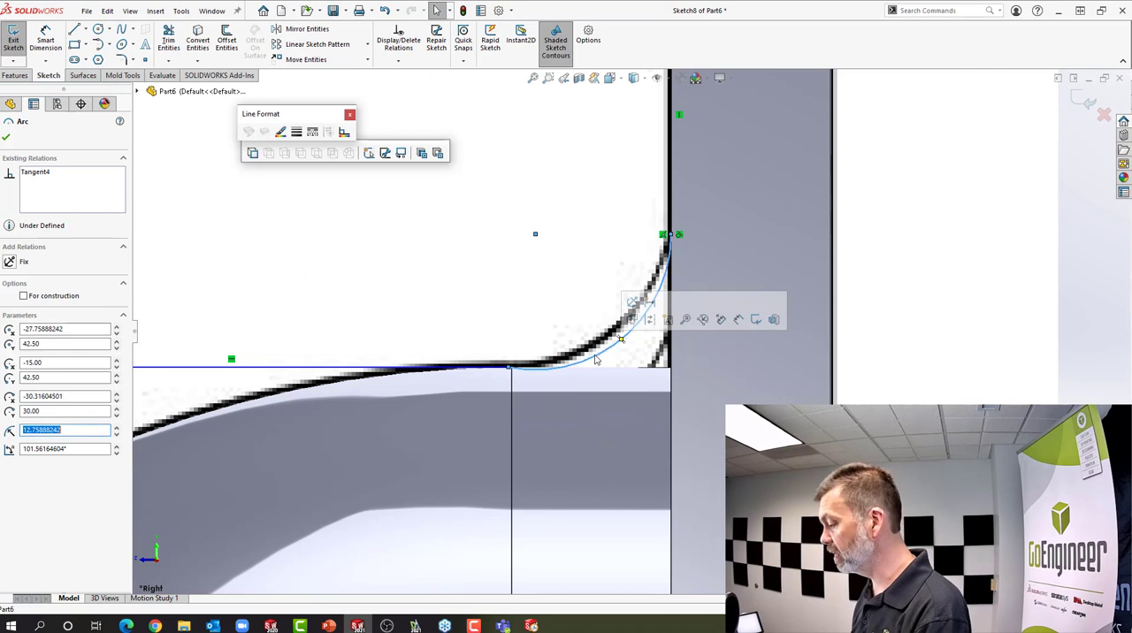
Delete the tangent arc between the flange line and the pipe line
click(969, 301)
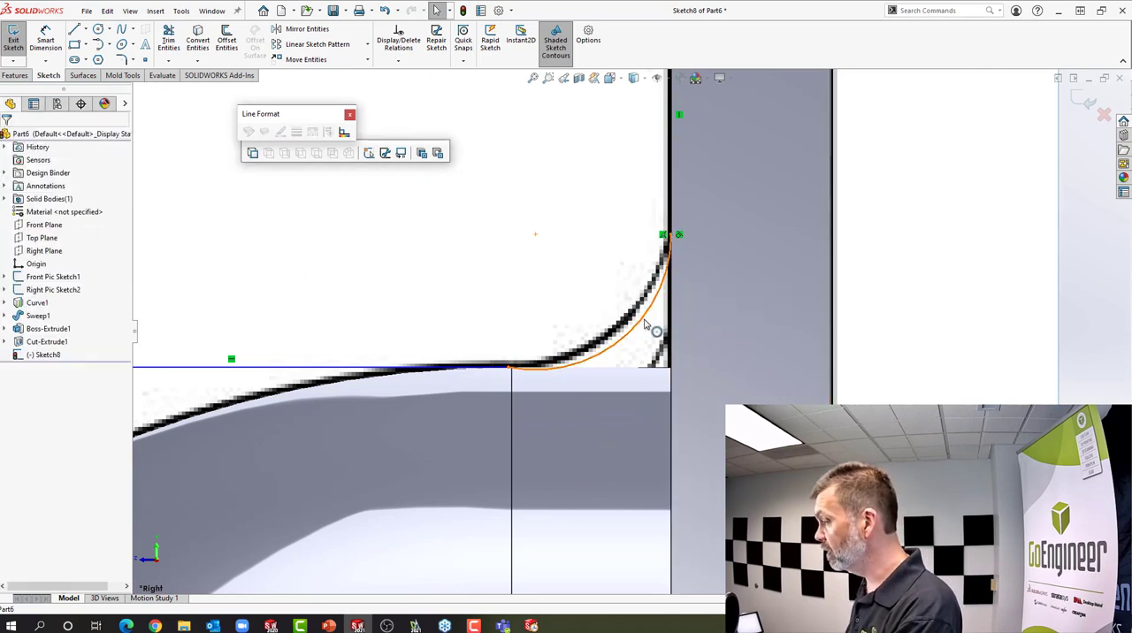
click(645, 321)
key(Escape)
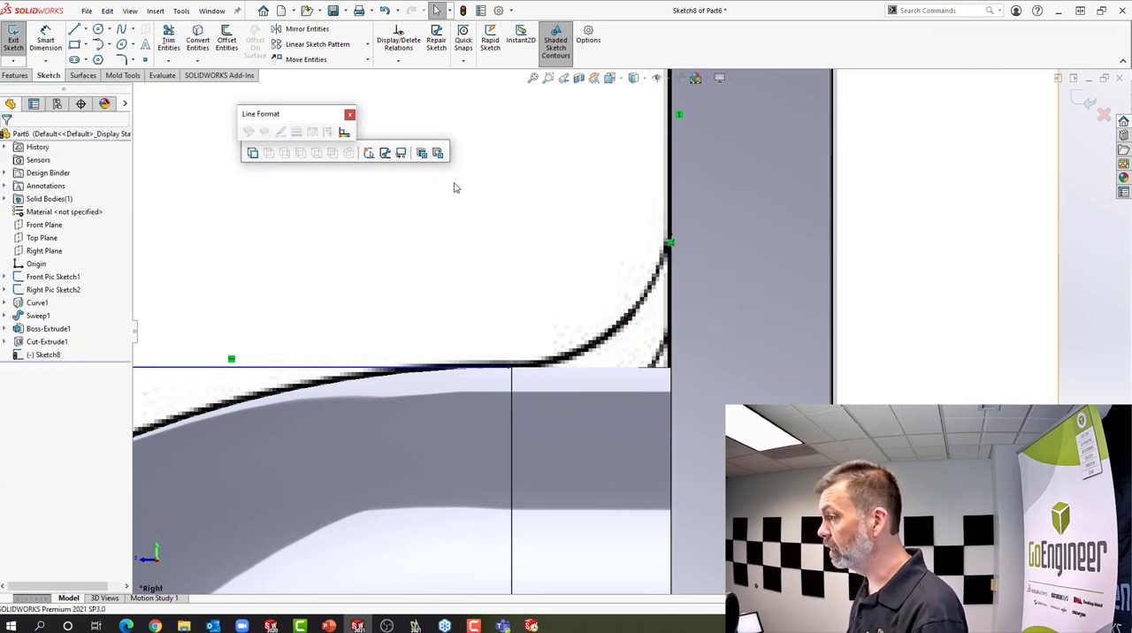
key(s)
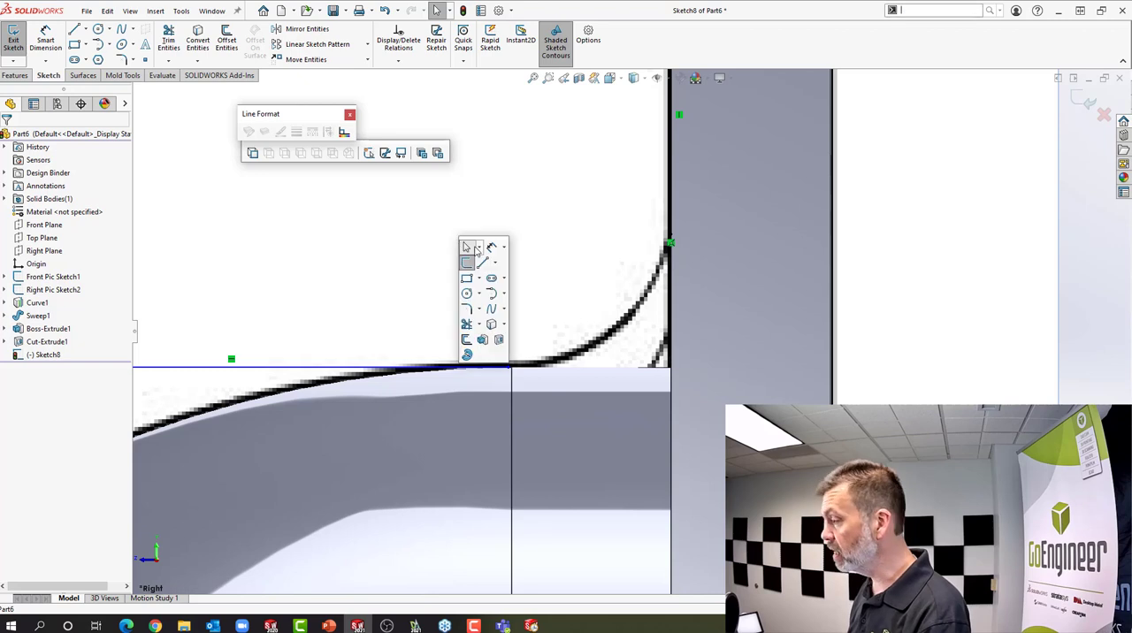
click(495, 294)
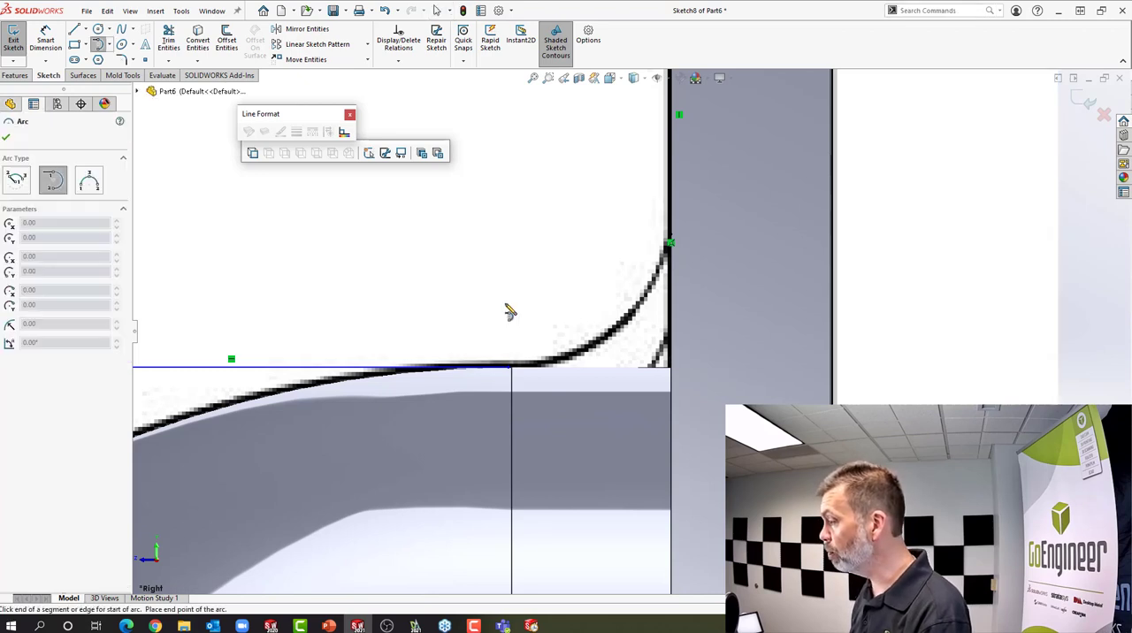
right_click(551, 290)
click(535, 206)
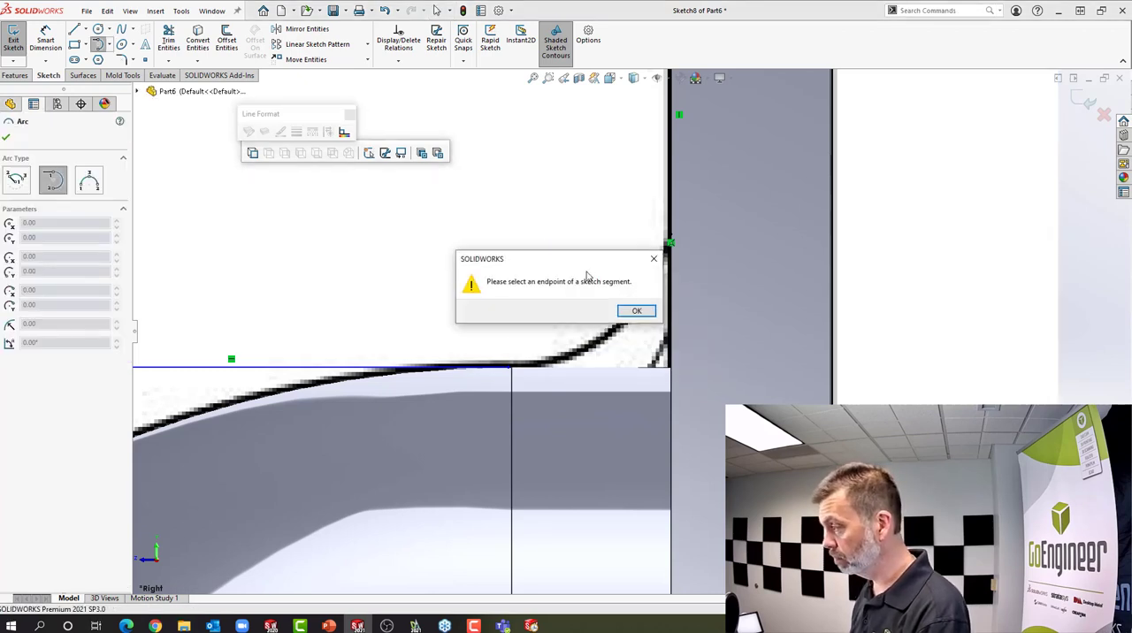
click(635, 312)
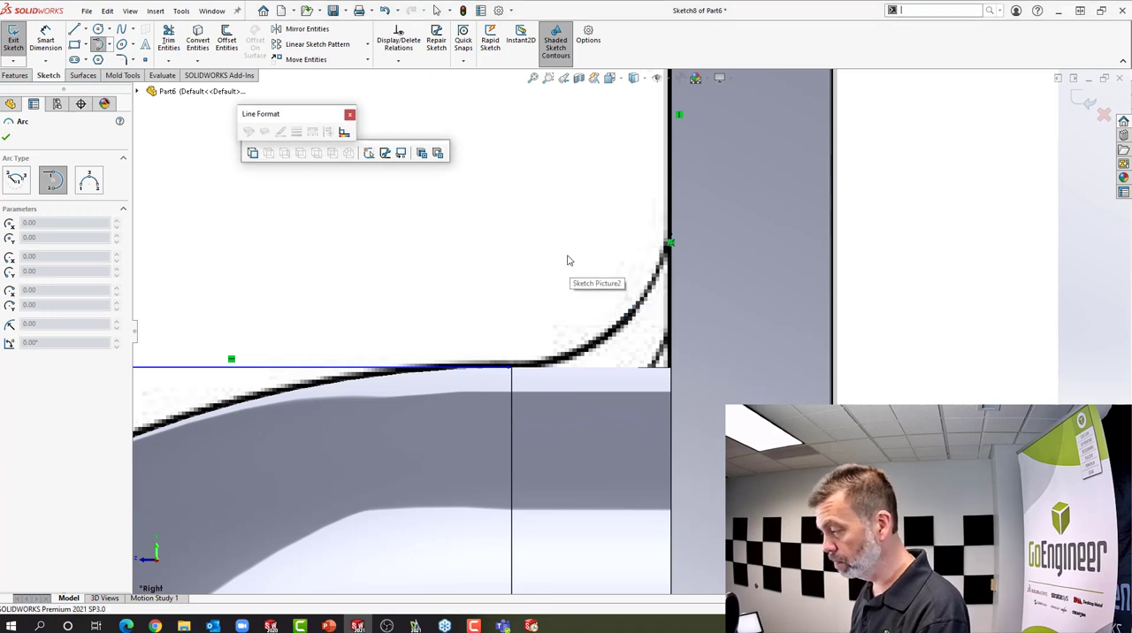
Sketch a 3 Point Arc of about 14.9 mm radius from the vertical line's lower end to the horizontal line's start, following the picture
key(s)
click(617, 316)
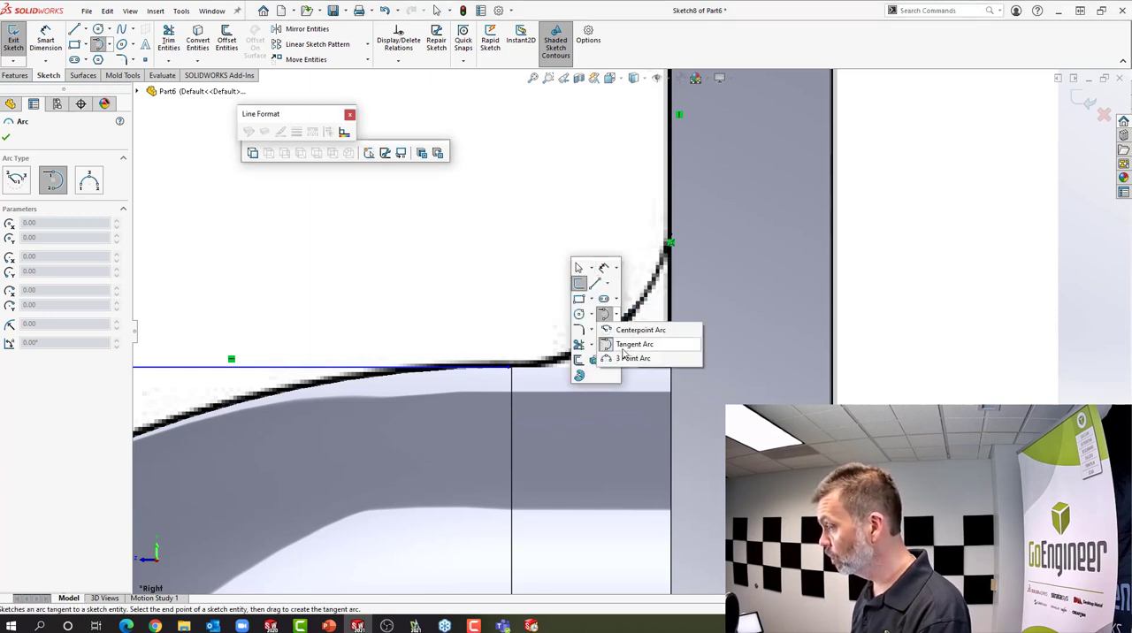
click(634, 358)
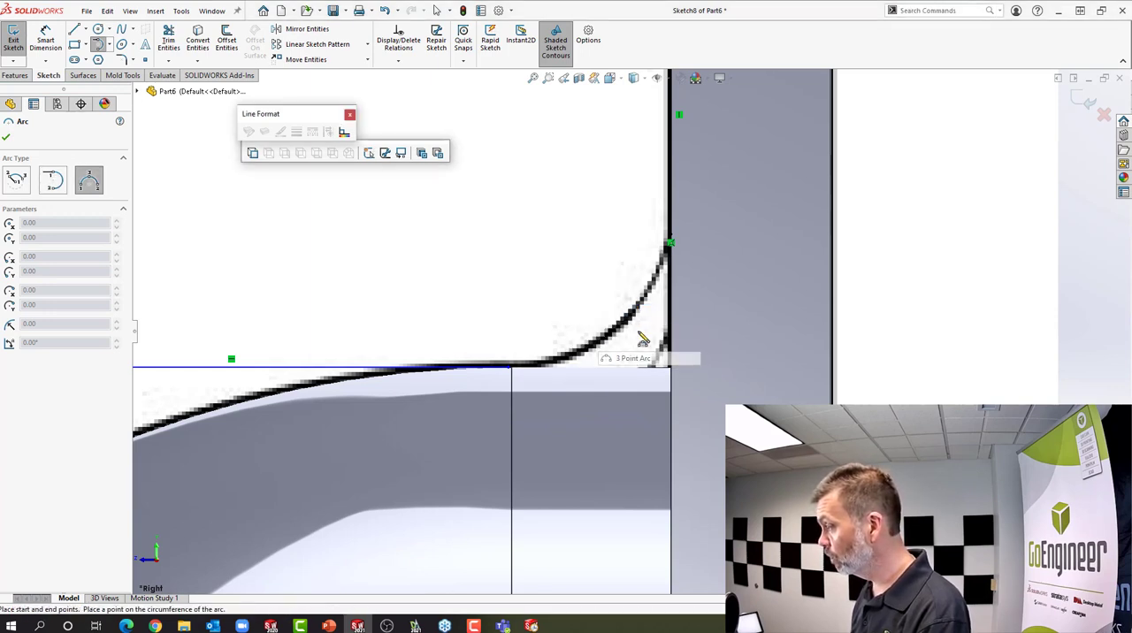
click(670, 241)
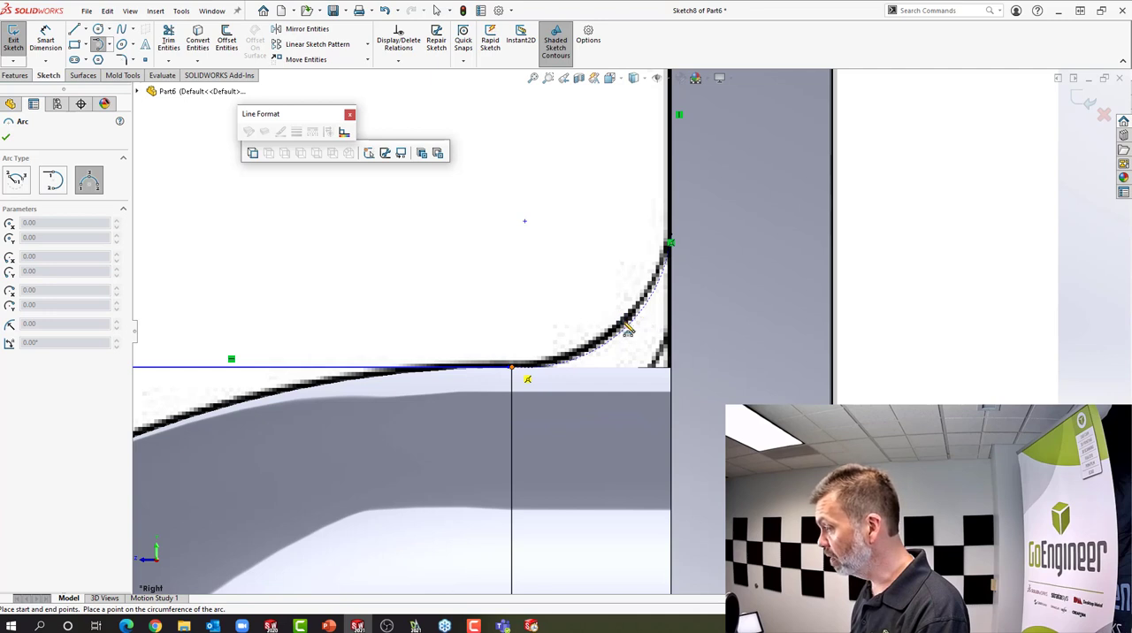
click(512, 367)
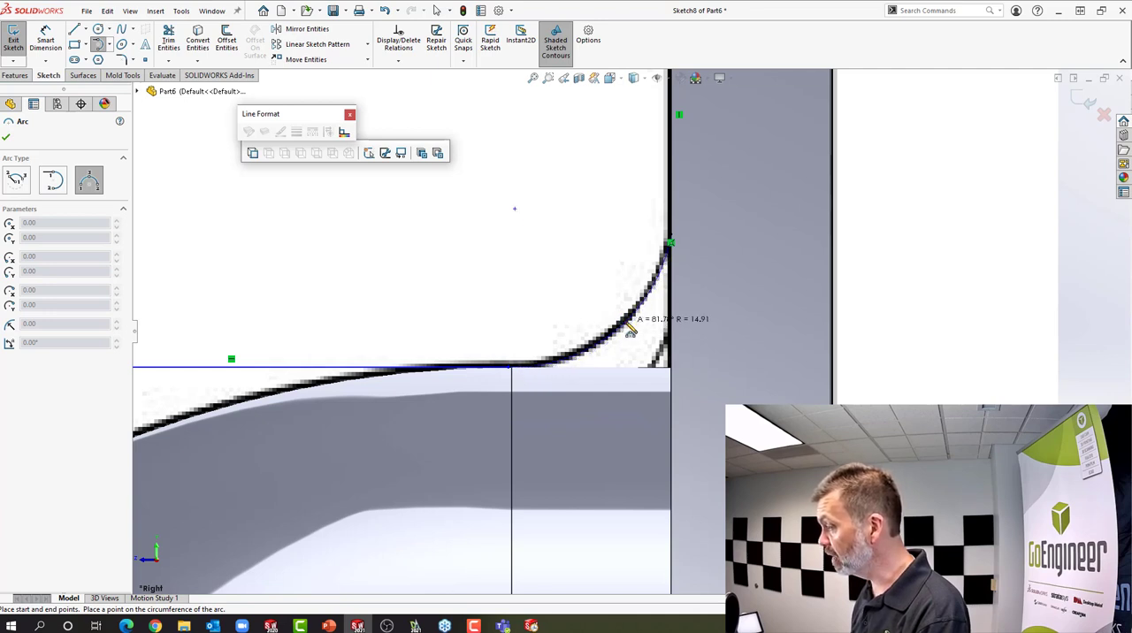
click(630, 330)
right_click(628, 331)
click(655, 333)
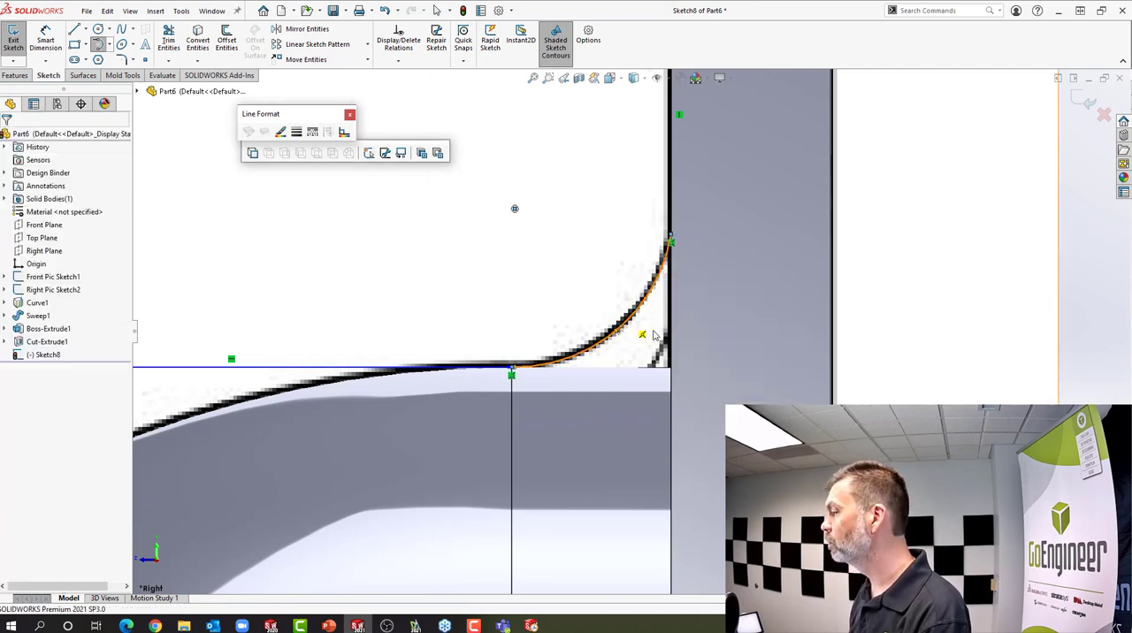
click(627, 334)
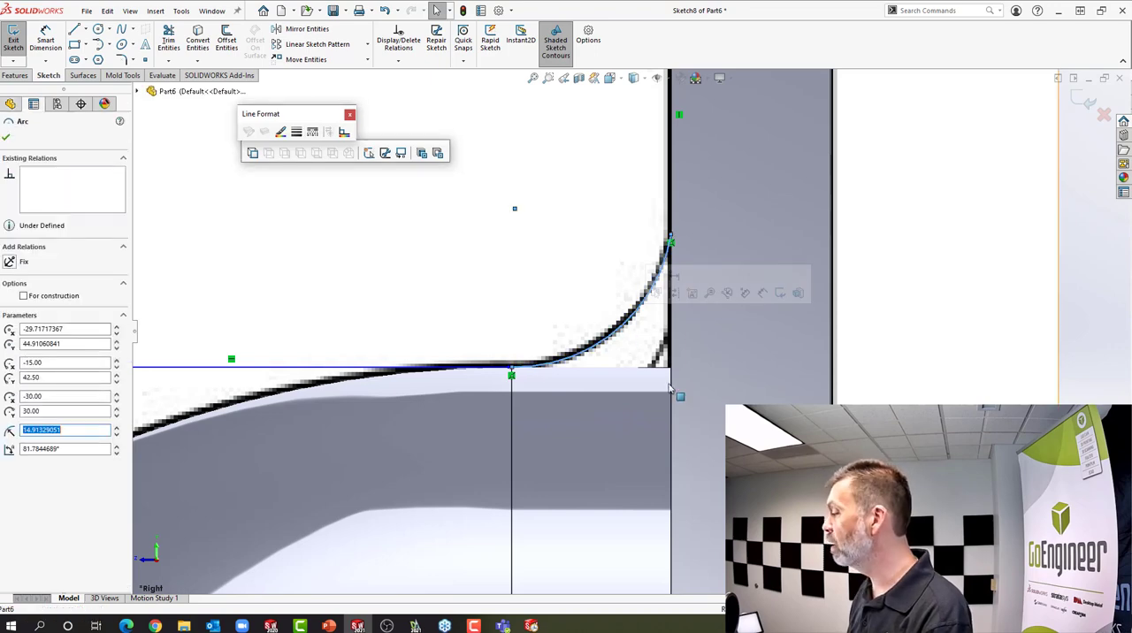
Exit the blend sketch and discard all its changes
scroll(629, 335, up, 4)
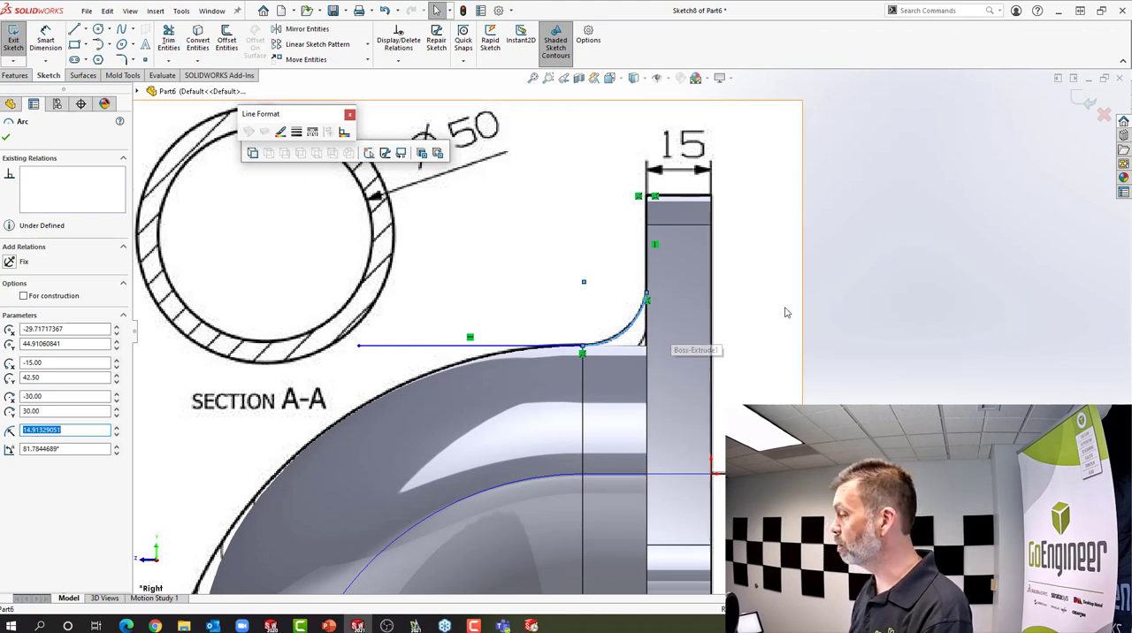
click(1068, 157)
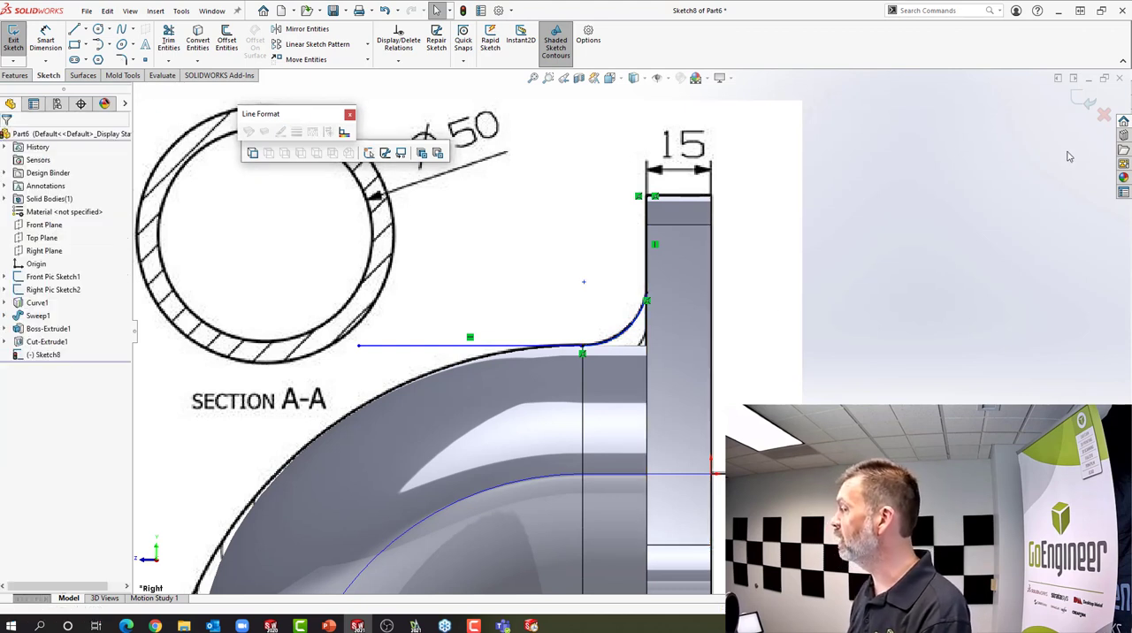
click(1105, 115)
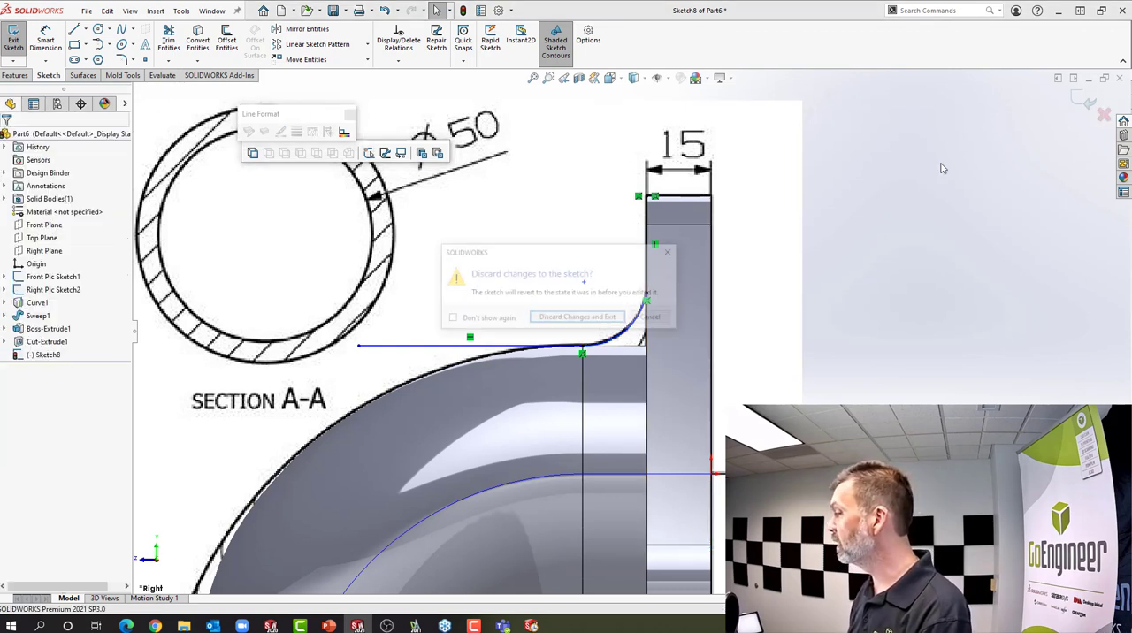
click(579, 318)
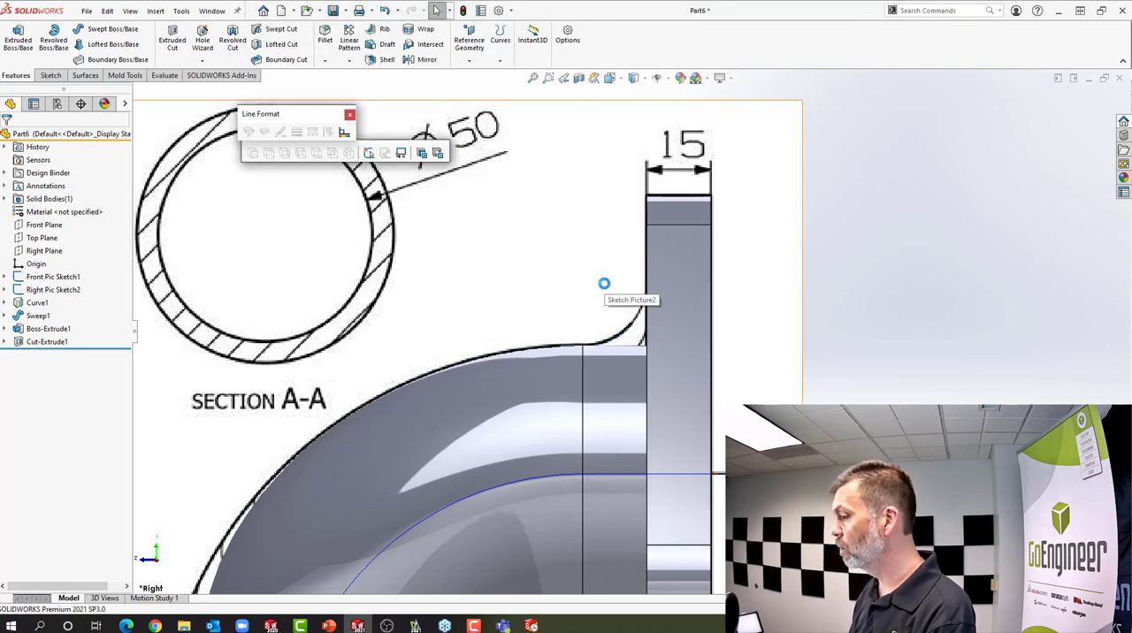
Add a 15 mm symmetric fillet to the circular edge where the pipe meets the flange
middle_drag(604, 283, 656, 290)
click(662, 298)
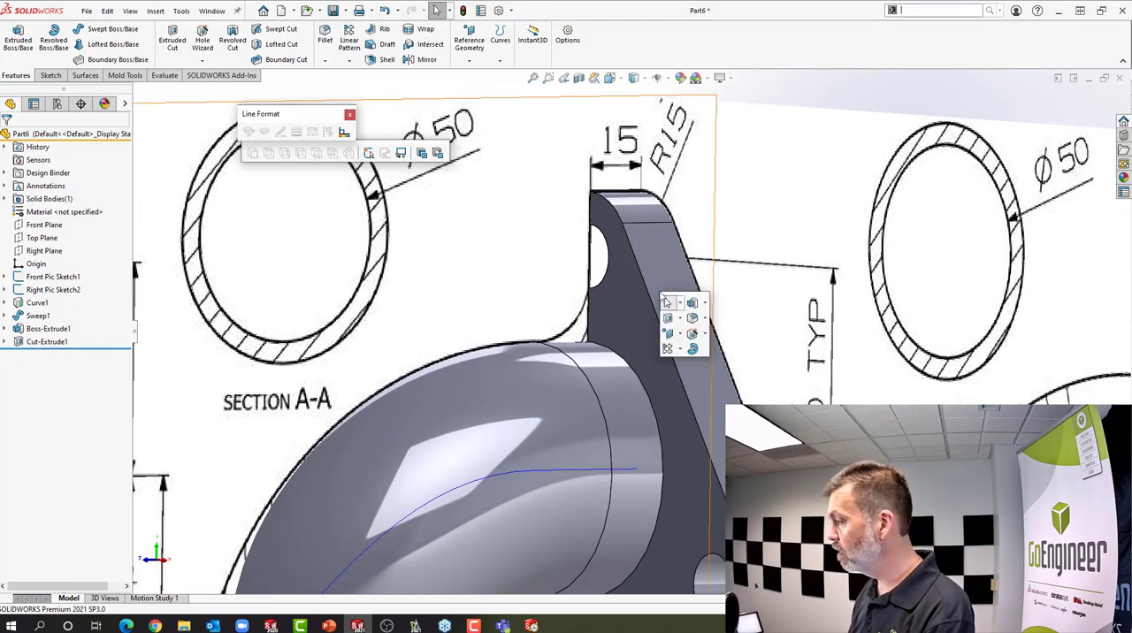
click(695, 316)
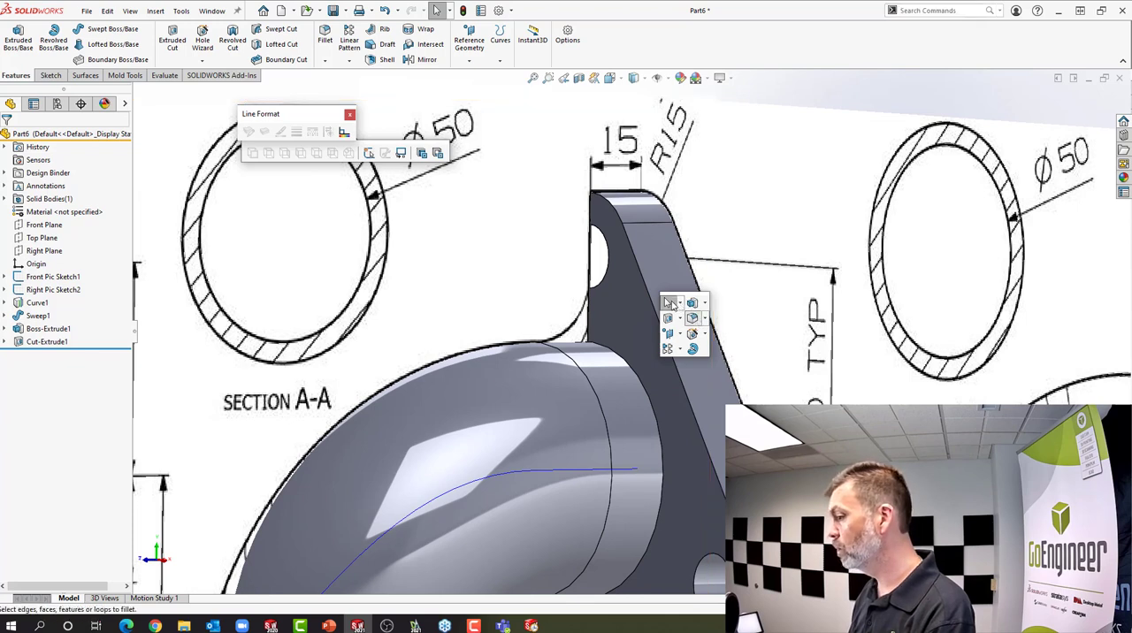
text(15)
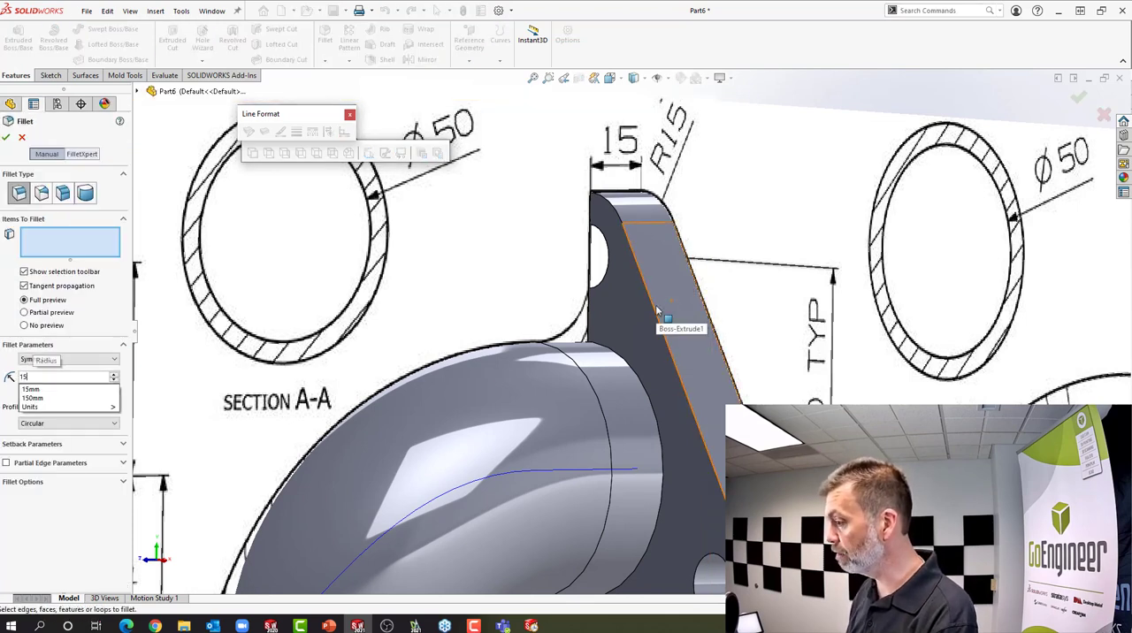
key(Return)
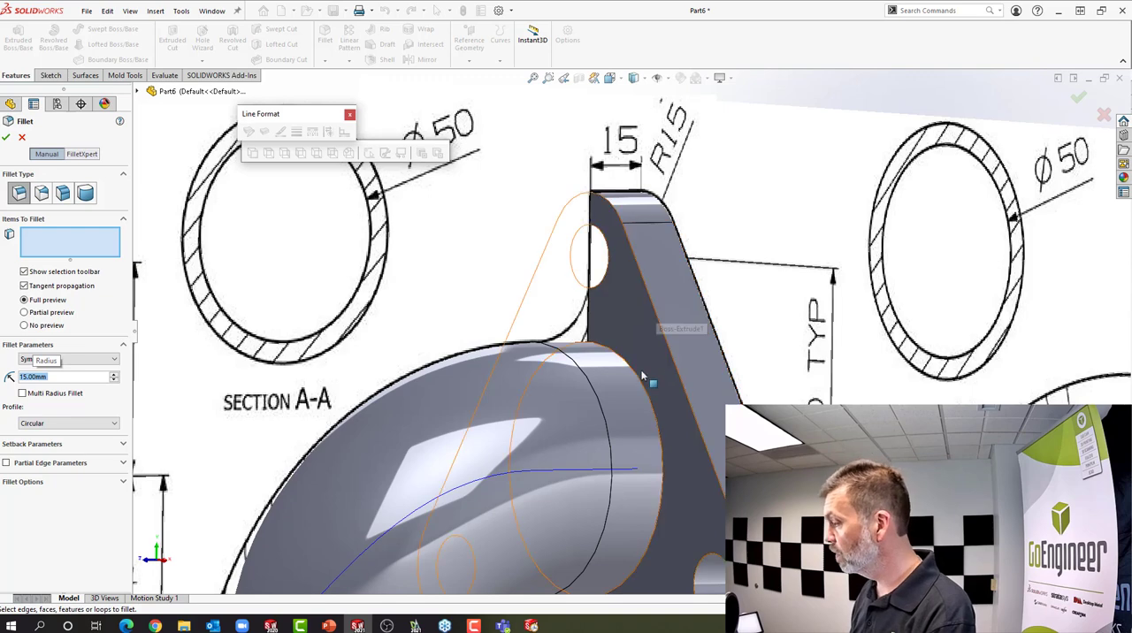
click(640, 381)
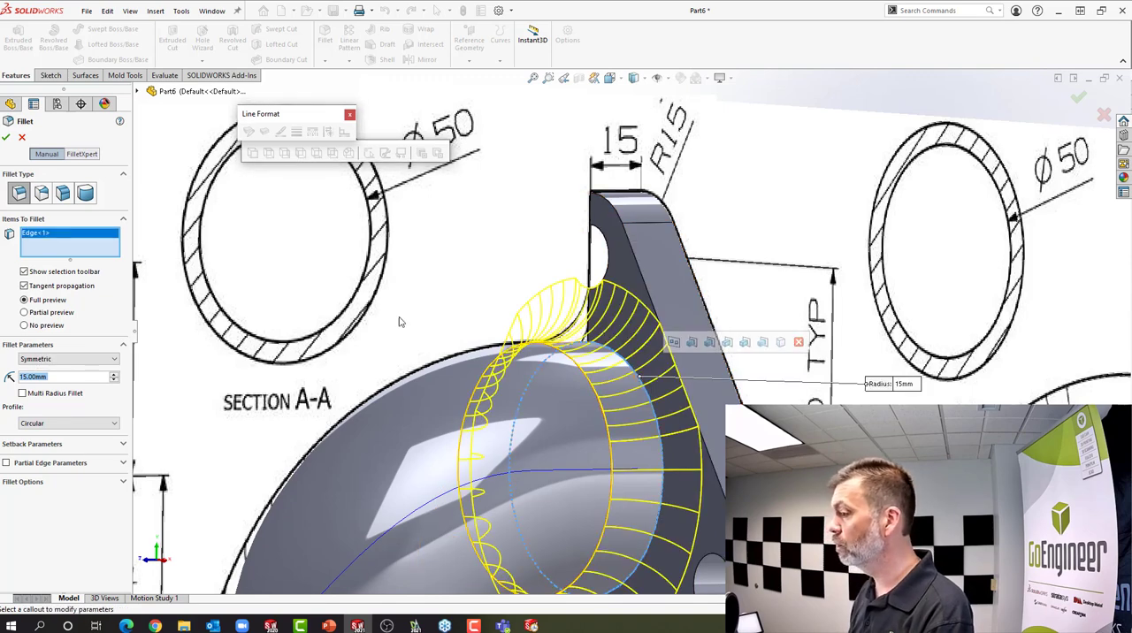
click(6, 138)
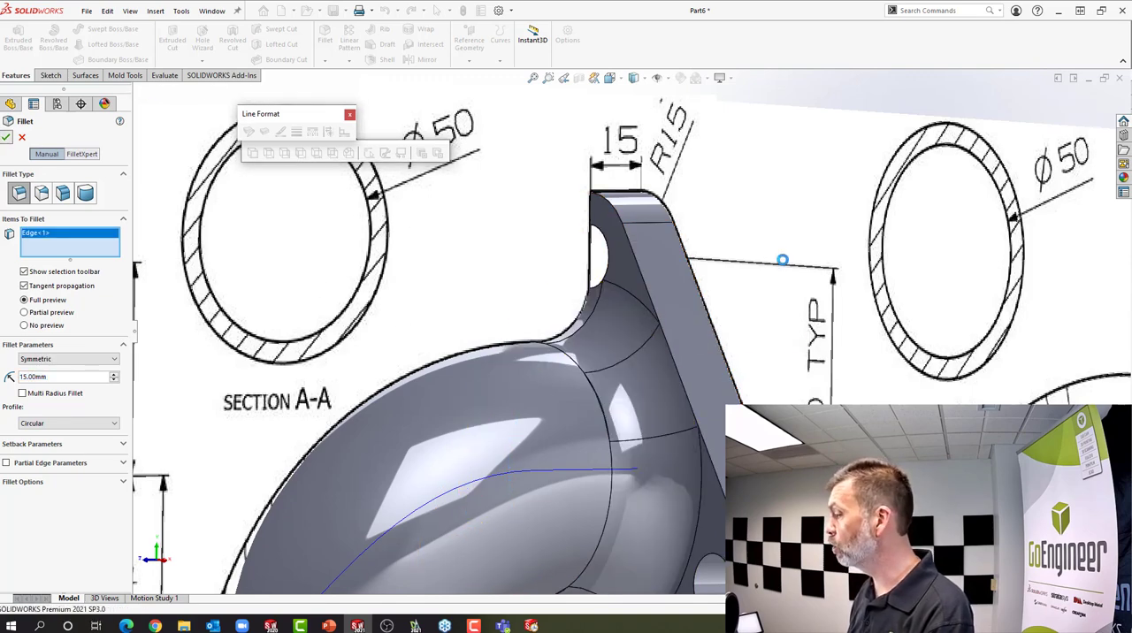
Start a new sketch on the Front Plane and turn the model to show the pipe's flange end
scroll(652, 454, up, 5)
middle_drag(652, 454, 732, 460)
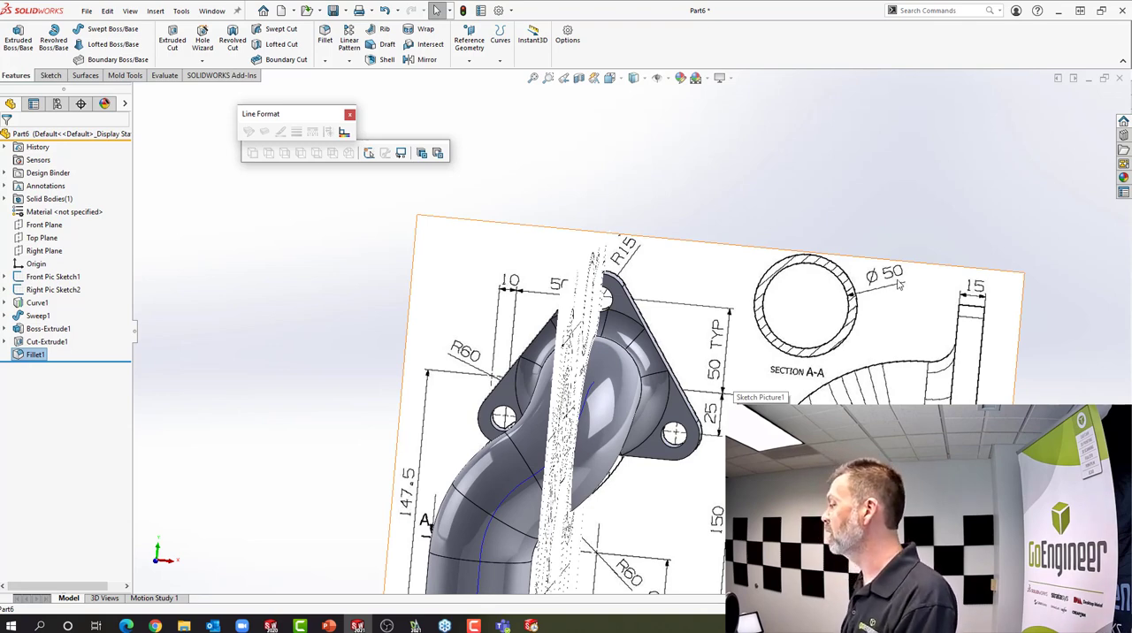
middle_drag(718, 384, 576, 375)
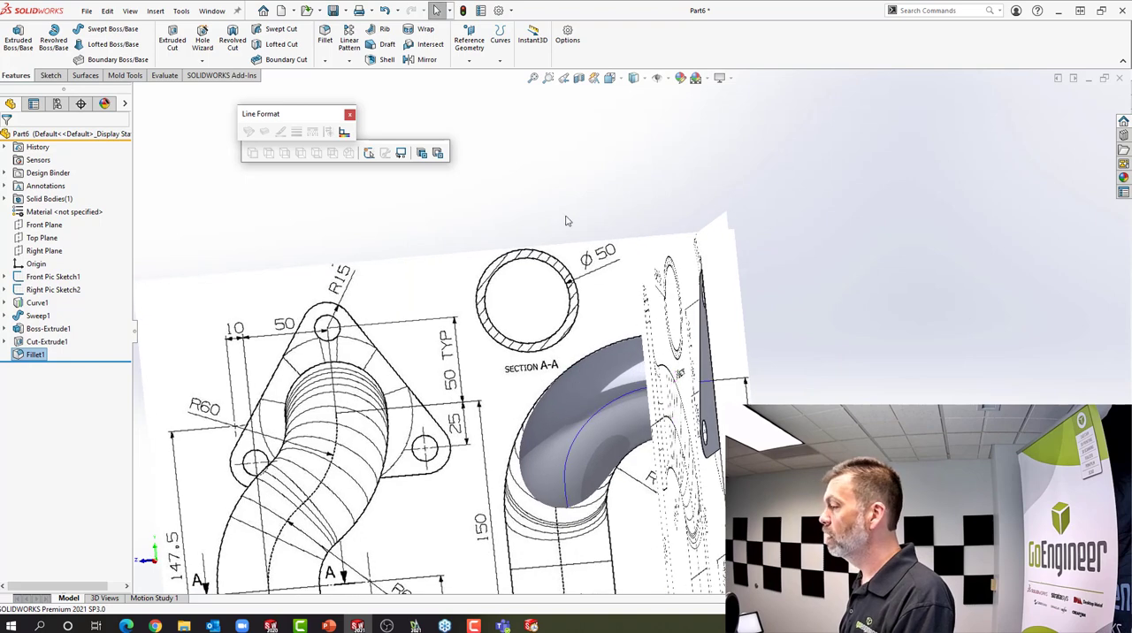
click(36, 226)
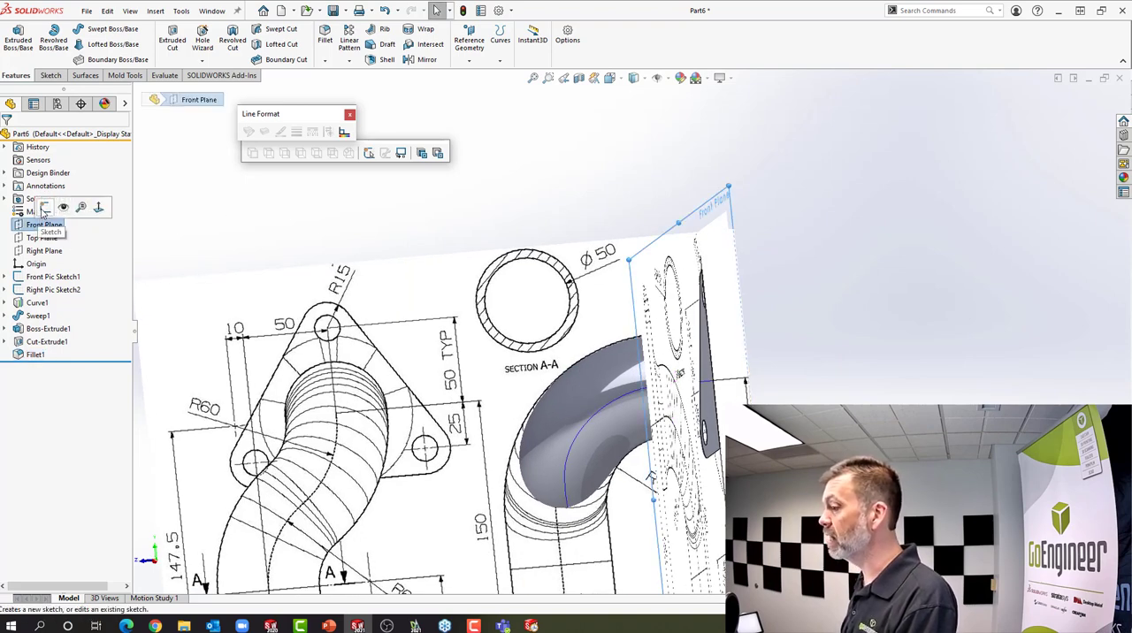
click(45, 207)
middle_drag(651, 332, 699, 343)
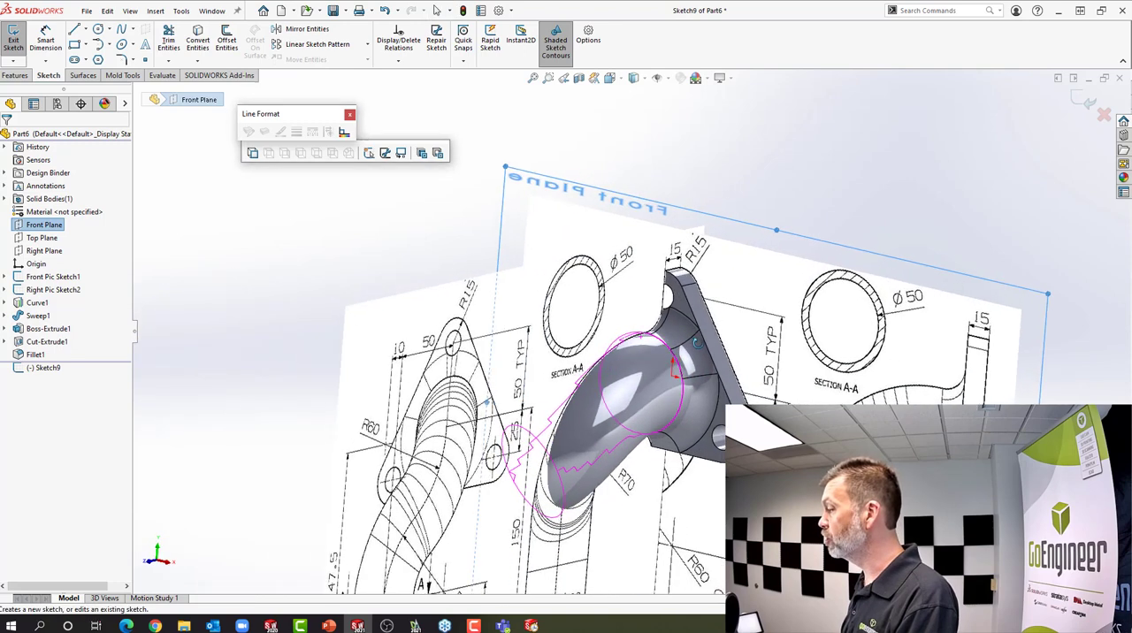
Sketch a circle of about 32.1 mm radius centred on the origin at the pipe's flange end
key(s)
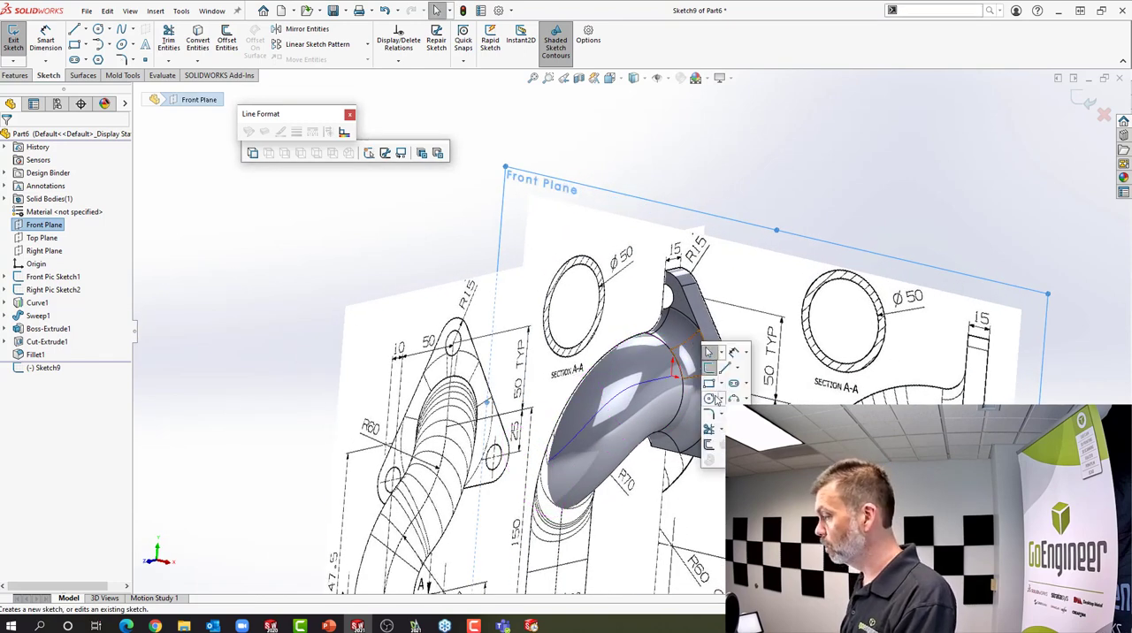
click(710, 399)
click(674, 371)
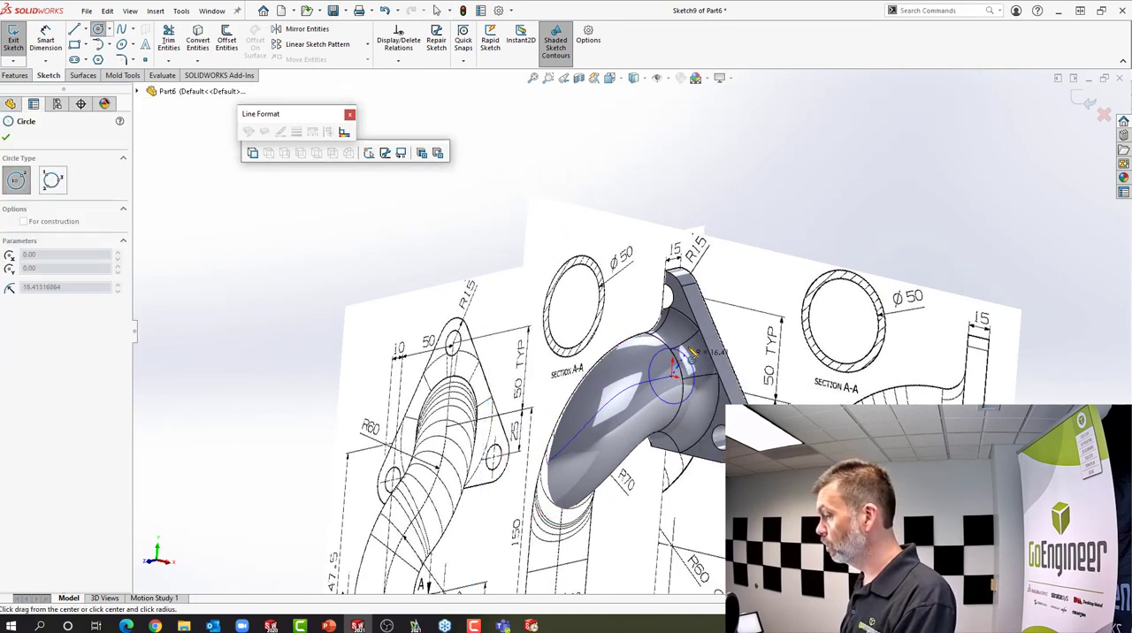
click(694, 334)
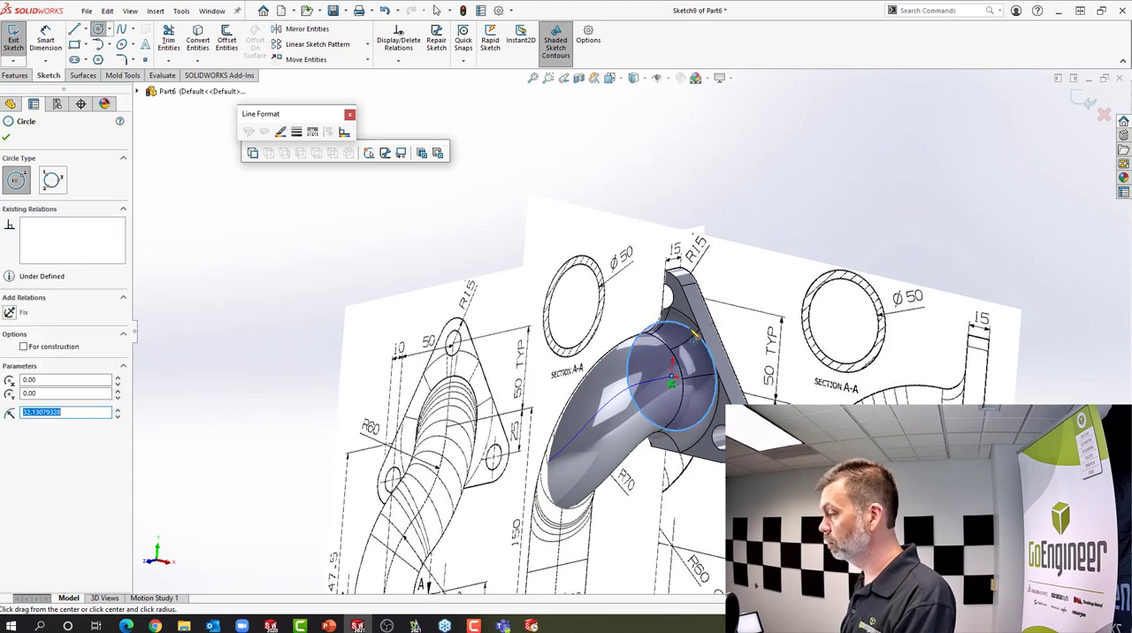
Dimension the circle's diameter to 50 mm and exit the sketch with a rebuild
key(s)
click(727, 341)
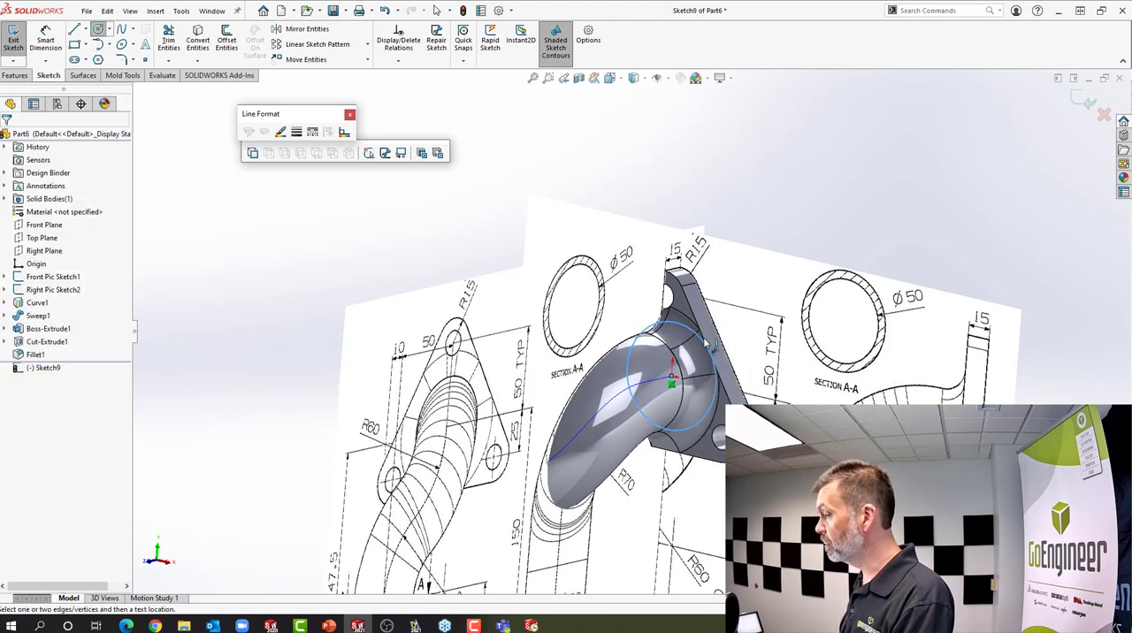
click(699, 337)
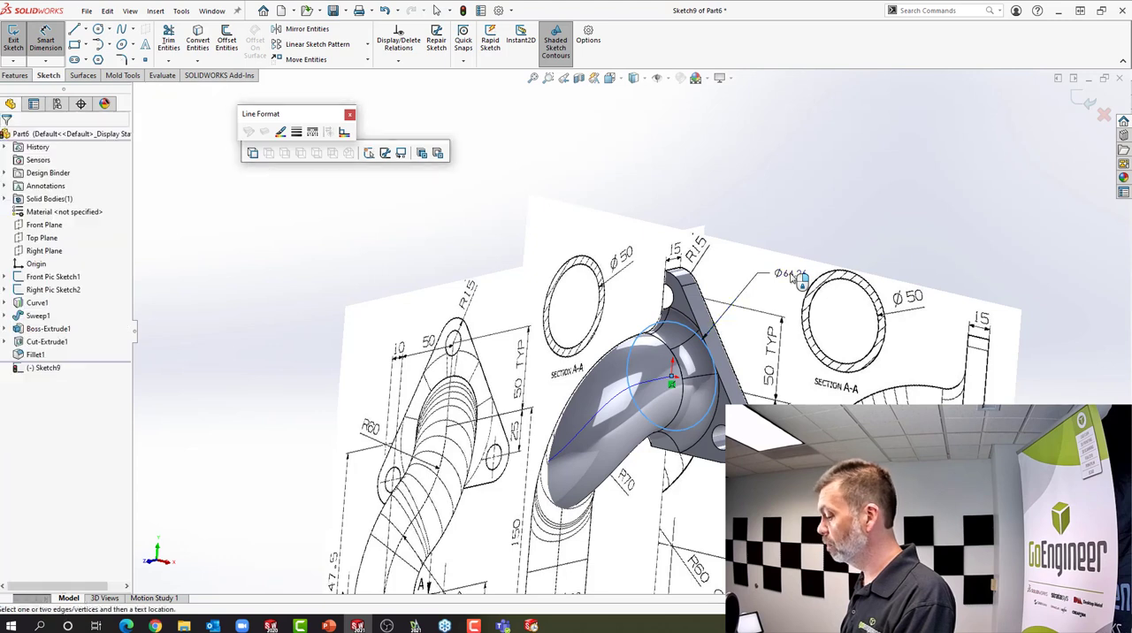
click(792, 279)
text(15)
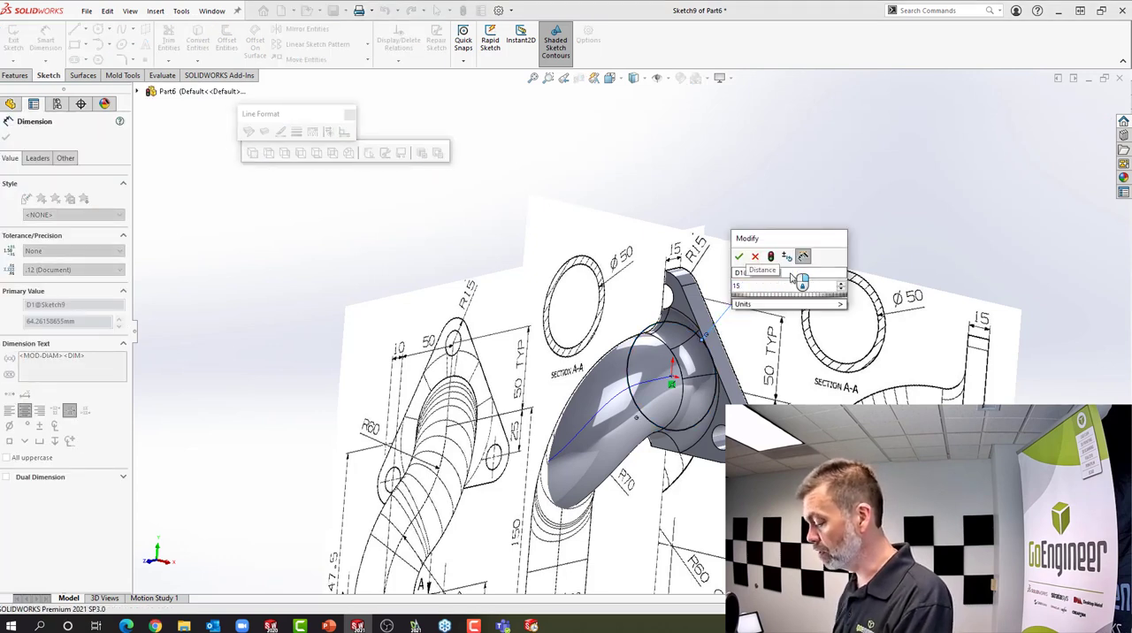
key(BackSpace)
text(50.0)
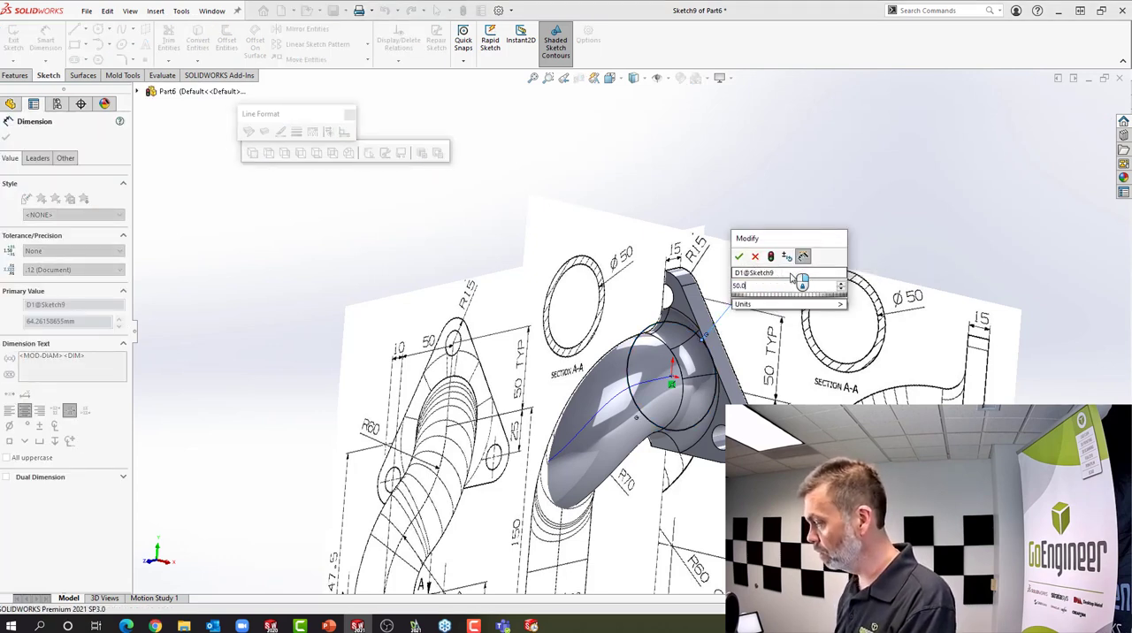
key(Return)
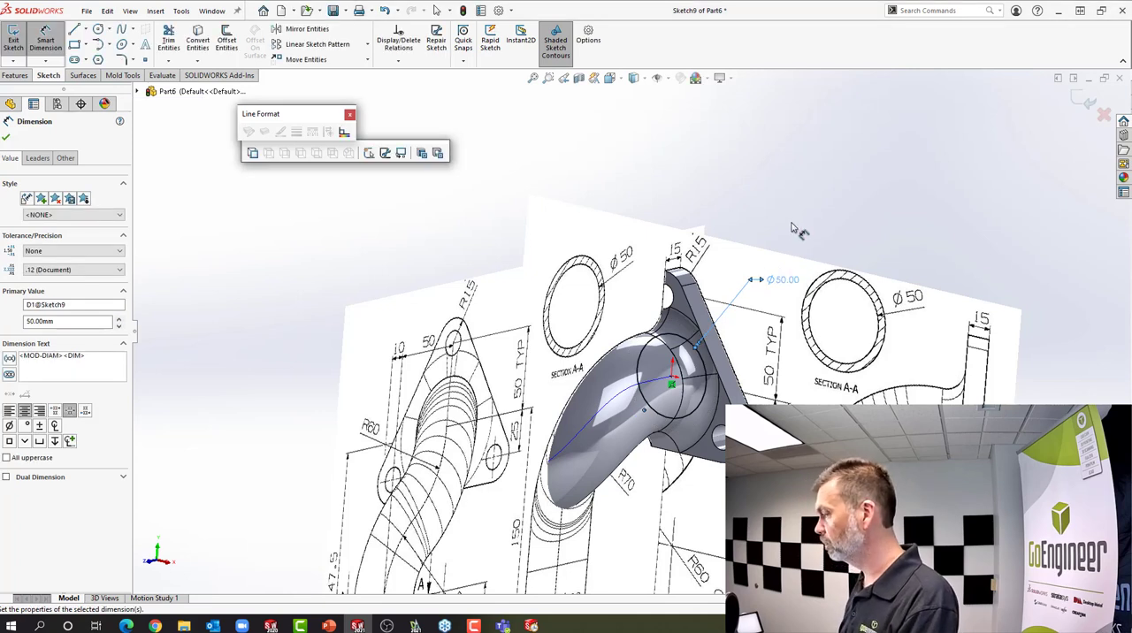
right_click(793, 229)
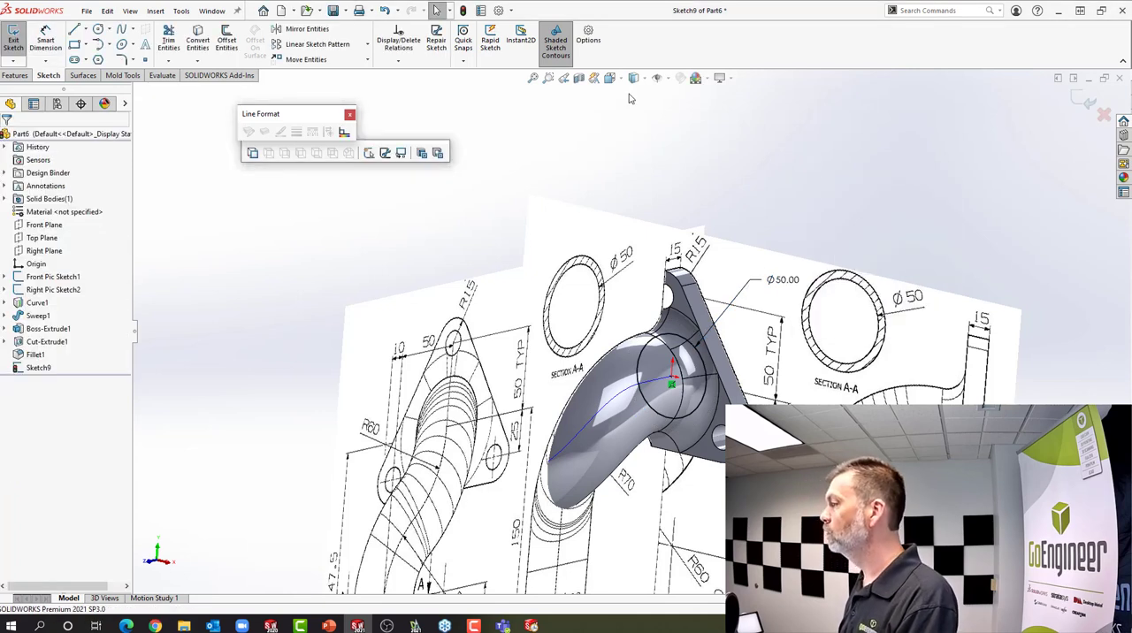
click(464, 12)
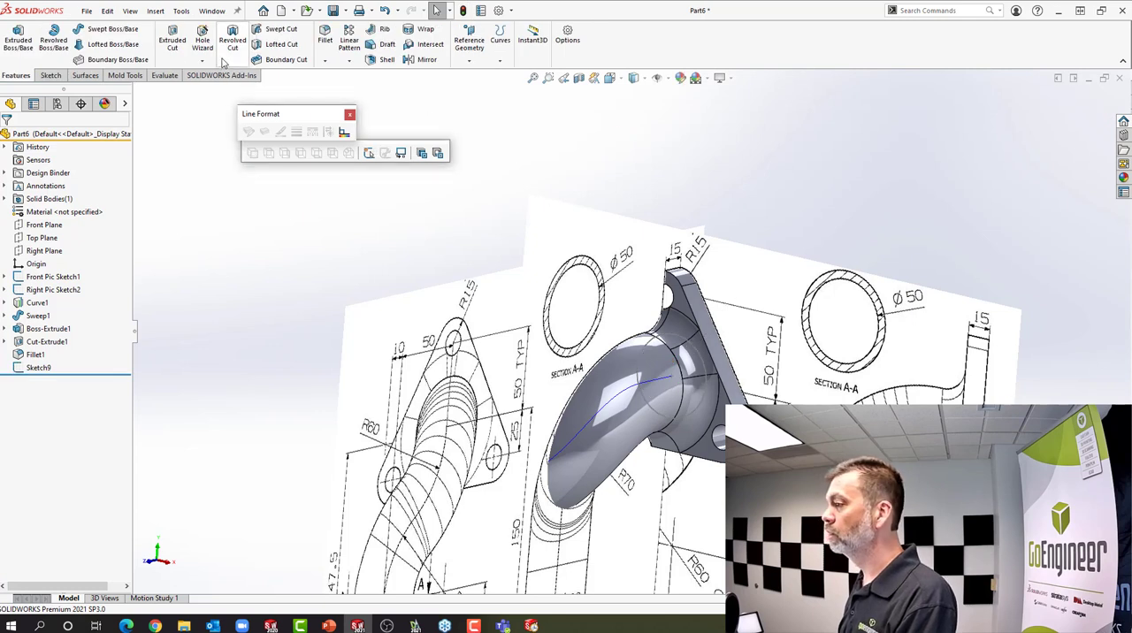
Bore the pipe with a Swept Cut, using the 50 mm circle sketch as profile and Curve1 as path
click(276, 29)
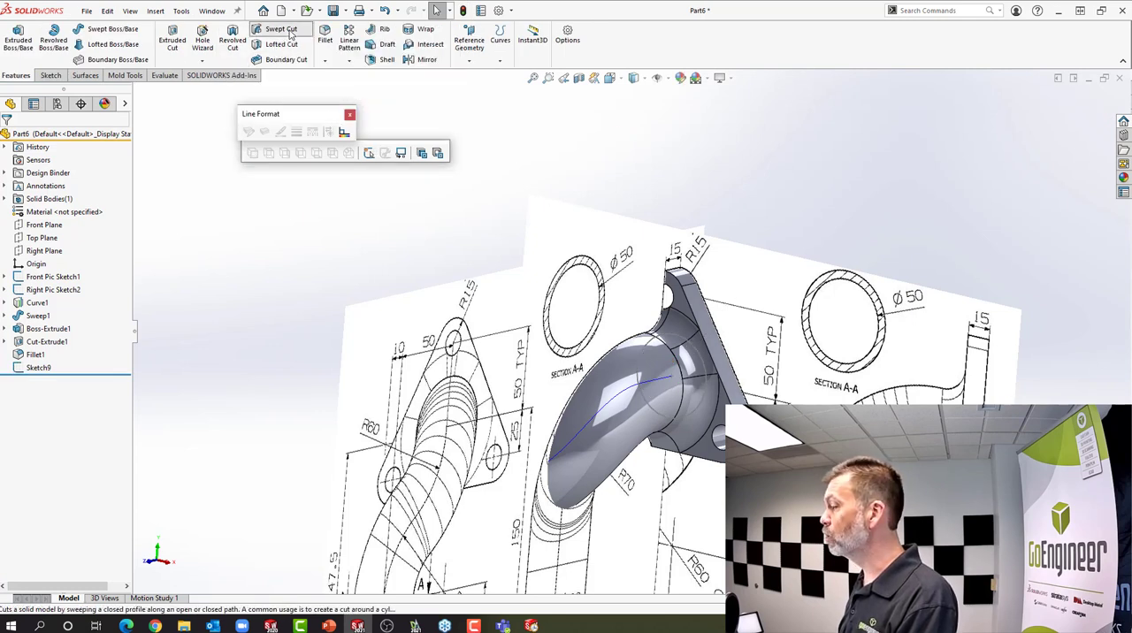
click(701, 362)
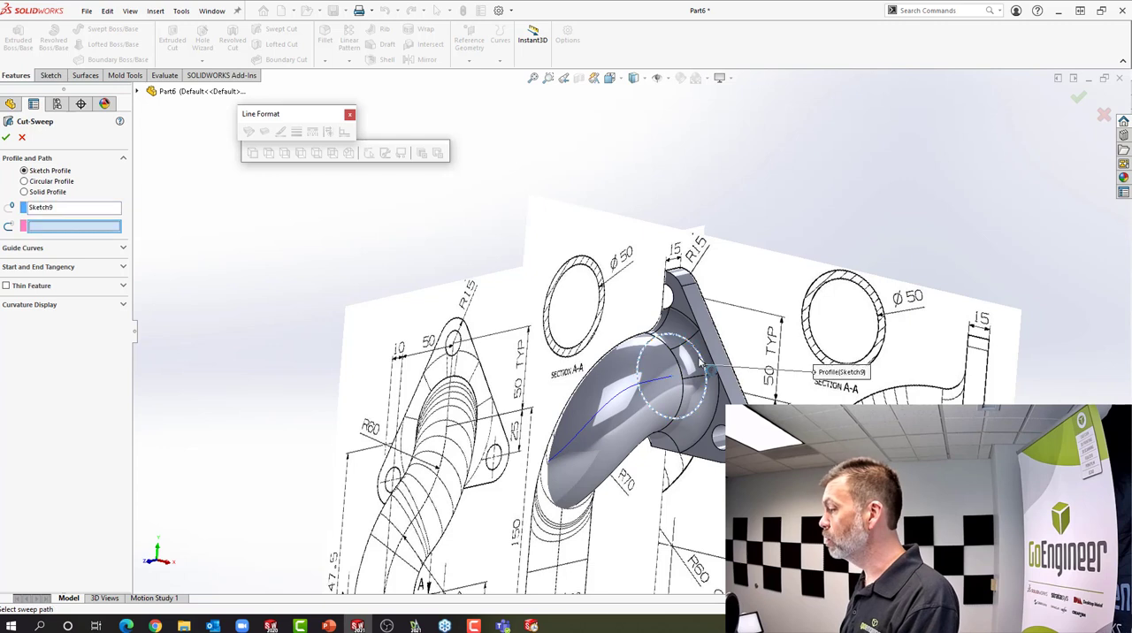
click(649, 383)
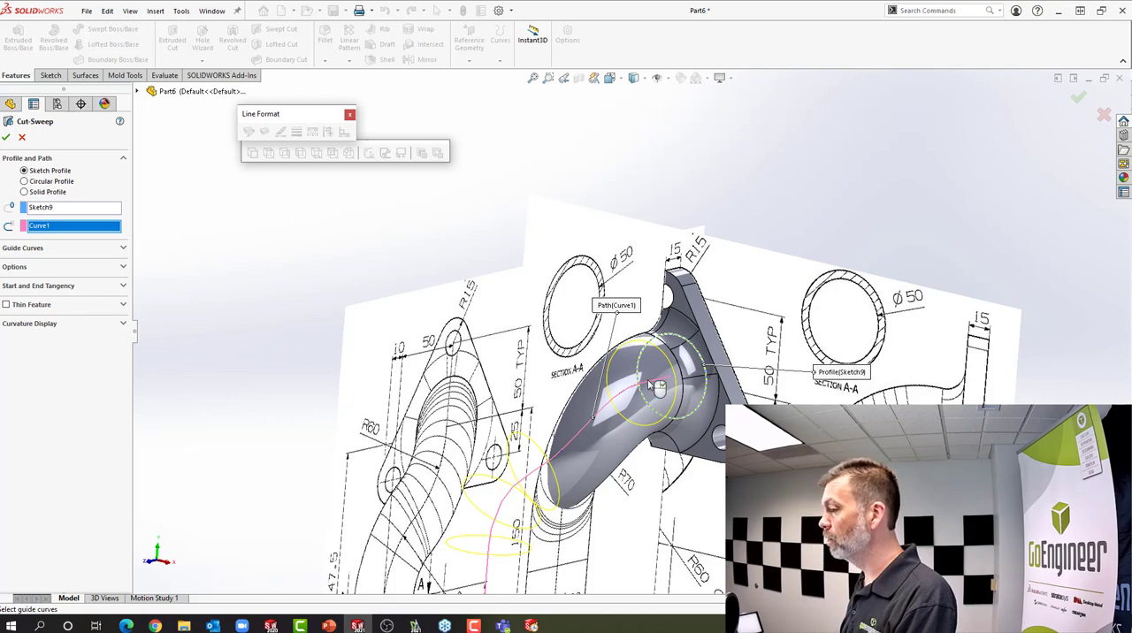
key(Return)
Hide the sketches Front Pic Sketch1 and Right Pic Sketch2
mouse_move(649, 383)
middle_down()
mouse_move(513, 397)
mouse_move(608, 395)
mouse_move(592, 372)
middle_up()
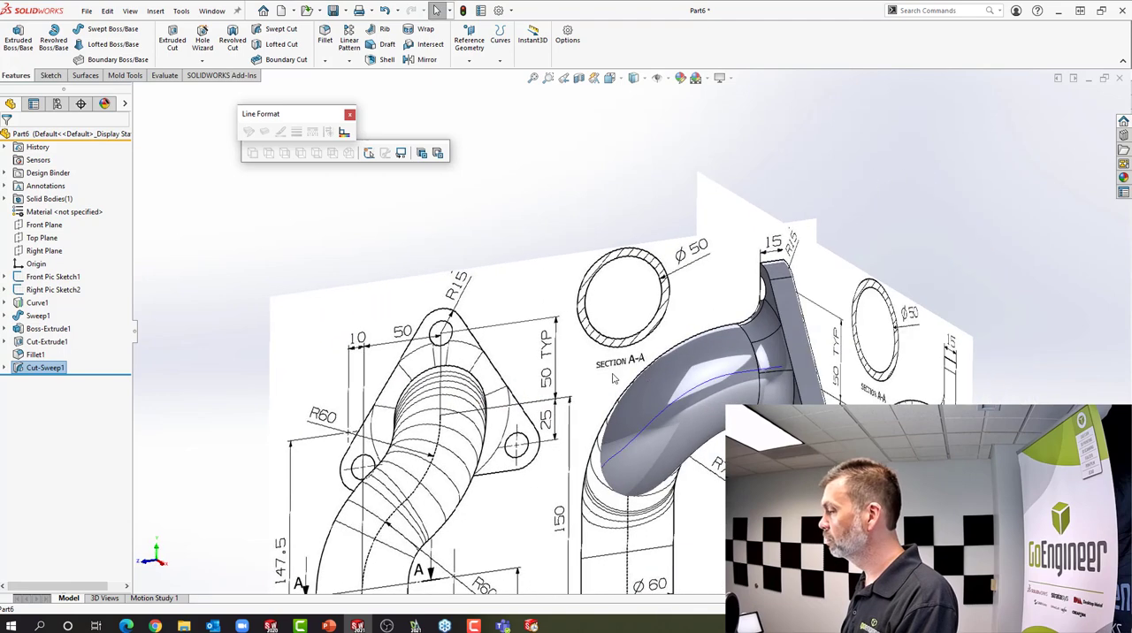
click(60, 279)
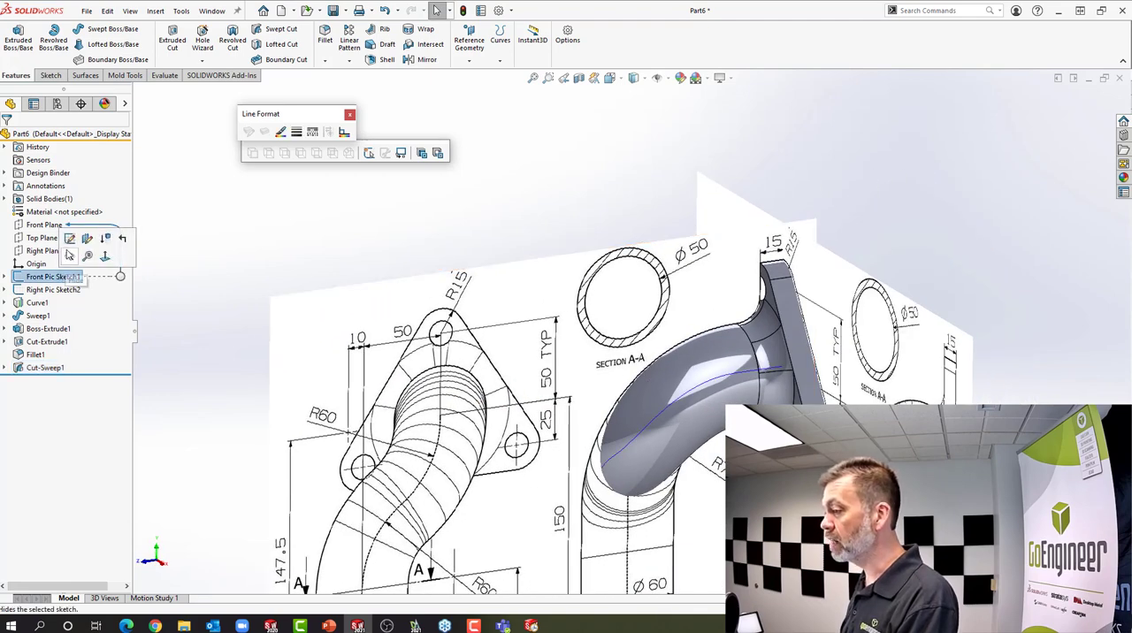
click(76, 260)
click(67, 290)
click(77, 272)
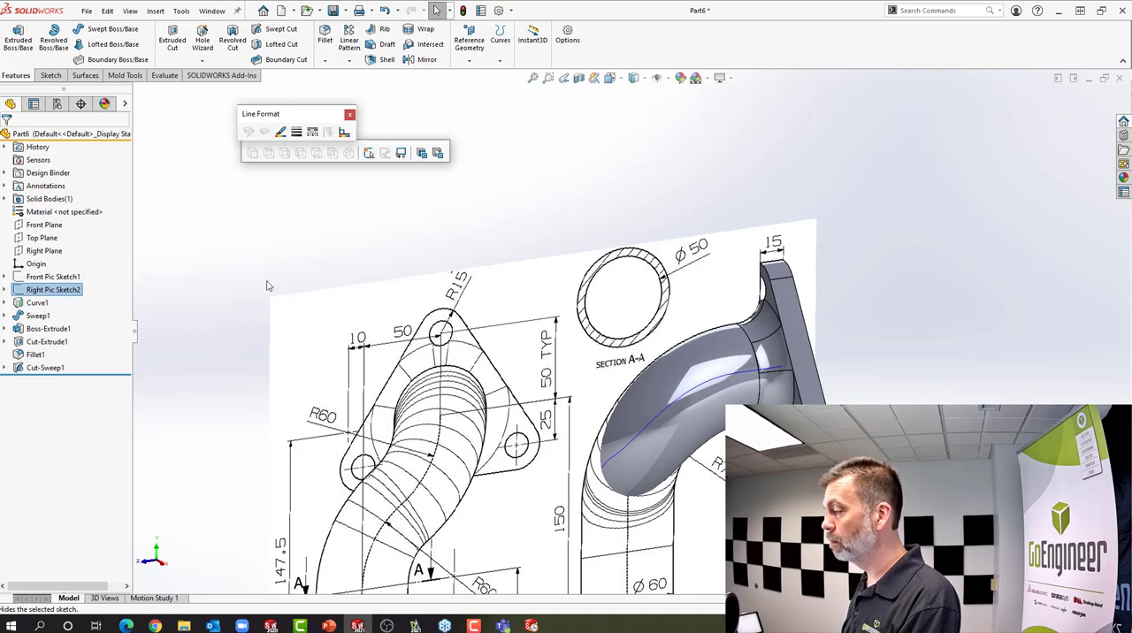
Inspect the finished pipe from the flange face, the side and the front, including the bore and mounting holes
mouse_move(473, 308)
middle_down()
mouse_move(437, 288)
mouse_move(319, 293)
mouse_move(361, 303)
middle_up()
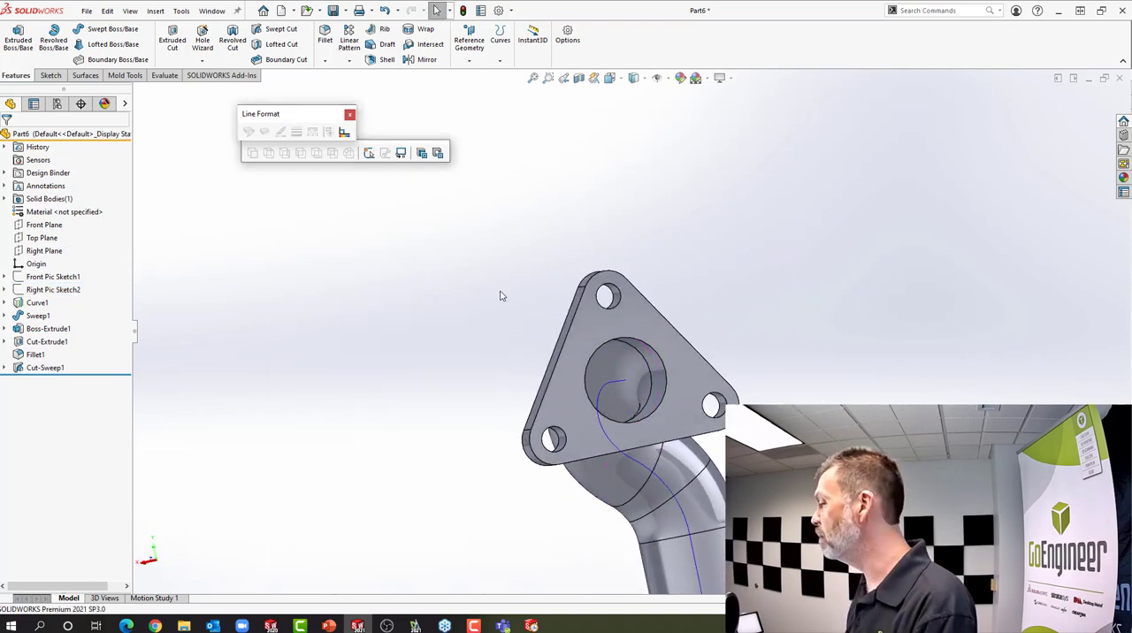
scroll(501, 295, up, 5)
scroll(575, 358, up, 2)
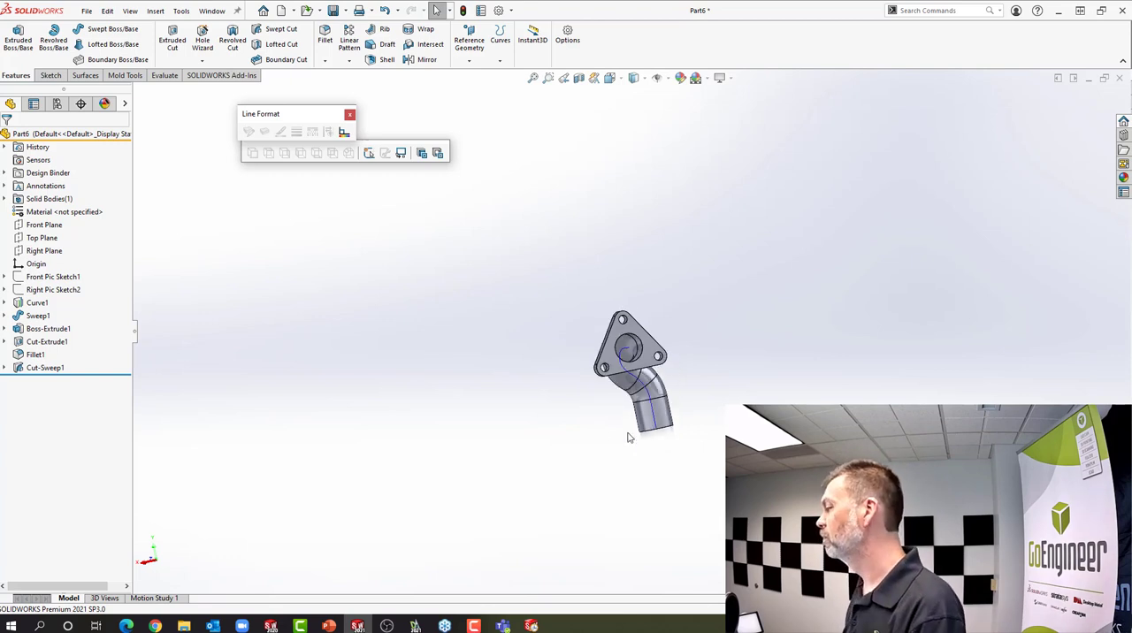
middle_drag(651, 413, 624, 416)
scroll(677, 409, down, 2)
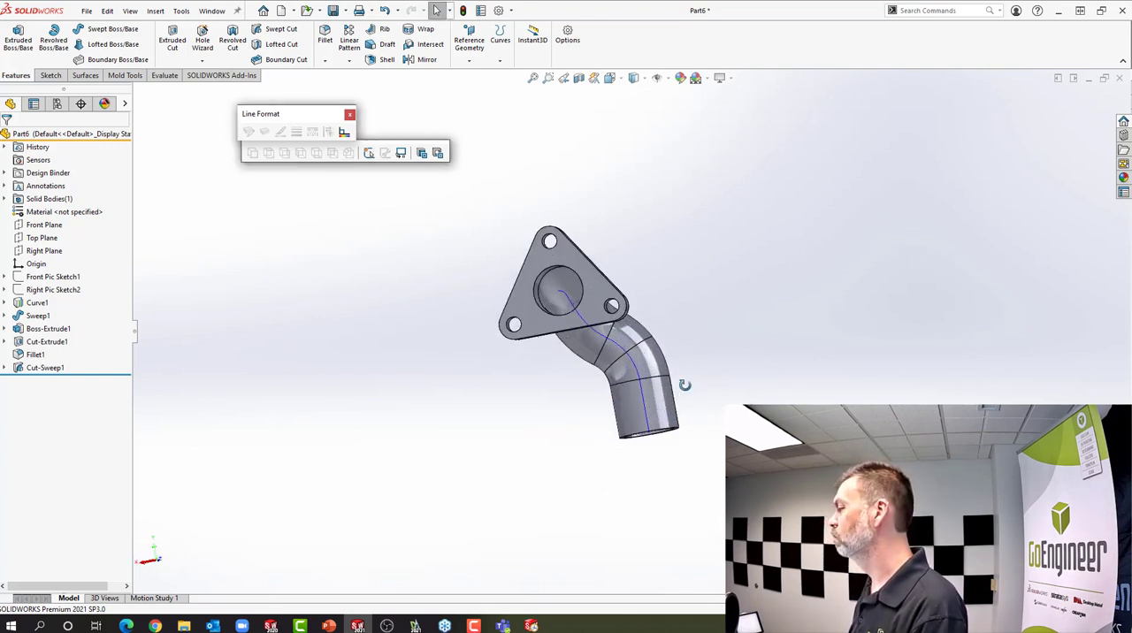
middle_drag(683, 386, 592, 426)
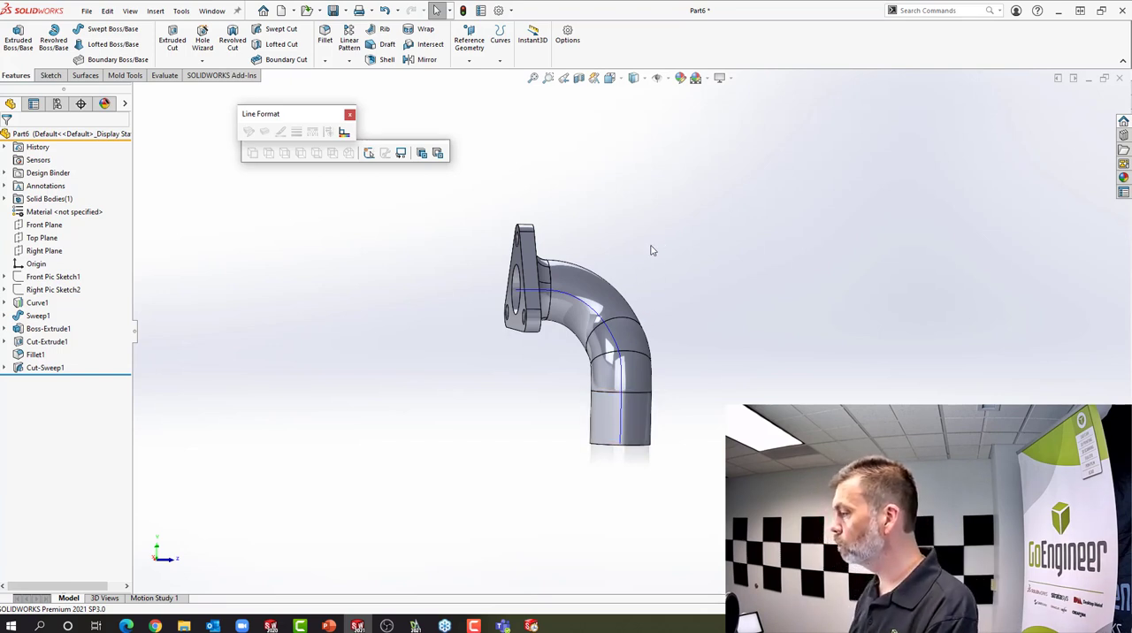
middle_drag(654, 250, 506, 233)
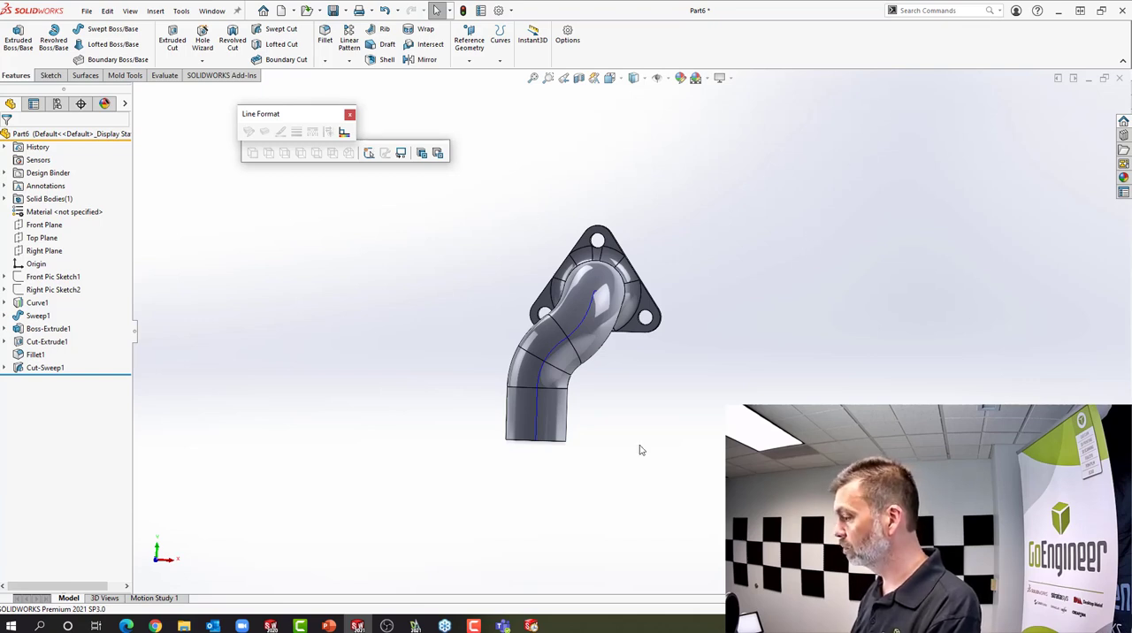
Switch to the running PowerPoint slide show of the 2D to3D presentation
mouse_move(358, 627)
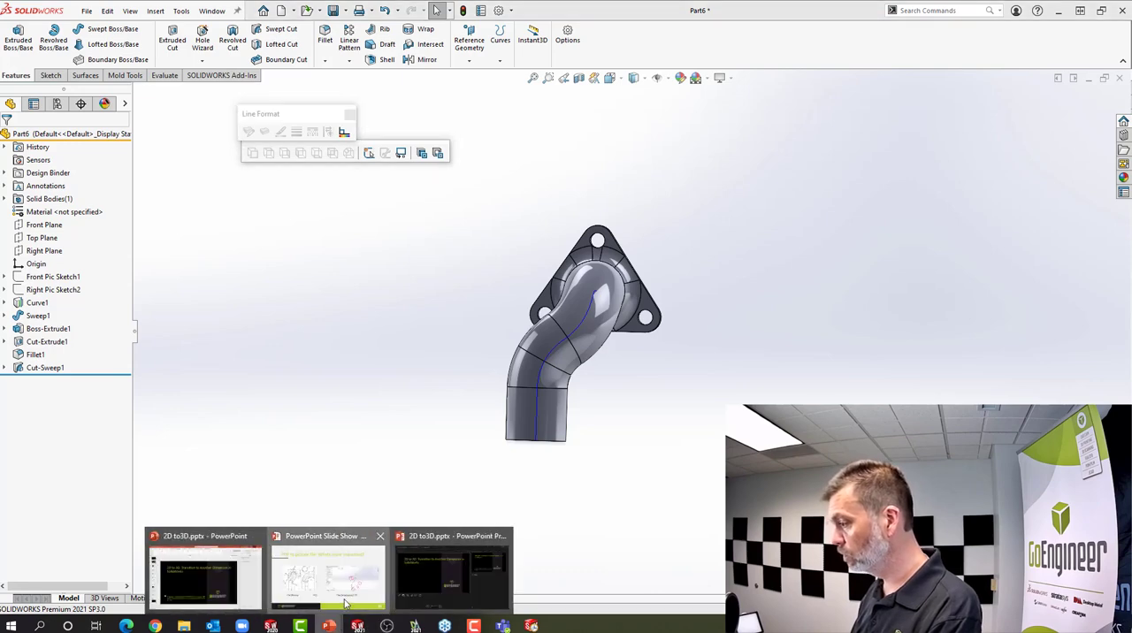
click(324, 575)
click(478, 225)
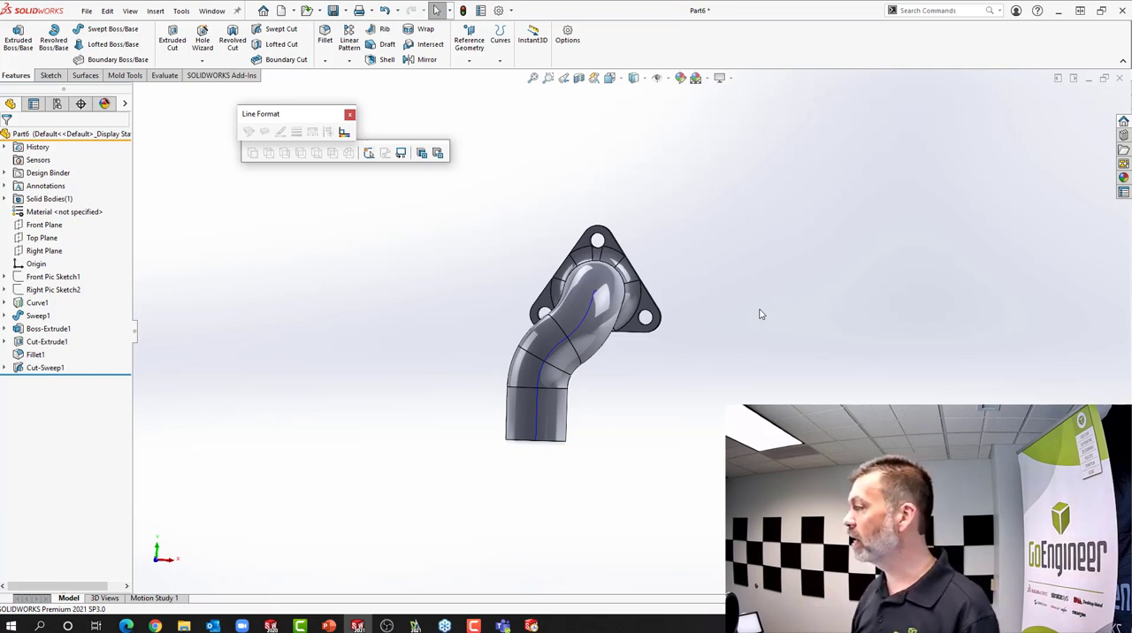
Search the SOLIDWORKS commands for "sketch" and browse down the list of matches
click(909, 11)
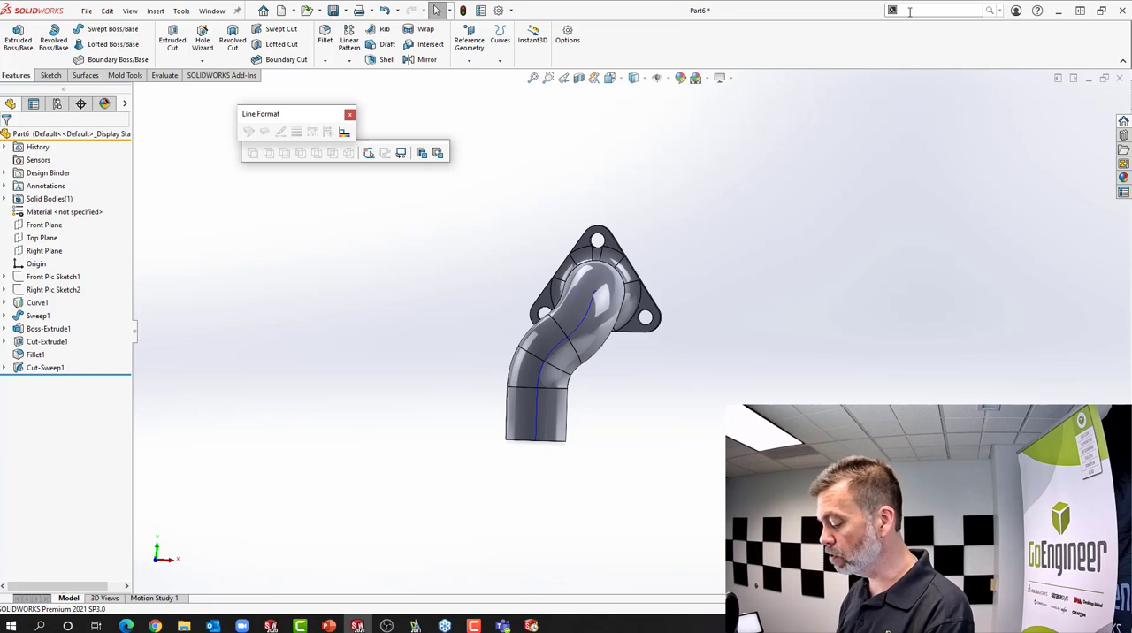
text(sketch)
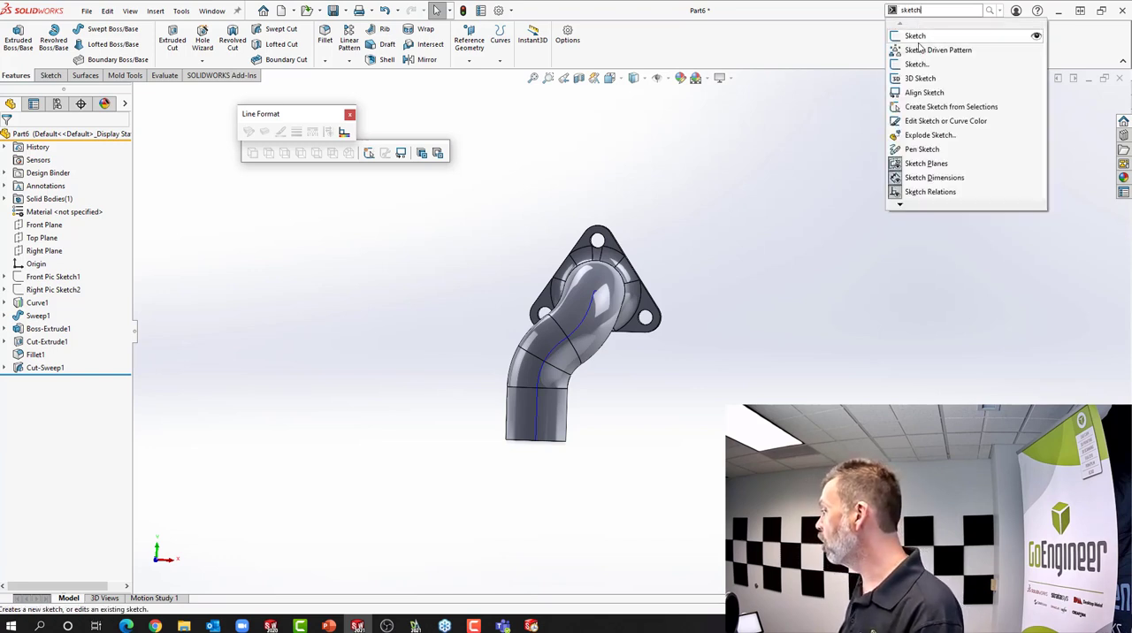
click(906, 207)
click(906, 207)
click(906, 207)
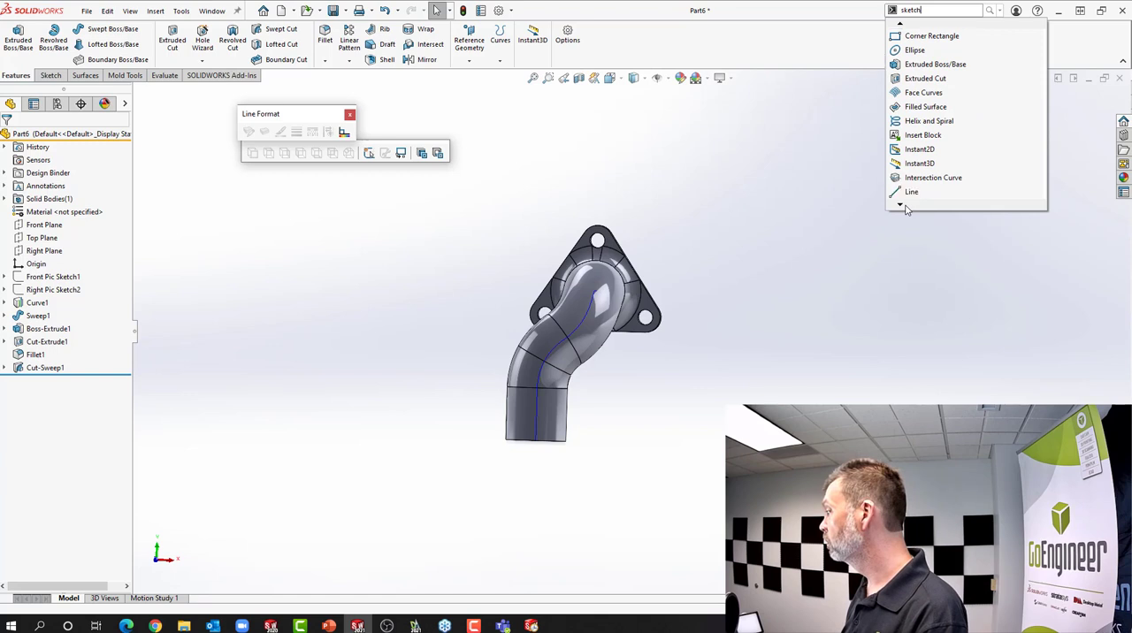
Search the commands for "sketch picture" to find the Sketch Picture tool
click(928, 11)
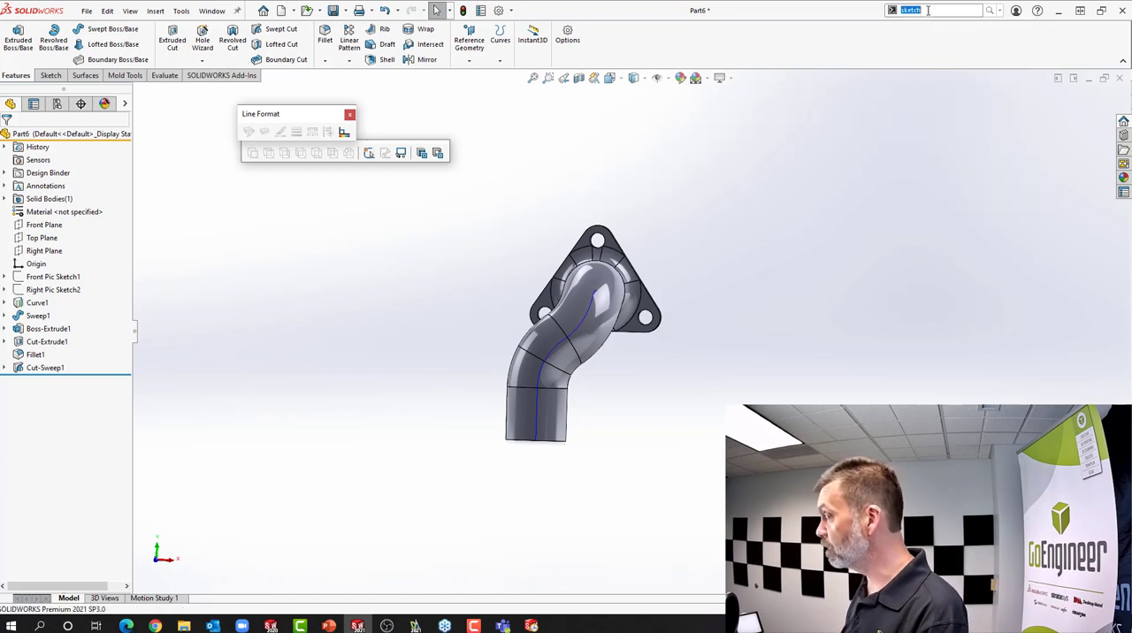
text(s)
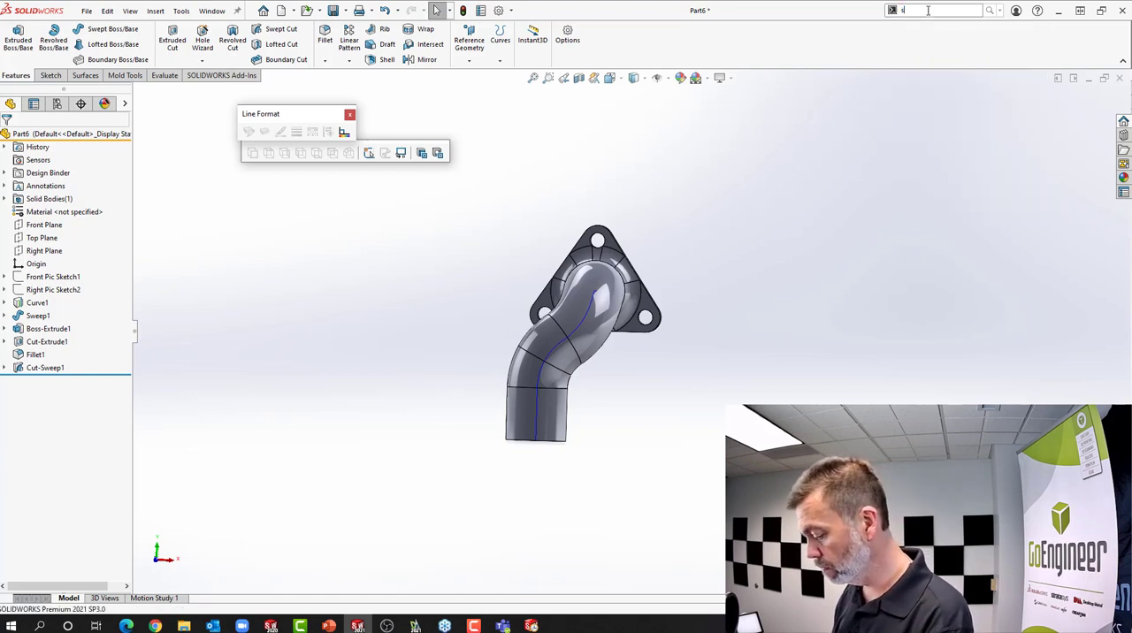
text(ketch pic)
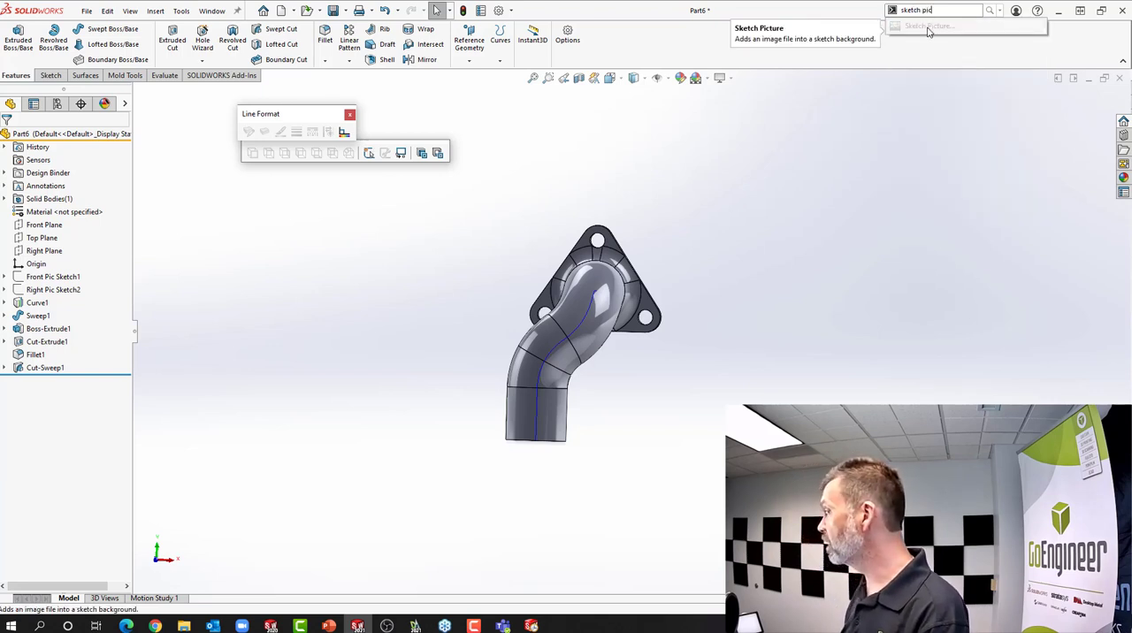
text(ture)
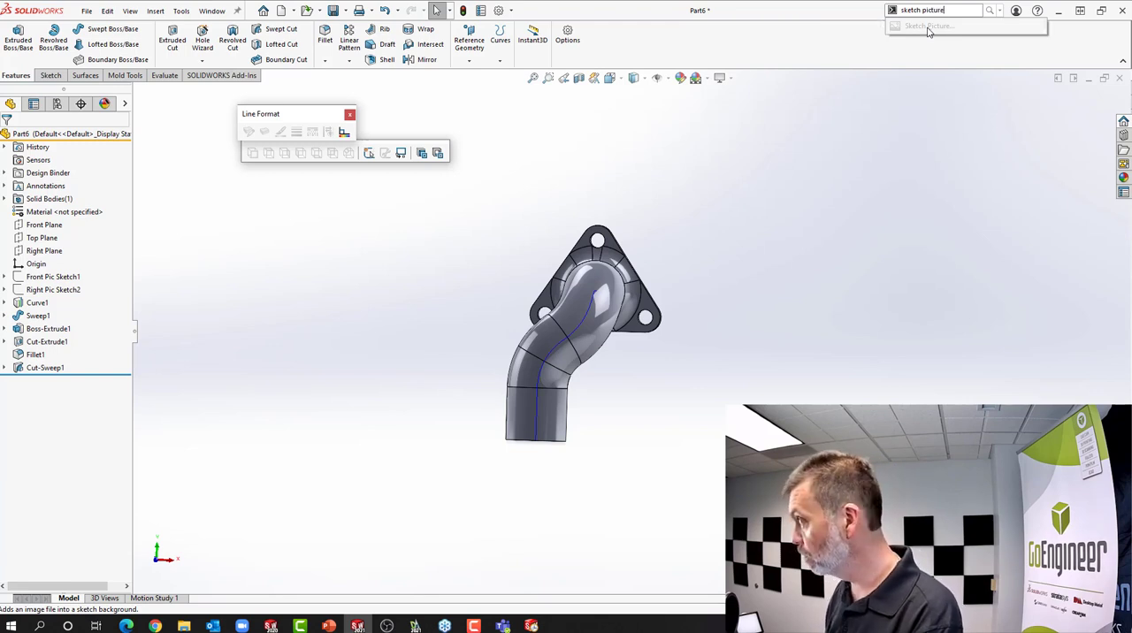
key(Return)
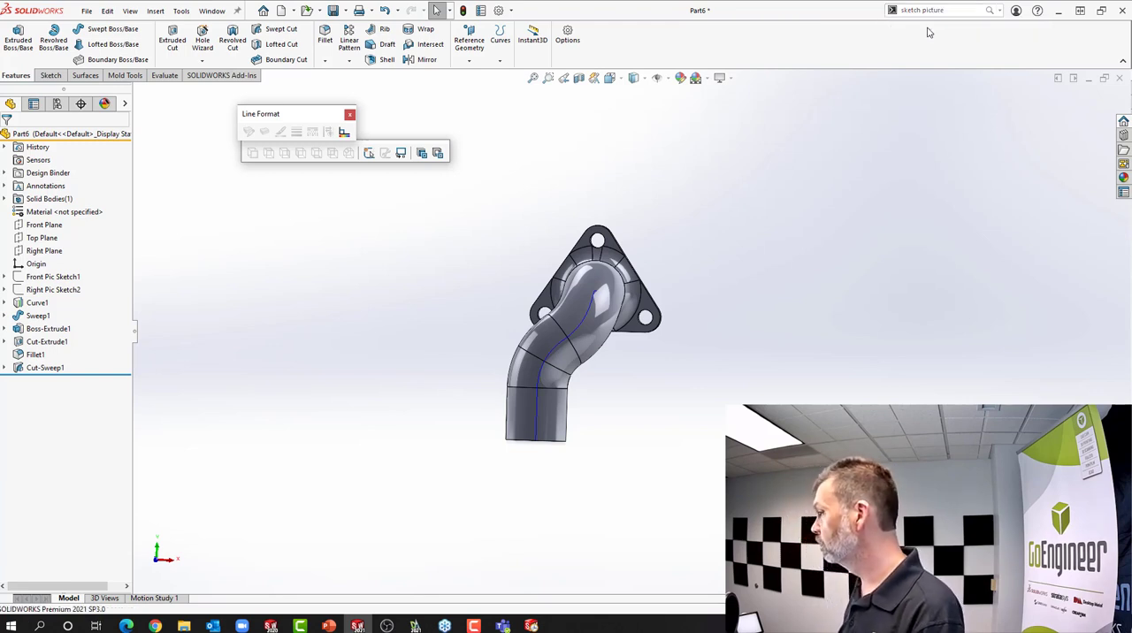
click(990, 11)
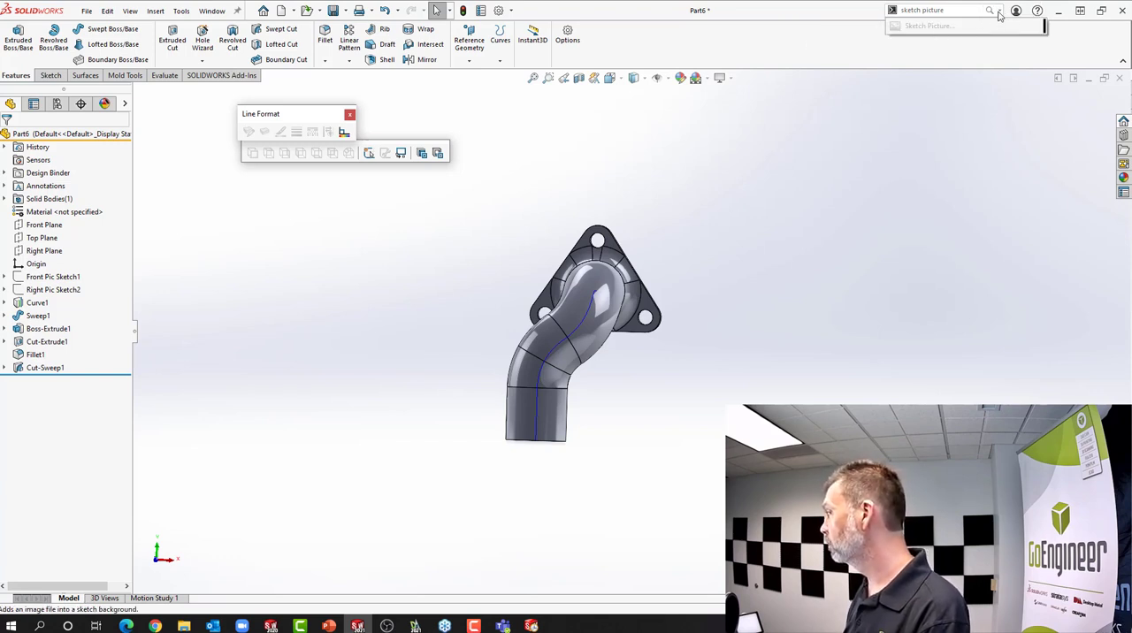
Limit the search to commands, browse the matches for "sketch", and search for "picture" to locate Sketch Picture
click(999, 12)
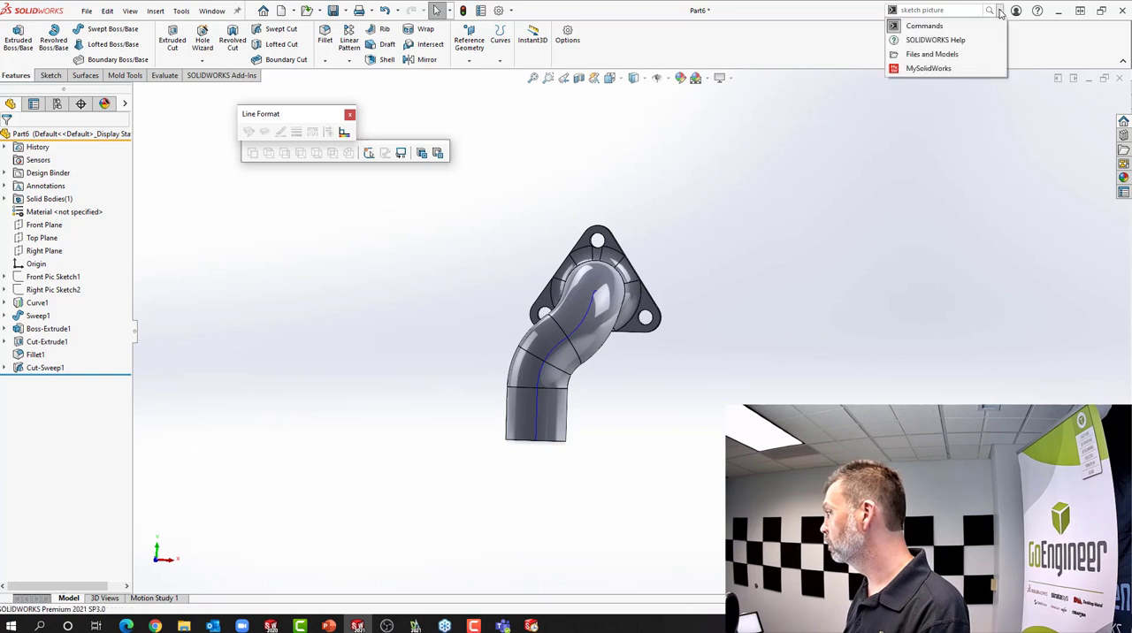
click(939, 27)
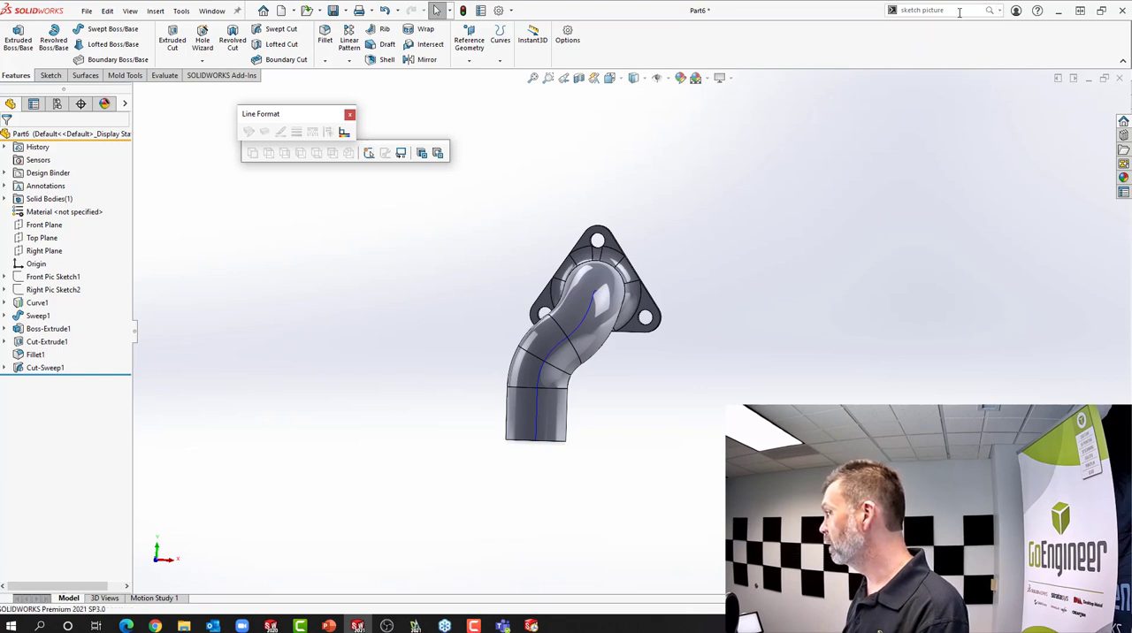
click(959, 13)
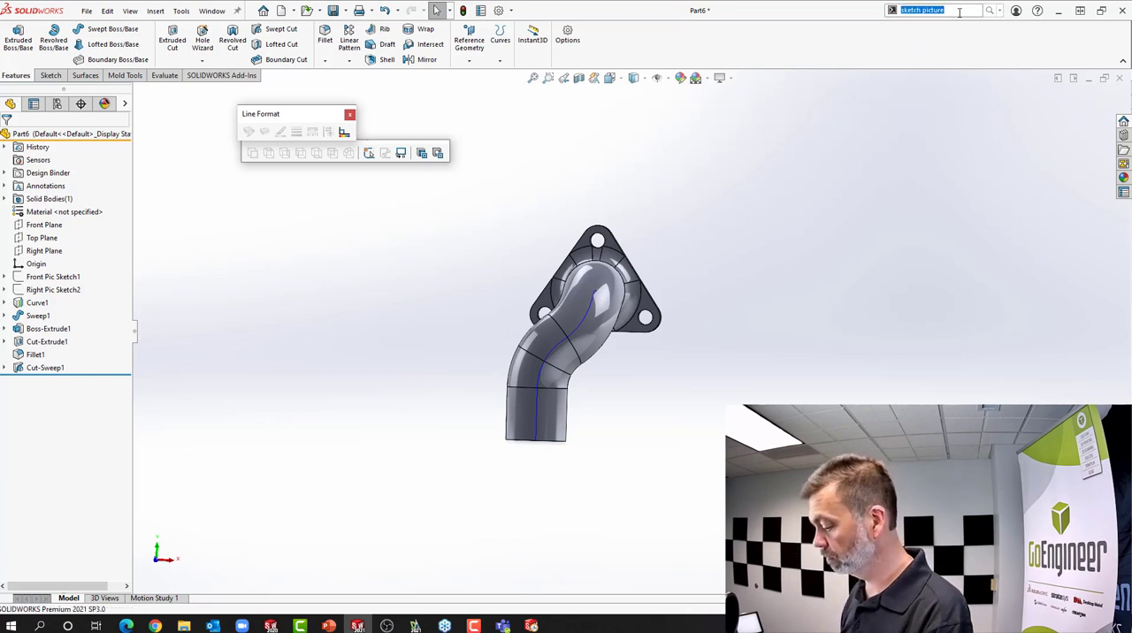
text(sk)
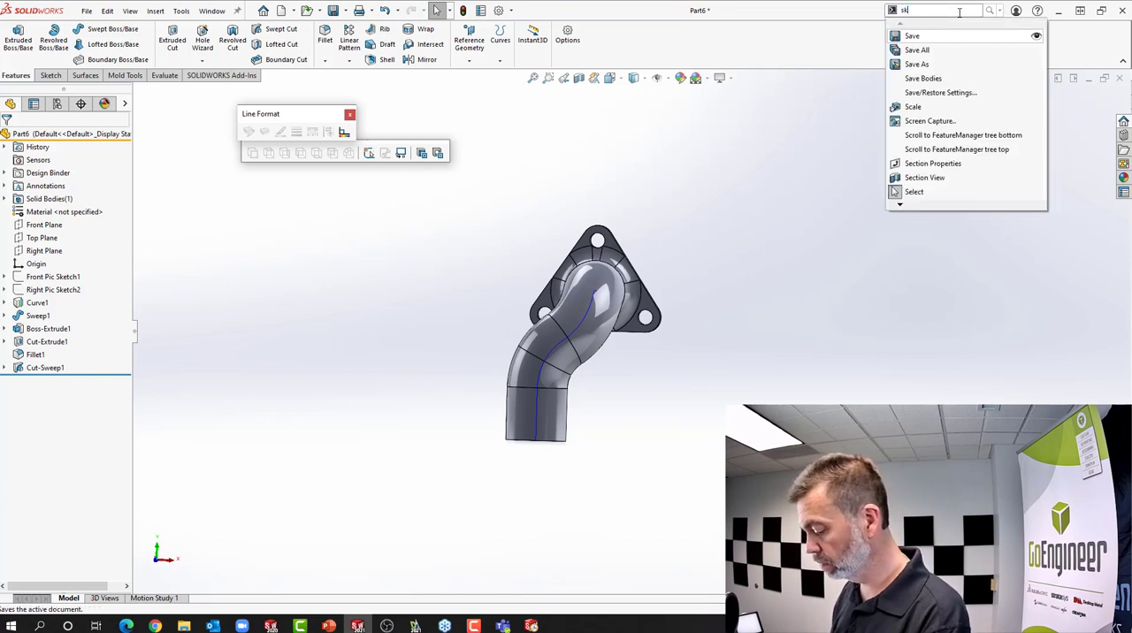
text(etch)
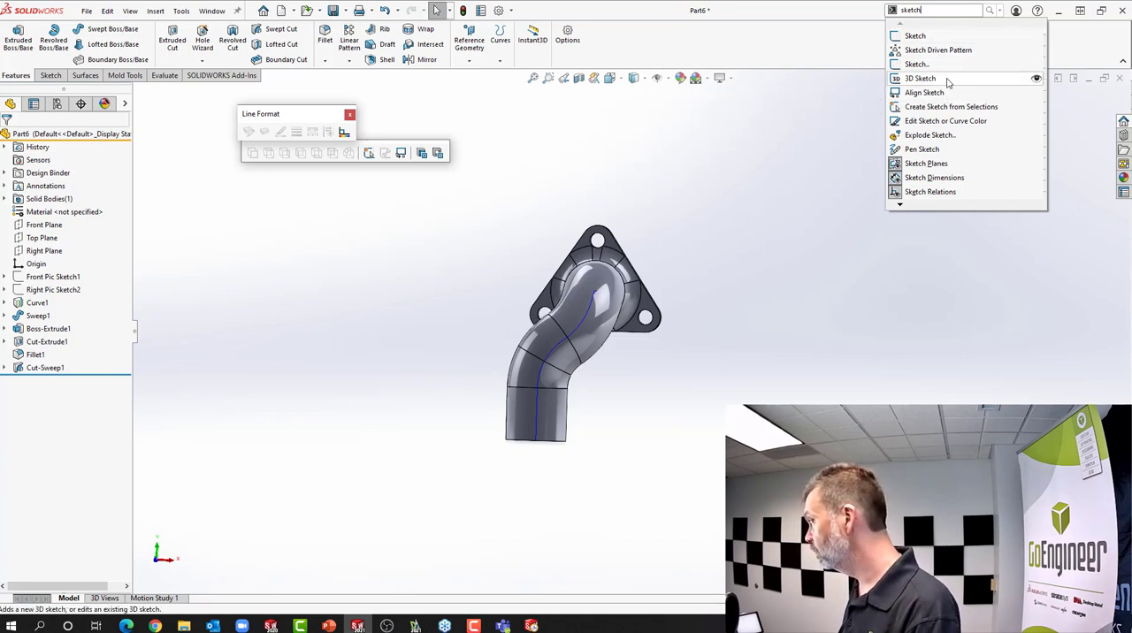
mouse_move(912, 208)
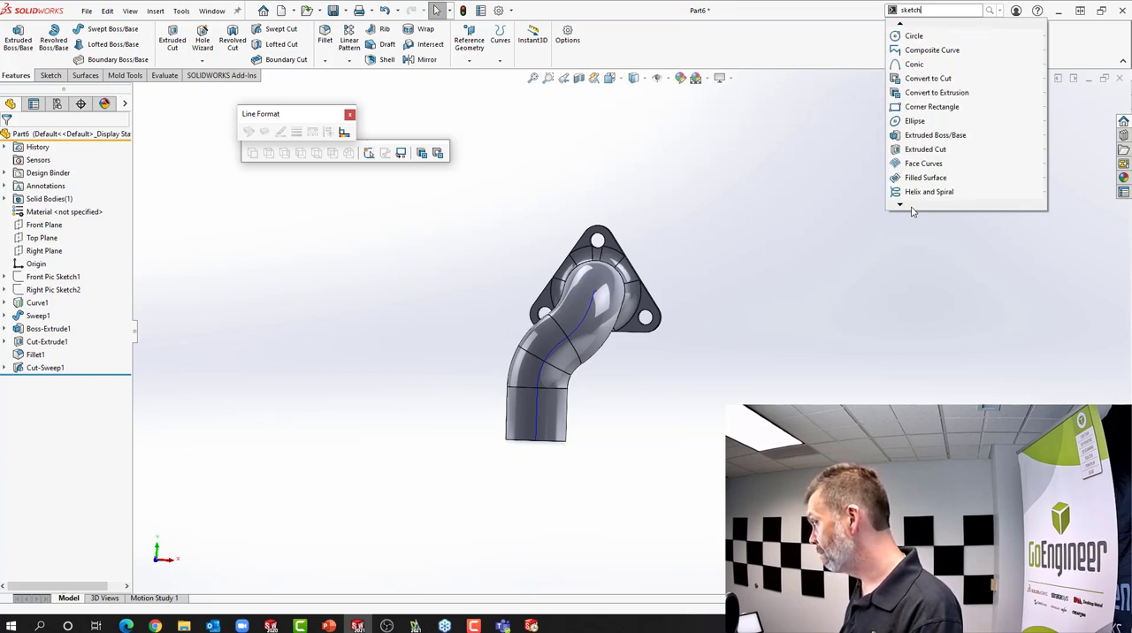
double_click(925, 10)
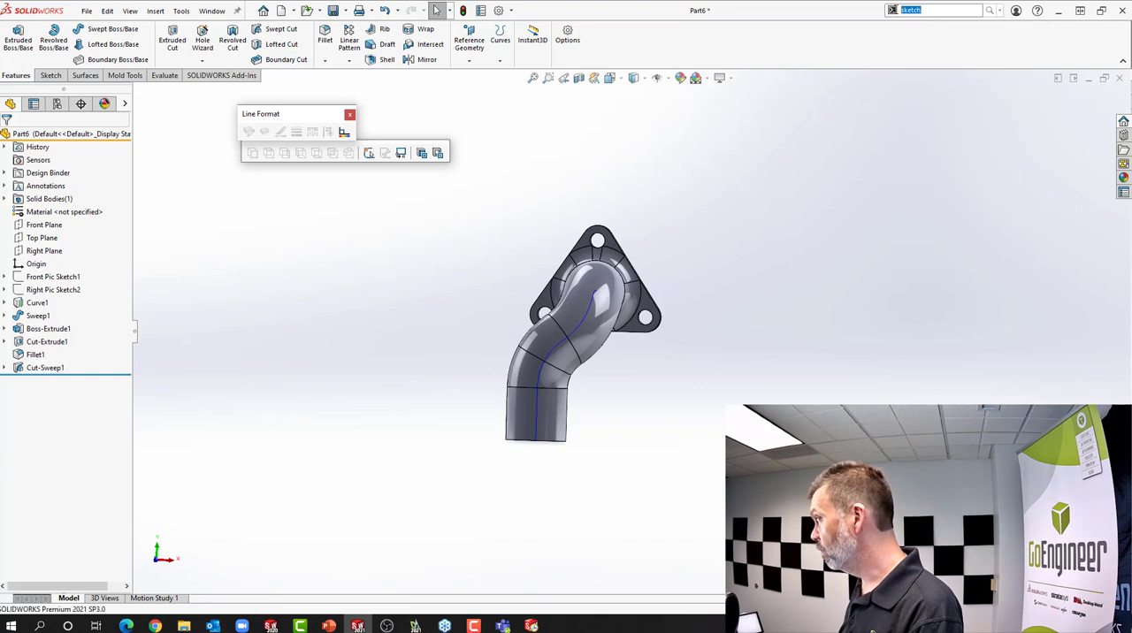
text(picture)
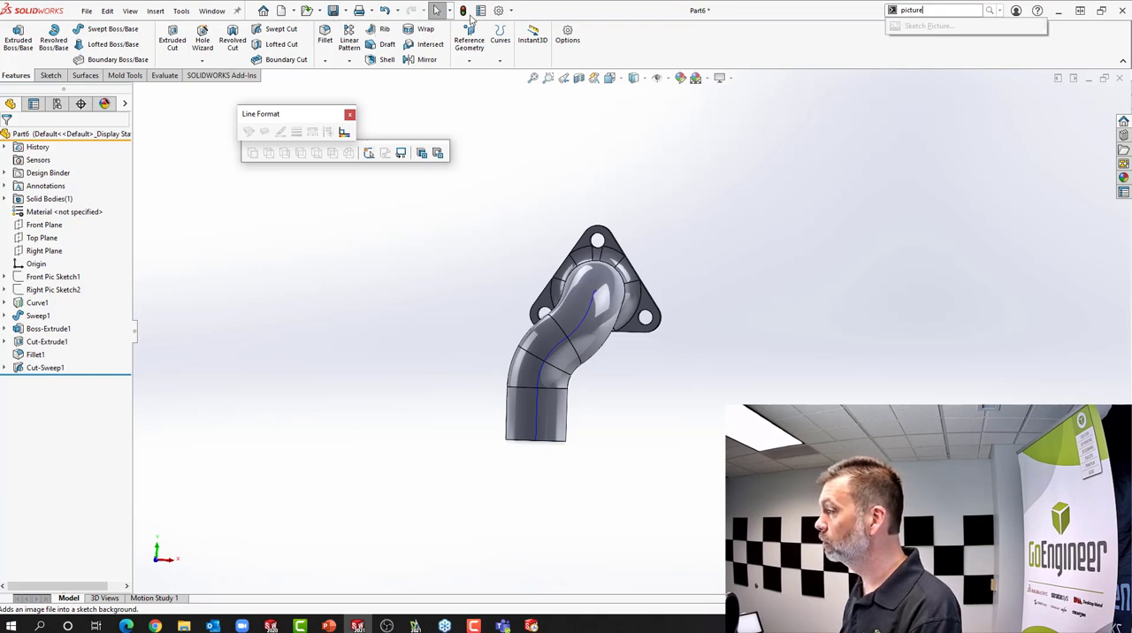
Start a new sketch on the Front Plane and launch Sketch Picture through a "sketch" command search, cancelling the image selection
click(40, 224)
click(53, 209)
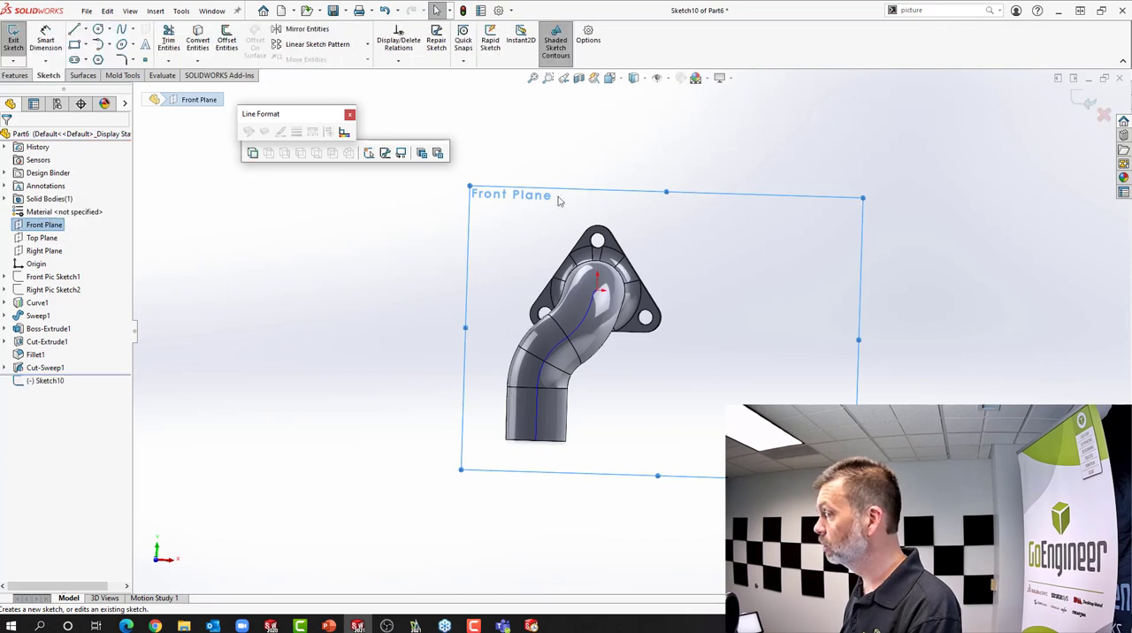
click(945, 12)
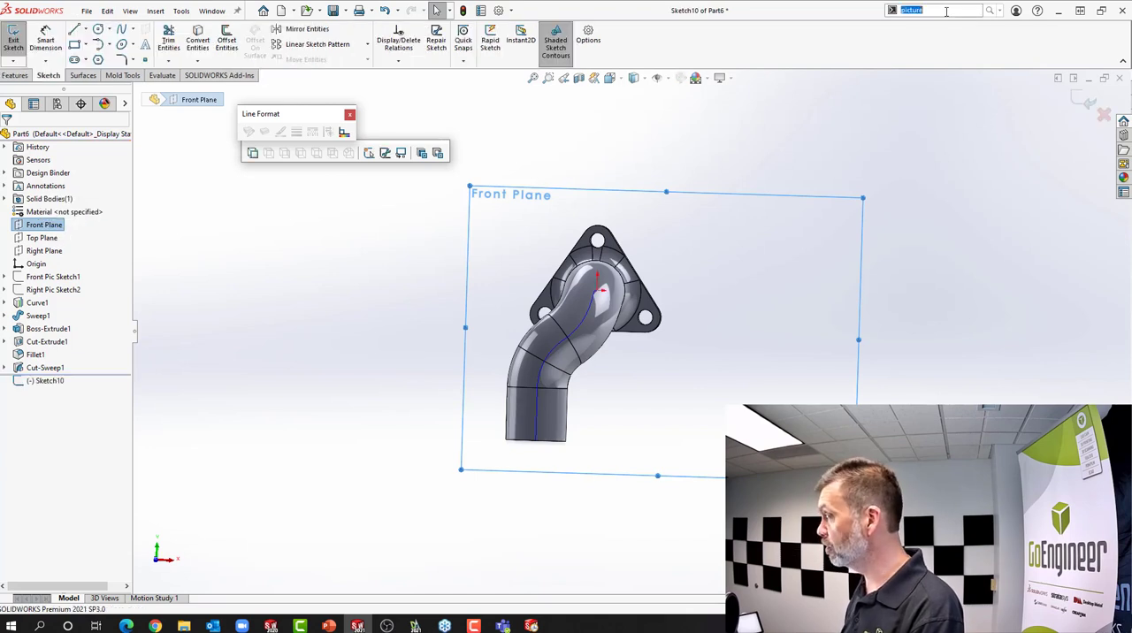
text(ske)
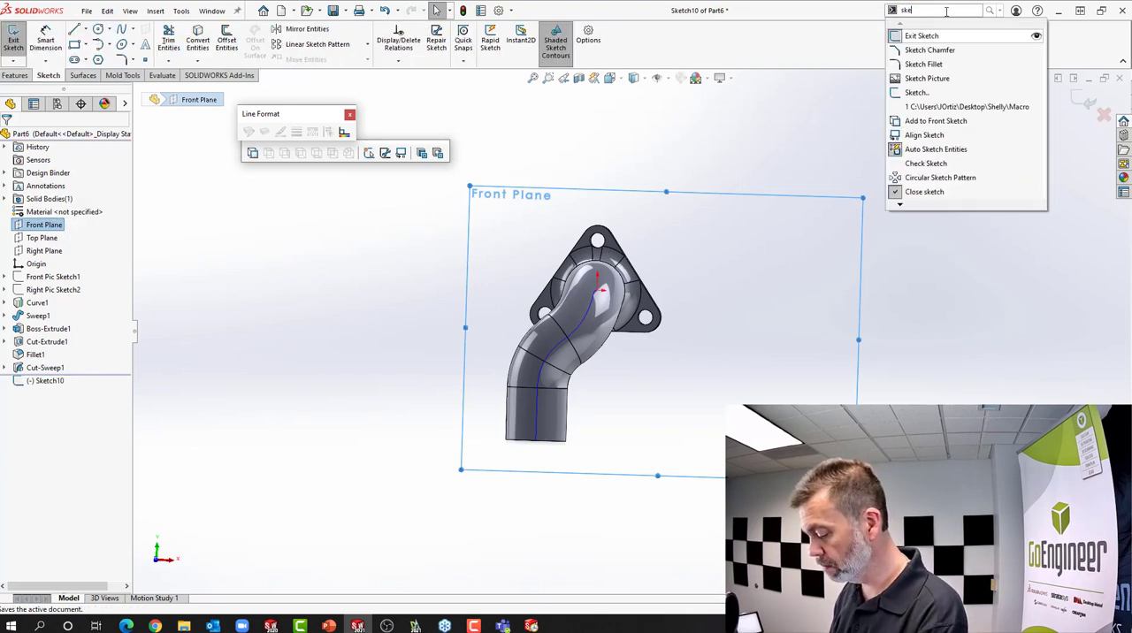
text(tch)
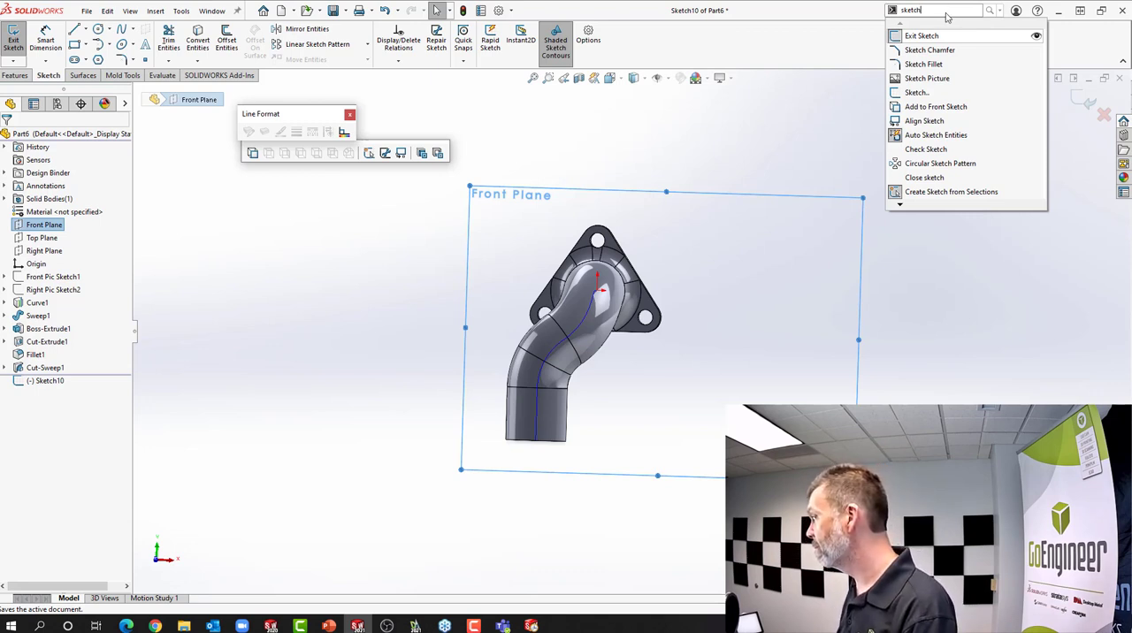
click(927, 78)
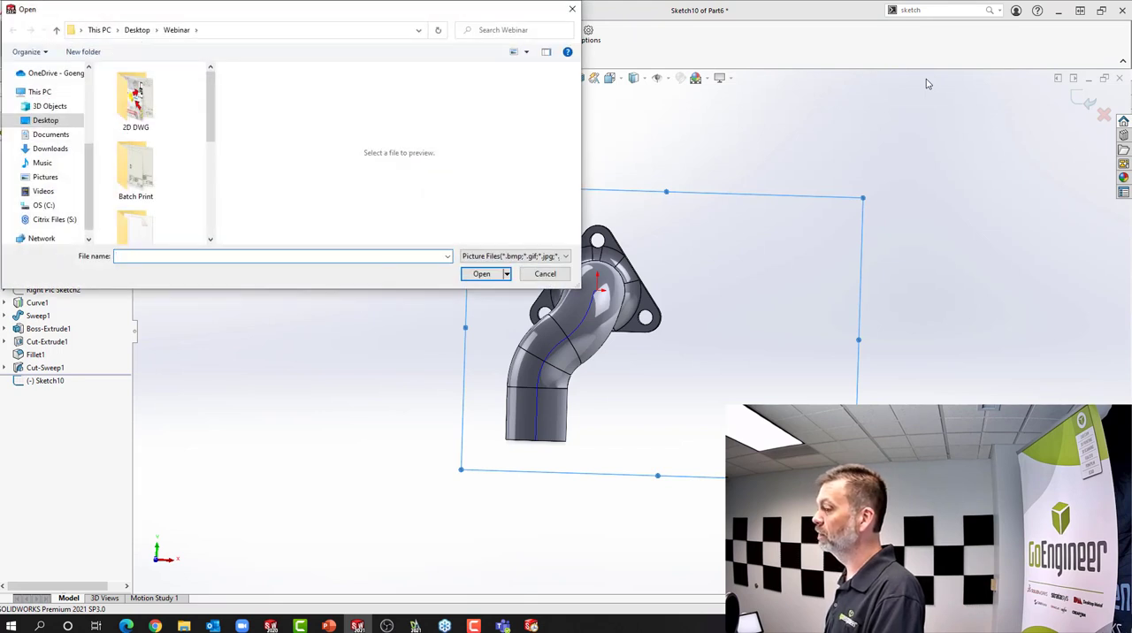
click(573, 11)
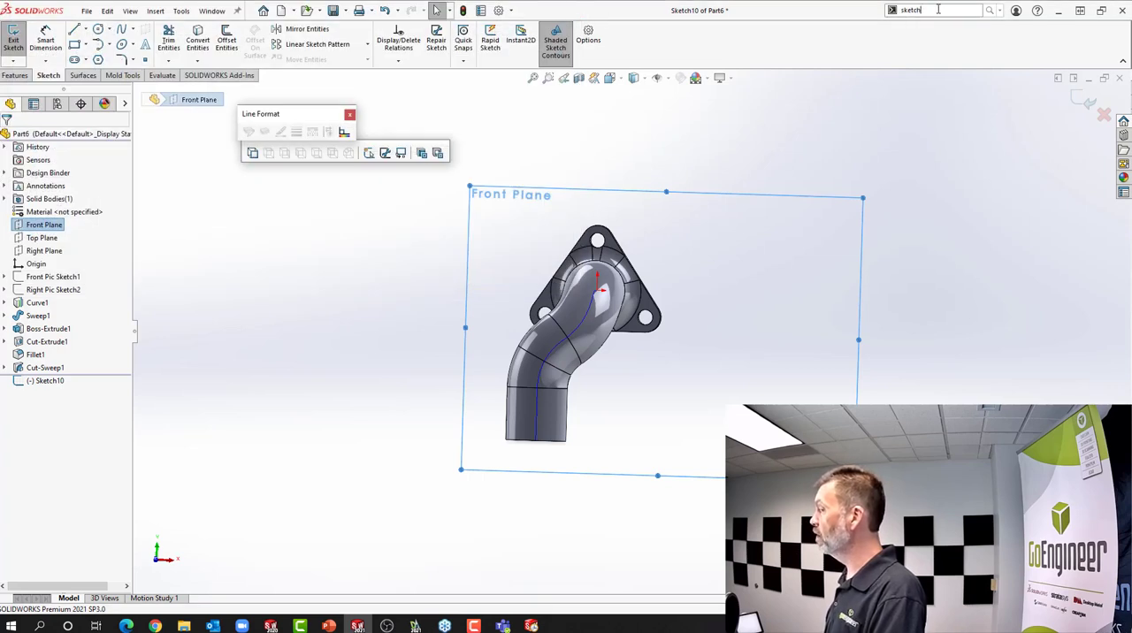
Search the commands for "sketch" and reveal where Sketch Picture is located among the program's sketch tools
drag(938, 8, 893, 10)
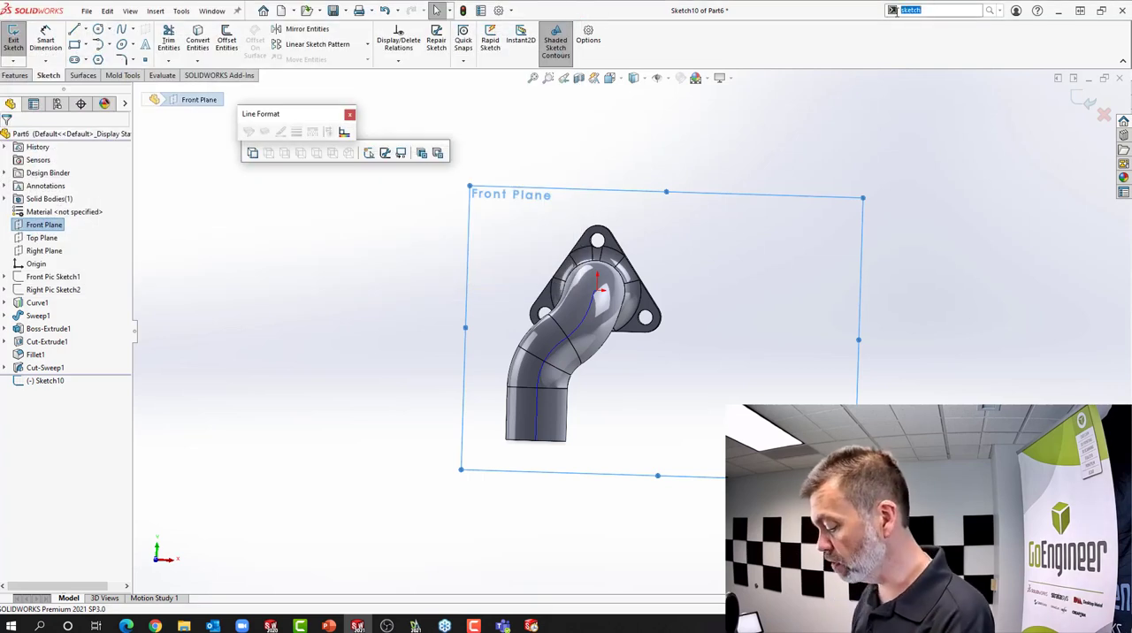
text(sketch)
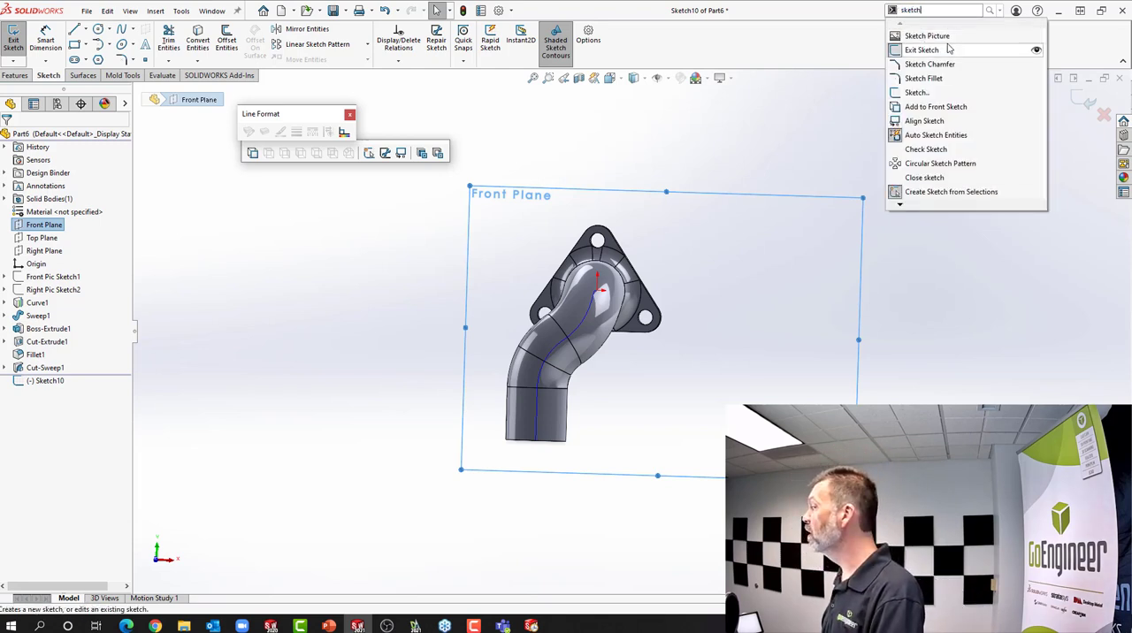
click(1037, 38)
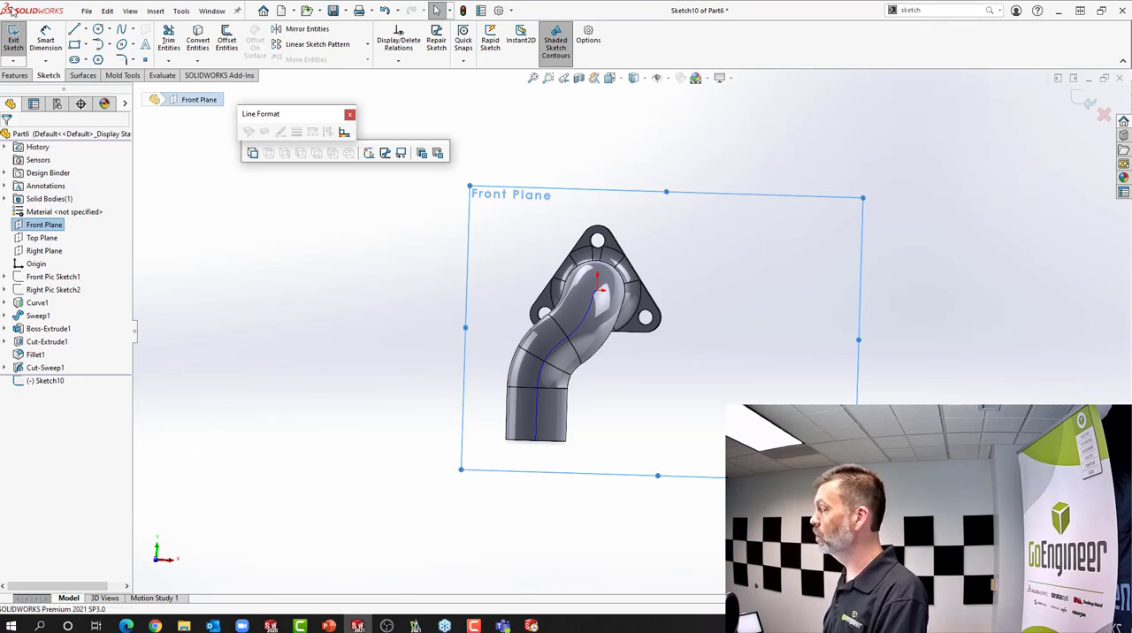
click(181, 11)
mouse_move(251, 329)
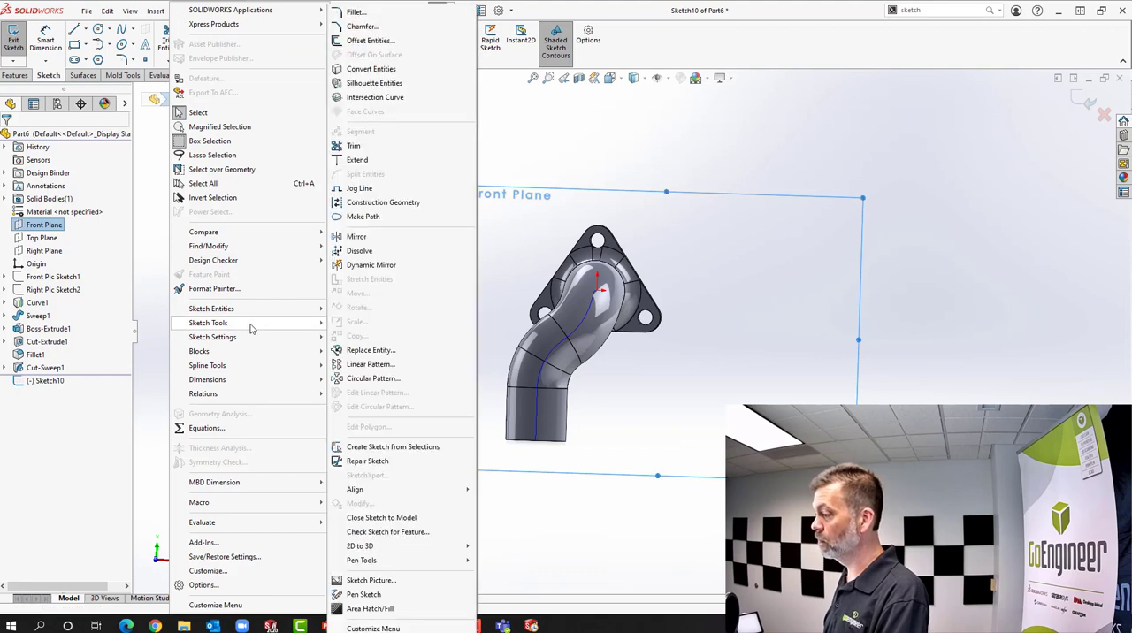
click(380, 579)
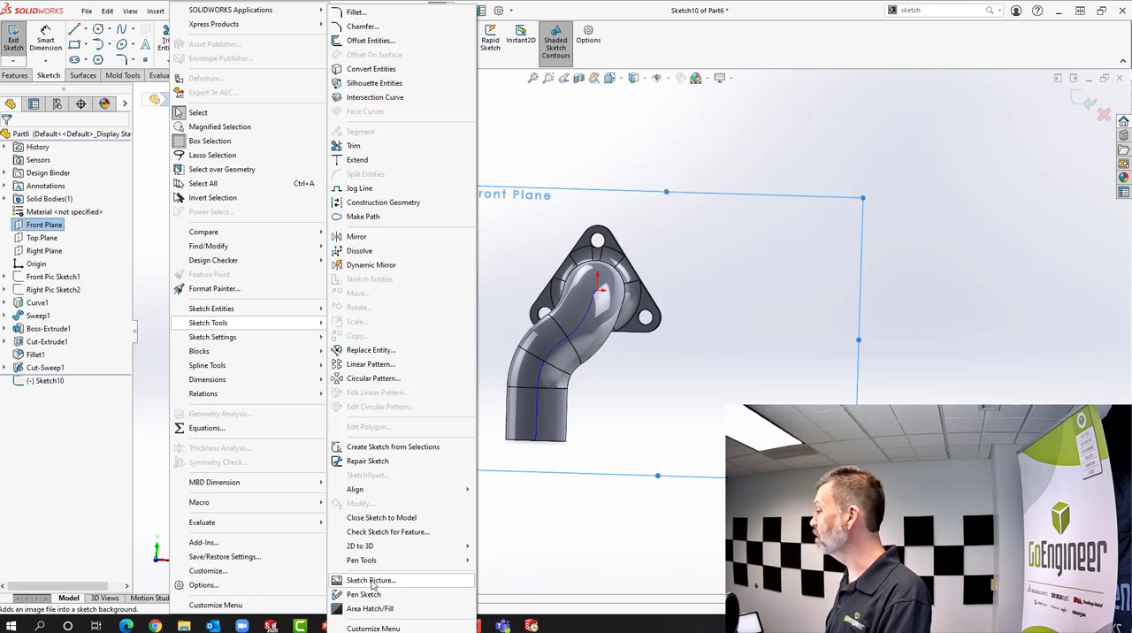
click(670, 134)
click(669, 133)
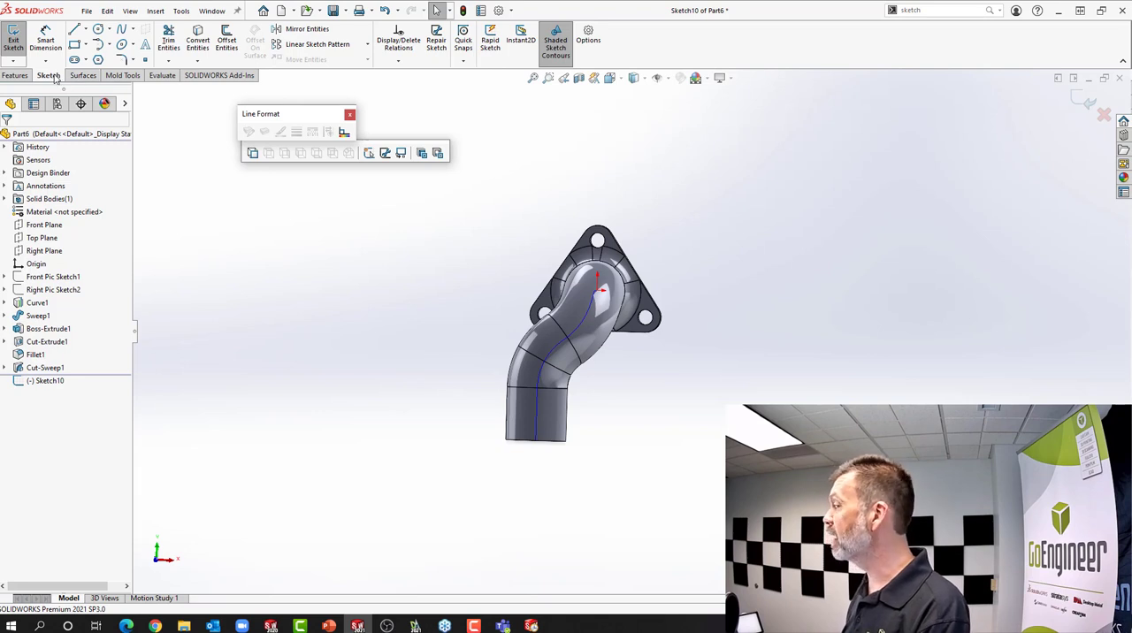
Add Sketch Picture from the "sketch" command matches to the Sketch CommandManager after Options, and try it without choosing an image
click(930, 9)
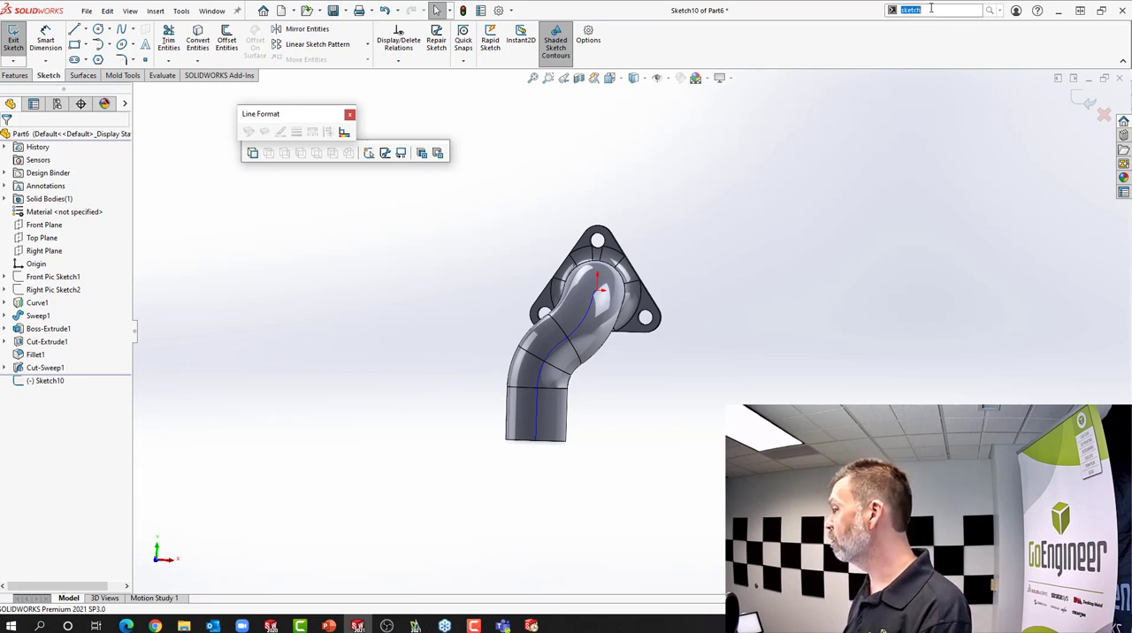
text(sk)
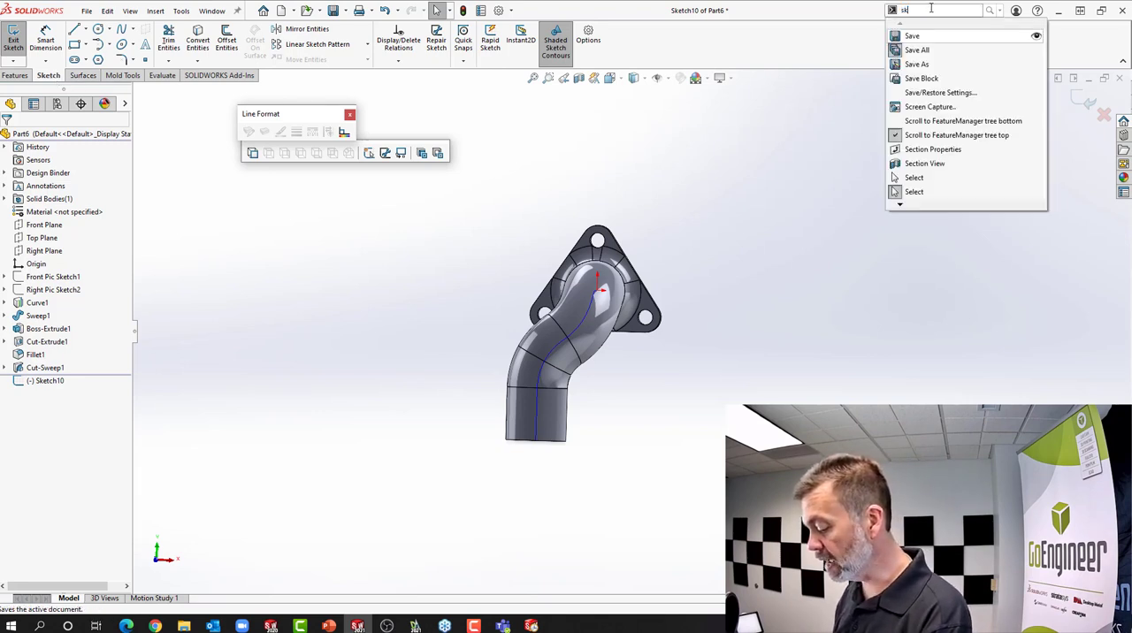
text(etch)
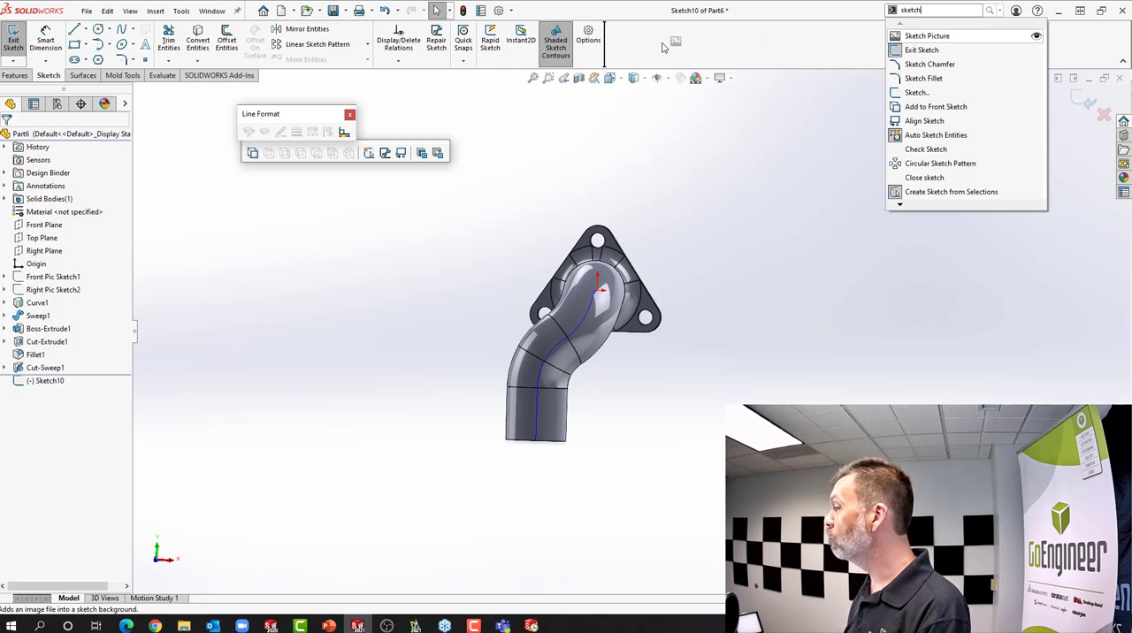
drag(625, 46, 621, 42)
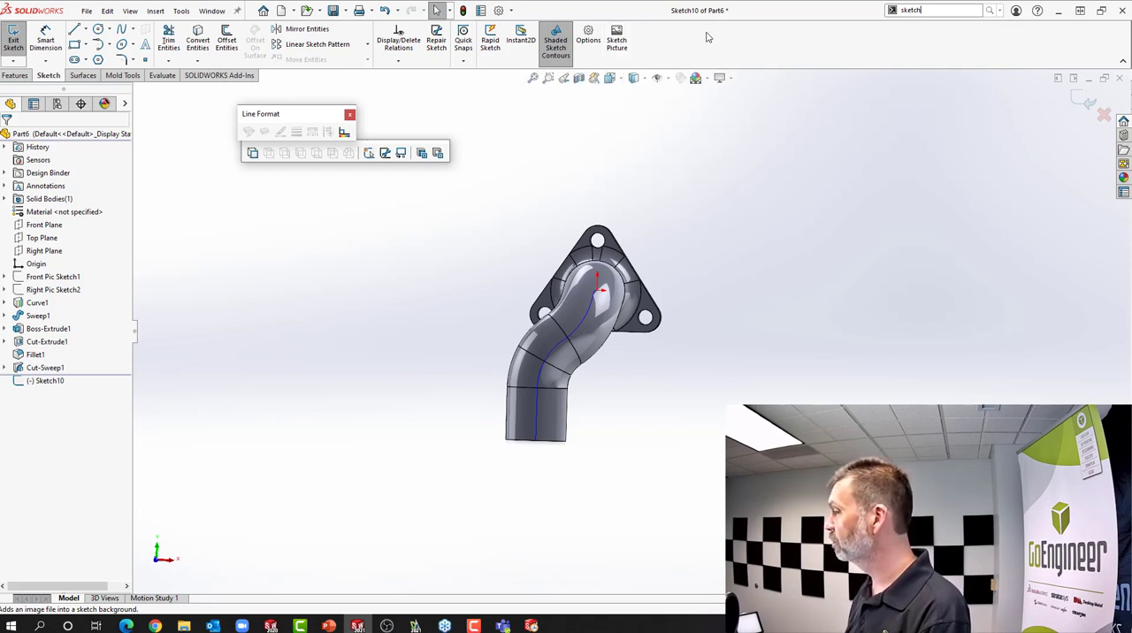
click(619, 40)
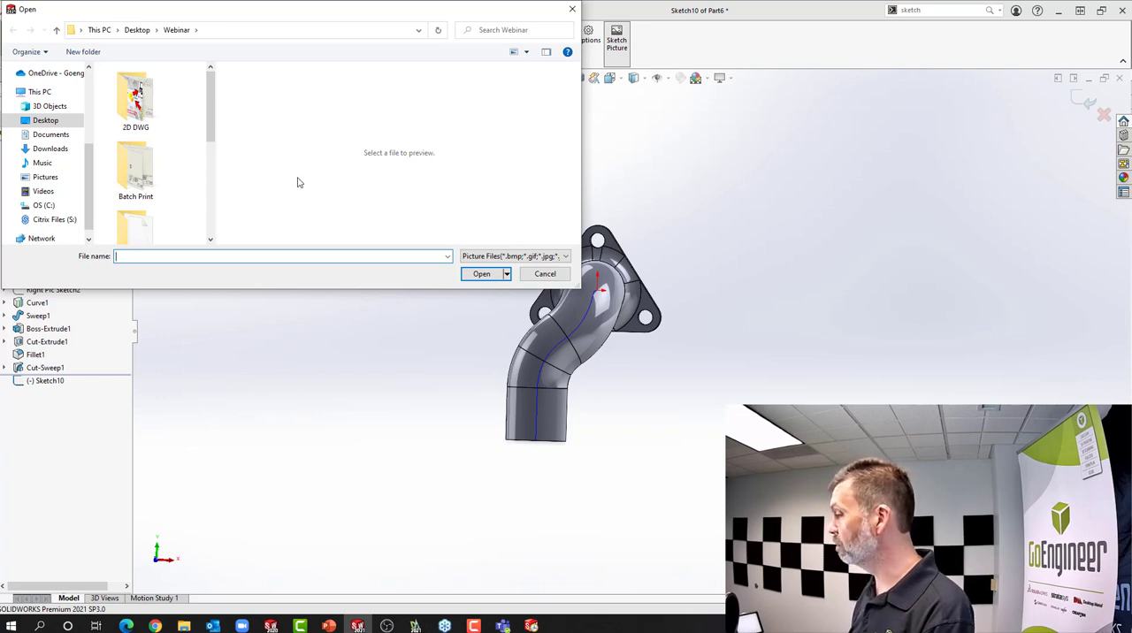
click(536, 278)
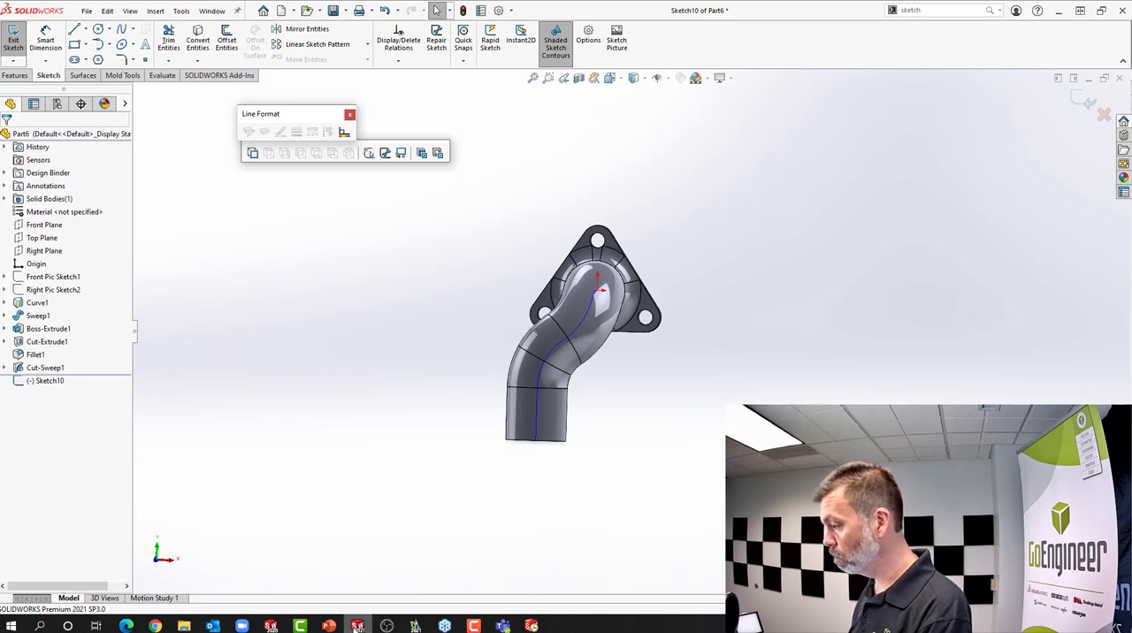
Switch to the running PowerPoint slide show on its "Thank you for attending" slide
mouse_move(335, 627)
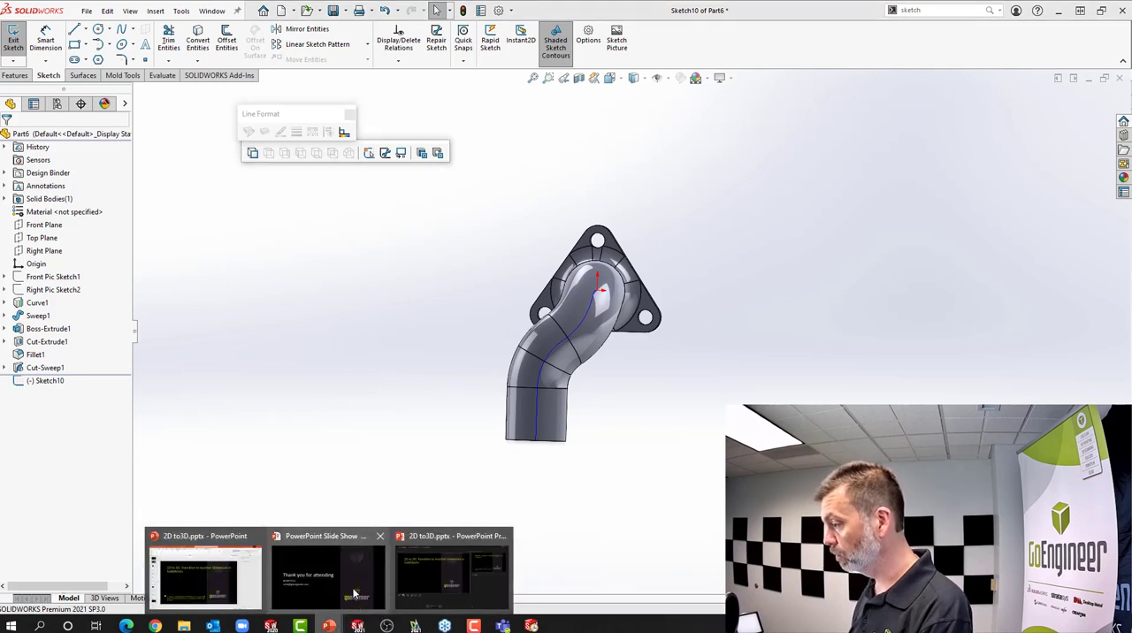
click(353, 593)
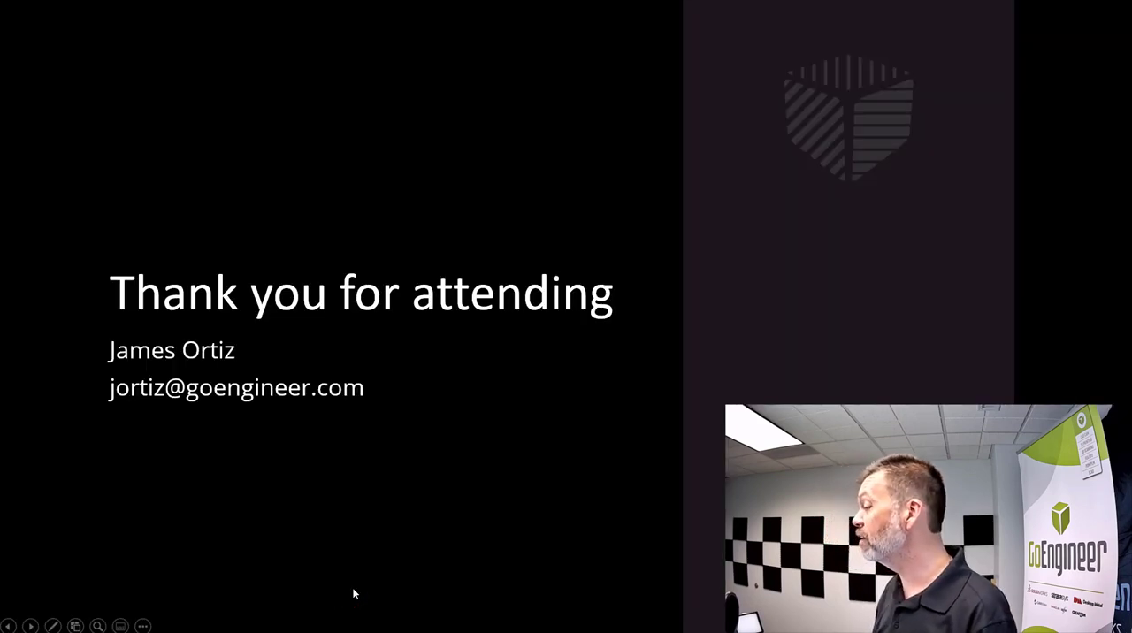